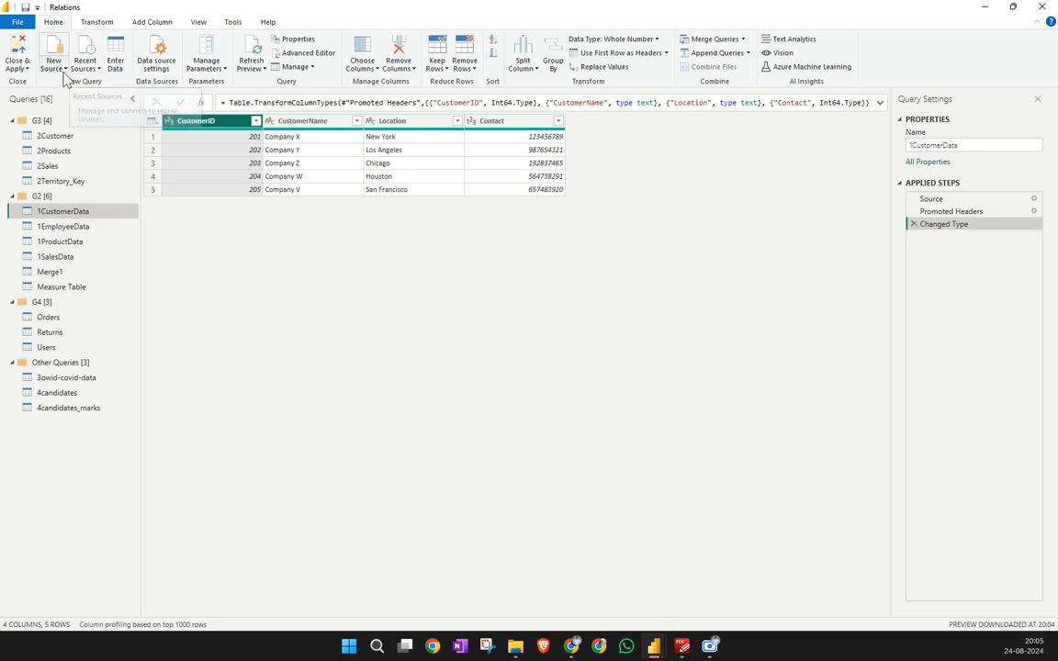
# Create a blank query and enter the start date literal =#date(2024,1,1) as its source formula
pyautogui.click(54, 64)
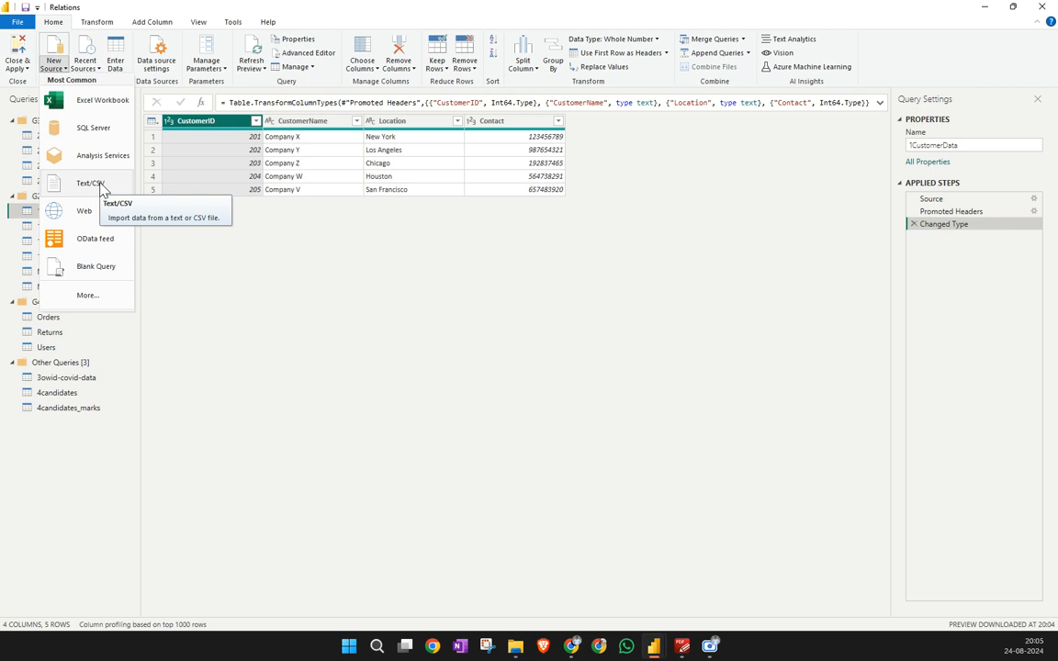
pyautogui.click(485, 332)
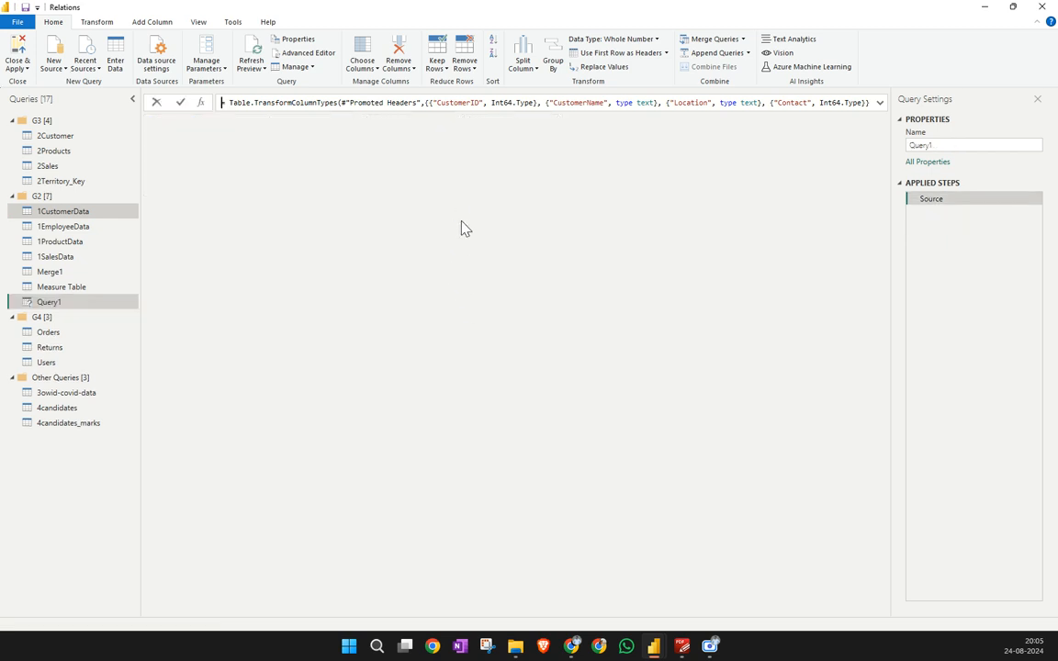
pyautogui.click(235, 103)
pyautogui.write('=')
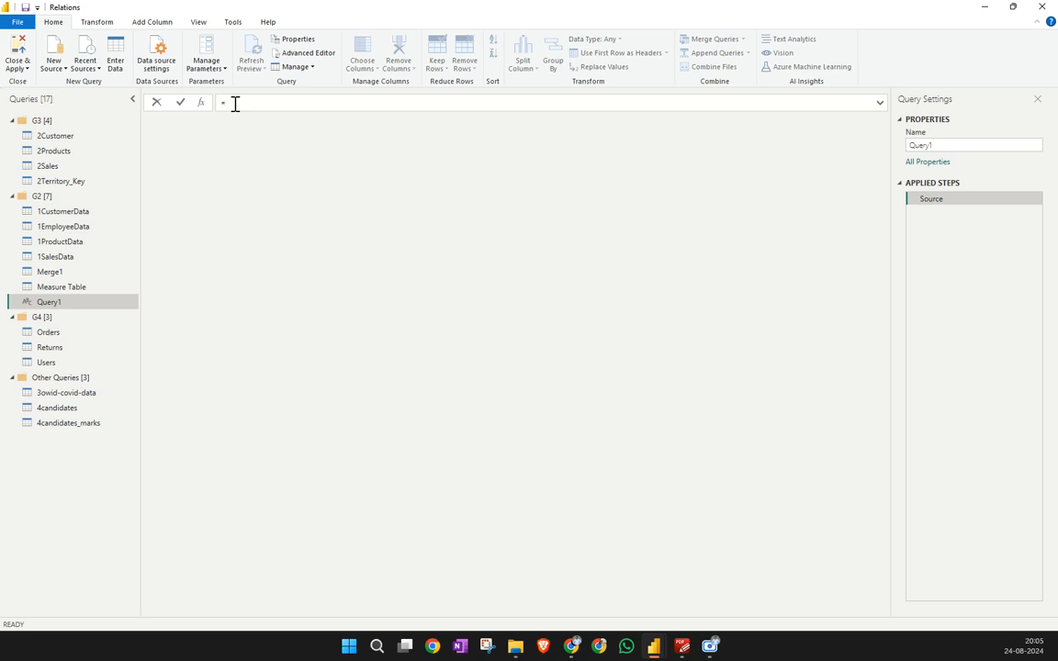
pyautogui.write('#date')
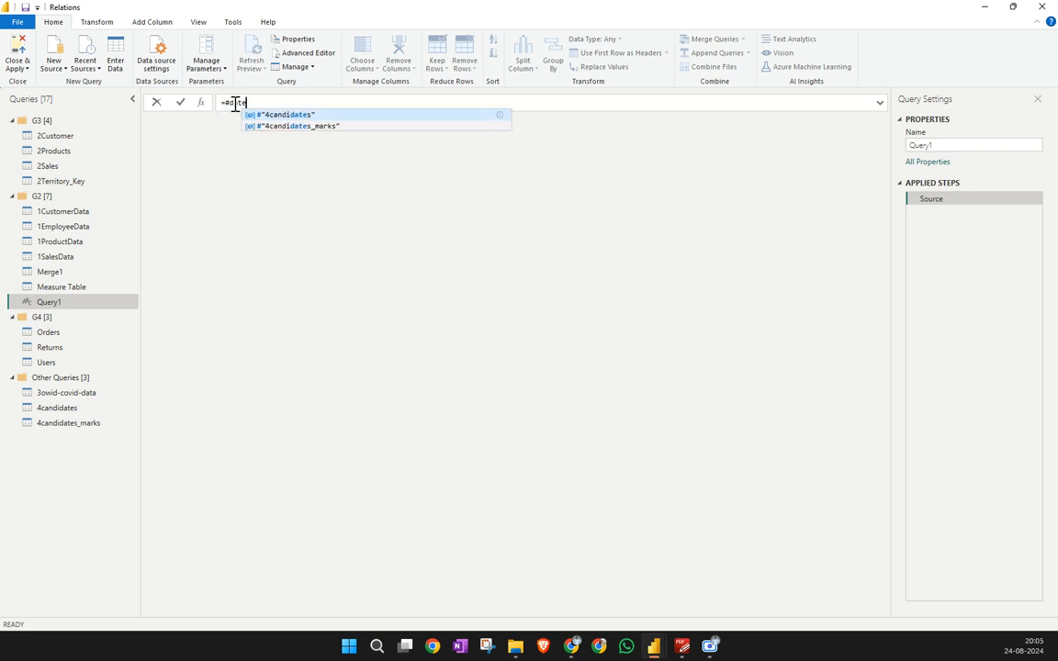
pyautogui.write('(202')
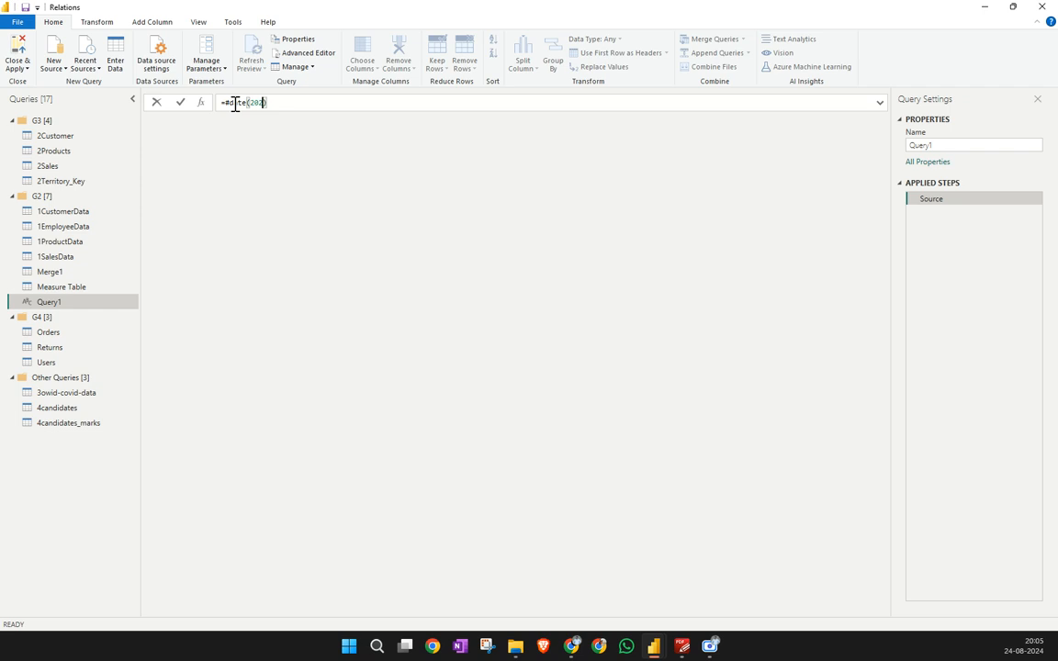
pyautogui.write('4,1,1')
pyautogui.click(181, 103)
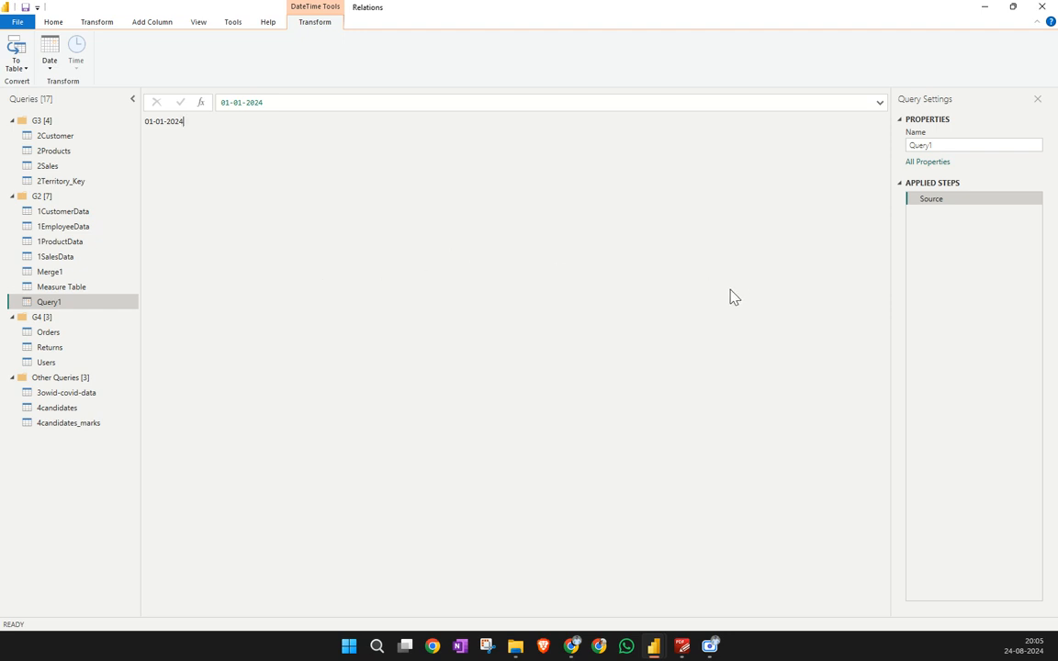
# Rename the new query as Calendertable
pyautogui.click(63, 287)
pyautogui.click(68, 306)
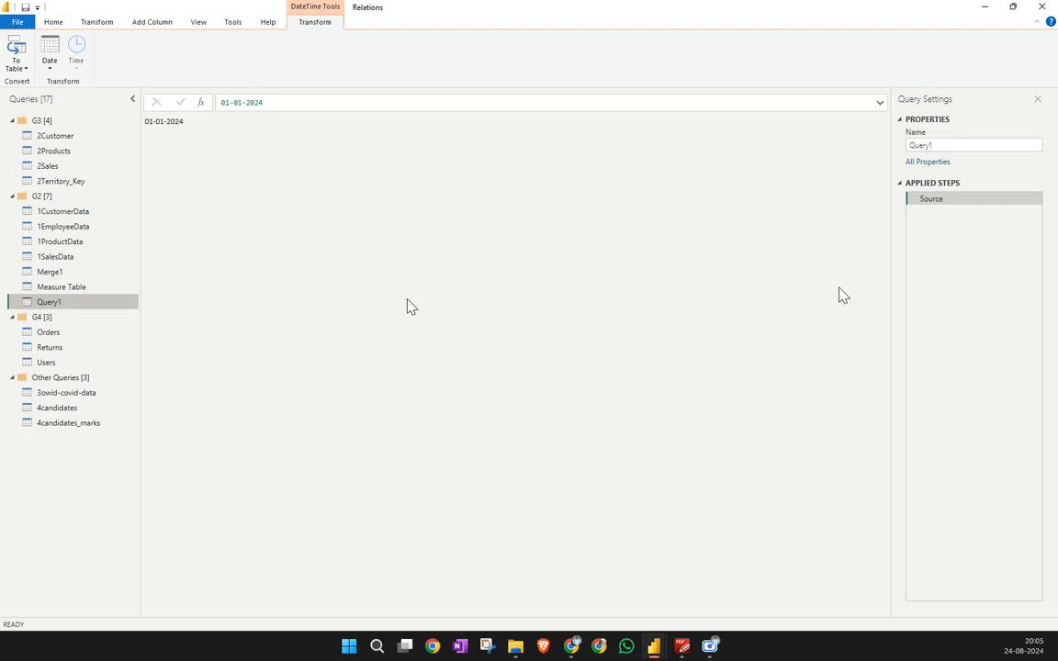
pyautogui.doubleClick(949, 146)
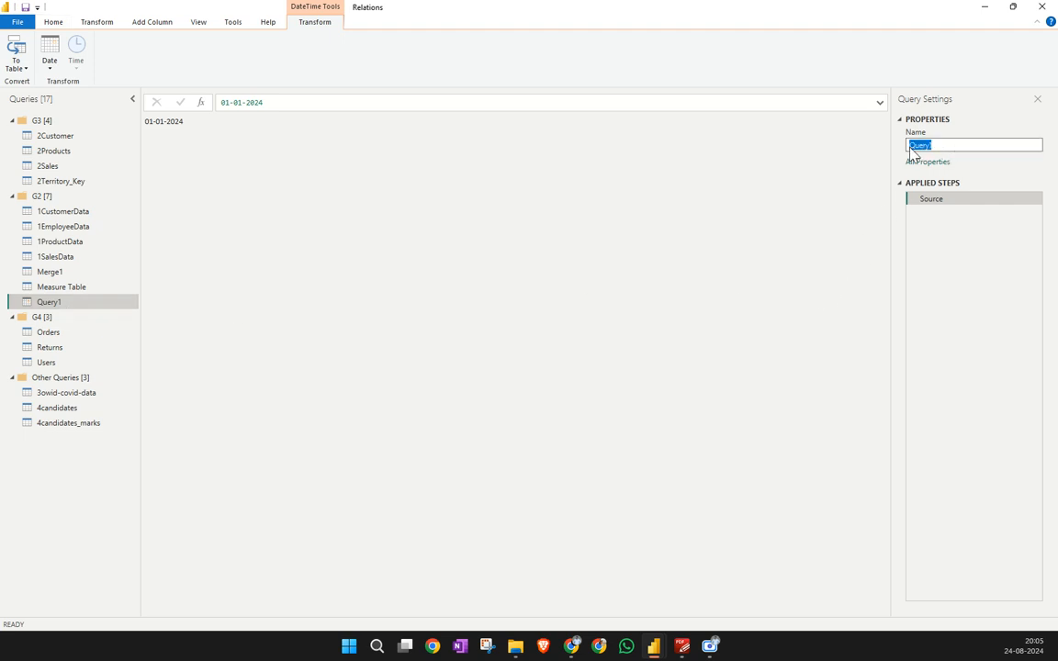
pyautogui.write('Calend')
pyautogui.write('nder')
pyautogui.write('table')
pyautogui.press('Return')
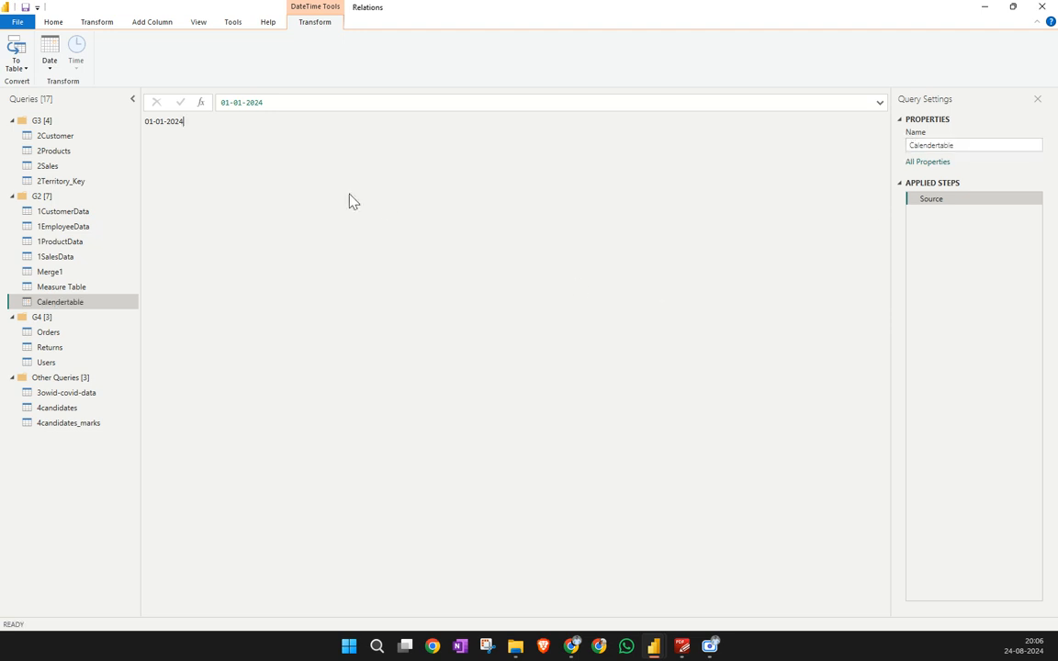
# Switch to the PBI_Classes PDF to check the rolling calendar formula, and return to the query editor
pyautogui.click(288, 104)
pyautogui.click(249, 151)
pyautogui.moveTo(281, 105); pyautogui.dragTo(202, 103)
pyautogui.click(246, 152)
pyautogui.hotkey('alt', 'Tab')
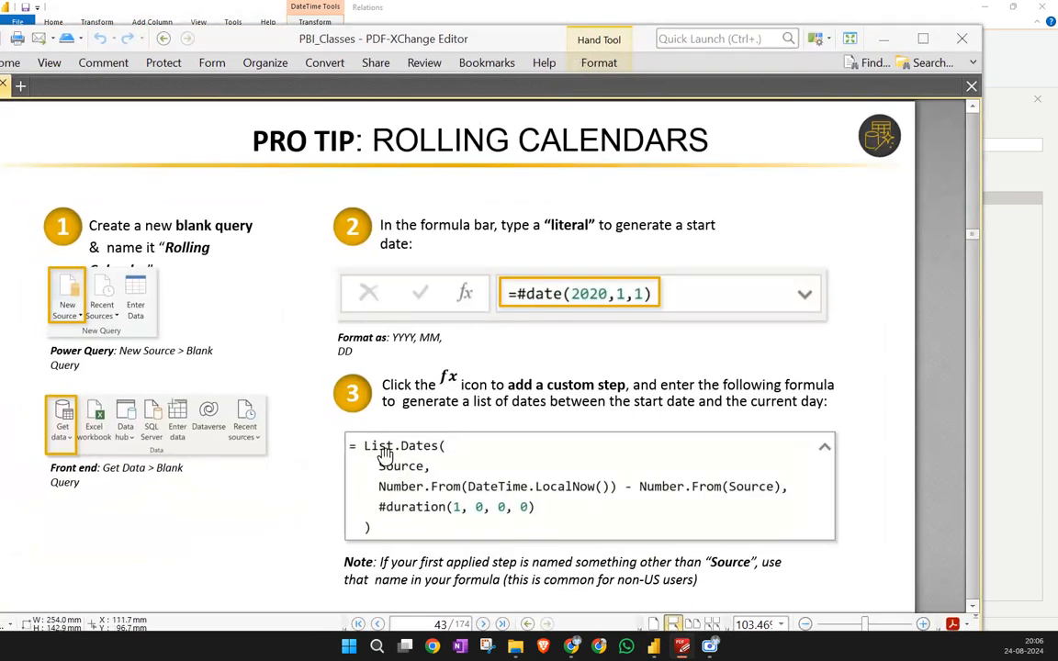
pyautogui.hotkey('alt', 'Tab')
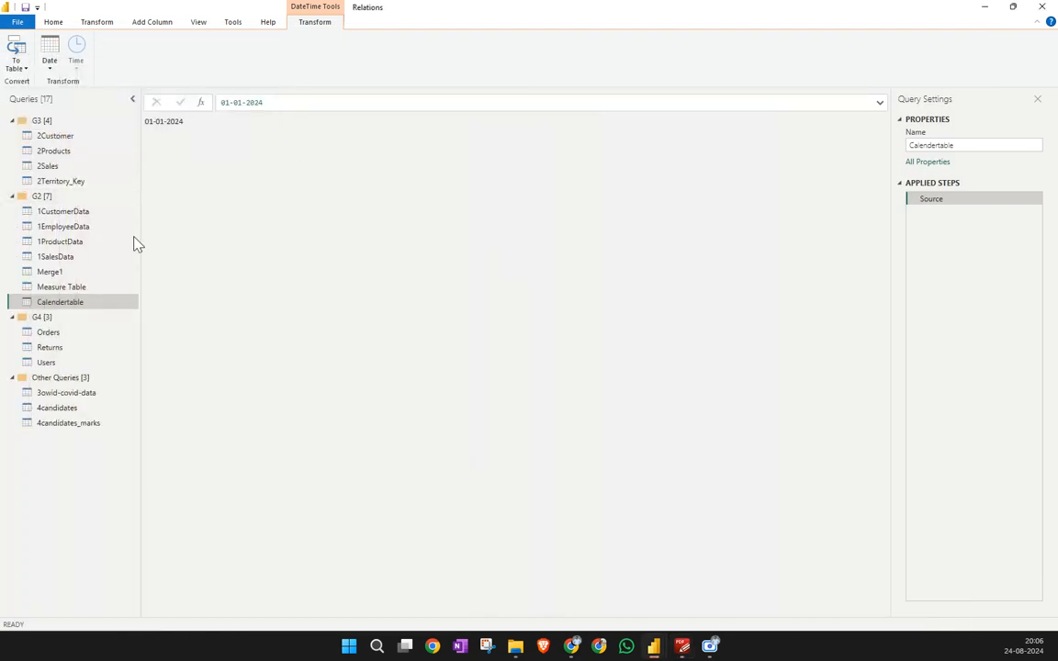
pyautogui.click(201, 102)
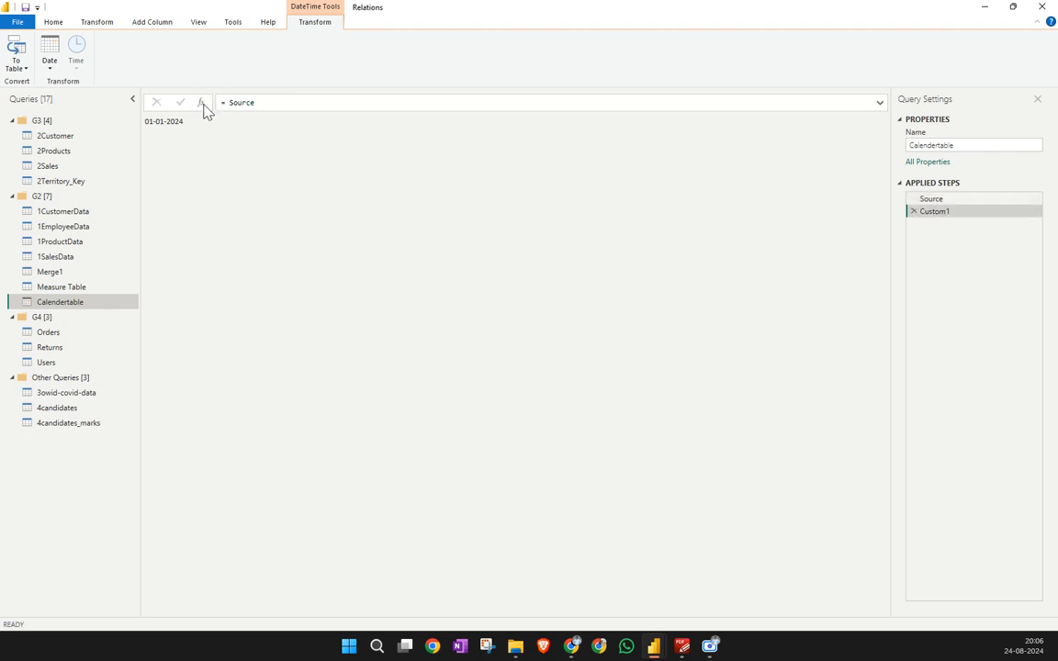
pyautogui.click(945, 198)
pyautogui.click(932, 213)
pyautogui.click(915, 211)
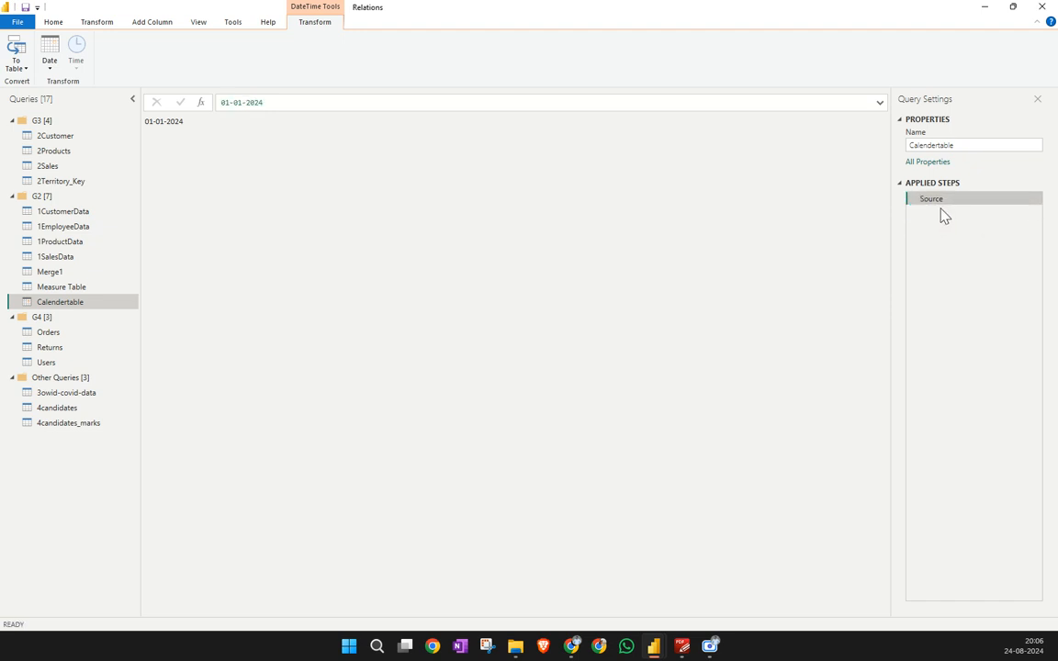
# Add a custom step after Source in the Calendertable query and start its formula with the List.Dates function
pyautogui.click(202, 104)
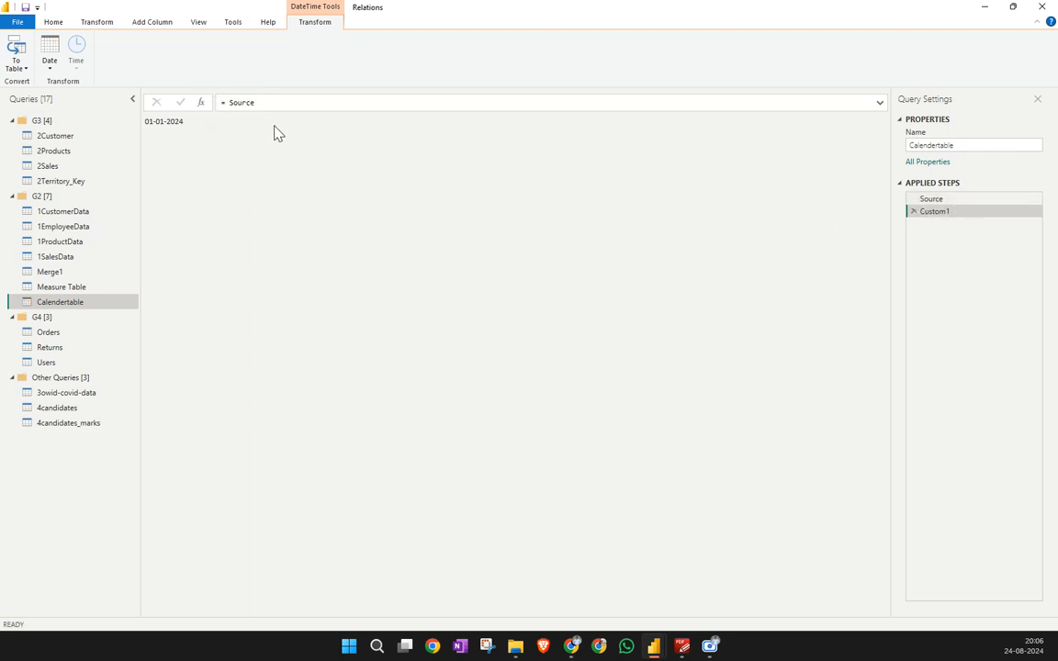
pyautogui.doubleClick(243, 102)
pyautogui.write('Lis')
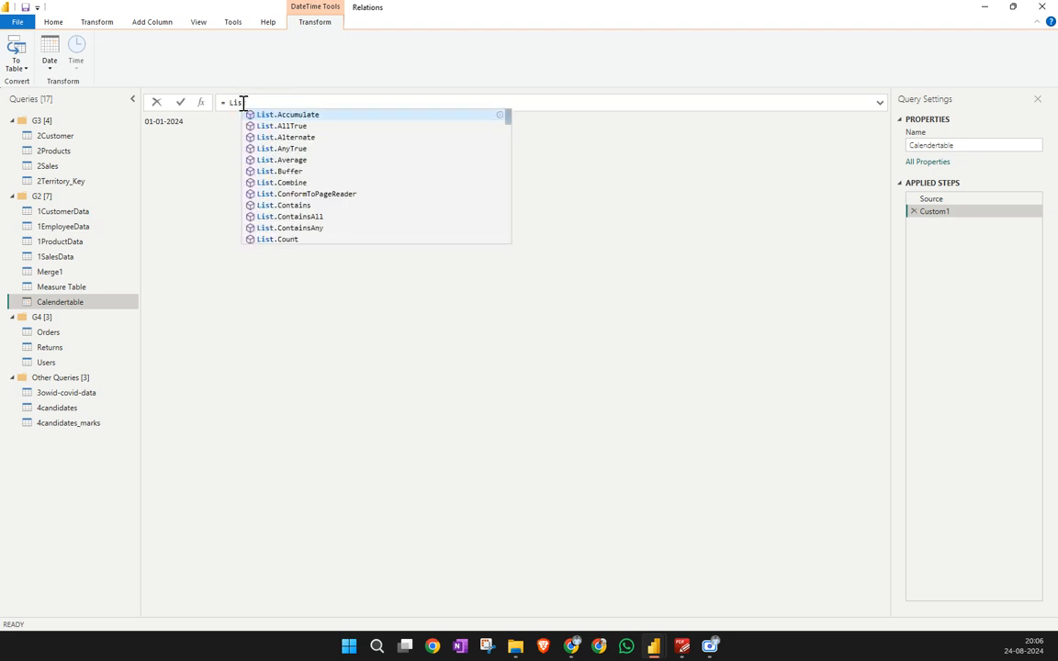
pyautogui.write('t.dat')
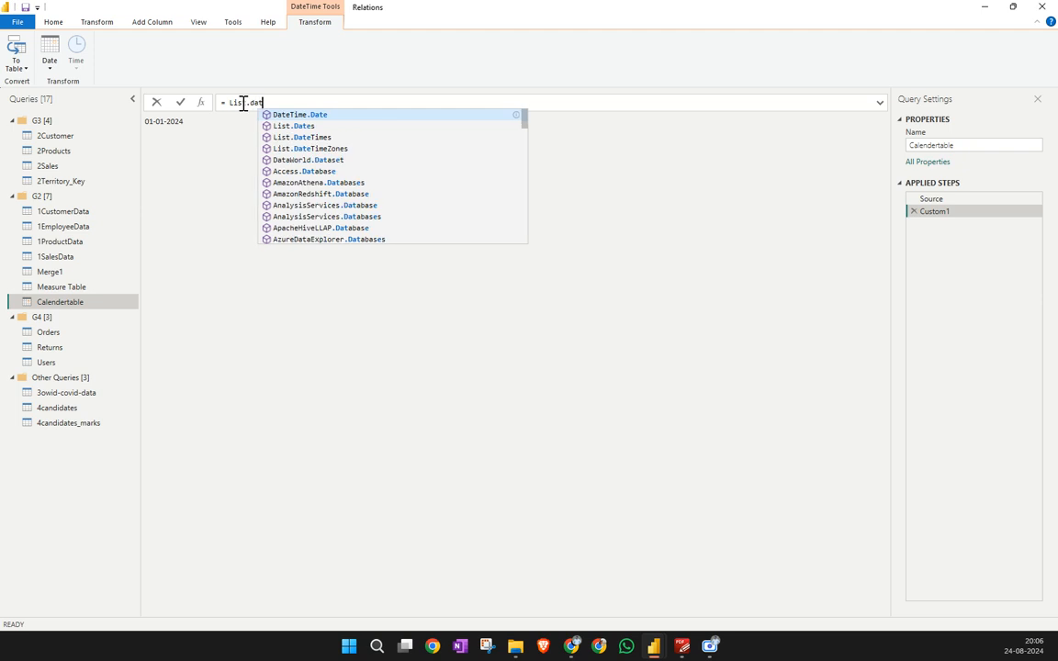
pyautogui.write('es')
pyautogui.press('Tab')
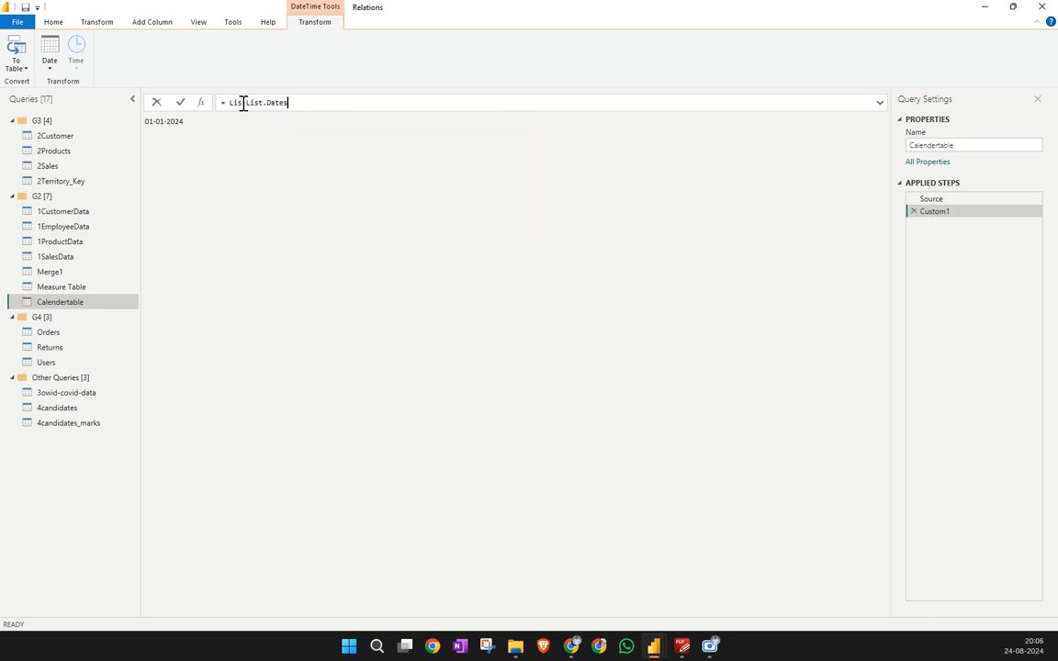
pyautogui.write('(Date')
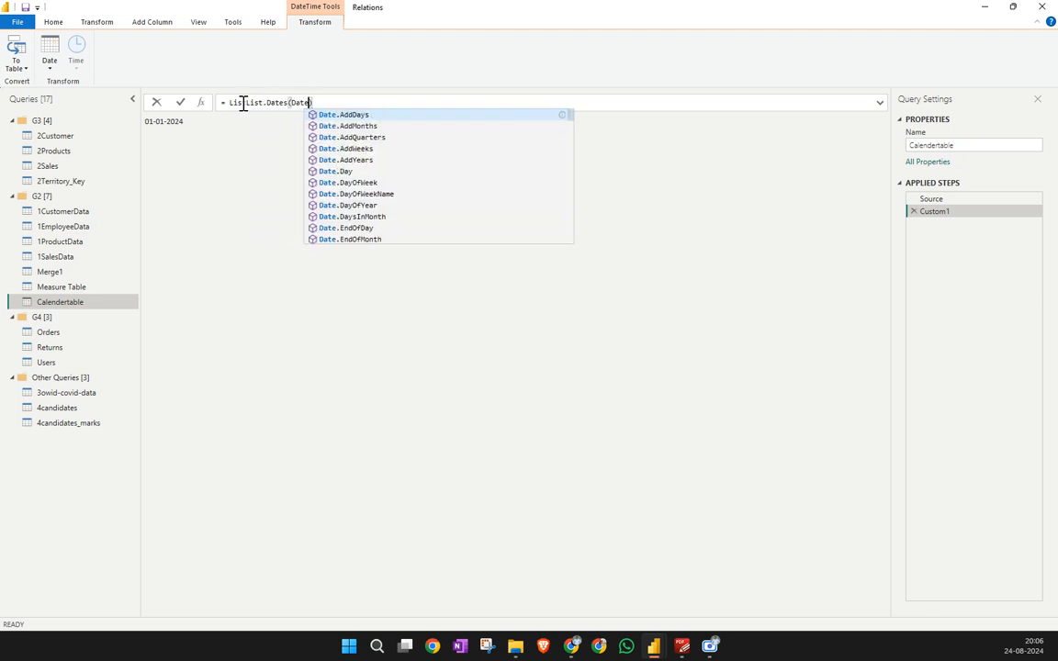
pyautogui.write('Time')
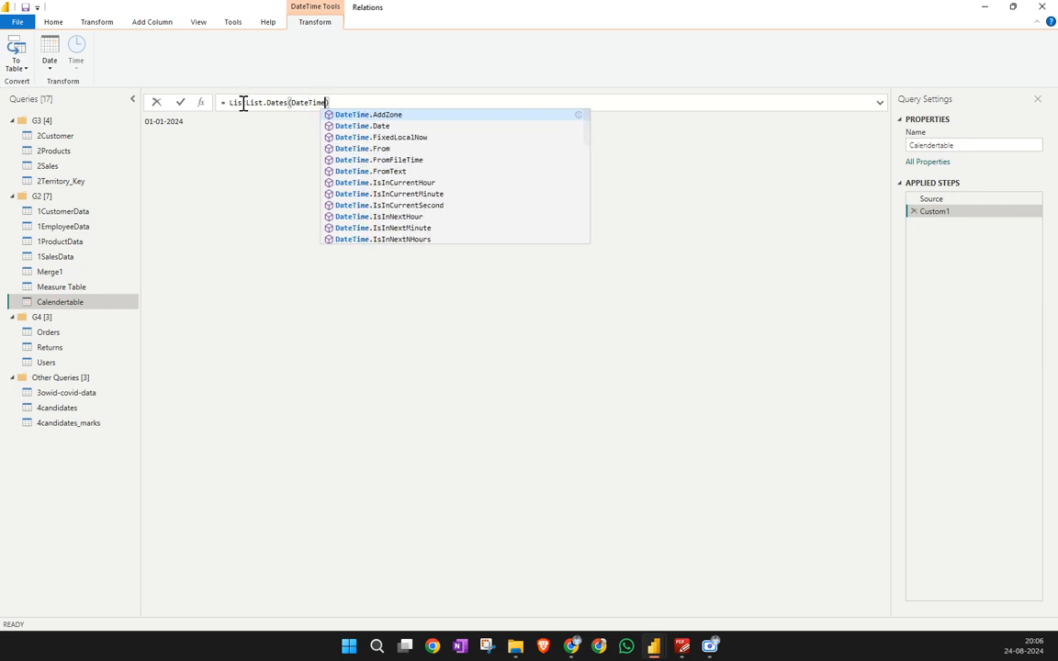
pyautogui.write('.Loca')
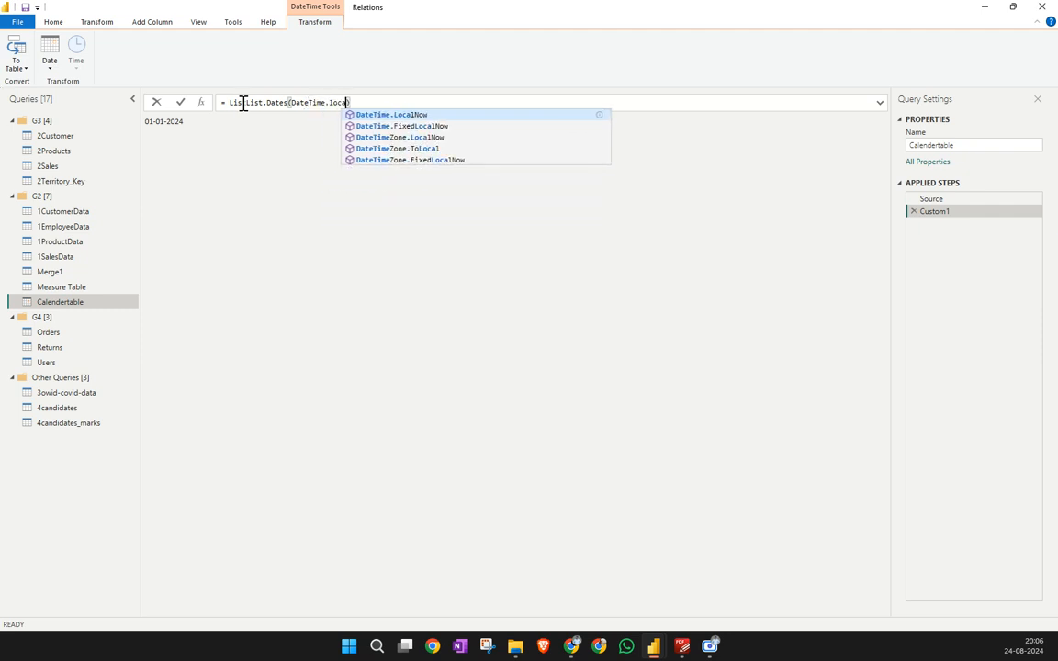
pyautogui.press('Tab')
pyautogui.write('tes')
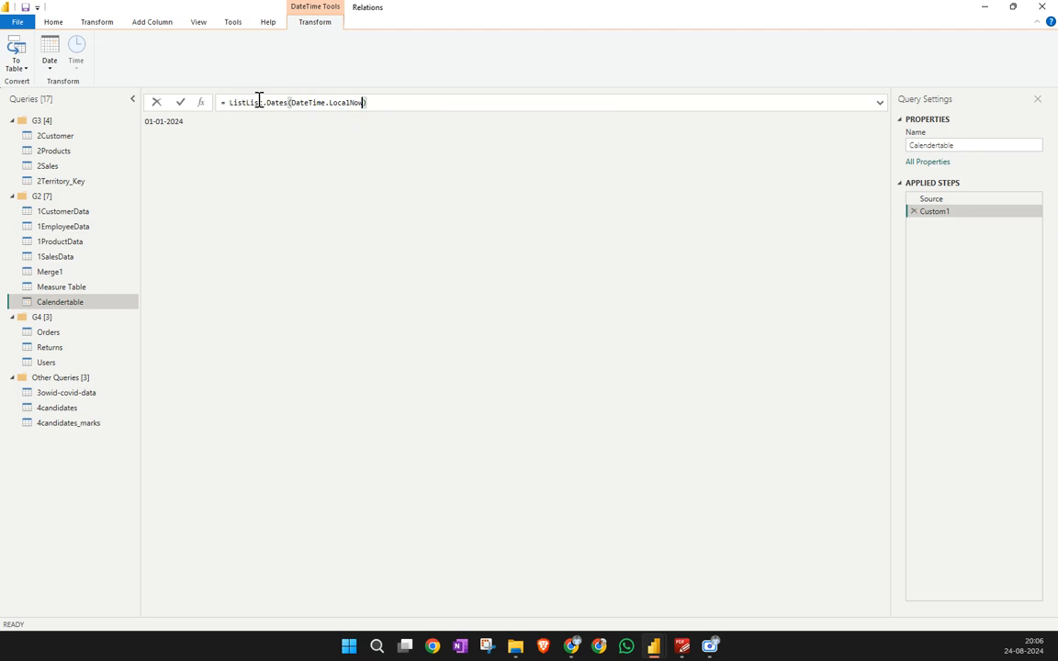
pyautogui.write('(')
pyautogui.press('End')
pyautogui.write(')')
pyautogui.moveTo(306, 102)
pyautogui.mouseDown()
pyautogui.moveTo(371, 102)
pyautogui.moveTo(292, 103)
pyautogui.mouseUp()
pyautogui.press('BackSpace')
# Spread the function's parentheses over several lines and enter Source as the first argument
pyautogui.hotkey('shift', 'Return')
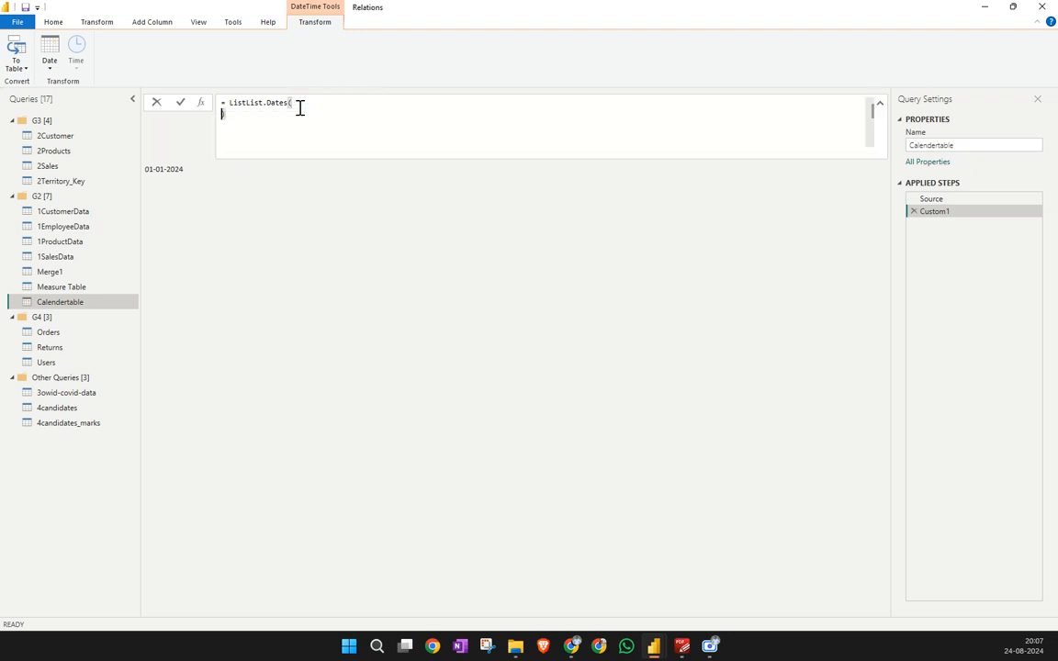
pyautogui.hotkey('shift', 'Return')
pyautogui.click(255, 114)
pyautogui.write('Source')
pyautogui.press('Escape')
pyautogui.write(',')
pyautogui.hotkey('shift', 'Return')
# Begin the second argument with Number.From applied to DateTime.LocalNow()
pyautogui.write('Number')
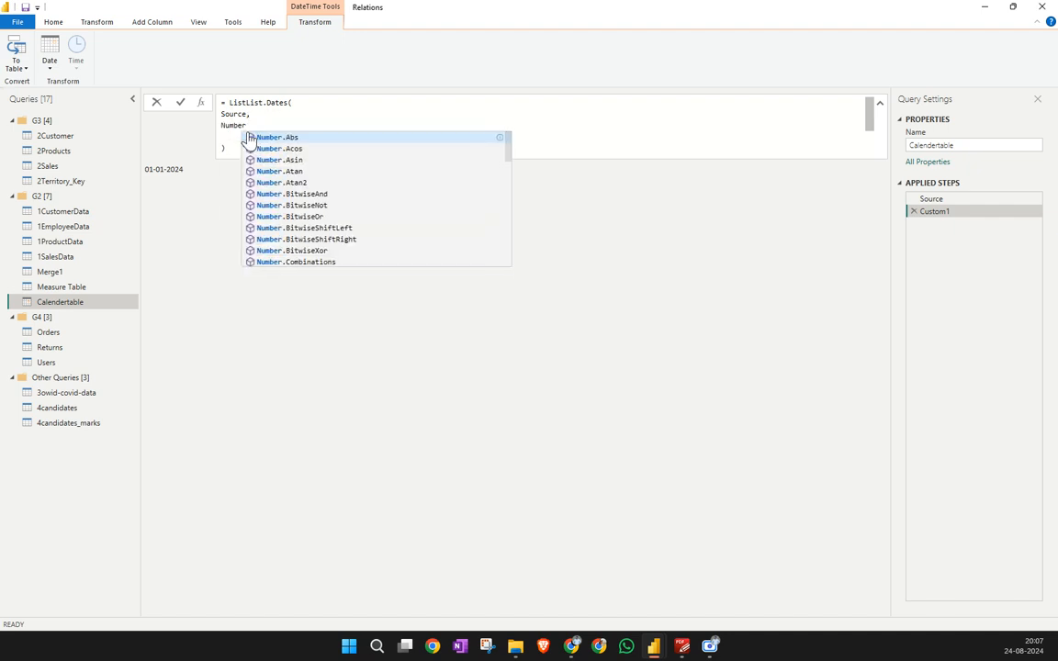
pyautogui.write('.From')
pyautogui.press('Escape')
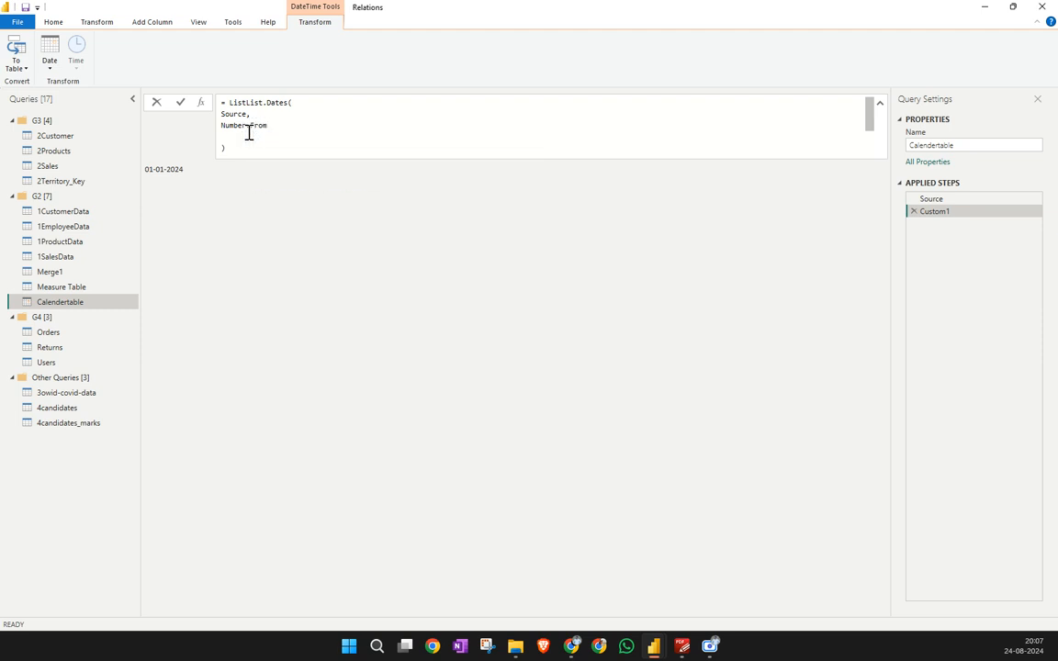
pyautogui.write('(')
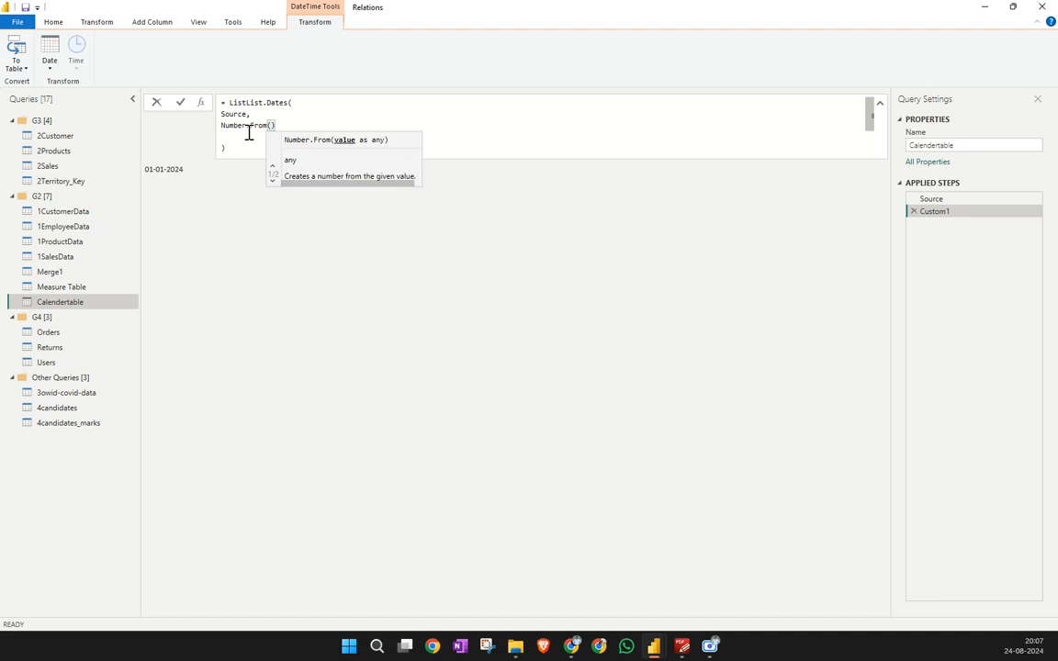
pyautogui.write('date')
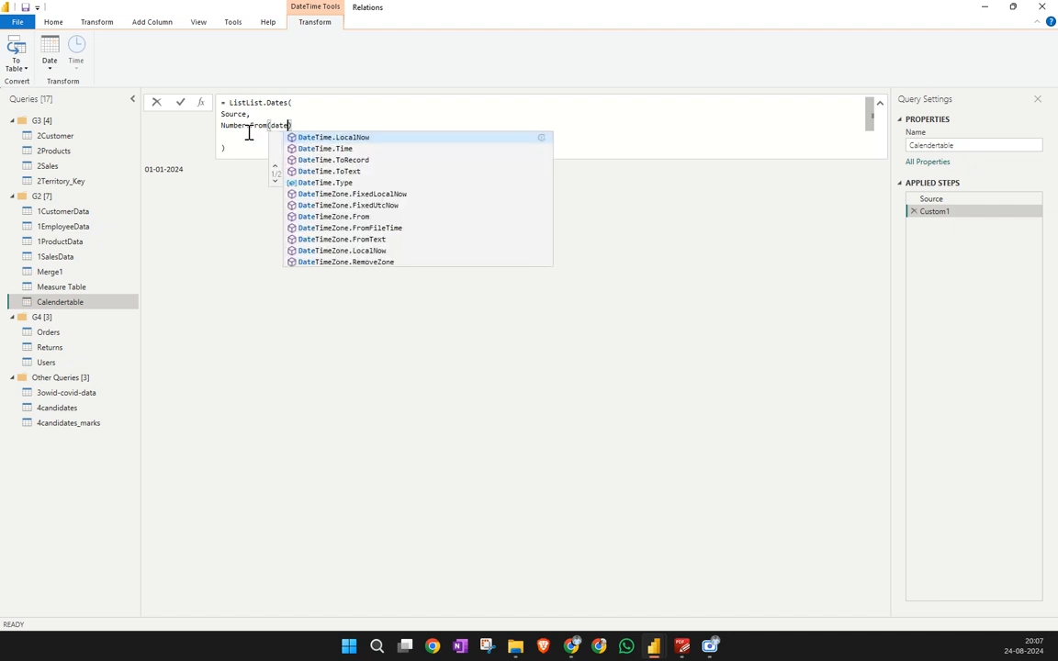
pyautogui.write('time')
pyautogui.press('Tab')
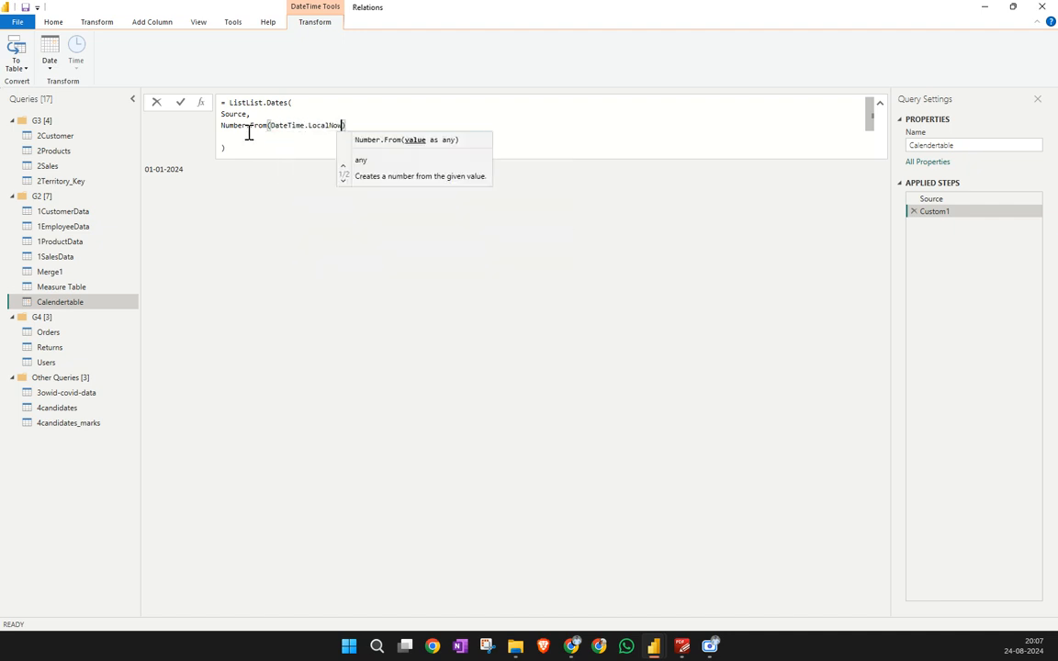
pyautogui.write('()')
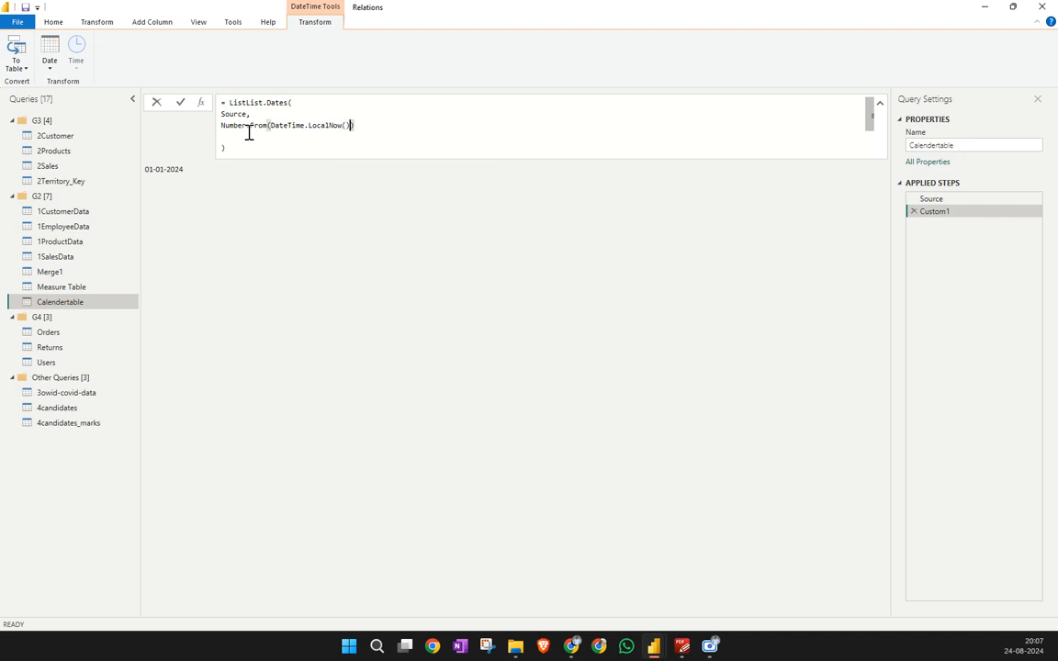
# Subtract Number.From(Source) from the current date and time in the second argument
pyautogui.write(' - Number')
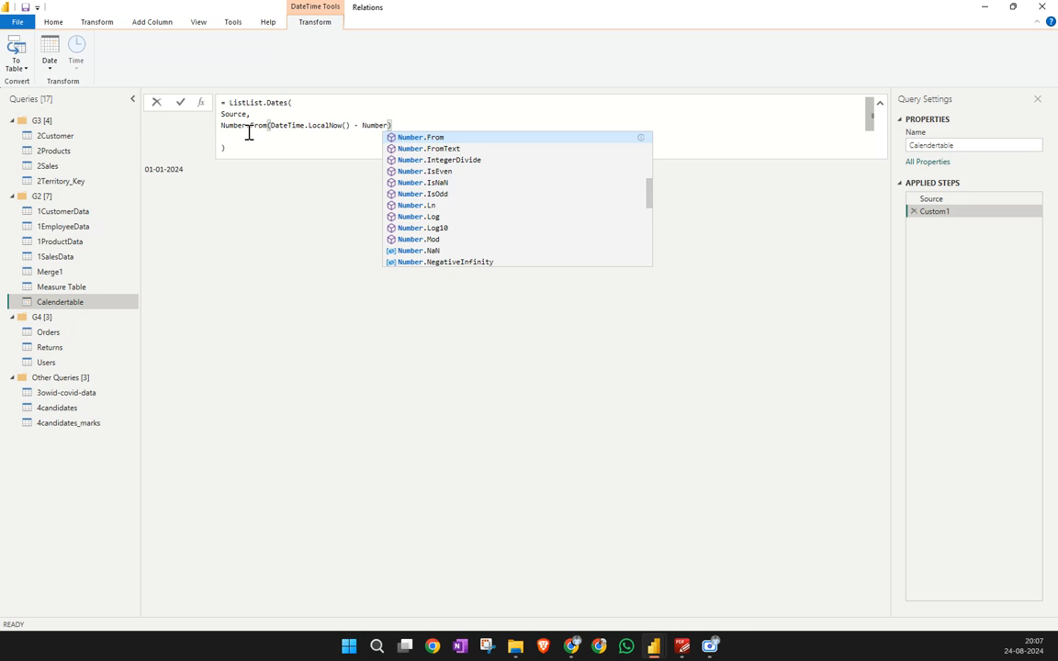
pyautogui.press('Tab')
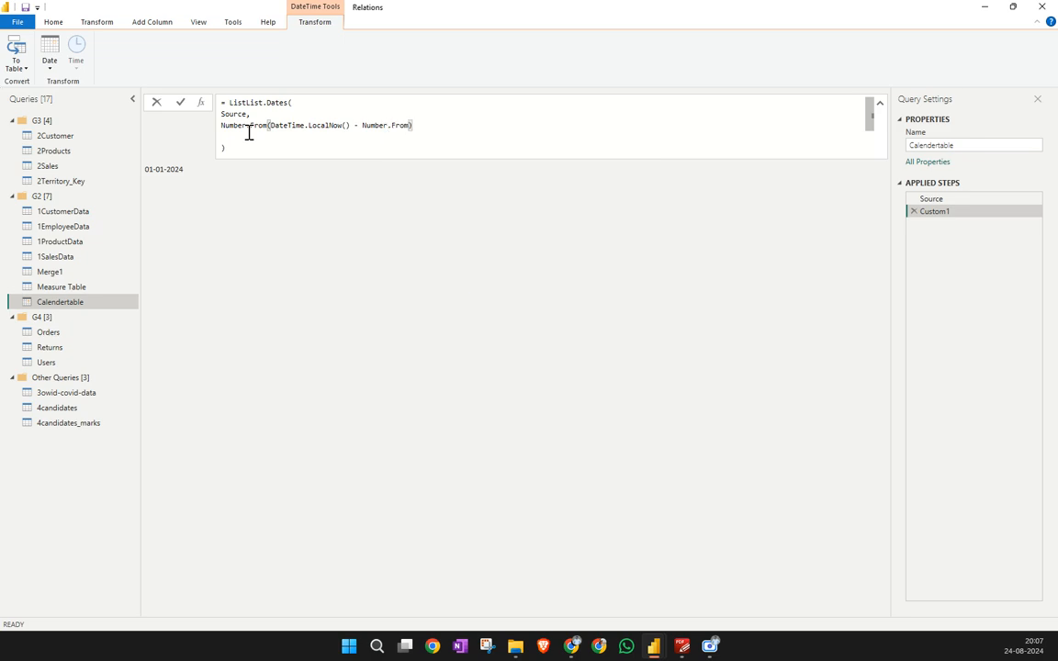
pyautogui.write('(Sou')
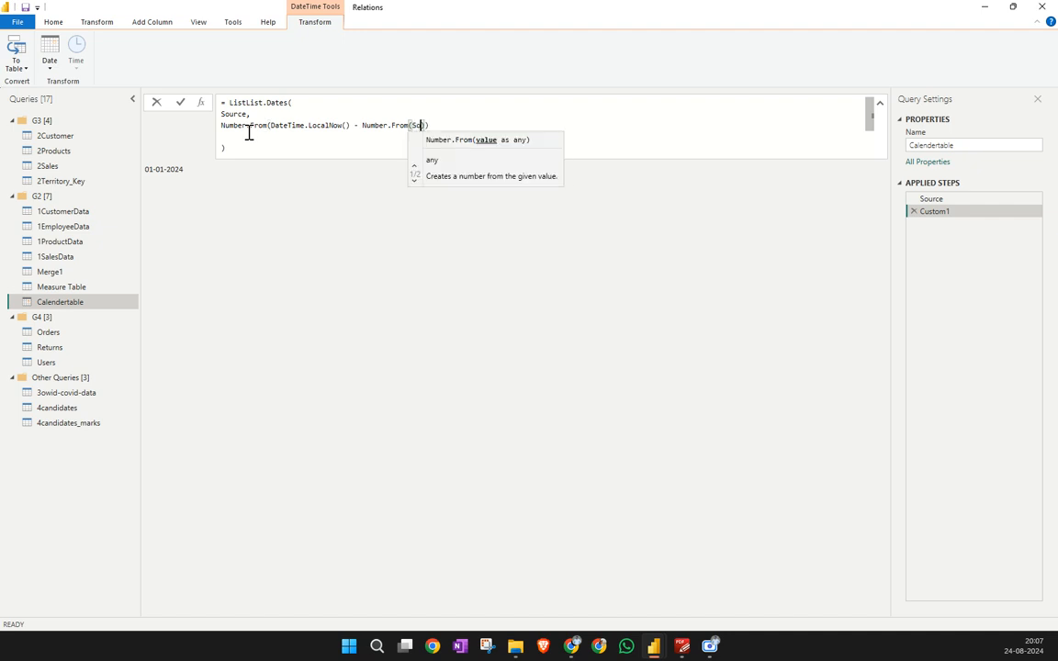
pyautogui.press('Tab')
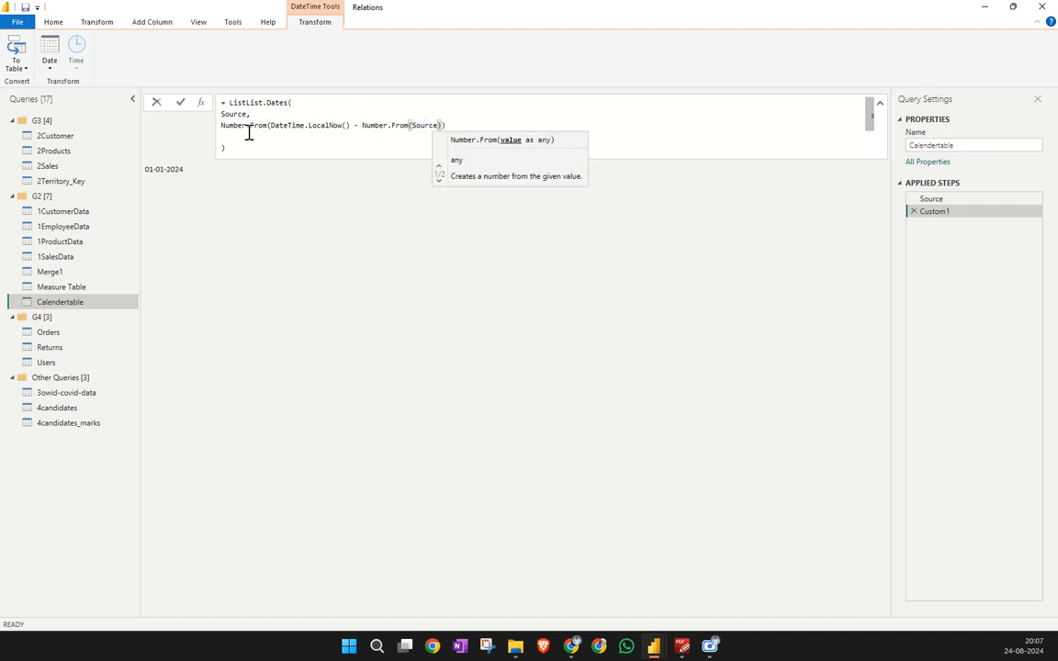
pyautogui.click(455, 124)
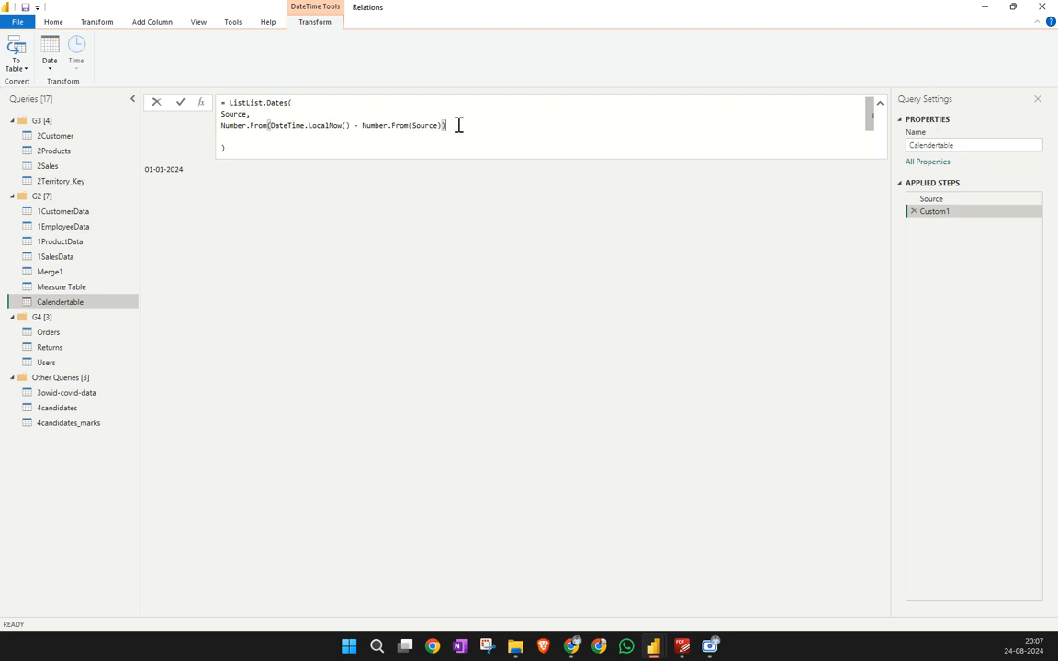
# Add #duration(1,0,0,0) as the third argument and apply the custom step formula
pyautogui.write(',')
pyautogui.press('Return')
pyautogui.write('#duration(1,0,0,0')
pyautogui.click(180, 102)
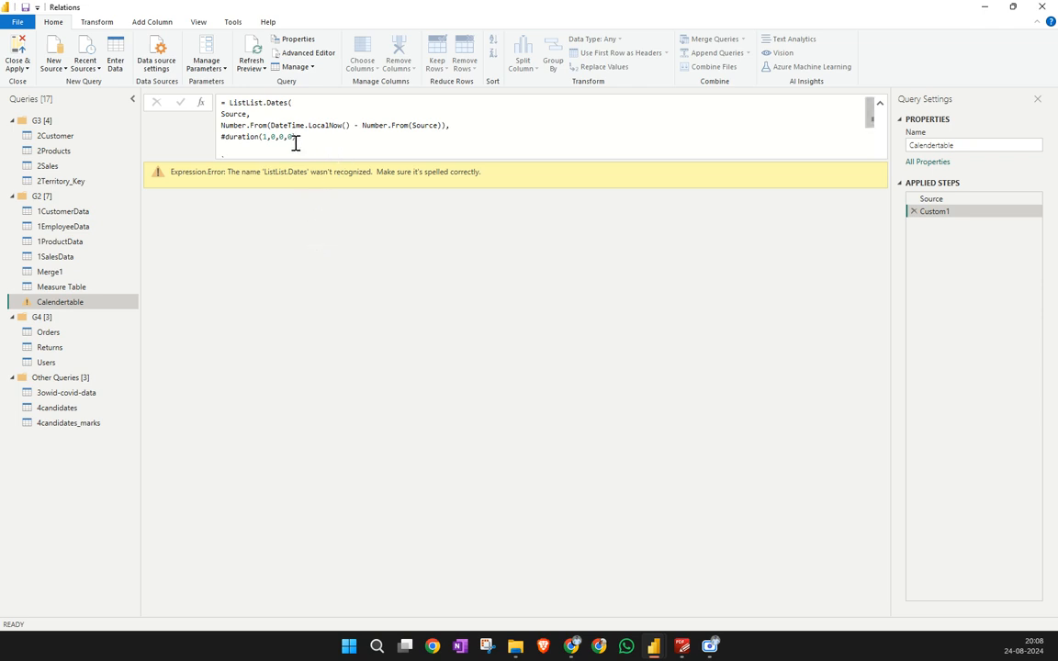
# Correct the misspelled function name to List.Dates and apply the custom step formula
pyautogui.click(273, 123)
pyautogui.click(245, 102)
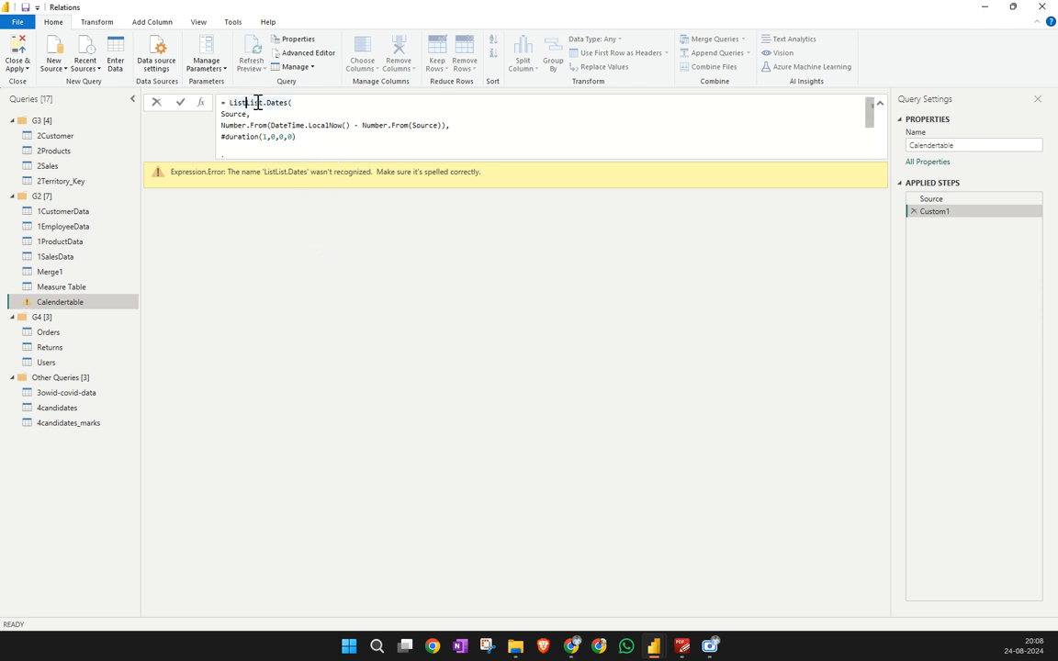
pyautogui.press('BackSpace')
pyautogui.press('BackSpace')
pyautogui.press('BackSpace')
pyautogui.press('BackSpace')
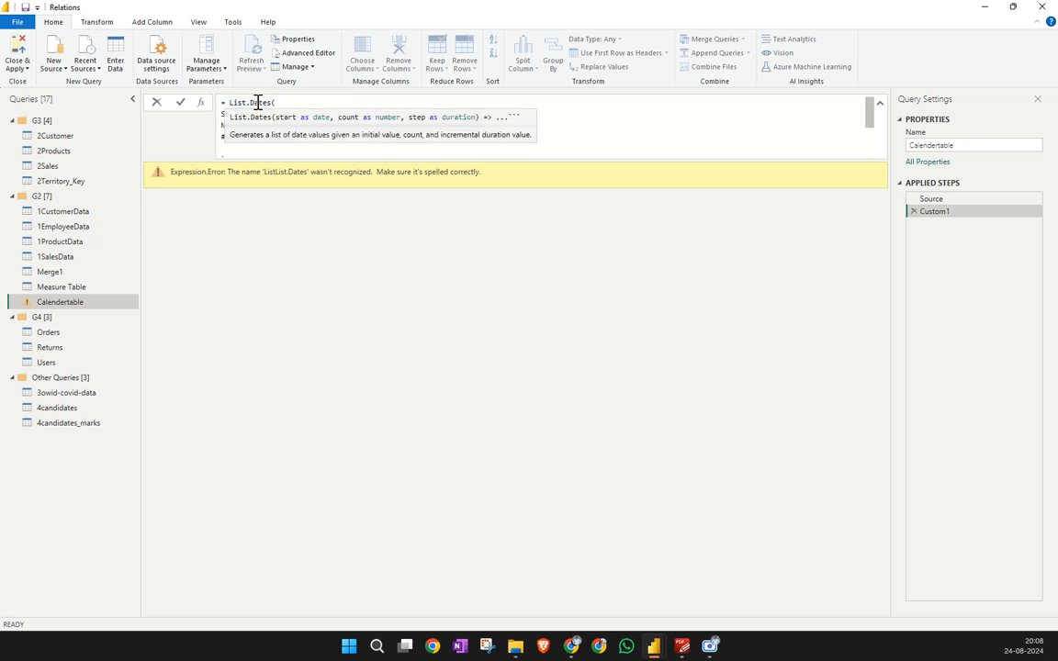
pyautogui.click(181, 104)
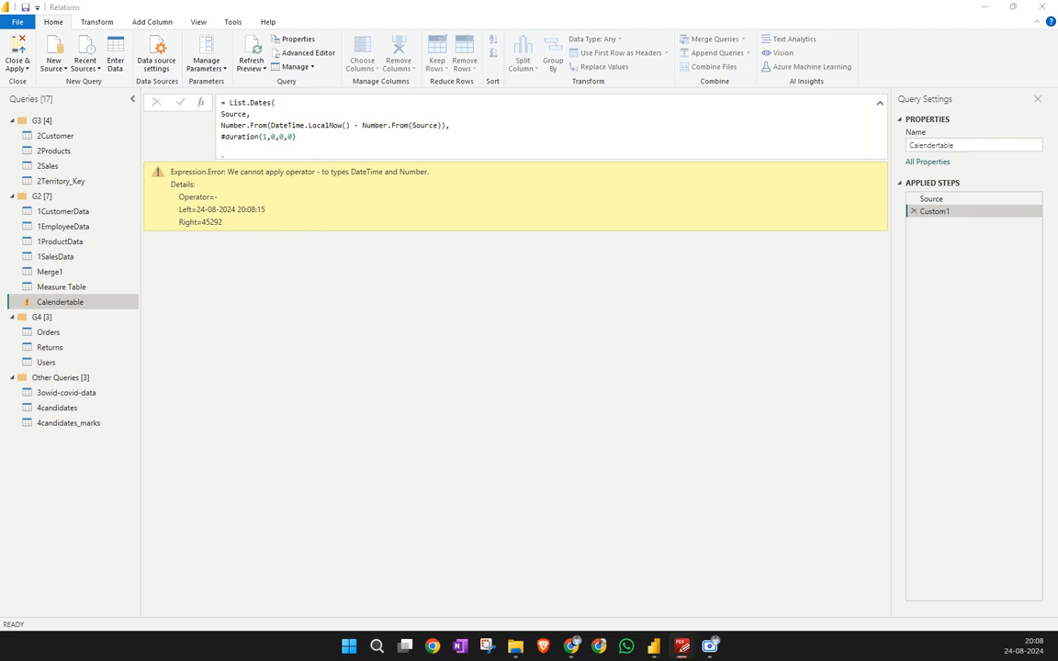
# Indent the three argument lines inside the List.Dates function
pyautogui.click(268, 140)
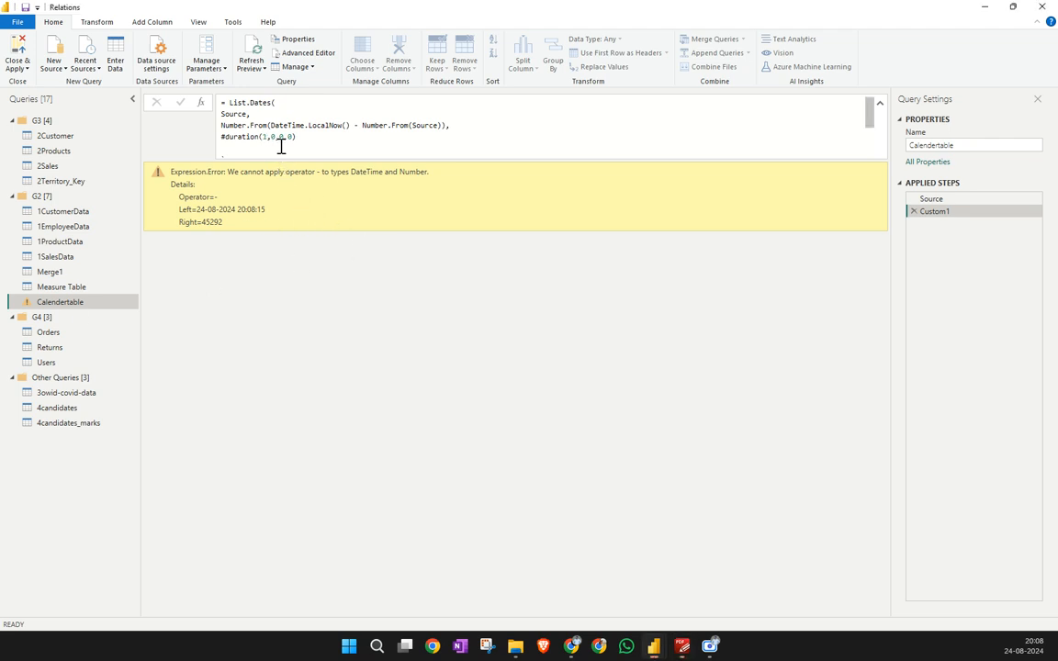
pyautogui.click(270, 148)
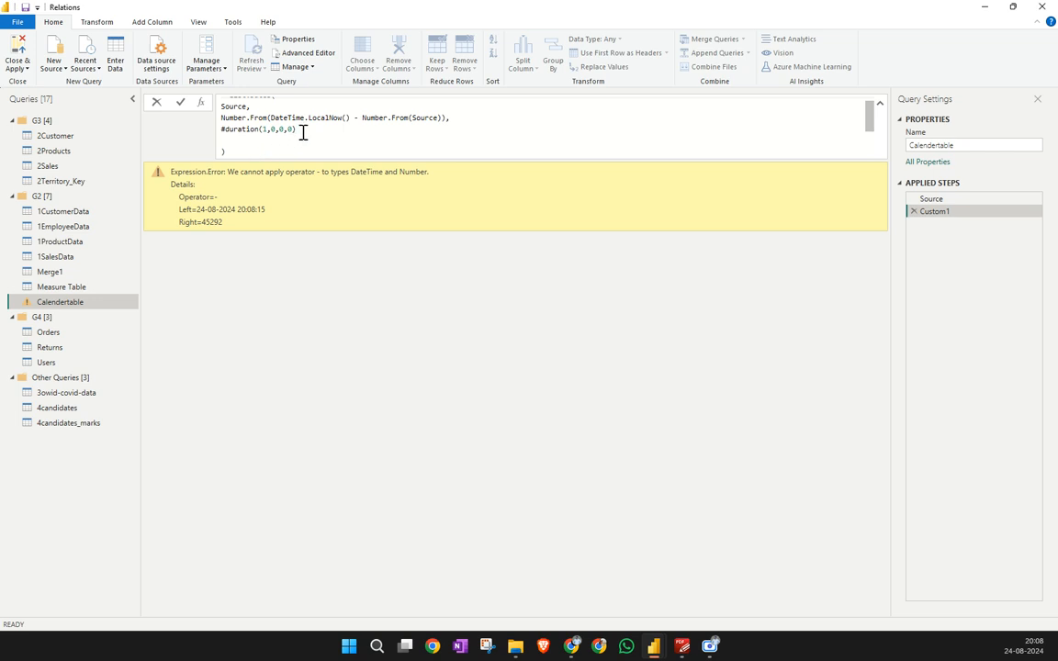
pyautogui.moveTo(303, 132); pyautogui.dragTo(221, 108)
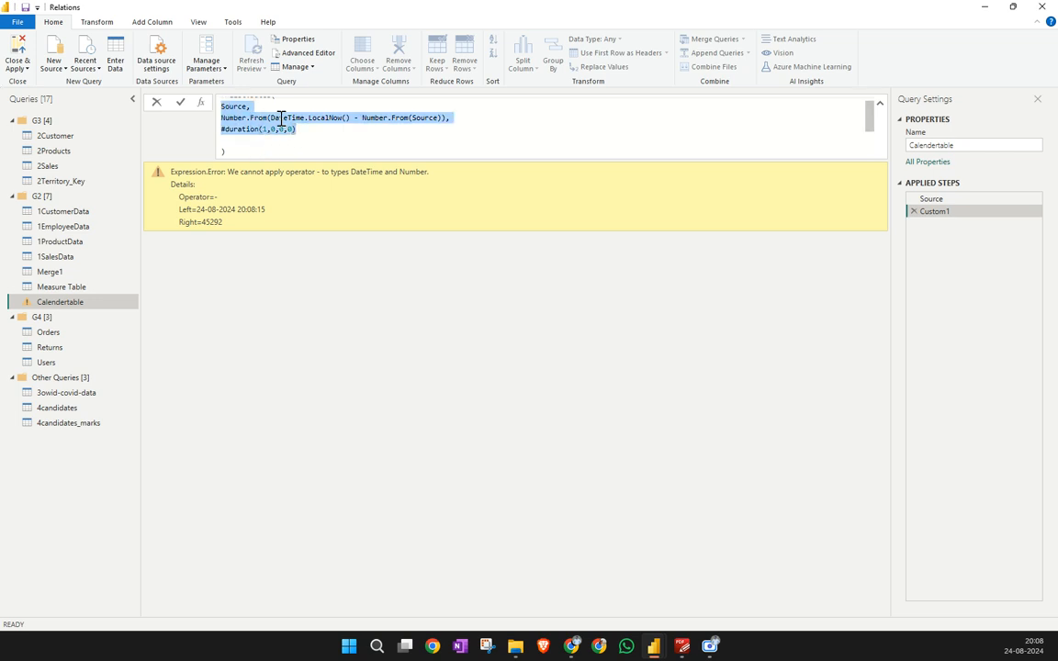
pyautogui.press('Tab')
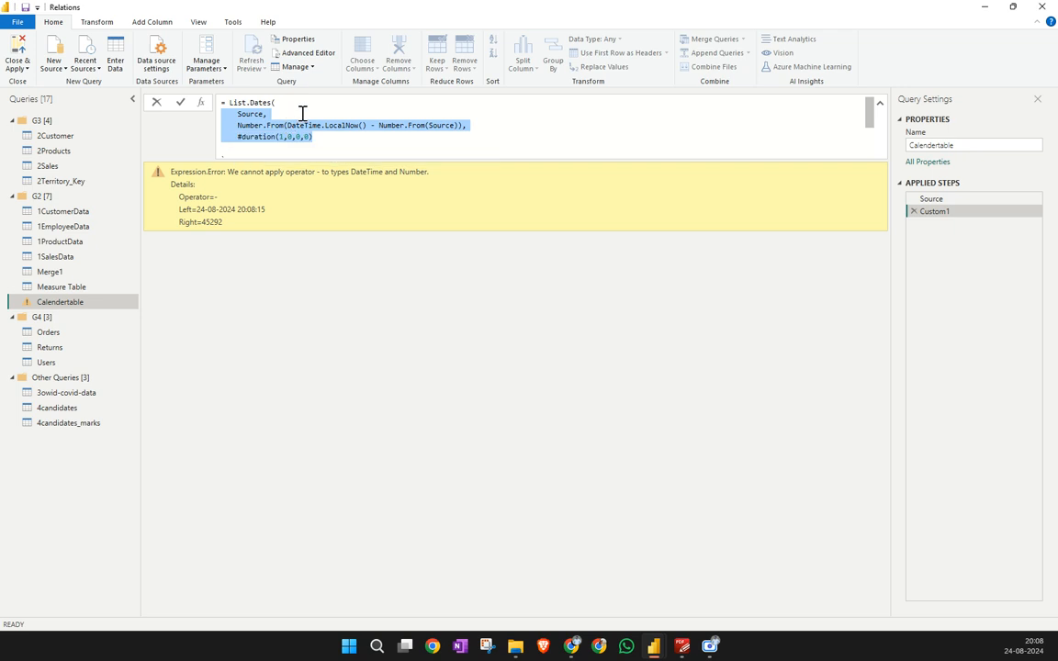
pyautogui.click(317, 109)
pyautogui.click(342, 133)
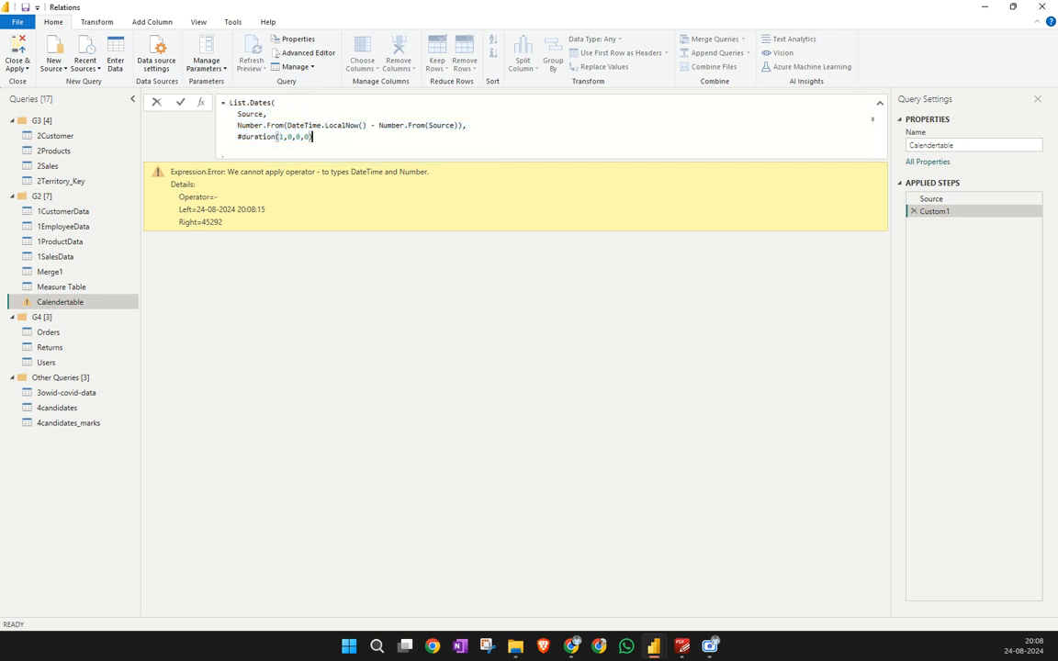
# Close Number.From right after DateTime.LocalNow(), remove the extra parenthesis after Number.From(Source), and apply the formula
pyautogui.click(368, 128)
pyautogui.write(')')
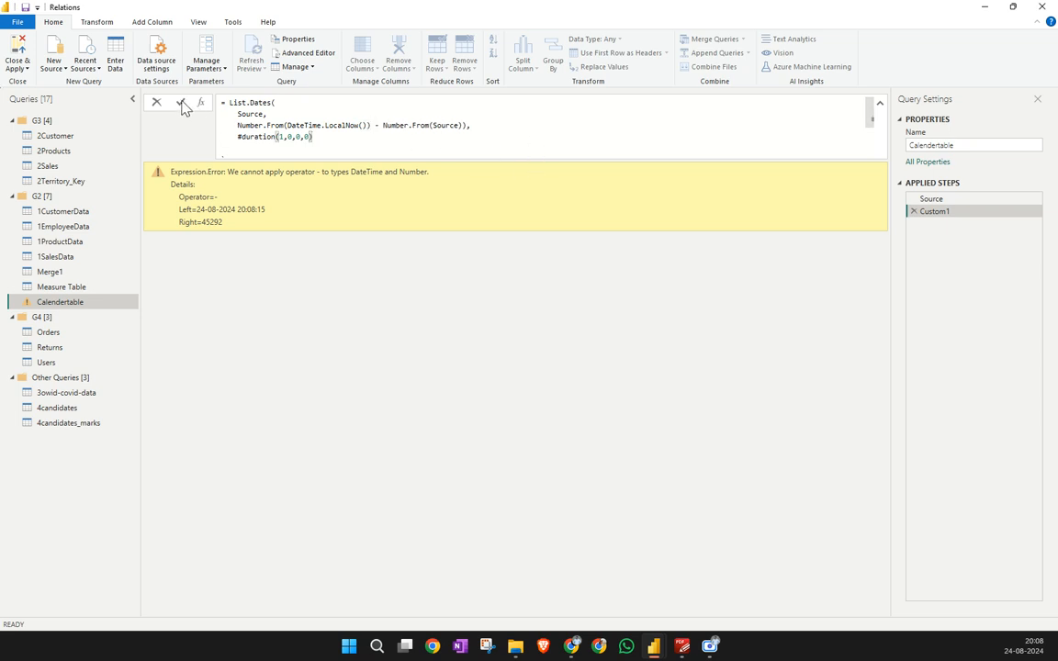
pyautogui.click(180, 102)
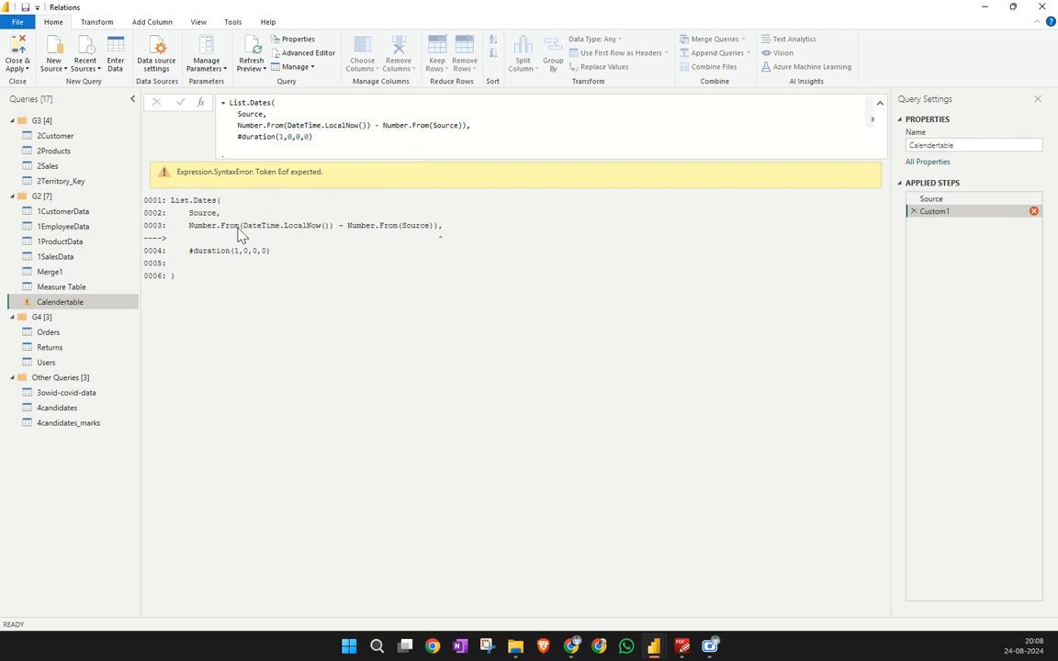
pyautogui.click(489, 137)
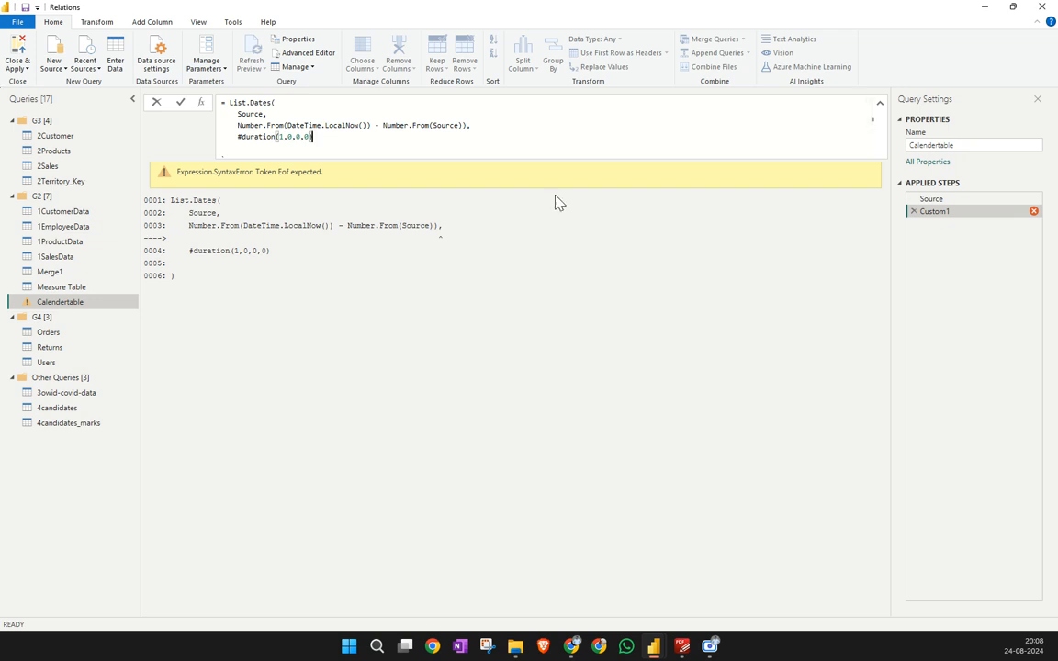
pyautogui.click(468, 127)
pyautogui.click(180, 103)
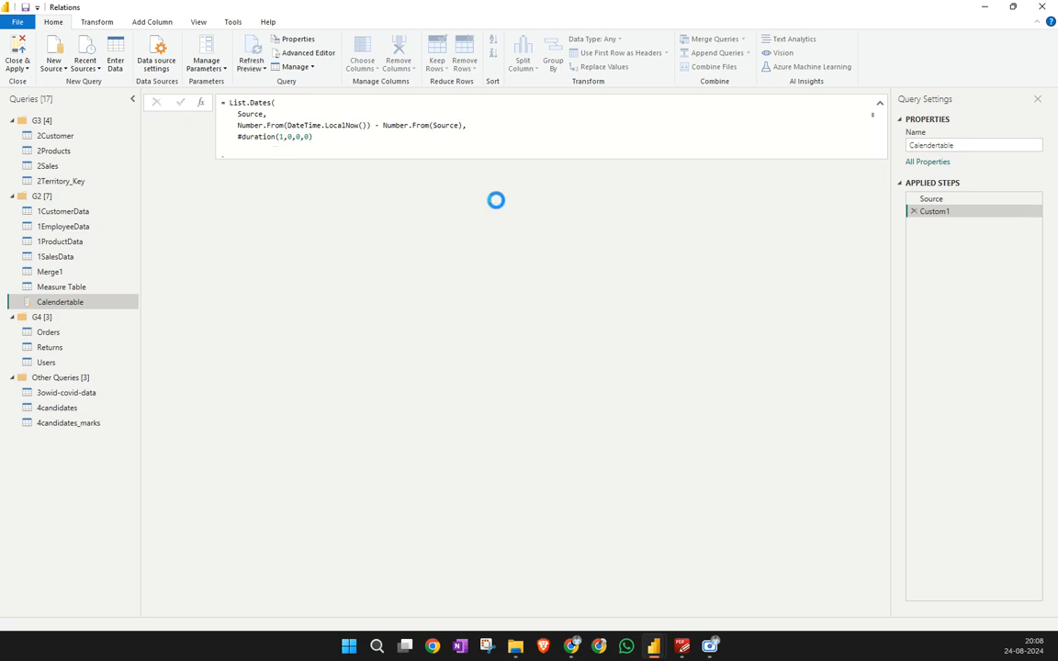
# Examine each List.Dates argument in the formula and look through the generated list of dates
pyautogui.click(395, 138)
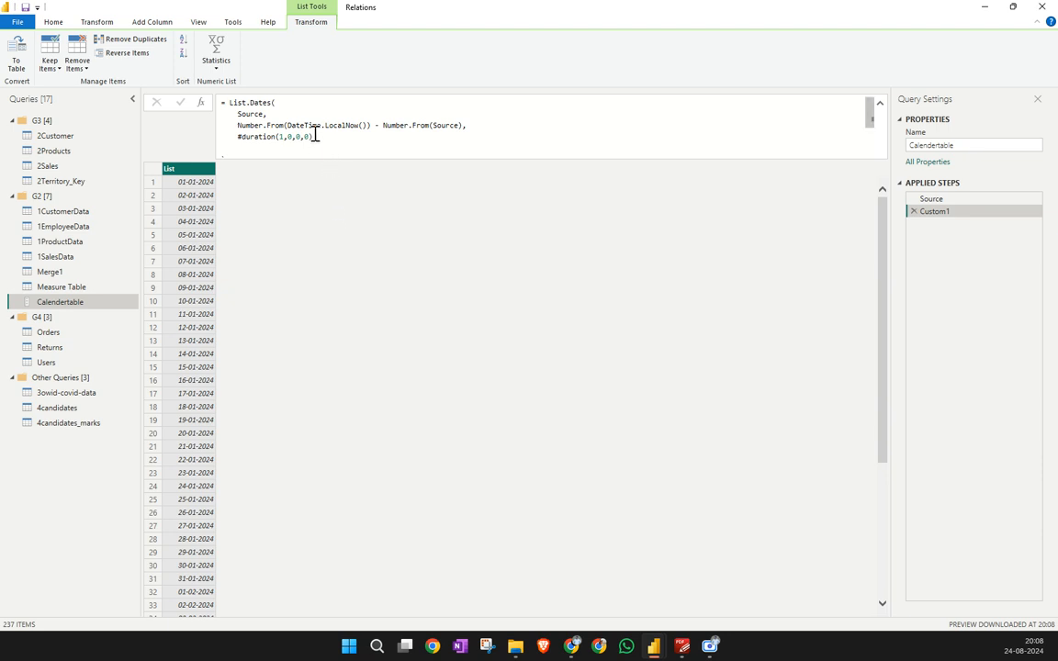
pyautogui.doubleClick(447, 125)
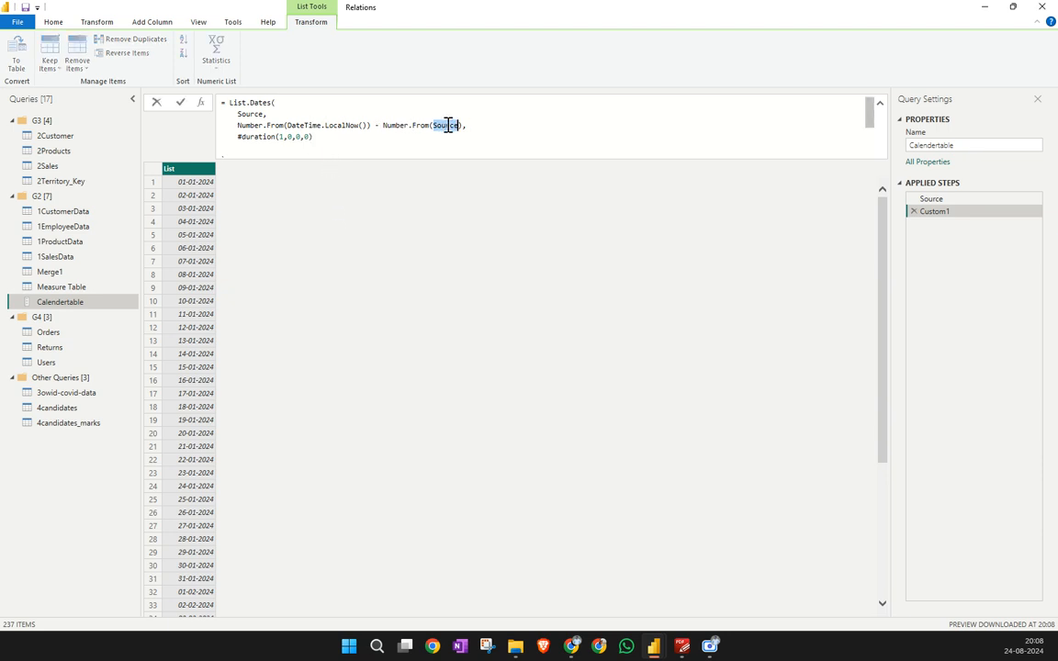
pyautogui.doubleClick(251, 114)
pyautogui.doubleClick(258, 103)
pyautogui.doubleClick(261, 113)
pyautogui.moveTo(239, 128); pyautogui.dragTo(463, 125)
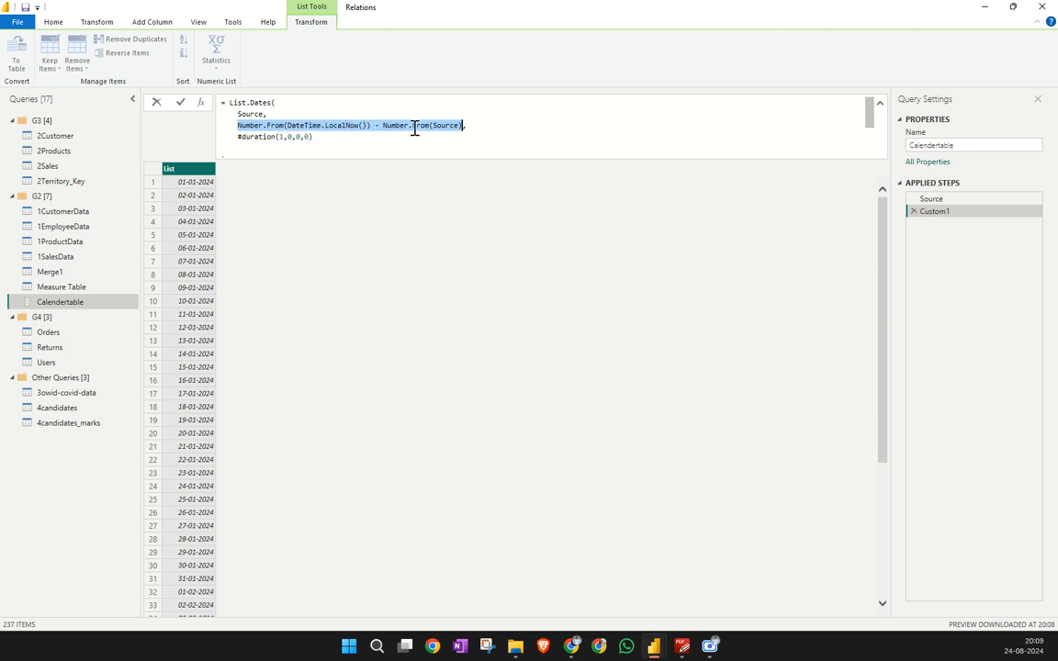
pyautogui.moveTo(383, 125); pyautogui.dragTo(458, 126)
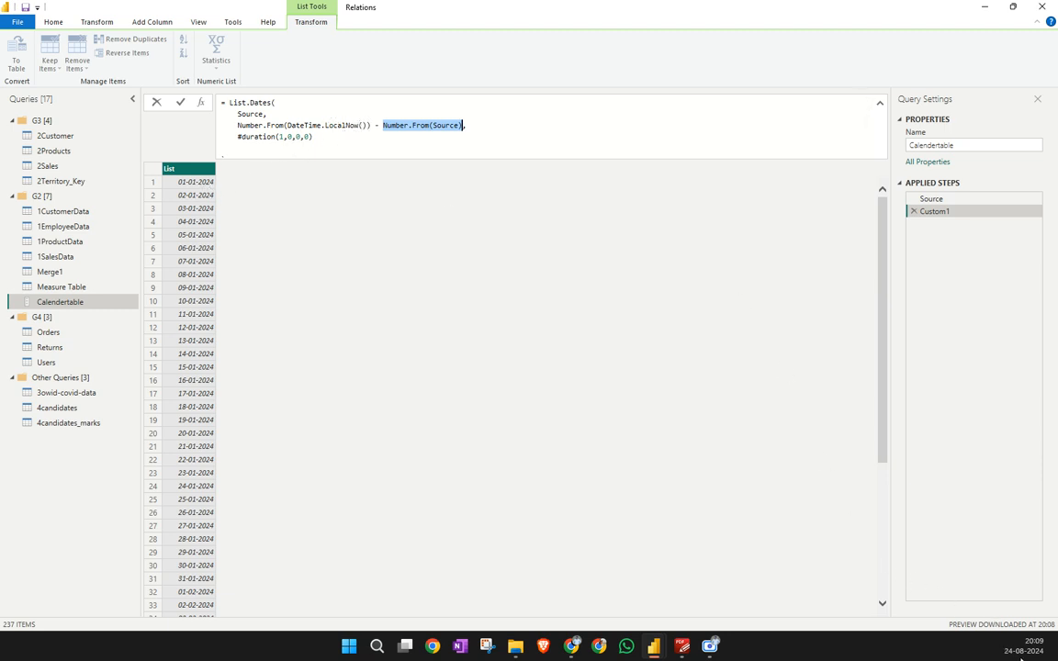
pyautogui.moveTo(273, 113); pyautogui.dragTo(380, 124)
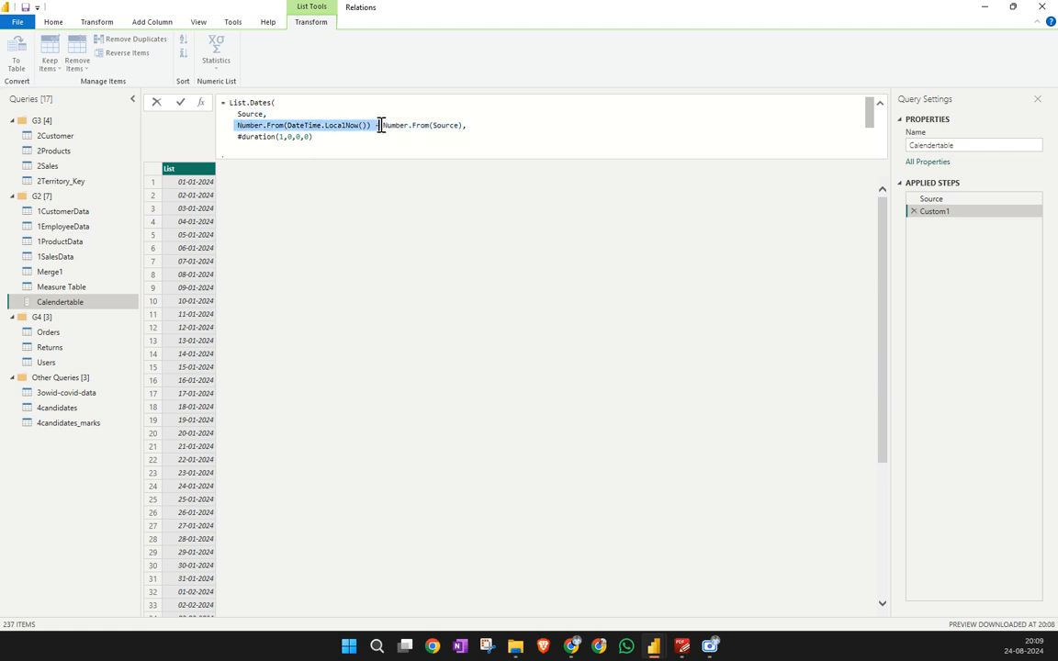
pyautogui.click(341, 143)
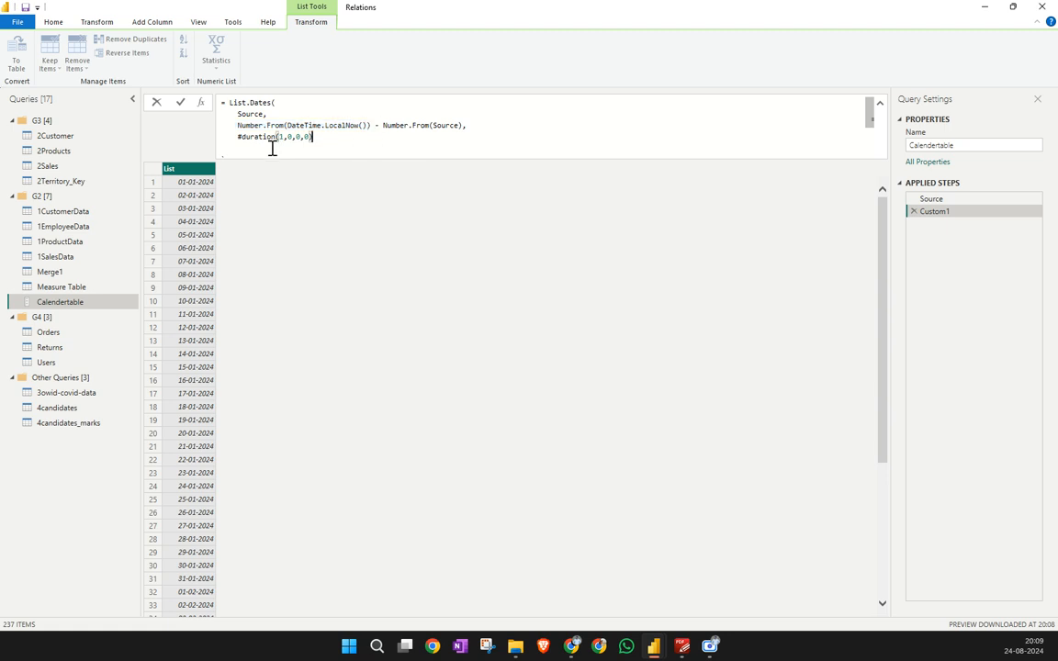
pyautogui.click(202, 246)
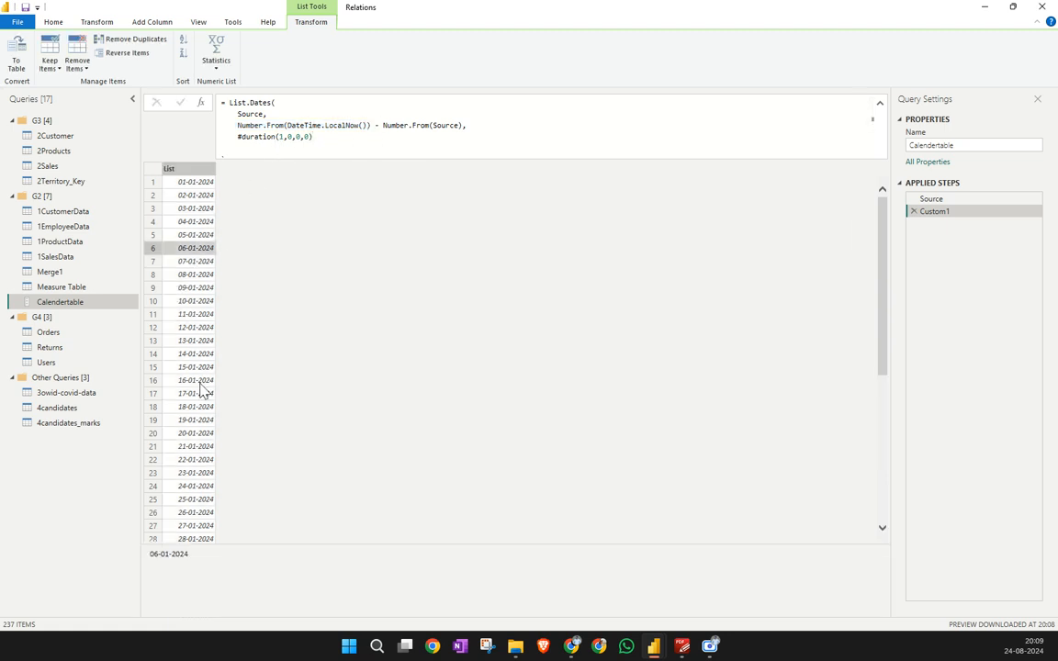
pyautogui.scroll(-7, 200, 405)
pyautogui.scroll(7, 200, 416)
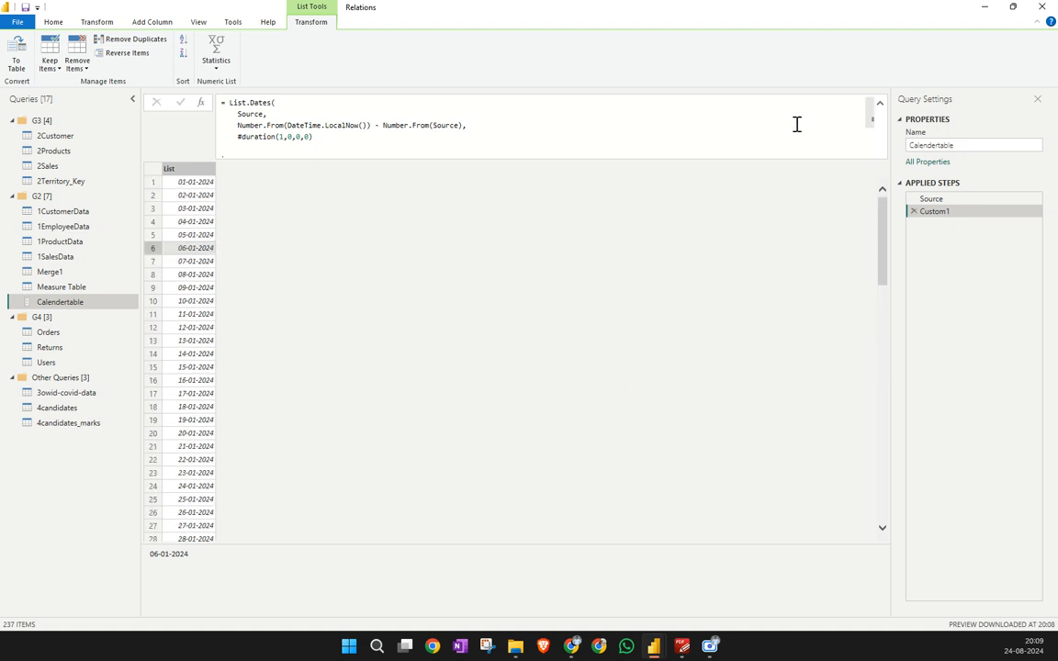
# Collapse the formula bar and convert the date list to a table with delimiter None and extra columns shown as errors
pyautogui.click(55, 22)
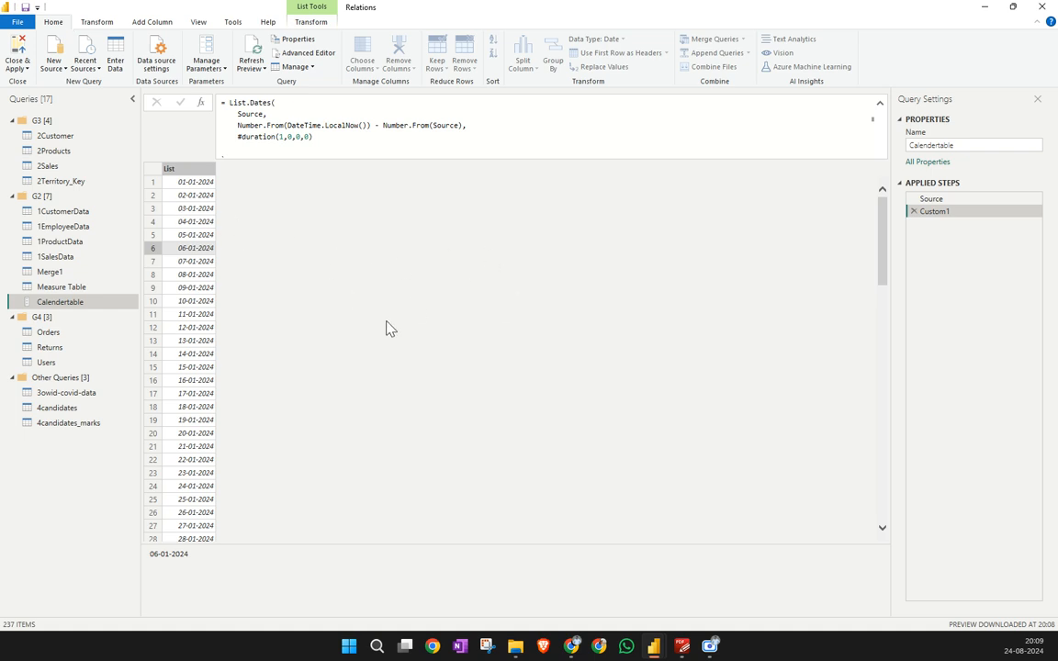
pyautogui.click(879, 106)
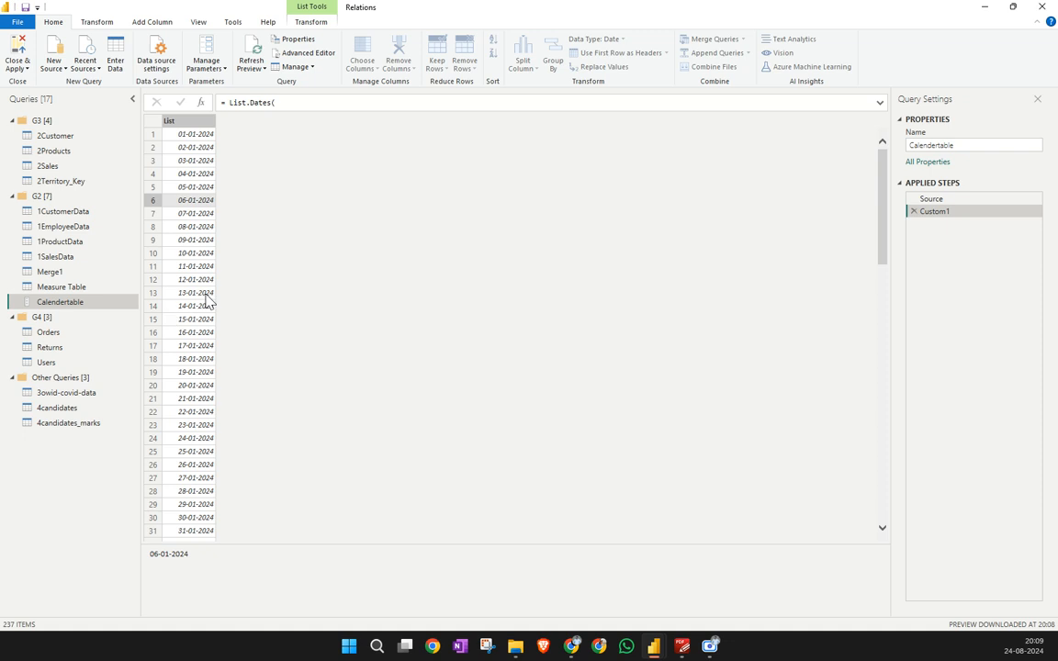
pyautogui.click(188, 124)
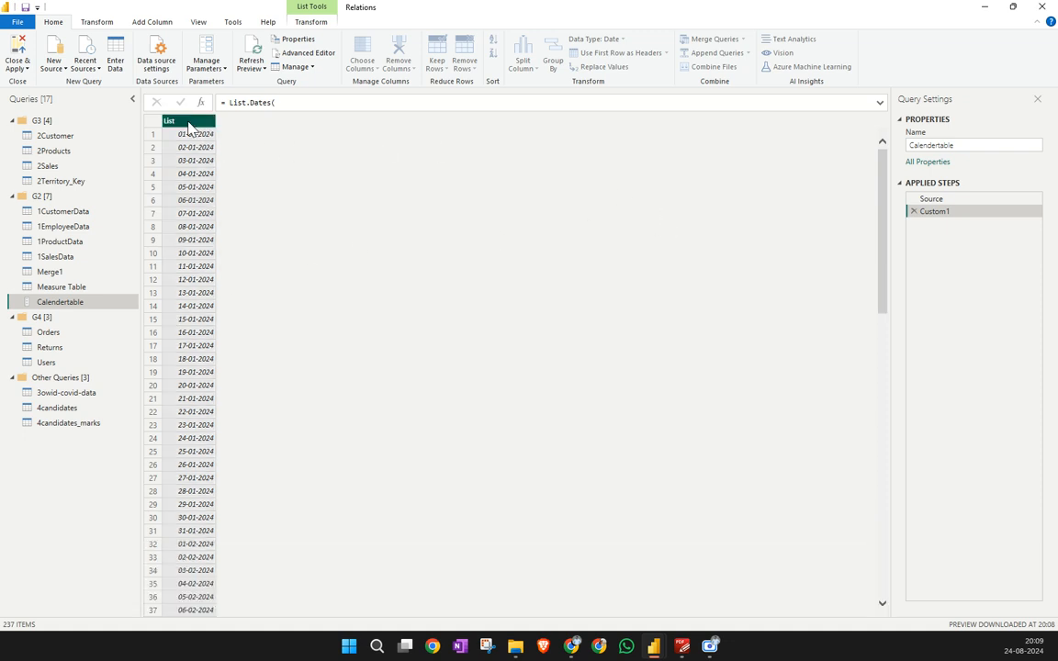
pyautogui.click(938, 212)
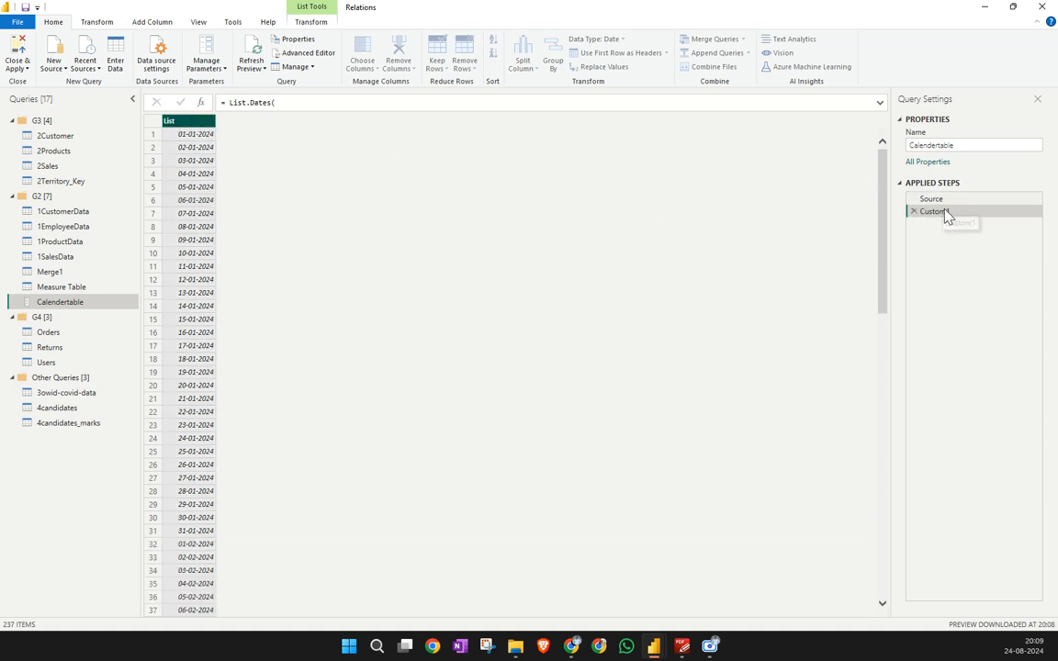
pyautogui.rightClick(210, 147)
pyautogui.click(409, 191)
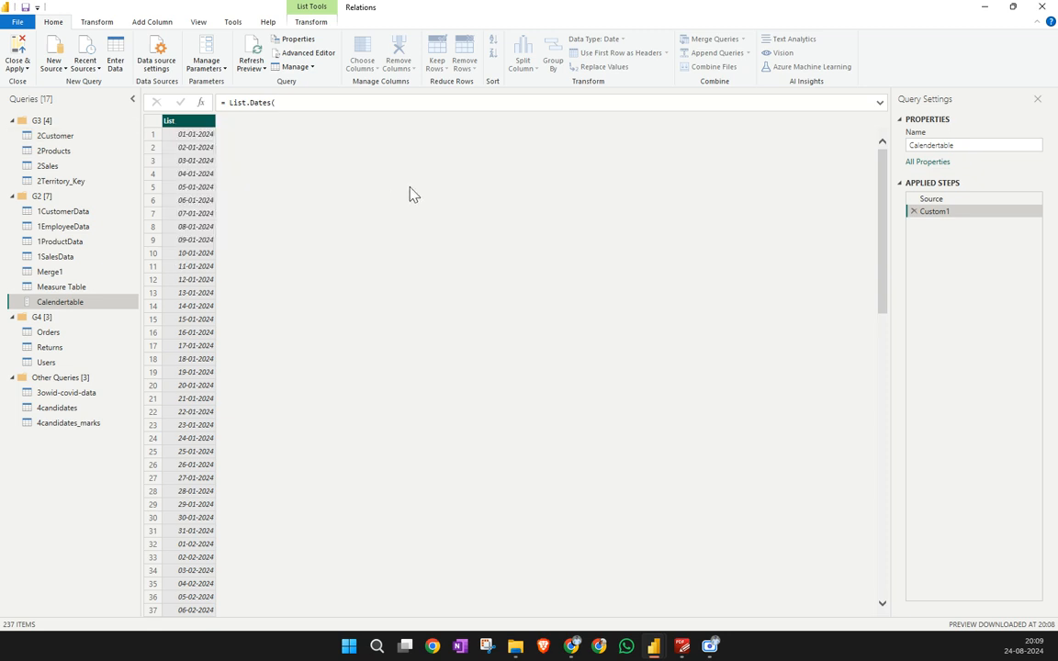
pyautogui.click(95, 23)
pyautogui.click(56, 22)
pyautogui.rightClick(192, 130)
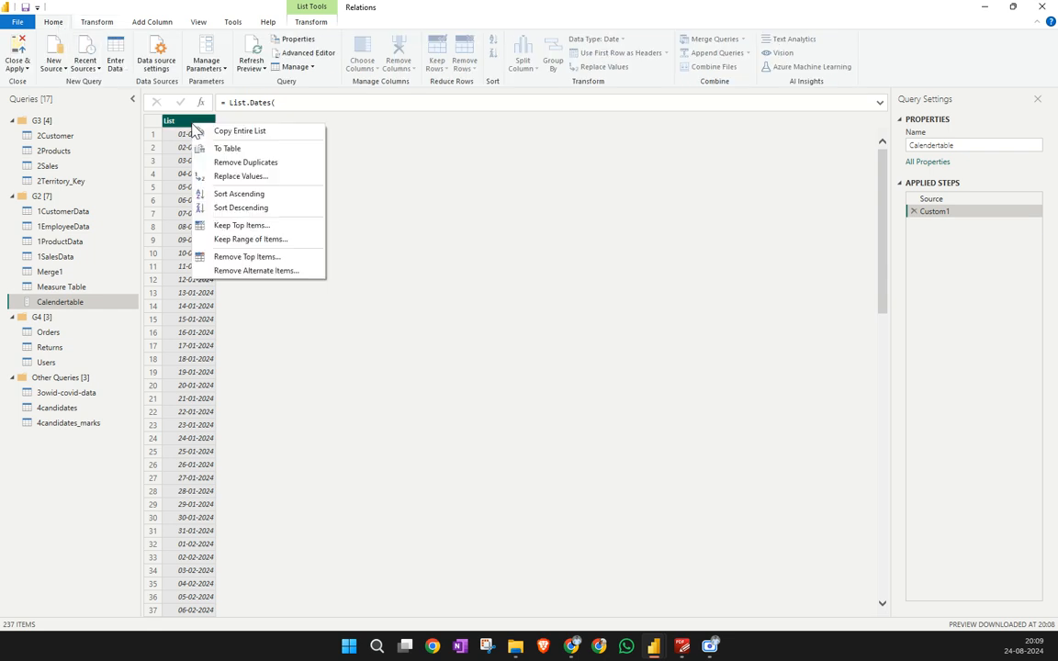
pyautogui.click(237, 149)
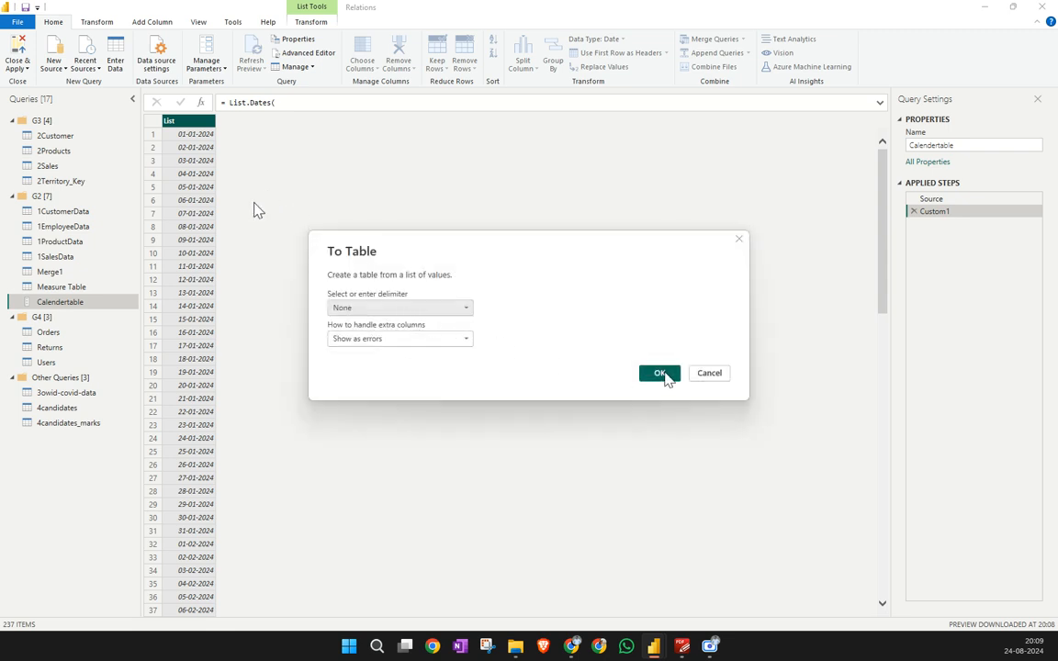
pyautogui.click(661, 373)
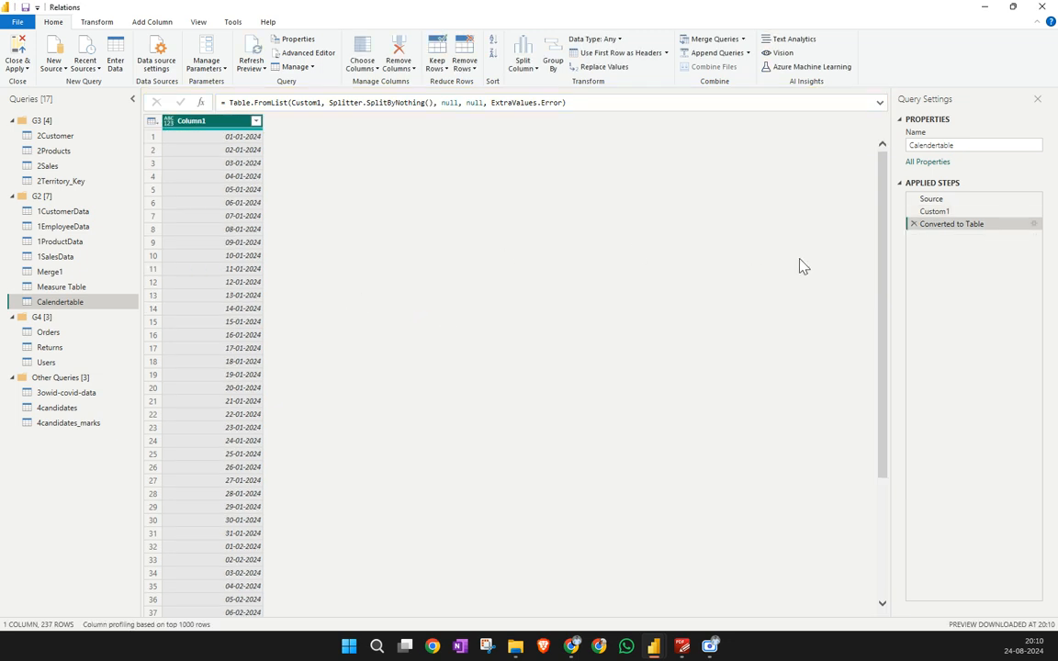
# Review the Custom1 step's list and its table conversion option, then return to the Converted to Table step
pyautogui.click(962, 213)
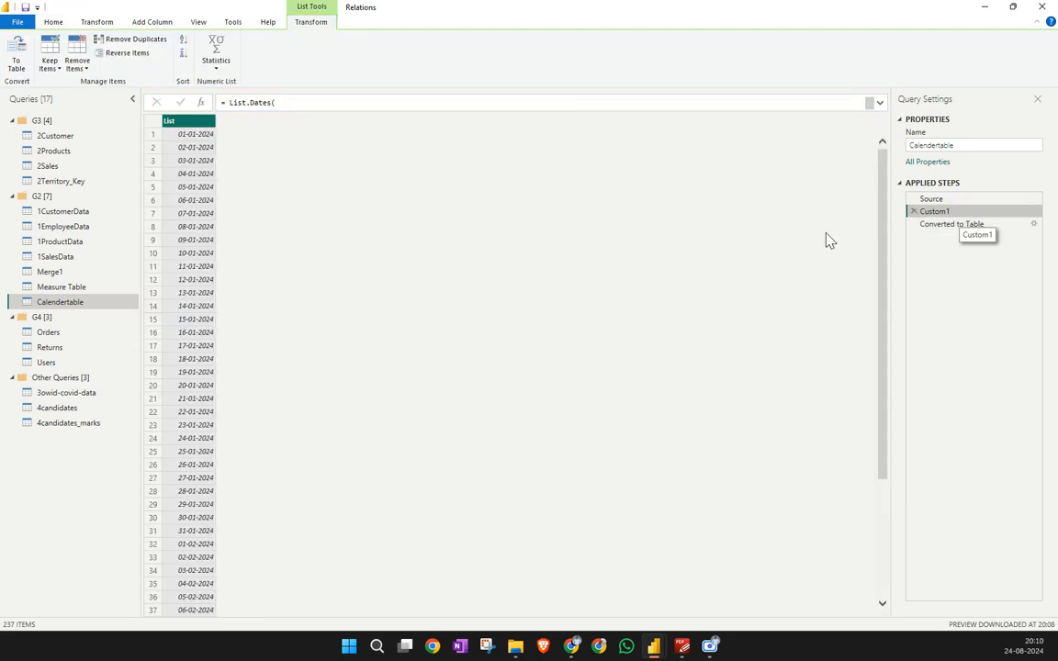
pyautogui.click(55, 22)
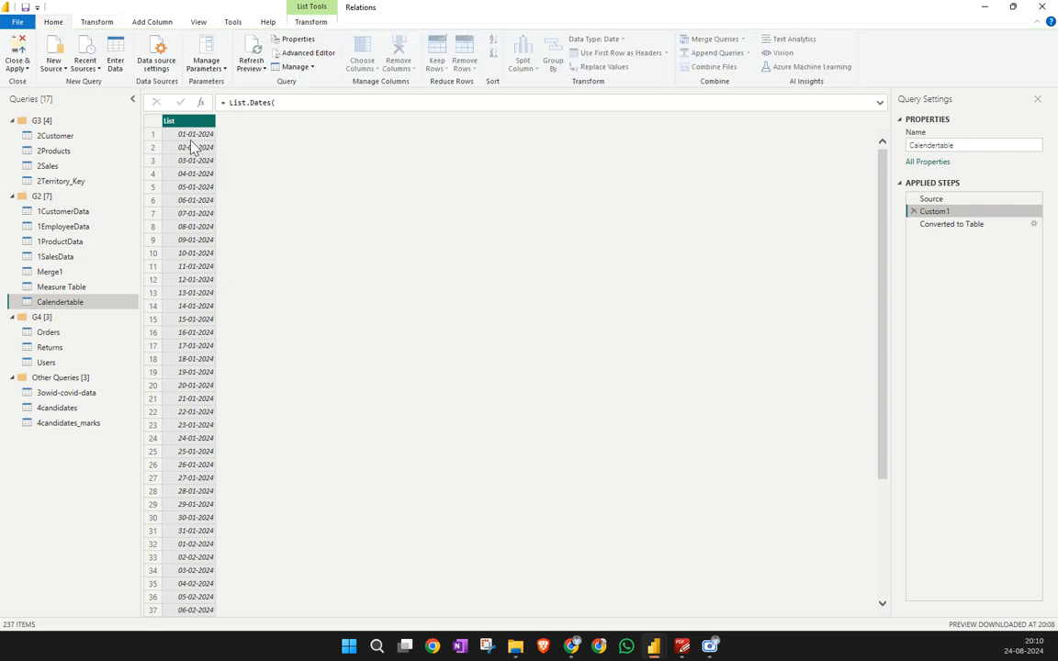
pyautogui.rightClick(171, 120)
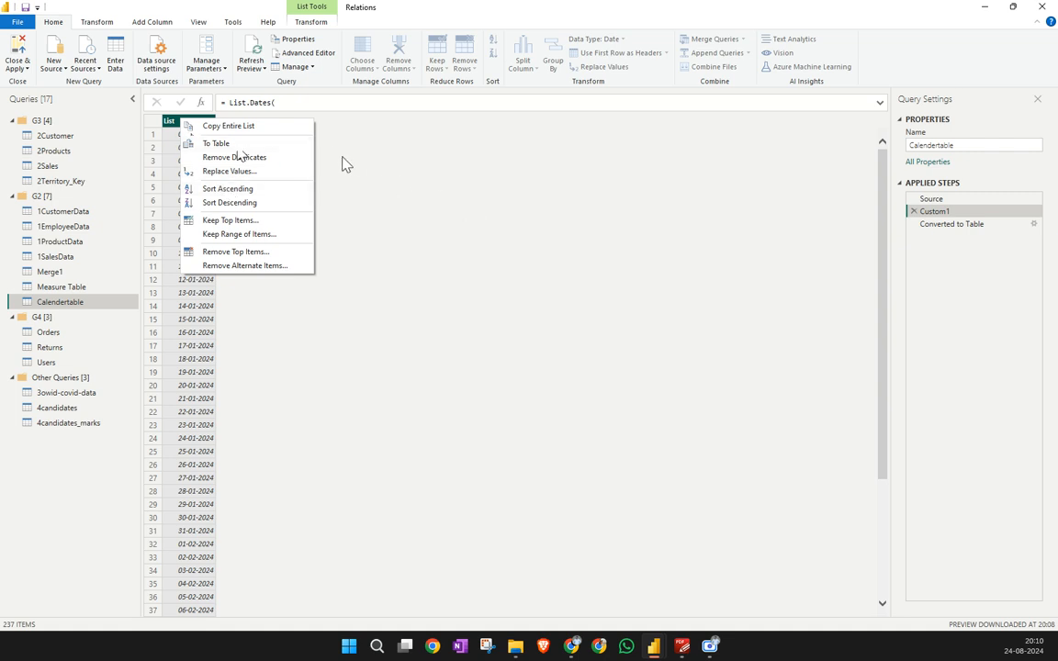
pyautogui.click(374, 198)
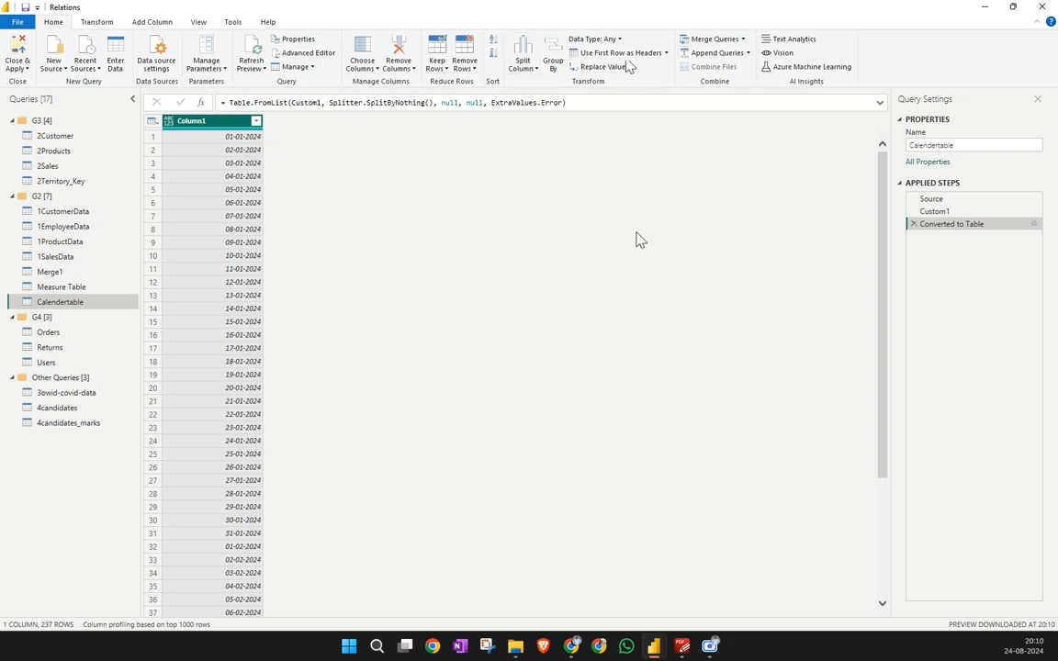
# Rename the table's only column to Date
pyautogui.doubleClick(220, 123)
pyautogui.write('D')
pyautogui.press('Return')
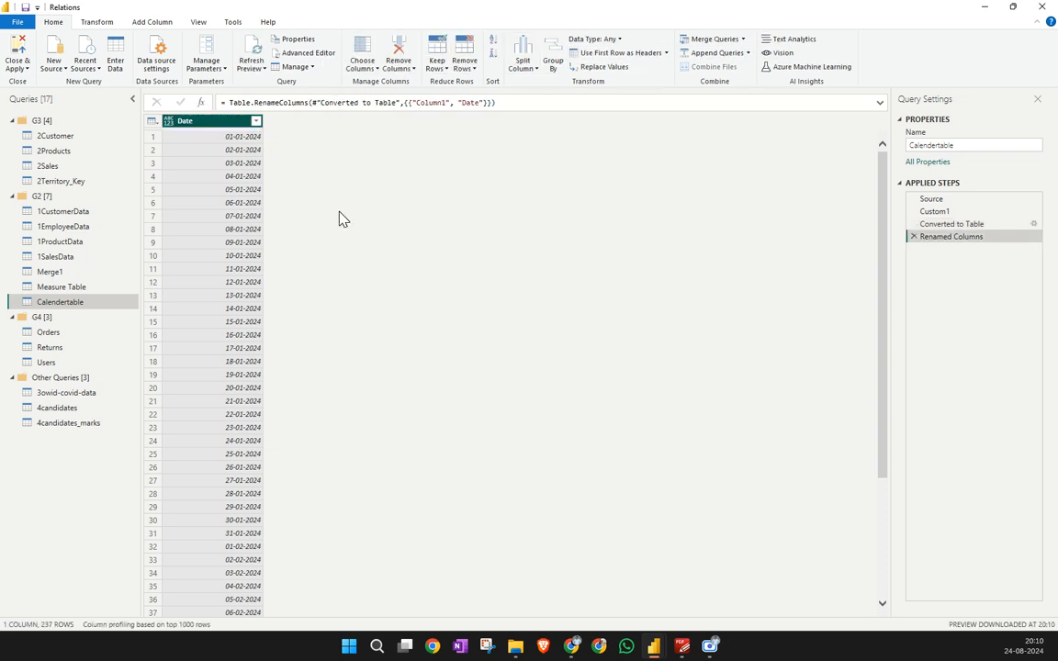
# Change the Date column's data type to Date
pyautogui.click(256, 123)
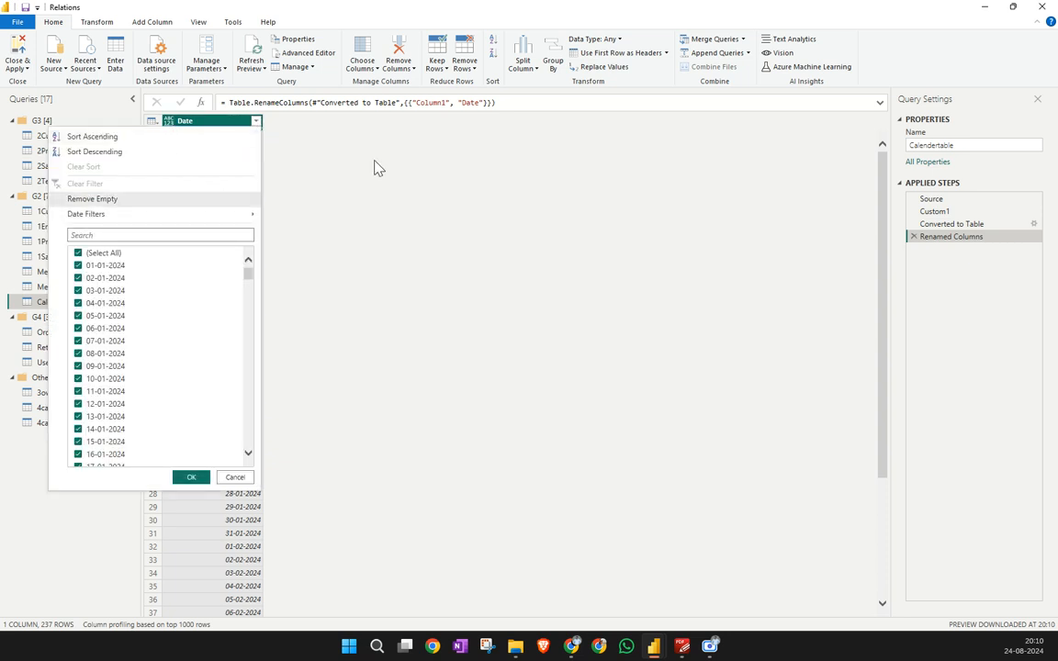
pyautogui.click(374, 168)
pyautogui.rightClick(225, 122)
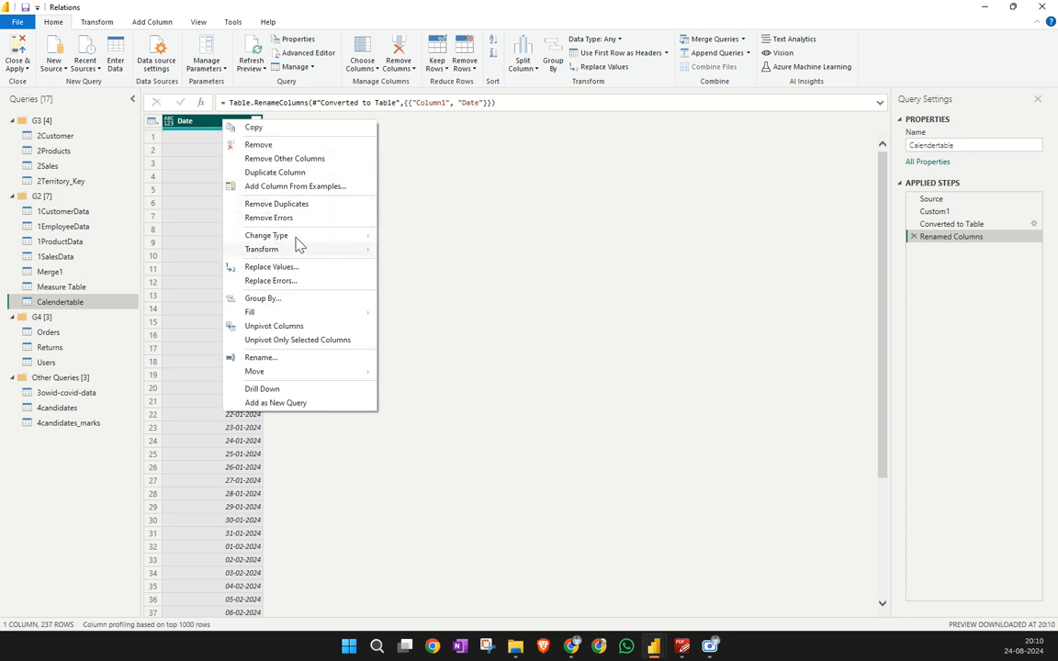
pyautogui.moveTo(295, 241)
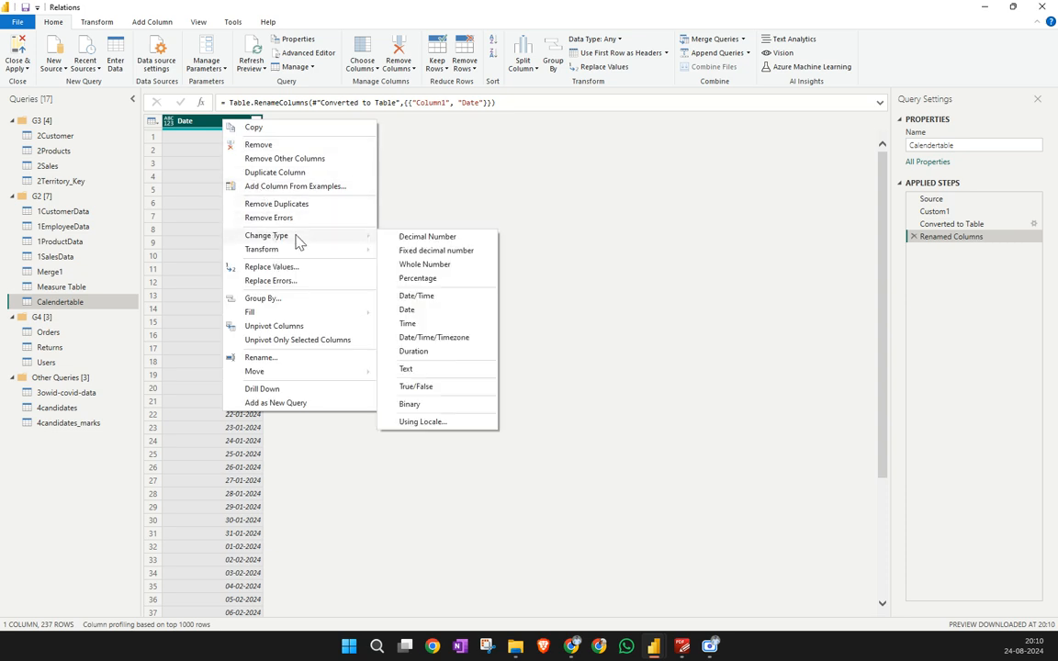
pyautogui.click(428, 312)
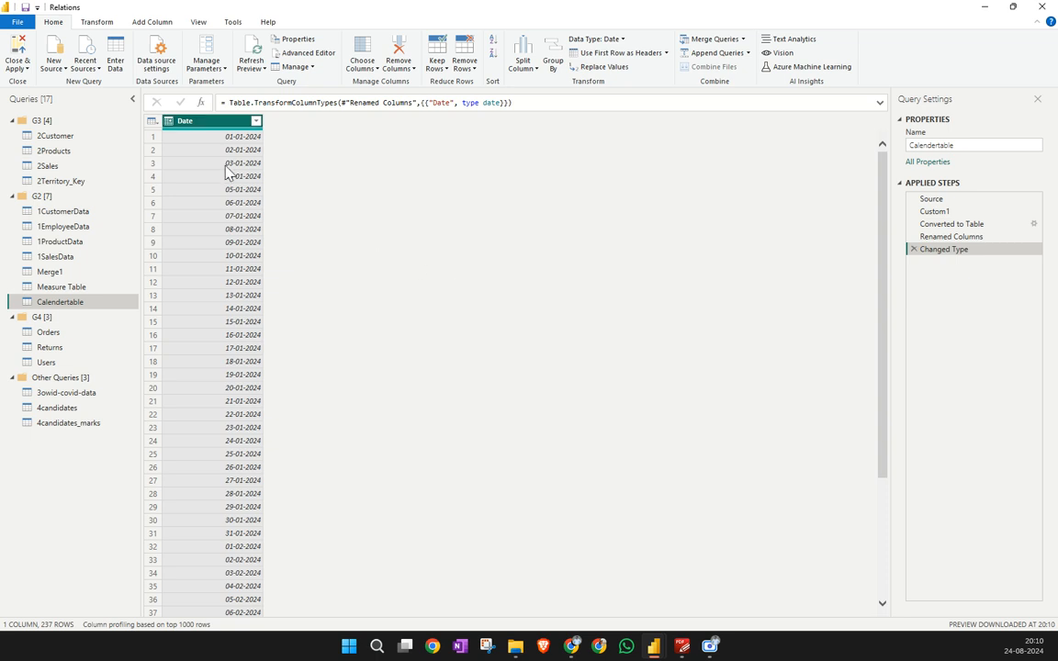
# Duplicate the Date column and transform the copy into its year
pyautogui.rightClick(214, 129)
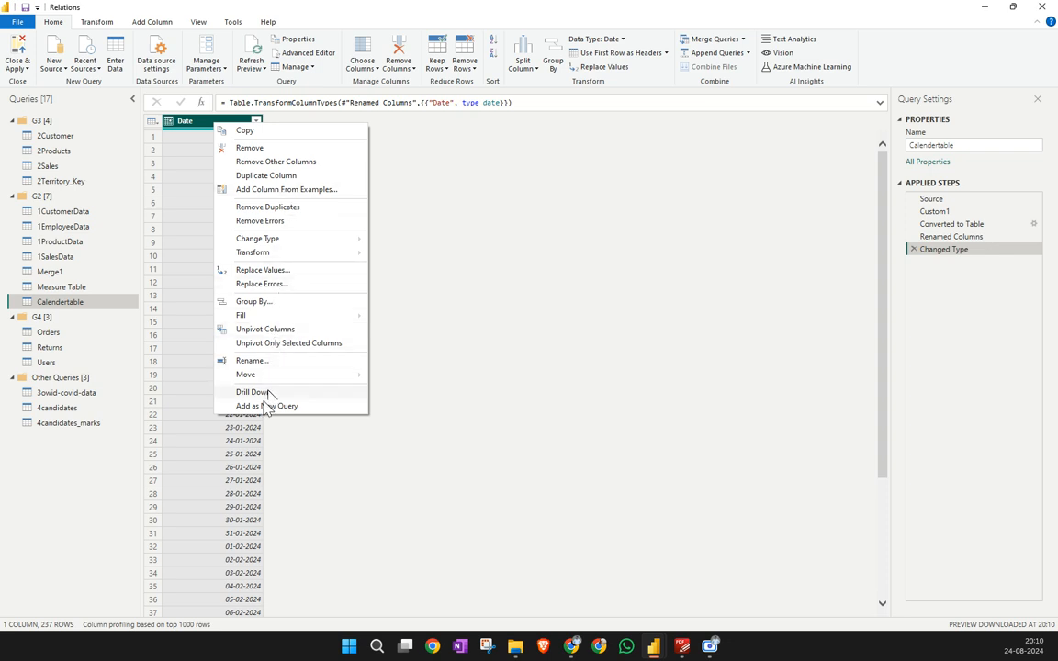
pyautogui.click(288, 177)
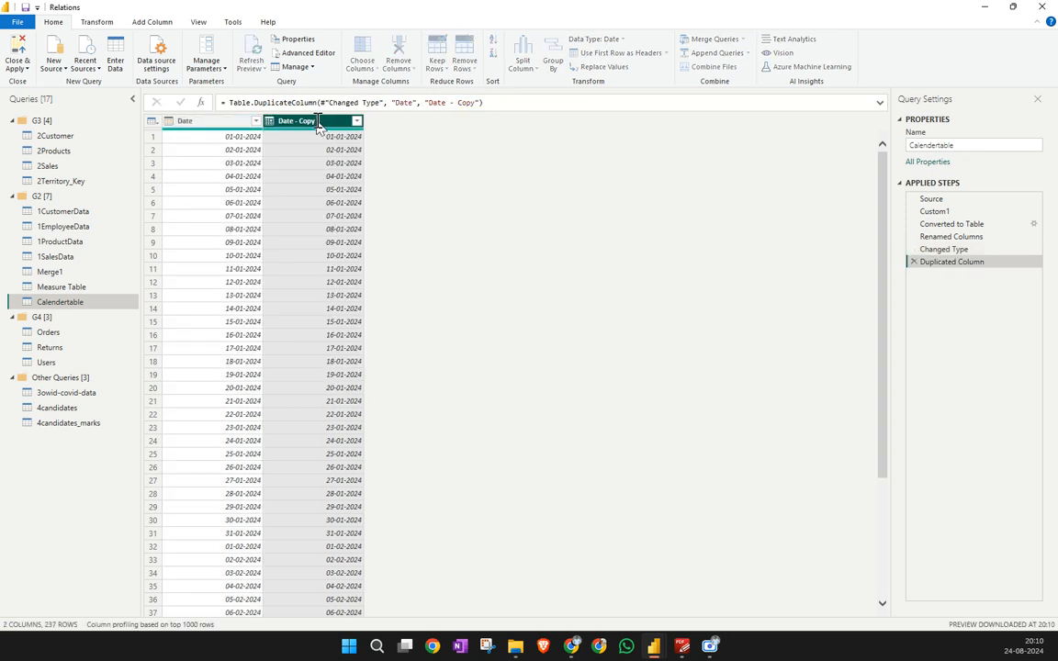
pyautogui.doubleClick(317, 120)
pyautogui.press('Return')
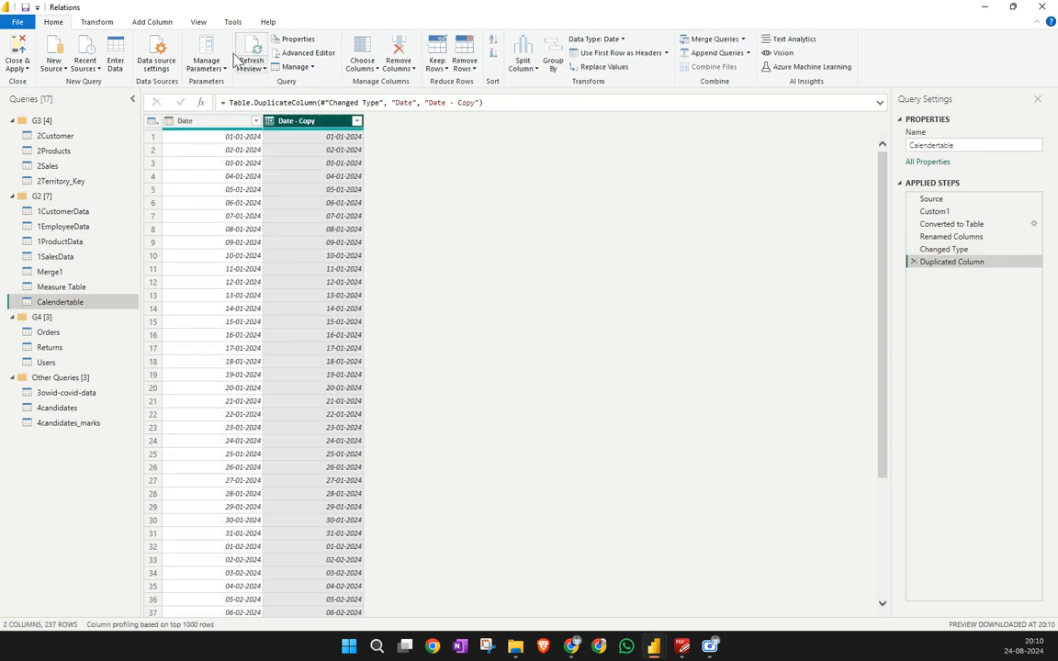
pyautogui.click(623, 39)
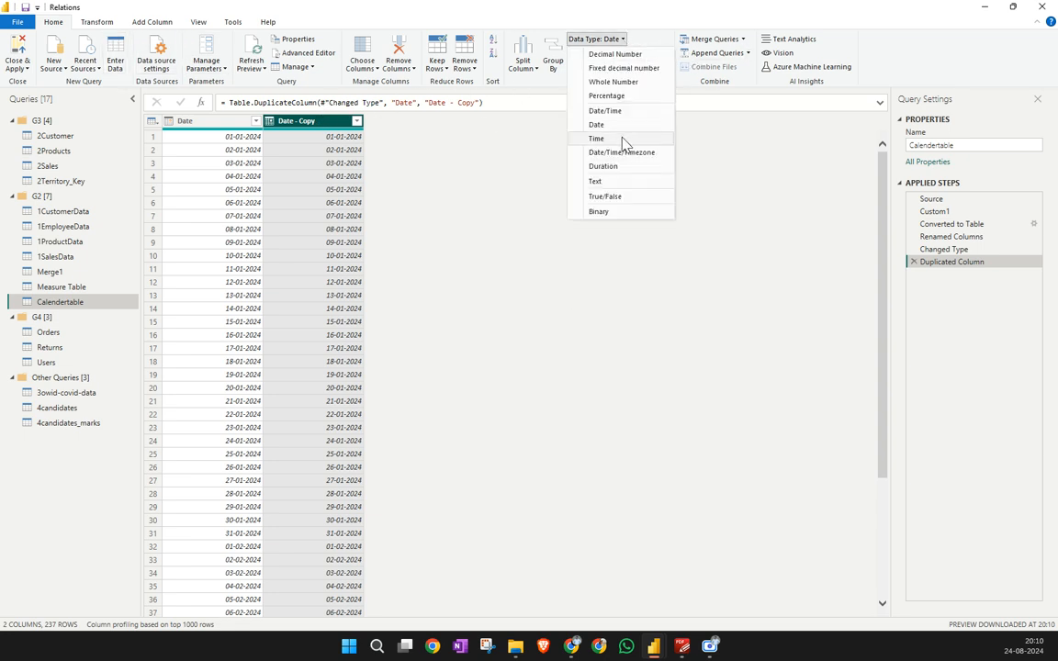
pyautogui.click(927, 57)
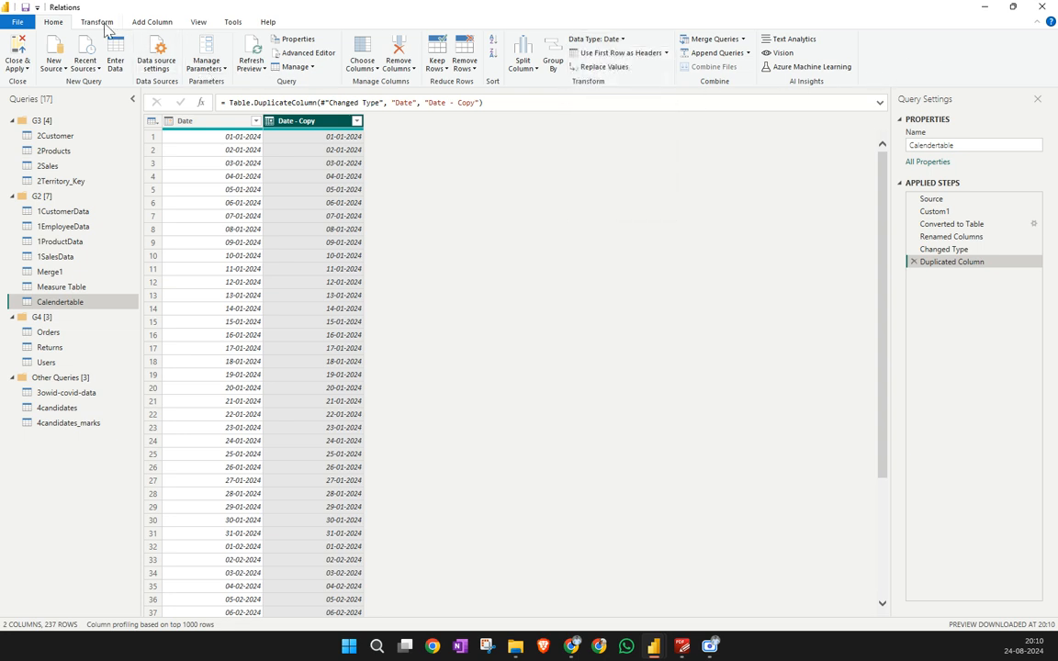
pyautogui.click(97, 22)
pyautogui.click(689, 70)
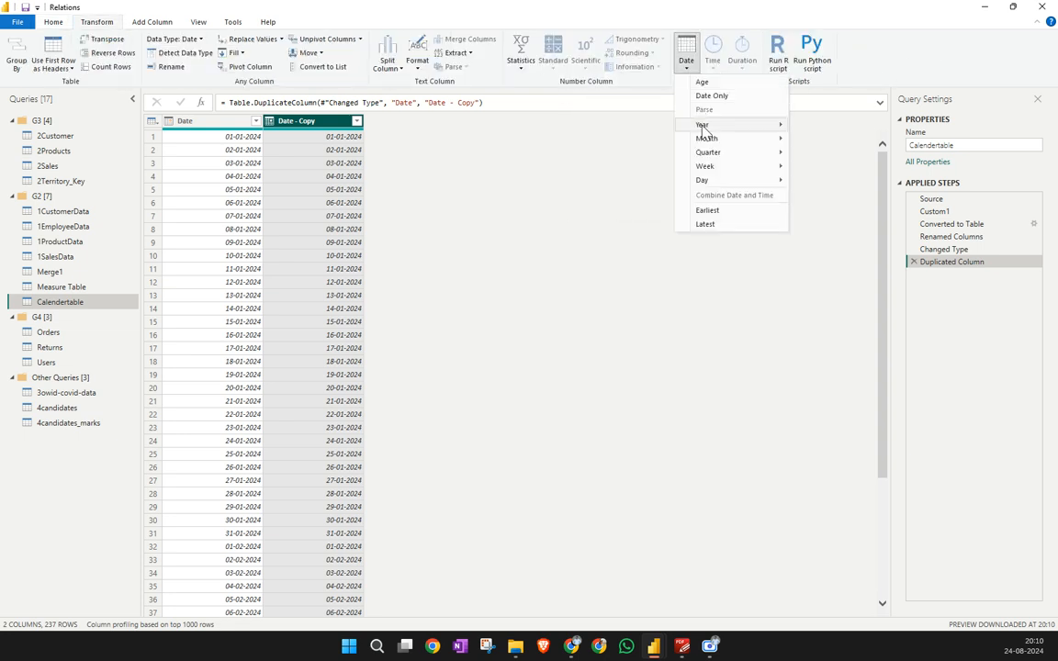
pyautogui.moveTo(734, 129)
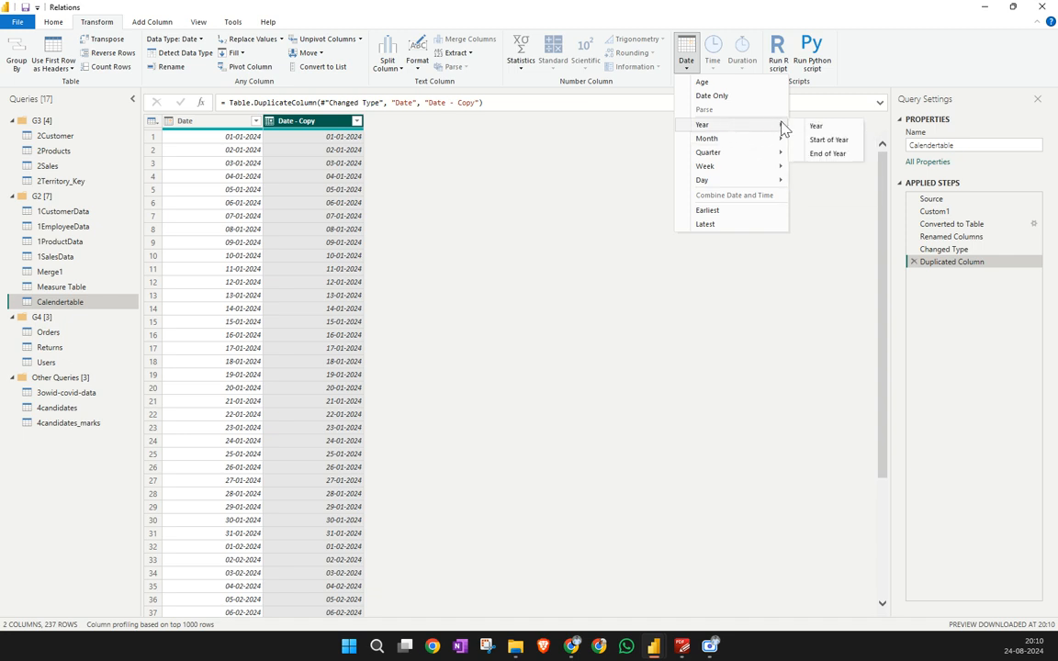
pyautogui.click(818, 126)
# Duplicate the original Date column again and transform the new copy into its month number
pyautogui.click(204, 121)
pyautogui.rightClick(204, 123)
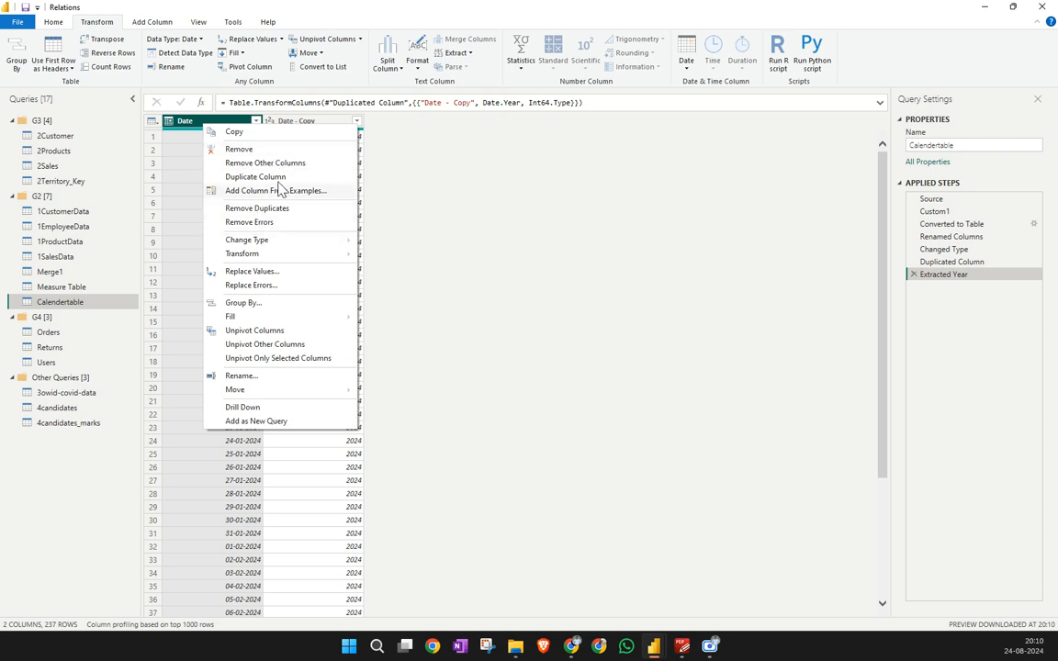
pyautogui.click(275, 176)
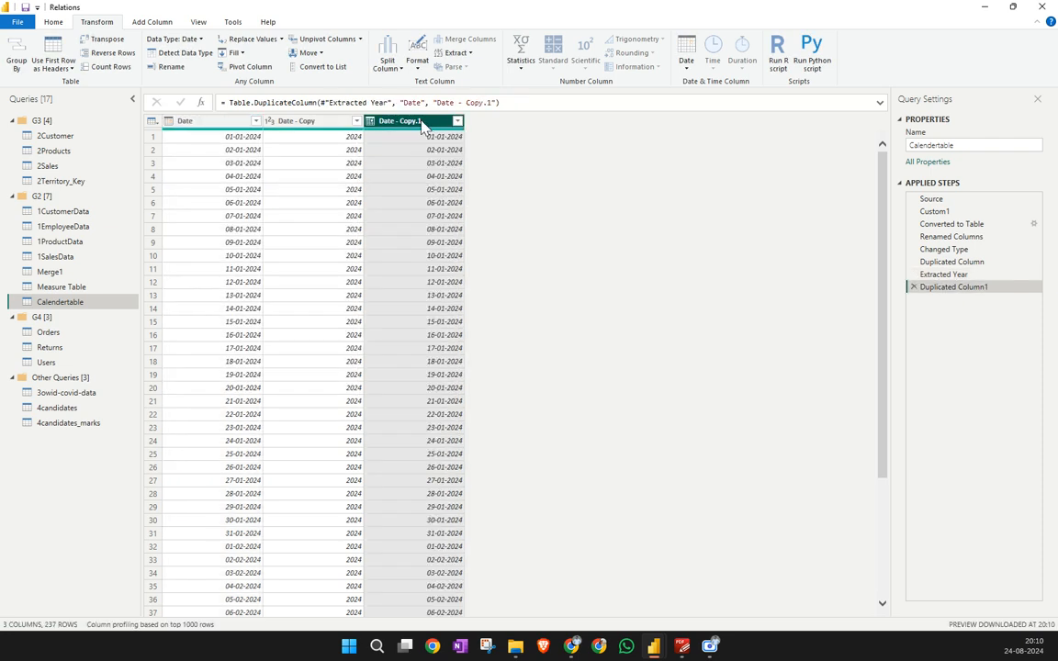
pyautogui.click(687, 63)
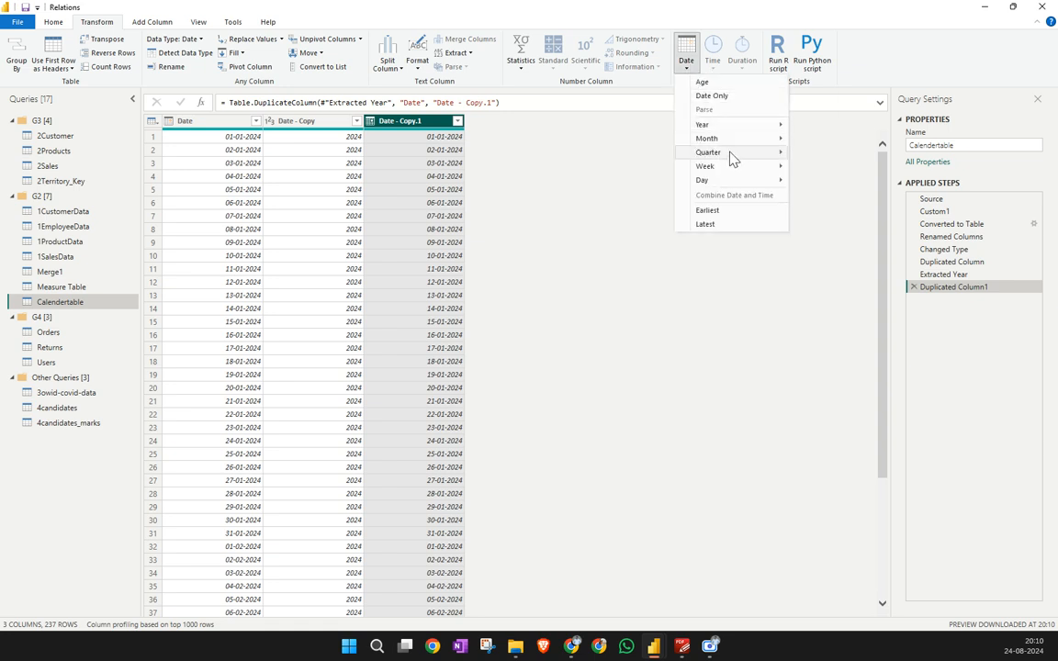
pyautogui.moveTo(725, 138)
pyautogui.click(817, 140)
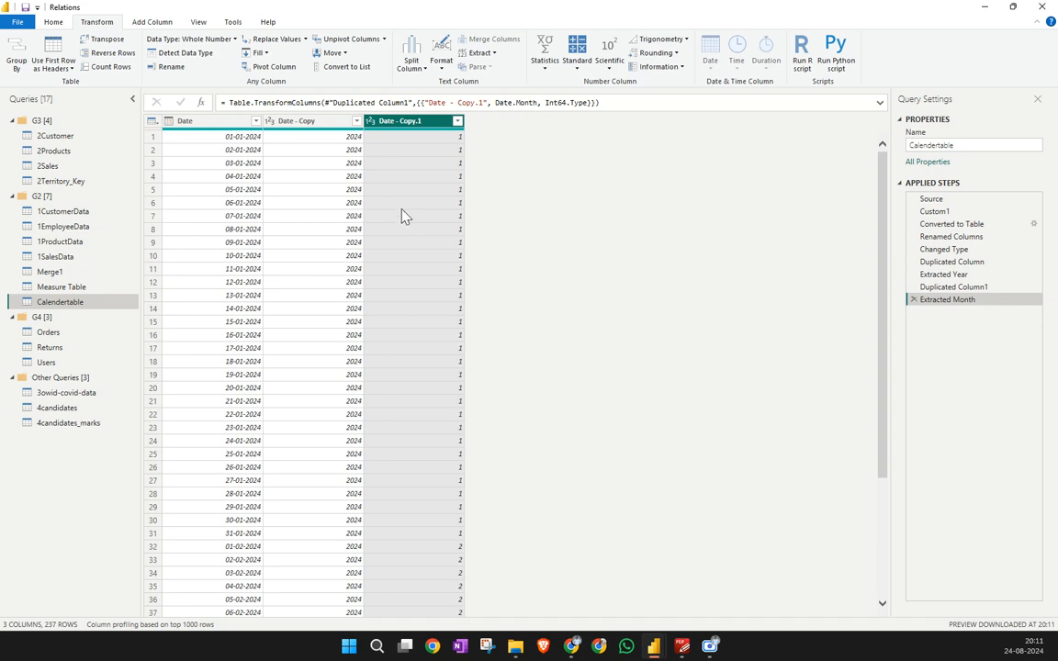
# Look through the rows to compare the extracted year and month columns with their dates
pyautogui.click(342, 147)
pyautogui.click(450, 129)
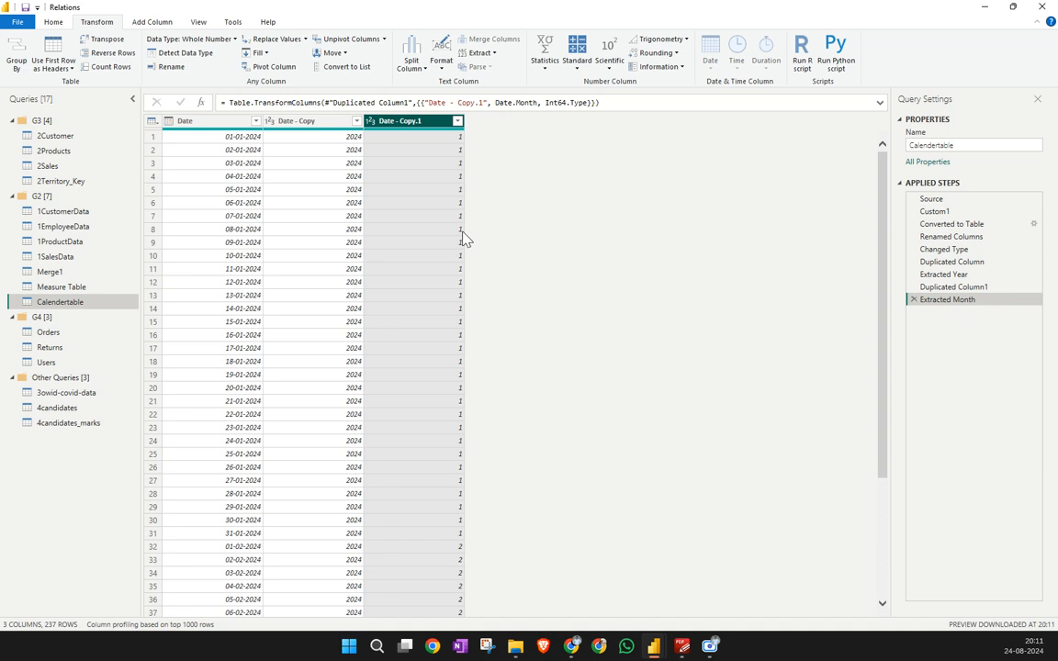
pyautogui.scroll(-4, 496, 177)
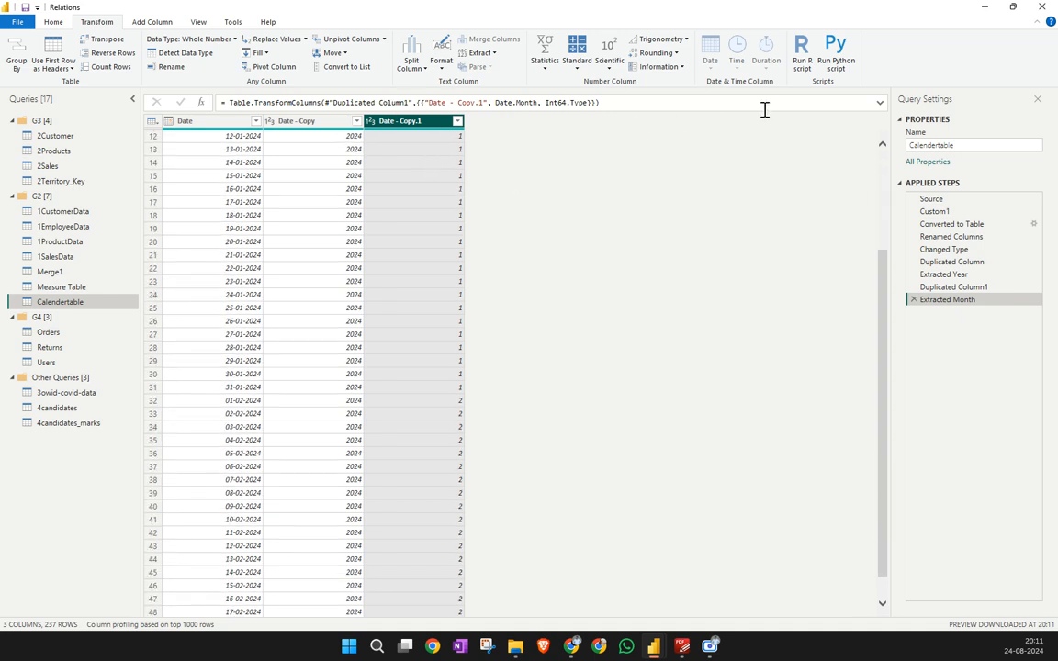
pyautogui.scroll(4, 460, 359)
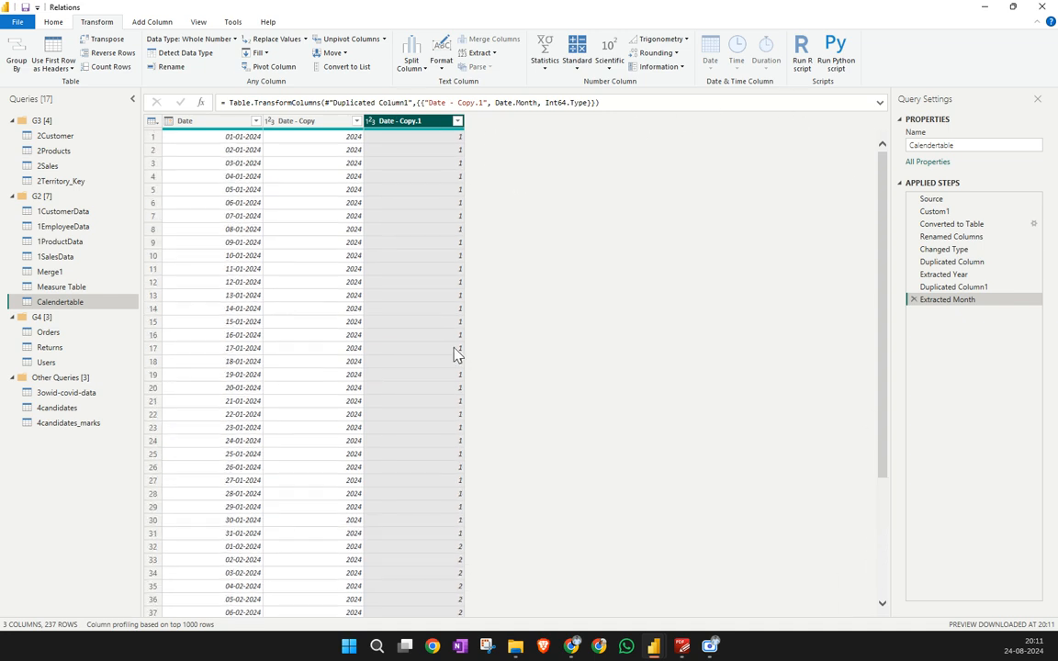
pyautogui.click(206, 125)
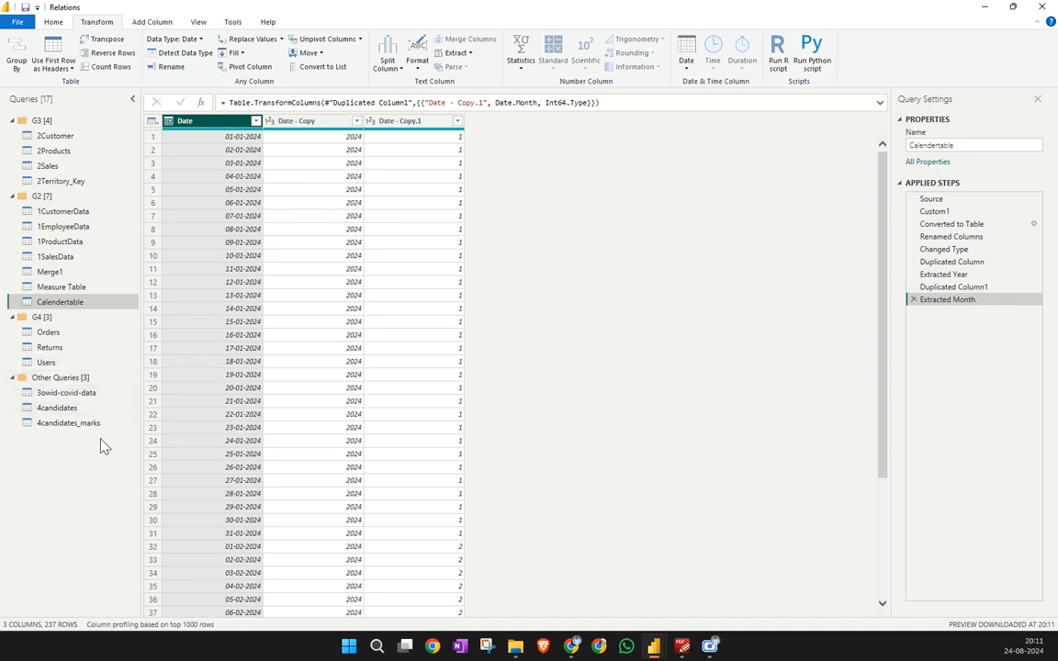
pyautogui.click(202, 138)
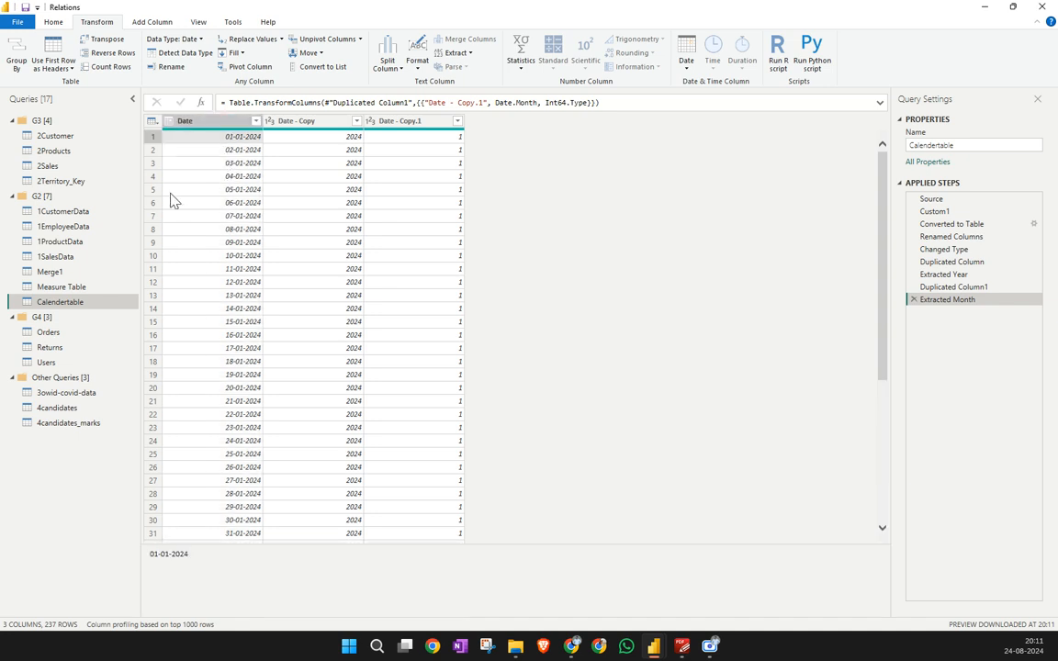
pyautogui.scroll(-5, 600, 394)
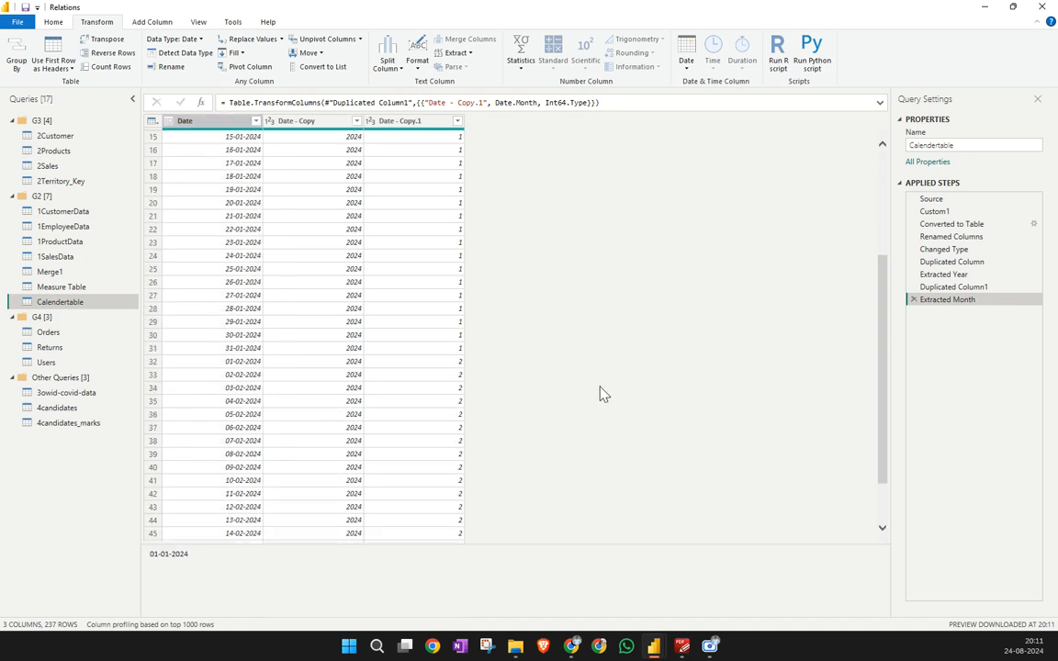
# Save the Relations report file
pyautogui.click(26, 8)
pyautogui.click(633, 348)
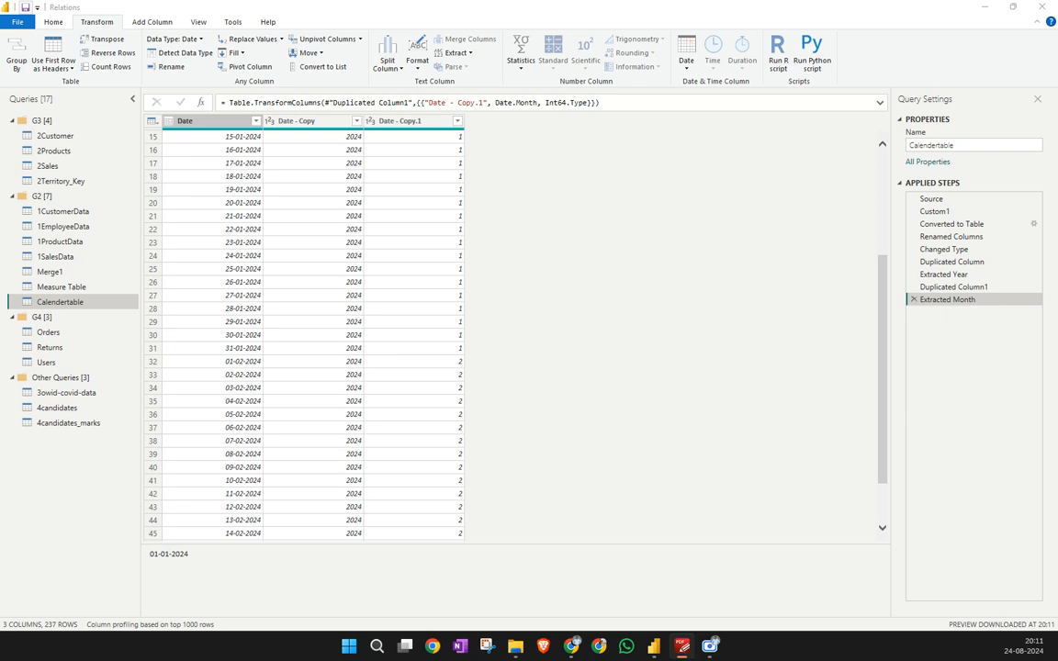
# Switch to PDF-XChange Editor, review the Rolling Calendars slide in PBI_Classes, and return to the Power Query editor
pyautogui.hotkey('alt', 'Tab')
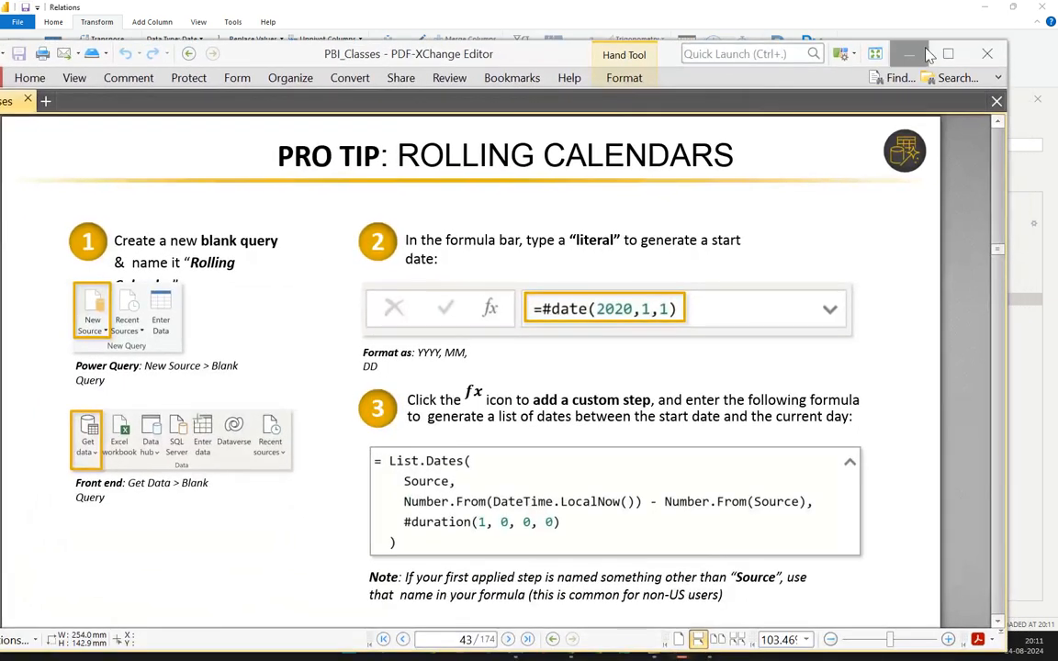
pyautogui.press('super+Up')
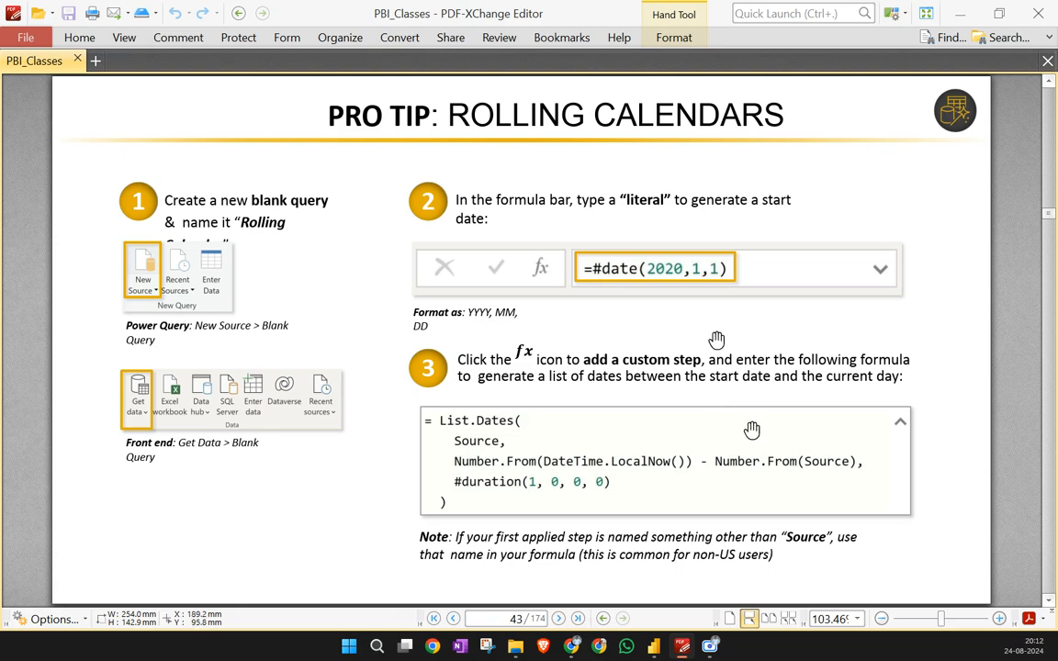
pyautogui.moveTo(536, 8); pyautogui.dragTo(0, 165)
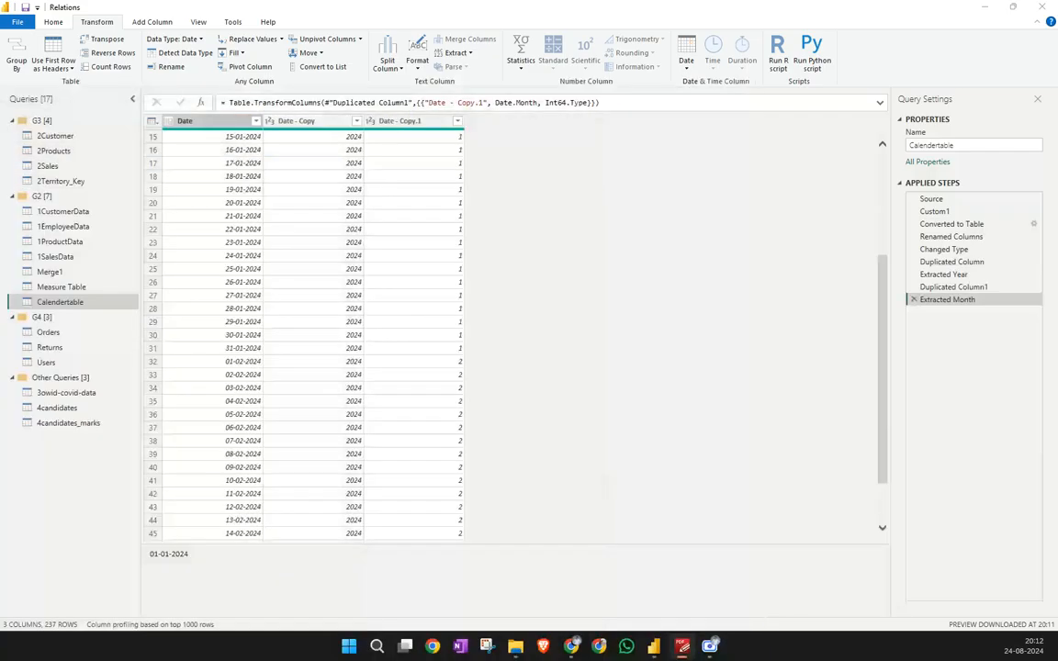
pyautogui.click(615, 382)
pyautogui.click(710, 646)
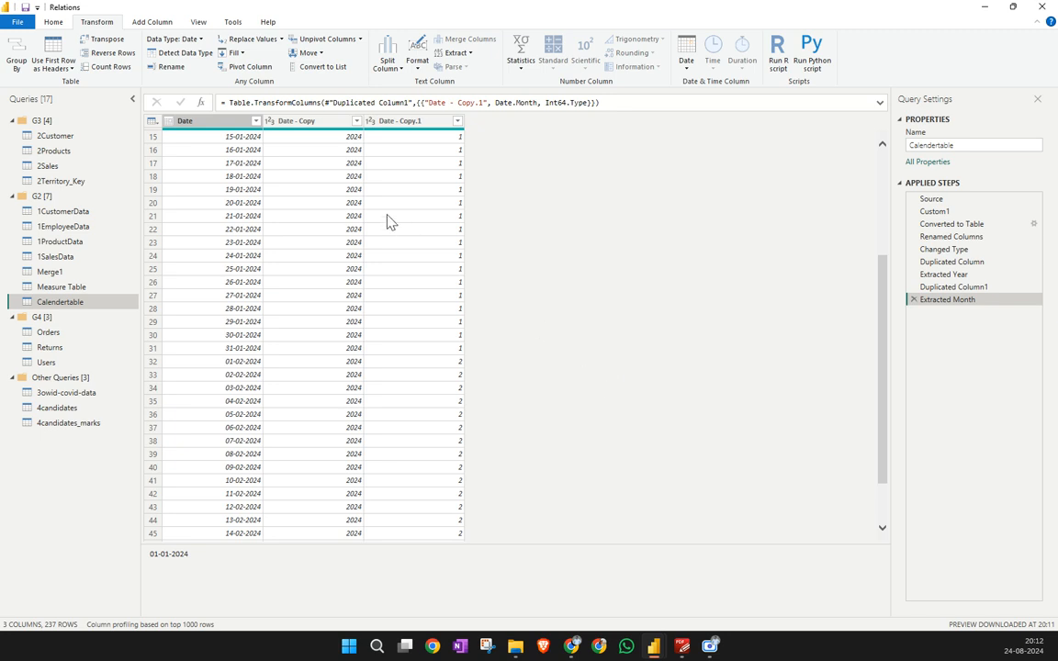
# Review the Custom1 step's date list, then return to the Extracted Month step
pyautogui.click(53, 21)
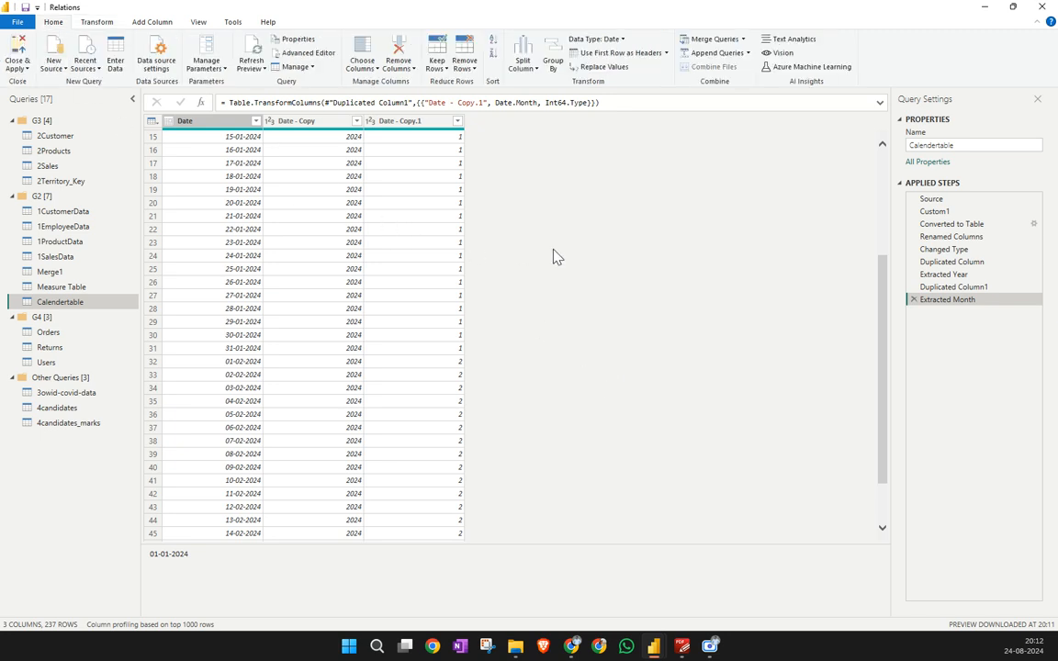
pyautogui.click(1039, 199)
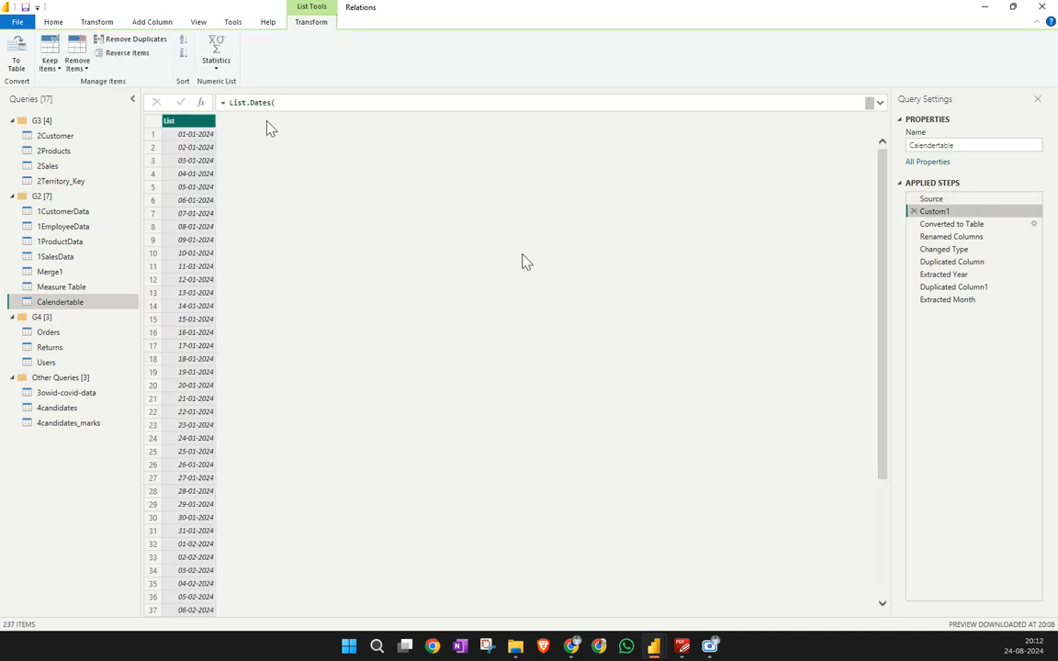
pyautogui.click(53, 22)
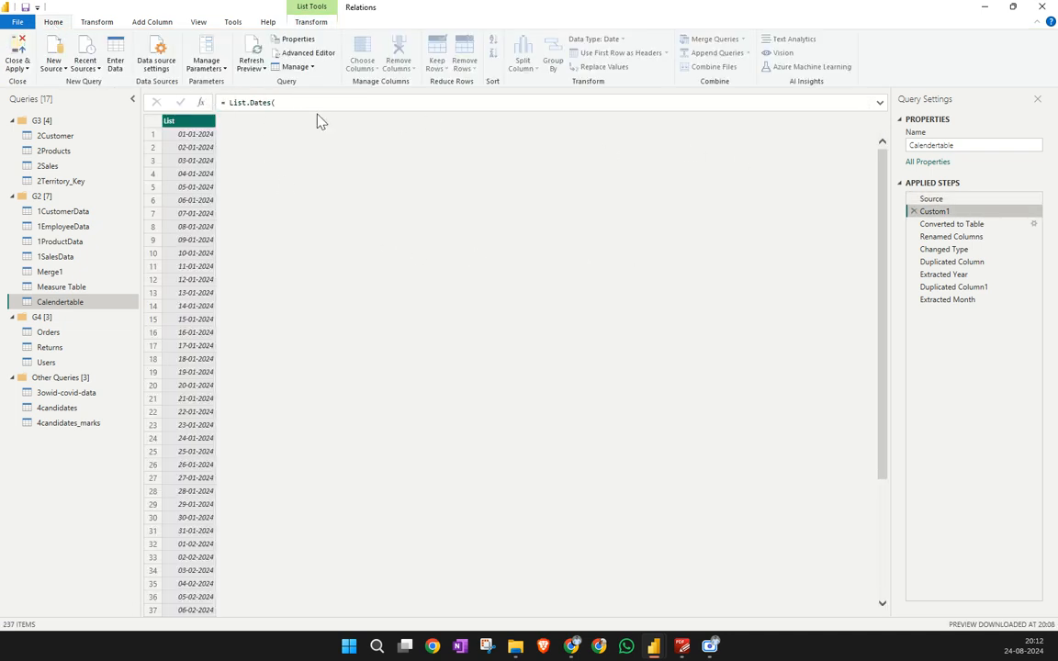
pyautogui.click(979, 300)
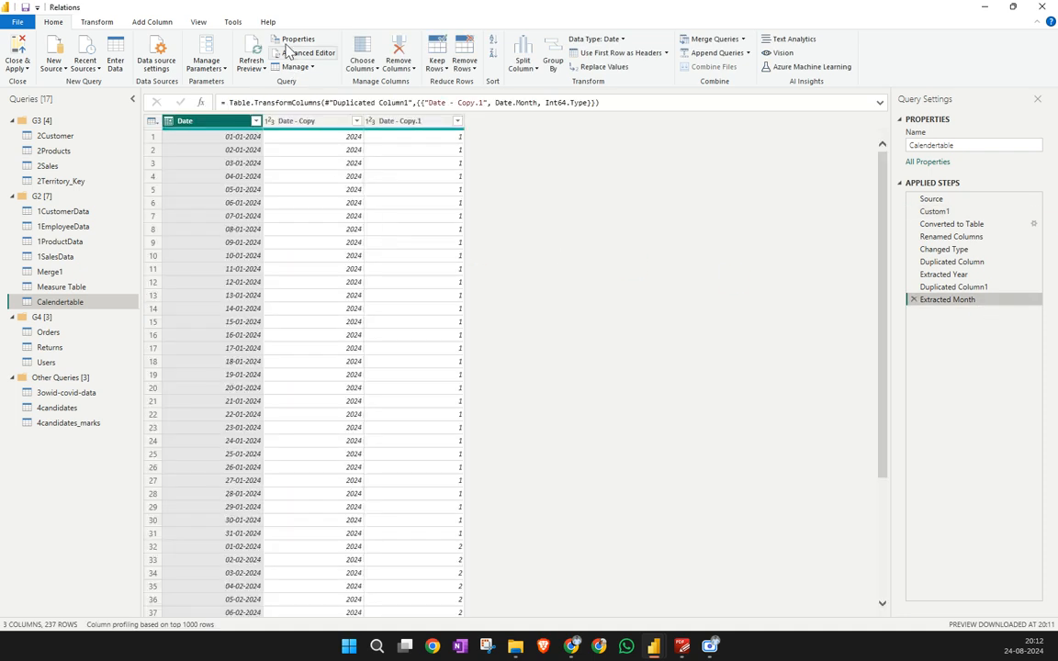
# Review the Calendertable query's M code in the Advanced Editor, highlighting the #date(2024,1,1) source, and close it without changes
pyautogui.click(305, 52)
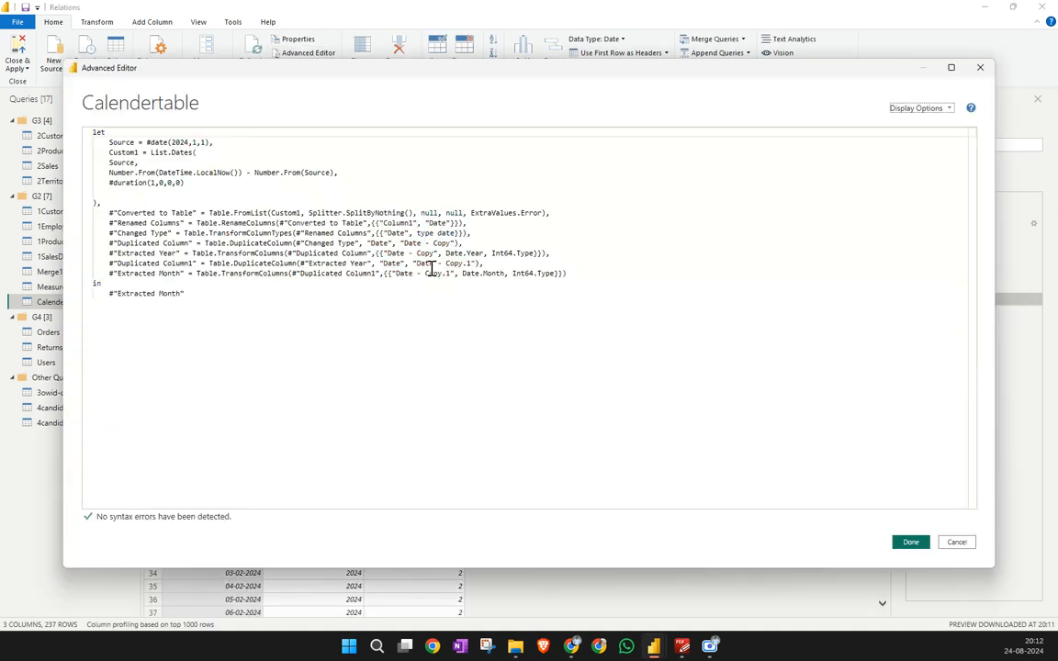
pyautogui.click(215, 144)
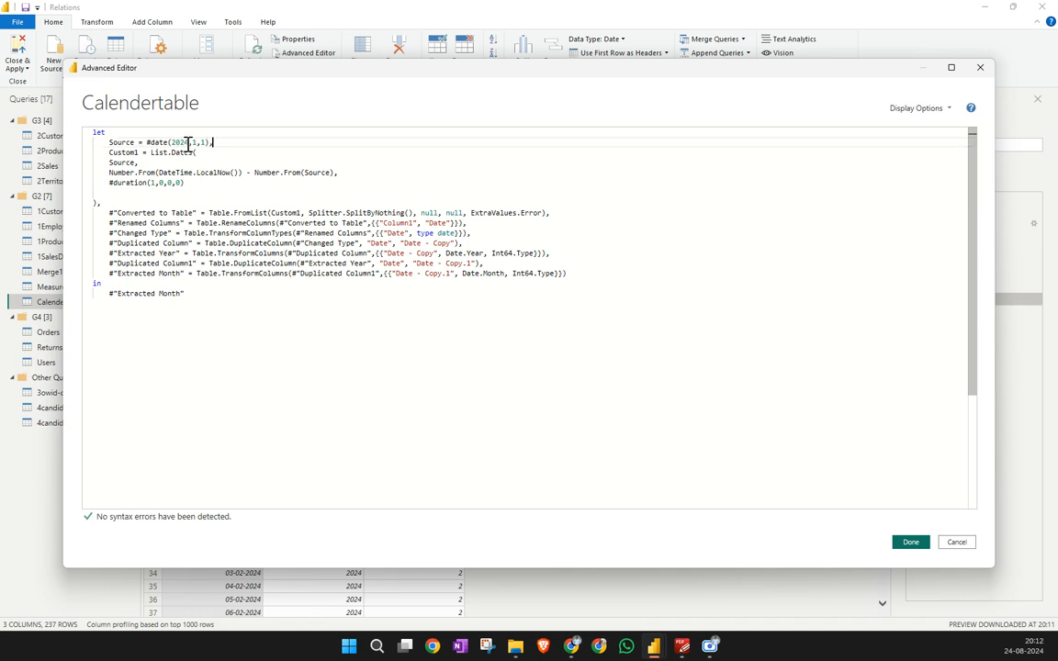
pyautogui.click(230, 144)
pyautogui.moveTo(225, 142); pyautogui.dragTo(160, 142)
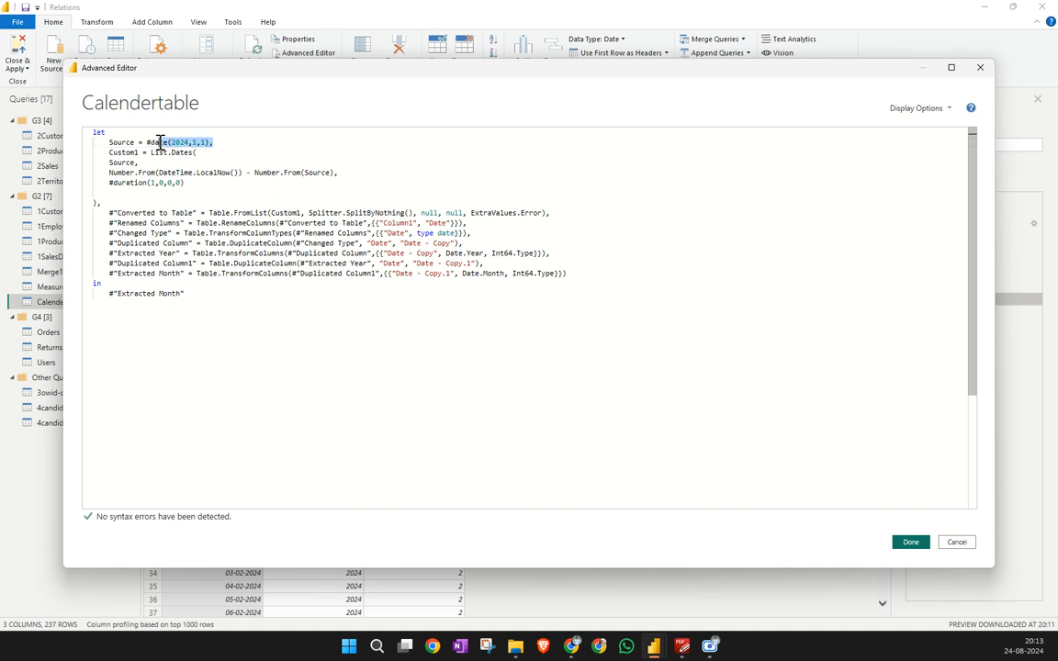
pyautogui.click(201, 144)
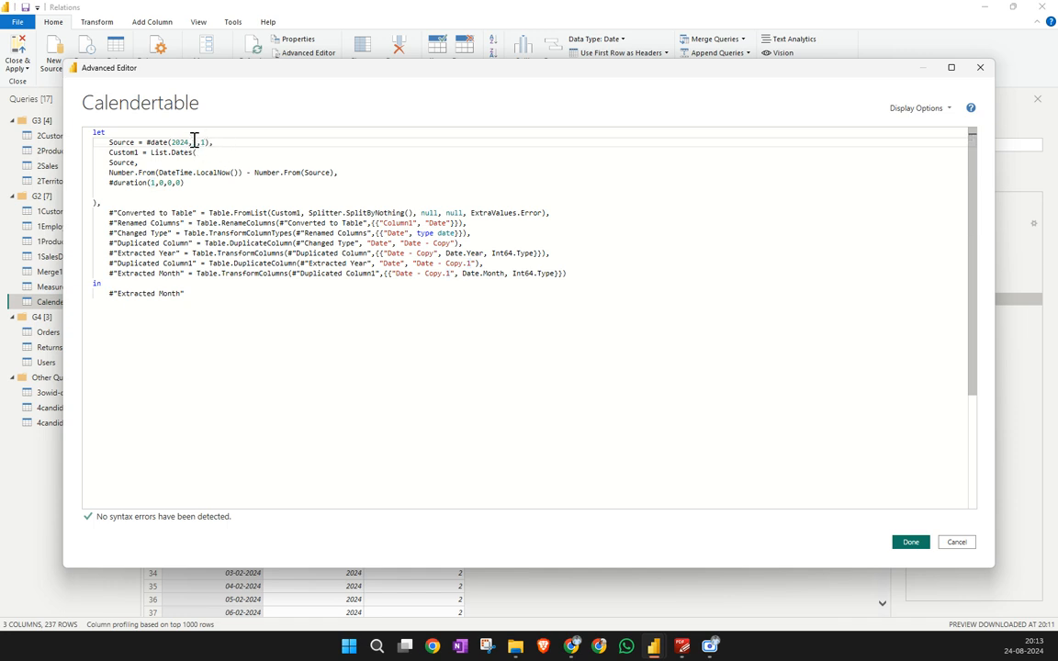
pyautogui.moveTo(224, 143); pyautogui.dragTo(163, 142)
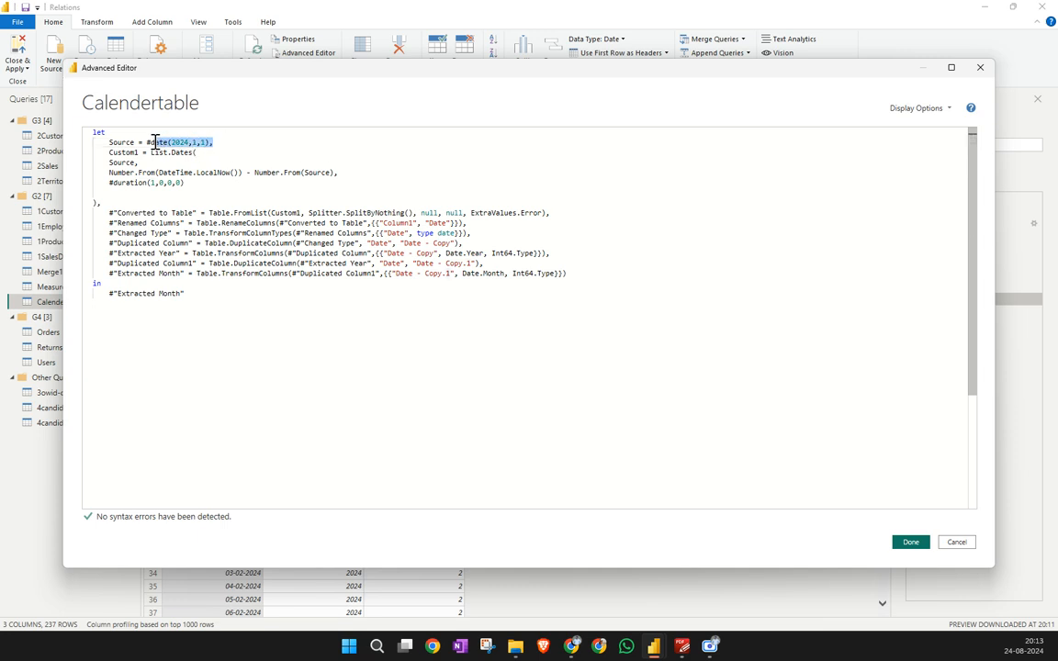
pyautogui.moveTo(212, 144); pyautogui.dragTo(149, 144)
pyautogui.click(264, 154)
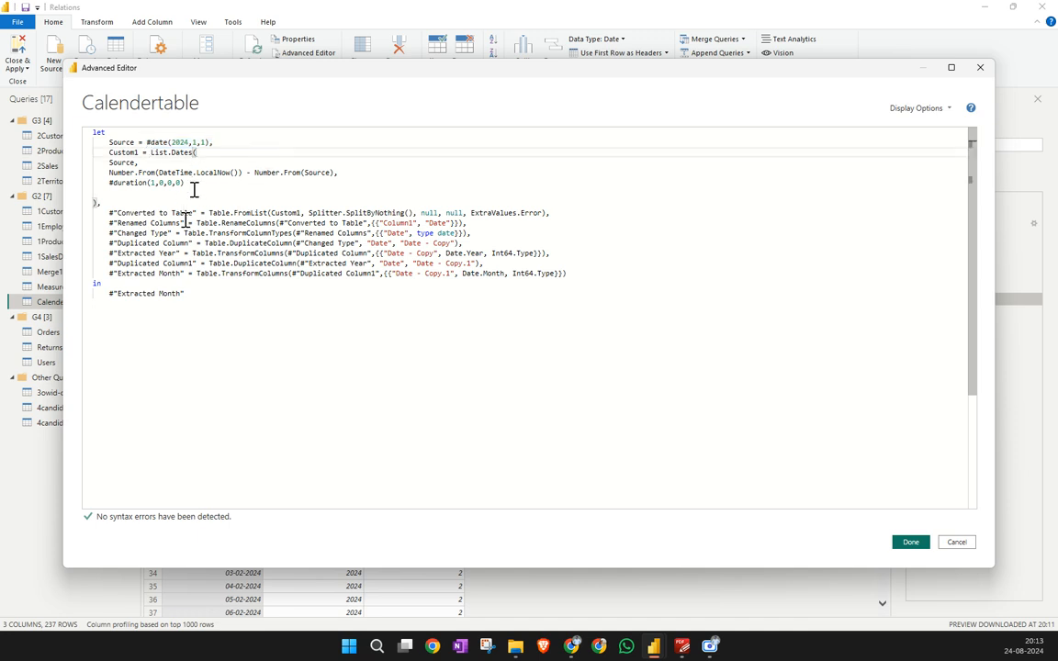
pyautogui.click(232, 295)
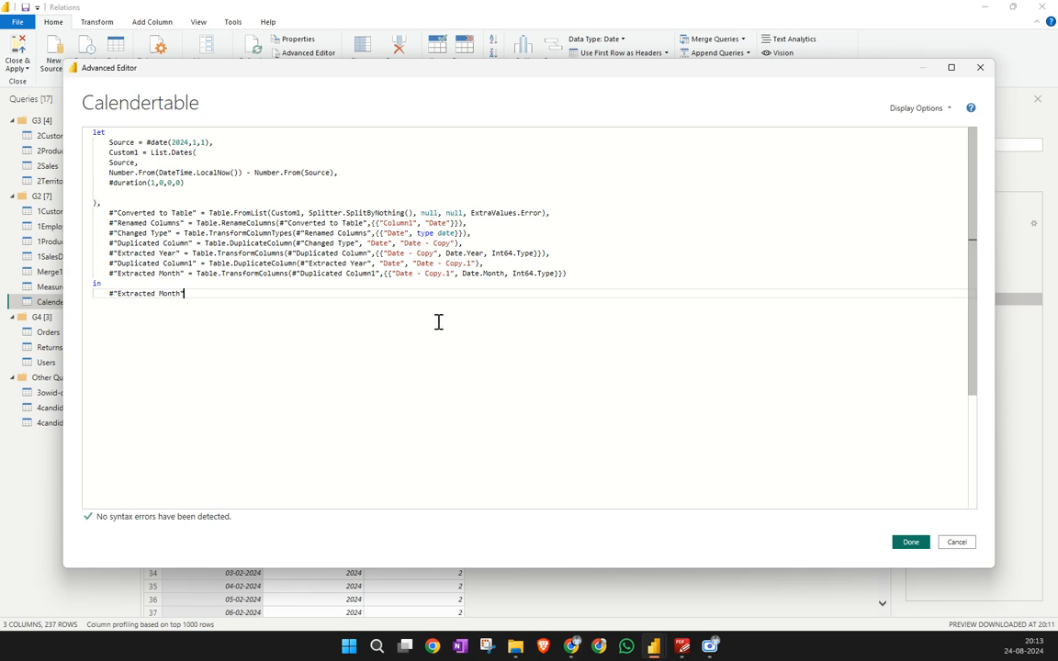
pyautogui.click(964, 546)
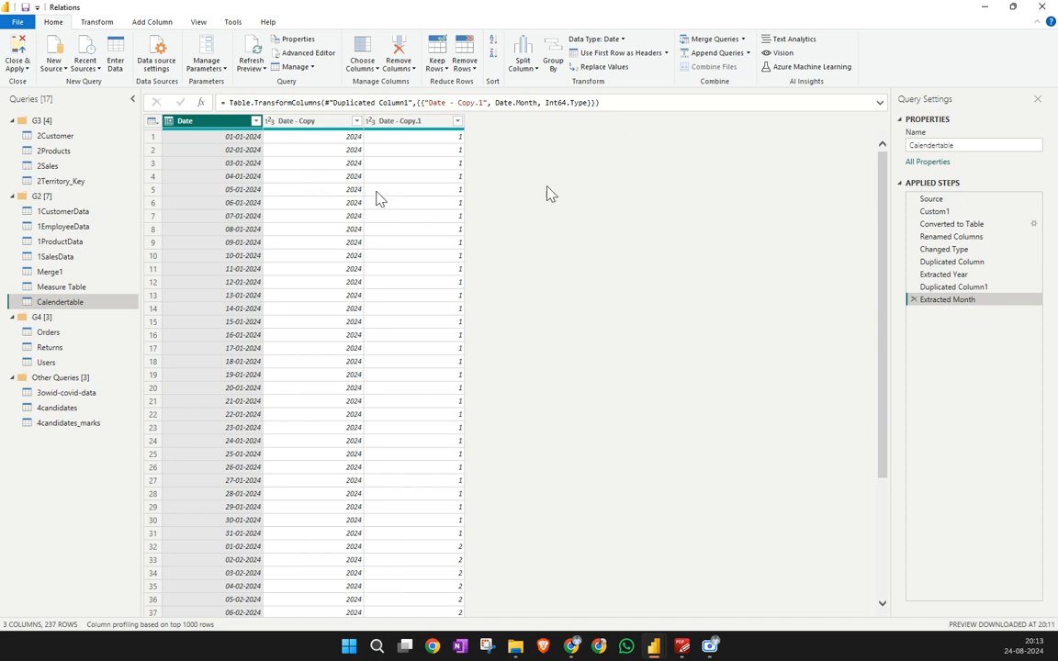
# Try to define a calendar in a new blank query with the formula = calender = Calender
pyautogui.click(55, 62)
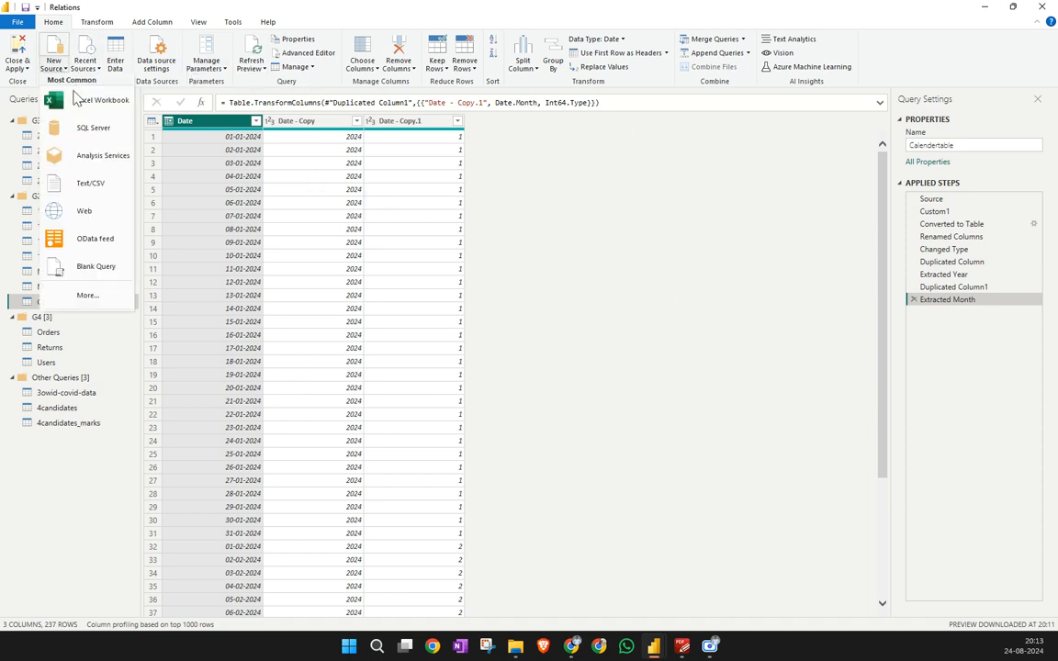
pyautogui.click(96, 269)
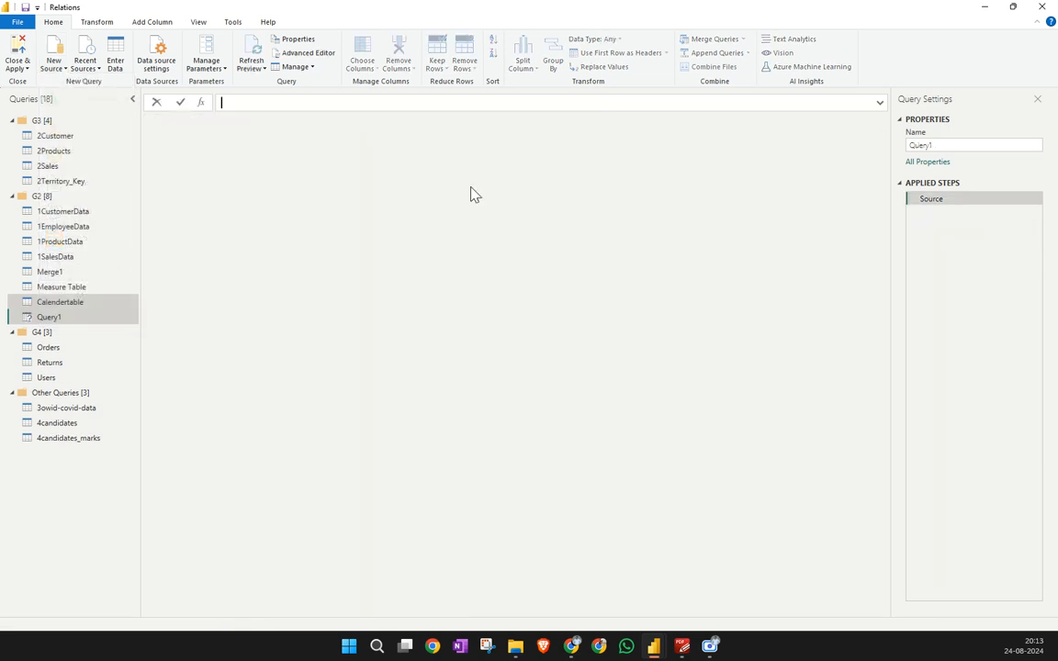
pyautogui.click(248, 105)
pyautogui.write('=ca')
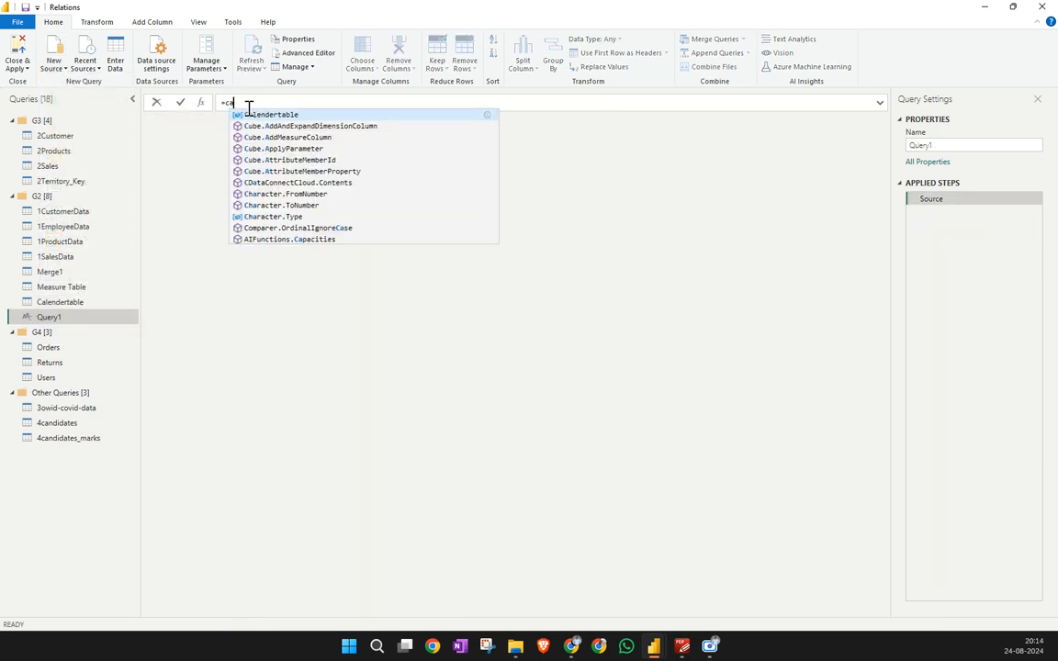
pyautogui.press('Tab')
pyautogui.hotkey('ctrl', 'a')
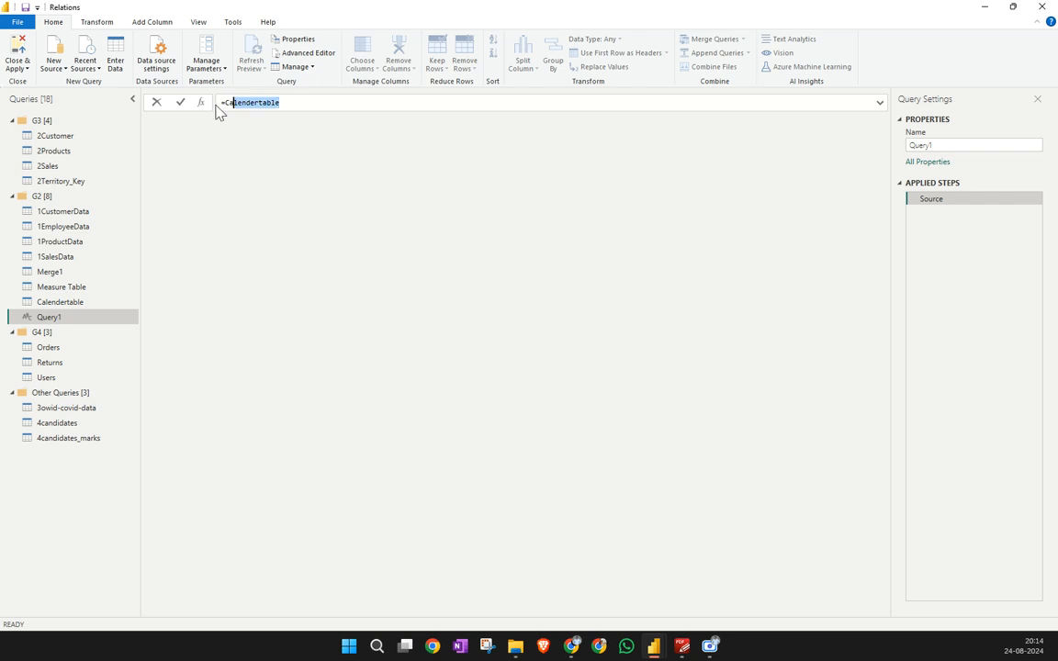
pyautogui.press('BackSpace')
pyautogui.write('=calend')
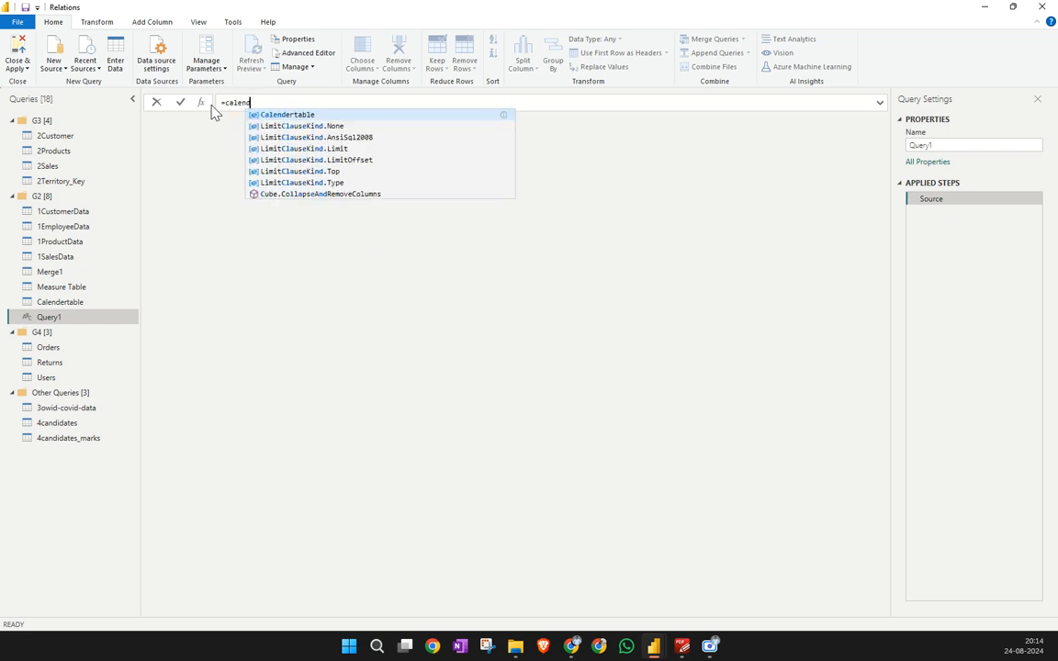
pyautogui.write('er ')
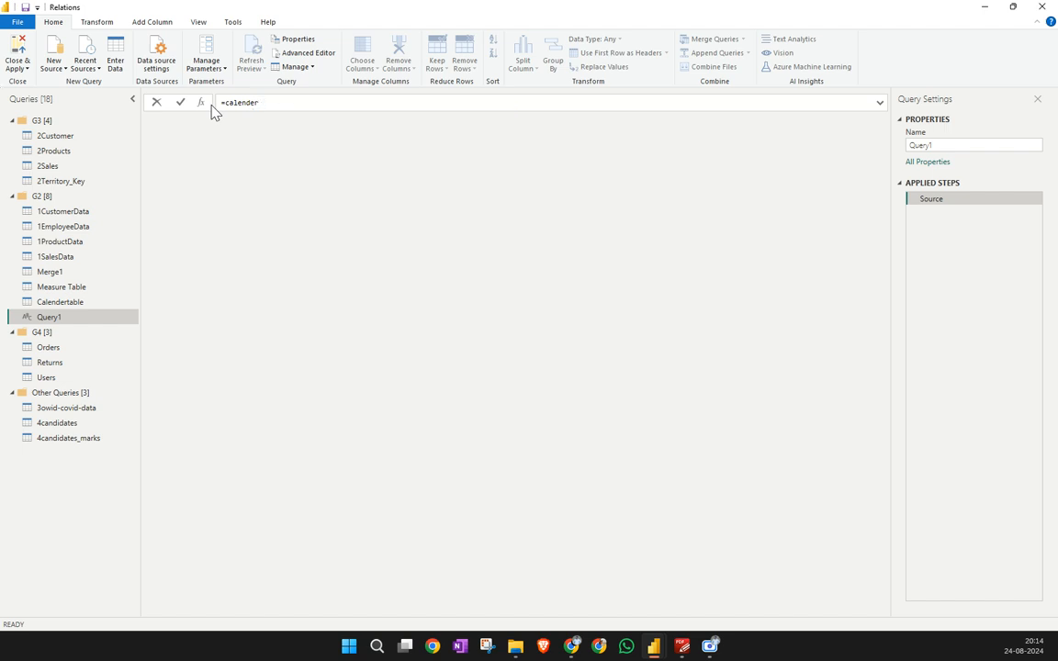
pyautogui.write('= Calender')
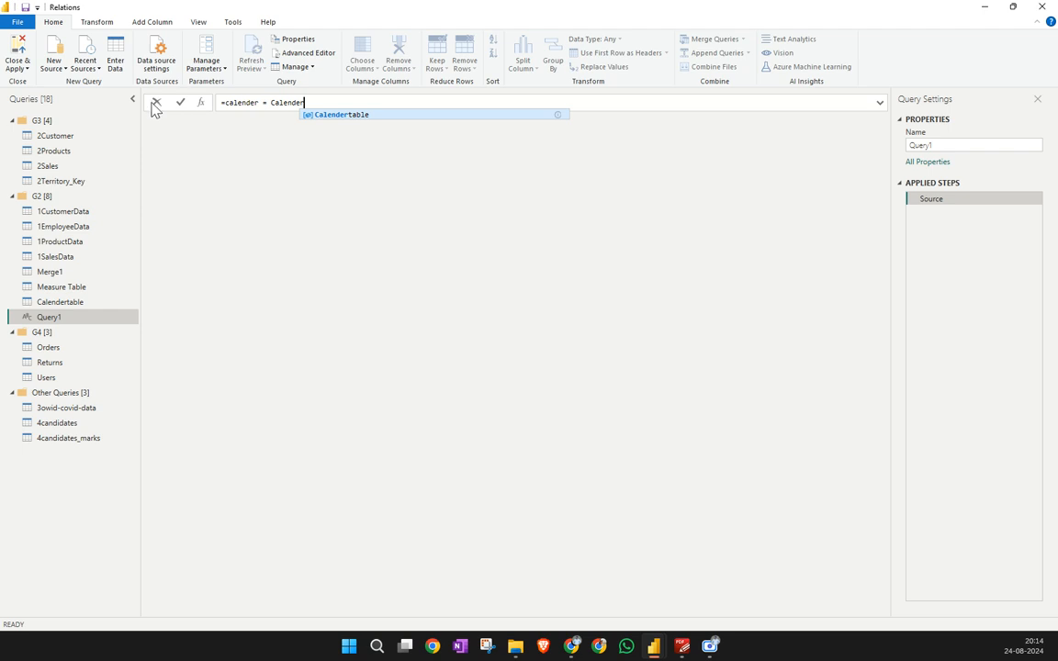
pyautogui.press('Escape')
pyautogui.press('Return')
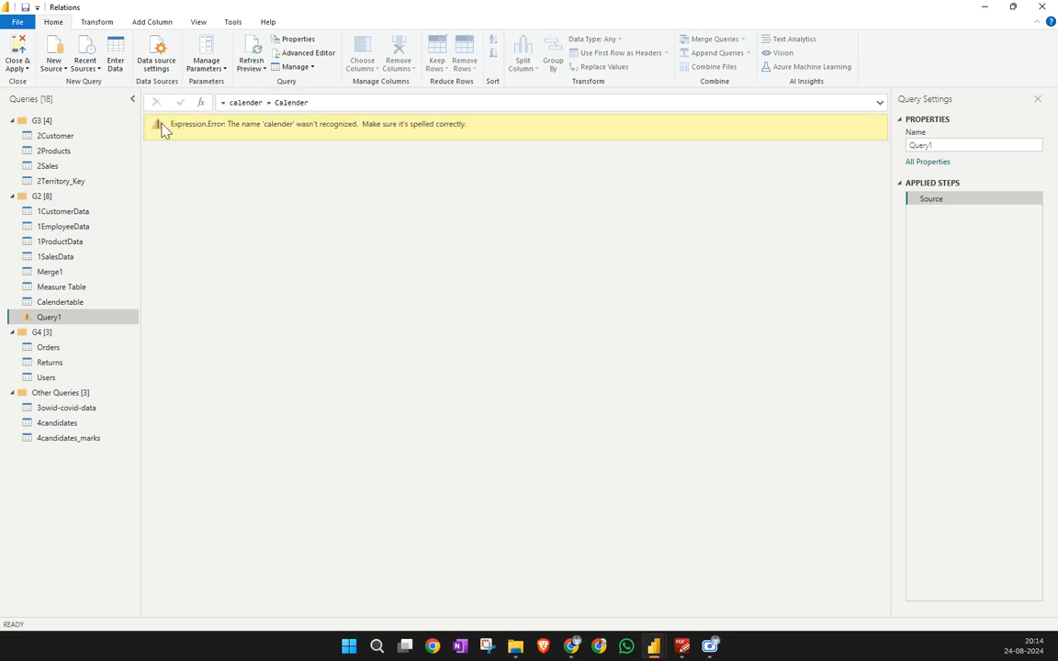
# Delete the Query1 query
pyautogui.rightClick(78, 320)
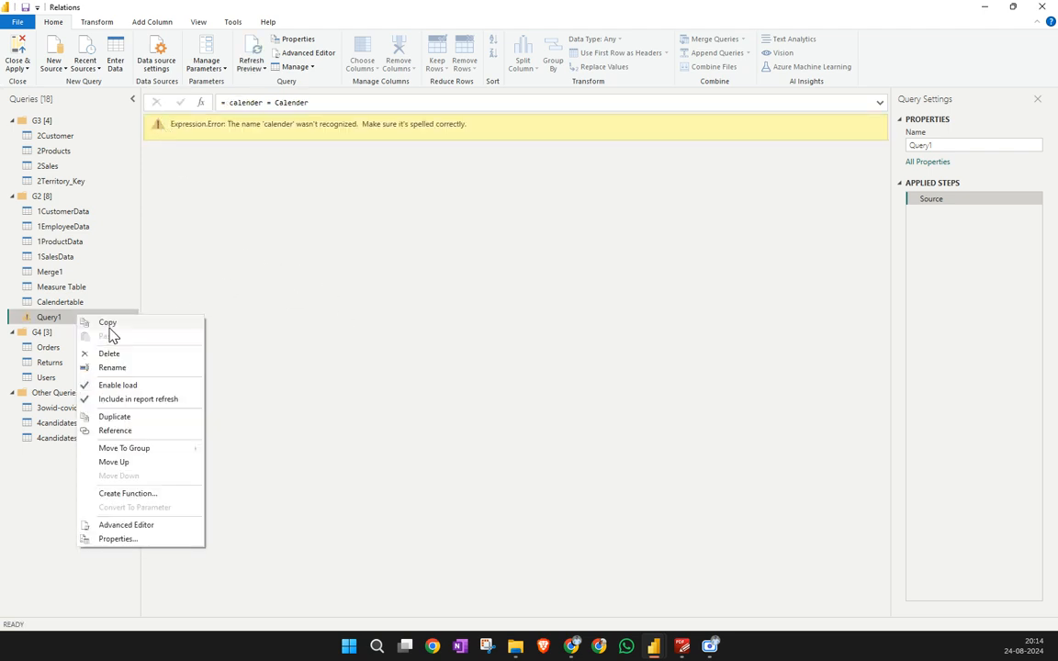
pyautogui.click(131, 355)
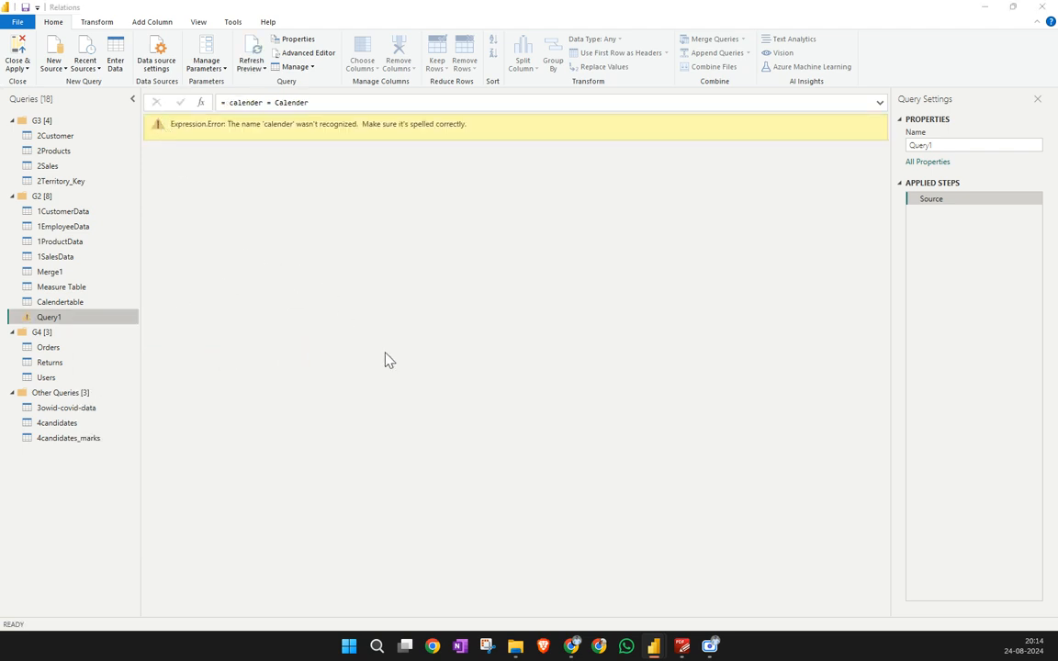
pyautogui.click(589, 346)
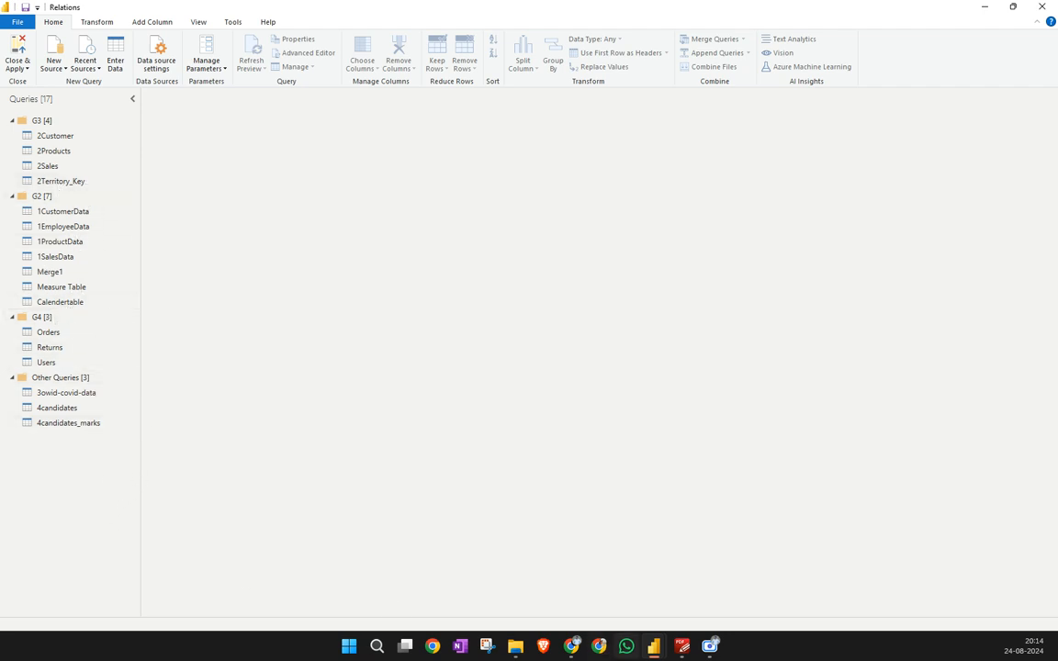
pyautogui.moveTo(653, 646)
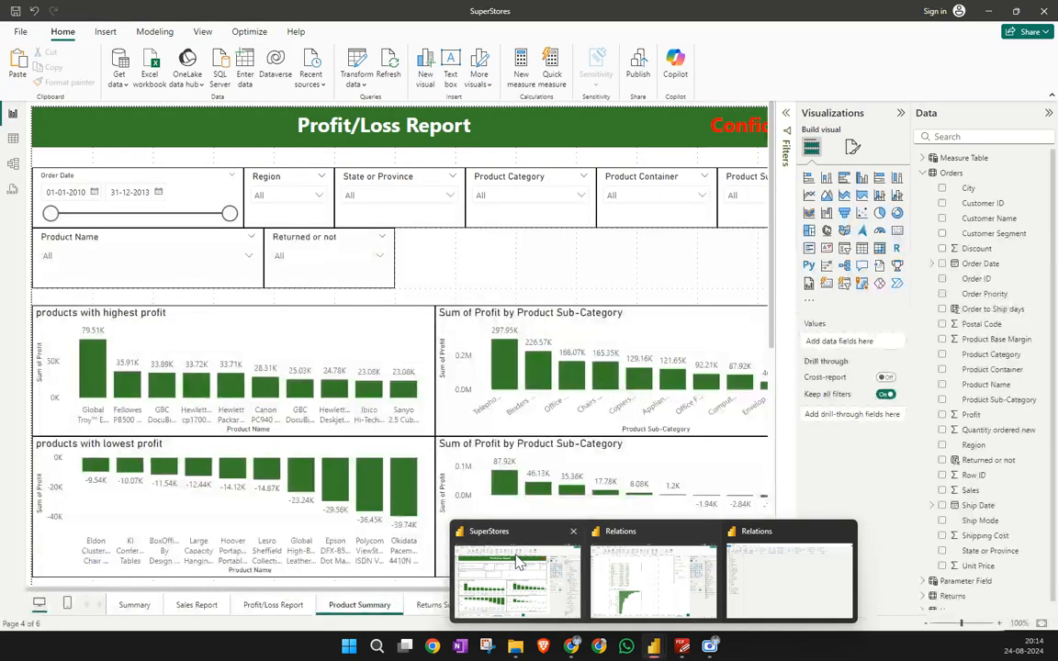
pyautogui.click(535, 551)
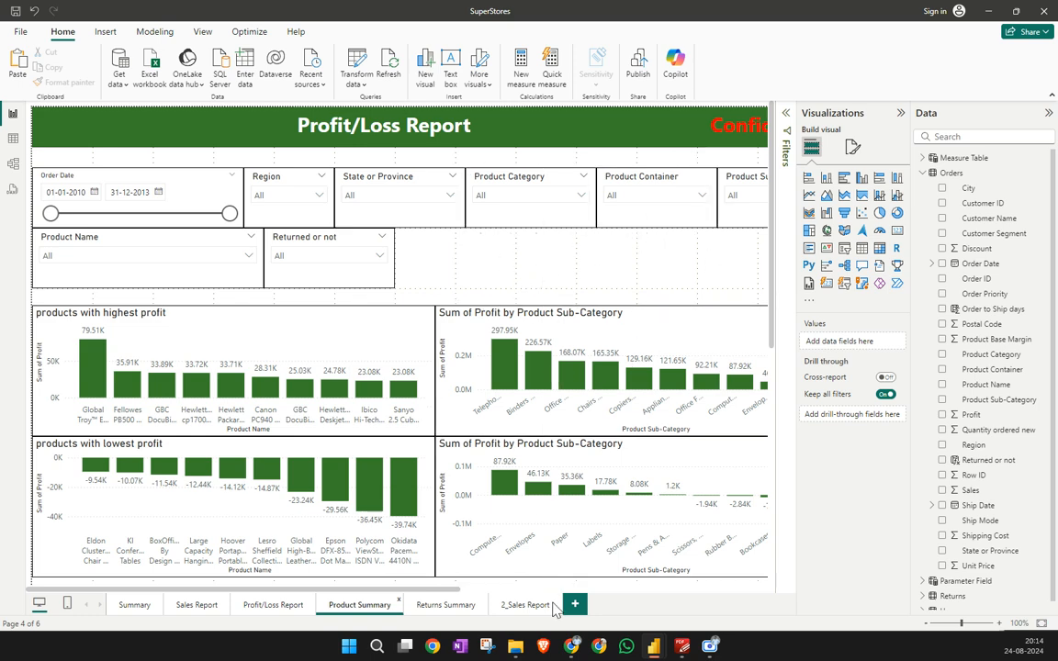
pyautogui.moveTo(655, 646)
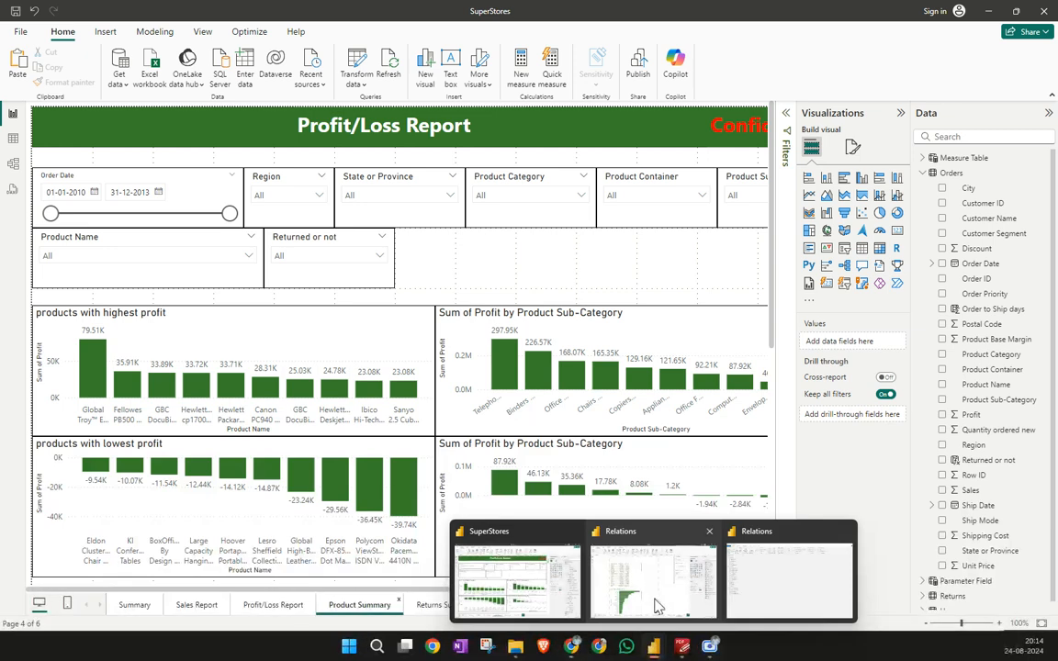
pyautogui.moveTo(654, 599)
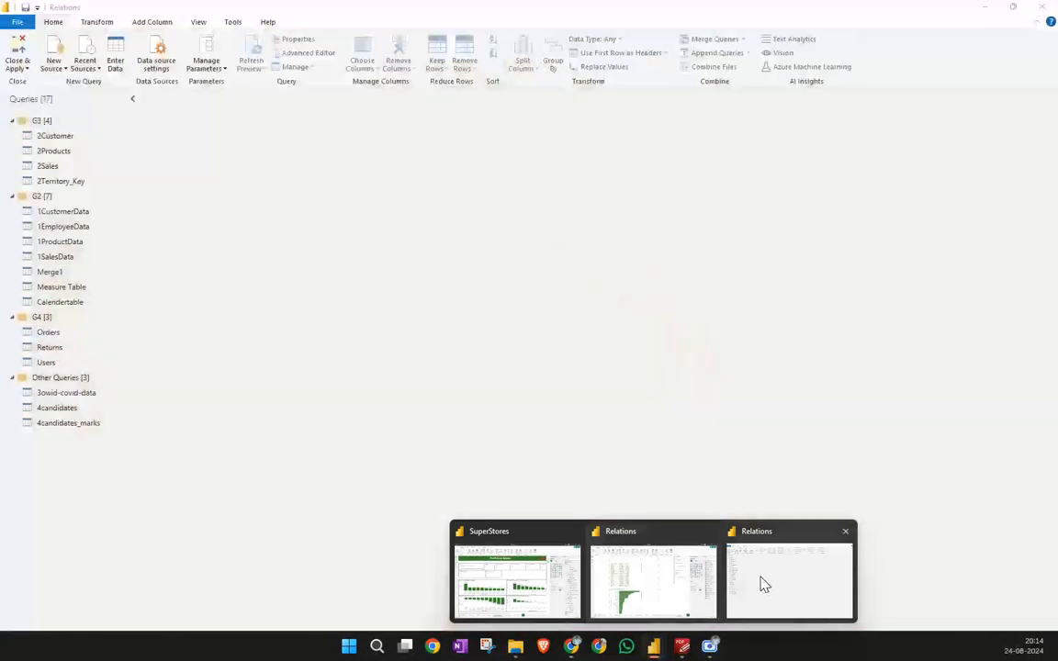
pyautogui.click(761, 581)
# Select the Calendertable query and check the distinct month values in its Date - Copy.1 column
pyautogui.click(77, 305)
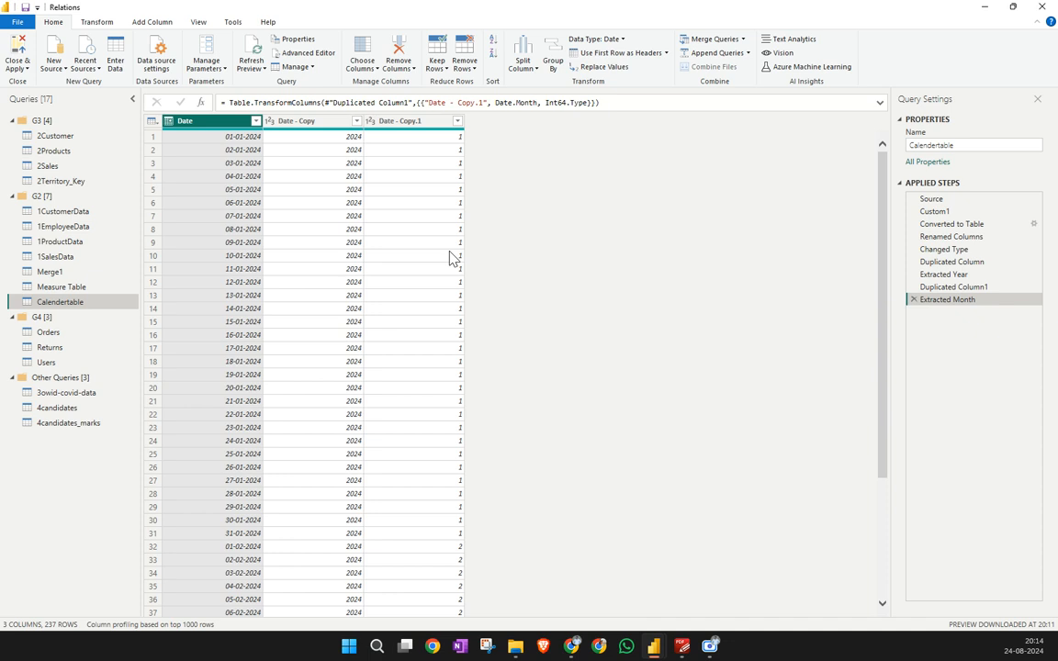
pyautogui.click(457, 121)
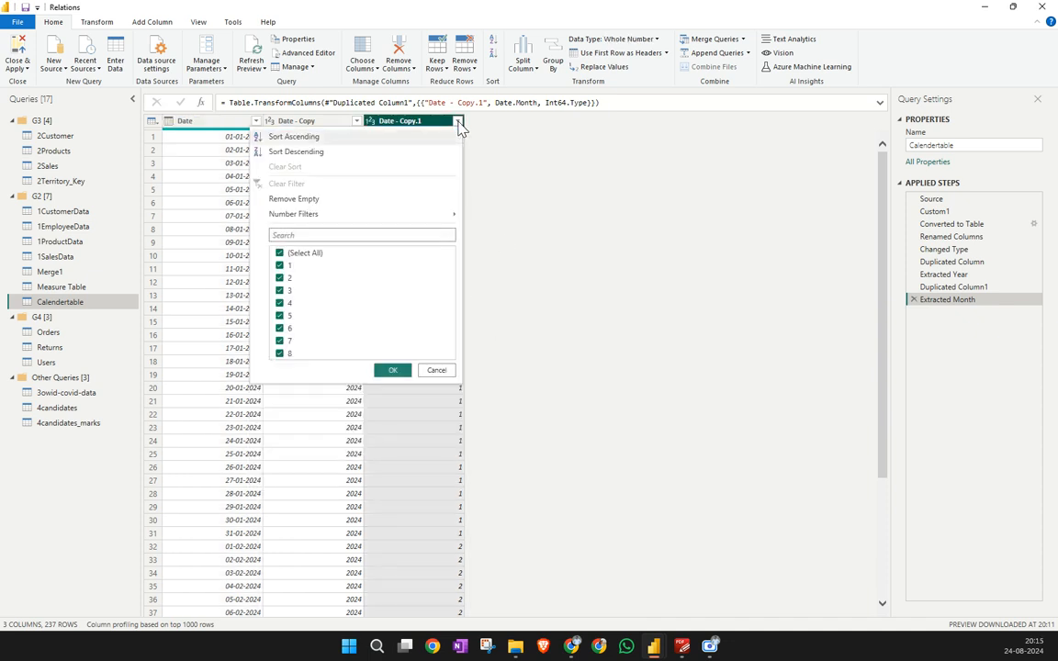
pyautogui.click(500, 206)
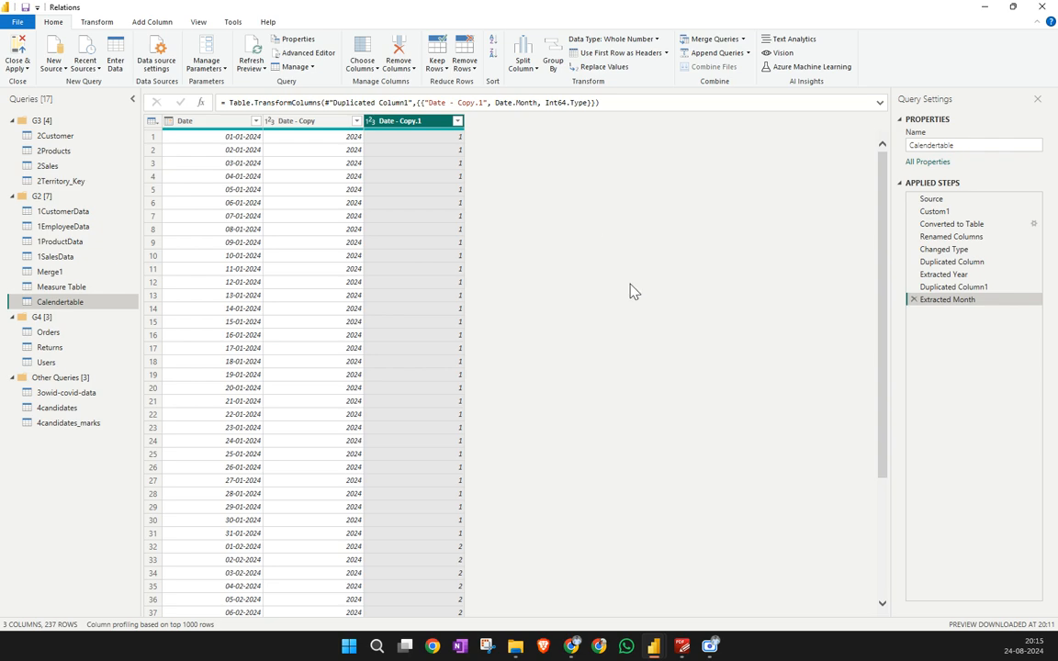
# Switch to the SuperStores report and show the Measure Table's Column field in Table view
pyautogui.moveTo(653, 646)
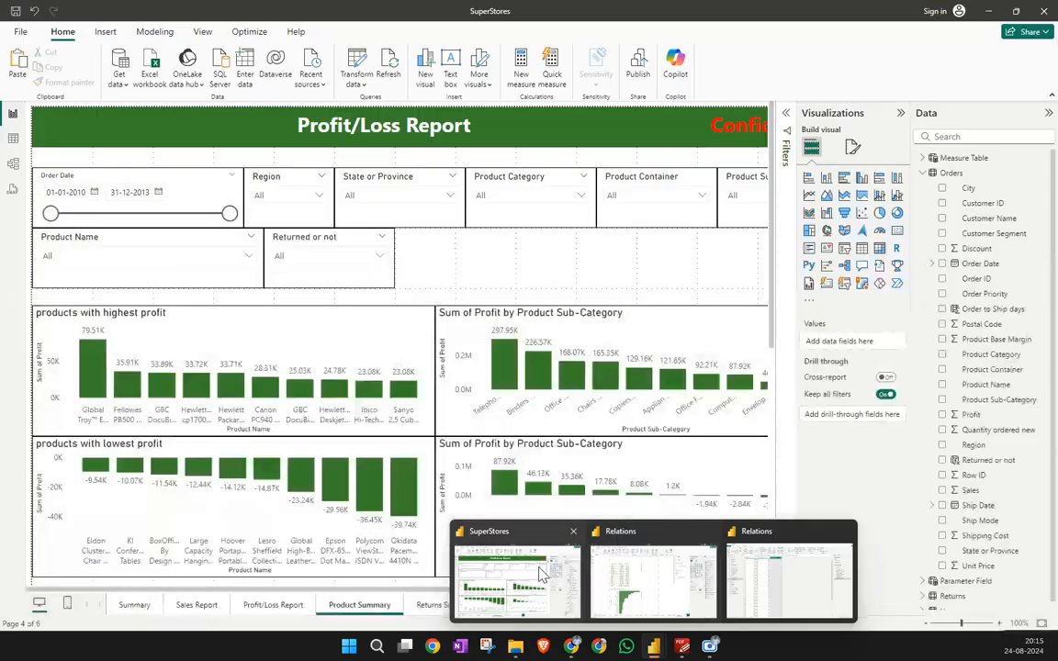
pyautogui.click(542, 576)
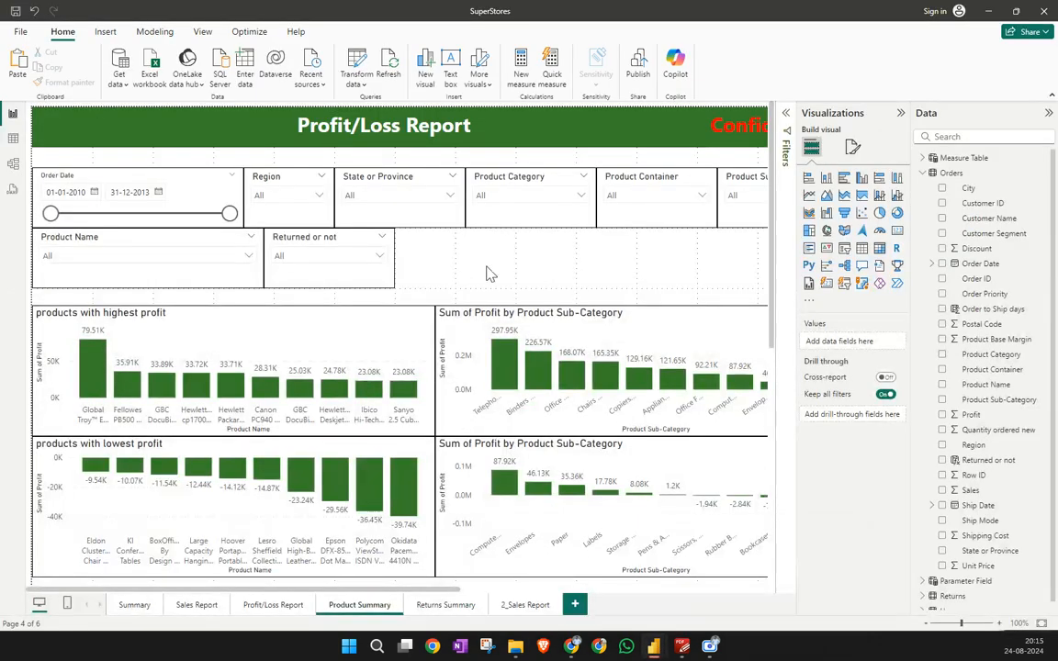
pyautogui.click(13, 141)
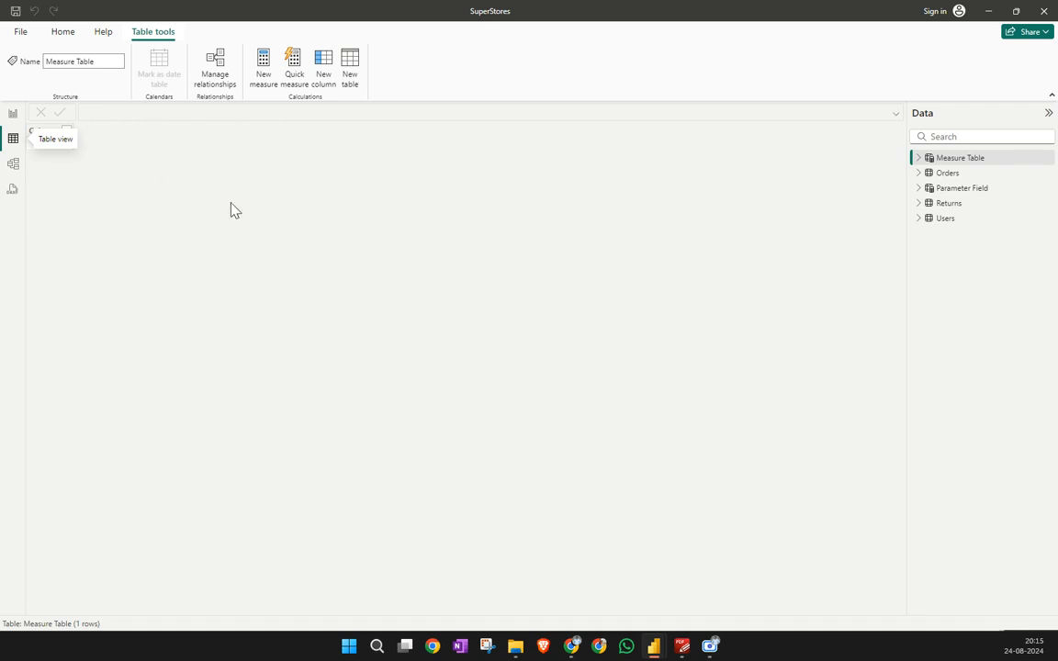
pyautogui.click(919, 160)
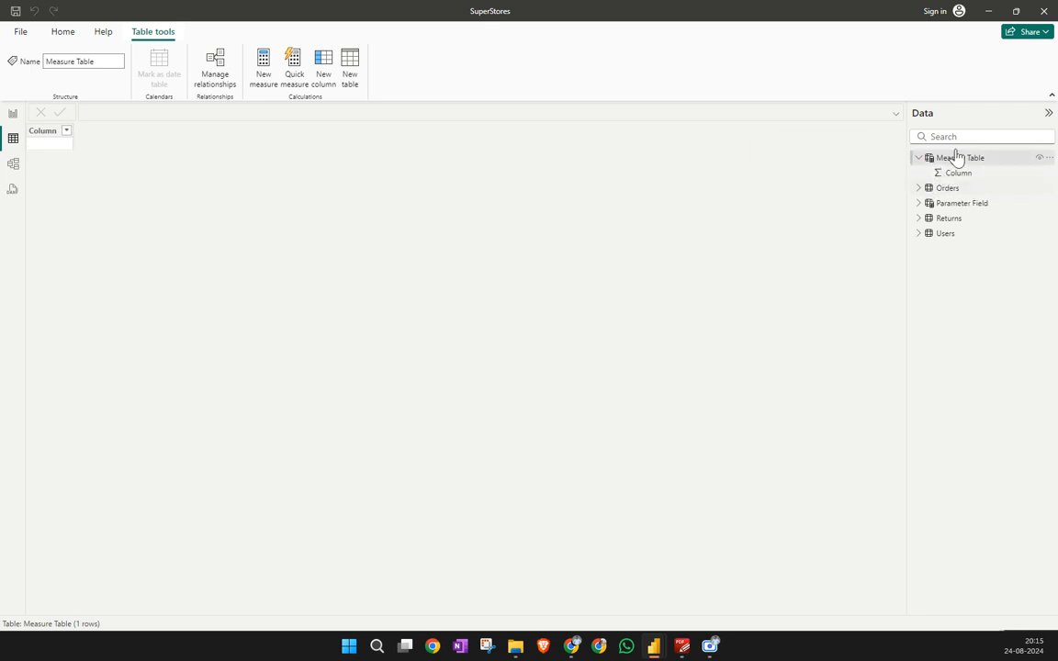
pyautogui.click(956, 176)
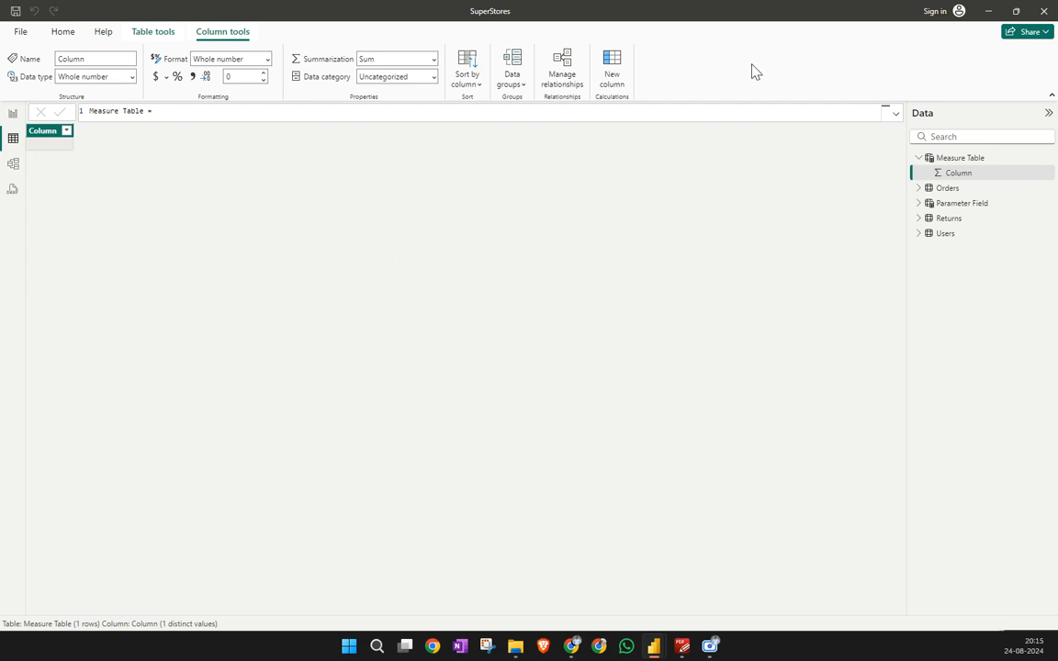
# Create a calculated table in the SuperStores report with the formula Calender = CALENDAR(2024-01-01,2024-01-10)
pyautogui.click(139, 32)
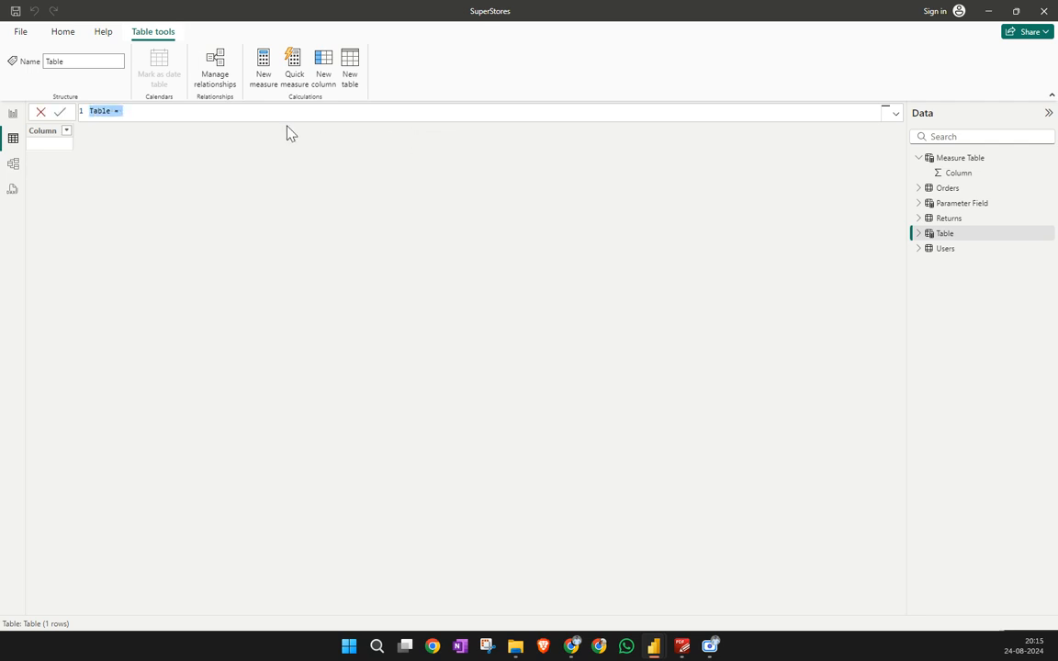
pyautogui.click(94, 111)
pyautogui.doubleClick(99, 111)
pyautogui.write('Calender')
pyautogui.click(138, 111)
pyautogui.write('cale')
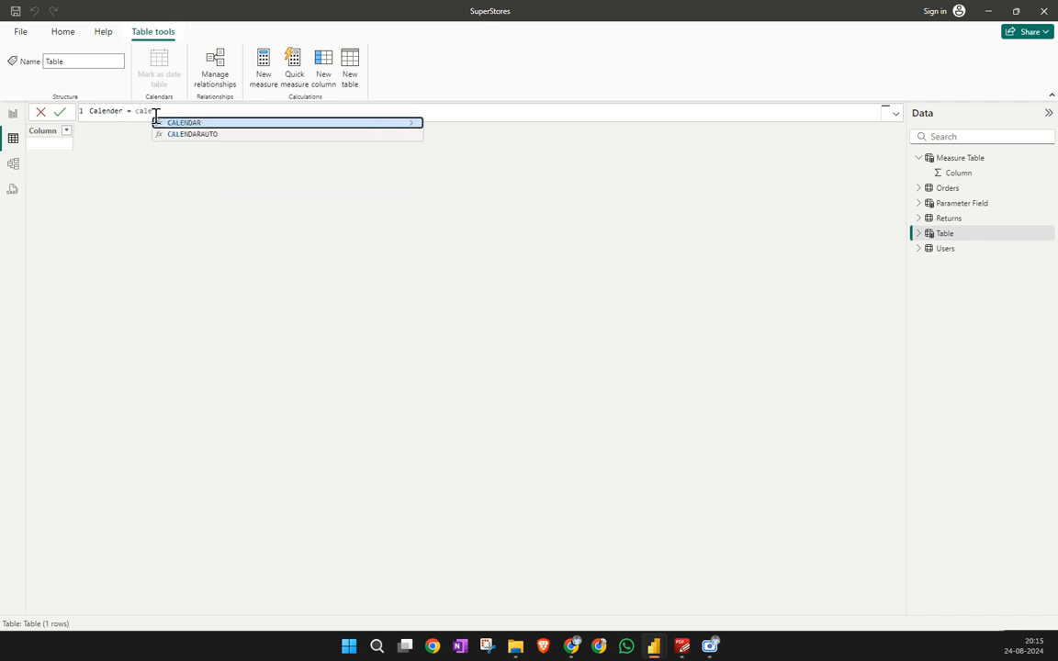
pyautogui.press('Tab')
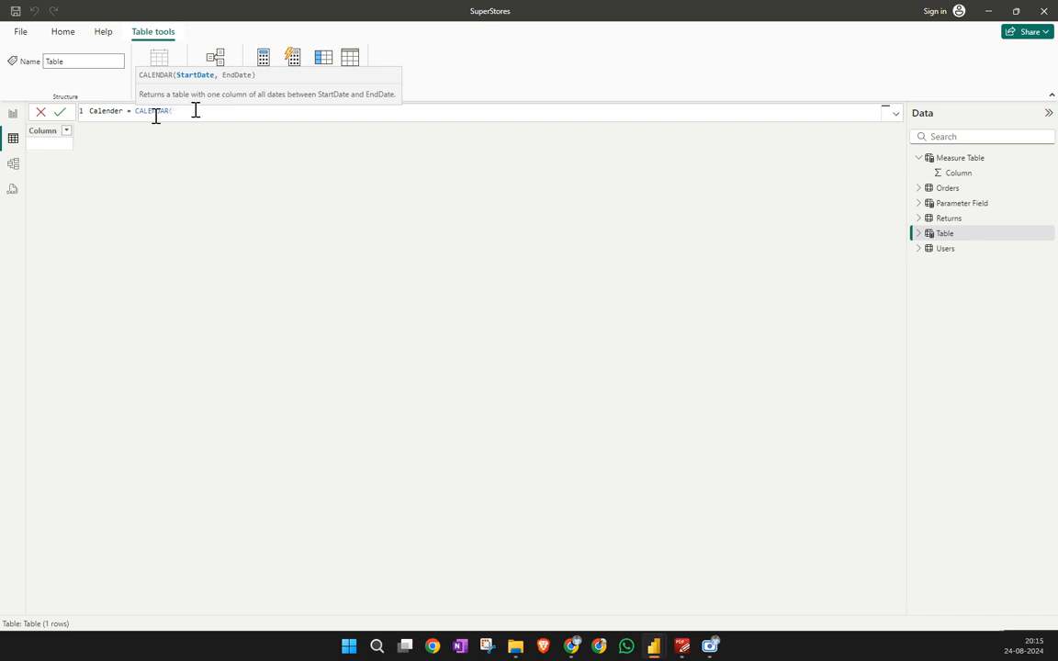
pyautogui.write('2024-01-01,2024-01-10')
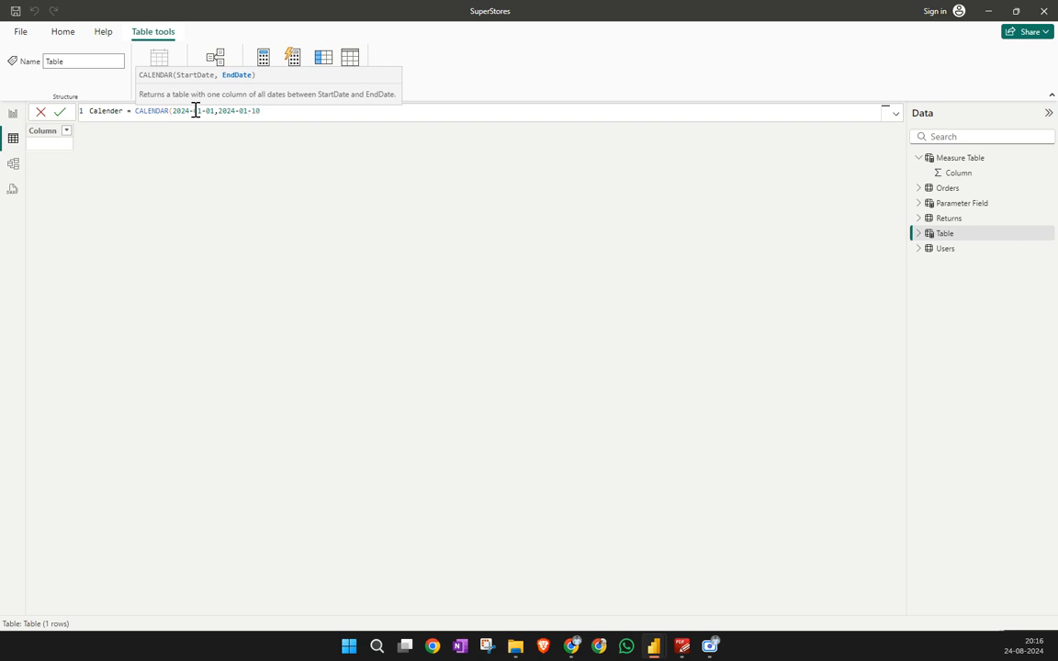
pyautogui.write(')')
pyautogui.press('Return')
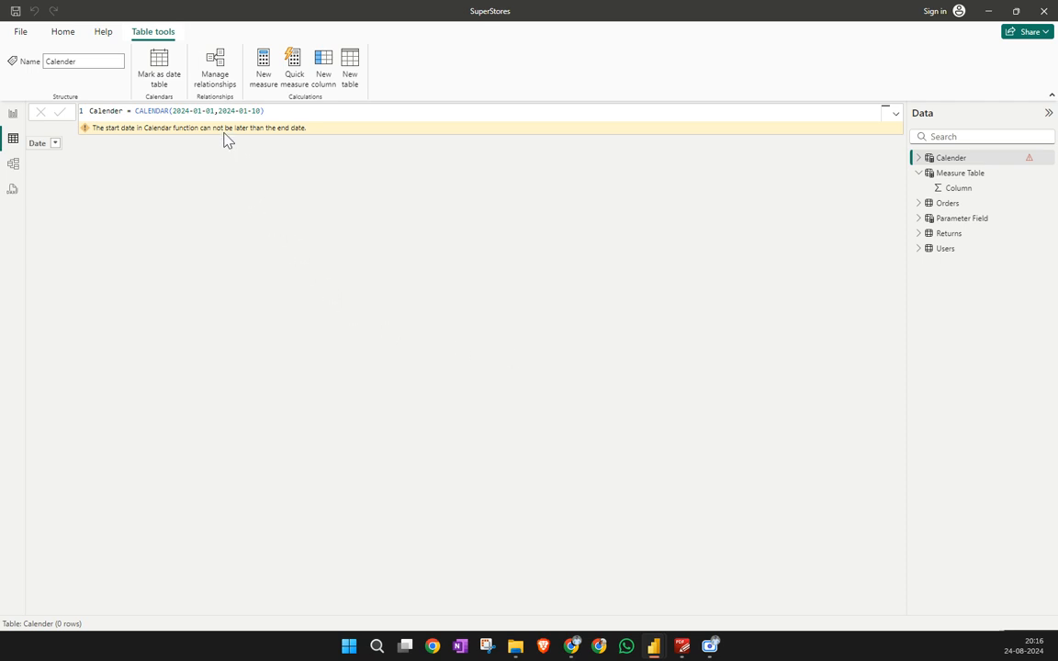
# Swap the two dates in the Calender formula so it reads CALENDAR(2024-01-10,2024-01-01), and apply it
pyautogui.moveTo(216, 111); pyautogui.dragTo(173, 111)
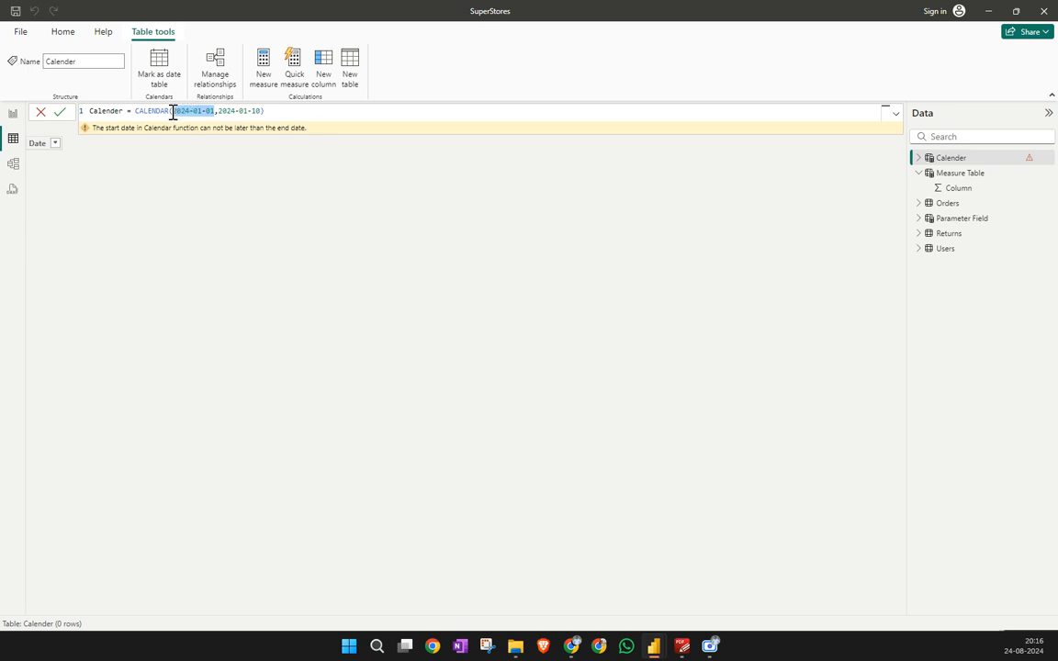
pyautogui.press('BackSpace')
pyautogui.press('Delete')
pyautogui.click(219, 111)
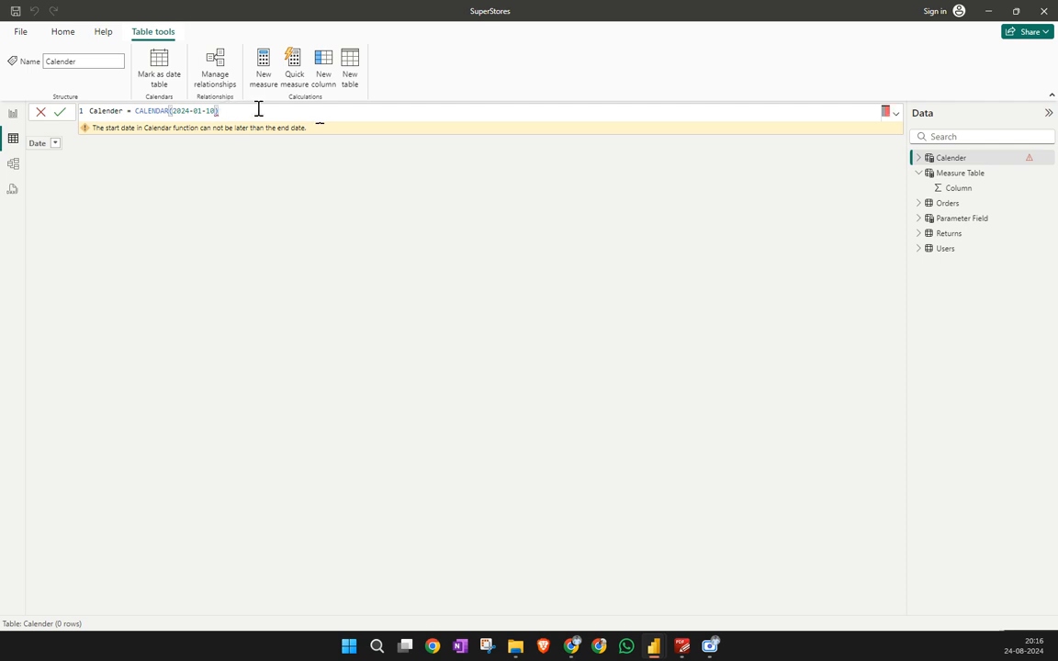
pyautogui.write(',2024-01-01')
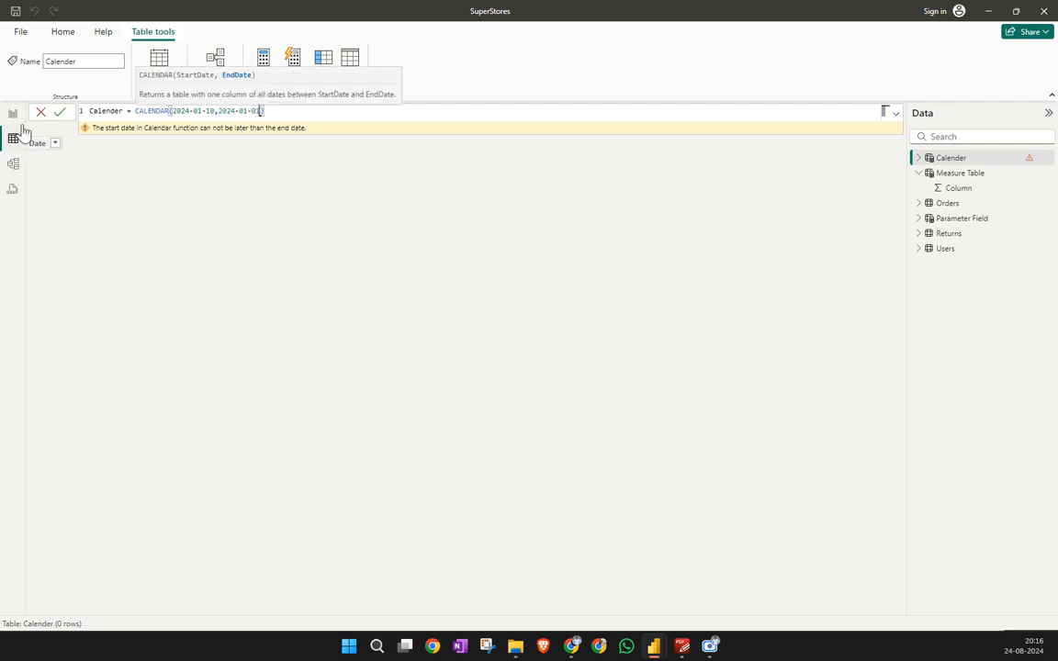
pyautogui.click(59, 112)
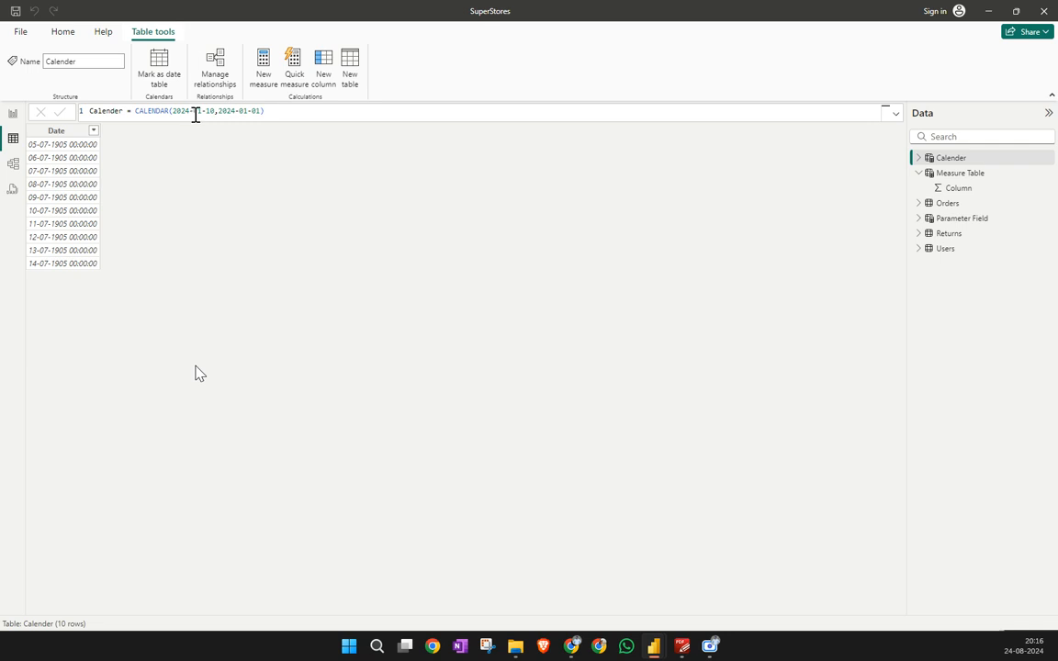
# Inspect the Calender table's Date column and glance at the PBI_Classes presentation before returning to the report
pyautogui.click(67, 267)
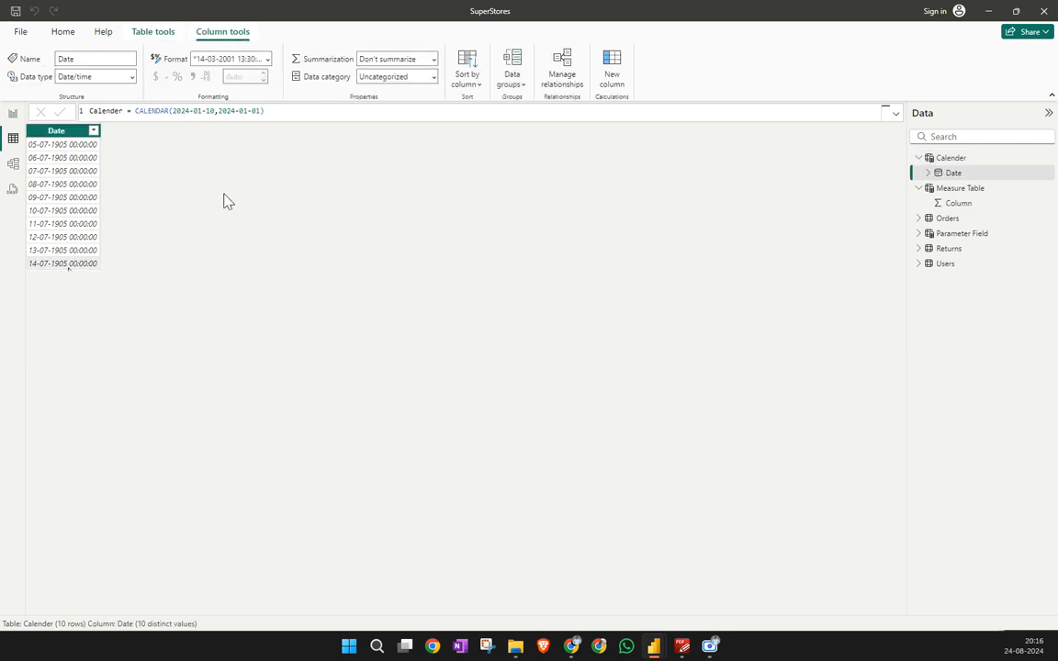
pyautogui.hotkey('ctrl', '2')
pyautogui.click(505, 573)
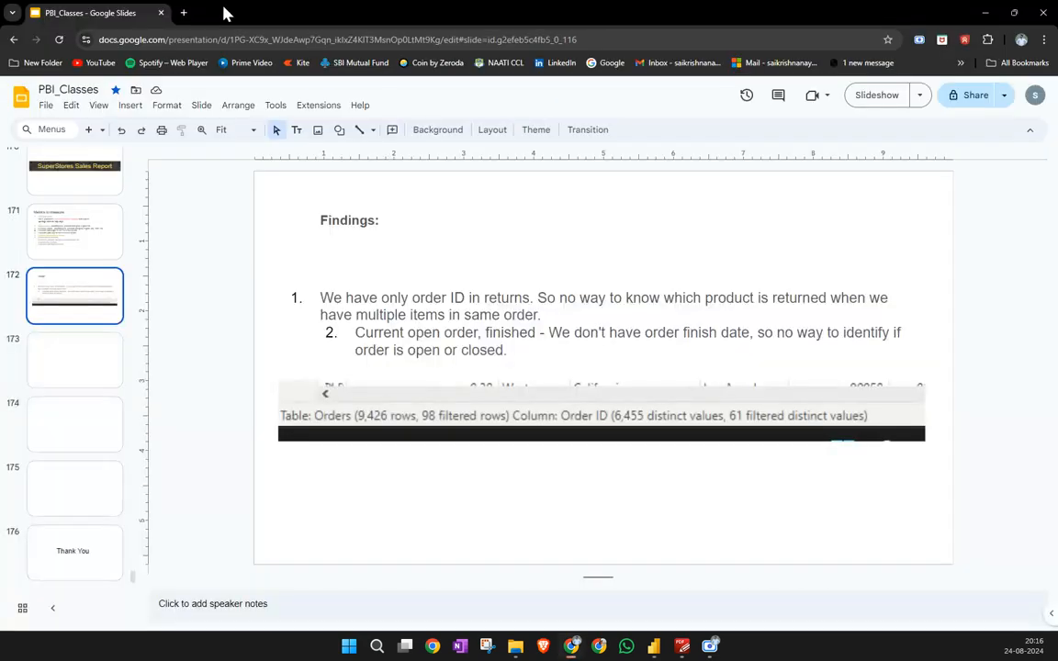
pyautogui.click(983, 13)
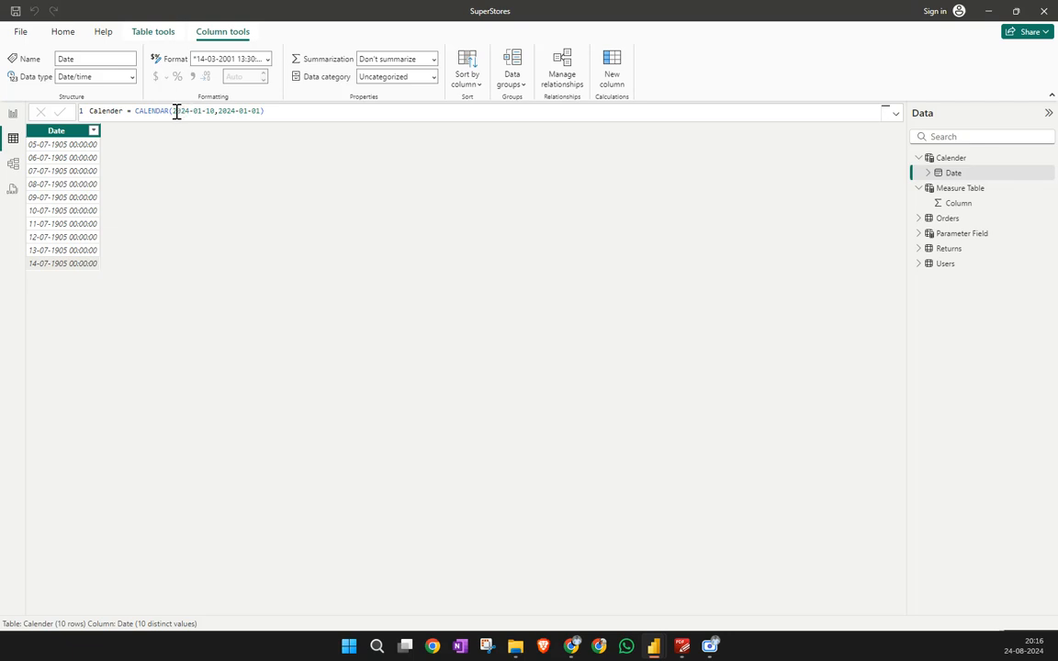
# Remove the plain date arguments from the Calender formula, leaving CALENDAR with the beginning of a DATE function inside
pyautogui.click(176, 111)
pyautogui.write('date')
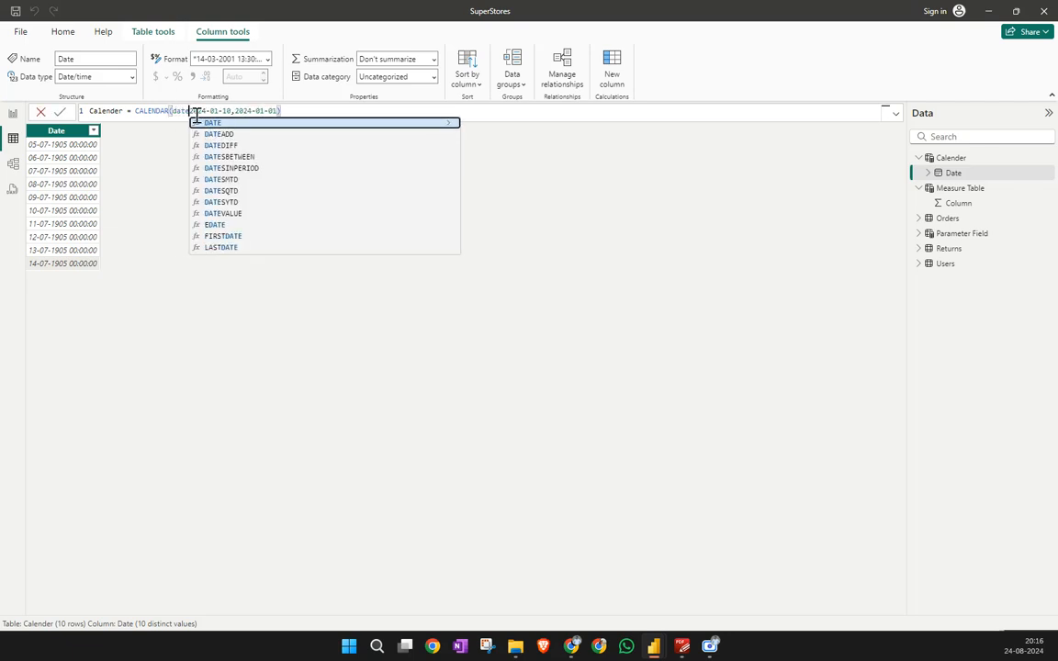
pyautogui.press('Tab')
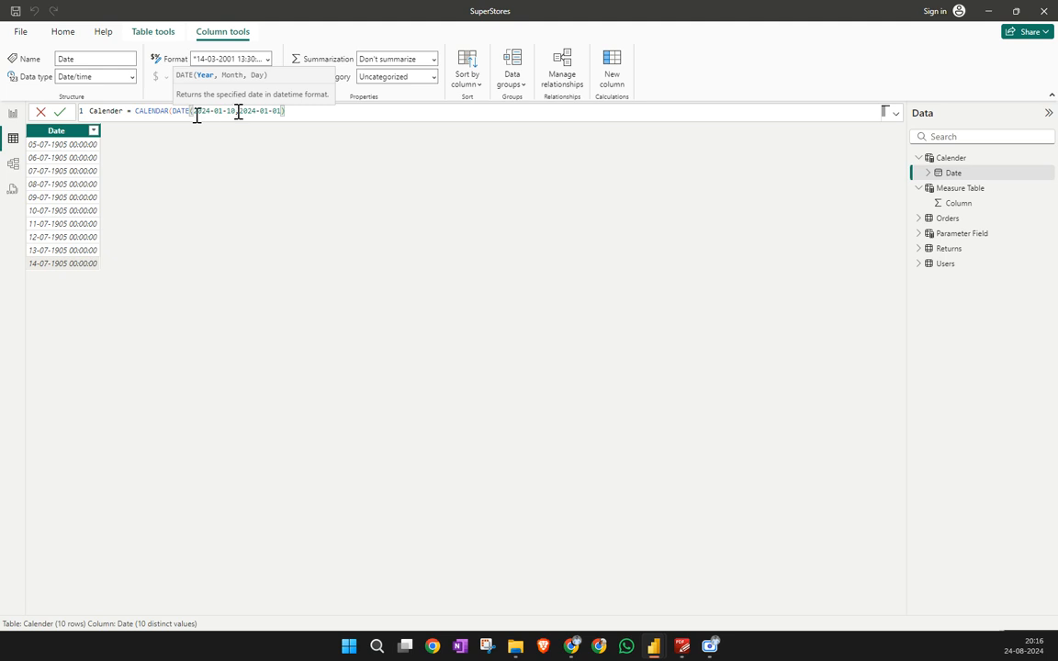
pyautogui.click(237, 112)
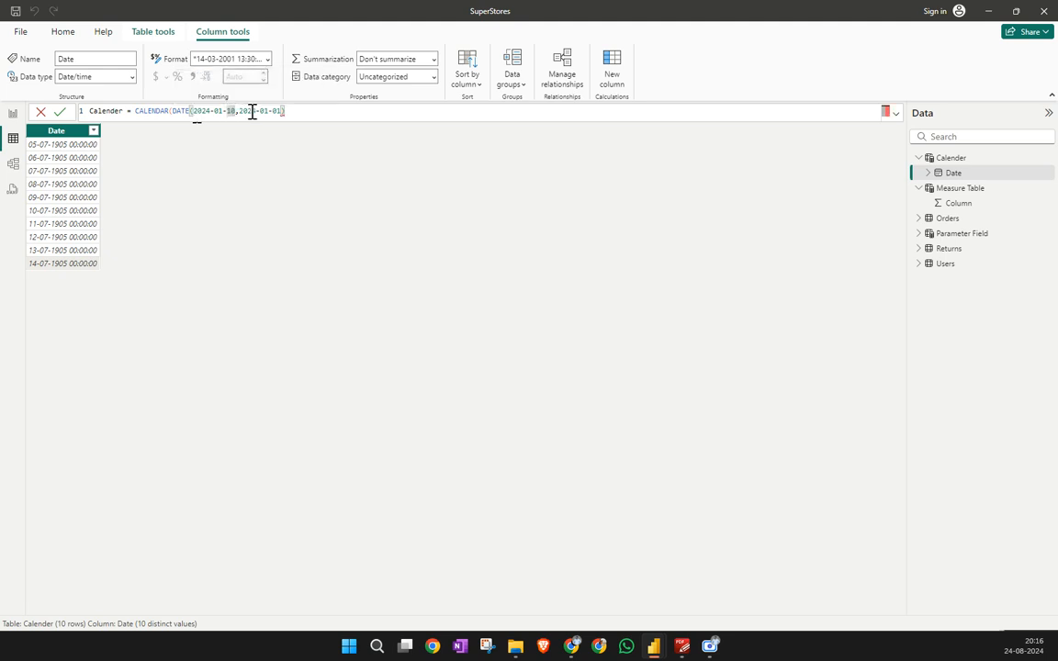
pyautogui.press('BackSpace')
pyautogui.press('BackSpace')
pyautogui.press('BackSpace')
pyautogui.press('BackSpace')
pyautogui.press('BackSpace')
pyautogui.press('BackSpace')
pyautogui.press('BackSpace')
pyautogui.press('BackSpace')
pyautogui.press('BackSpace')
pyautogui.press('BackSpace')
pyautogui.moveTo(252, 112); pyautogui.dragTo(196, 118)
pyautogui.press('End')
pyautogui.press('BackSpace')
pyautogui.press('BackSpace')
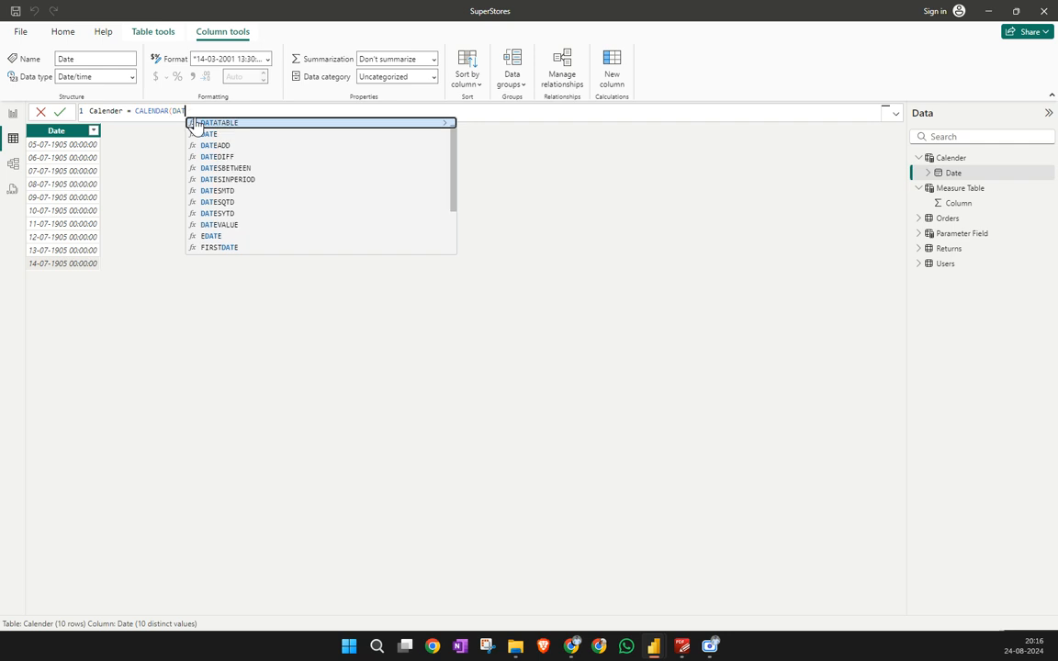
# Enter DATE(2024,01,01) as the start date of the CALENDAR function
pyautogui.write('E')
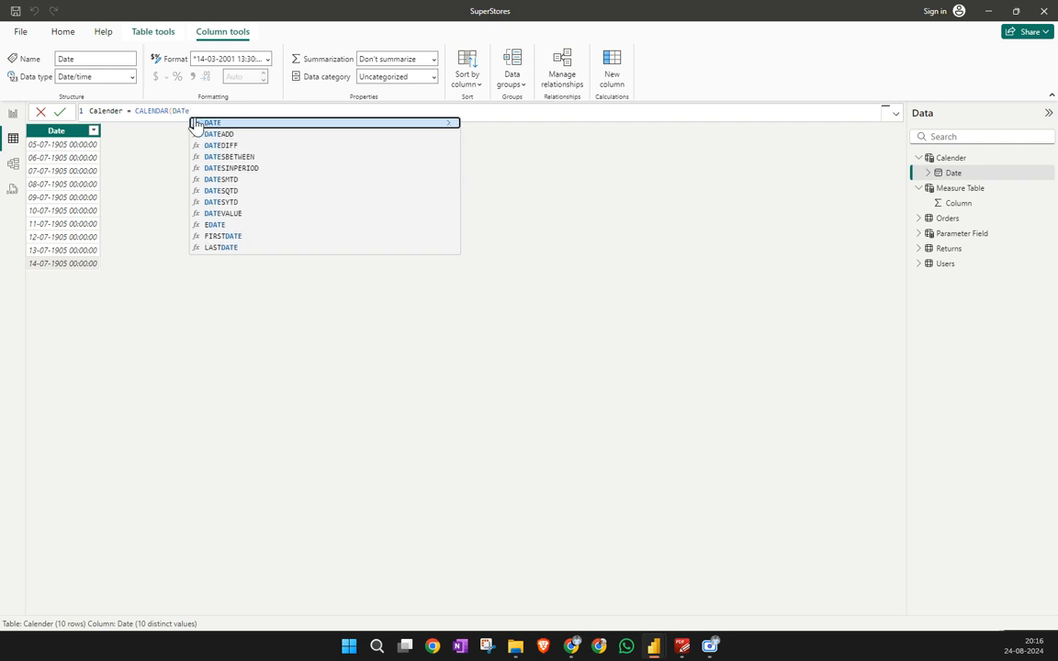
pyautogui.click(448, 128)
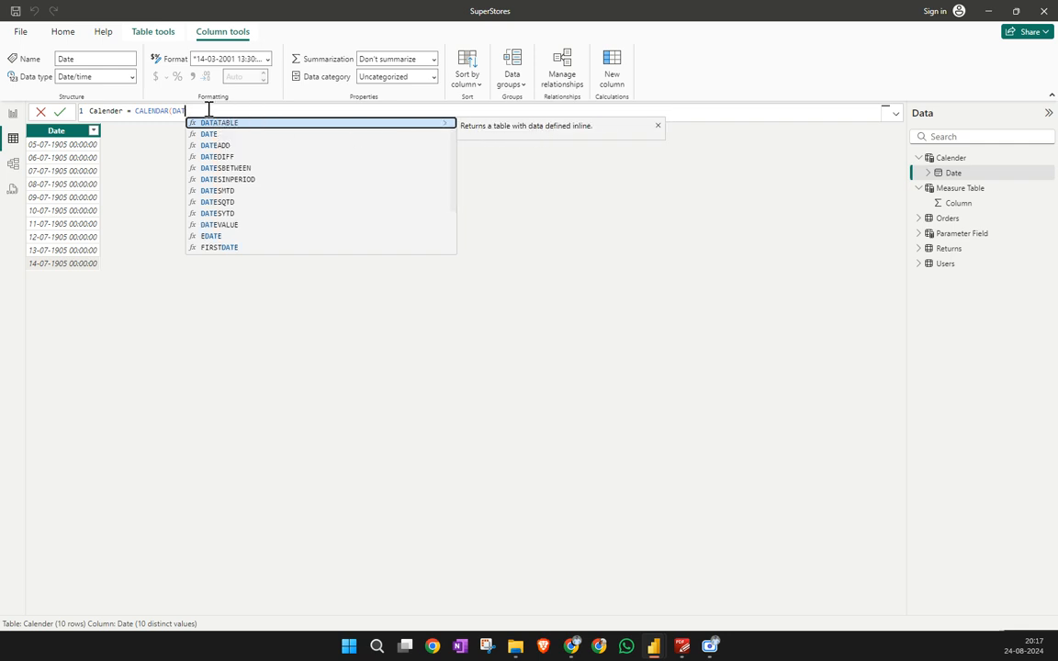
pyautogui.press('Tab')
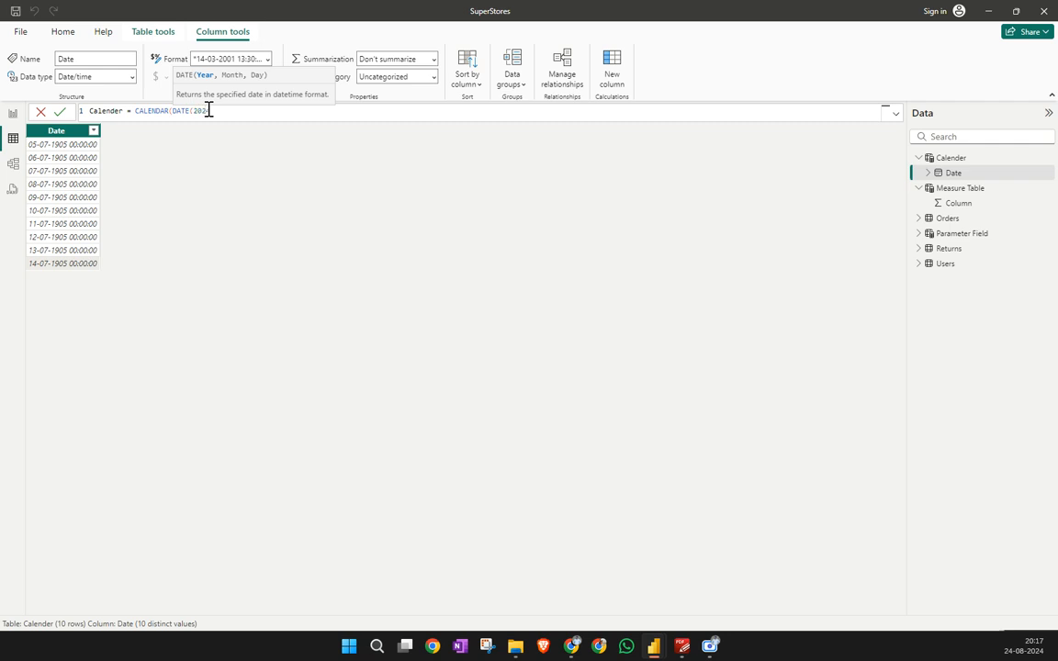
pyautogui.write('2020,01,01)')
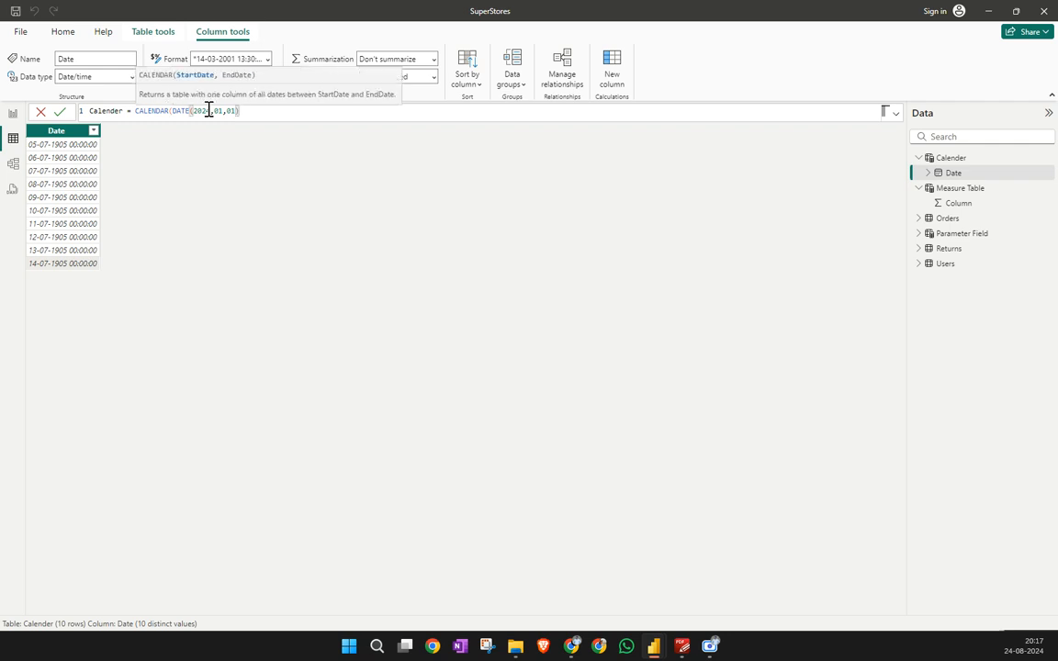
pyautogui.write(',')
pyautogui.press('BackSpace')
# Duplicate the DATE expression as the end date, change it to DATE(2024,01,10), and apply the Calender formula
pyautogui.moveTo(242, 111); pyautogui.dragTo(172, 112)
pyautogui.hotkey('ctrl', 'c')
pyautogui.click(260, 113)
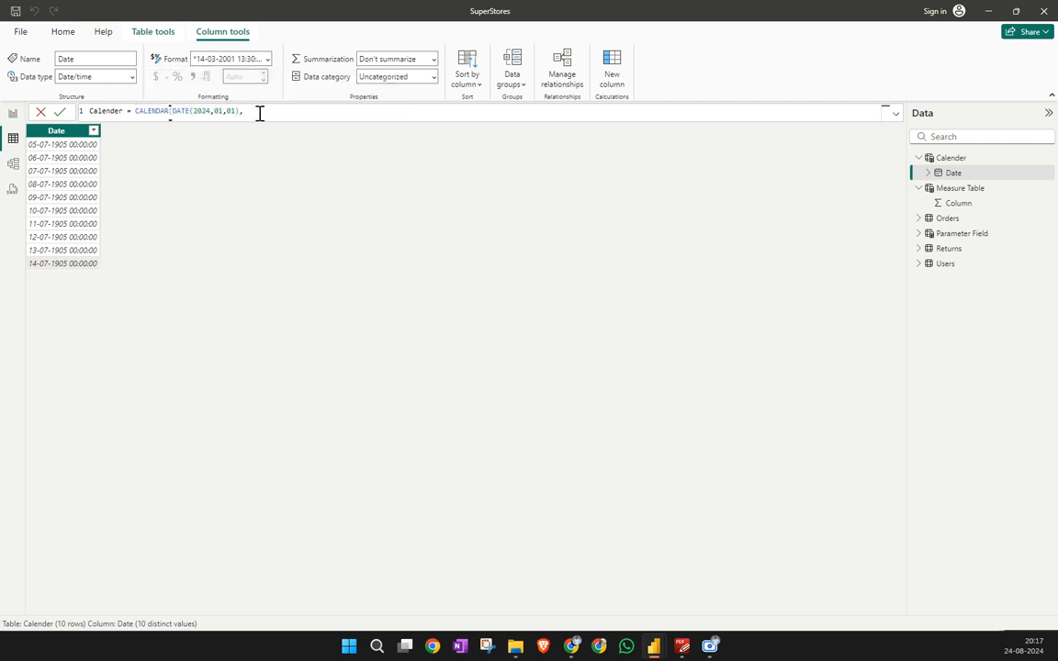
pyautogui.hotkey('ctrl', 'v')
pyautogui.click(304, 111)
pyautogui.press('BackSpace')
pyautogui.press('BackSpace')
pyautogui.write('10)')
pyautogui.click(59, 112)
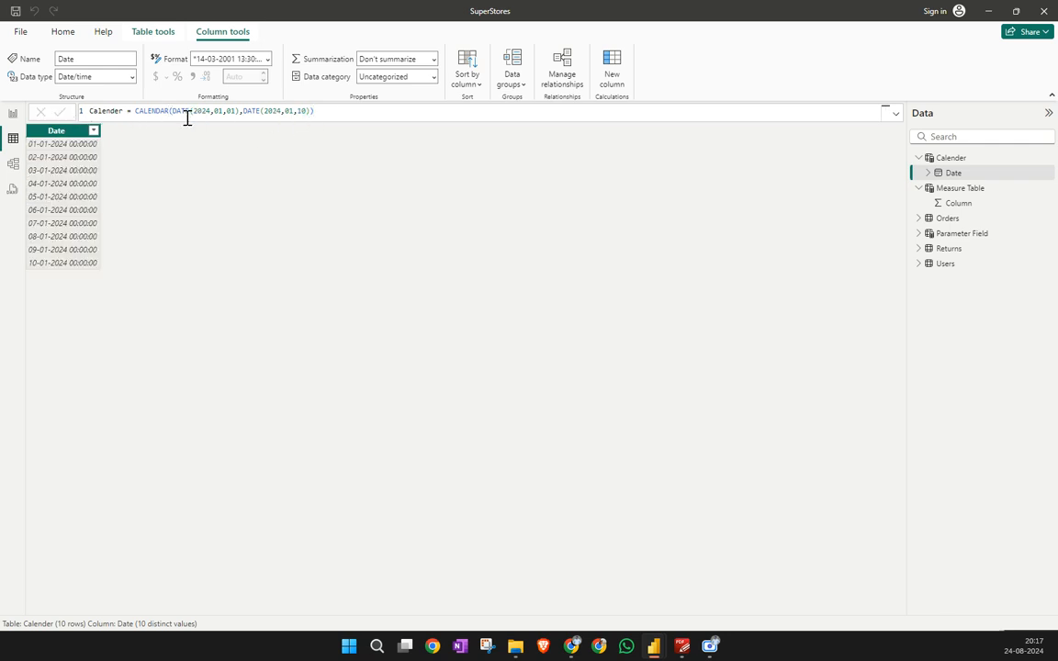
pyautogui.rightClick(70, 135)
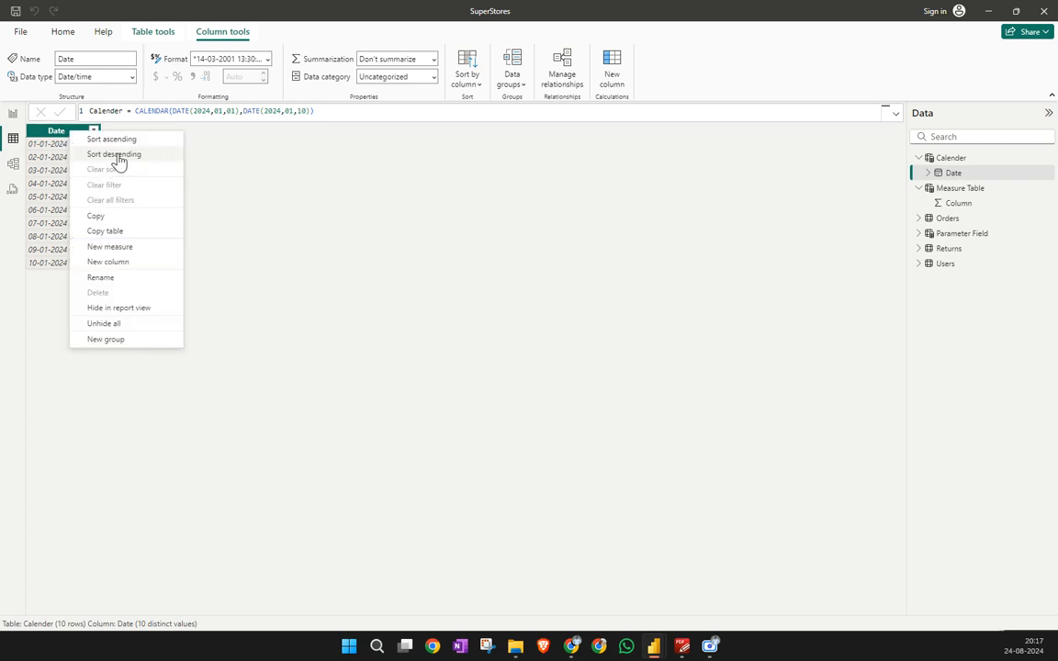
pyautogui.click(397, 236)
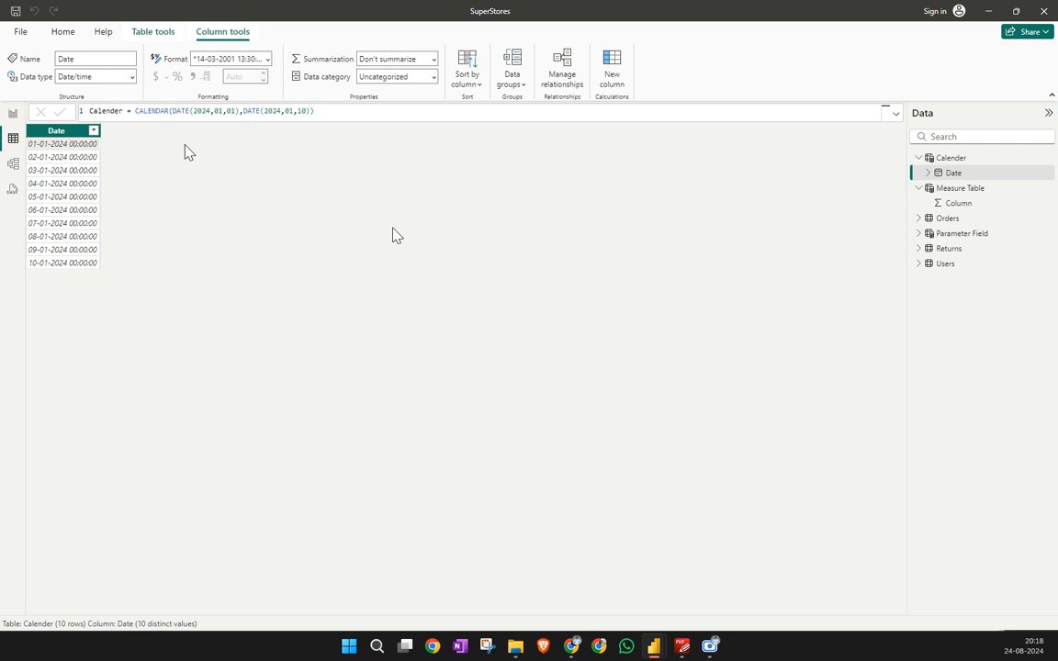
pyautogui.click(155, 34)
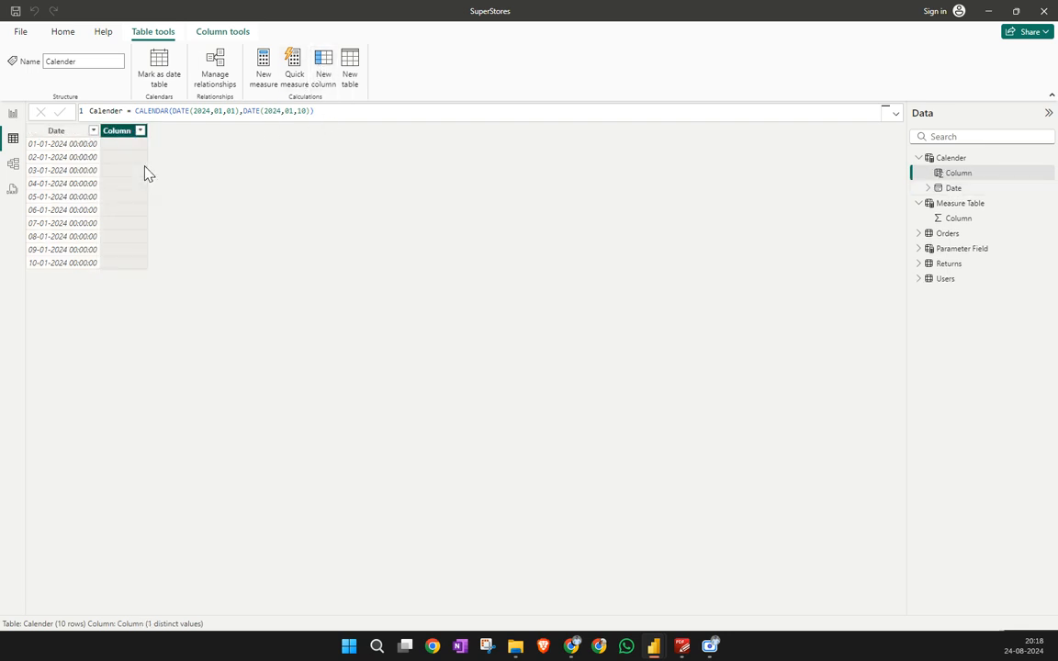
pyautogui.click(163, 111)
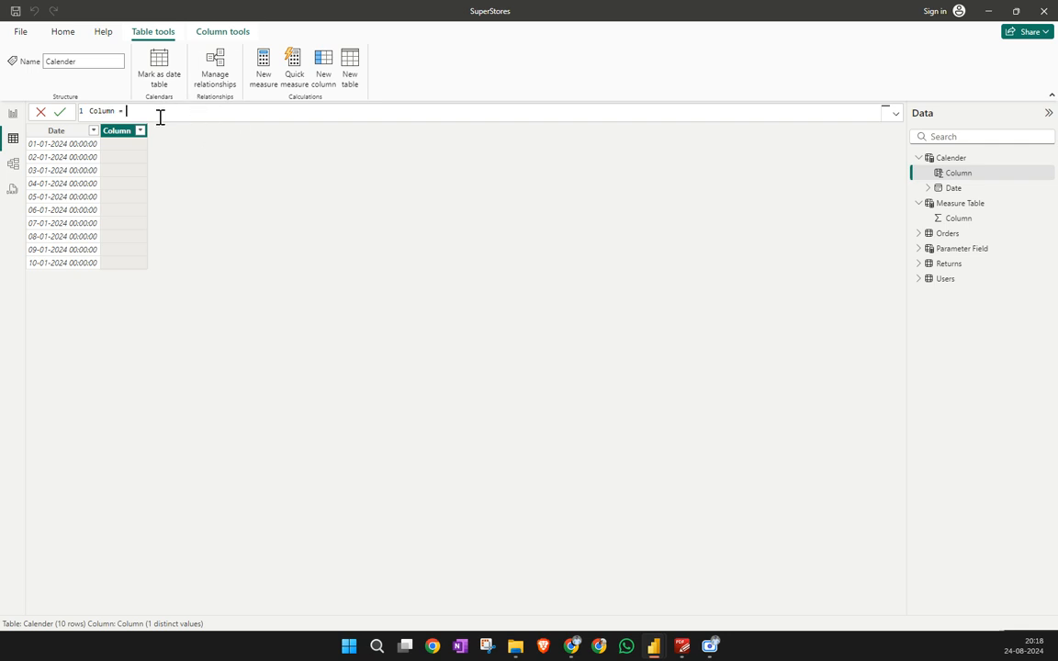
pyautogui.write('mon')
pyautogui.click(171, 145)
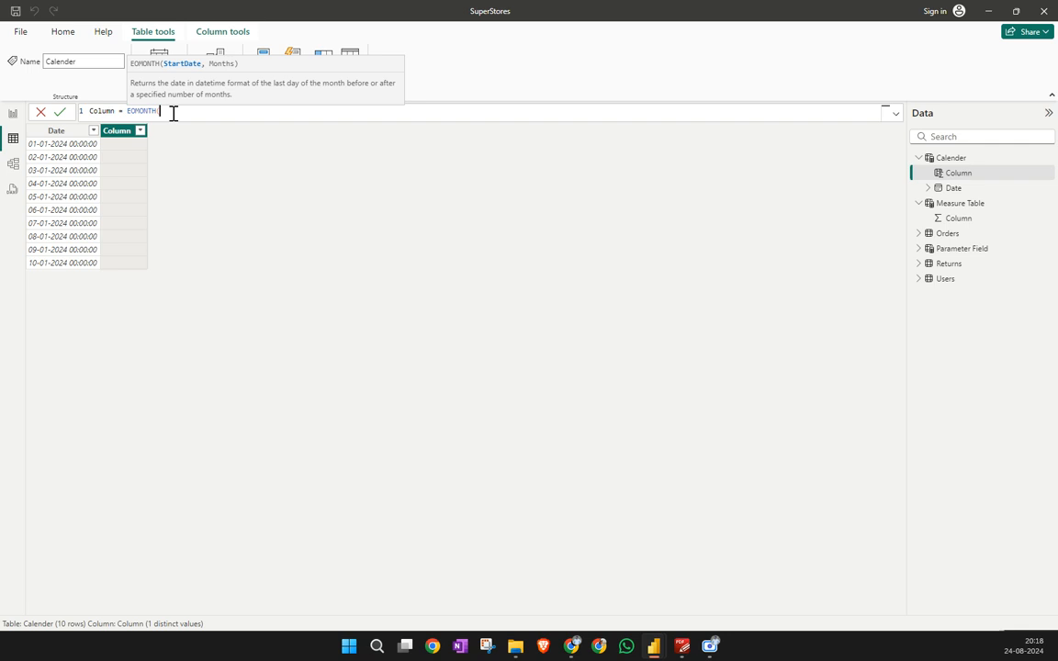
pyautogui.press('Escape')
pyautogui.press('Escape')
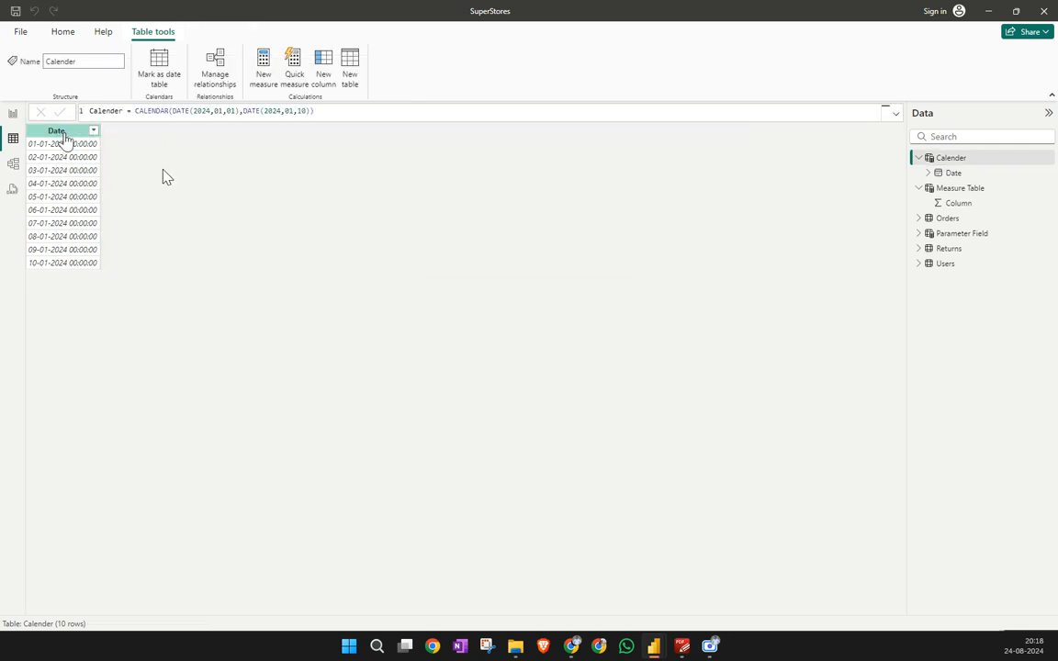
# Switch to the Relations file's Power Query Editor, save the file and apply the pending query changes
pyautogui.moveTo(656, 649)
pyautogui.click(778, 562)
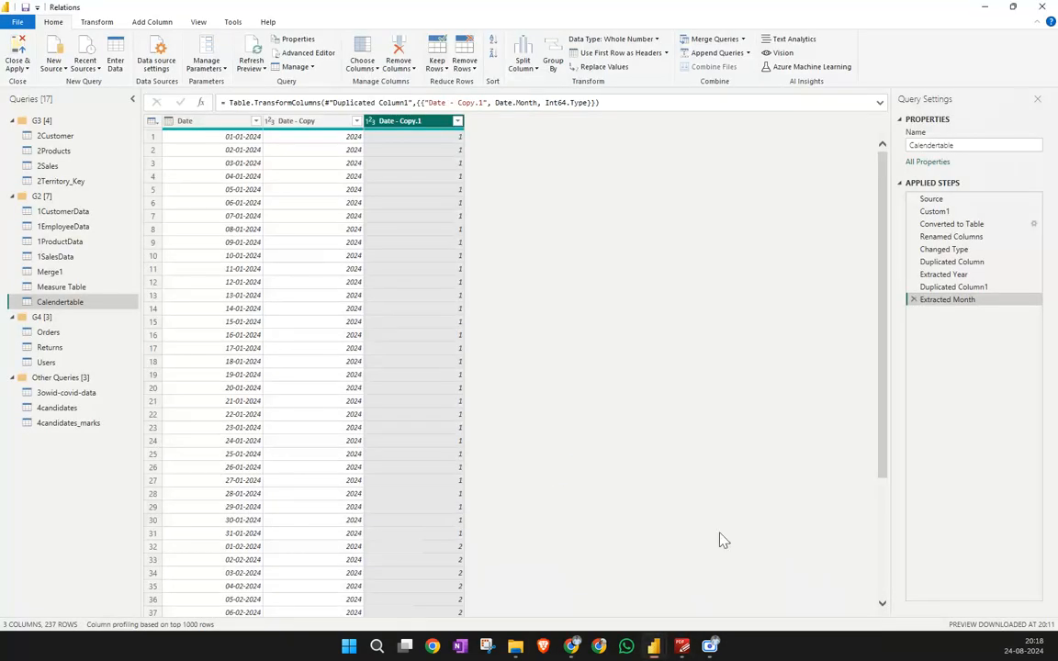
pyautogui.click(986, 7)
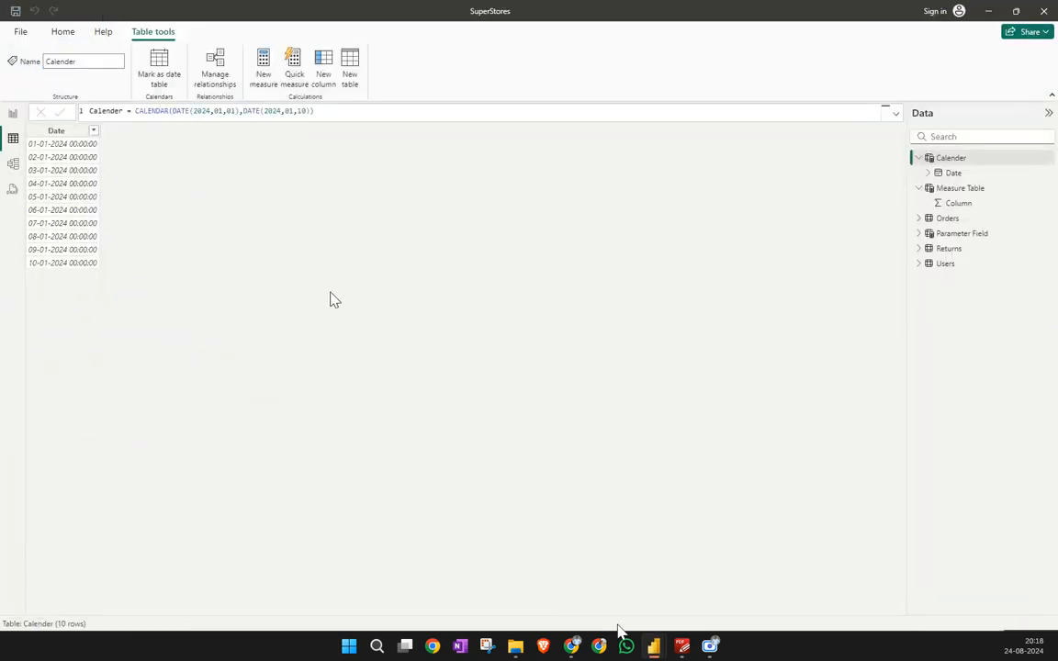
pyautogui.moveTo(653, 643)
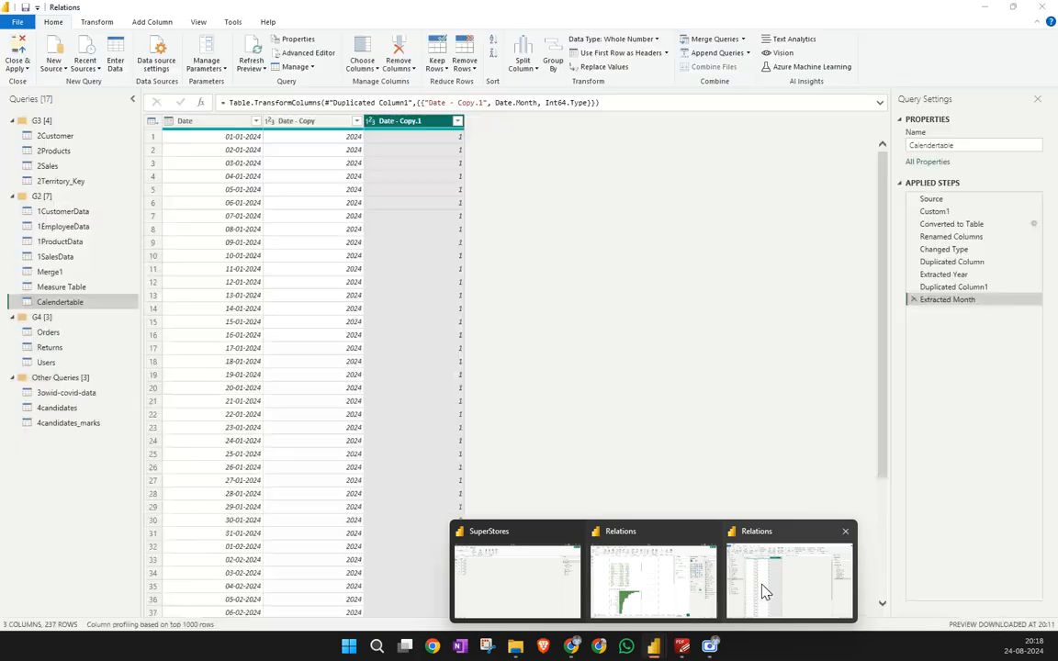
pyautogui.click(761, 590)
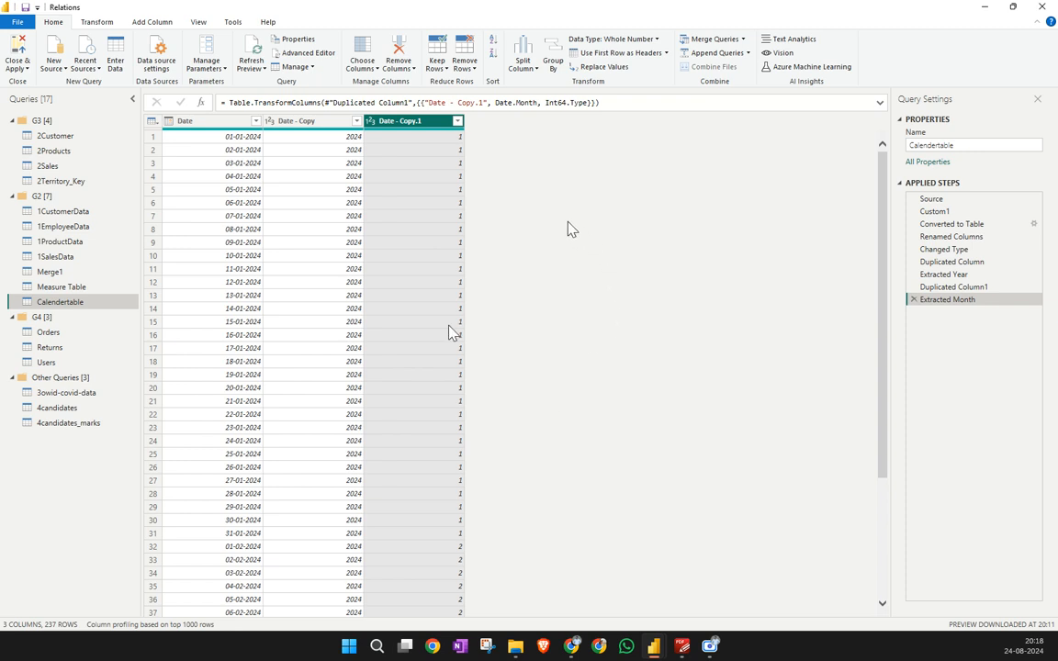
pyautogui.click(26, 7)
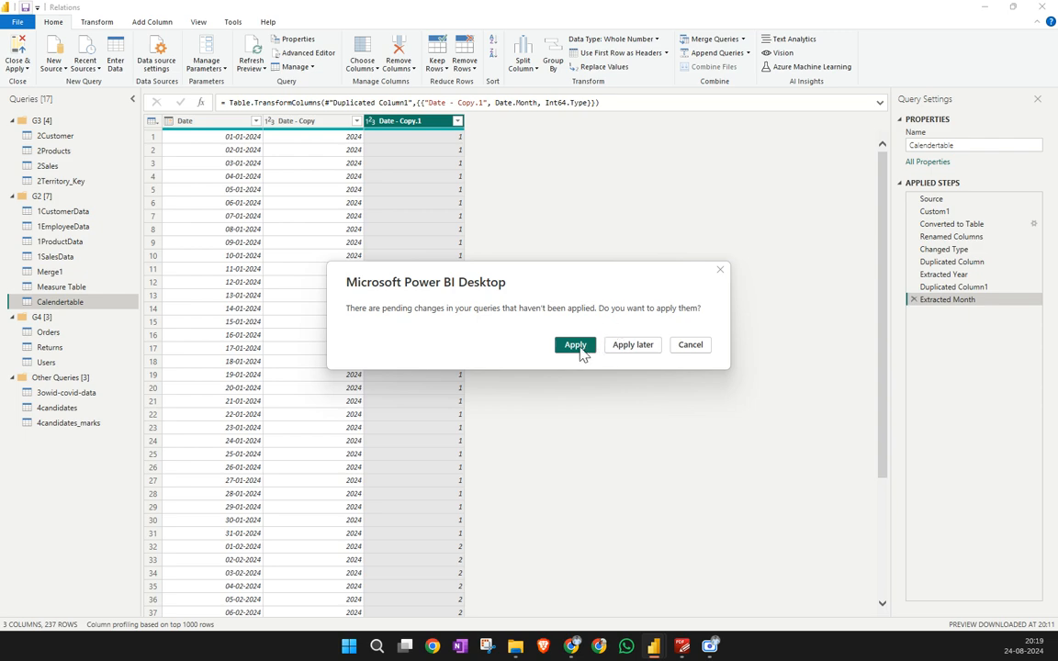
pyautogui.click(579, 348)
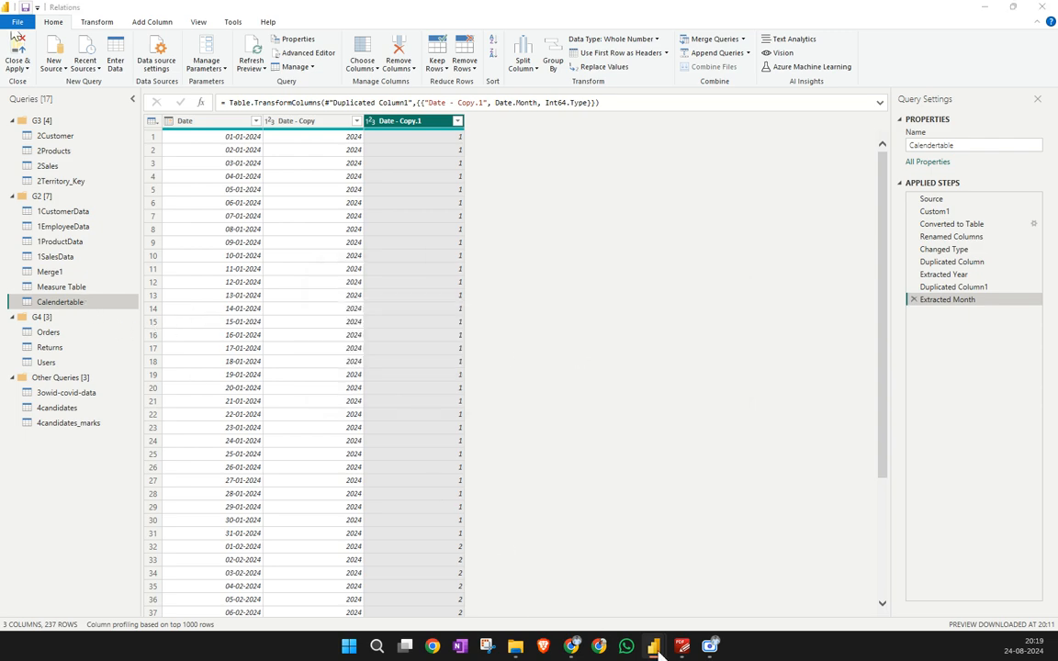
pyautogui.moveTo(653, 646)
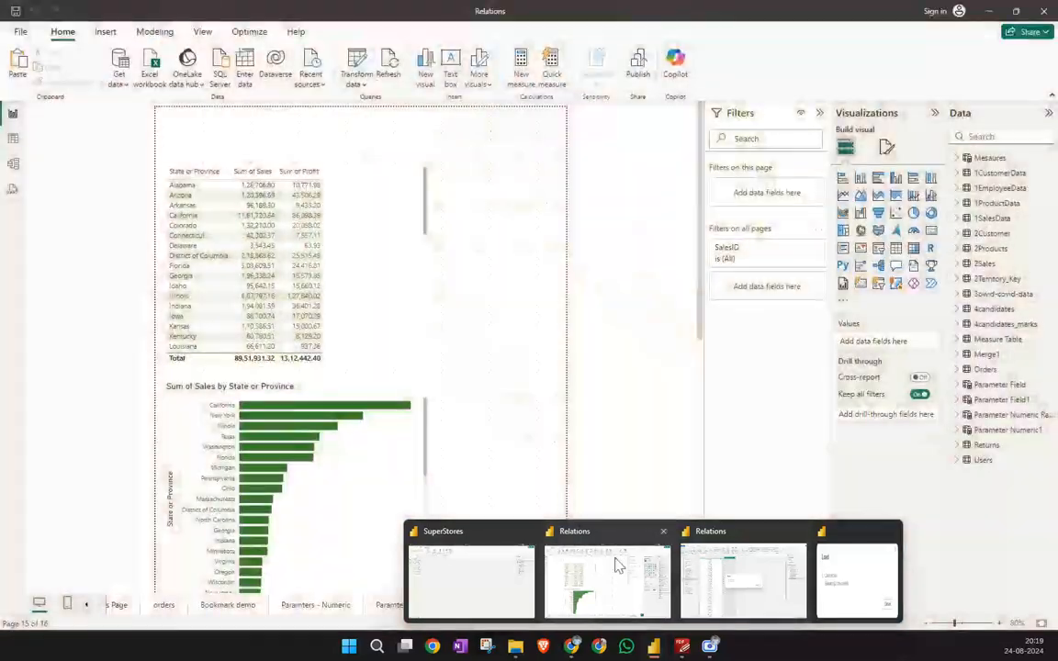
# Load the pending Calendertable query changes into the Relations report and close its Power Query Editor
pyautogui.click(702, 572)
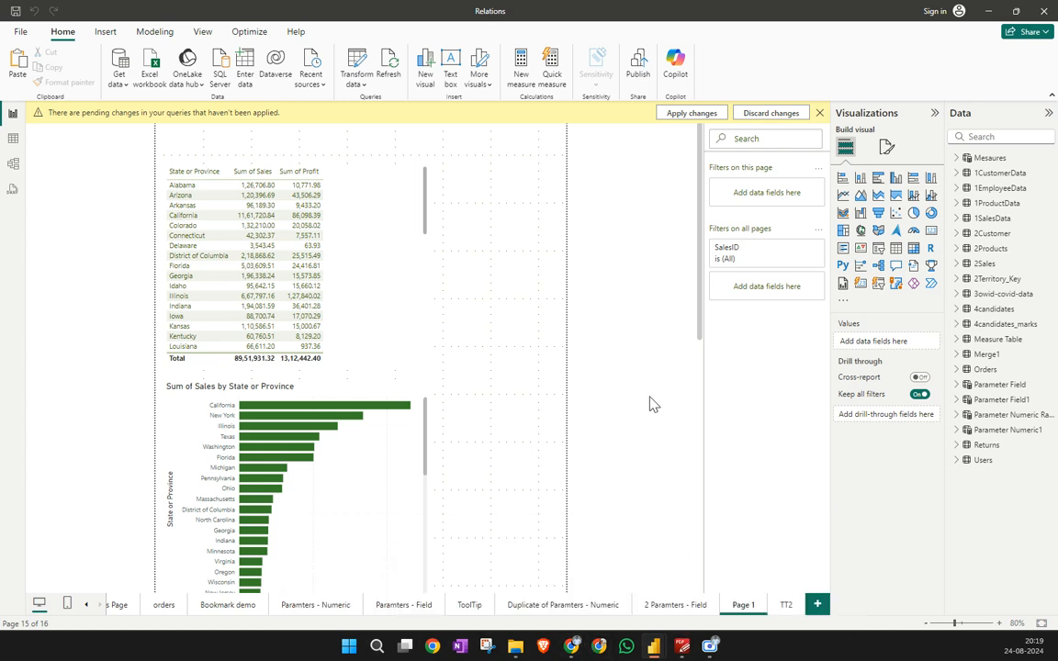
pyautogui.click(782, 115)
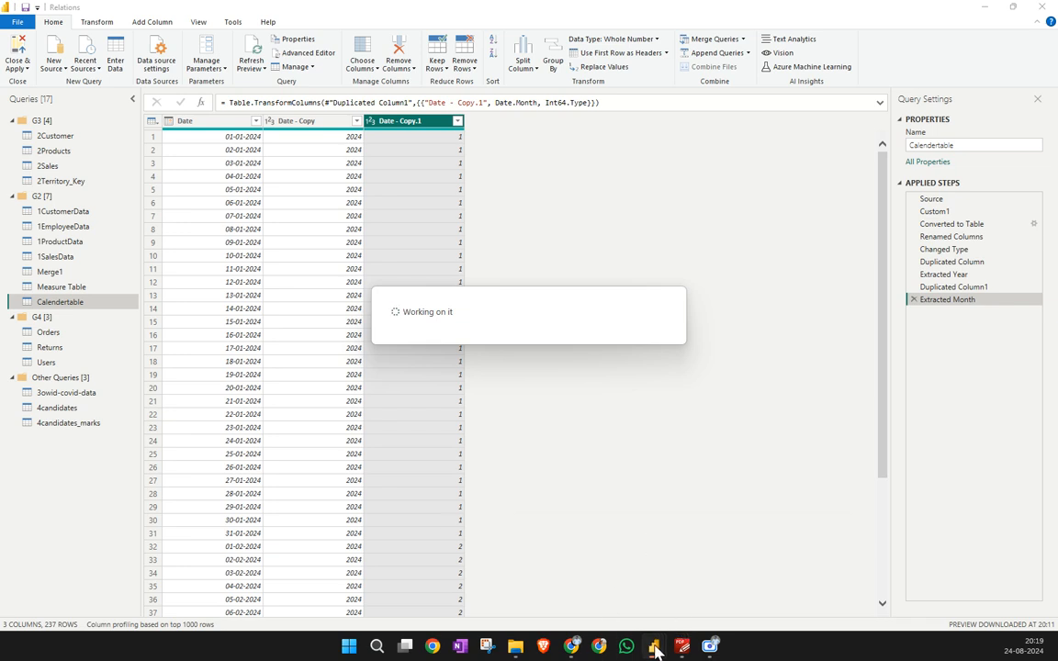
pyautogui.moveTo(655, 649)
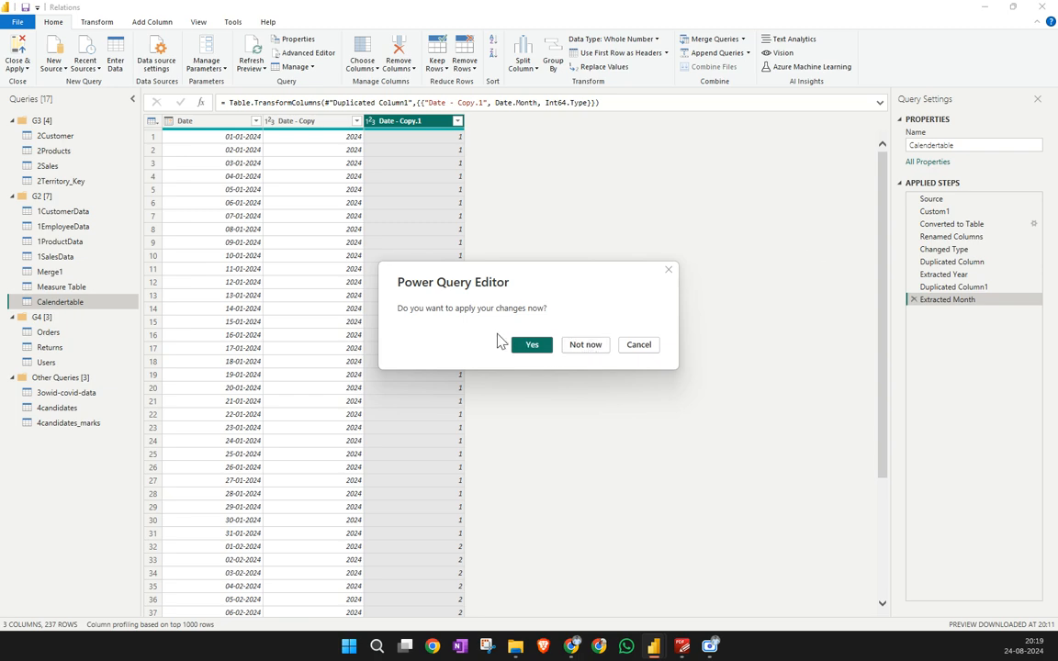
pyautogui.click(586, 347)
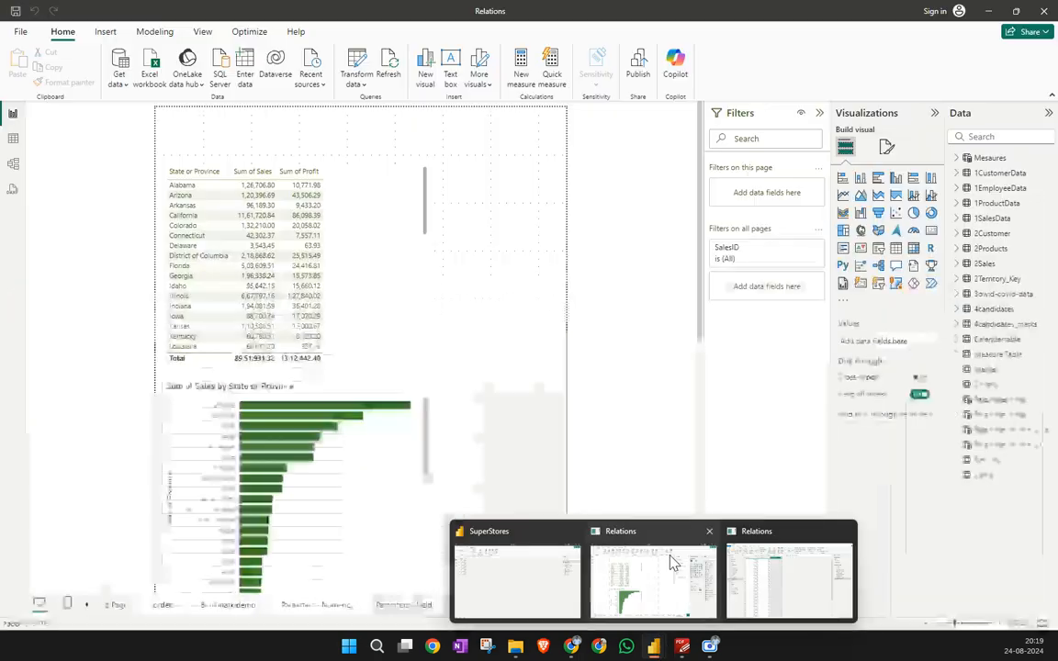
pyautogui.click(673, 562)
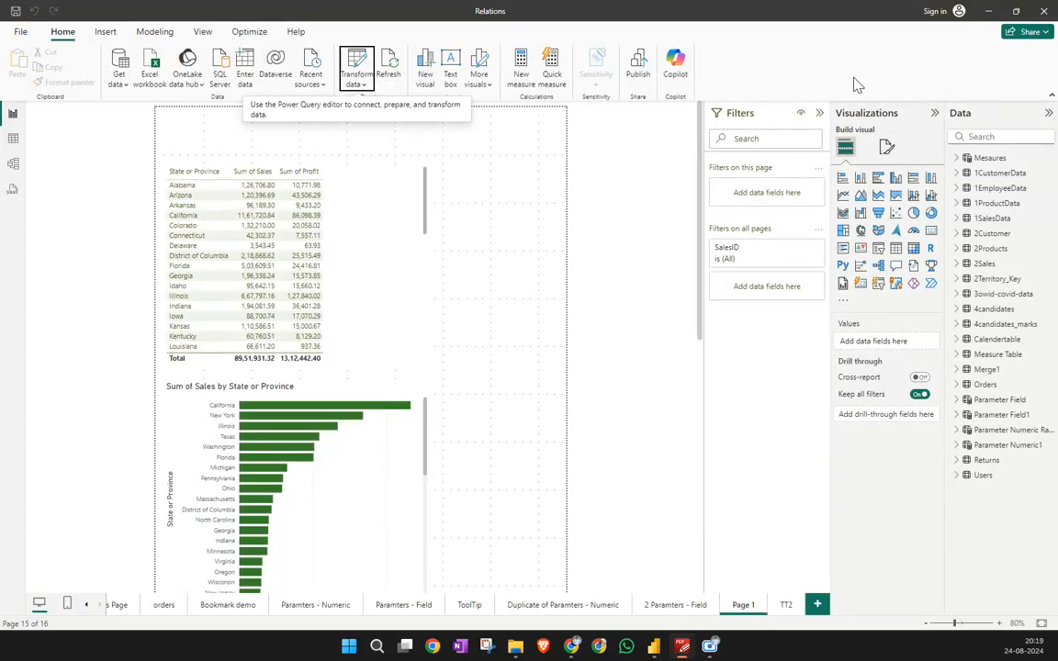
pyautogui.click(1045, 10)
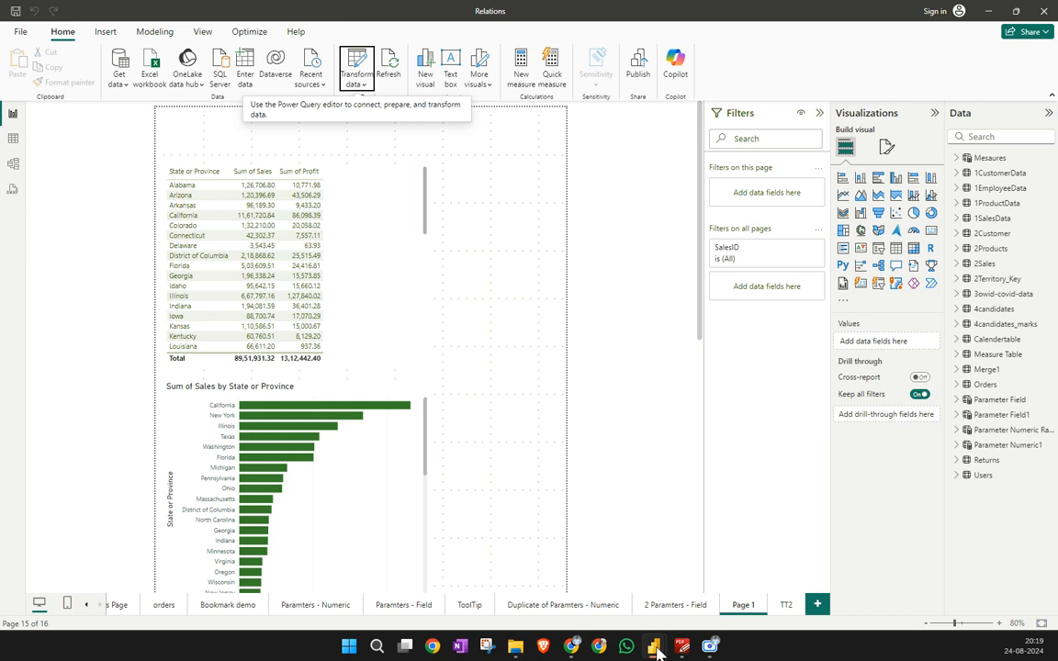
# Switch to the SuperStores file and review its Product Summary and Returns Summary report pages
pyautogui.moveTo(657, 652)
pyautogui.click(611, 584)
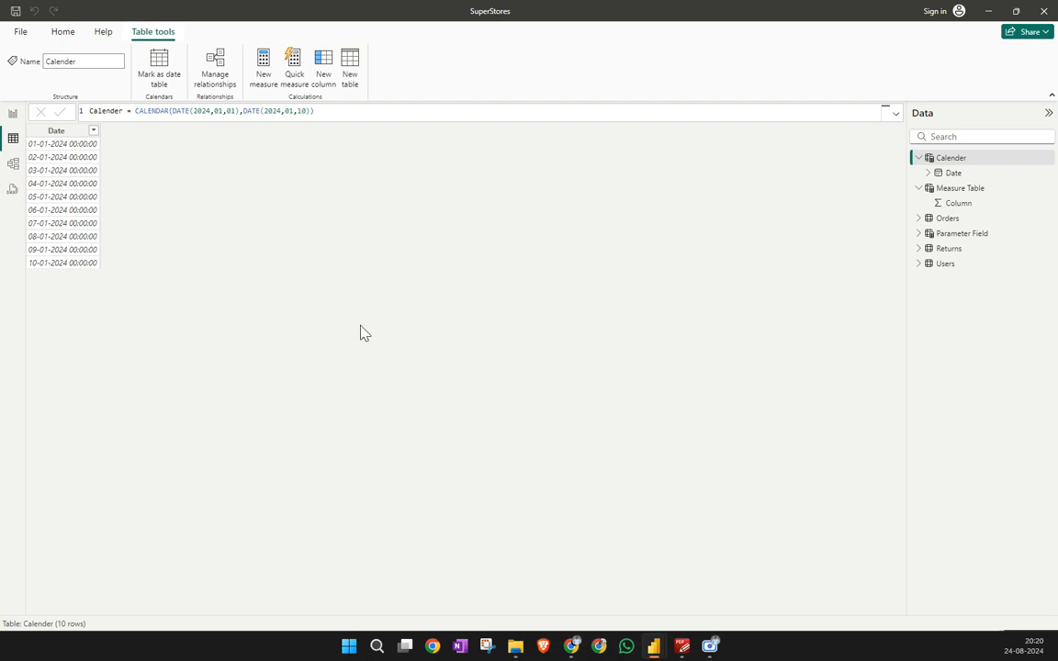
pyautogui.click(13, 112)
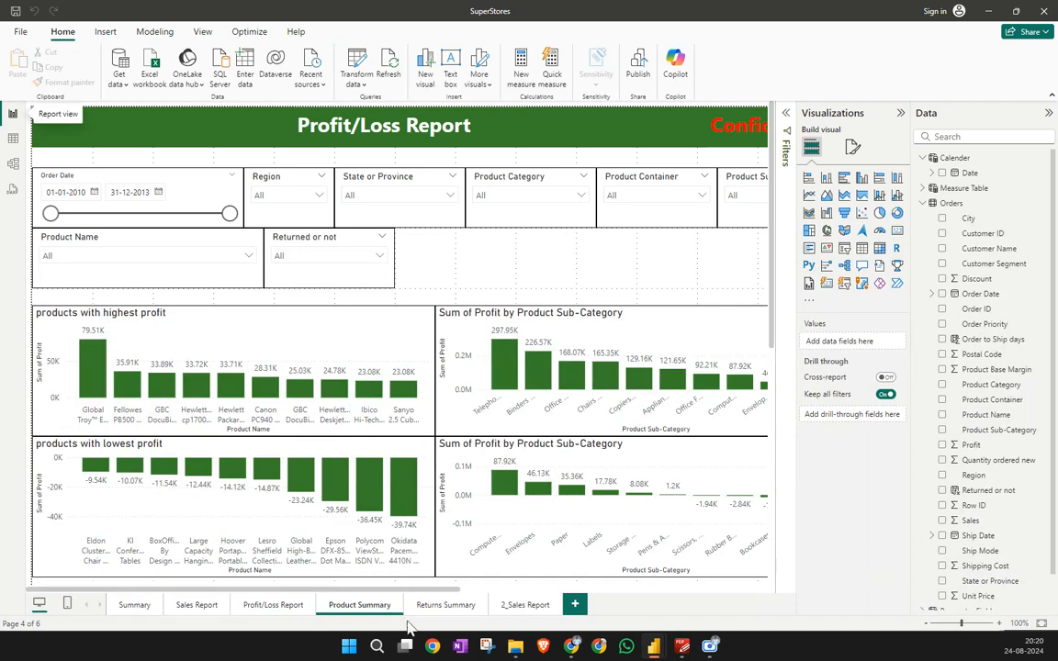
pyautogui.click(449, 606)
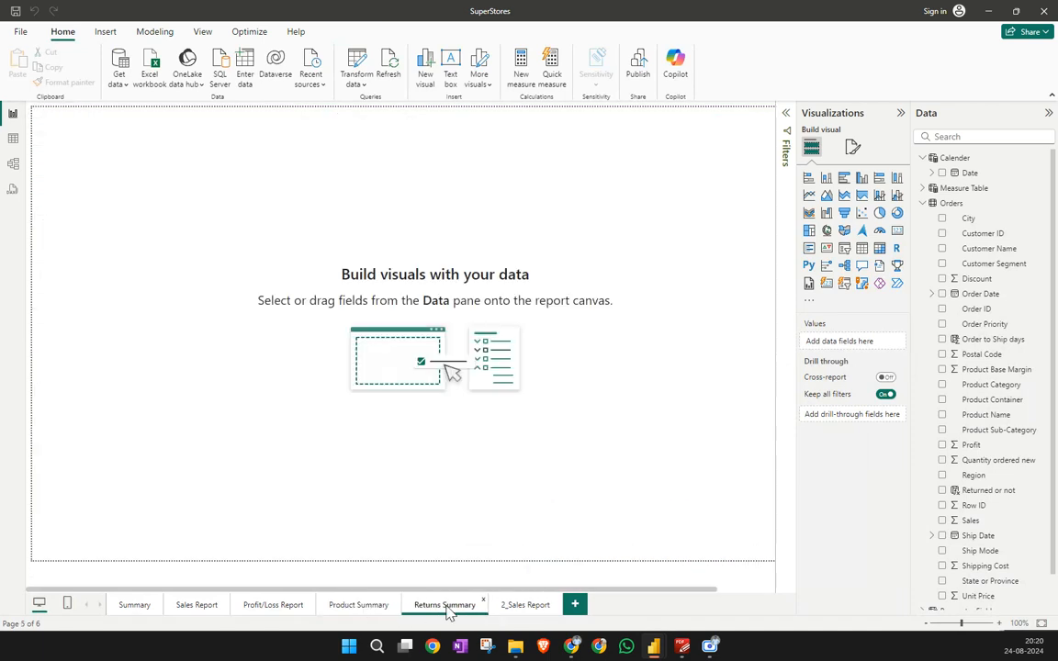
pyautogui.click(375, 606)
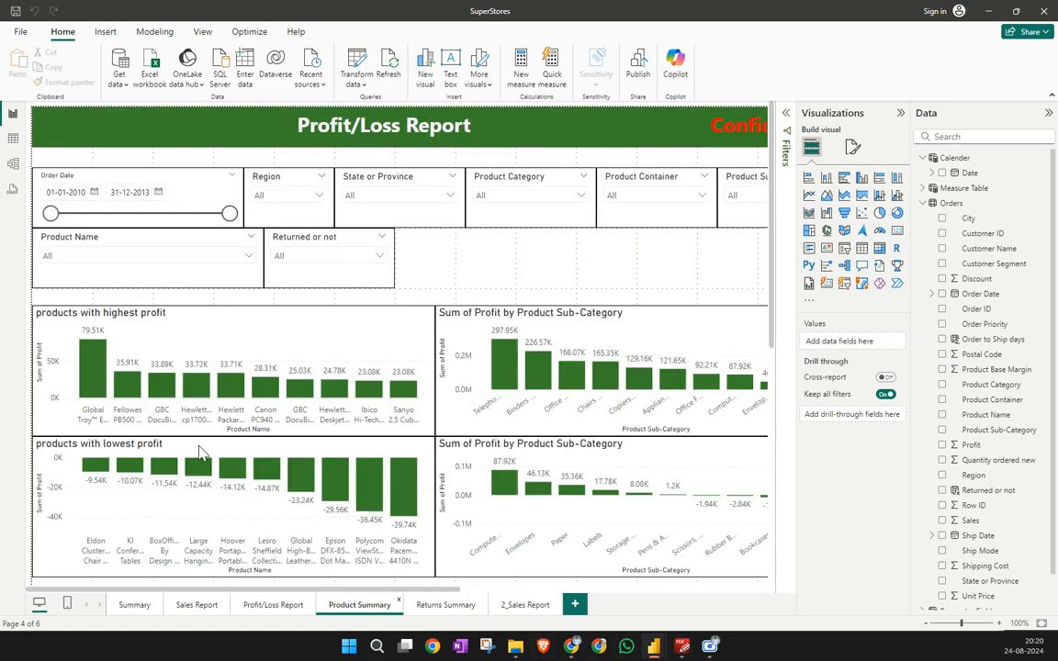
# Inspect the rows of the Returns and Orders tables and collapse the expanded Calender and Measure Table entries
pyautogui.click(13, 137)
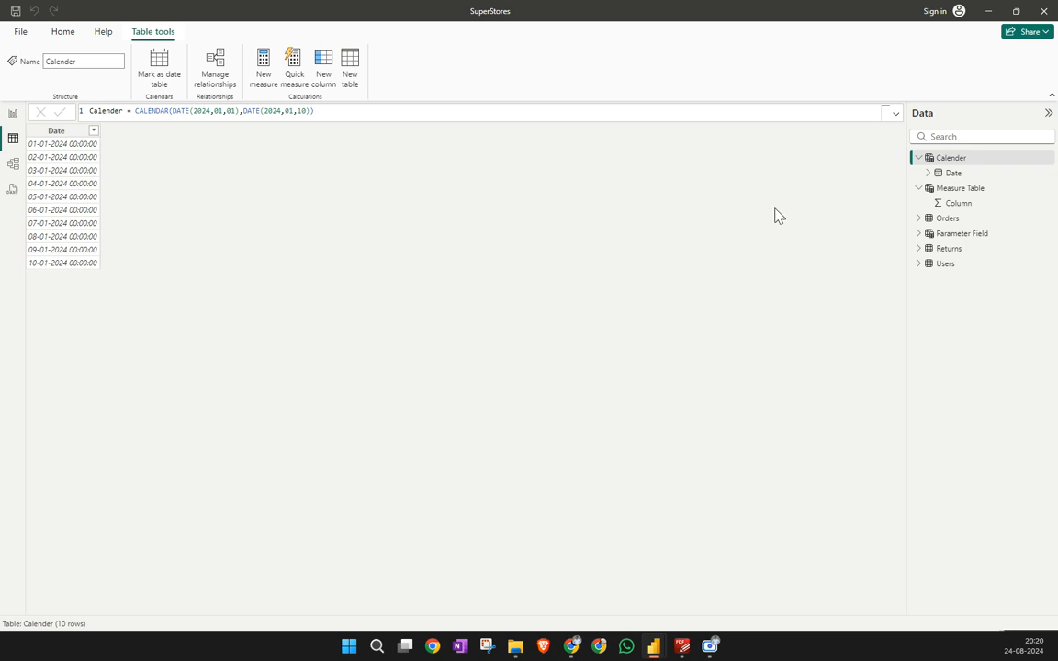
pyautogui.click(919, 158)
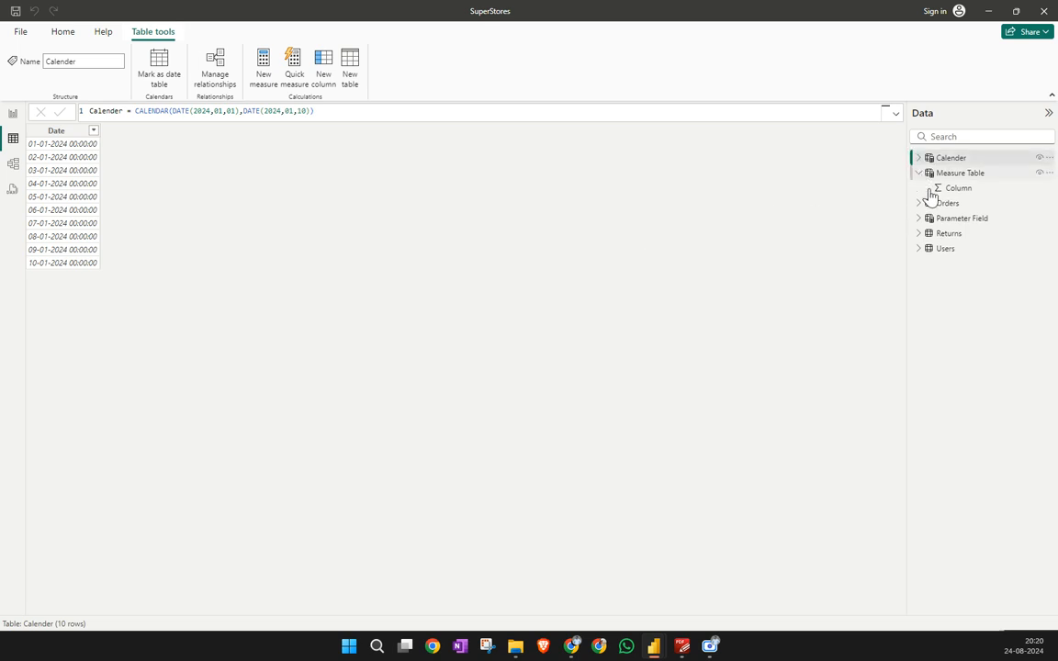
pyautogui.click(949, 233)
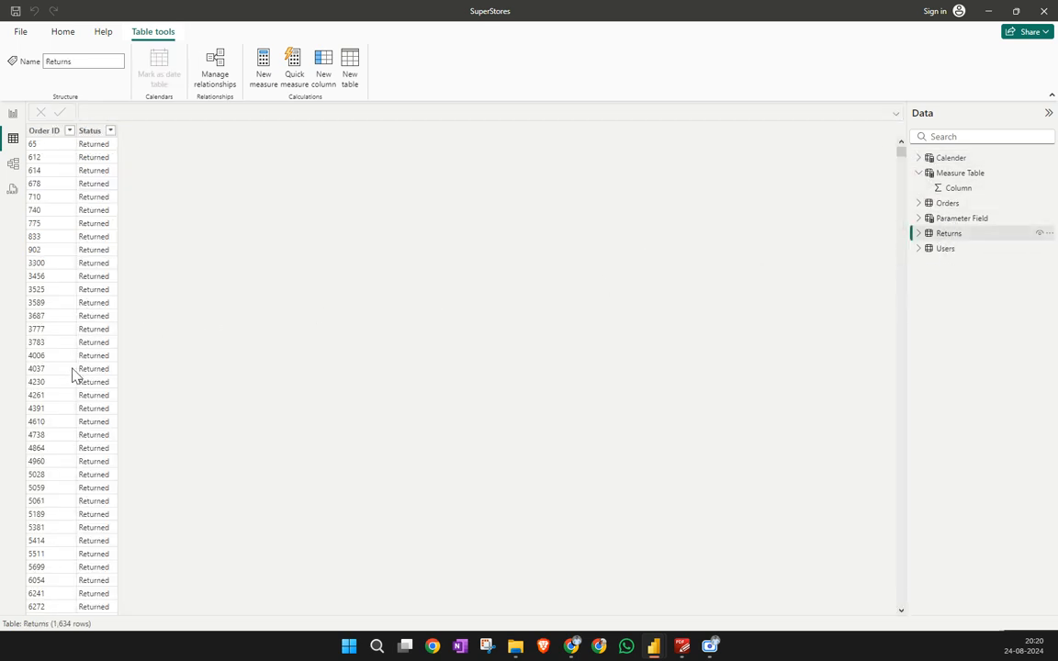
pyautogui.scroll(-6, 91, 551)
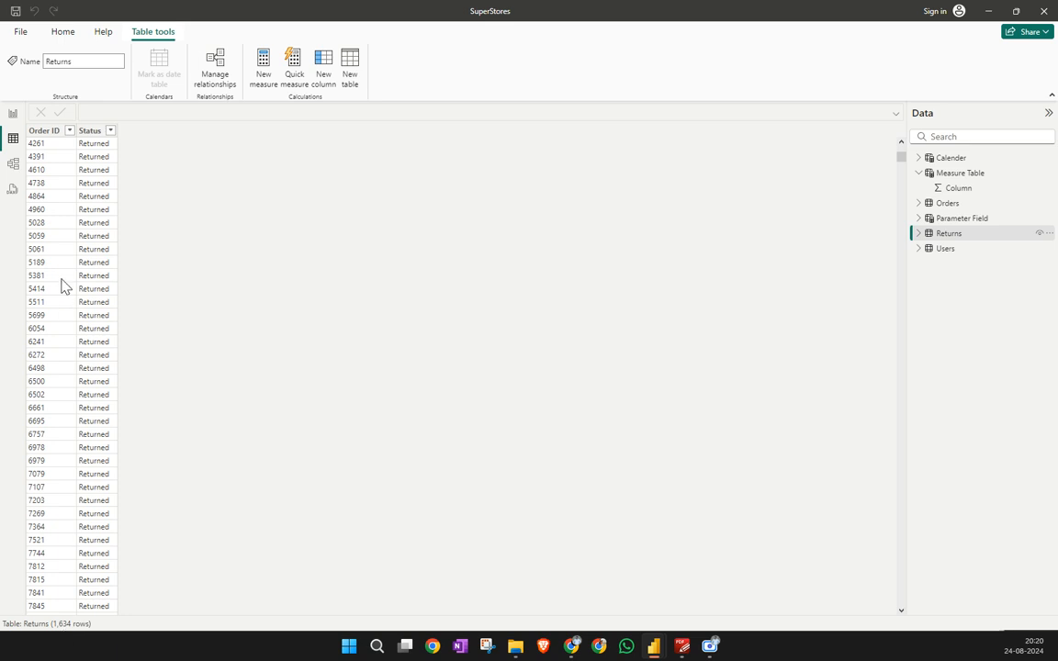
pyautogui.scroll(6, 63, 287)
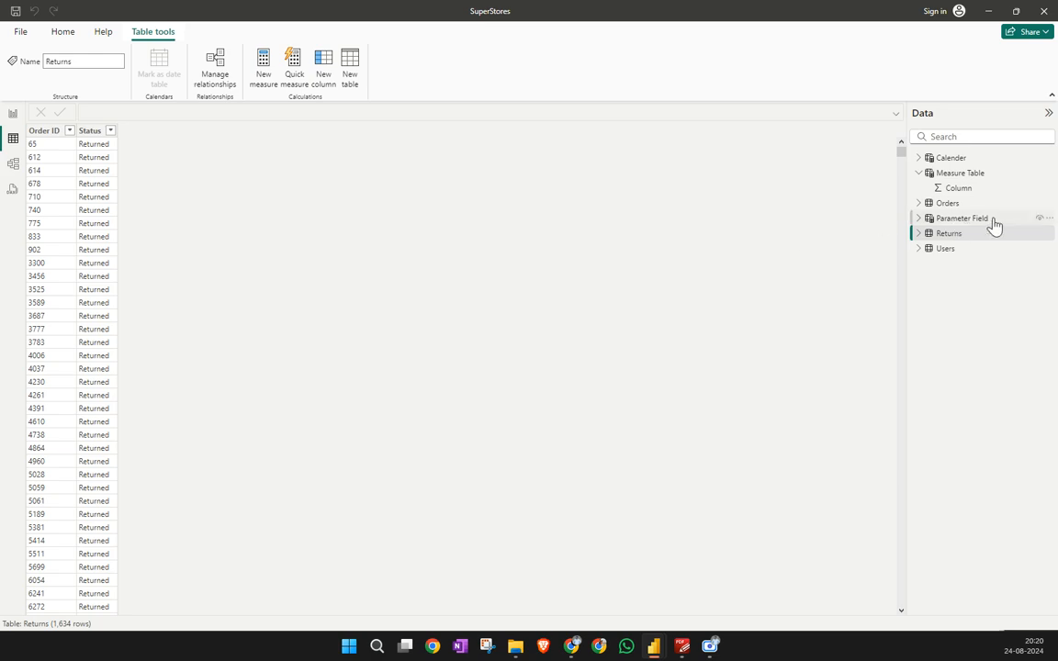
pyautogui.click(959, 205)
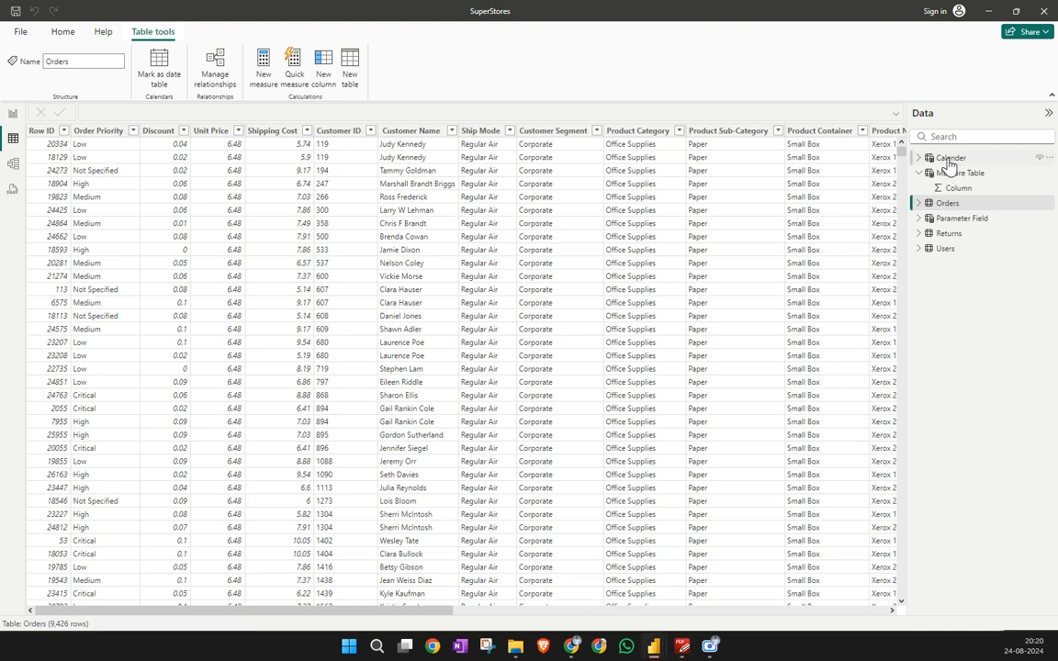
pyautogui.click(919, 174)
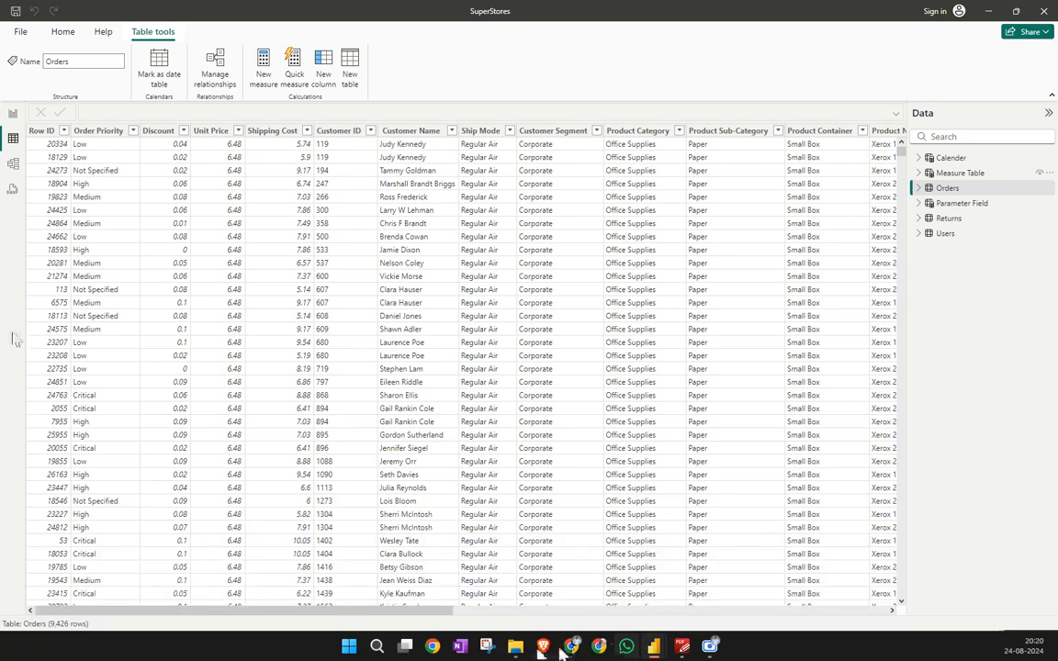
# Switch to Chrome and open the PBI Google Sheets spreadsheet in a new browser tab
pyautogui.moveTo(597, 648)
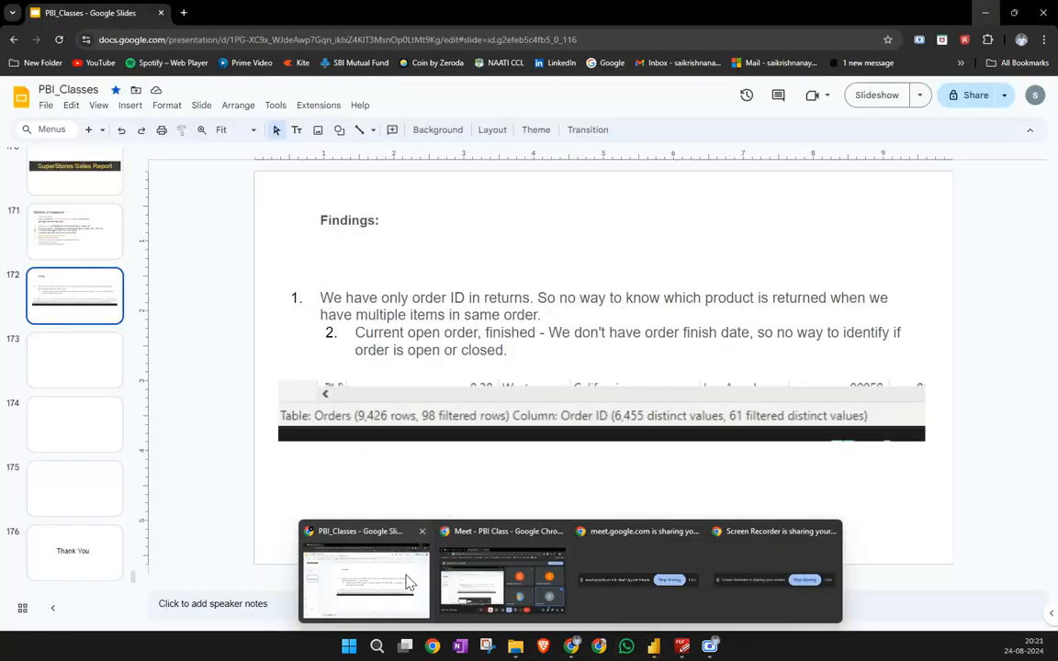
pyautogui.click(406, 583)
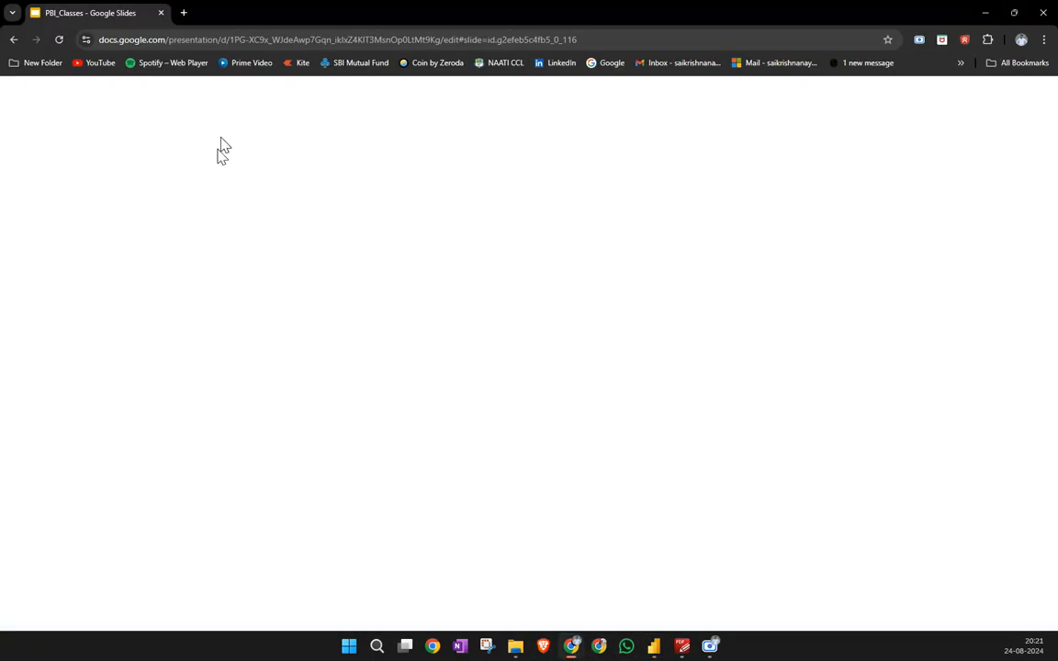
pyautogui.click(183, 12)
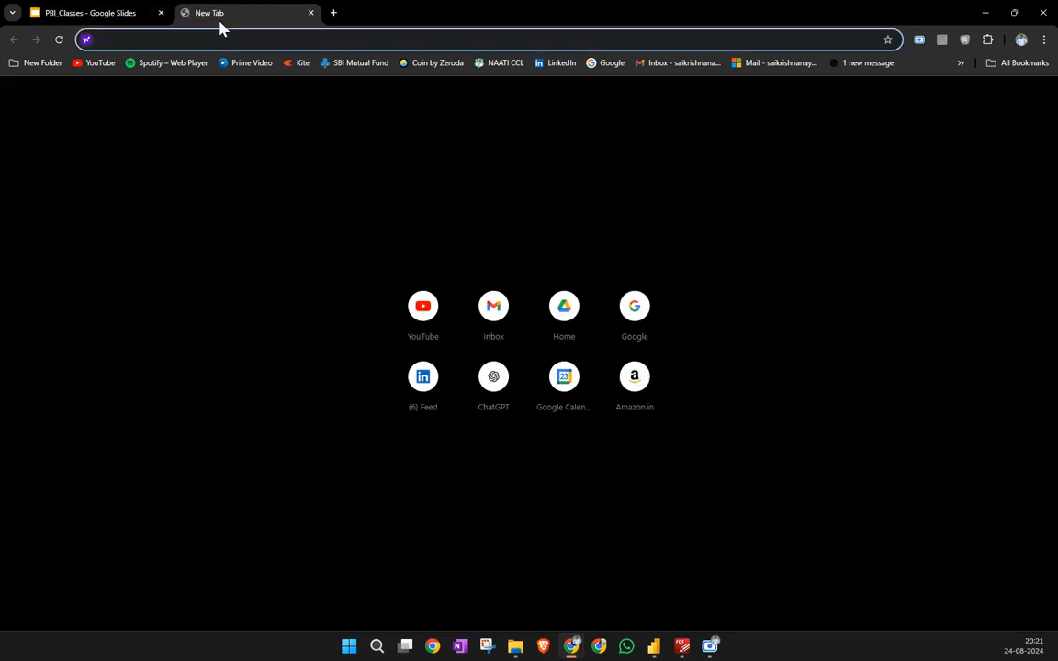
pyautogui.write('sha')
pyautogui.press('BackSpace')
pyautogui.press('BackSpace')
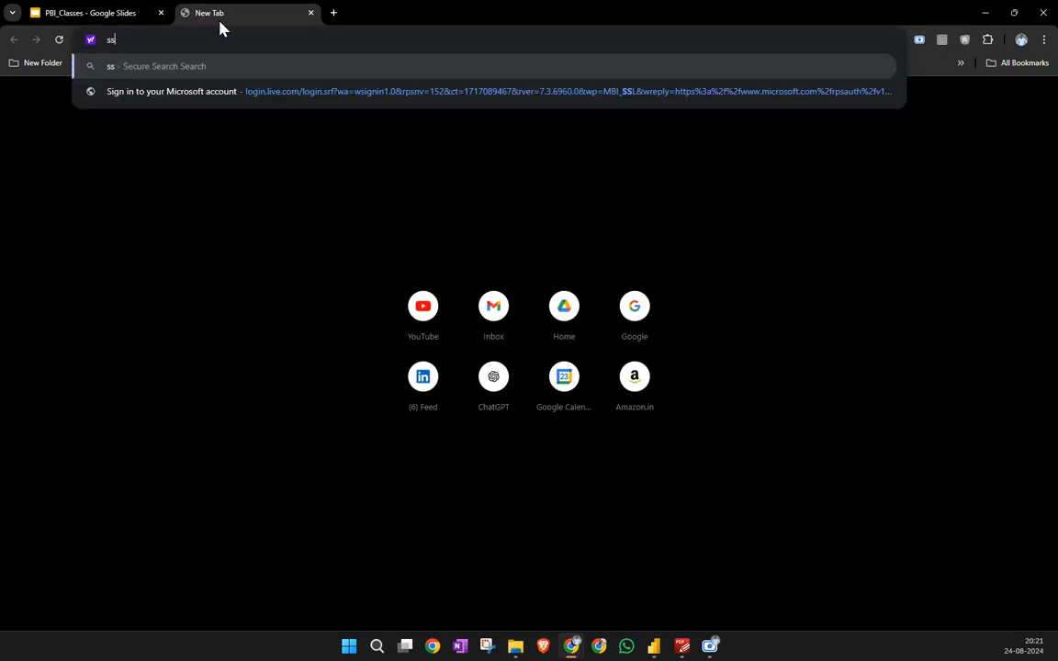
pyautogui.write('pre')
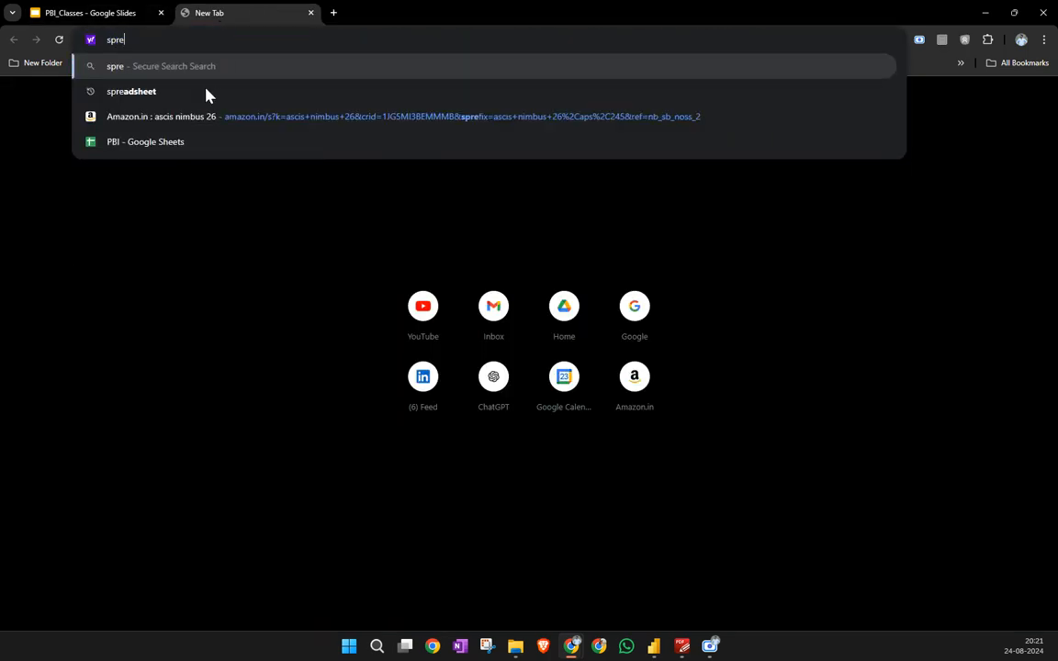
pyautogui.click(168, 152)
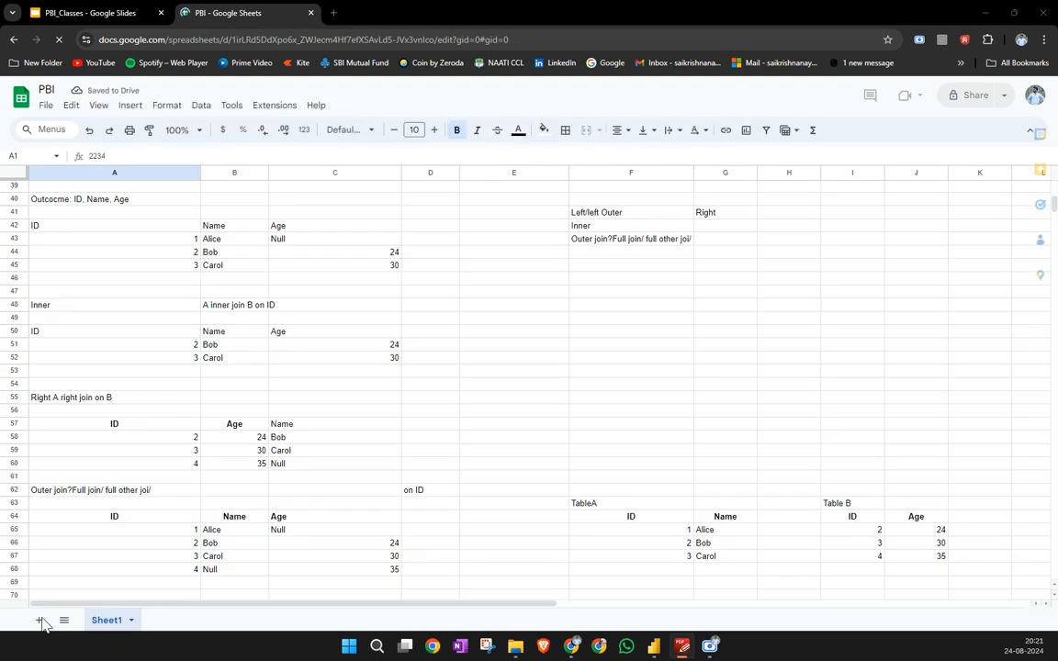
# Add two blank sheets to the PBI spreadsheet and dismiss the pre-built tables suggestions
pyautogui.click(39, 620)
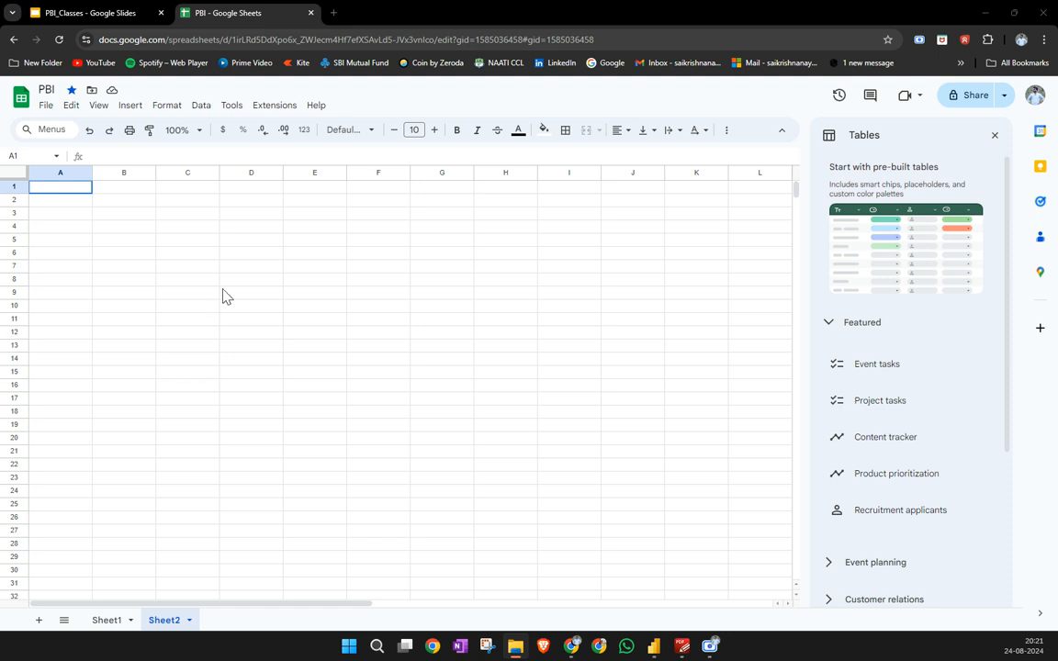
pyautogui.click(245, 270)
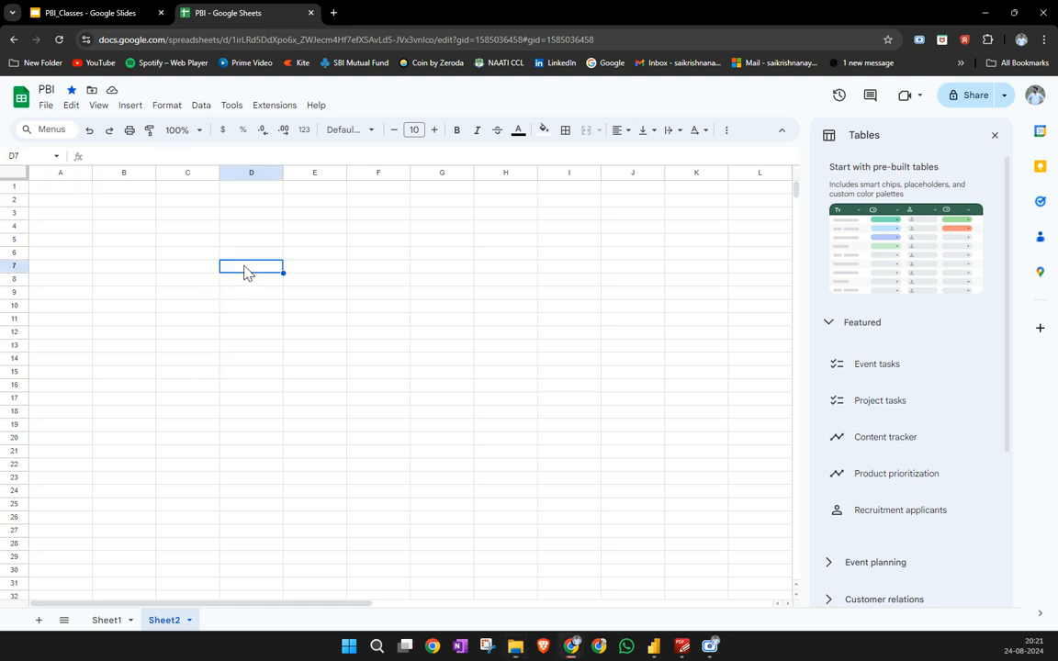
pyautogui.click(994, 135)
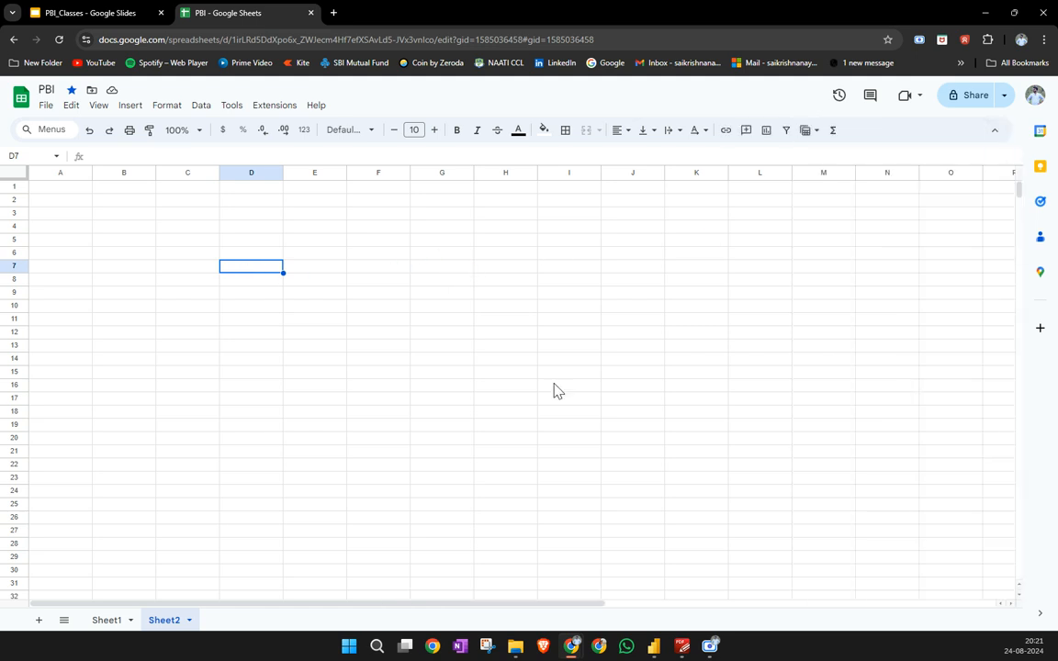
pyautogui.click(40, 621)
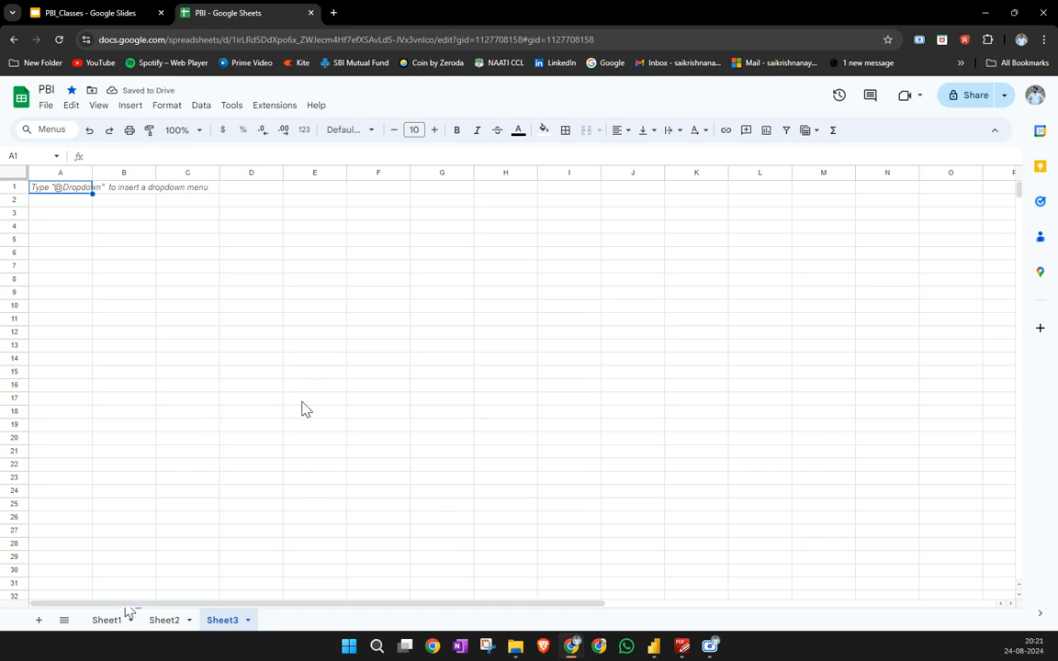
pyautogui.click(61, 217)
pyautogui.click(63, 204)
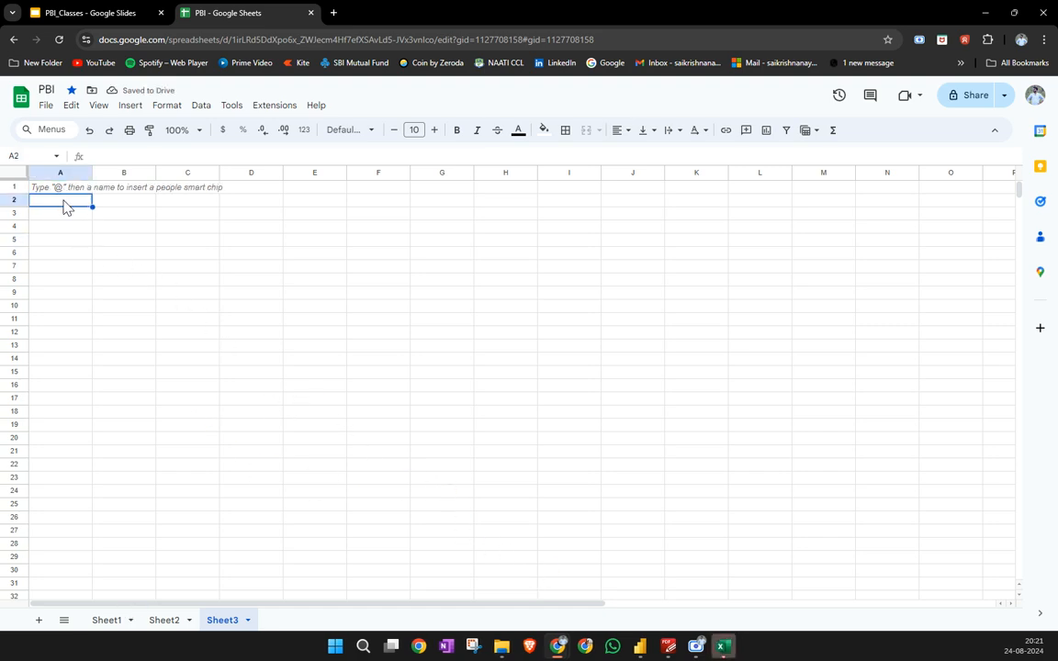
# Copy the Returns sheet's Order ID and Status data from the Sample Superstore Excel workbook into the newest blank sheet, starting at cell A1
pyautogui.click(722, 645)
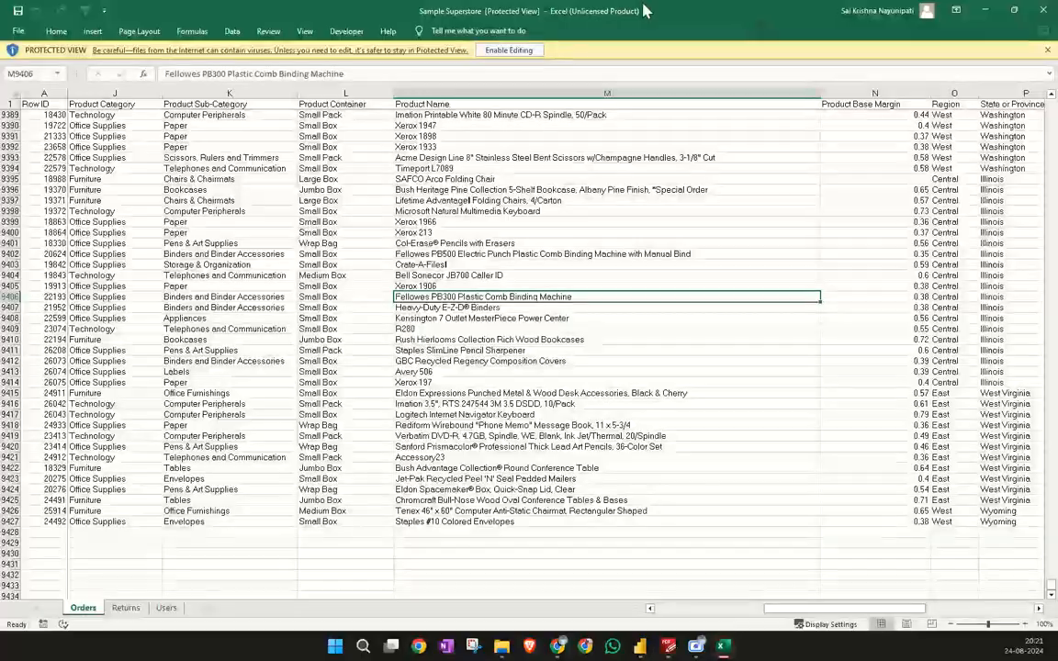
pyautogui.moveTo(618, 19); pyautogui.dragTo(147, 158)
pyautogui.click(483, 158)
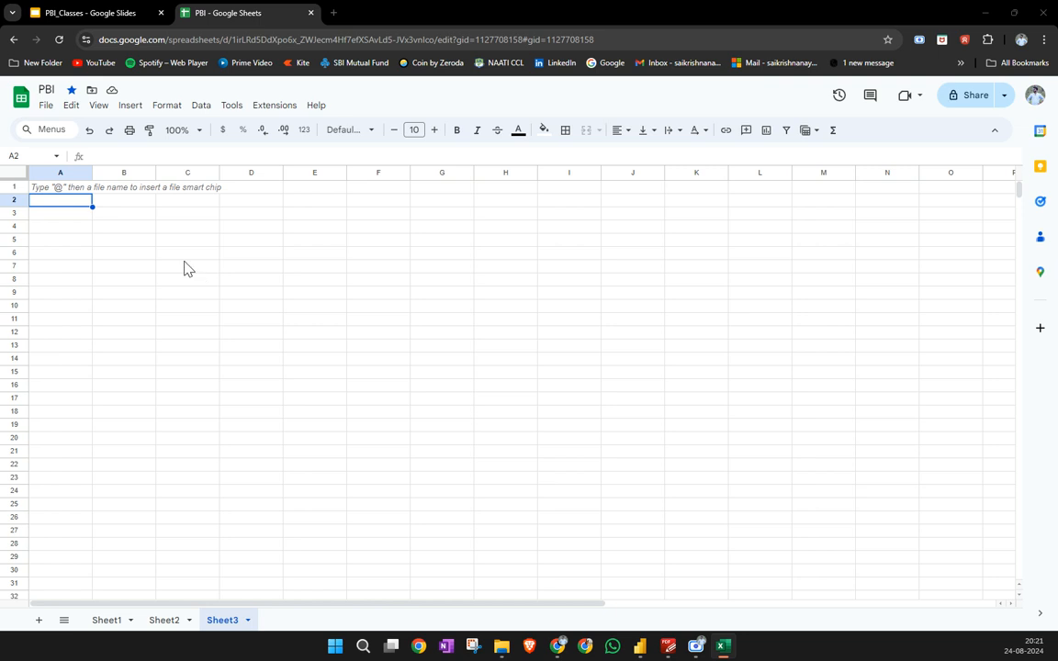
pyautogui.click(59, 187)
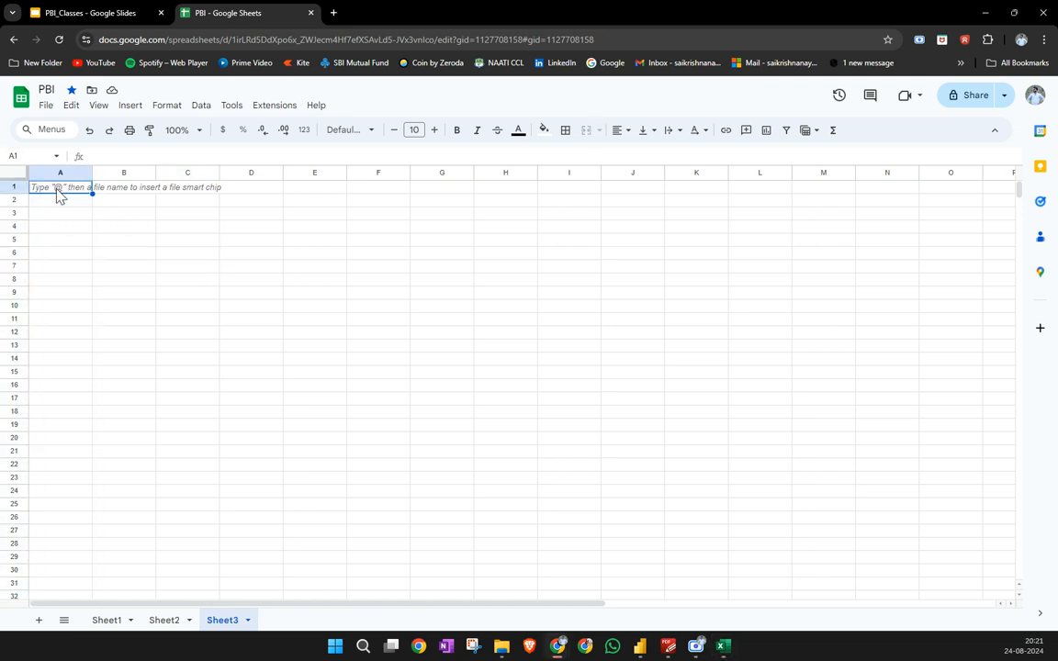
pyautogui.click(721, 645)
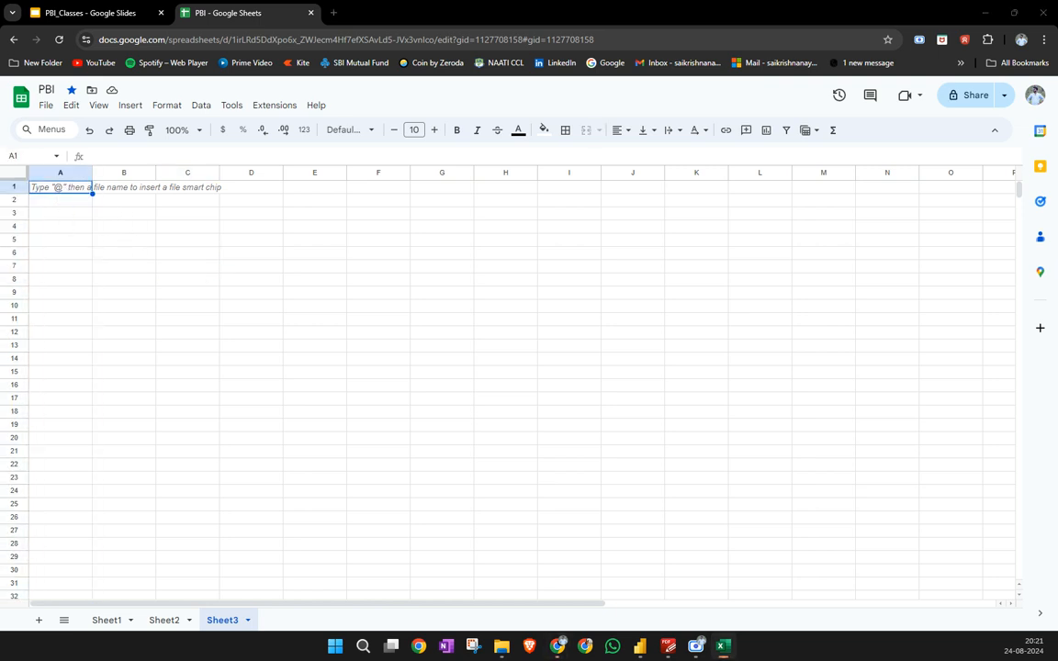
pyautogui.click(66, 190)
pyautogui.hotkey('ctrl', 'v')
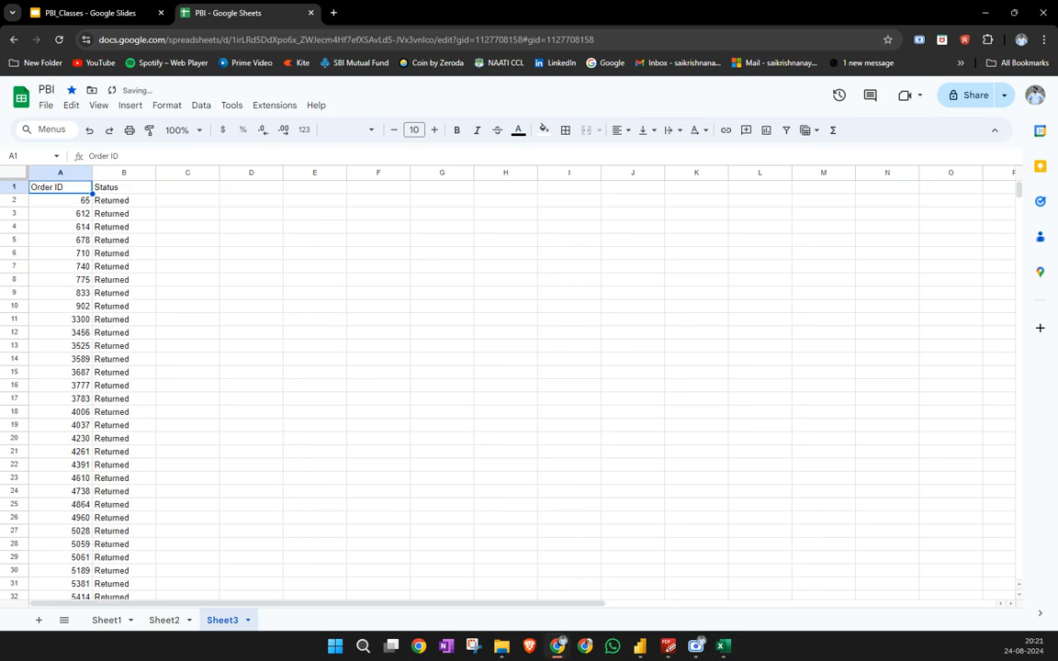
pyautogui.click(205, 280)
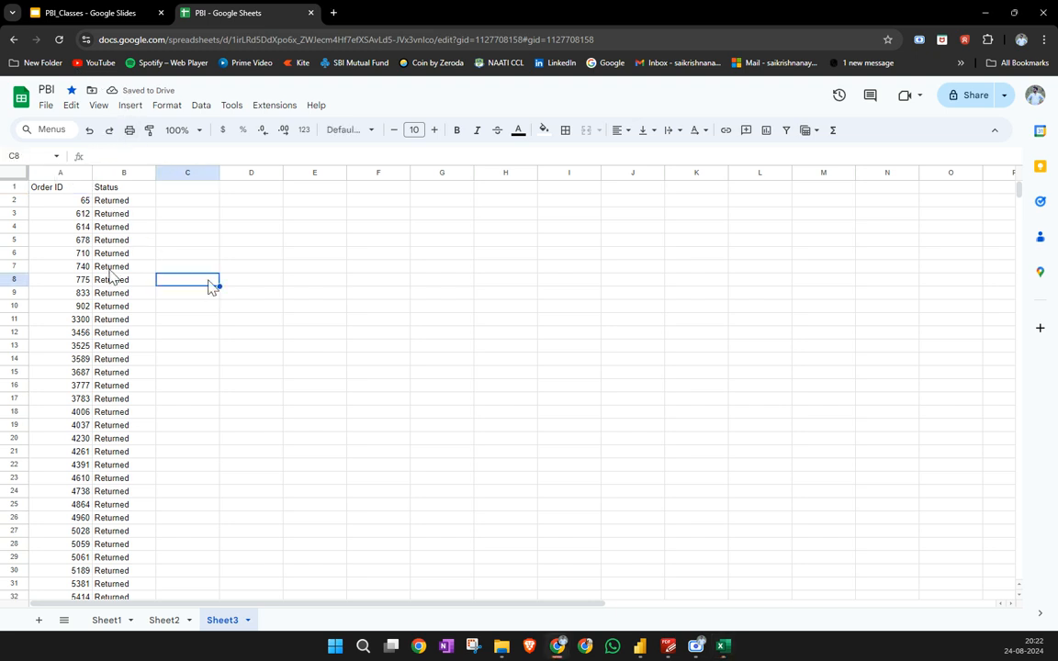
pyautogui.click(73, 269)
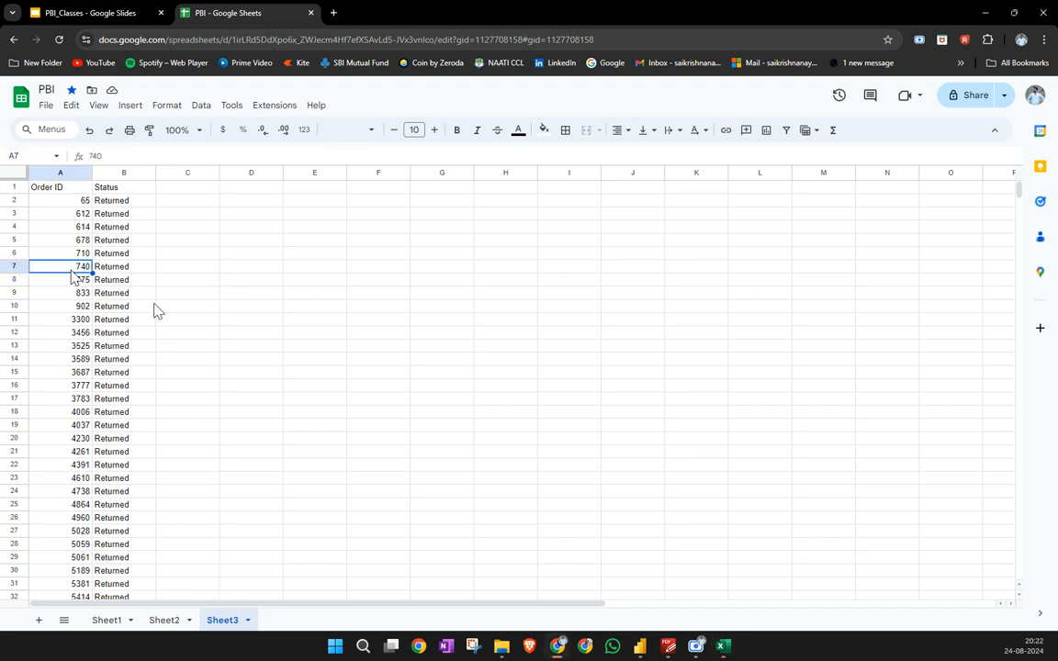
# Try to paste the Orders data from the Sample Superstore workbook into Sheet2 at cell A1, and wait for the unresponsive page
pyautogui.click(124, 293)
pyautogui.scroll(-3, 236, 301)
pyautogui.scroll(3, 239, 301)
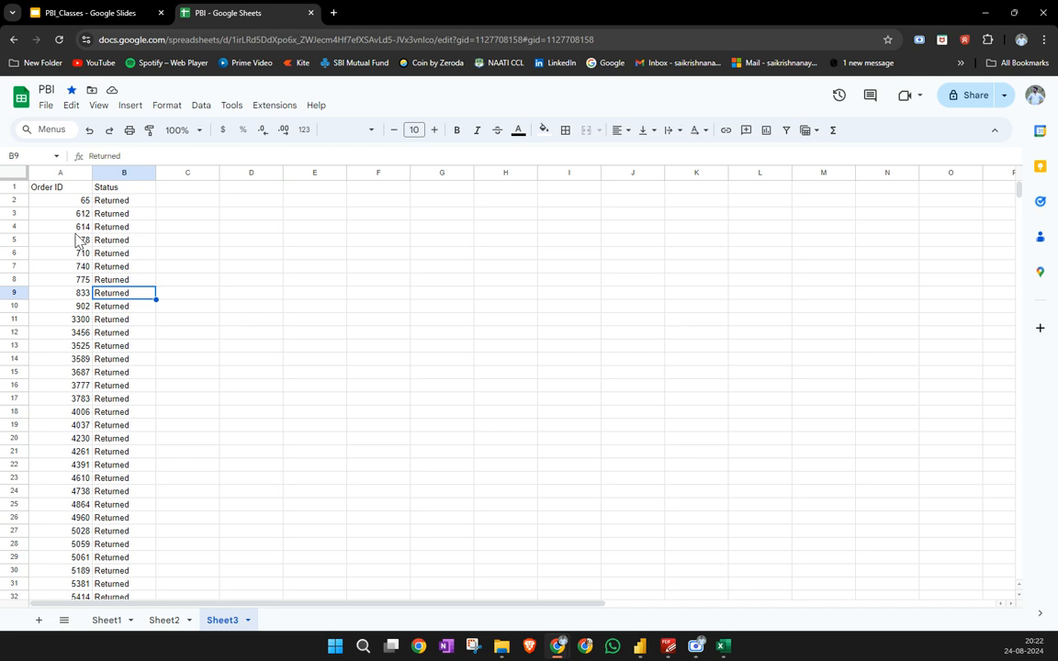
pyautogui.click(722, 646)
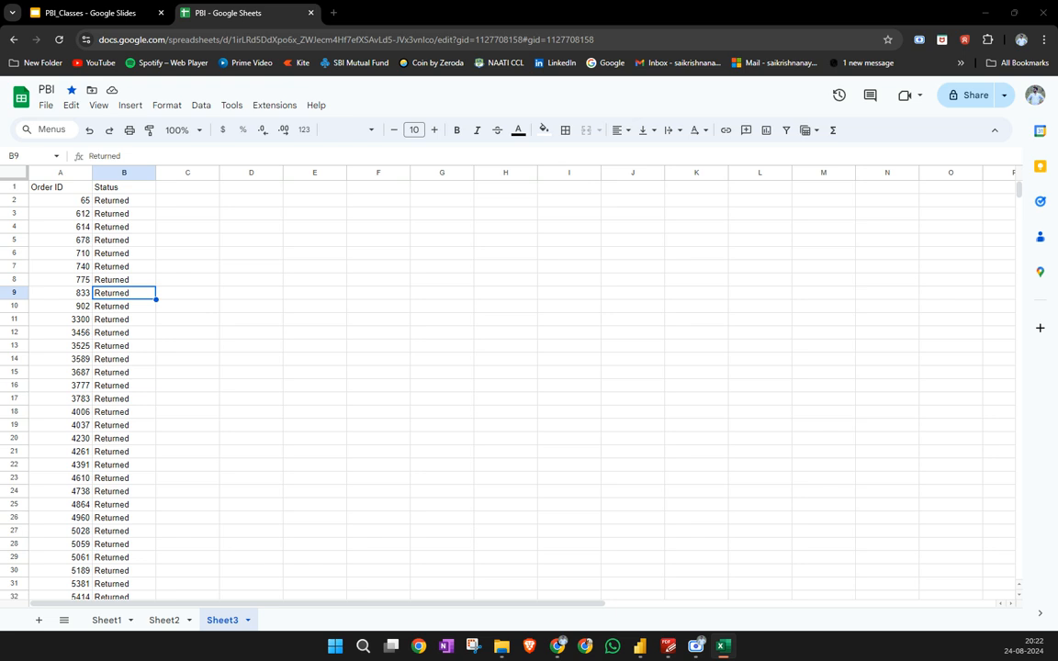
pyautogui.click(165, 620)
pyautogui.click(56, 188)
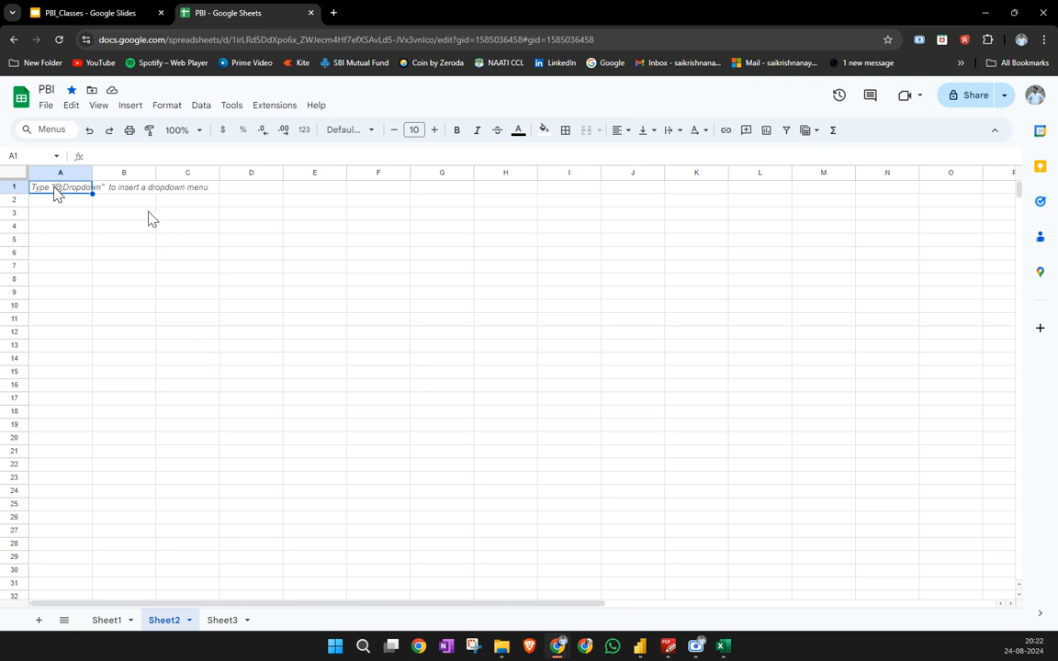
pyautogui.click(63, 188)
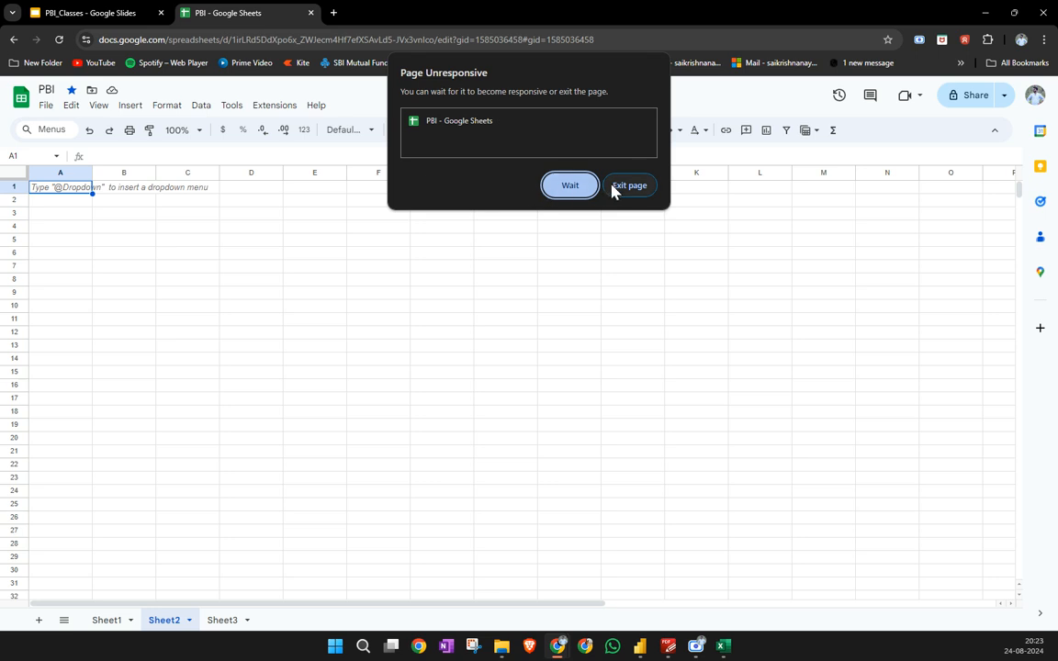
pyautogui.click(569, 184)
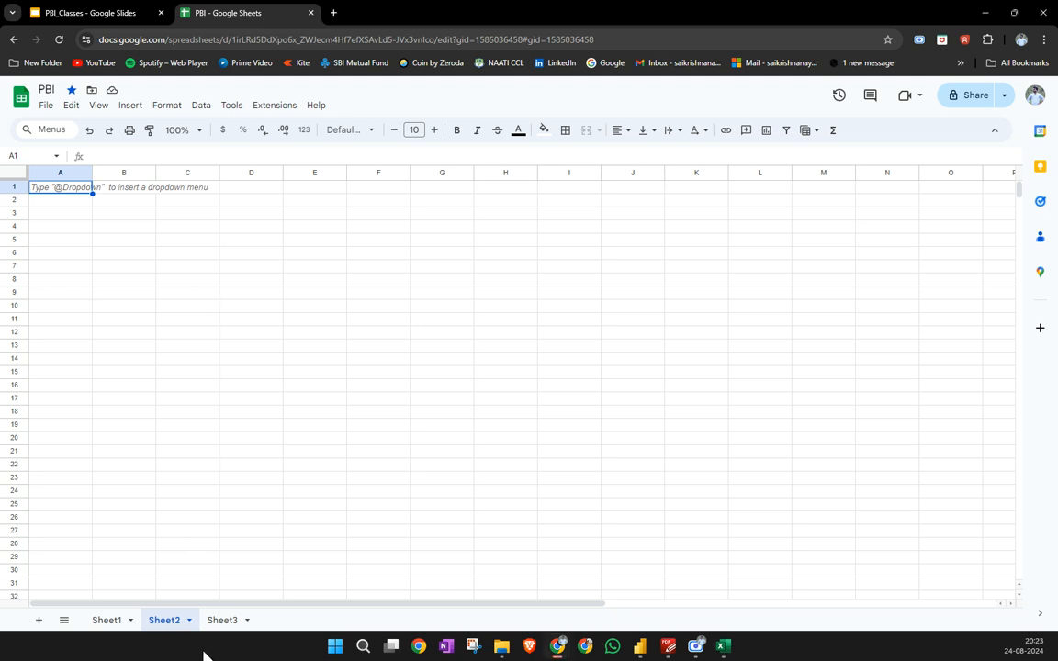
# Open a new browser tab and reload the unresponsive PBI Google Sheets spreadsheet
pyautogui.click(721, 646)
pyautogui.click(165, 619)
pyautogui.hotkey('ctrl', 't')
pyautogui.click(269, 14)
pyautogui.click(367, 15)
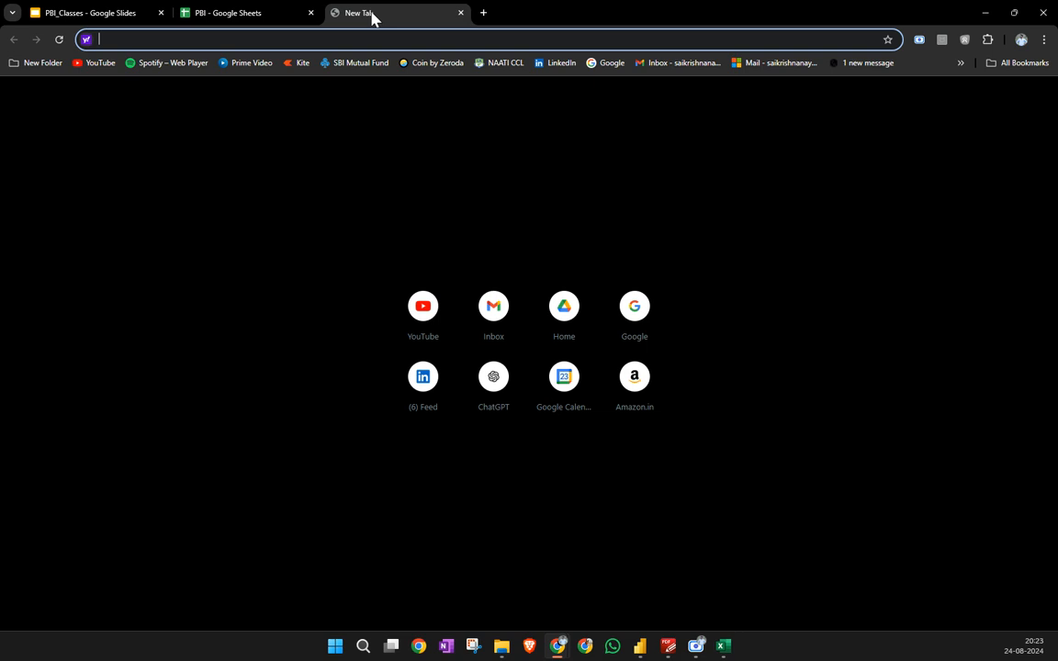
pyautogui.click(307, 16)
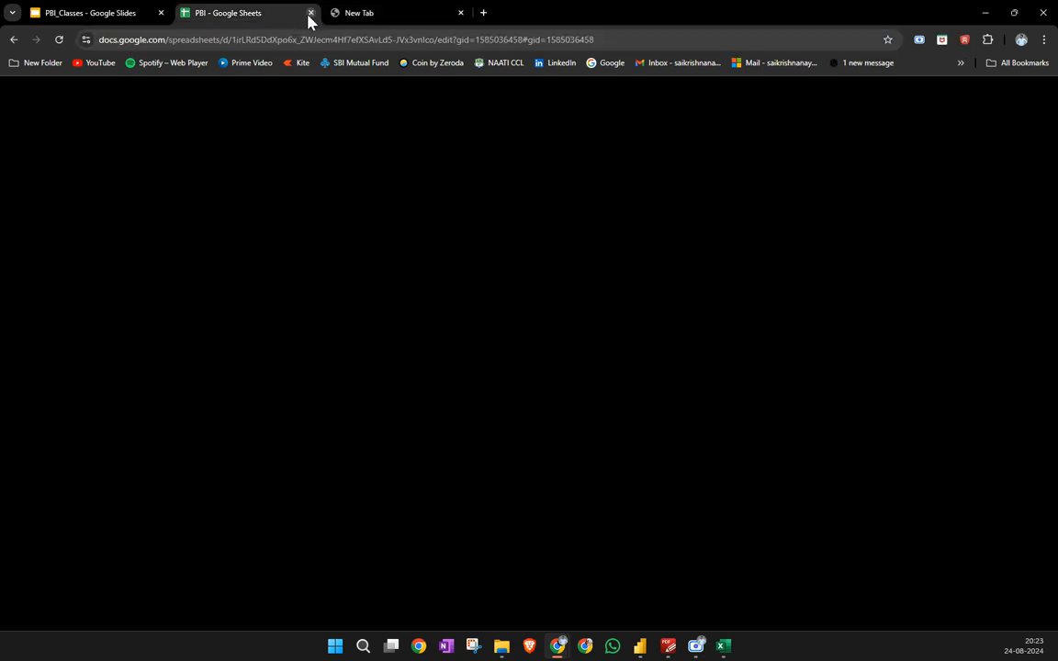
pyautogui.click(59, 39)
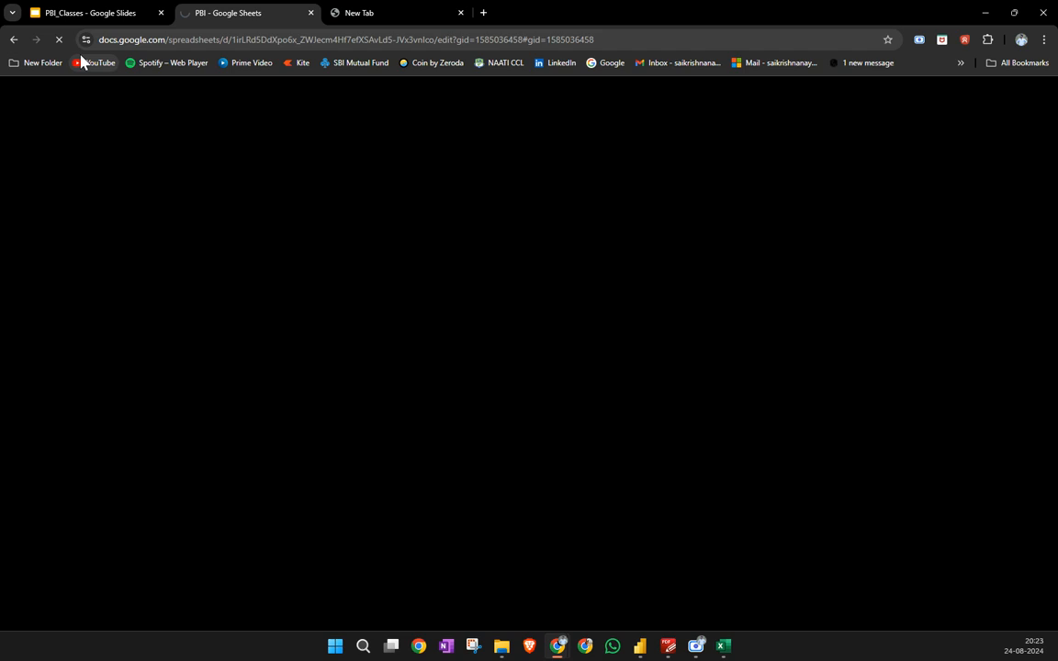
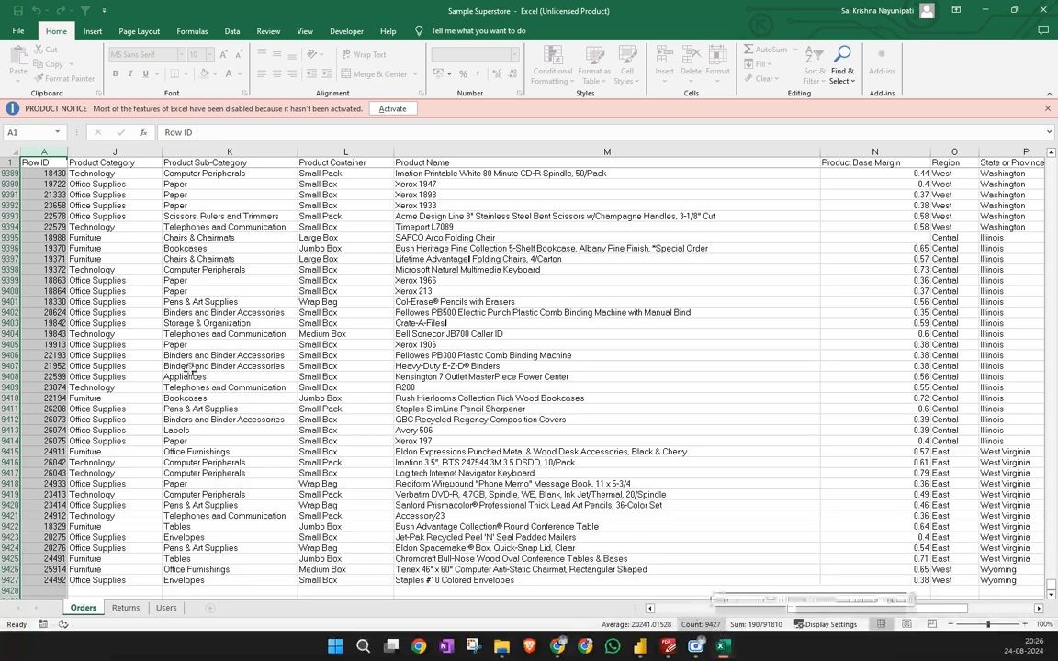
# Examine the Orders rows and the Returns sheet's Order ID and Status columns in the Sample Superstore Excel workbook
pyautogui.click(101, 303)
pyautogui.scroll(3, 100, 303)
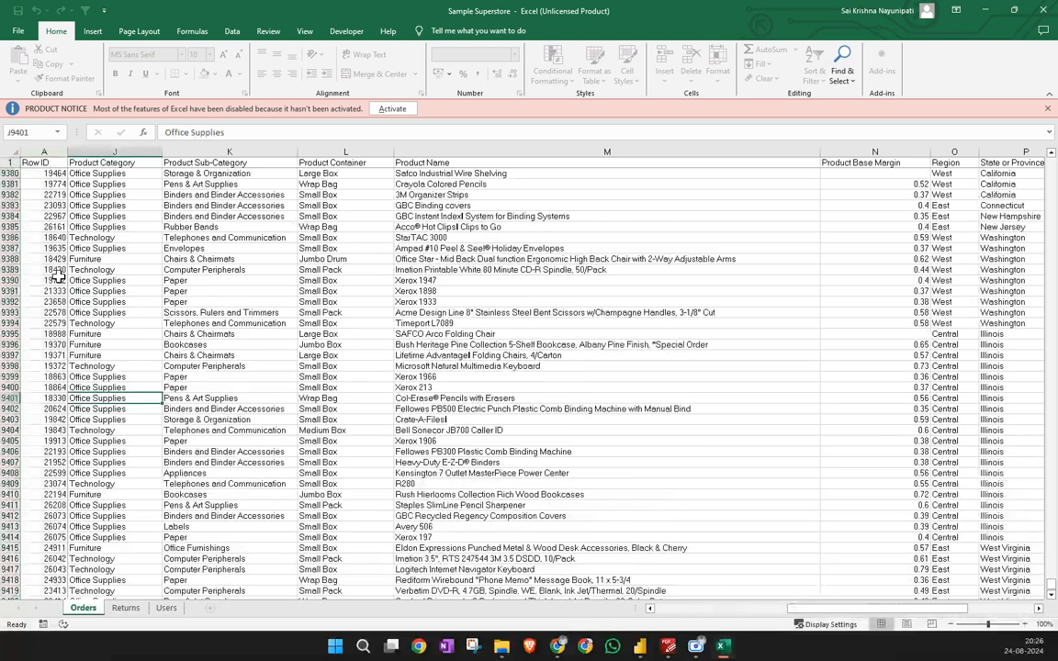
pyautogui.scroll(1, 129, 253)
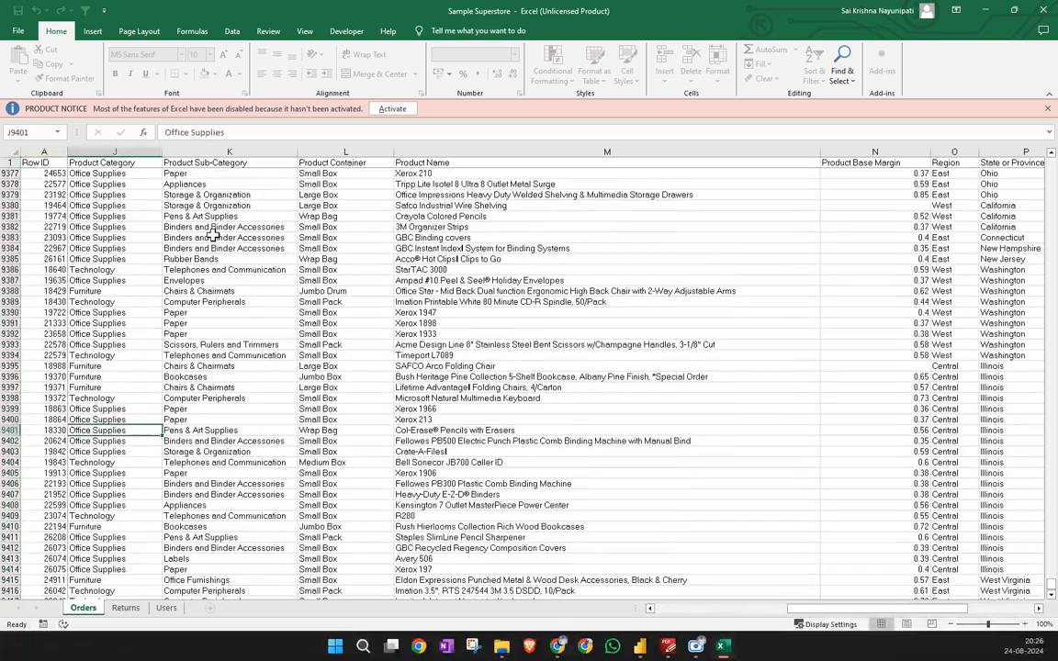
pyautogui.click(126, 608)
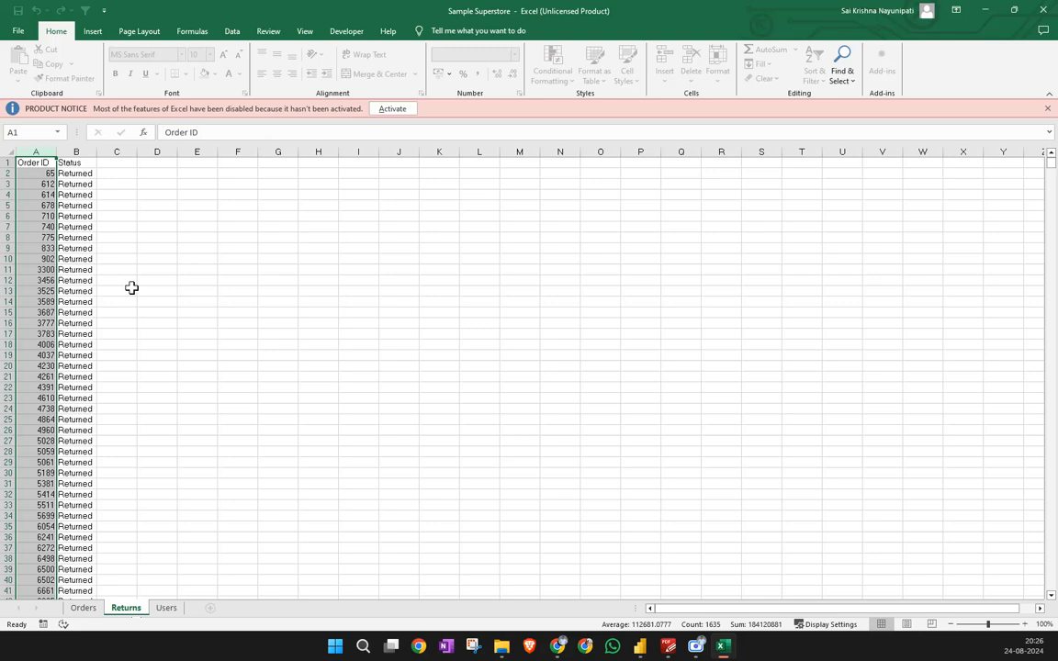
pyautogui.click(183, 272)
pyautogui.click(130, 258)
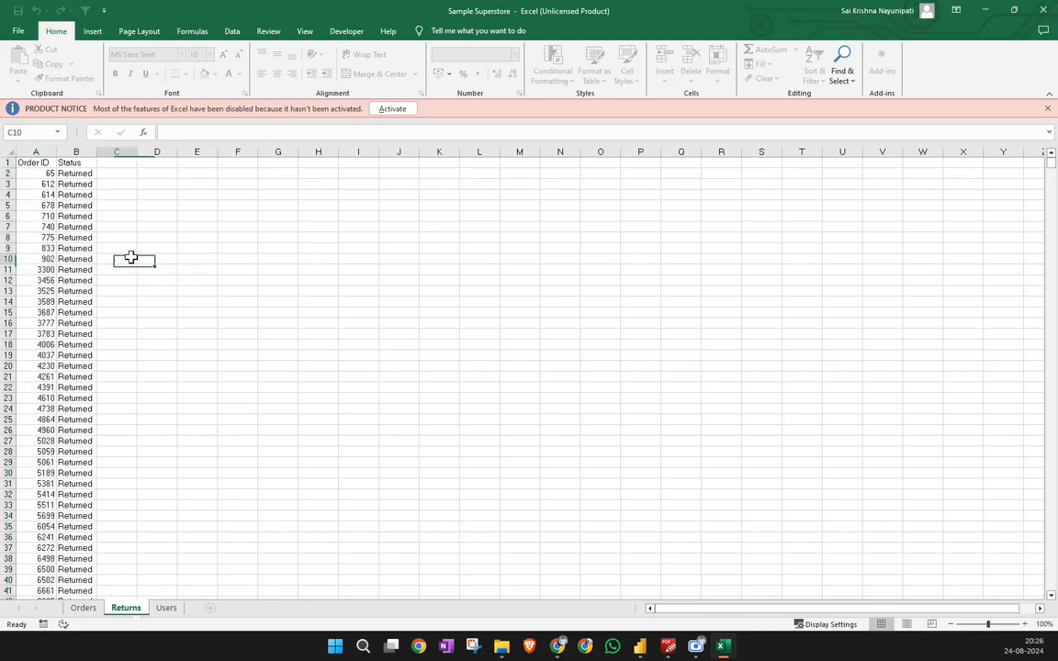
pyautogui.click(133, 217)
pyautogui.click(46, 173)
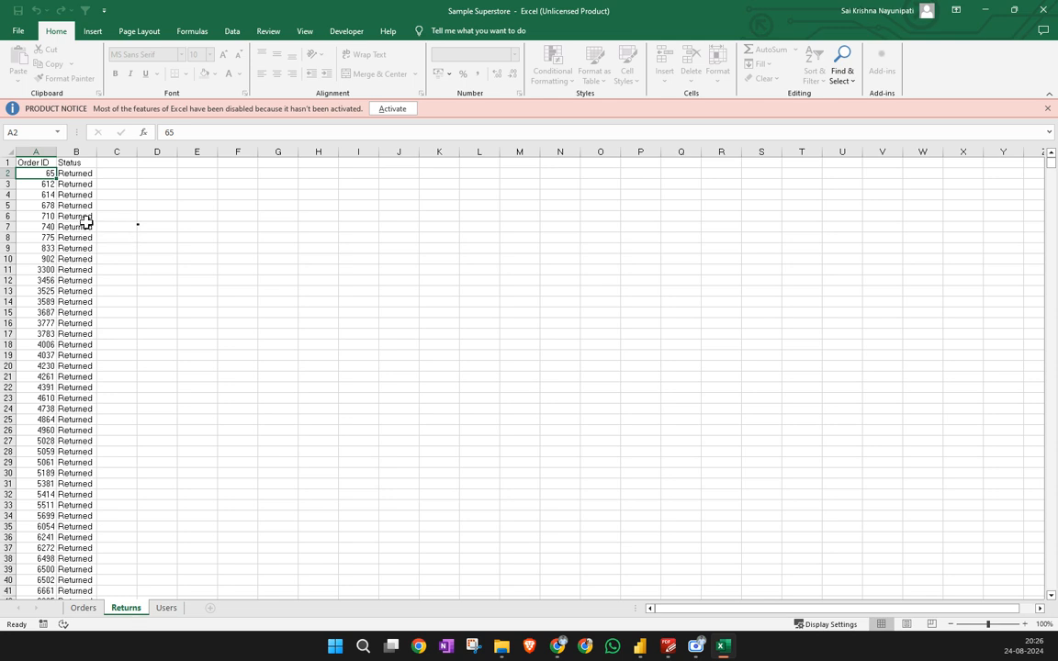
pyautogui.click(46, 205)
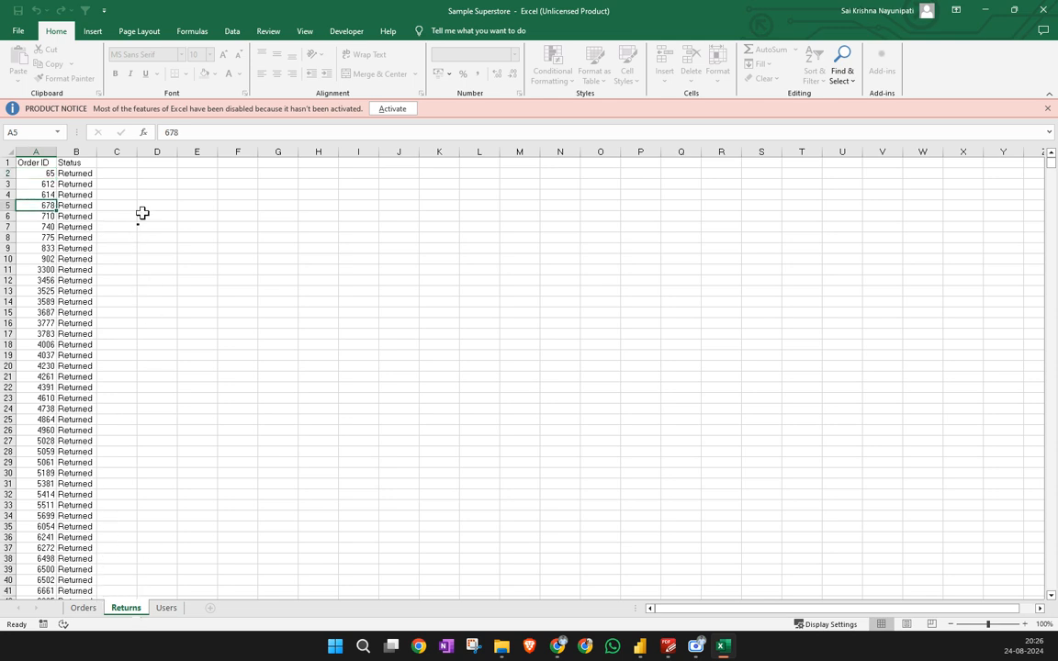
pyautogui.click(127, 177)
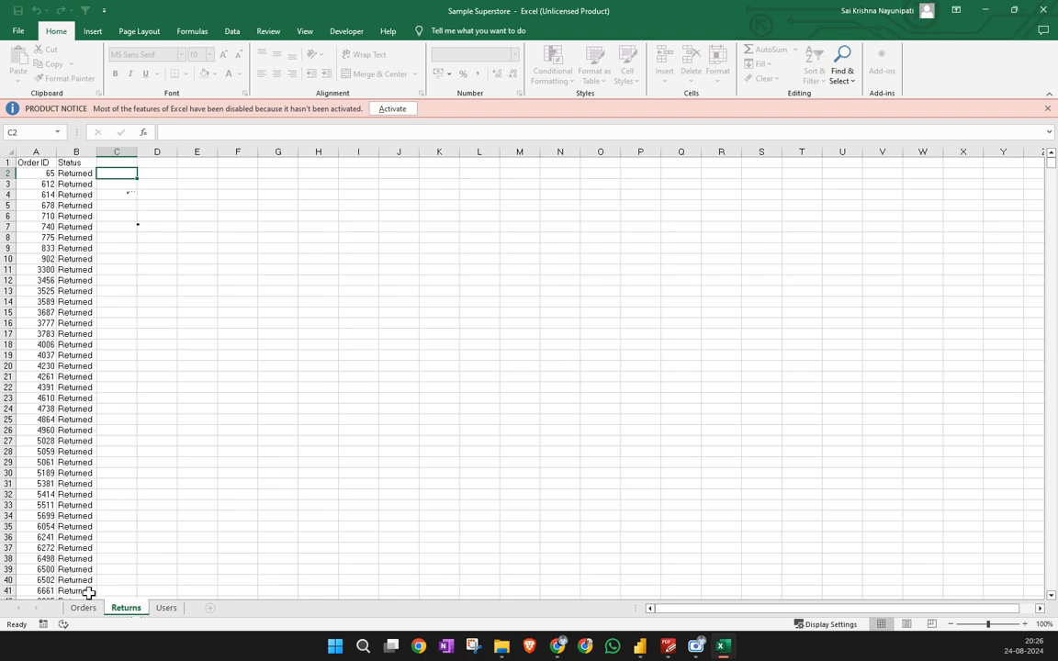
pyautogui.click(83, 608)
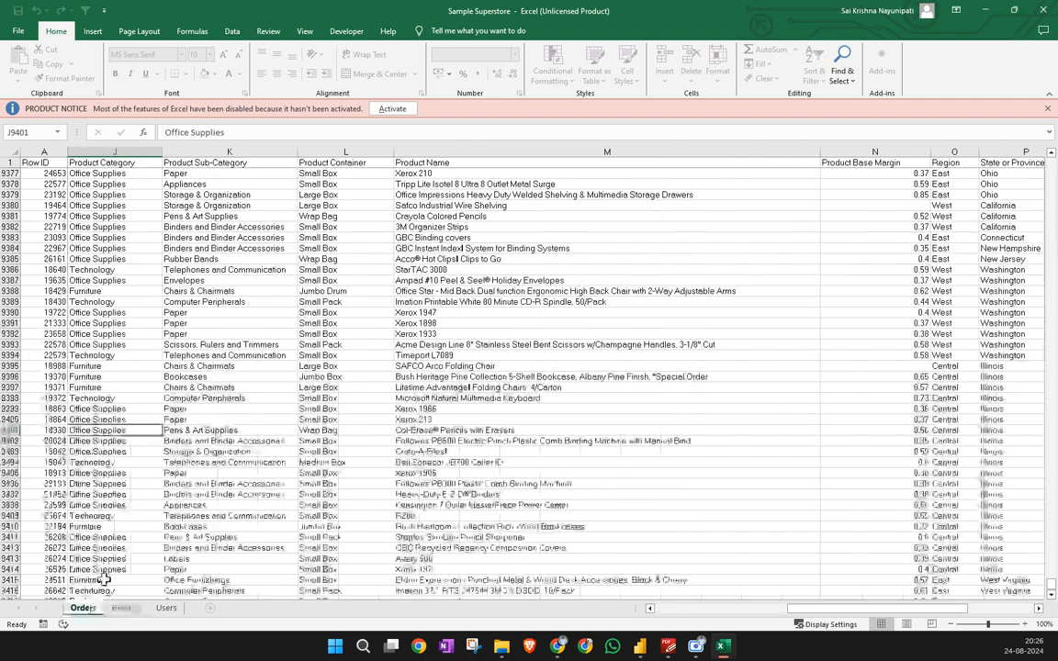
# Switch to Power BI and examine the Order Date slicer on the Product Summary report page
pyautogui.click(640, 651)
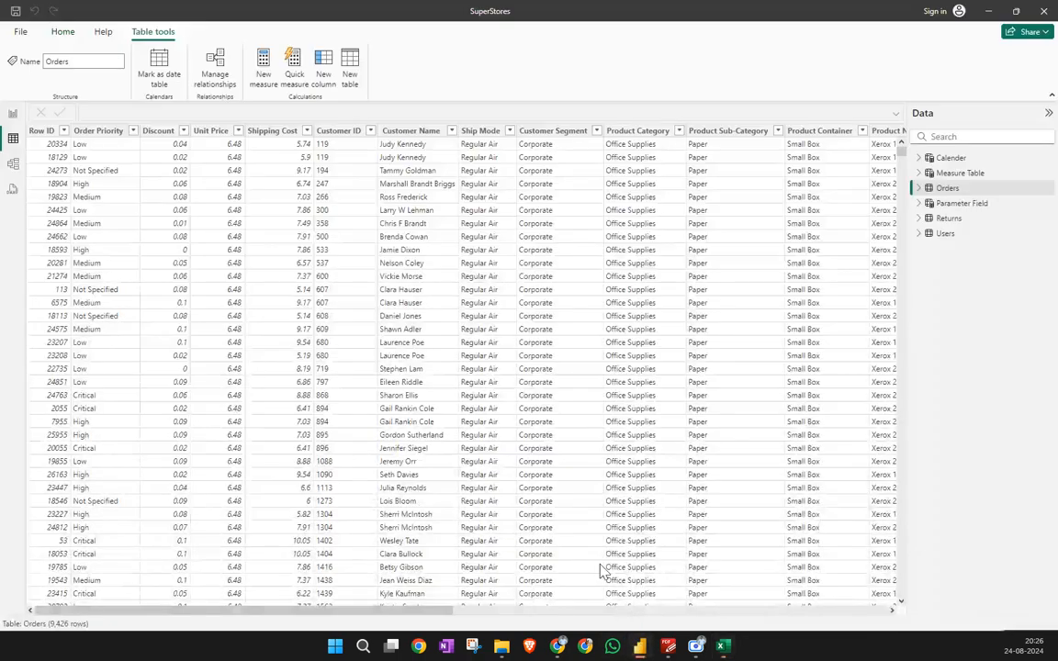
pyautogui.click(15, 125)
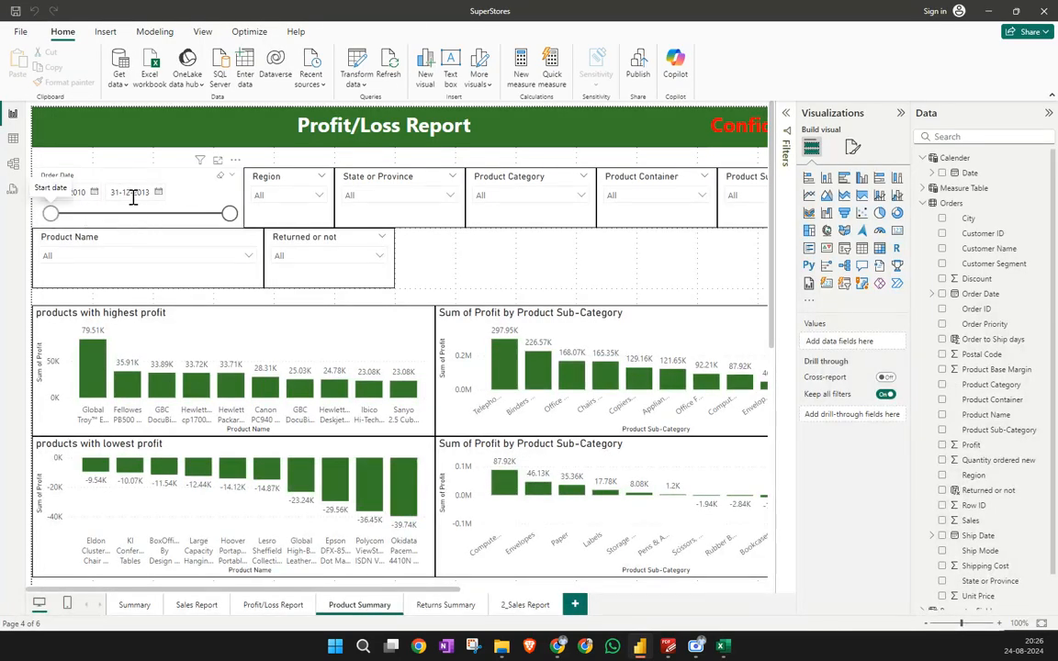
pyautogui.click(134, 198)
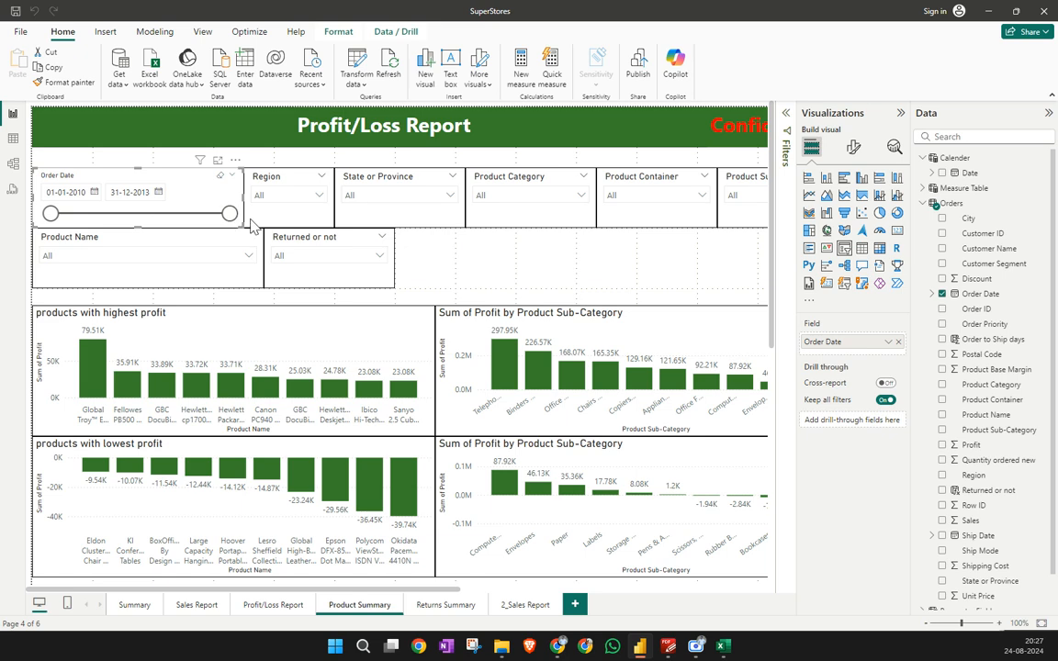
pyautogui.click(459, 273)
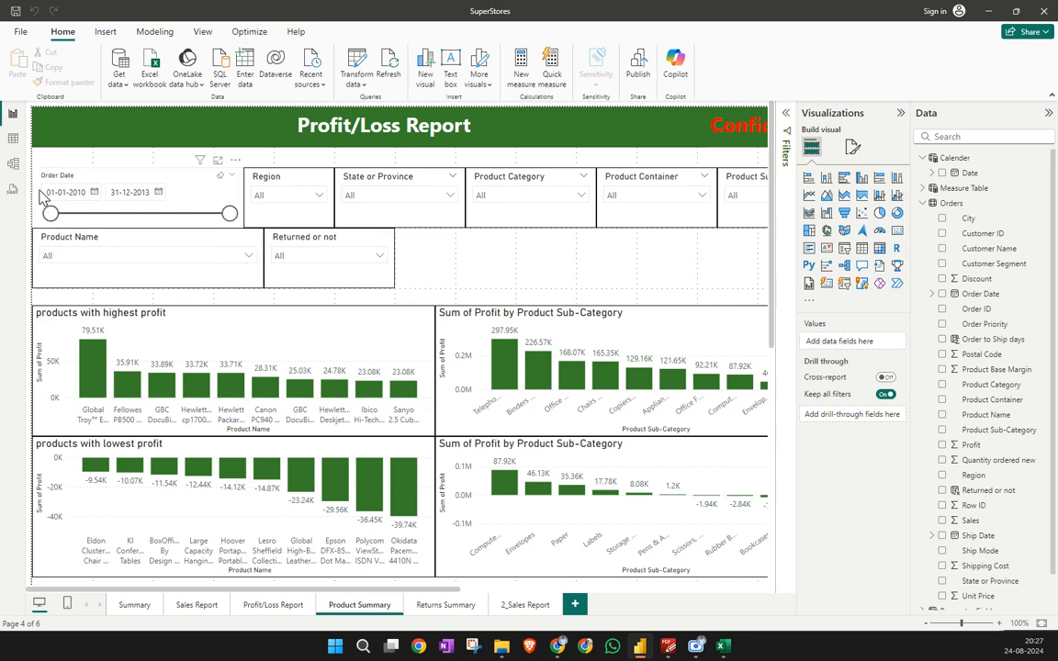
# Examine the Returns table's Order ID filter values and the Orders table's columns across to Ship Date in the table view
pyautogui.click(13, 139)
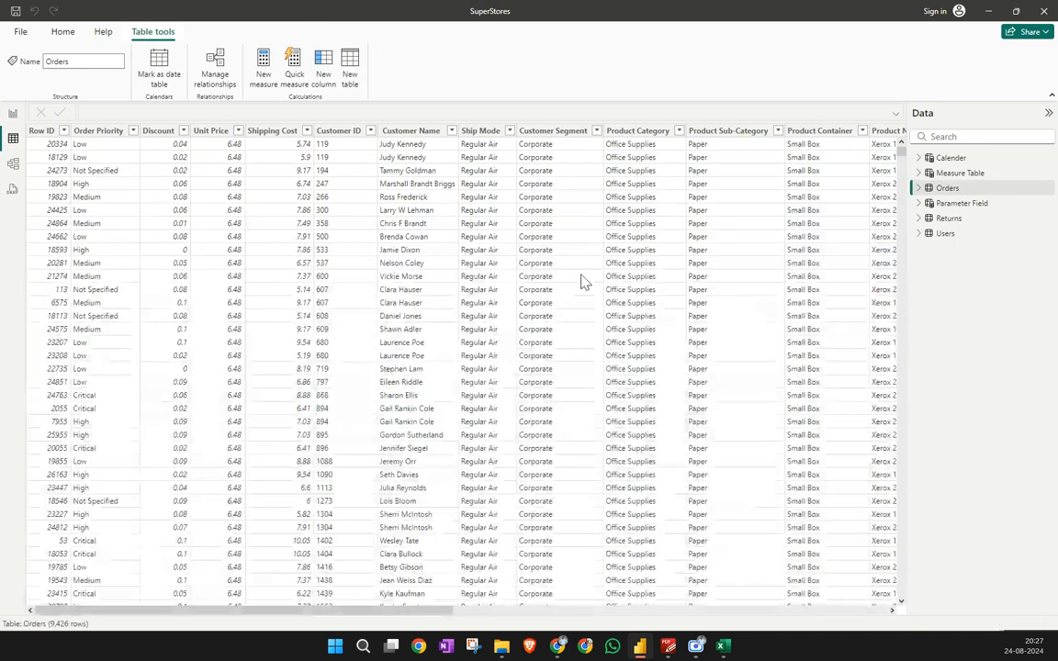
pyautogui.click(948, 220)
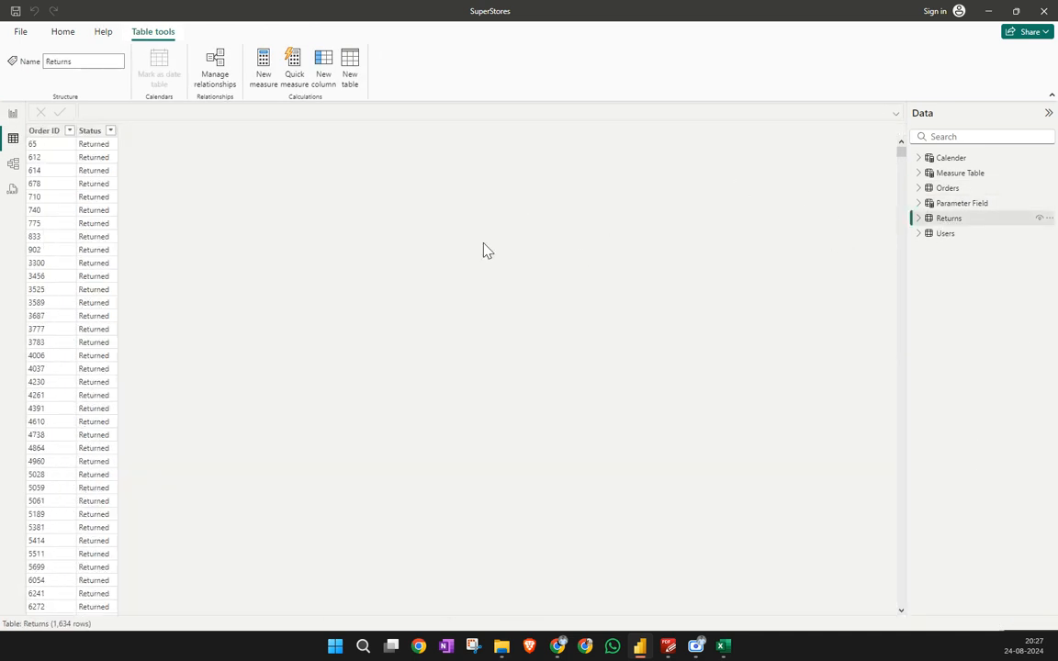
pyautogui.click(68, 131)
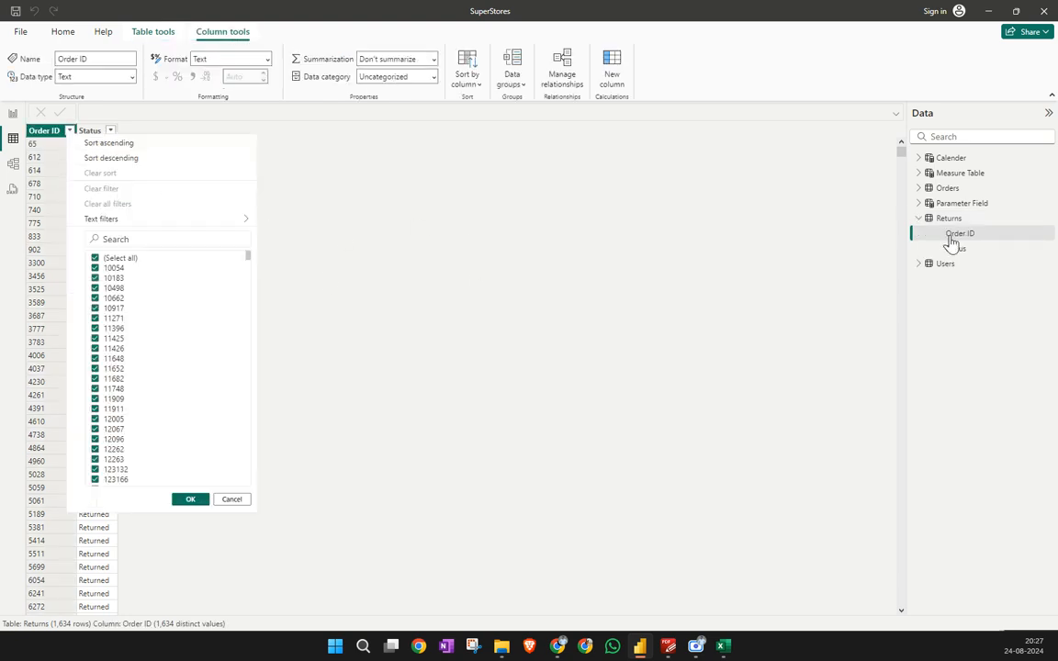
pyautogui.click(947, 188)
pyautogui.click(947, 189)
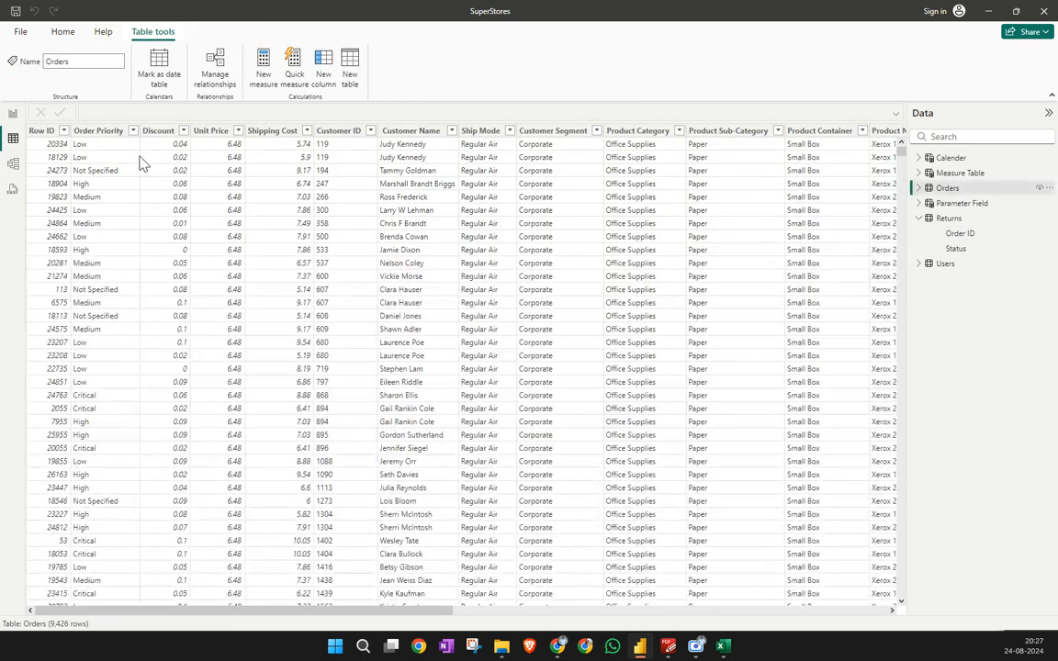
pyautogui.moveTo(338, 614); pyautogui.dragTo(425, 617)
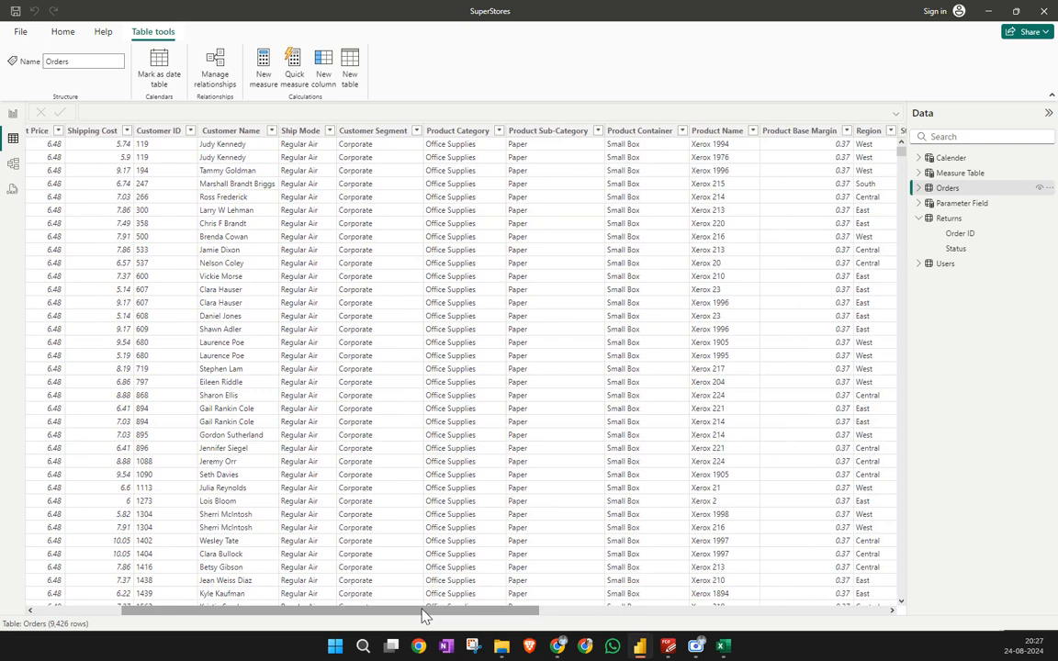
pyautogui.moveTo(453, 620); pyautogui.dragTo(618, 619)
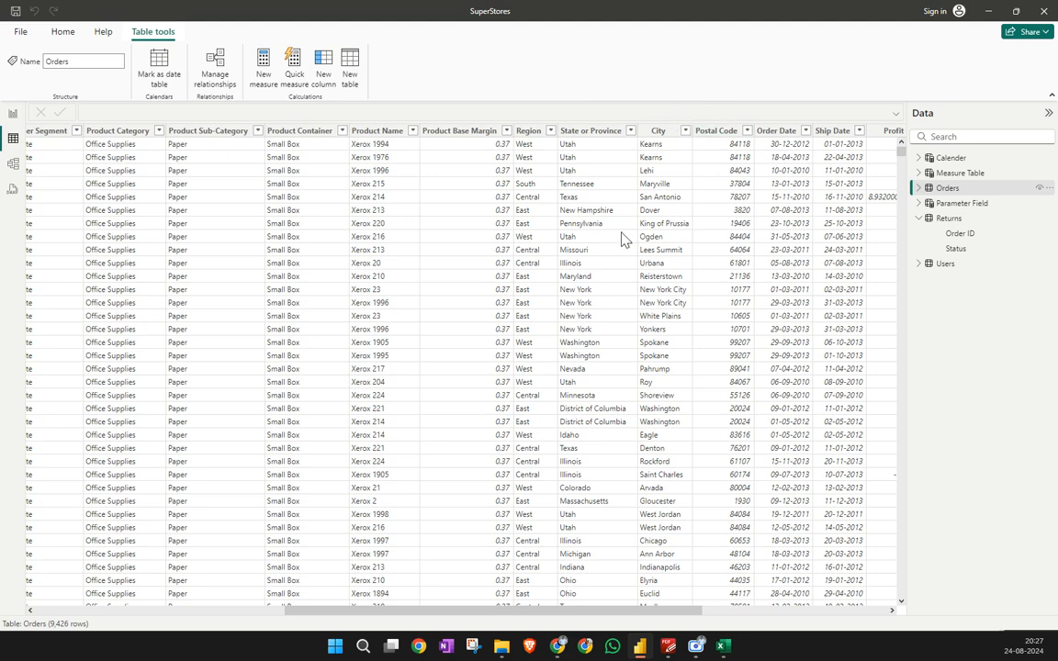
# Compare the Order ID columns of the Returns and Orders tables, checking the filter options of the one in Orders
pyautogui.click(960, 220)
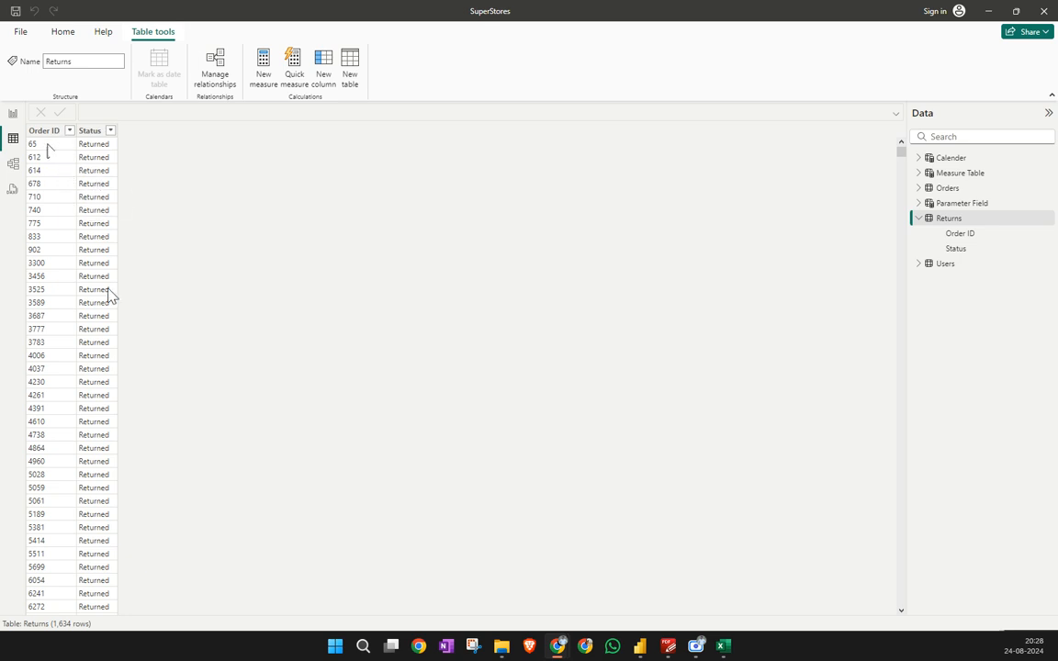
pyautogui.click(967, 191)
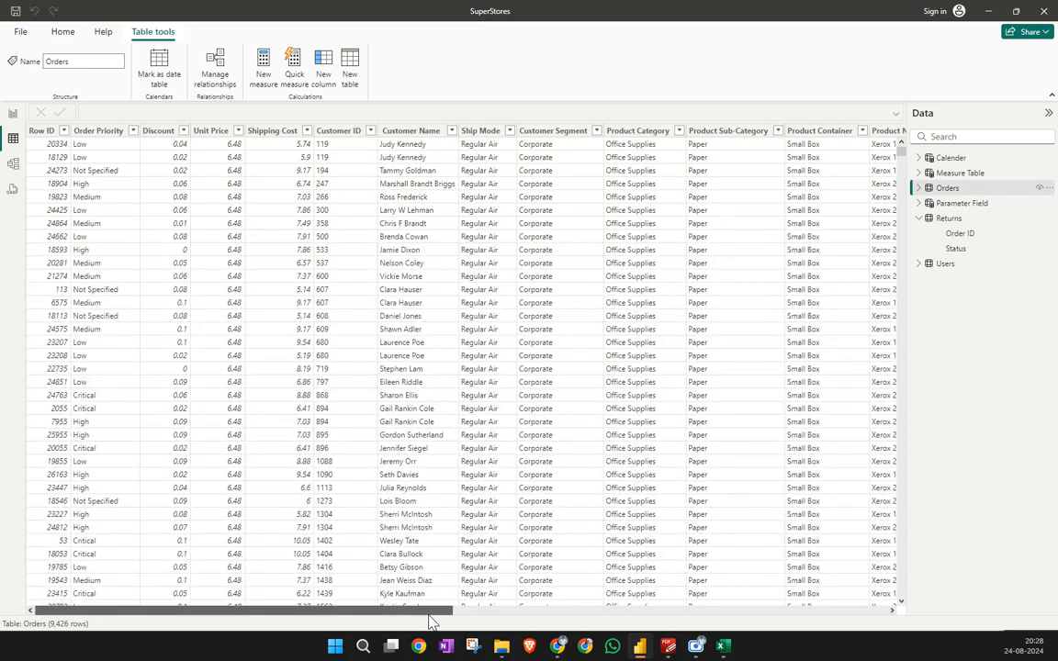
pyautogui.moveTo(385, 610); pyautogui.dragTo(914, 634)
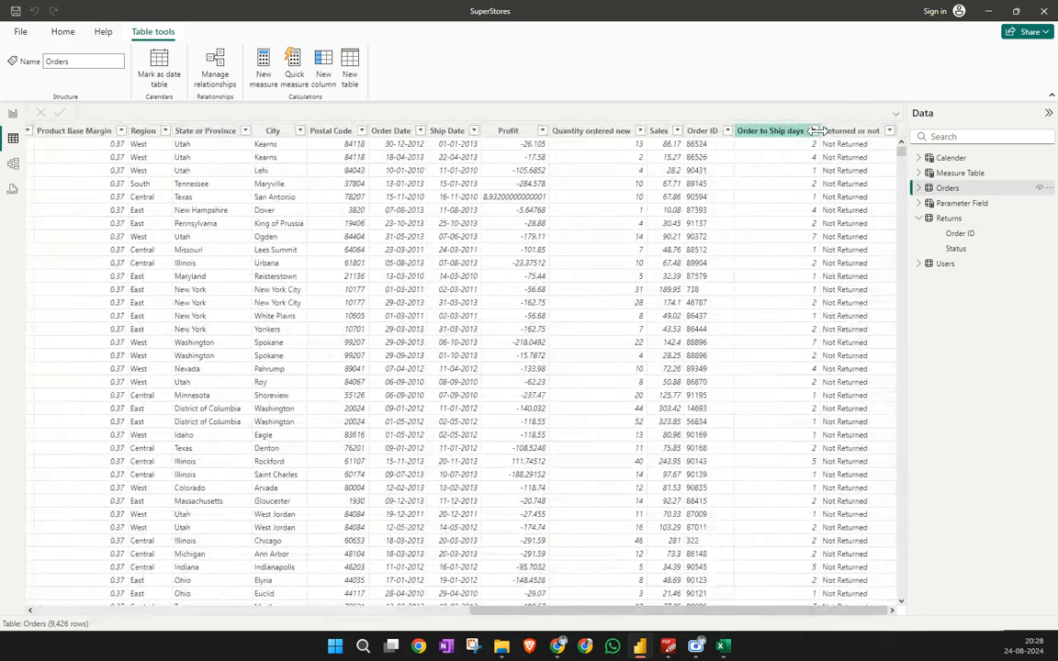
pyautogui.click(708, 132)
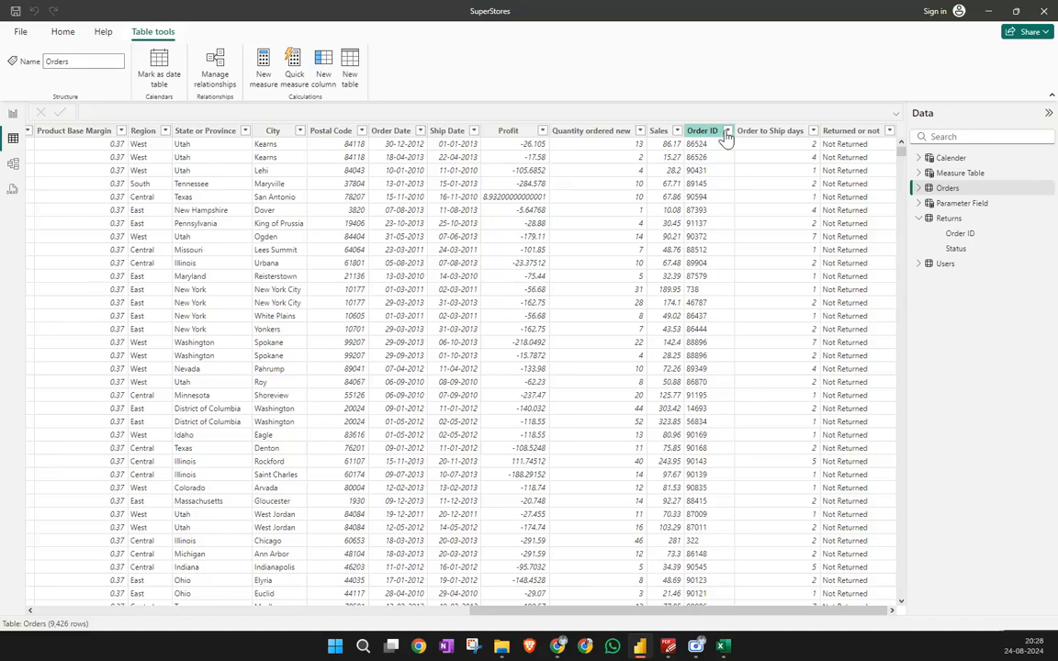
pyautogui.click(728, 131)
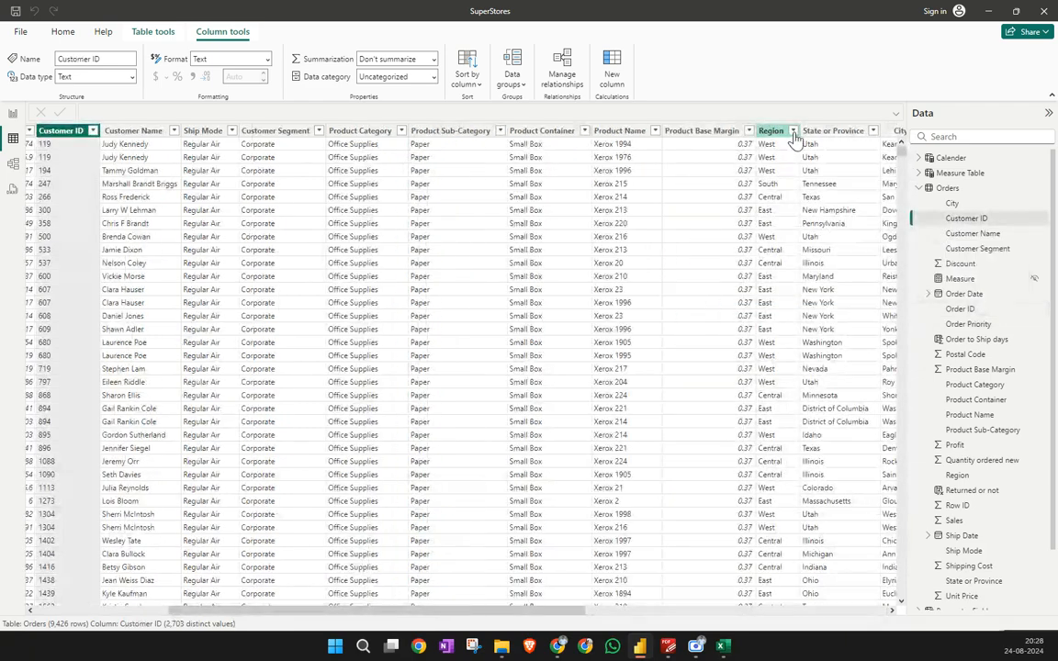
pyautogui.click(555, 614)
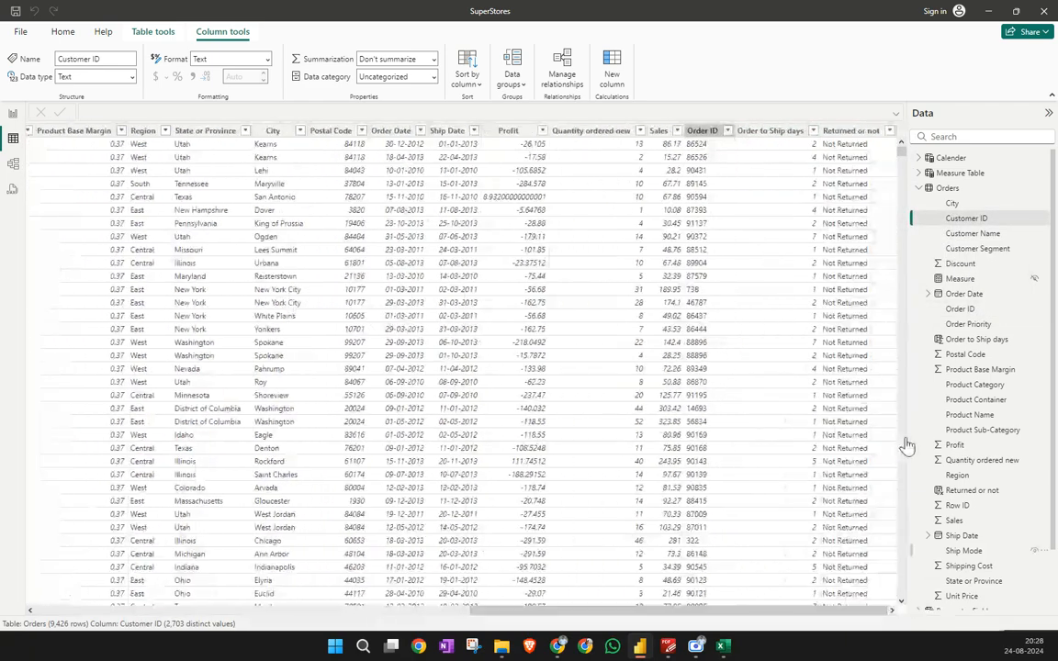
pyautogui.click(727, 131)
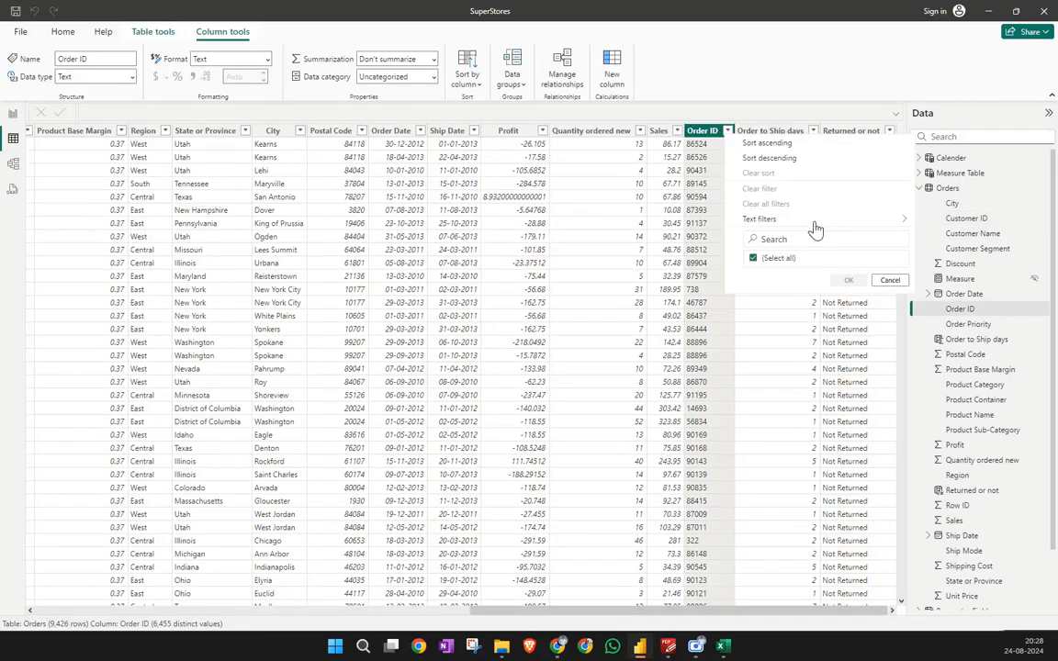
pyautogui.moveTo(814, 225)
pyautogui.click(944, 220)
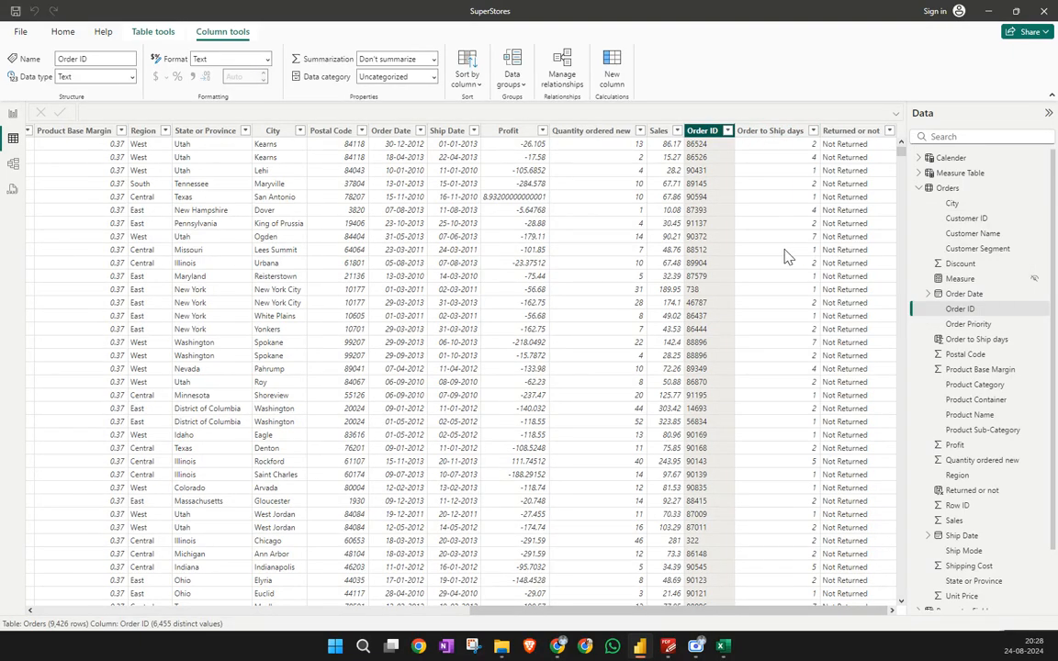
# Filter the Orders table's Order ID column to equal a single order ID and clear all filters again
pyautogui.click(478, 294)
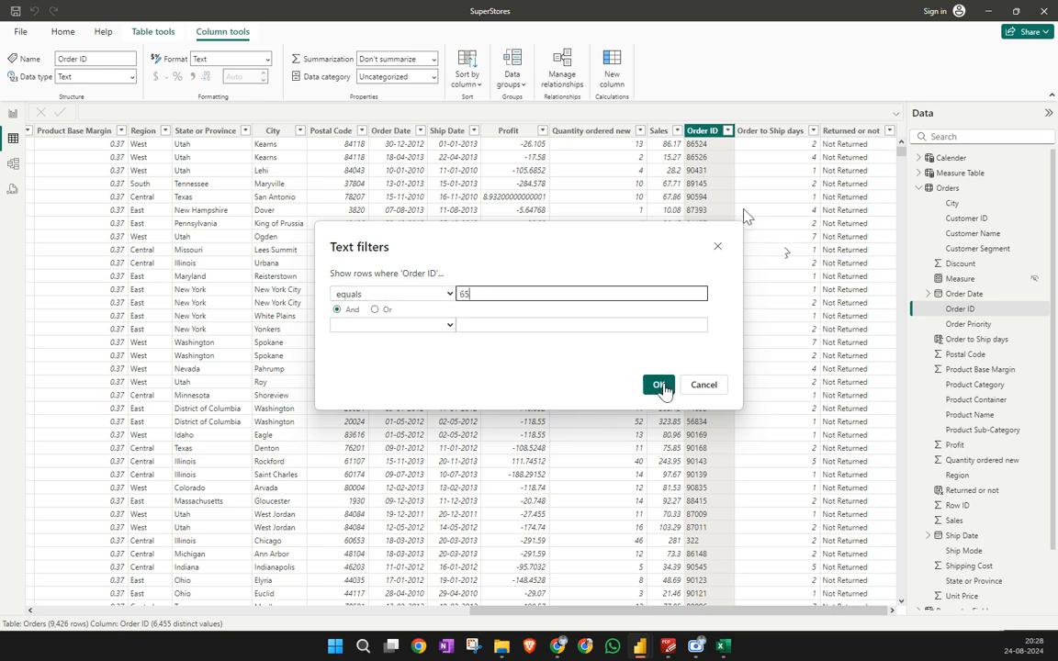
pyautogui.click(658, 385)
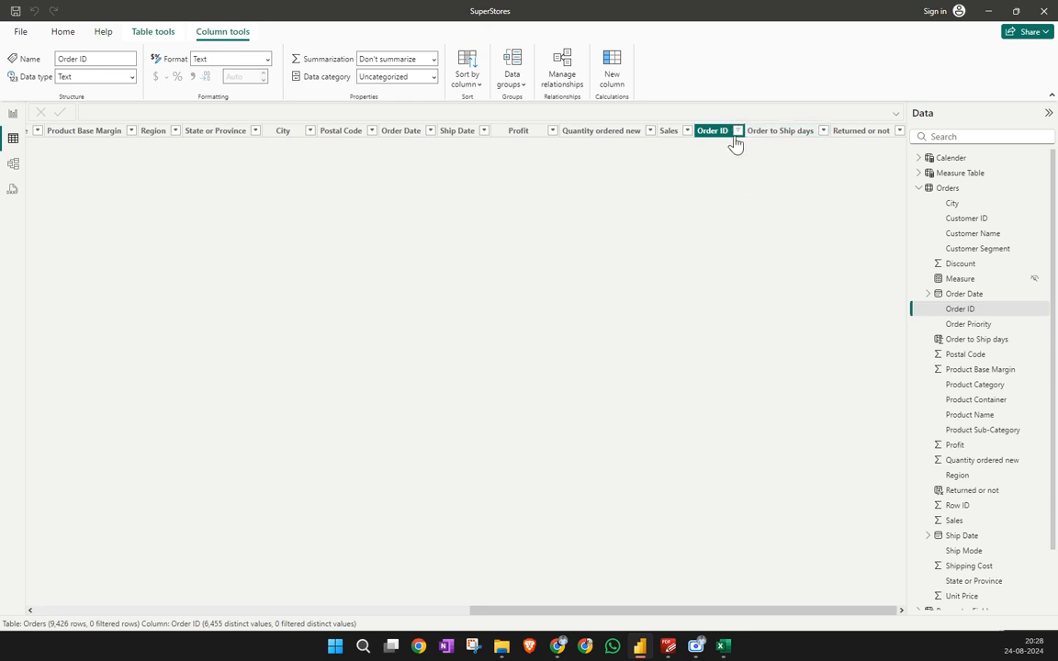
pyautogui.click(737, 132)
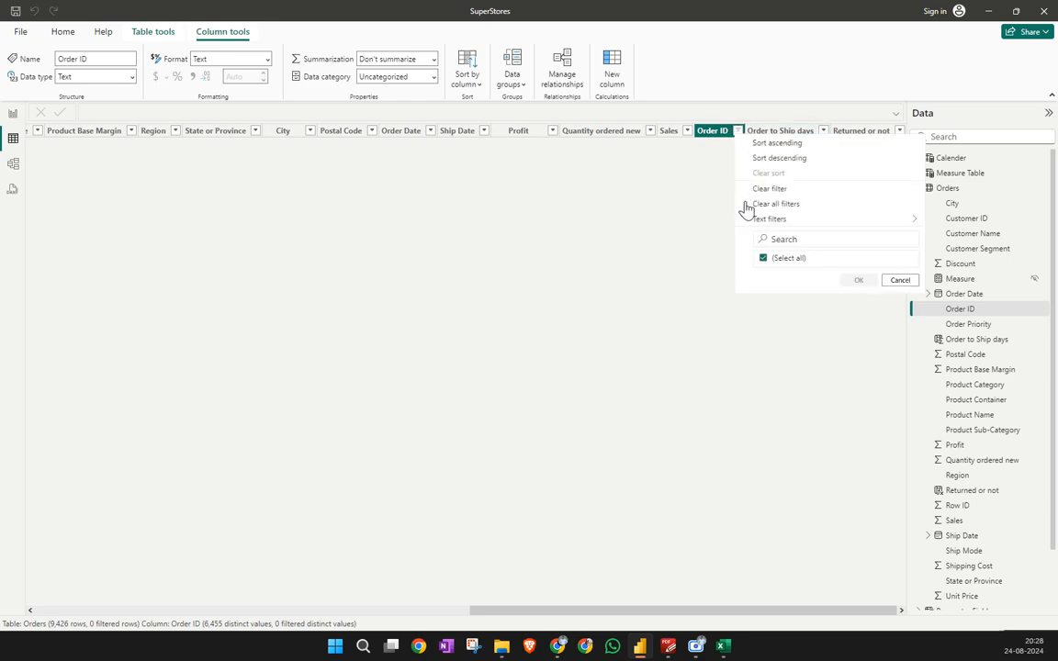
pyautogui.click(791, 206)
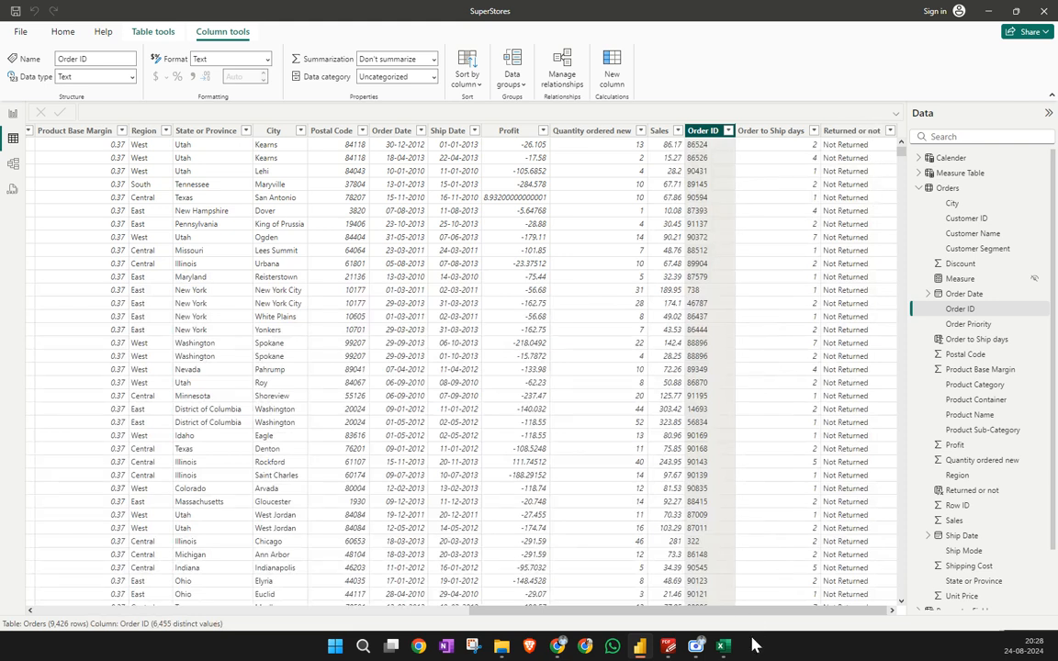
# Filter the Orders table's Returned or not column to show only Returned rows and look through them
pyautogui.click(859, 132)
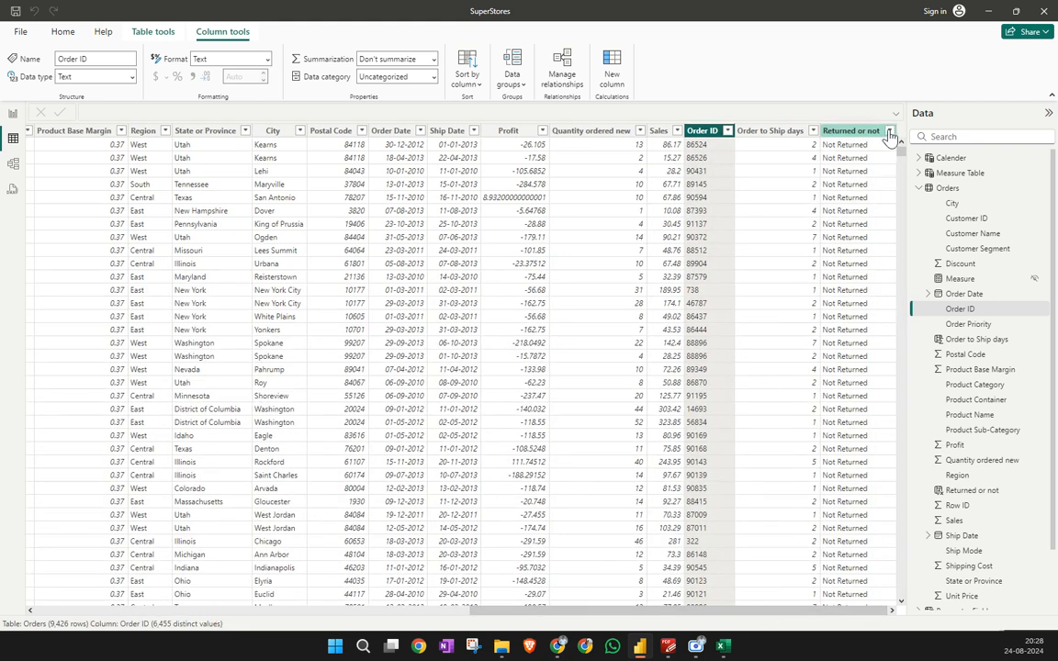
pyautogui.click(890, 131)
pyautogui.click(829, 266)
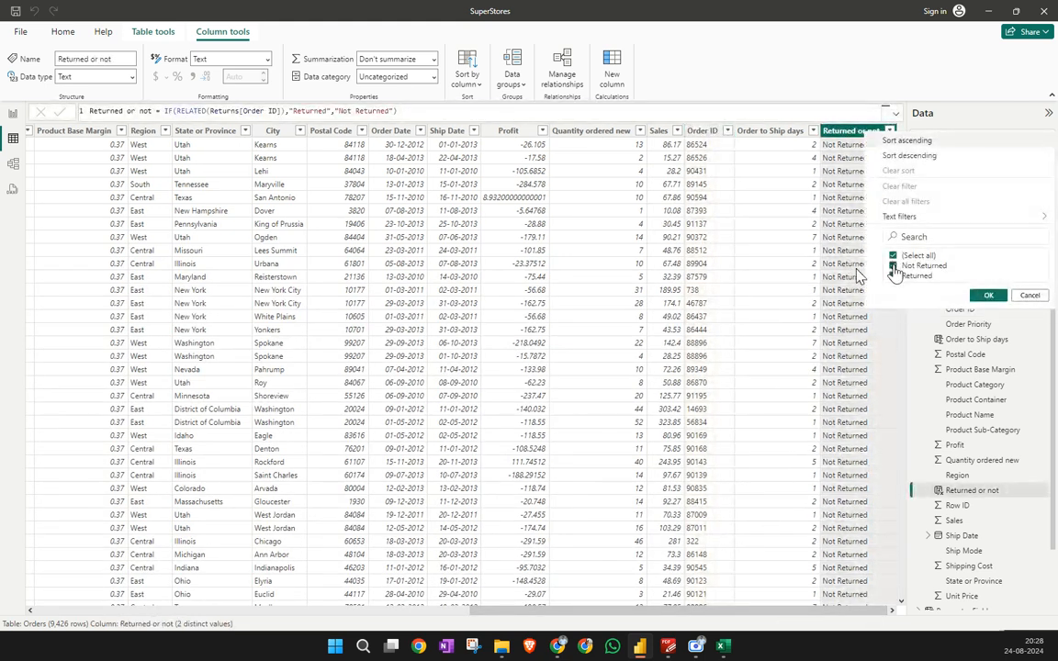
pyautogui.click(989, 296)
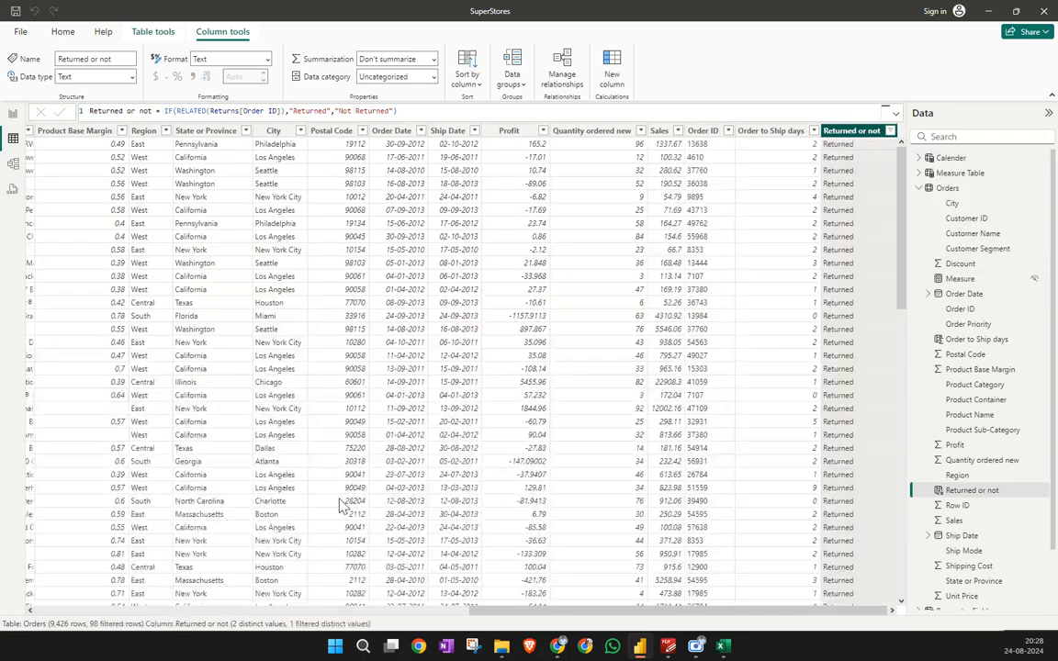
pyautogui.scroll(-7, 749, 503)
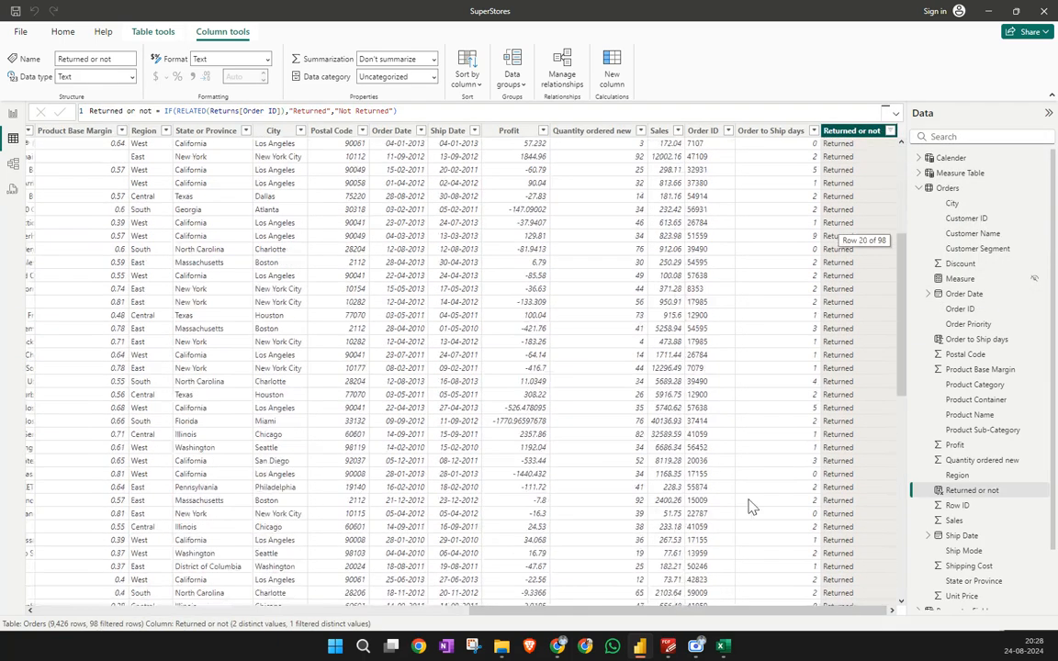
pyautogui.scroll(7, 749, 500)
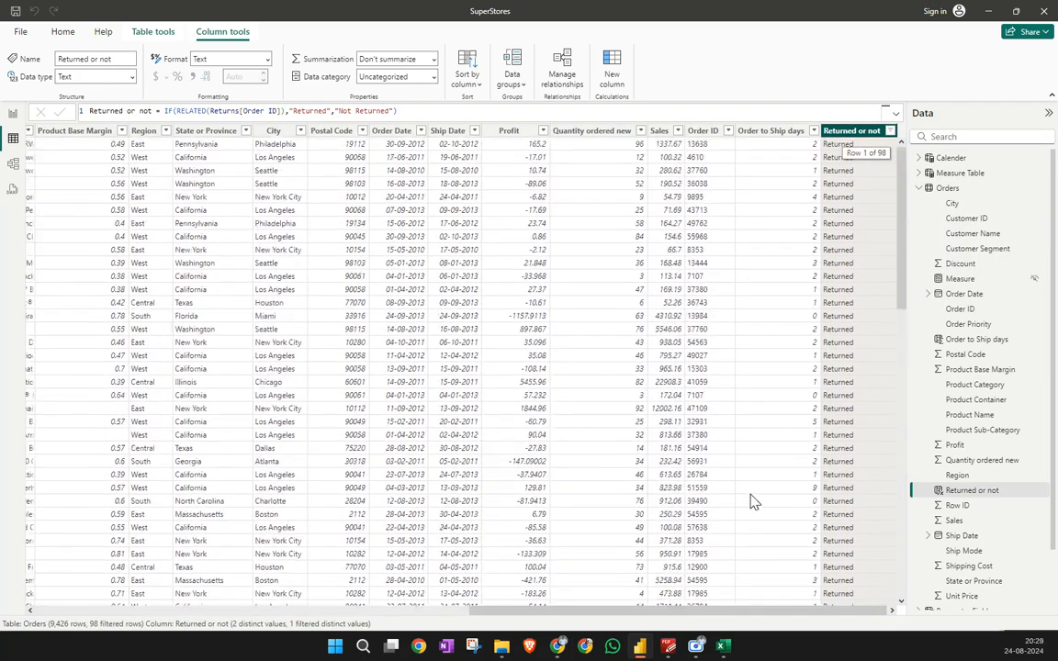
# Copy the Order ID value from the first Returned row of the Orders table
pyautogui.click(703, 145)
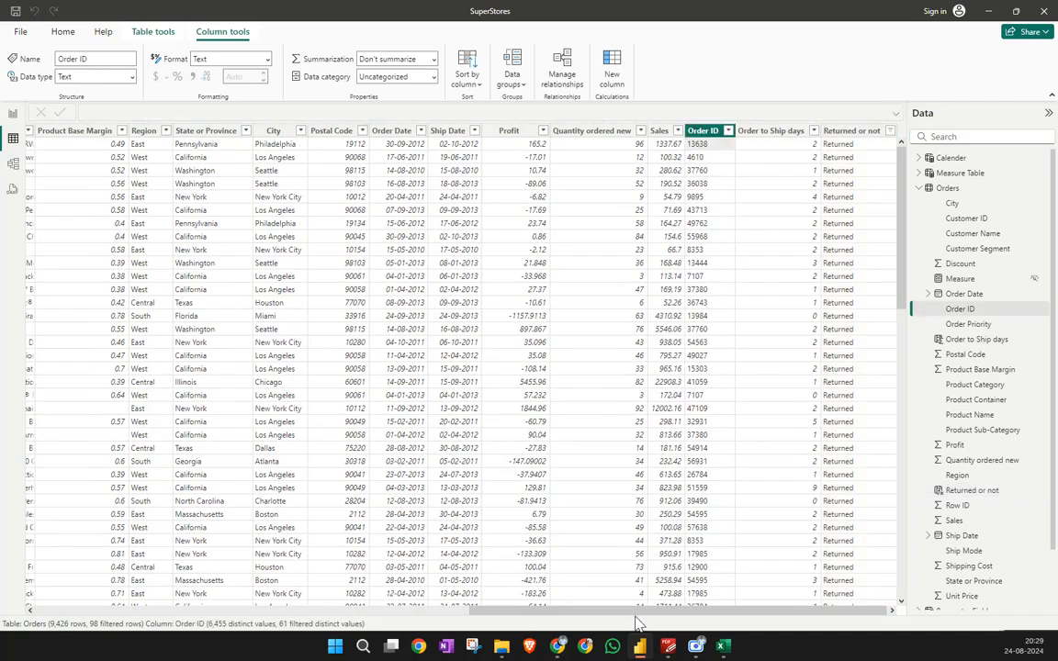
pyautogui.moveTo(636, 623); pyautogui.dragTo(493, 628)
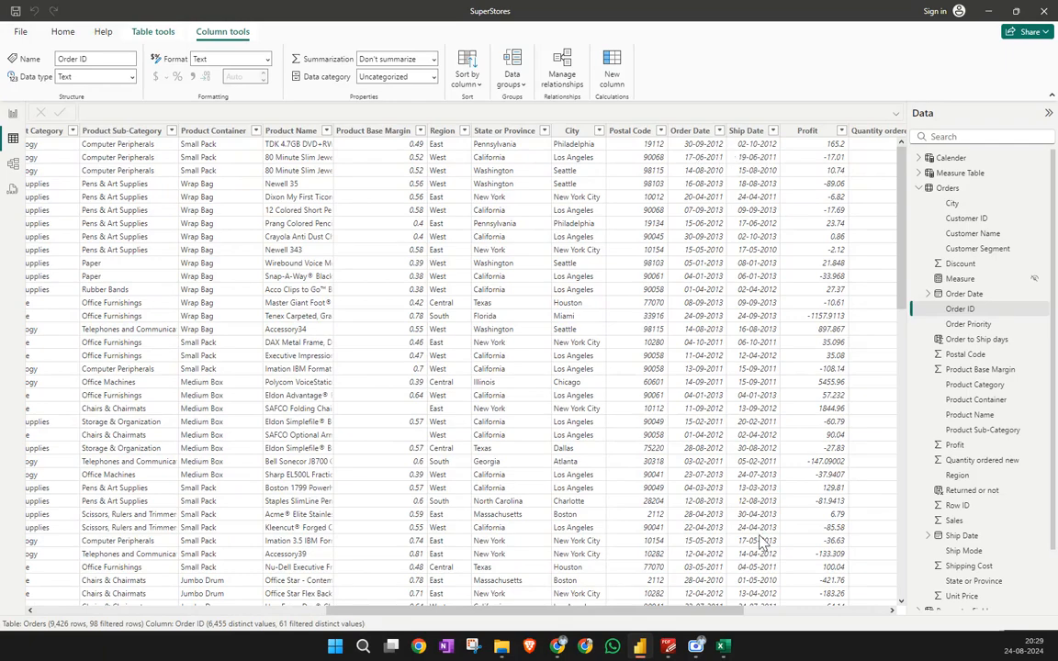
pyautogui.hscroll(5, 662, 551)
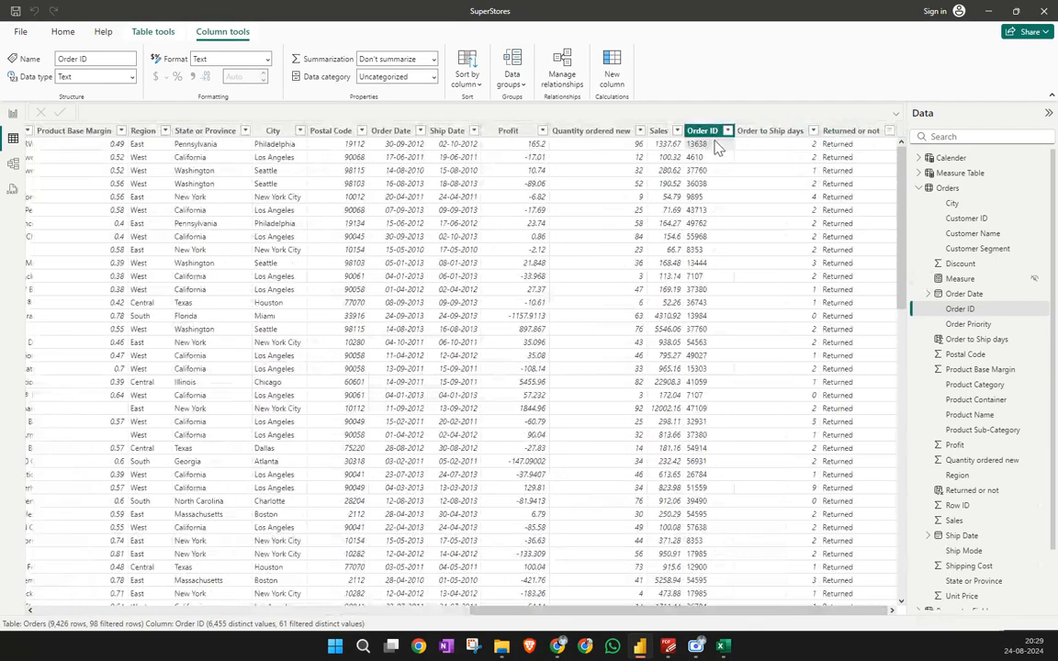
pyautogui.rightClick(718, 141)
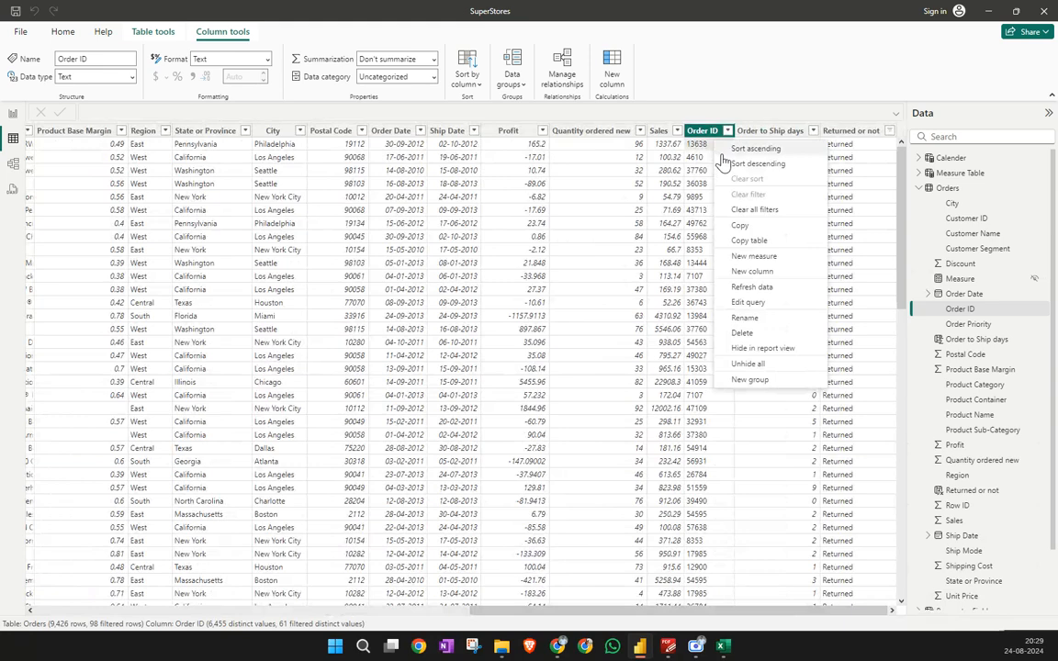
pyautogui.click(740, 226)
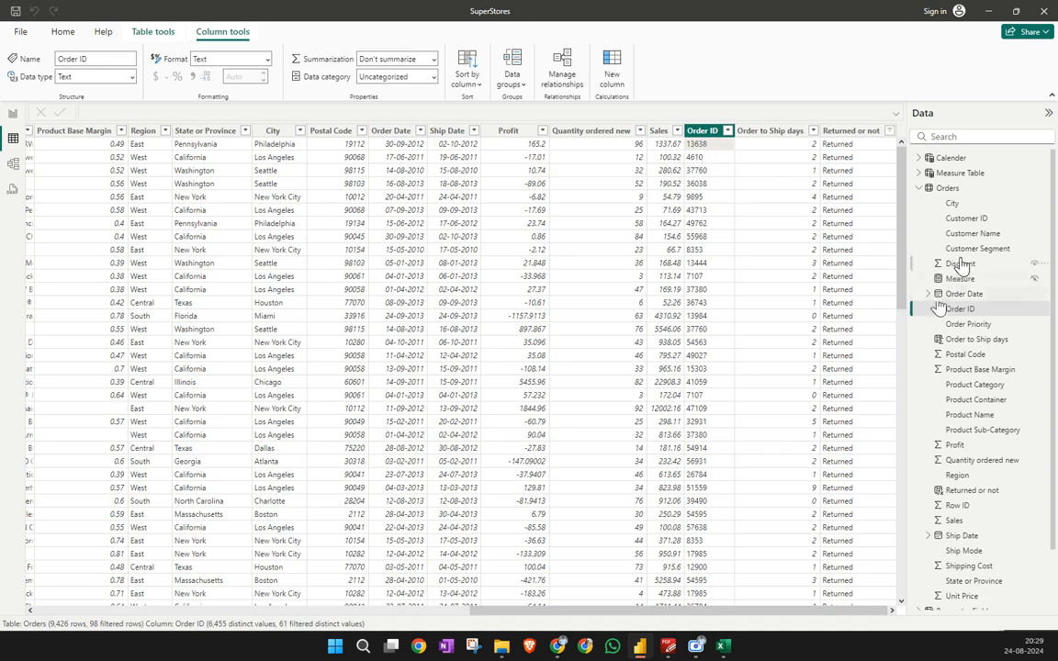
# Filter the Returns table's Order ID column with an equals text filter on the copied order ID
pyautogui.click(918, 188)
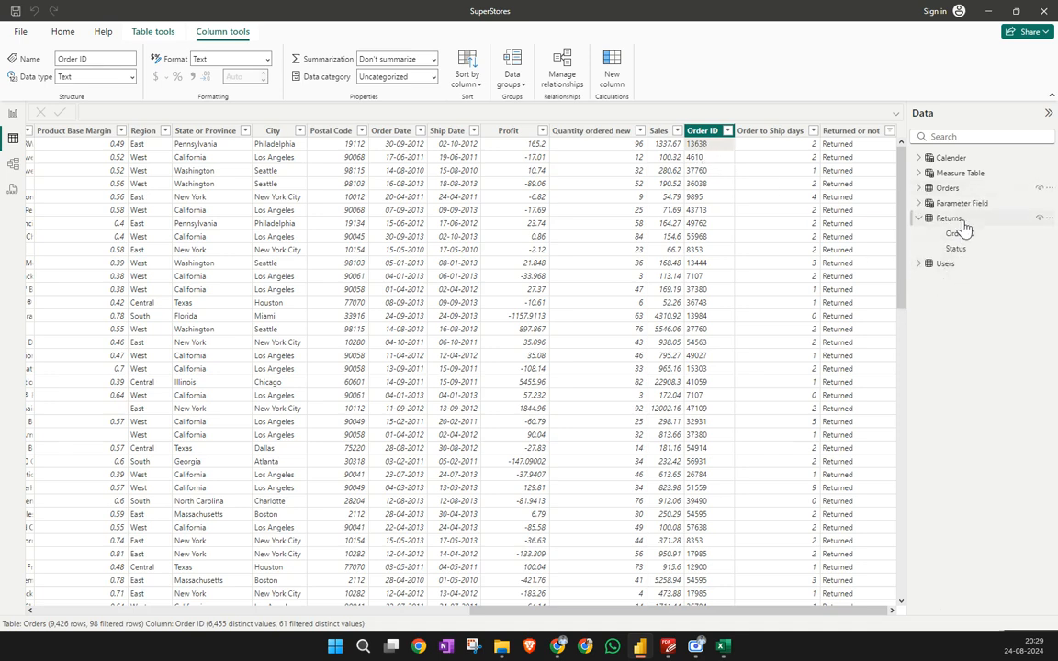
pyautogui.click(948, 217)
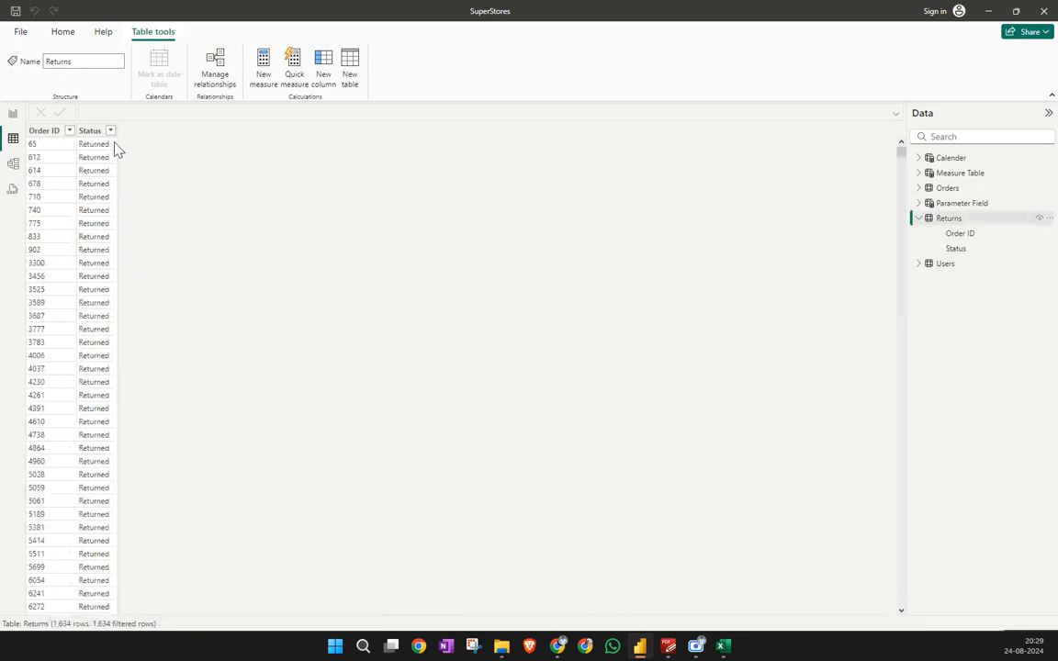
pyautogui.click(69, 131)
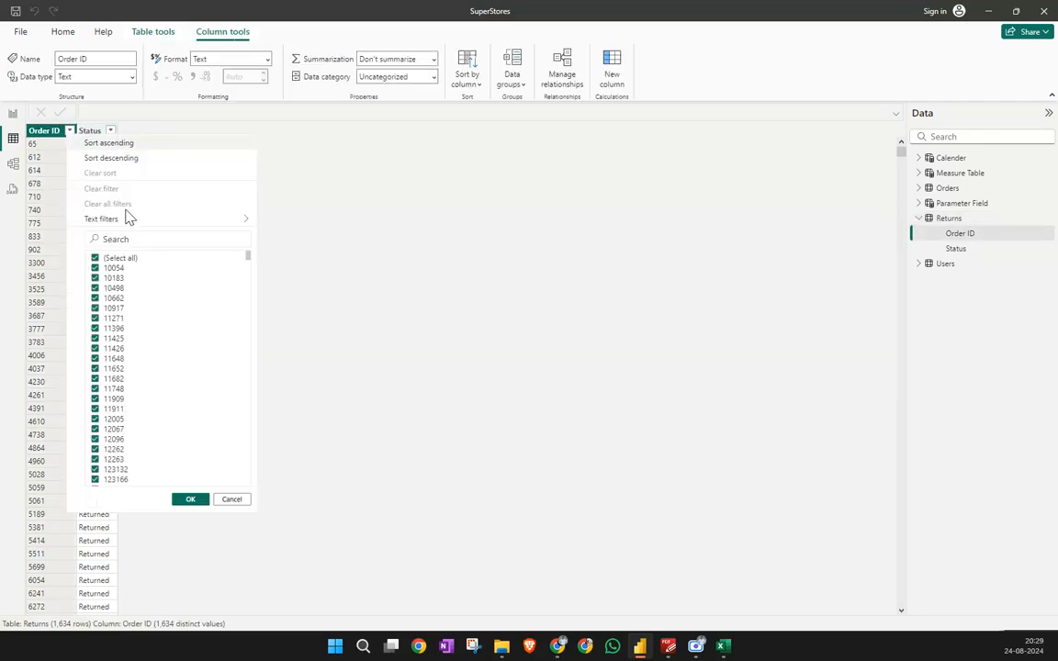
pyautogui.moveTo(135, 221)
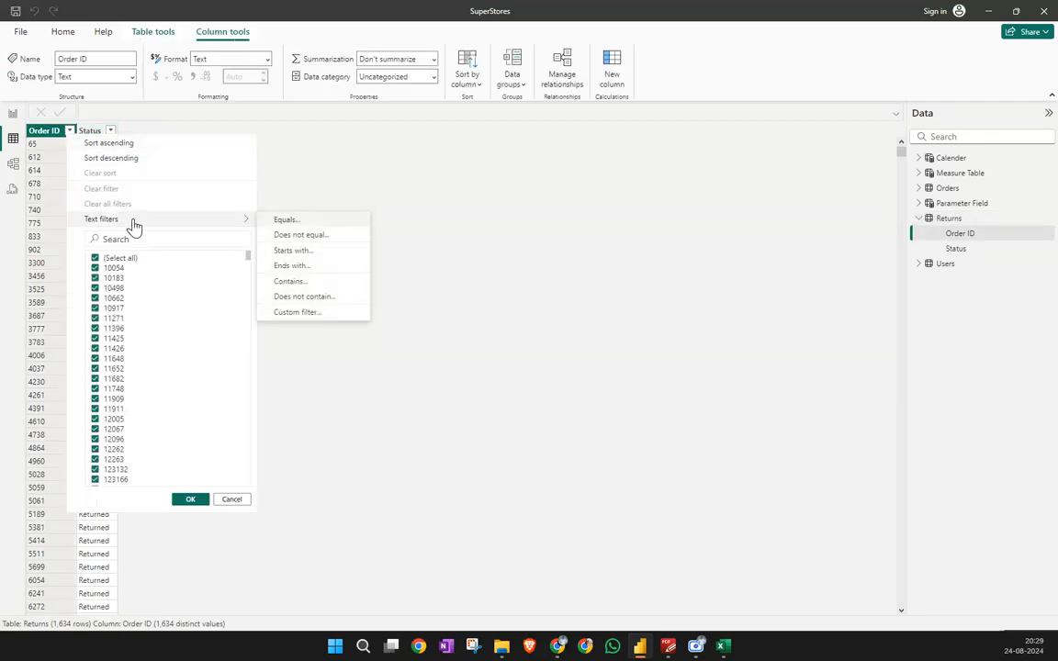
pyautogui.click(286, 222)
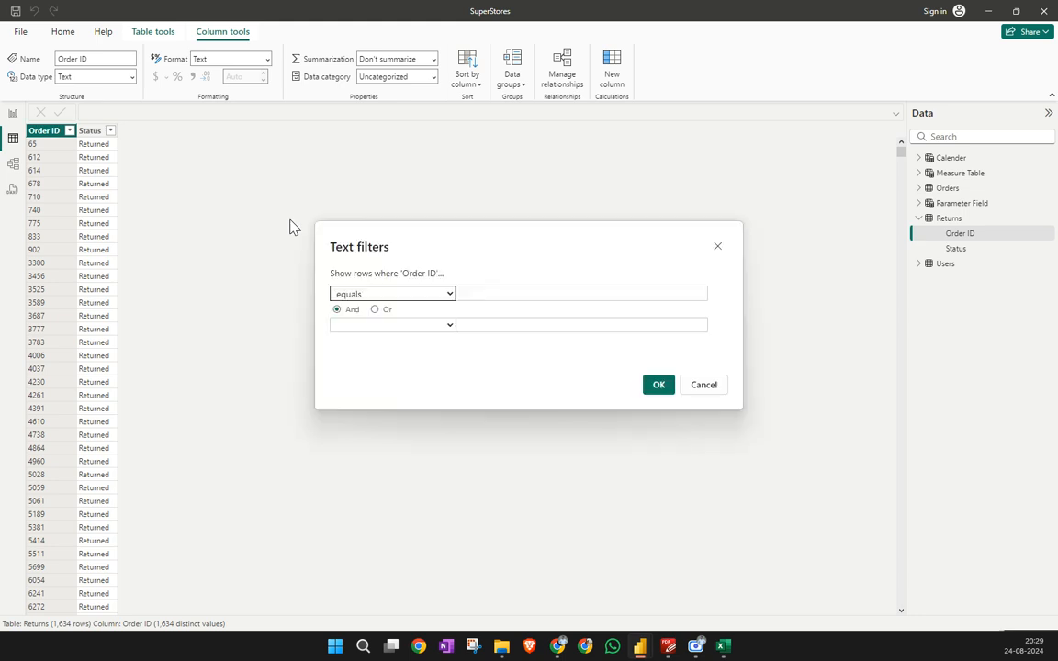
pyautogui.click(491, 293)
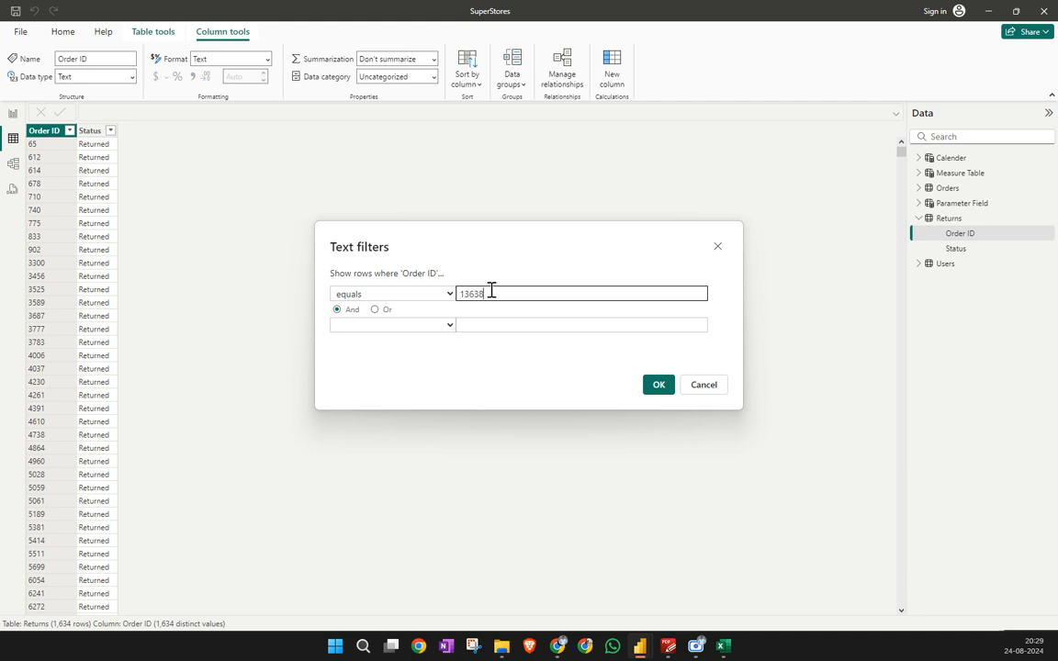
pyautogui.click(661, 389)
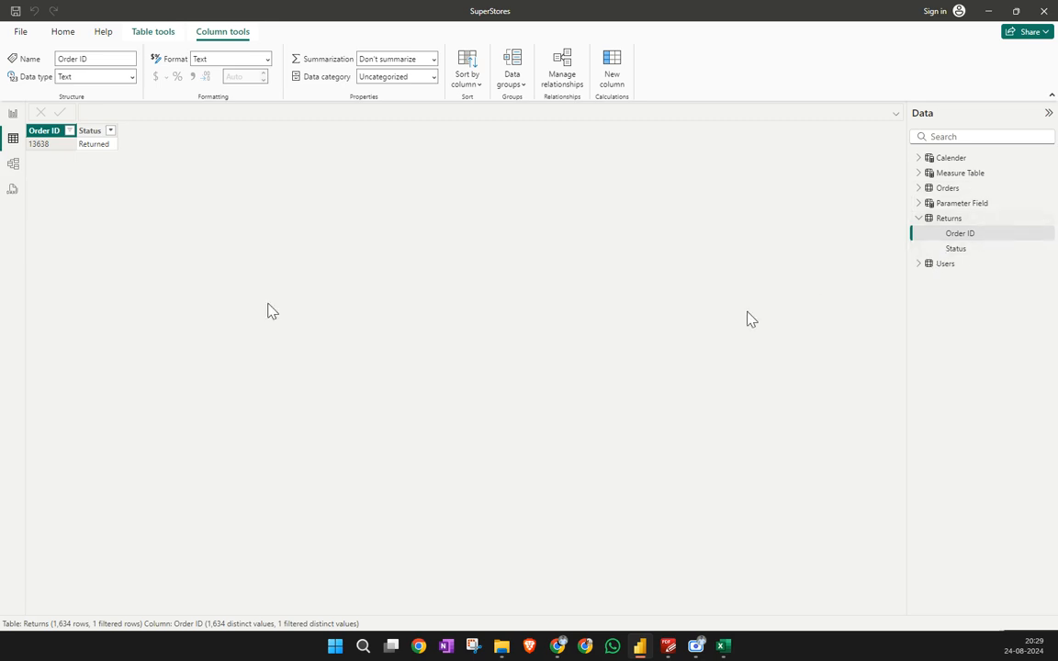
# Examine the Returned or not column's IF and RELATED formula in the Orders table, including its "Returned" result
pyautogui.click(948, 188)
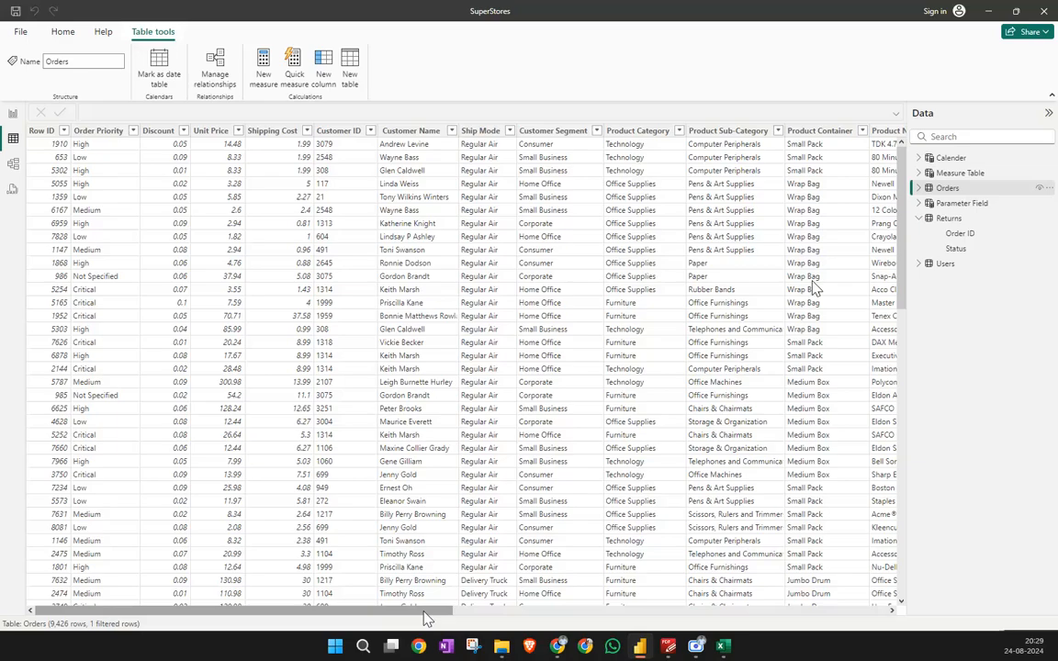
pyautogui.moveTo(427, 611); pyautogui.dragTo(880, 612)
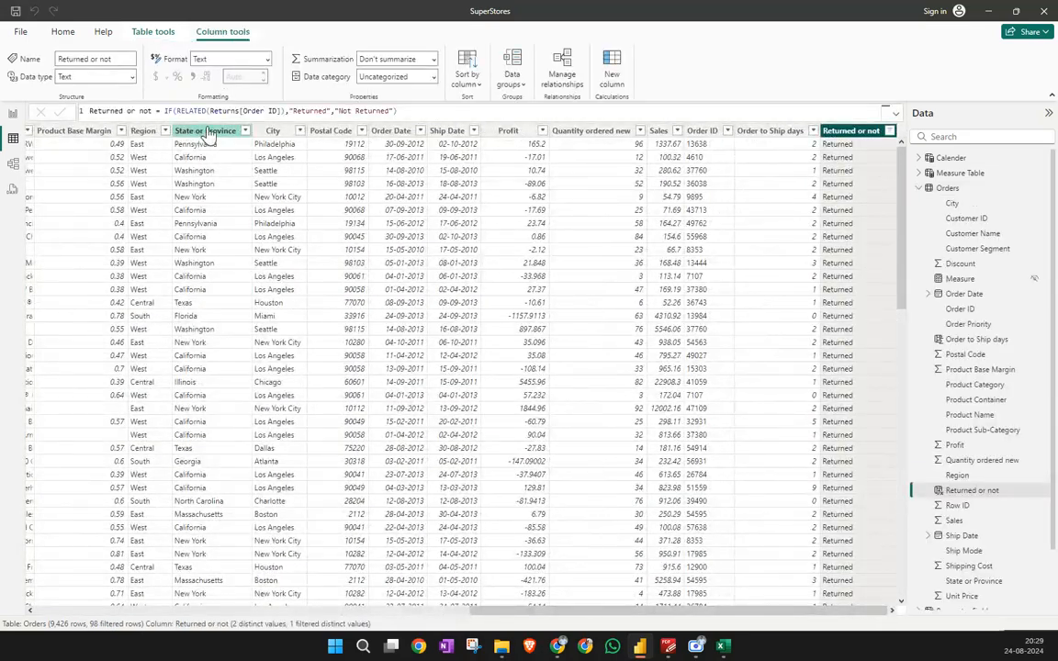
pyautogui.moveTo(283, 112); pyautogui.dragTo(155, 111)
pyautogui.click(704, 133)
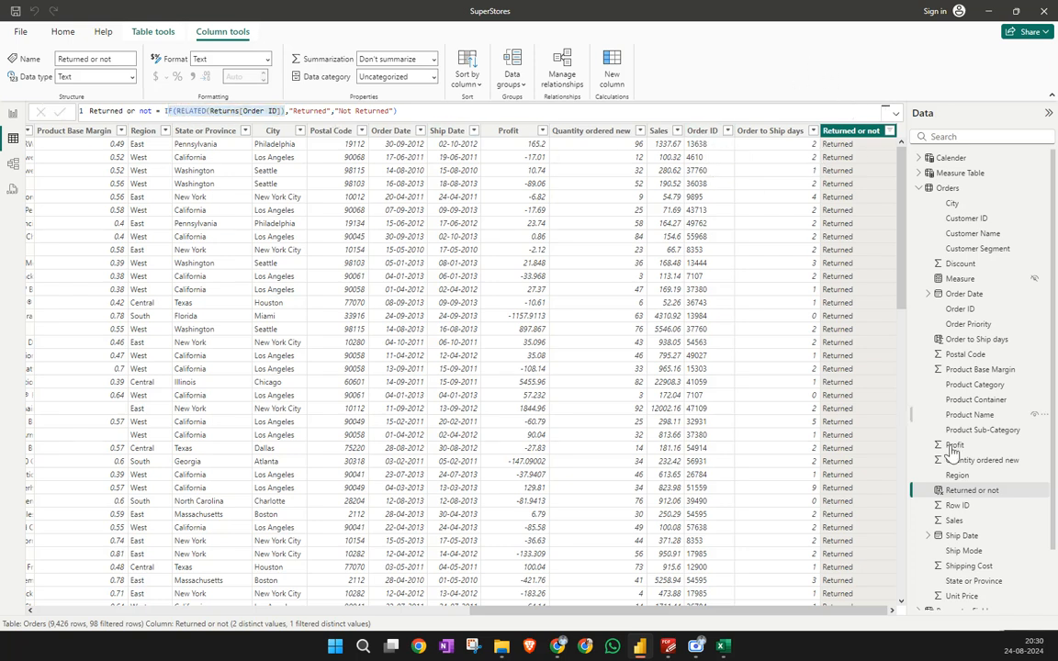
pyautogui.doubleClick(314, 110)
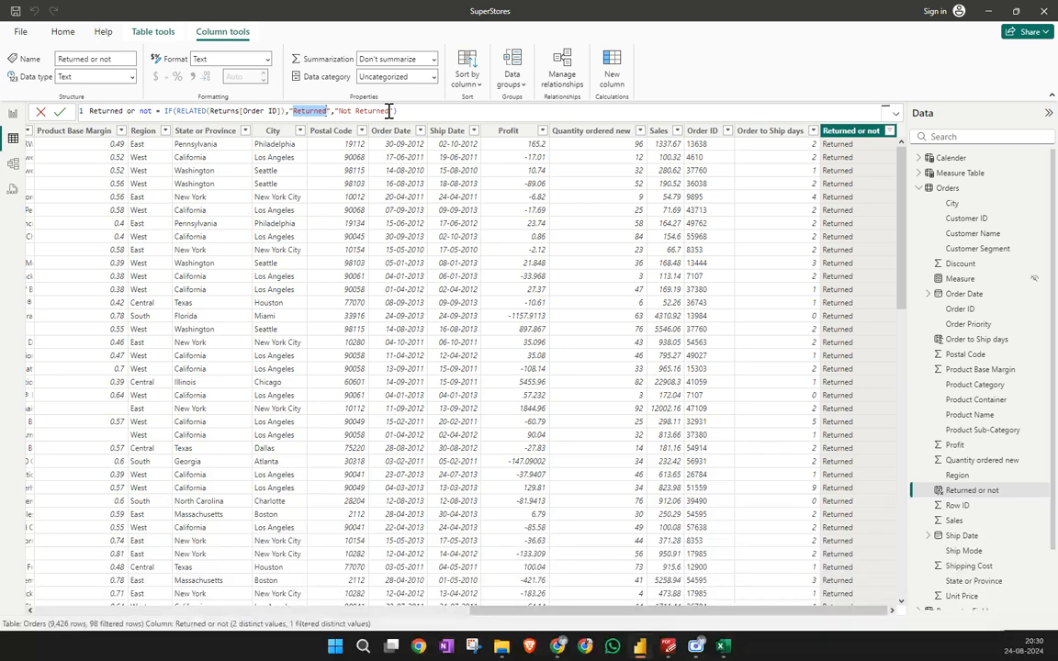
# Switch to the untitled Google Sheets spreadsheet and enter the table title Returns in cell A3
pyautogui.hotkey('alt', 'Tab')
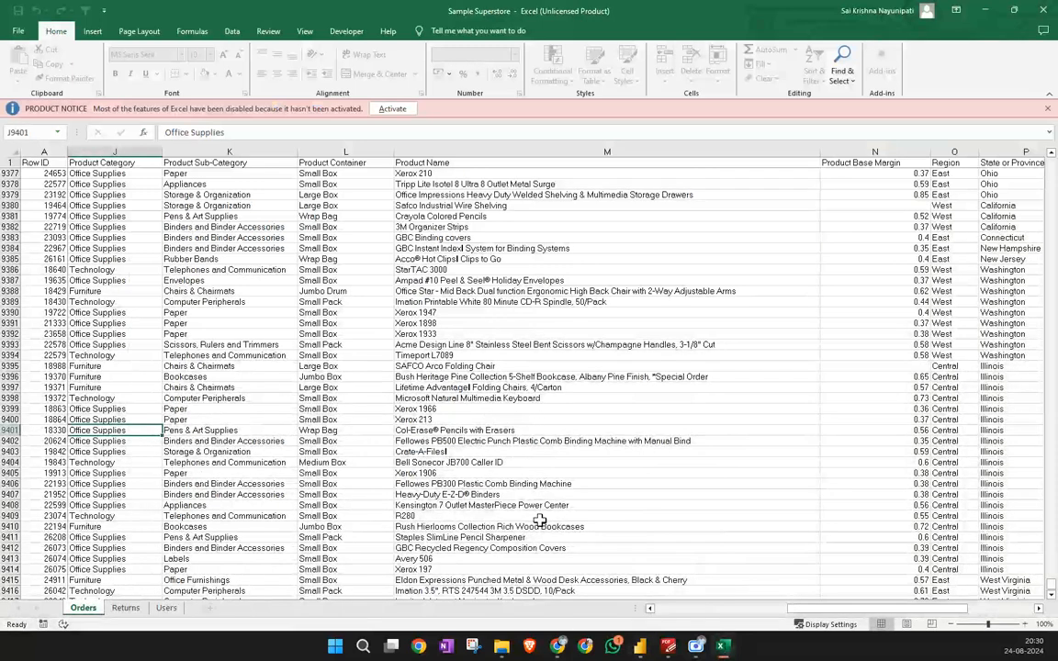
pyautogui.moveTo(558, 647)
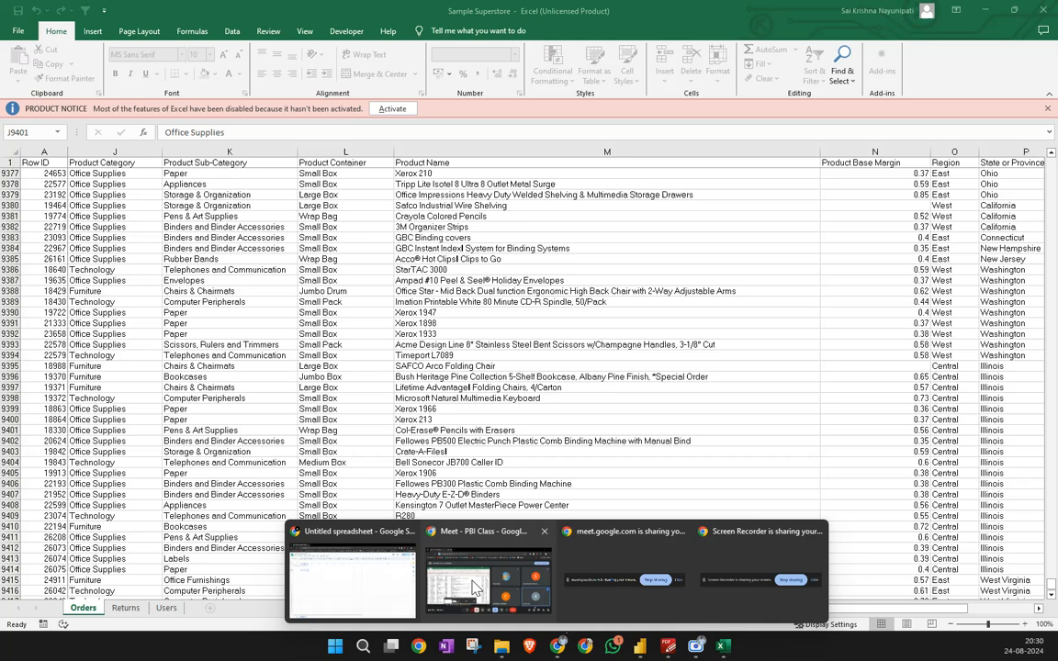
pyautogui.click(323, 524)
pyautogui.click(68, 215)
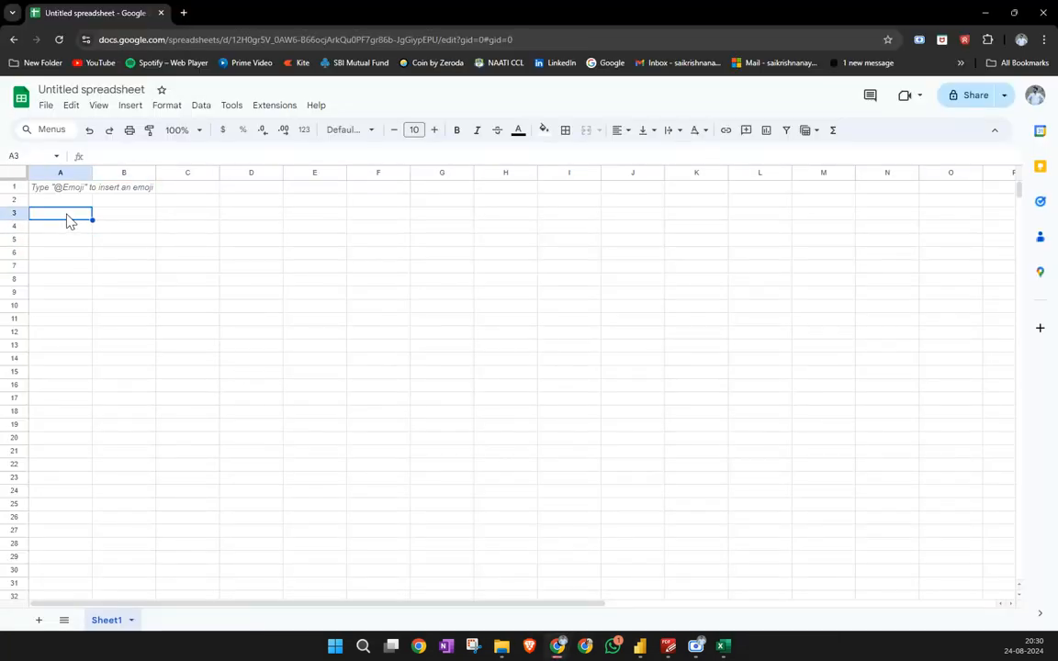
pyautogui.write('Returns')
pyautogui.press('Tab')
# Enter the column headers Order ID, Return ID and Return Requested date in cells A4 to C4
pyautogui.click(65, 230)
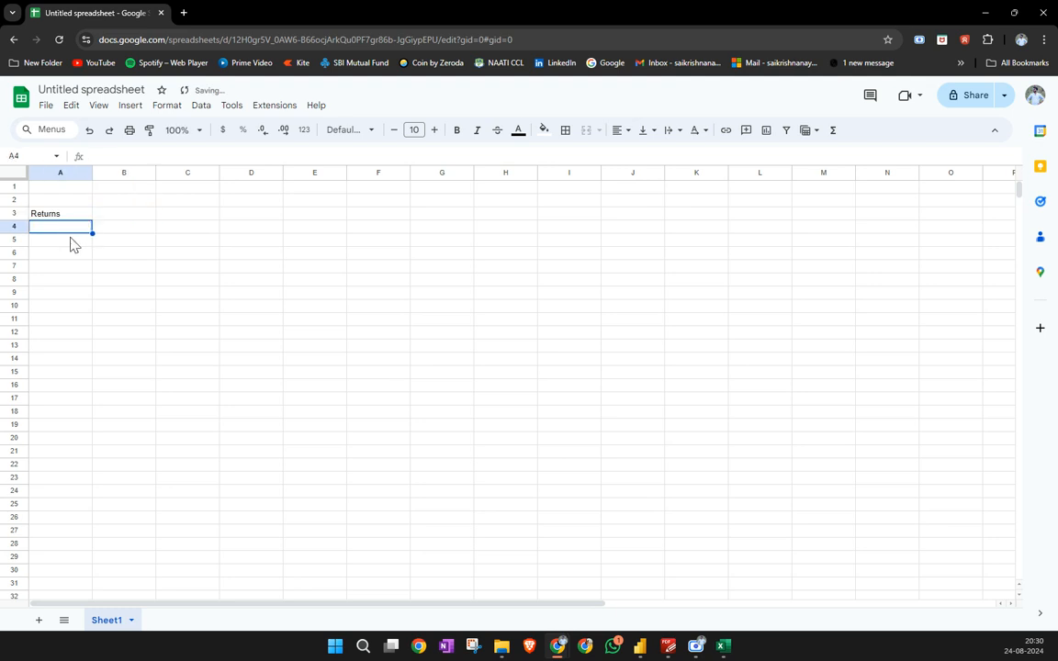
pyautogui.write('Ord')
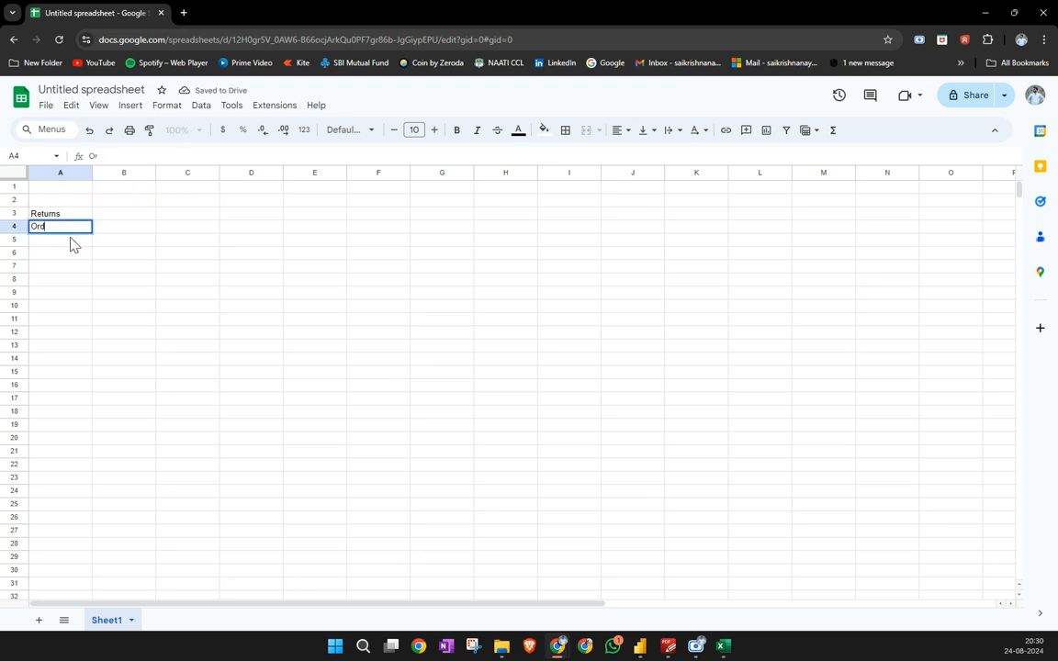
pyautogui.write('er ID')
pyautogui.press('Tab')
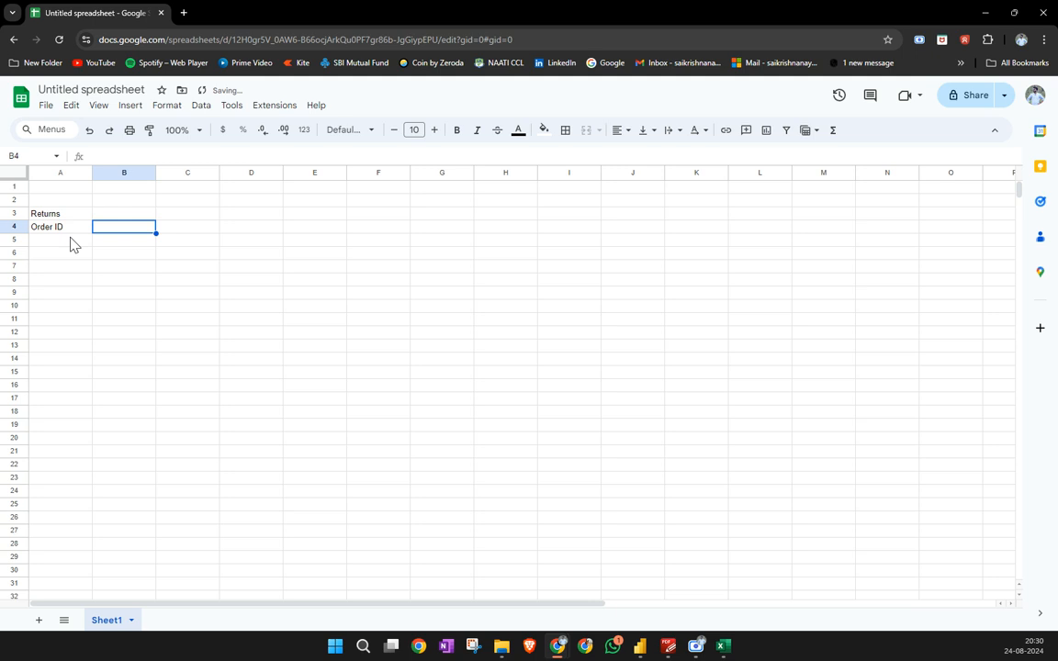
pyautogui.write('Return ID')
pyautogui.press('Tab')
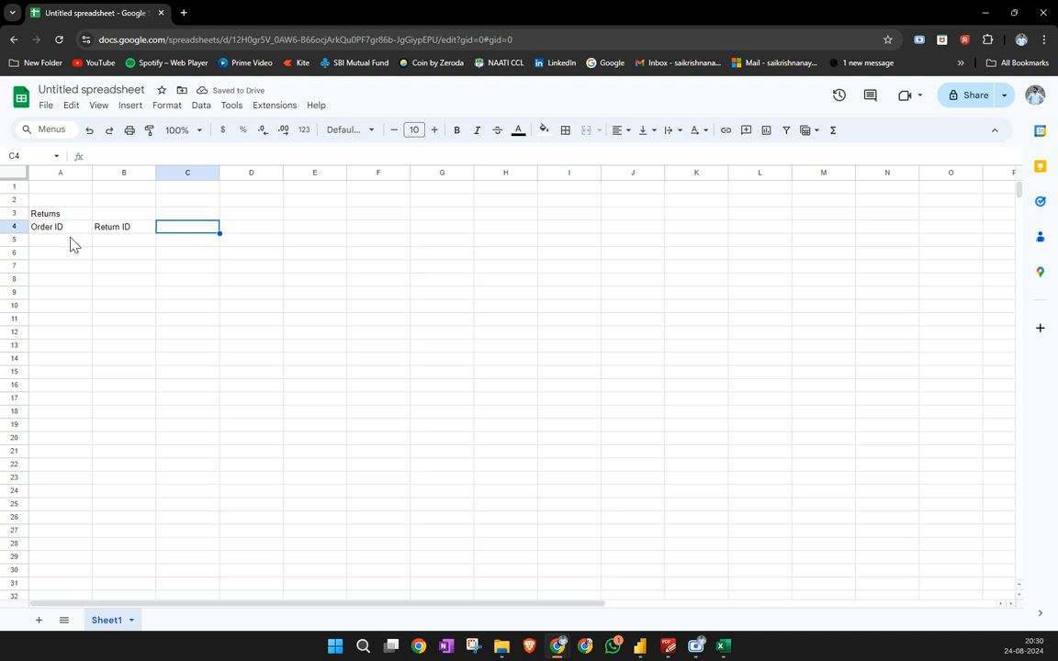
pyautogui.write('Ret')
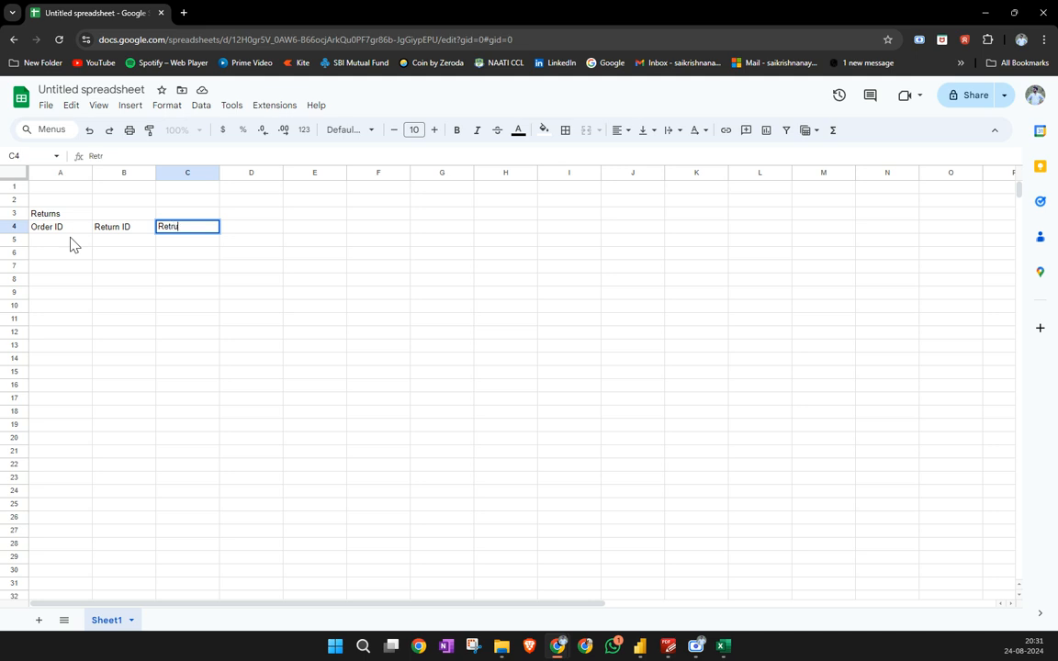
pyautogui.press('BackSpace')
pyautogui.write('turn Requested ')
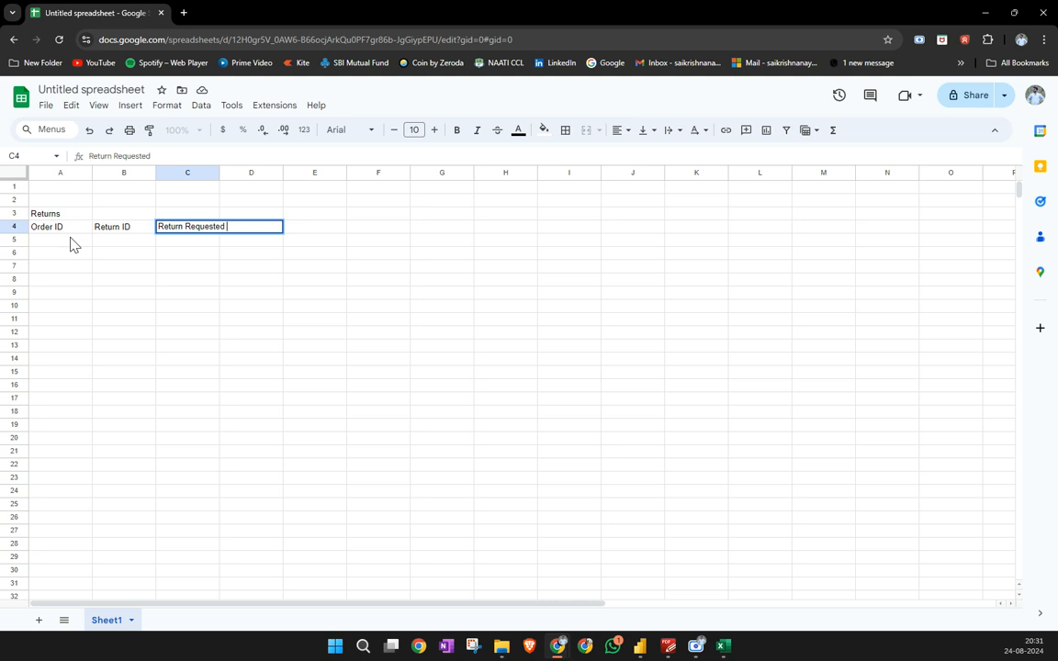
pyautogui.write('date')
pyautogui.press('Tab')
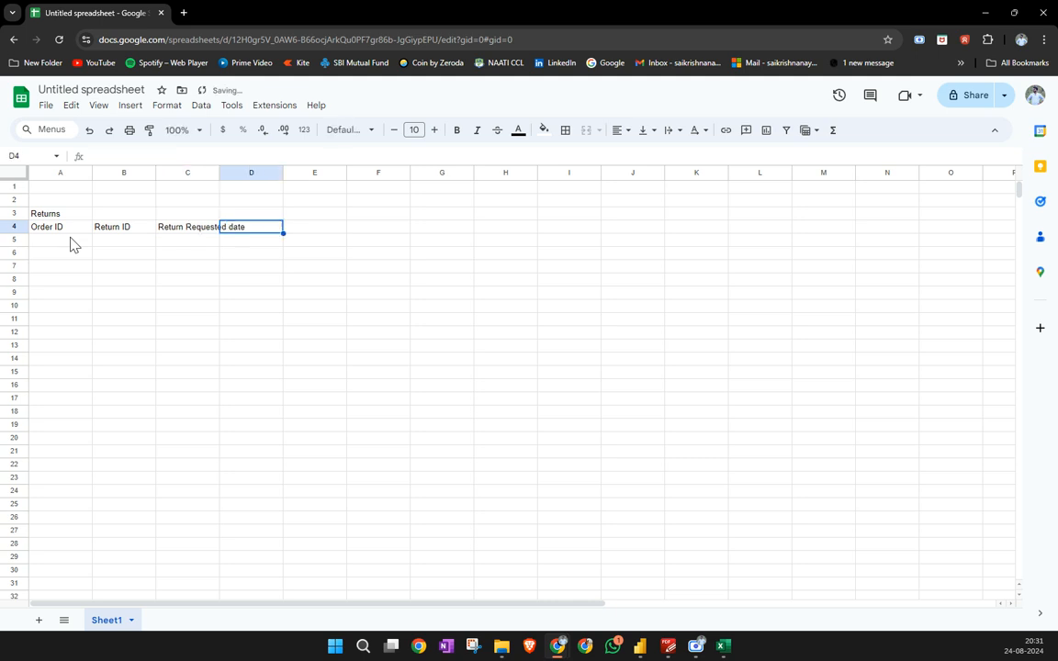
# Enter the header Return completed Dtae in cell D4 and fit column D's width to its text
pyautogui.write('Return complete')
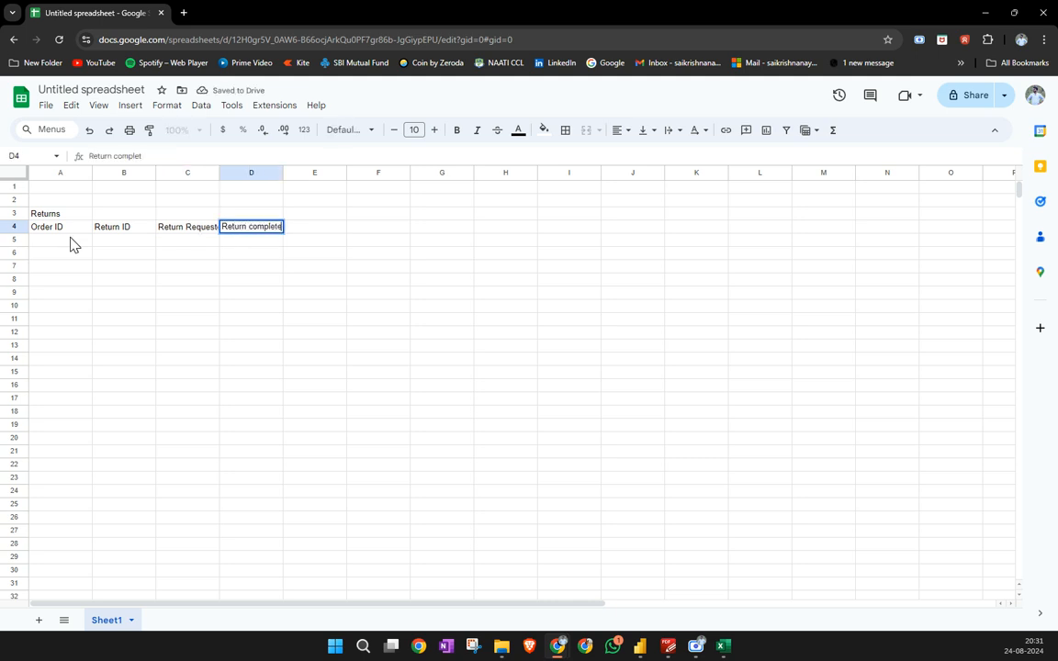
pyautogui.write('d Dtae')
pyautogui.press('Tab')
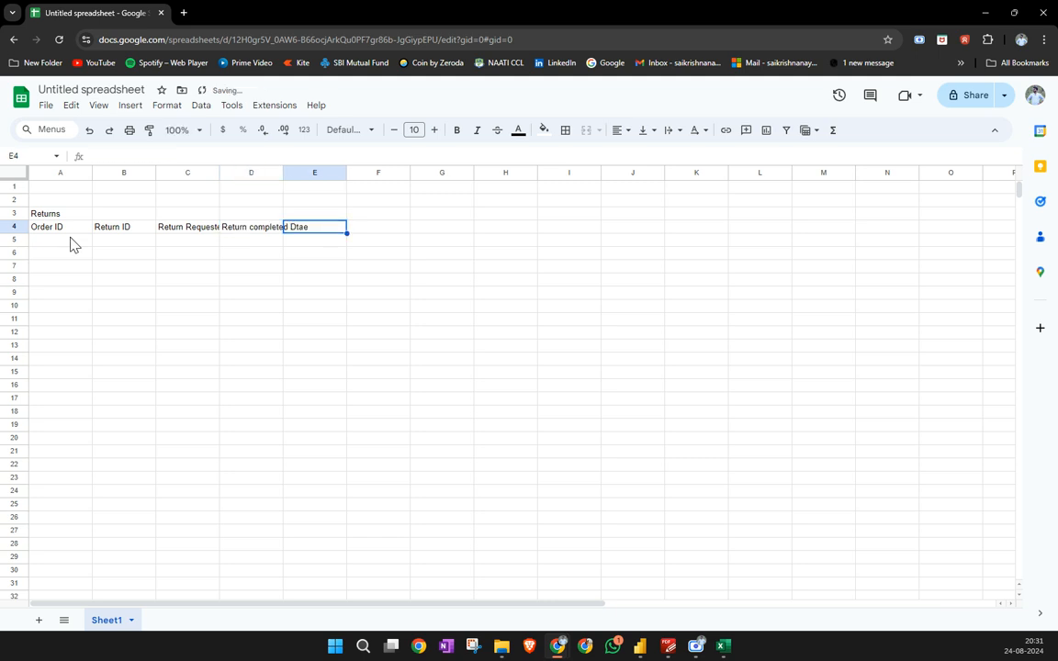
pyautogui.moveTo(283, 172); pyautogui.dragTo(283, 173)
pyautogui.doubleClick(283, 173)
# Enter the column header PID in cell E4 of the Returns table
pyautogui.doubleClick(355, 228)
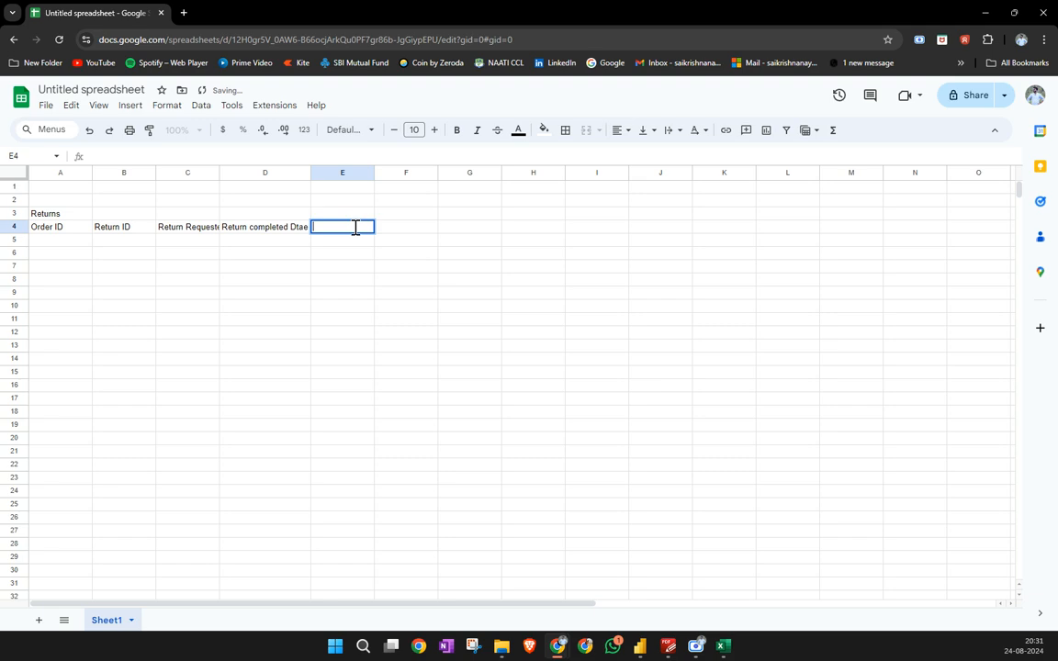
pyautogui.write('PID')
pyautogui.press('Return')
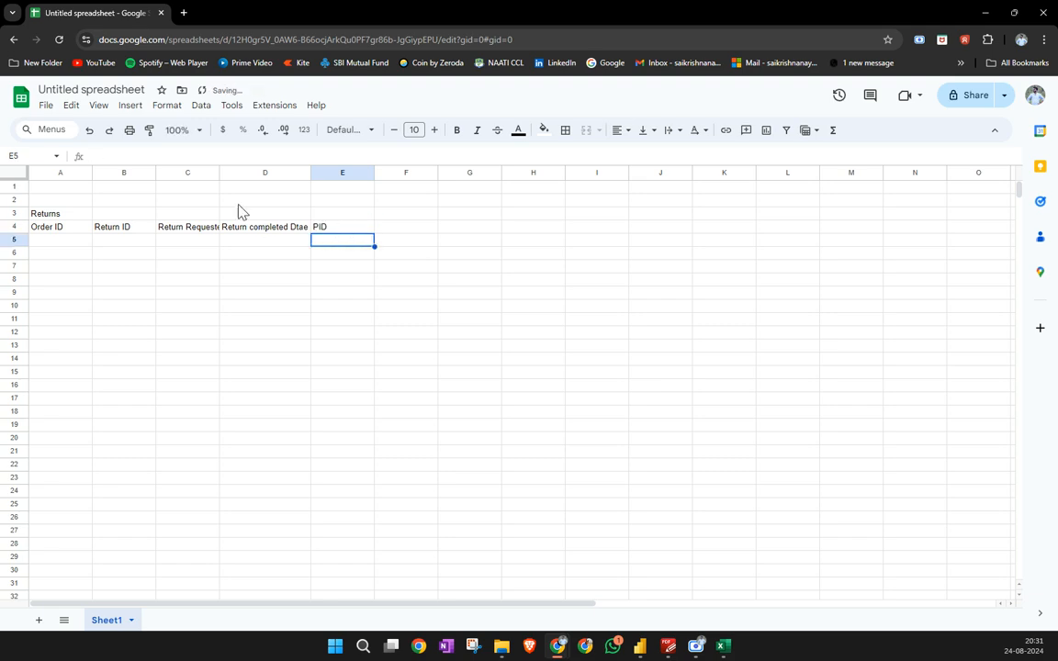
# Fit column C's width to the full Return Requested date header
pyautogui.click(222, 173)
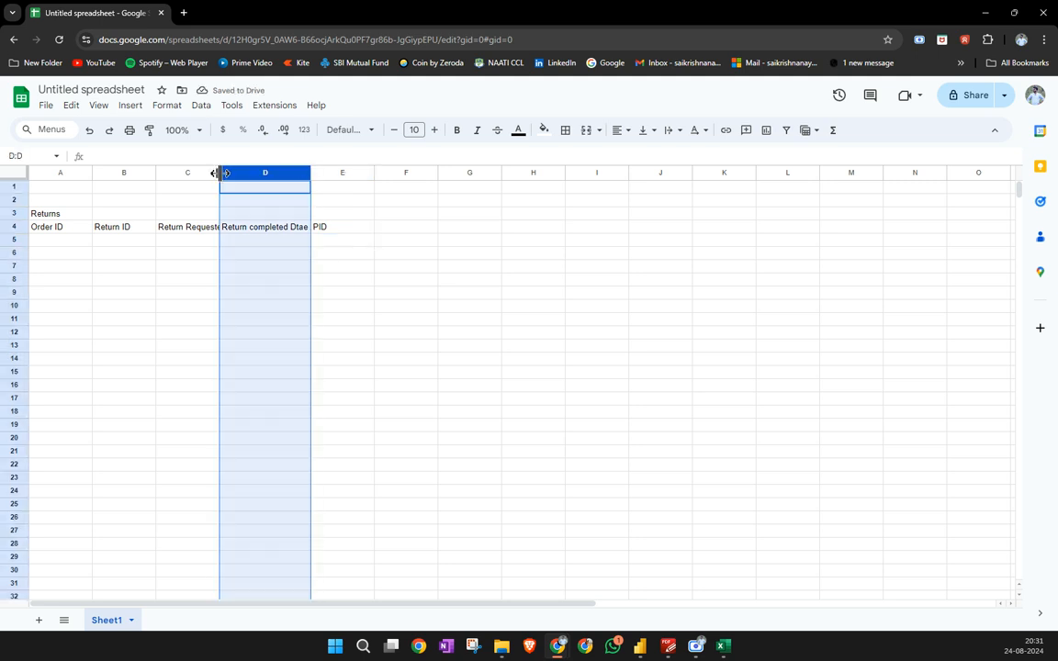
pyautogui.doubleClick(220, 173)
pyautogui.click(266, 265)
pyautogui.click(60, 240)
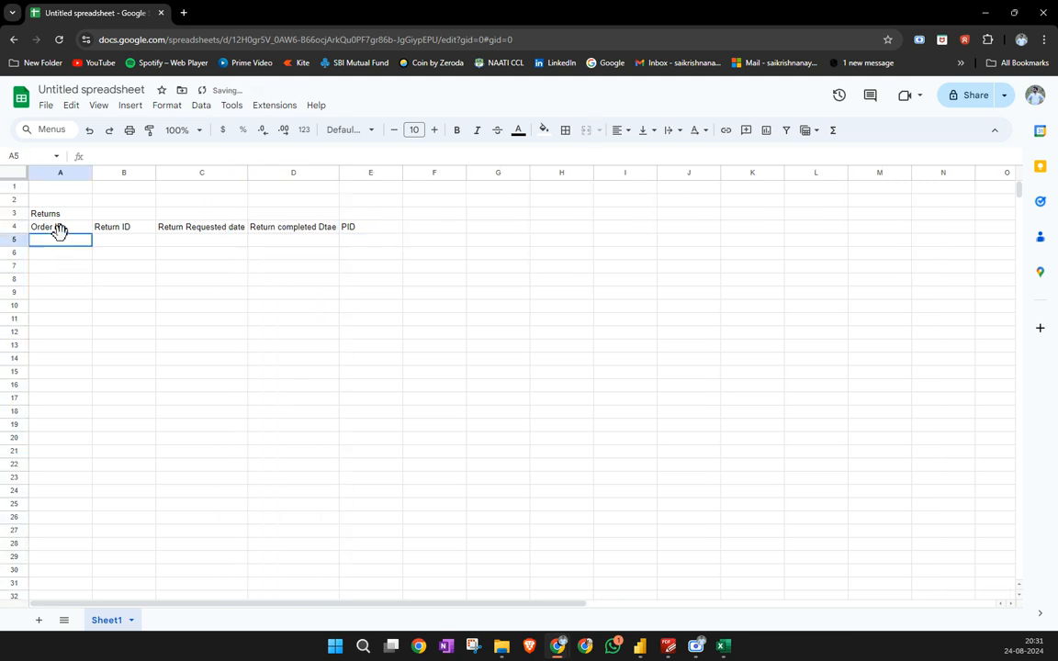
pyautogui.click(113, 241)
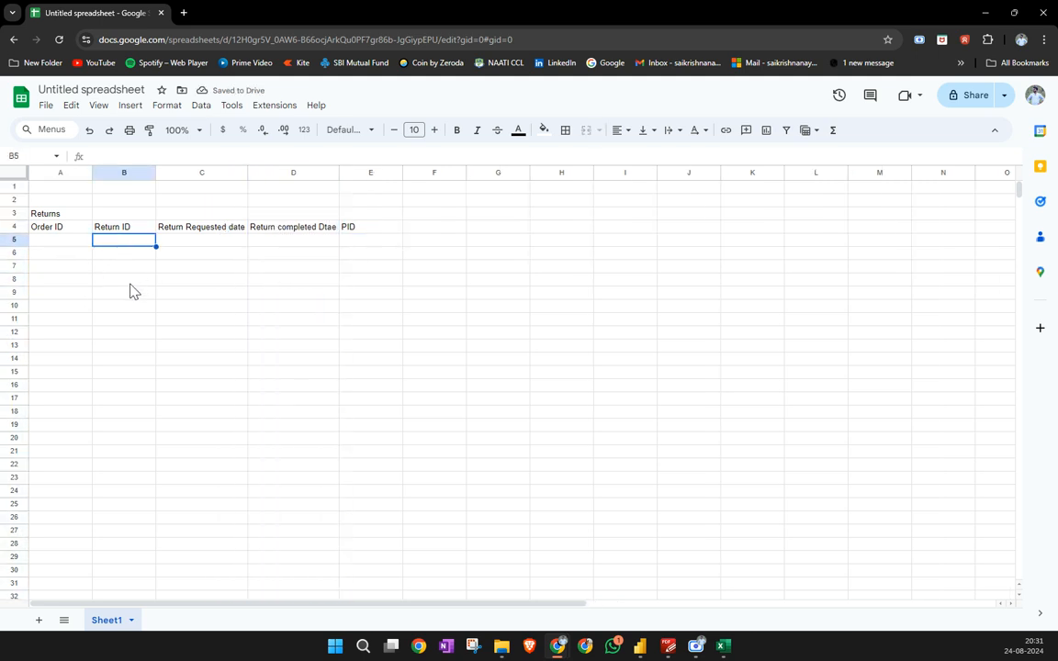
# Copy the Returns title and its header row, A3:E4, to the block starting at A15
pyautogui.click(341, 229)
pyautogui.moveTo(57, 211); pyautogui.dragTo(366, 228)
pyautogui.hotkey('ctrl', 'c')
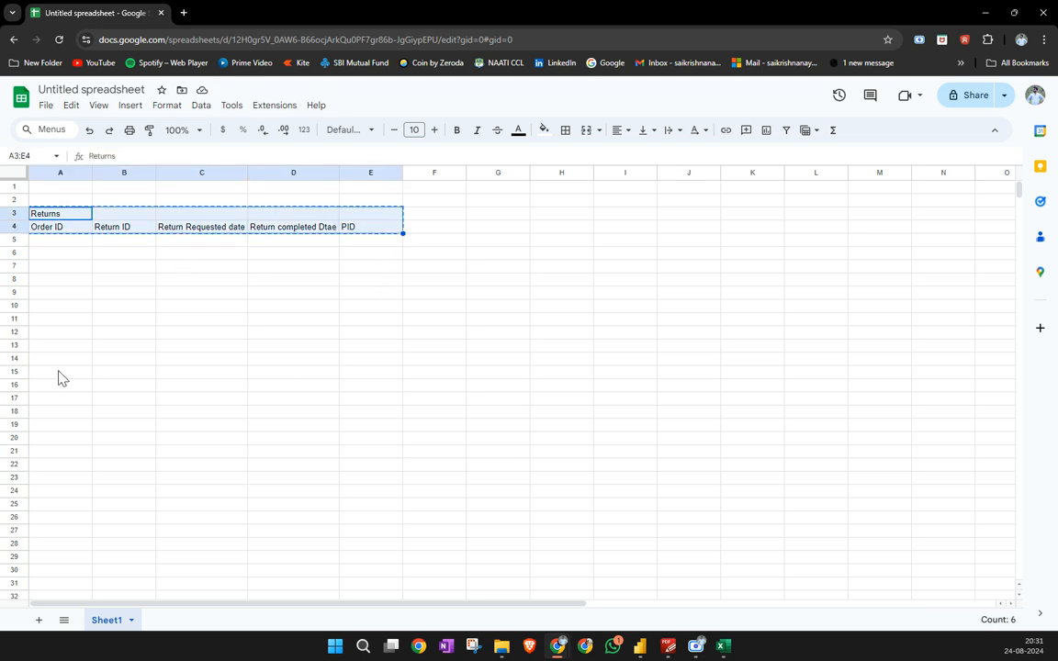
pyautogui.click(59, 375)
pyautogui.hotkey('ctrl', 'v')
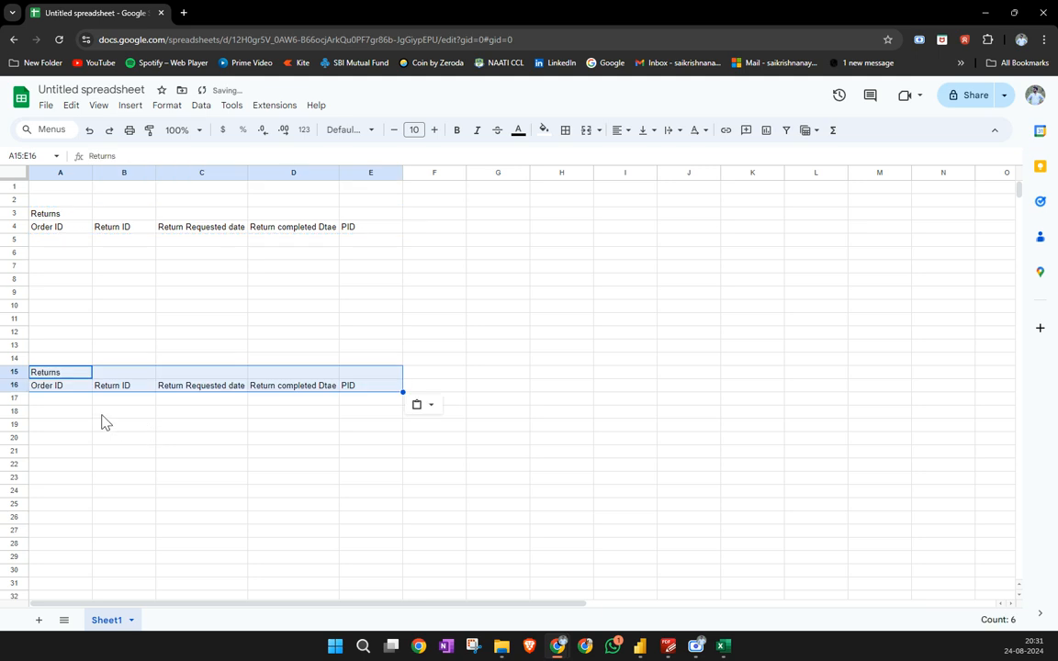
# Change the copied table's title in A15 to "Orders Table"
pyautogui.click(65, 374)
pyautogui.doubleClick(64, 373)
pyautogui.press('BackSpace')
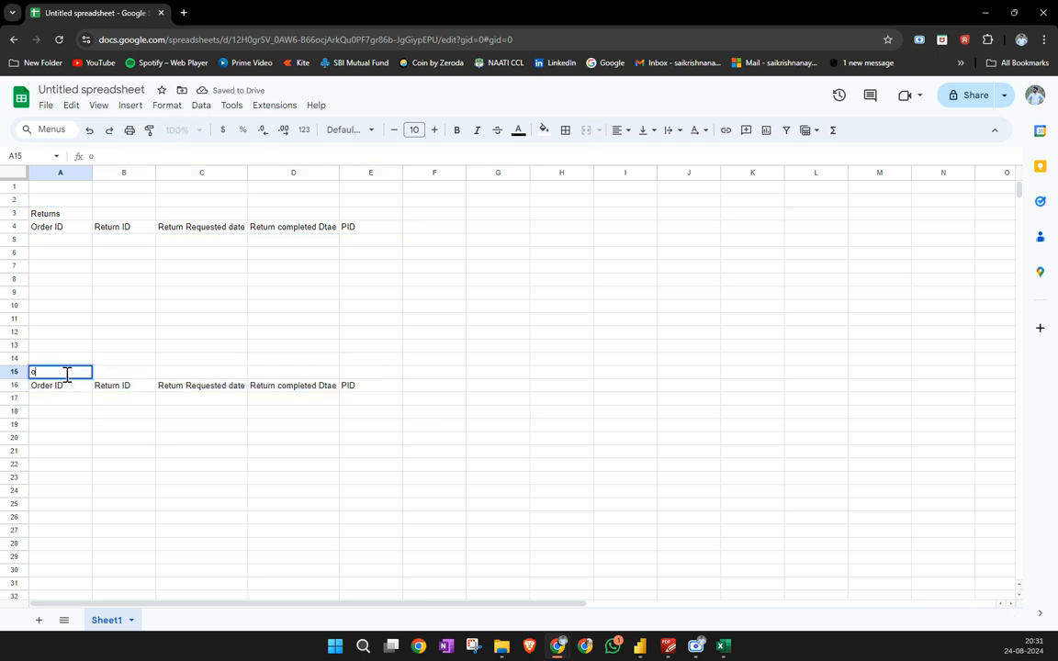
pyautogui.write('Orders Table')
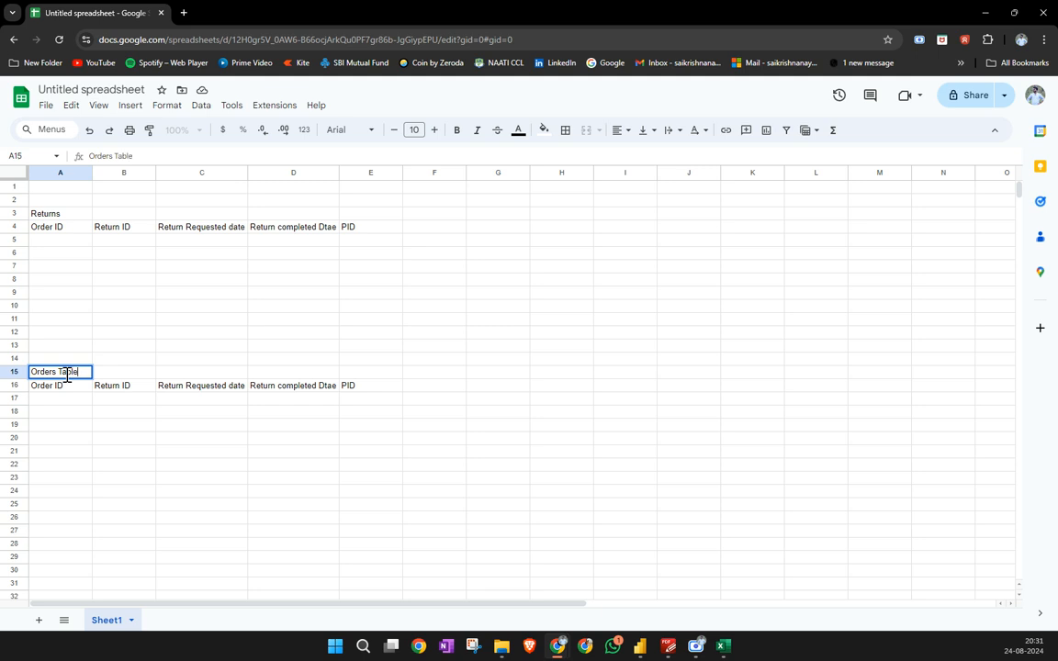
pyautogui.press('Return')
# Move the PID header of the Orders Table from E16 to B16, replacing Return ID
pyautogui.click(116, 393)
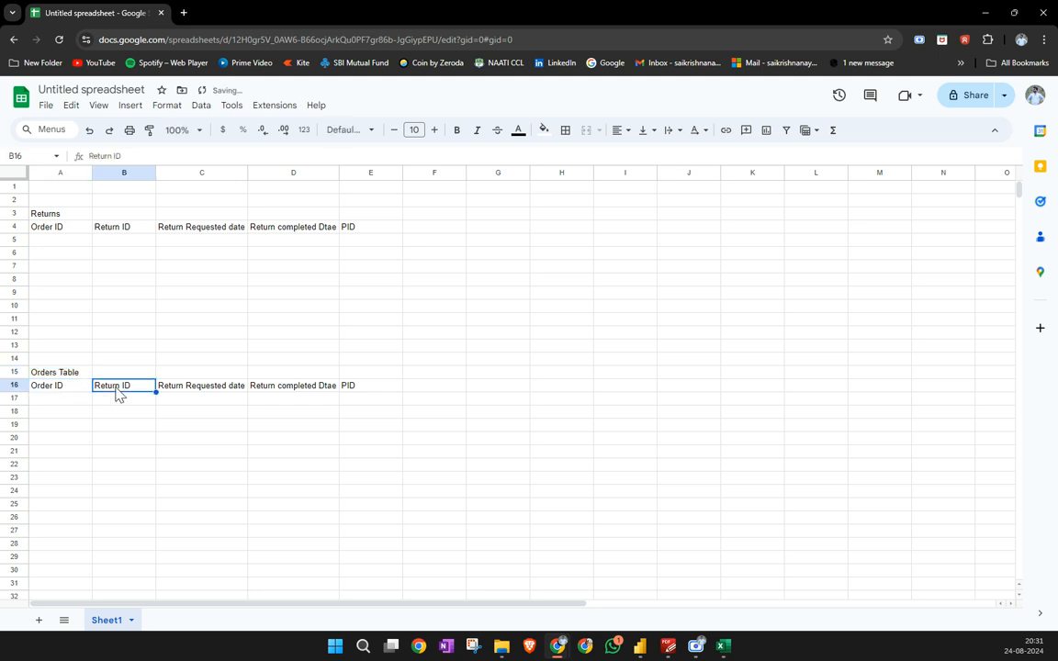
pyautogui.click(383, 391)
pyautogui.hotkey('ctrl', 'x')
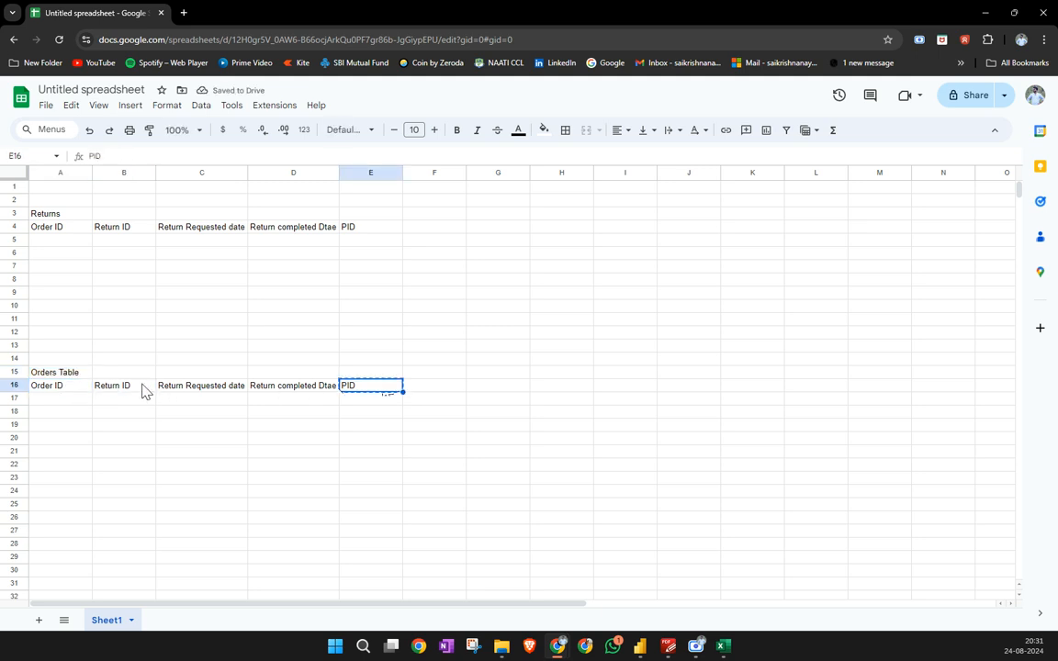
pyautogui.click(141, 389)
pyautogui.hotkey('ctrl', 'v')
# Replace the Return Requested date header in C16 with "order date"
pyautogui.click(213, 389)
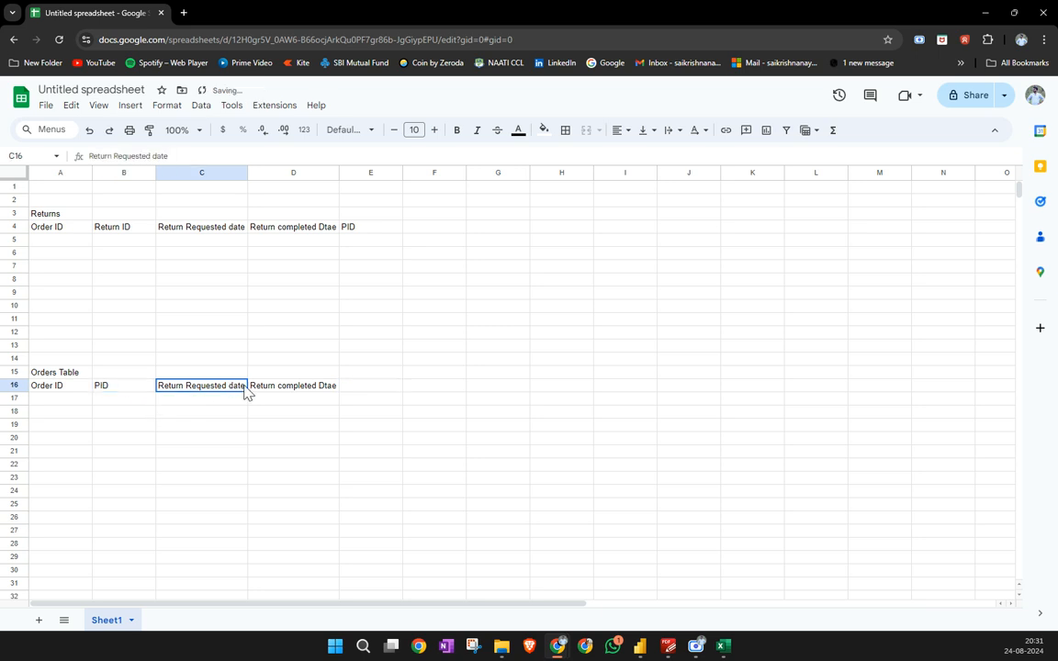
pyautogui.write('orde rp')
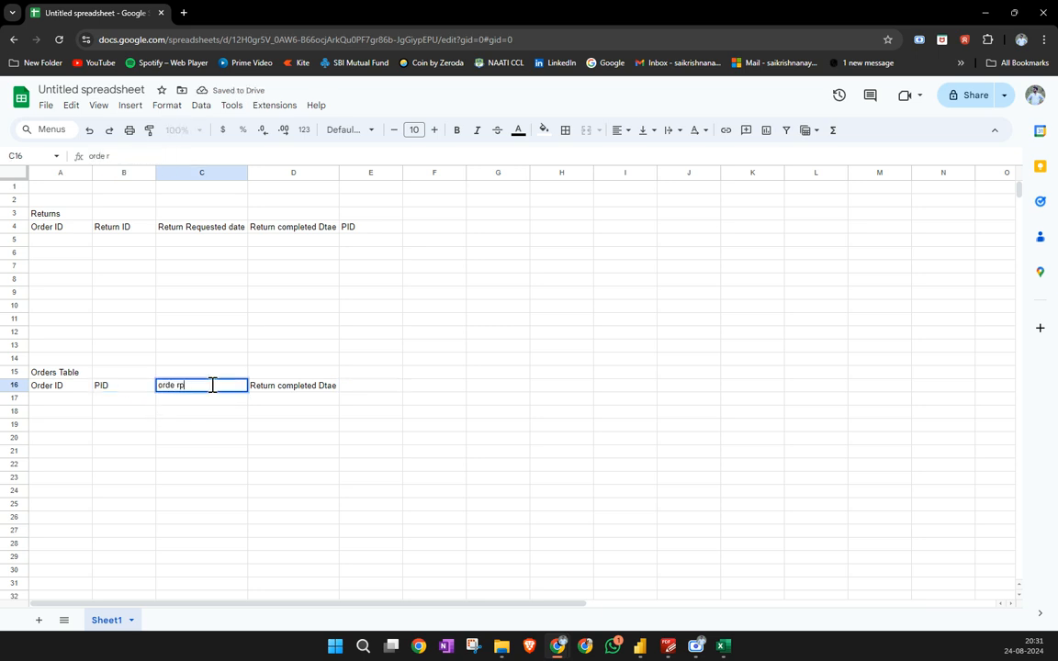
pyautogui.write('laced date')
pyautogui.press('BackSpace')
pyautogui.press('BackSpace')
pyautogui.press('BackSpace')
pyautogui.press('BackSpace')
pyautogui.press('BackSpace')
pyautogui.press('BackSpace')
pyautogui.press('BackSpace')
pyautogui.press('BackSpace')
pyautogui.press('BackSpace')
pyautogui.press('BackSpace')
pyautogui.press('BackSpace')
pyautogui.press('BackSpace')
pyautogui.press('Tab')
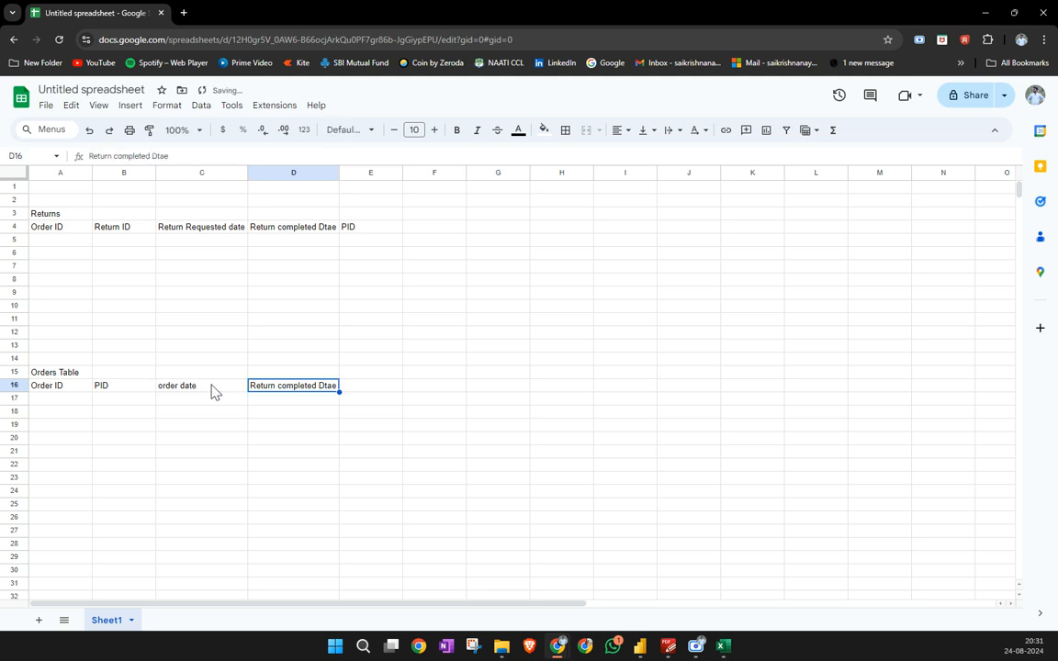
# Complete the Orders Table header row with "Ship Date" in D16, "Delivery date" in E16 and "Qty" in F16
pyautogui.write('Ship ')
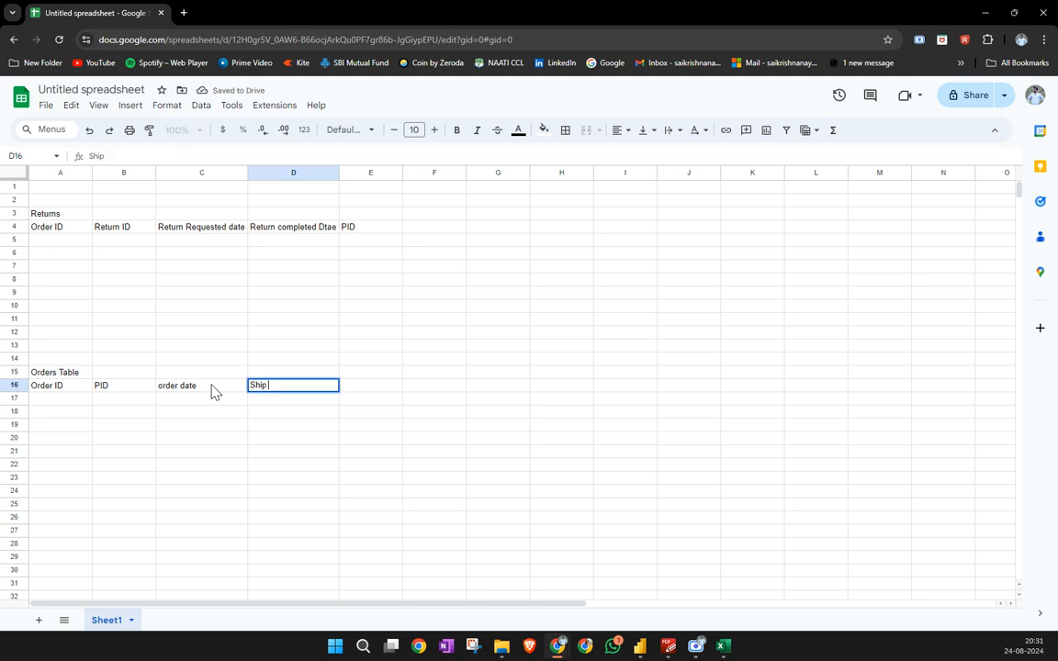
pyautogui.write('Date')
pyautogui.press('Tab')
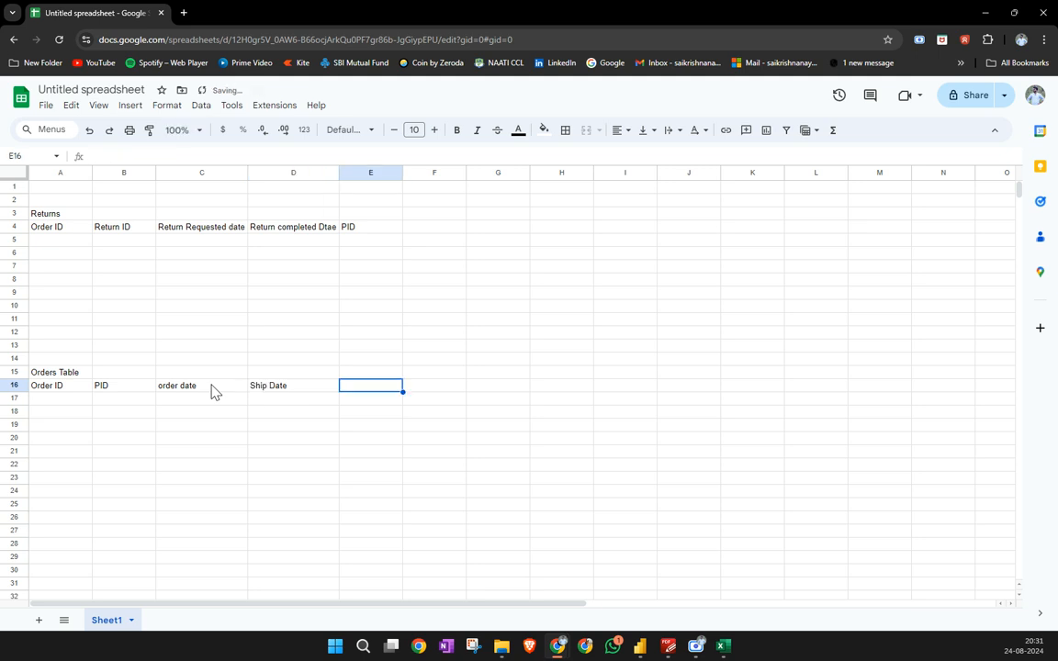
pyautogui.write('Delivery date')
pyautogui.press('Return')
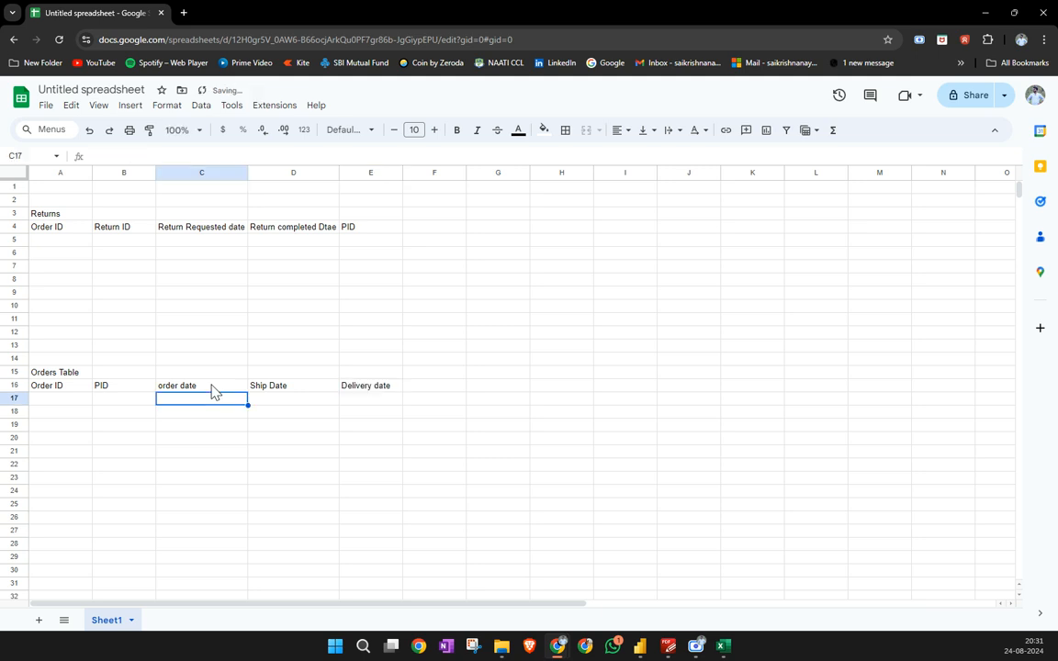
pyautogui.click(441, 386)
pyautogui.write('Q')
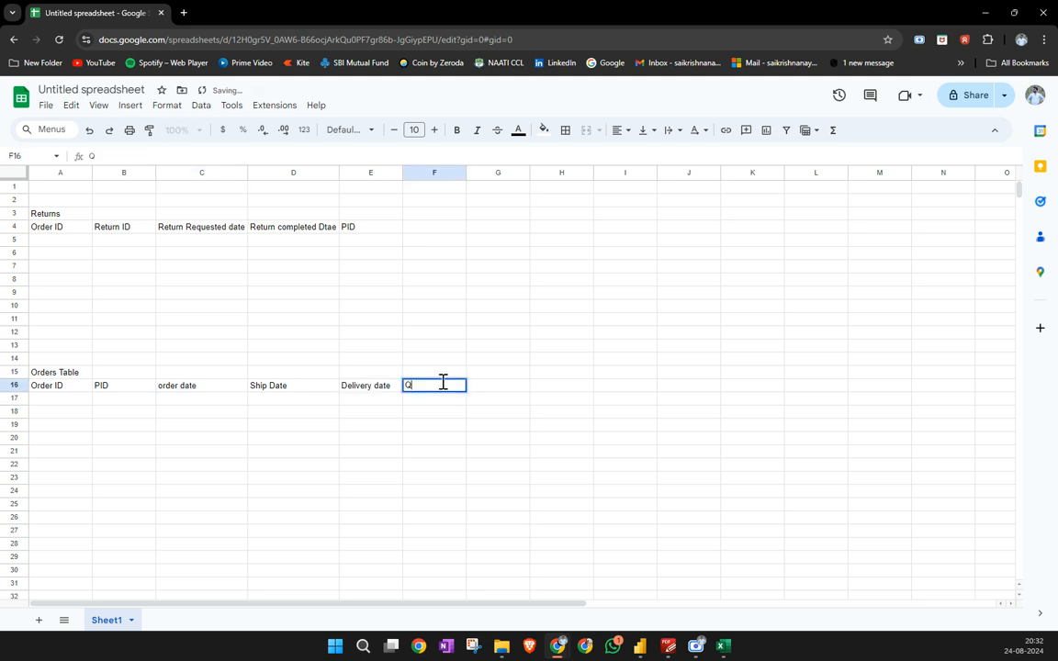
pyautogui.write('ty')
pyautogui.press('Tab')
# Enter the order IDs 1, 2, 2, 2 and 2 in A17:A21 of the Orders Table
pyautogui.click(53, 388)
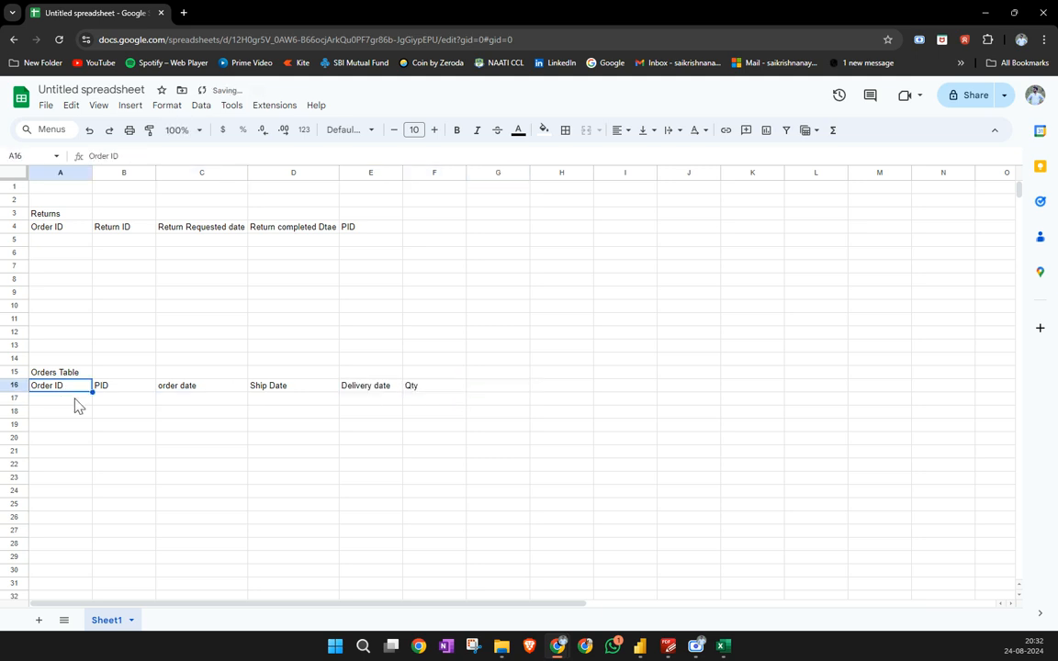
pyautogui.click(73, 399)
pyautogui.write('1')
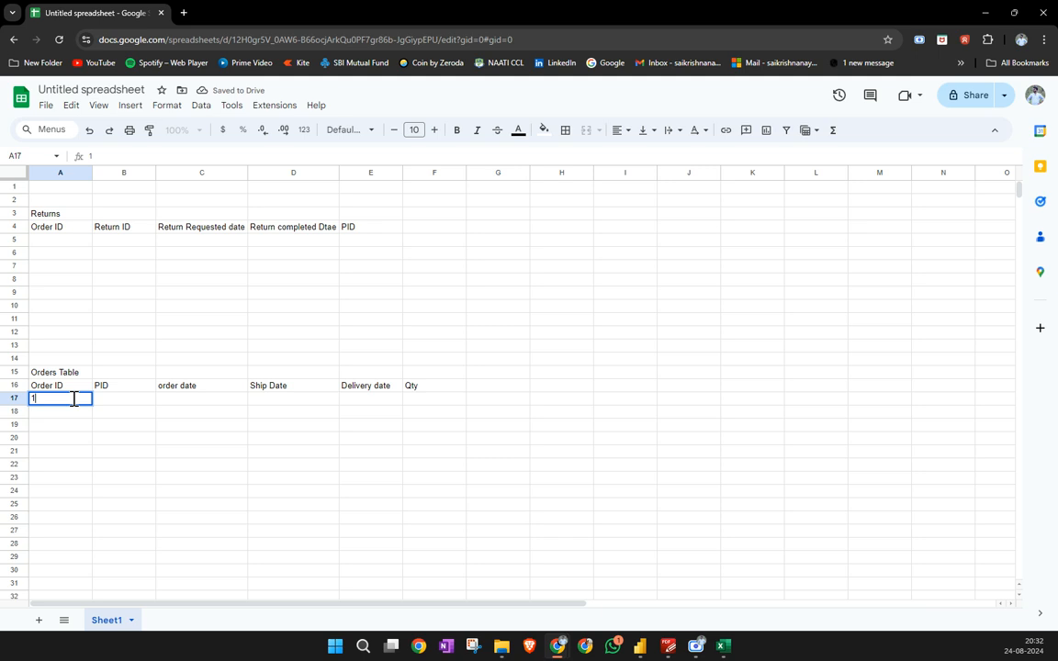
pyautogui.press('Return')
pyautogui.write('2')
pyautogui.press('Return')
pyautogui.write('2')
pyautogui.press('Return')
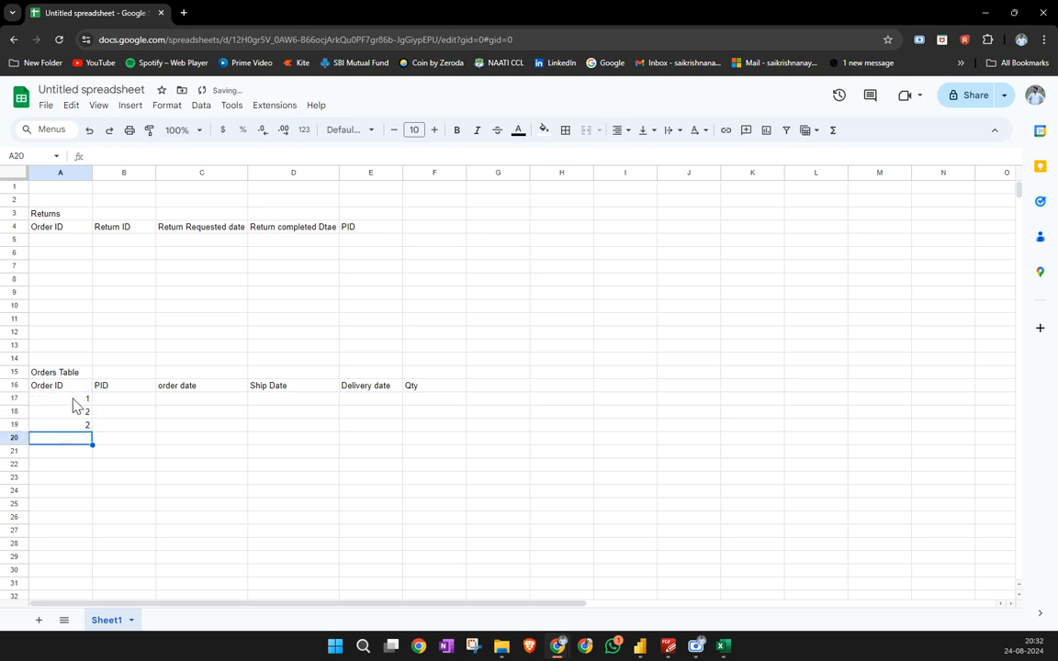
pyautogui.write('2')
pyautogui.press('Return')
pyautogui.write('2')
pyautogui.press('Return')
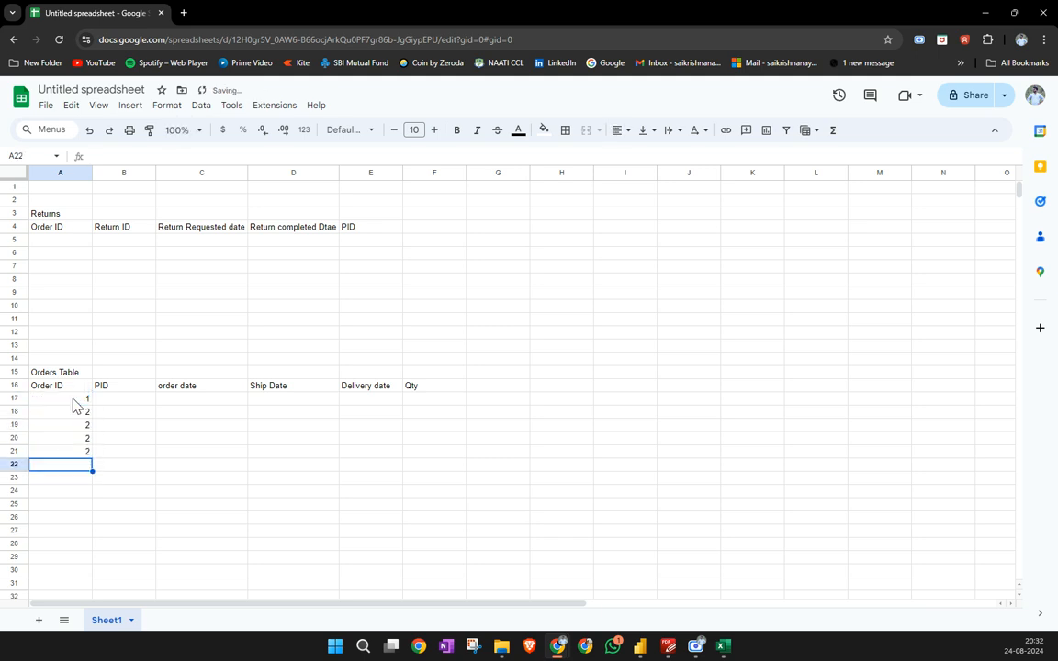
# Continue the Order ID column with 3, 4, 4, 4, 5 and 6 in A22:A27
pyautogui.write('3')
pyautogui.press('Return')
pyautogui.write('4')
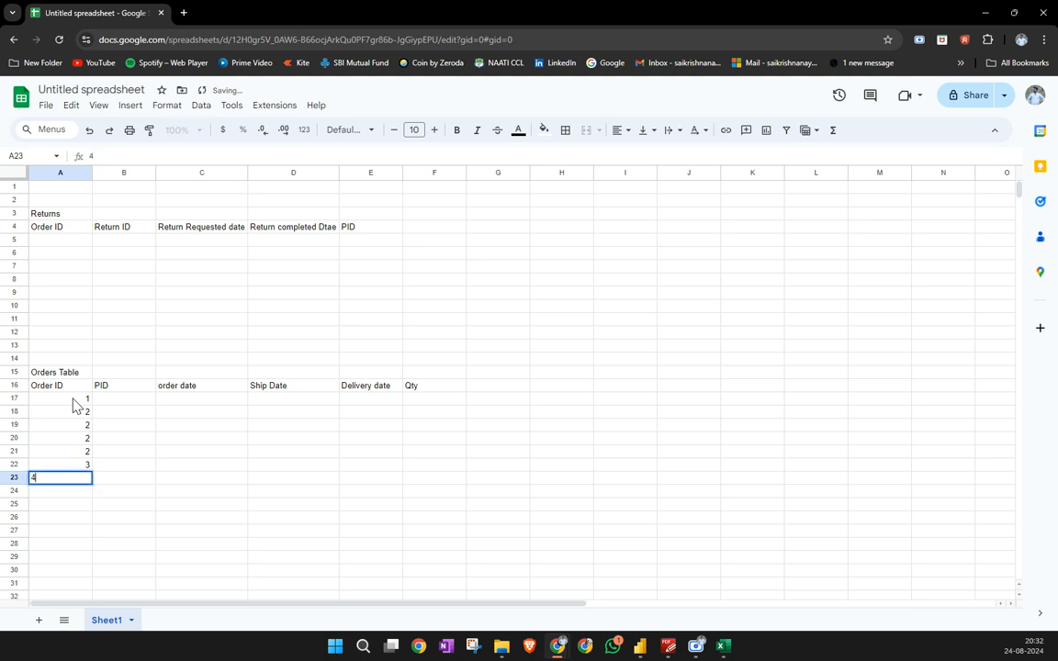
pyautogui.press('Return')
pyautogui.write('4')
pyautogui.press('Return')
pyautogui.write('4')
pyautogui.press('Return')
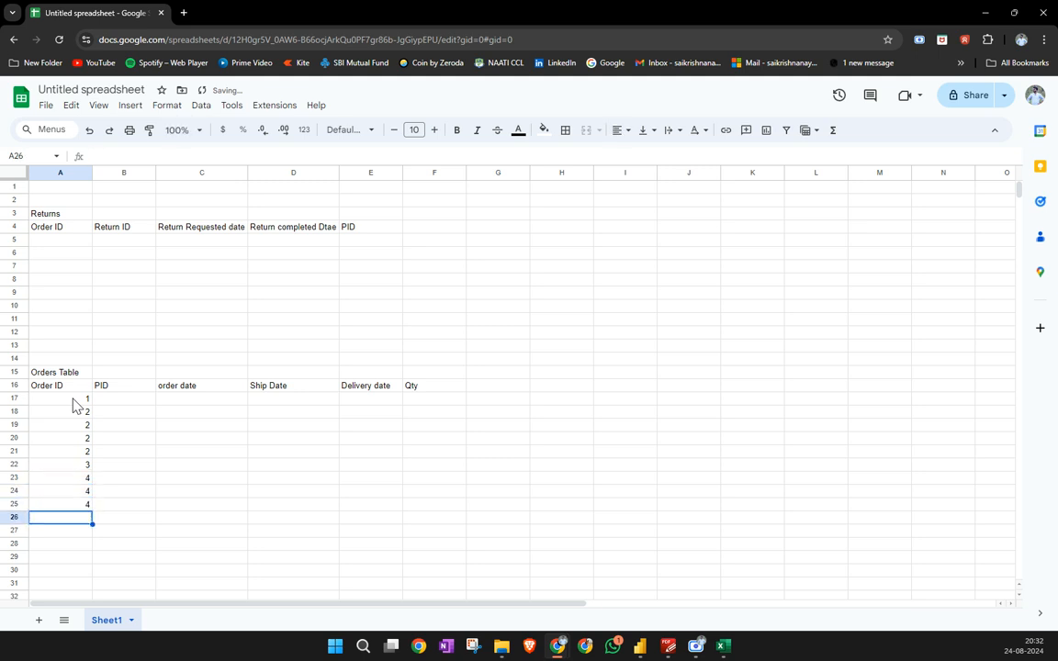
pyautogui.write('5')
pyautogui.press('Return')
pyautogui.write('6')
pyautogui.press('Return')
# Enter the product IDs 123, 123 and 345 in B17:B19 of the PID column
pyautogui.click(129, 404)
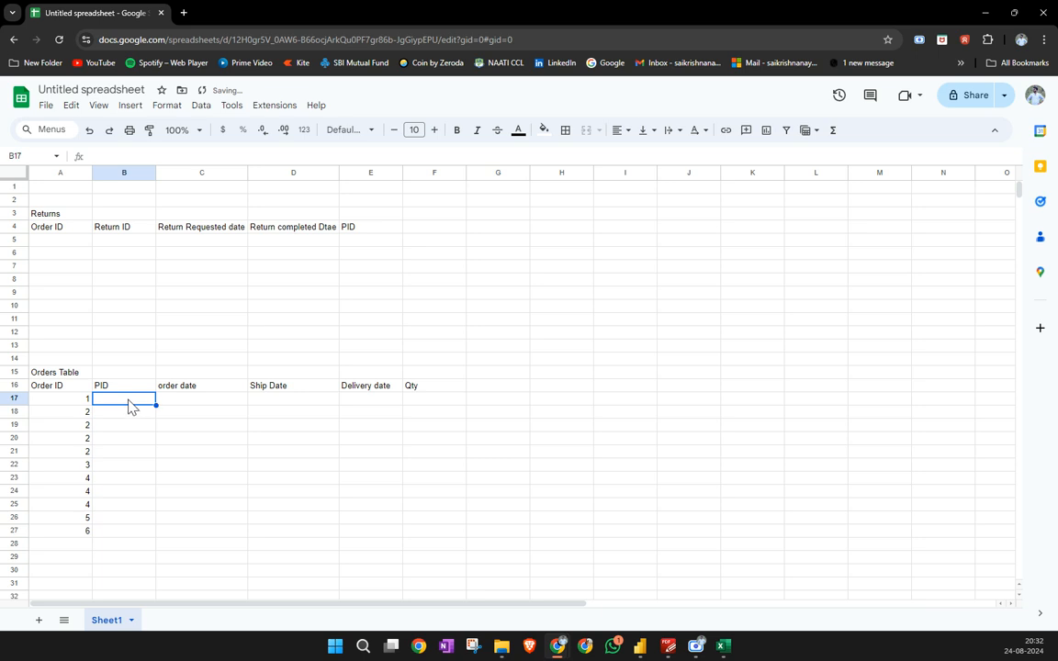
pyautogui.click(15, 398)
pyautogui.click(134, 404)
pyautogui.write('123')
pyautogui.click(115, 416)
pyautogui.write('123')
pyautogui.click(105, 430)
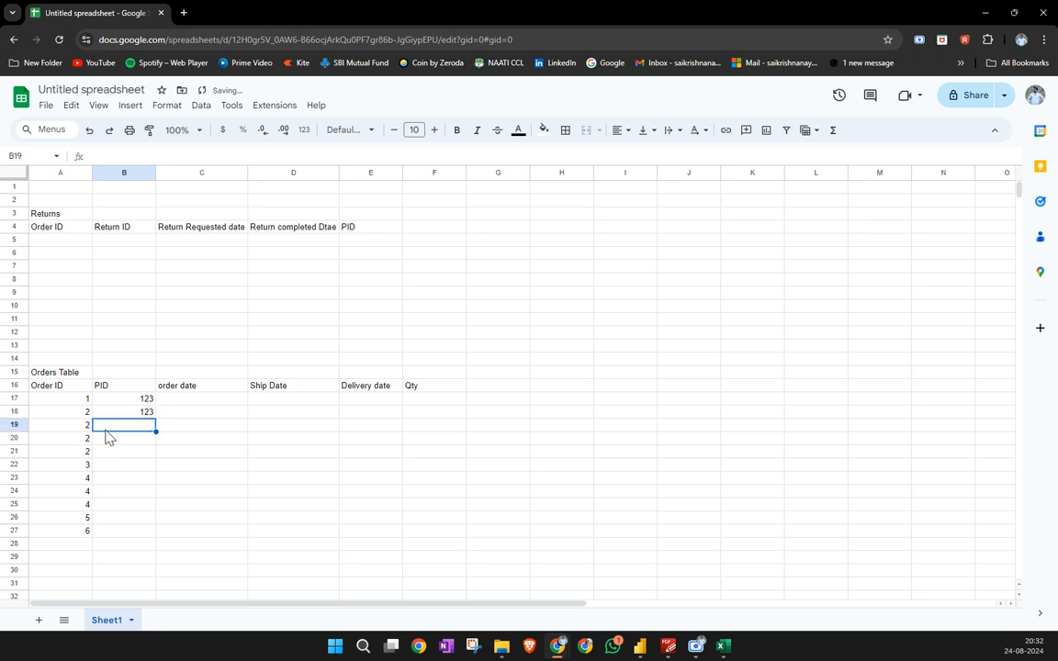
pyautogui.write('345')
pyautogui.click(109, 444)
# Fill the PID cells B17:B21 with 1, 1, 2, 3 and 4, overwriting the three-digit entries
pyautogui.click(145, 398)
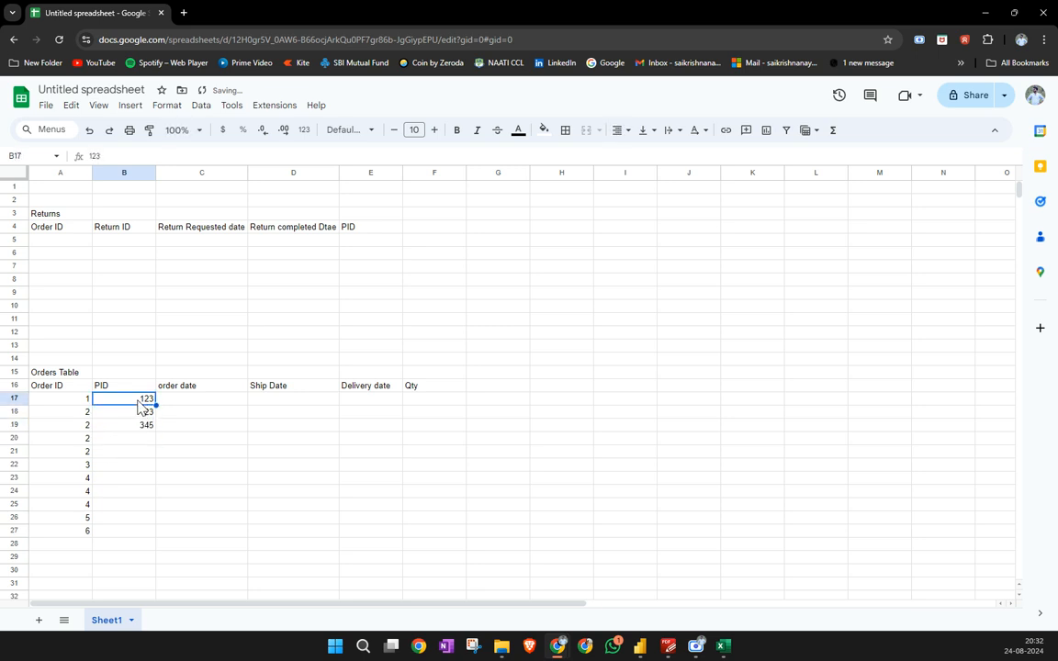
pyautogui.write('1')
pyautogui.press('Return')
pyautogui.write('1')
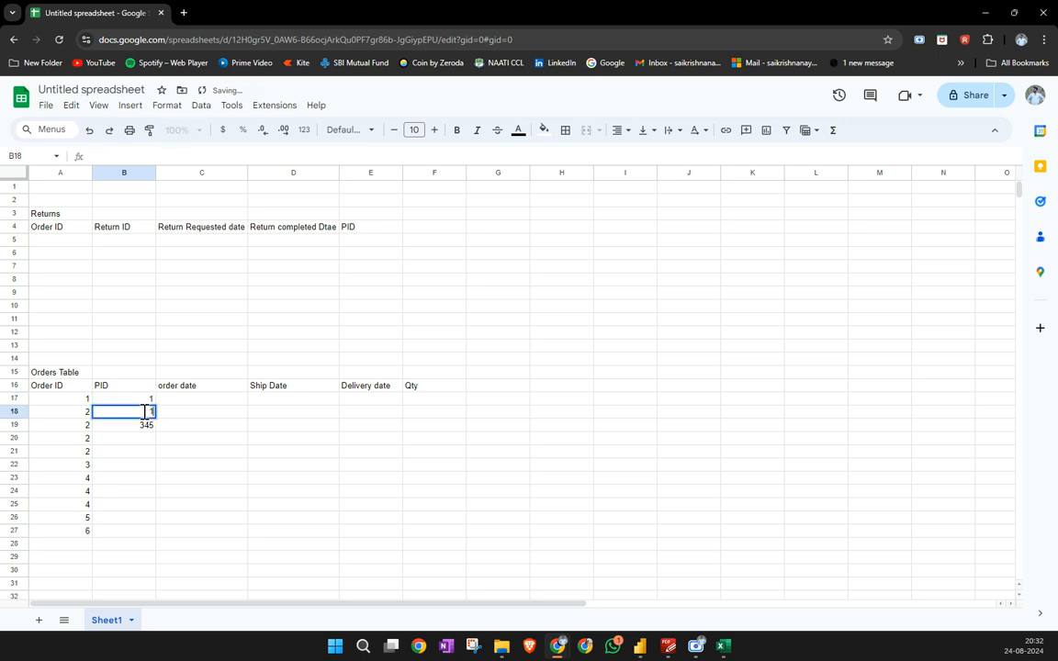
pyautogui.press('Return')
pyautogui.write('2')
pyautogui.press('Return')
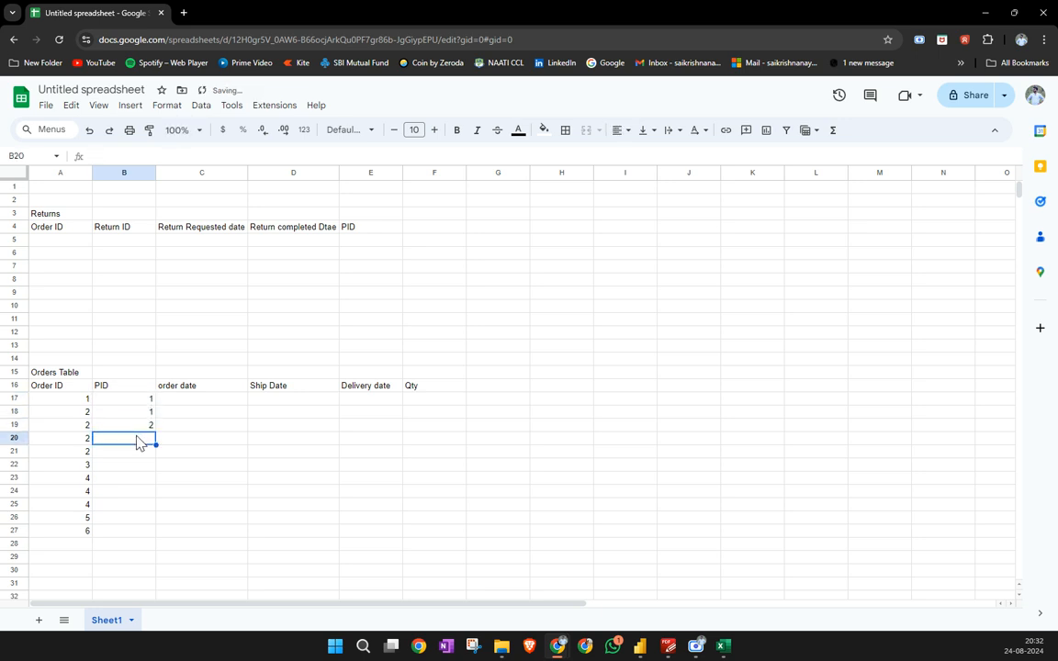
pyautogui.write('3')
pyautogui.press('Return')
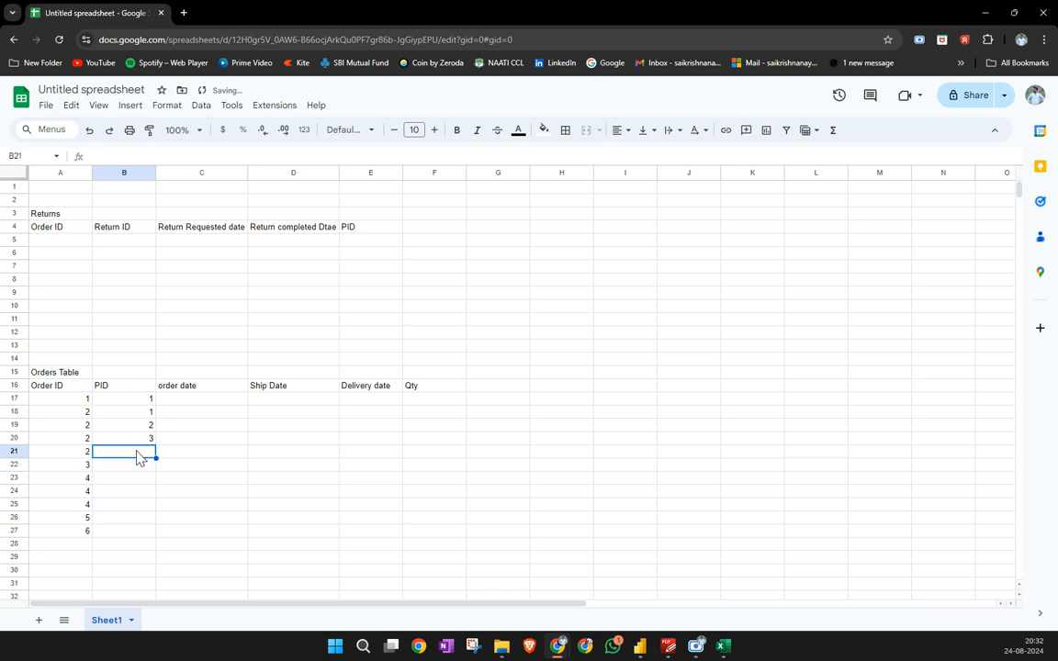
pyautogui.write('4')
pyautogui.press('Return')
# Continue the PID column with 5, 1, 2, 10, 12 and 11 in B22:B27
pyautogui.write('5')
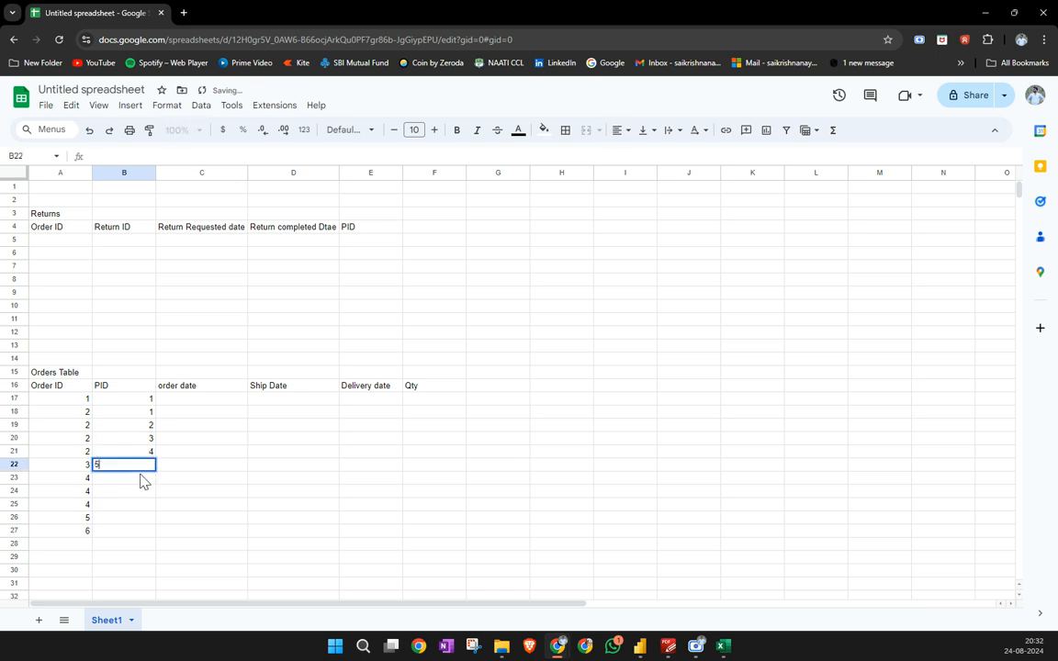
pyautogui.press('Return')
pyautogui.write('1')
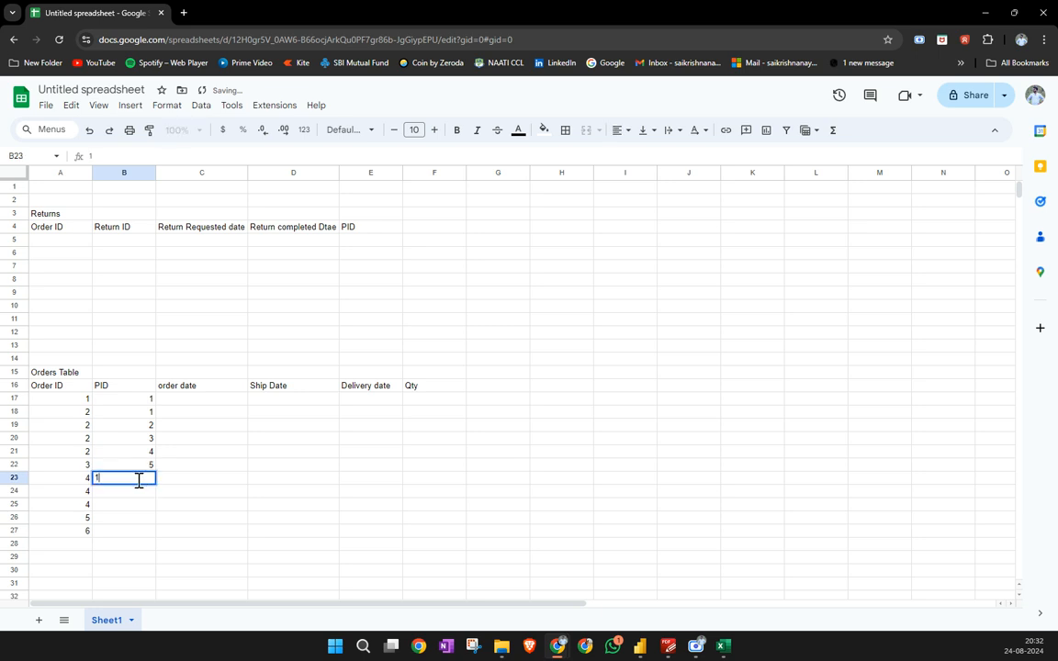
pyautogui.press('Return')
pyautogui.write('2')
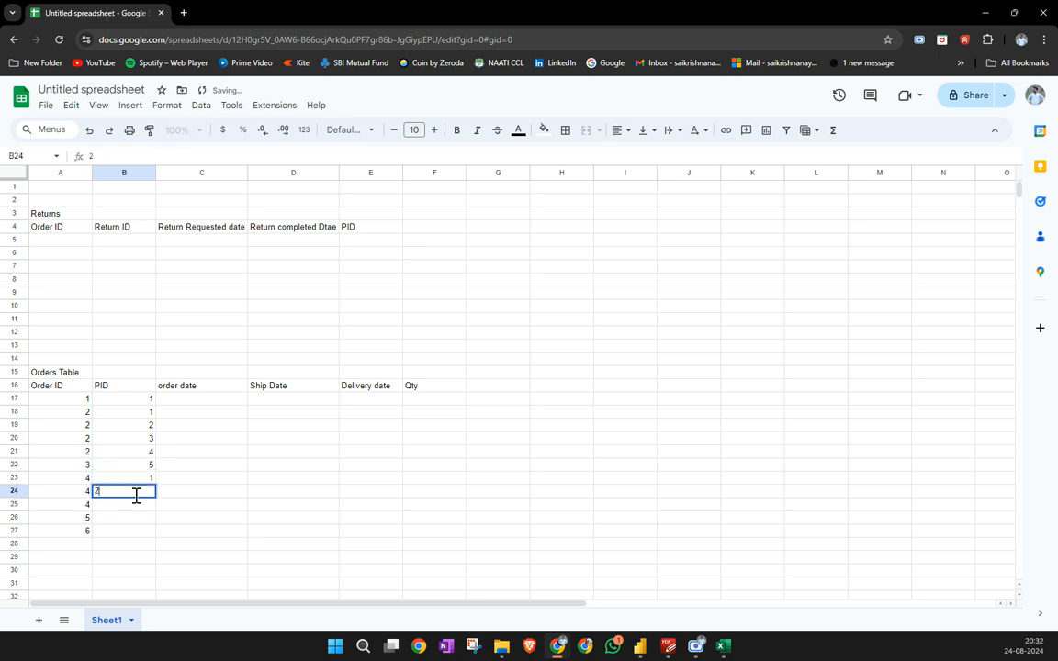
pyautogui.press('Return')
pyautogui.write('10')
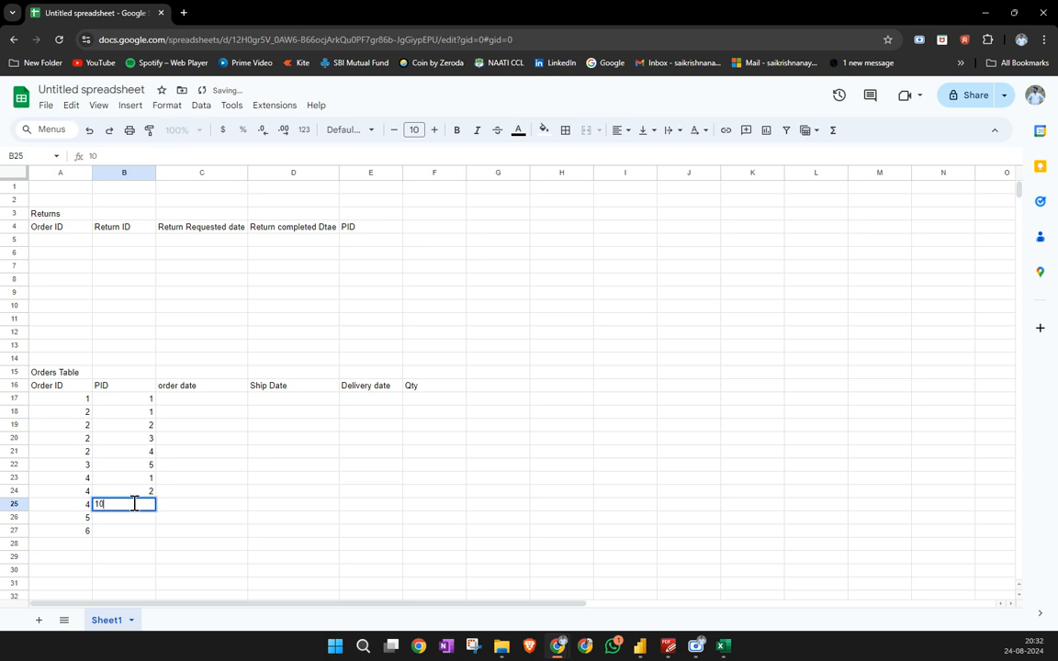
pyautogui.press('Return')
pyautogui.write('12')
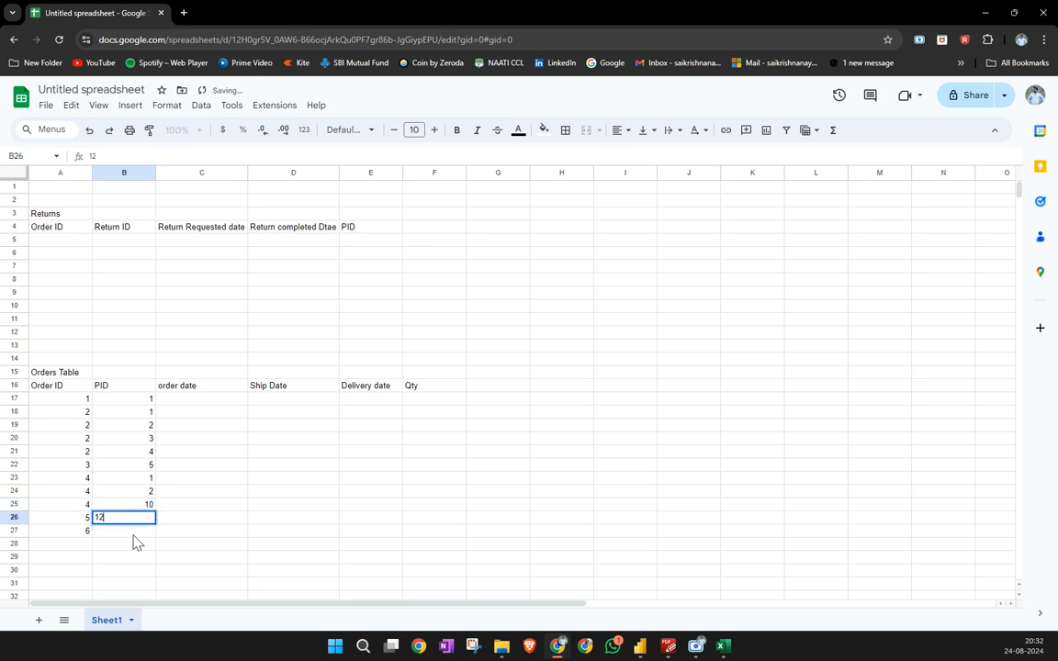
pyautogui.press('Return')
pyautogui.write('11')
pyautogui.click(226, 478)
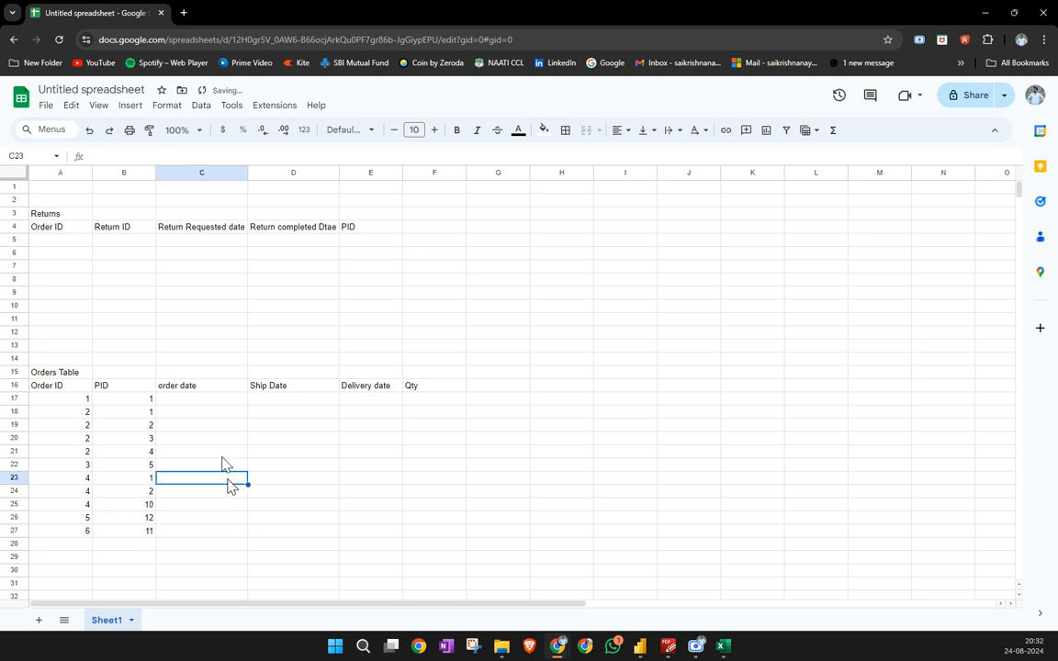
# Enter 2023-01-01 as the order date of the first order row in C17
pyautogui.click(202, 398)
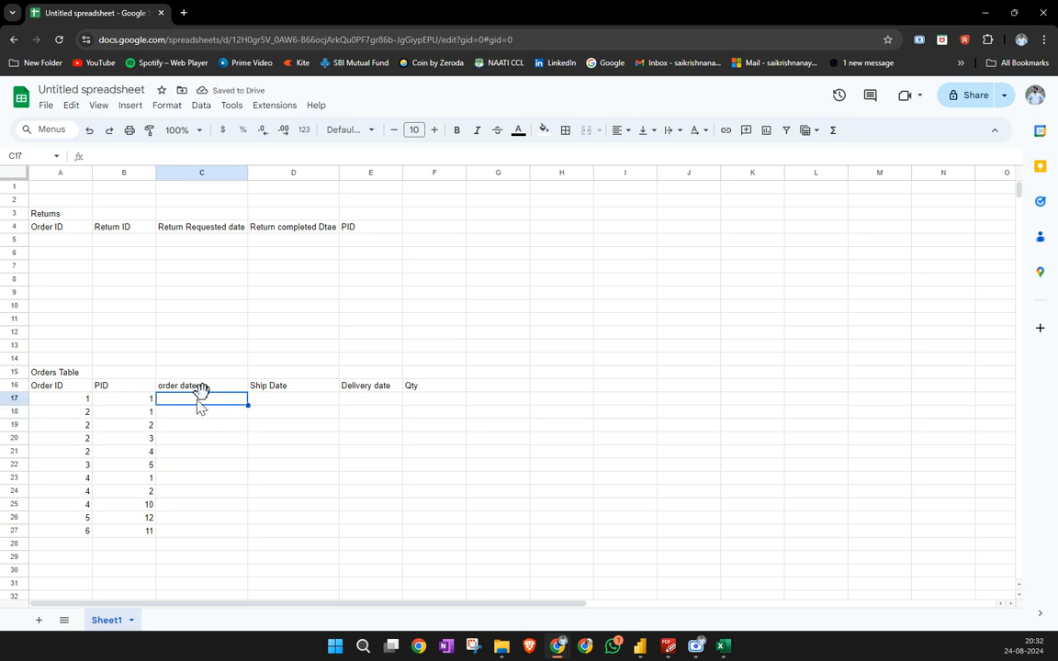
pyautogui.write('2023-0')
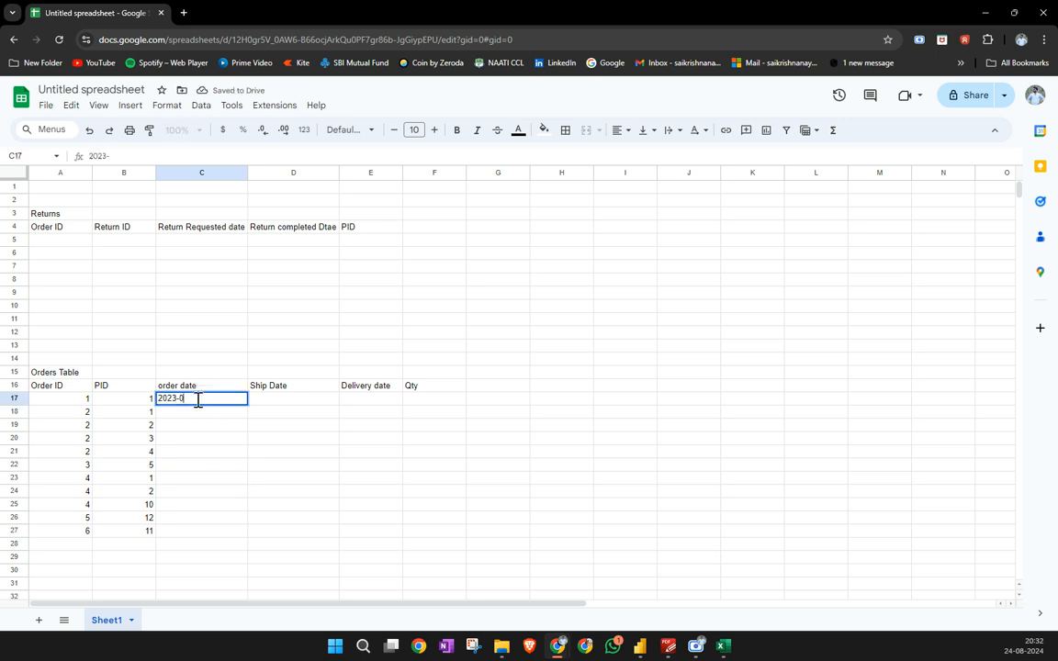
pyautogui.write('1-01')
pyautogui.press('Return')
pyautogui.click(202, 451)
# Copy the order date from C17 to C18
pyautogui.click(209, 401)
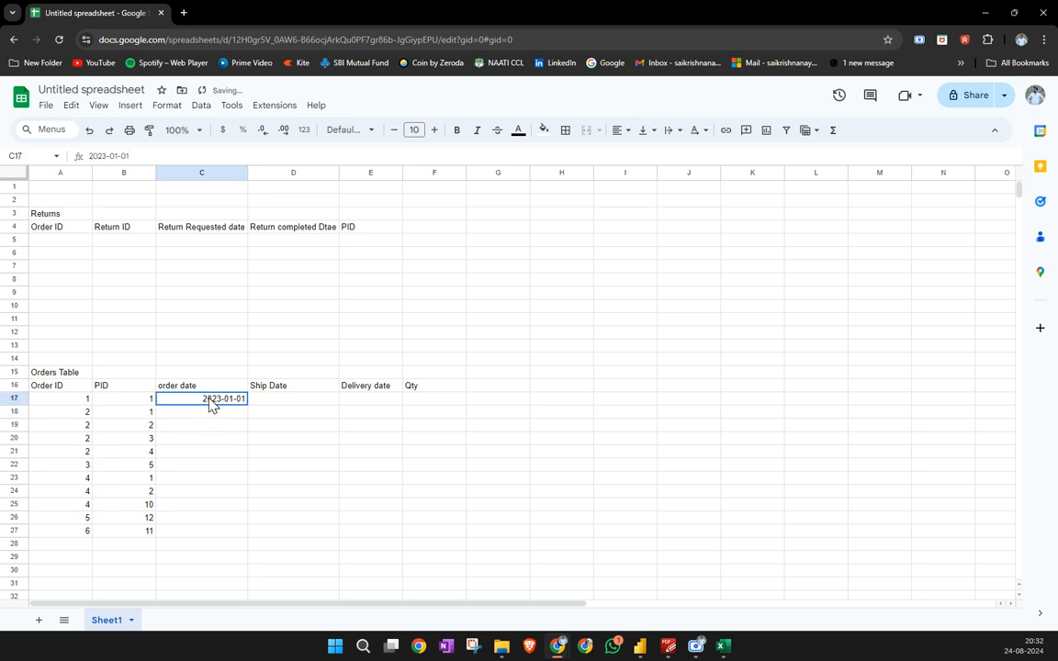
pyautogui.hotkey('ctrl', 'c')
pyautogui.moveTo(208, 414)
pyautogui.mouseDown()
pyautogui.moveTo(205, 446)
pyautogui.moveTo(210, 416)
pyautogui.mouseUp()
pyautogui.hotkey('ctrl', 'v')
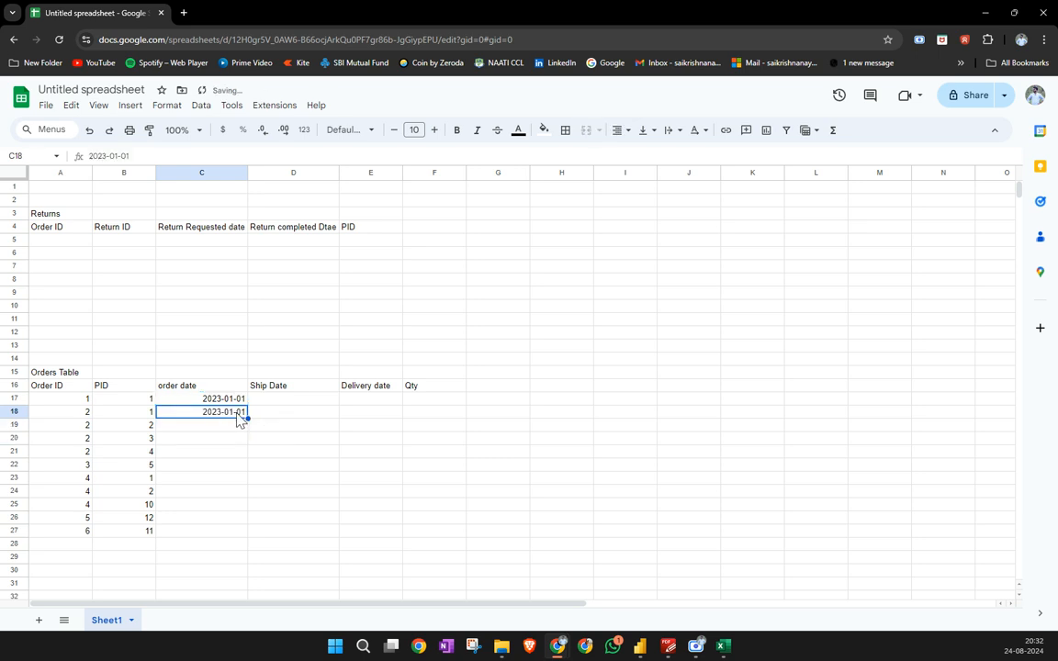
# Change the order date in C18 to 2023-01-02 and copy it to C19:C21
pyautogui.doubleClick(243, 412)
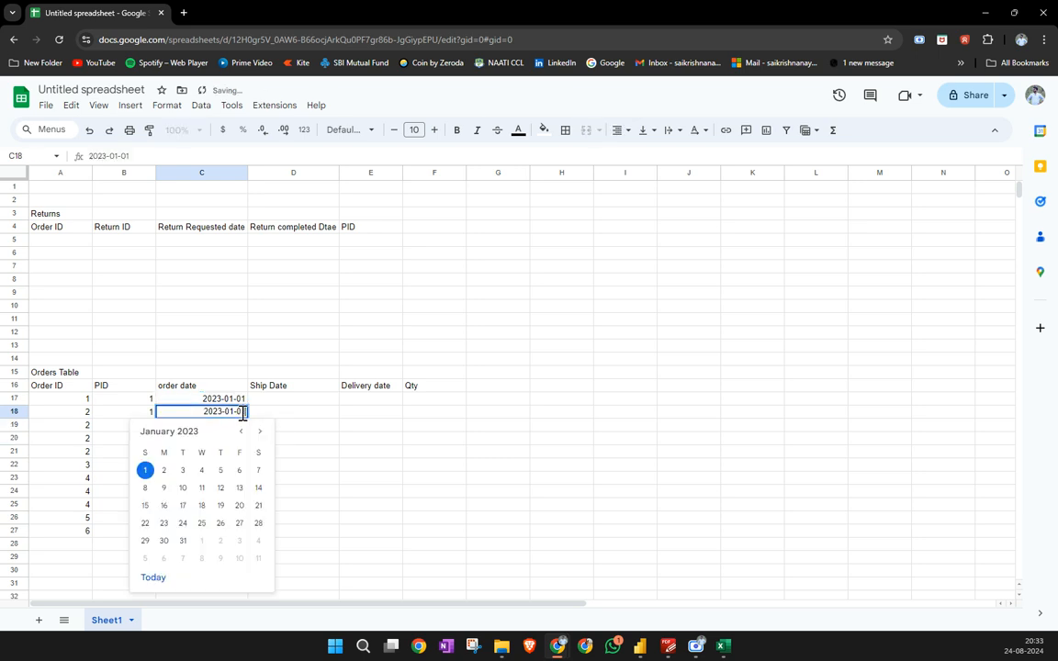
pyautogui.click(165, 475)
pyautogui.click(223, 428)
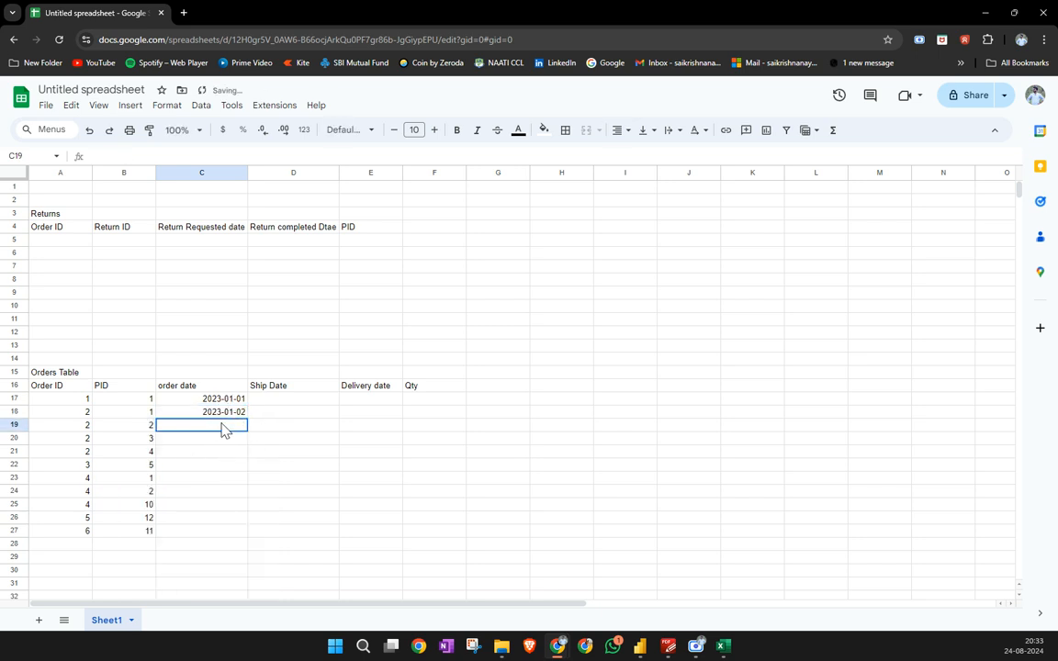
pyautogui.click(225, 414)
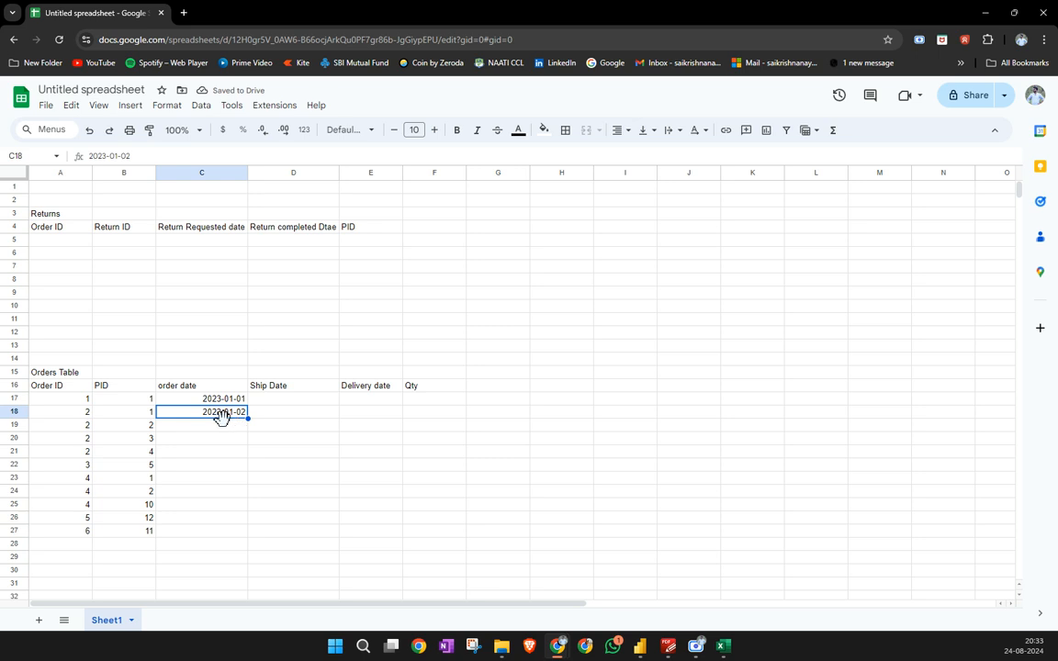
pyautogui.hotkey('ctrl', 'c')
pyautogui.moveTo(203, 428); pyautogui.dragTo(206, 458)
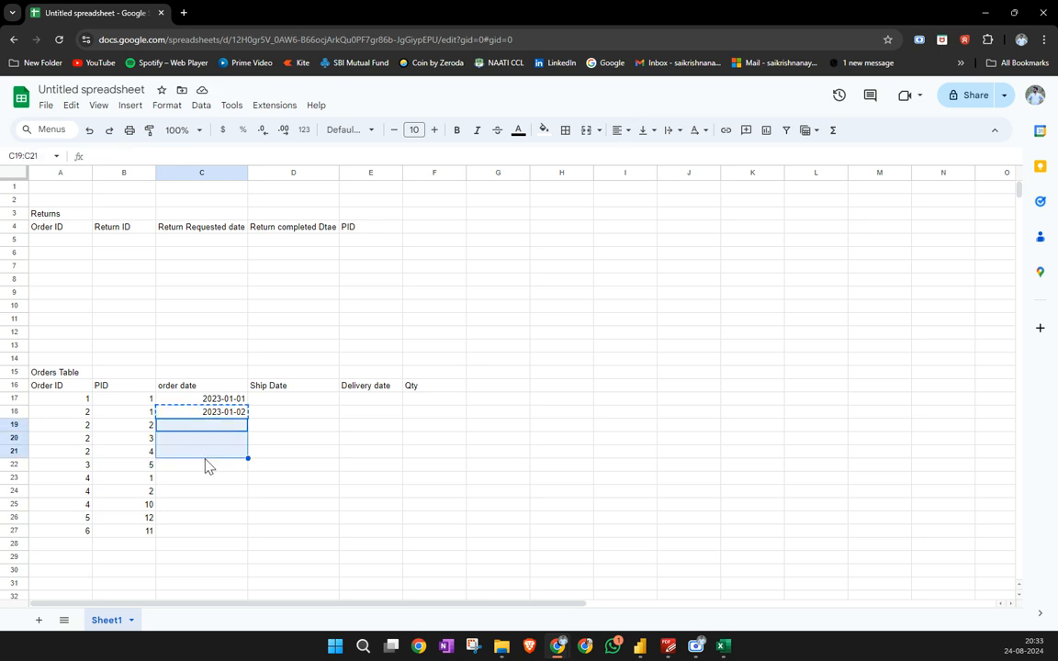
pyautogui.hotkey('ctrl', 'v')
# Enter 2023-02-01 as the order date in C22 and fill it through C27
pyautogui.click(203, 466)
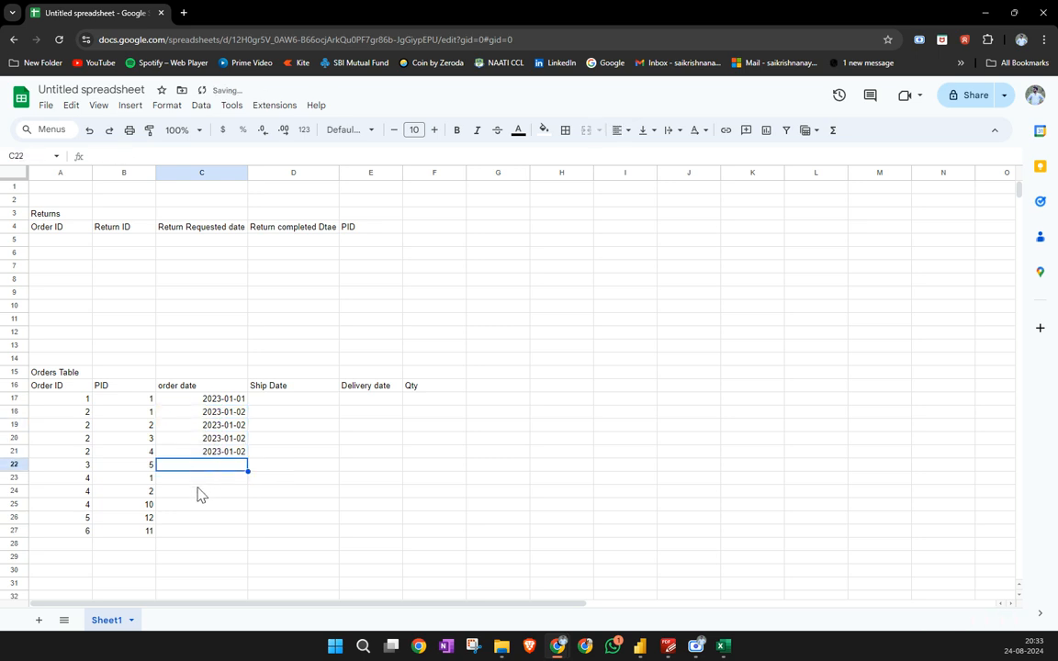
pyautogui.write('2023-02-01')
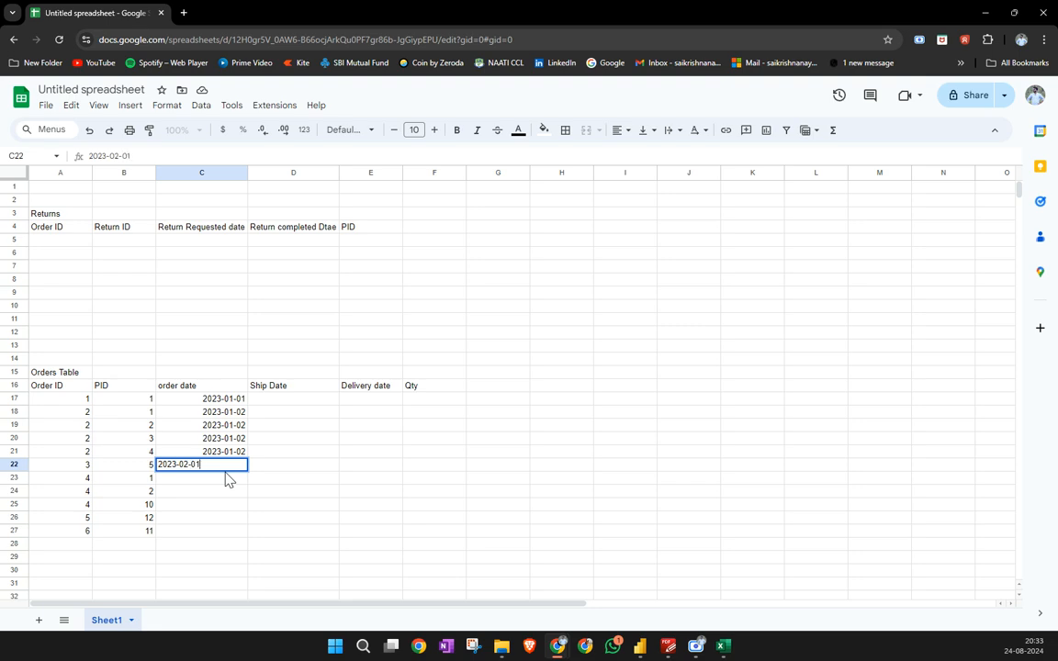
pyautogui.press('Return')
pyautogui.click(233, 468)
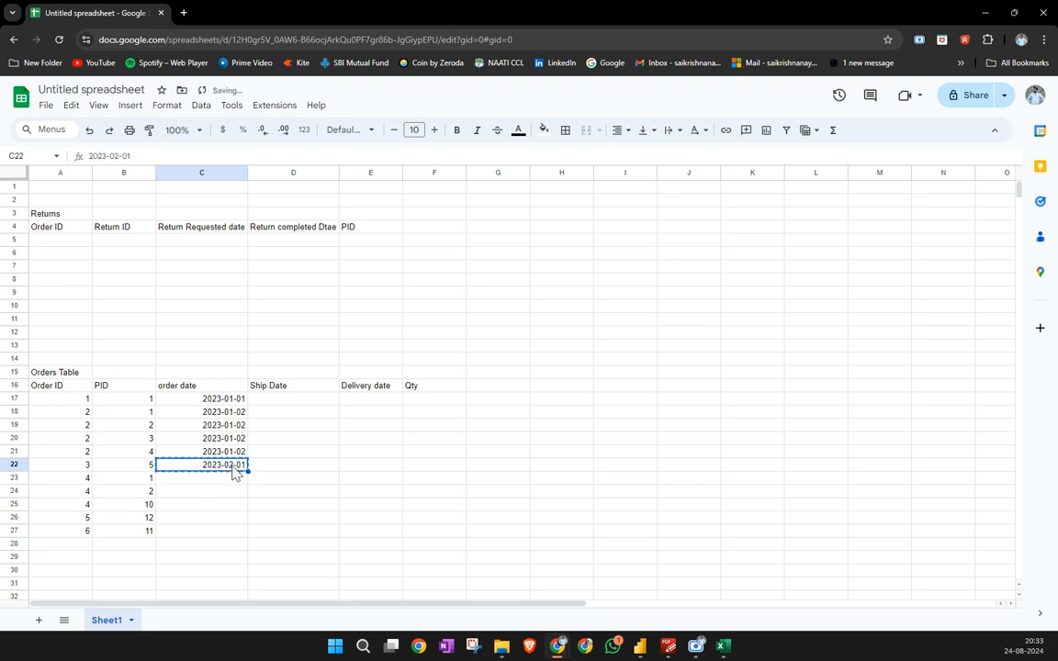
pyautogui.moveTo(218, 471); pyautogui.dragTo(215, 537)
pyautogui.hotkey('ctrl', 'd')
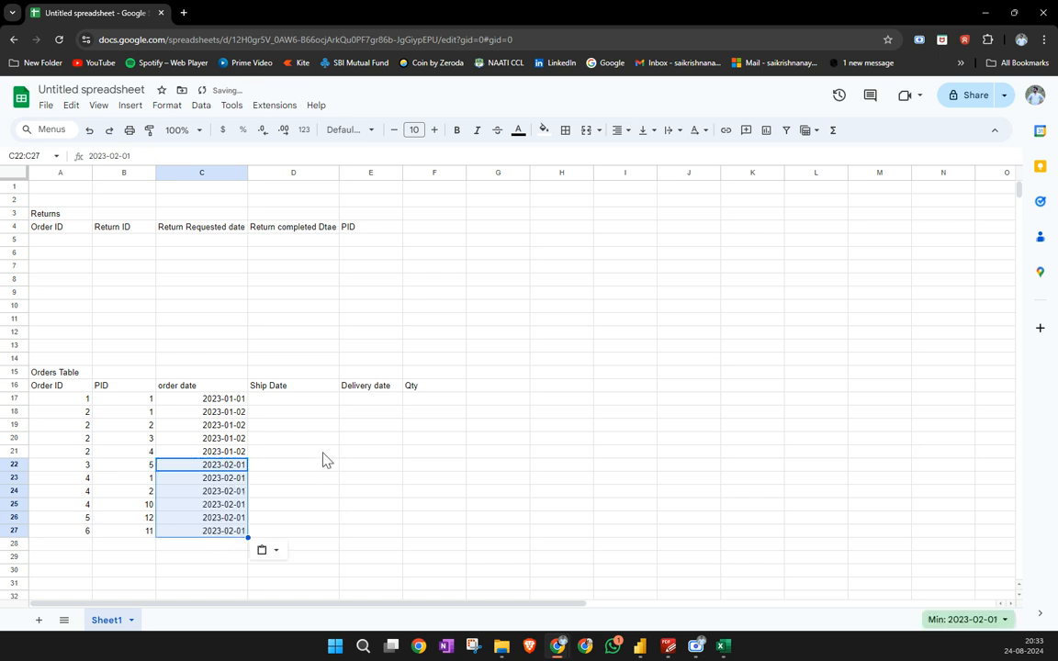
# Fill the Qty cells F17:F22 with 2, 3, 3, 5, 6 and 7
pyautogui.click(297, 401)
pyautogui.click(376, 401)
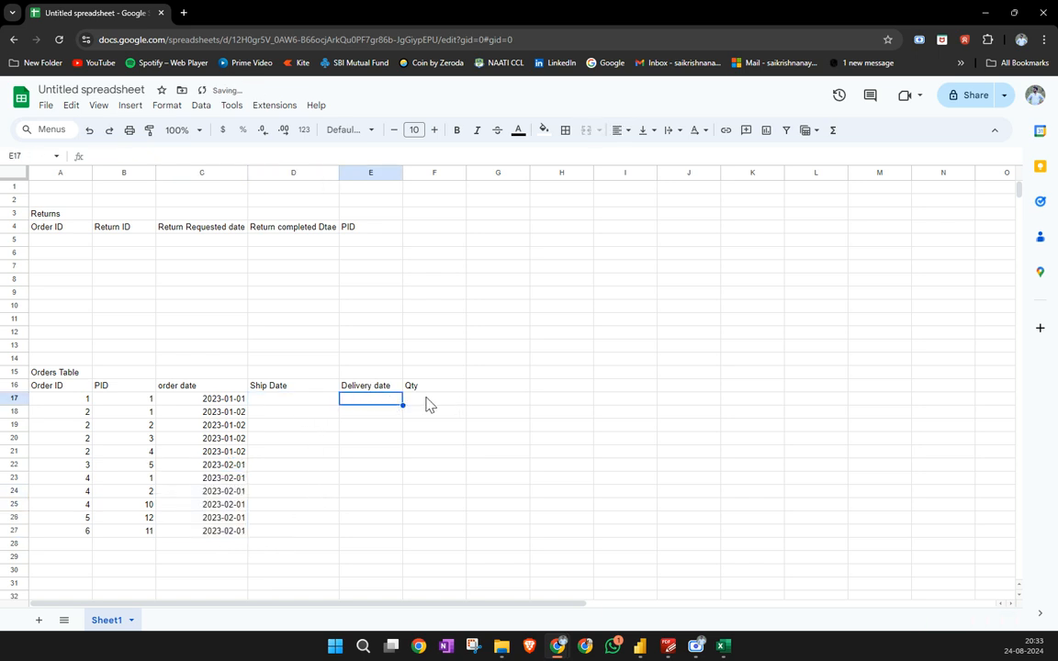
pyautogui.click(433, 404)
pyautogui.write('2')
pyautogui.press('Return')
pyautogui.write('3')
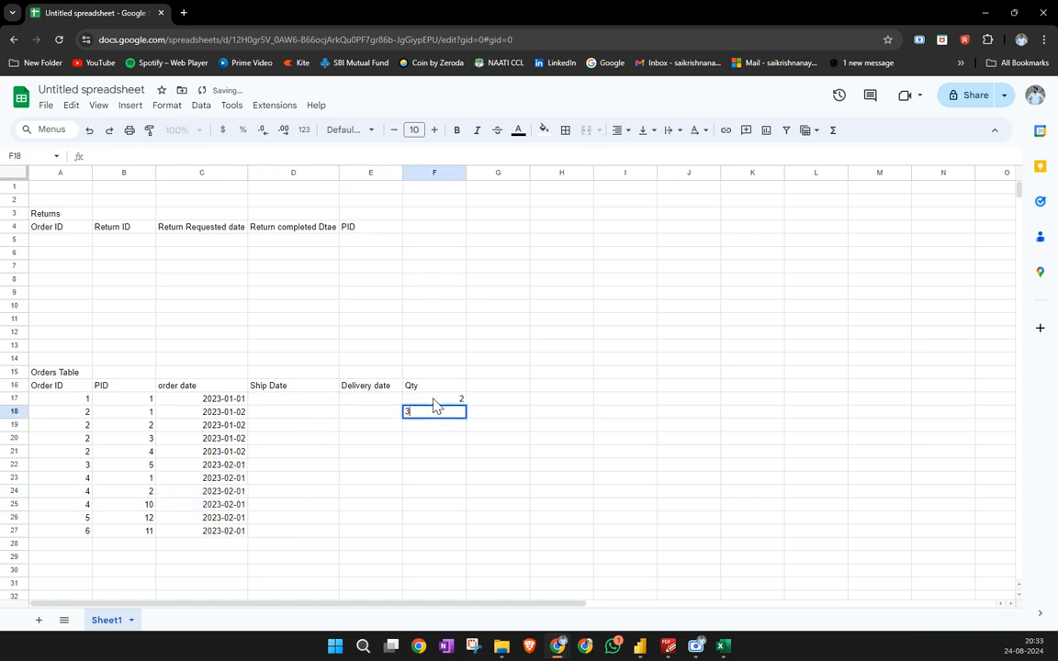
pyautogui.press('Return')
pyautogui.write('3')
pyautogui.press('Return')
pyautogui.write('5')
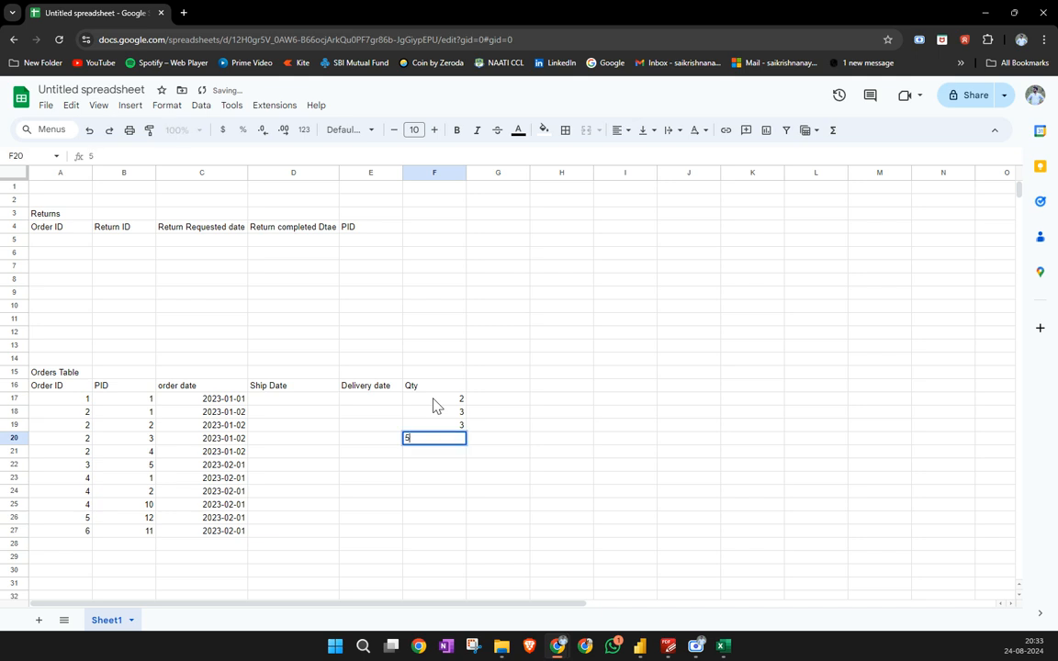
pyautogui.press('Return')
pyautogui.write('6')
pyautogui.press('Return')
pyautogui.write('7')
pyautogui.press('Return')
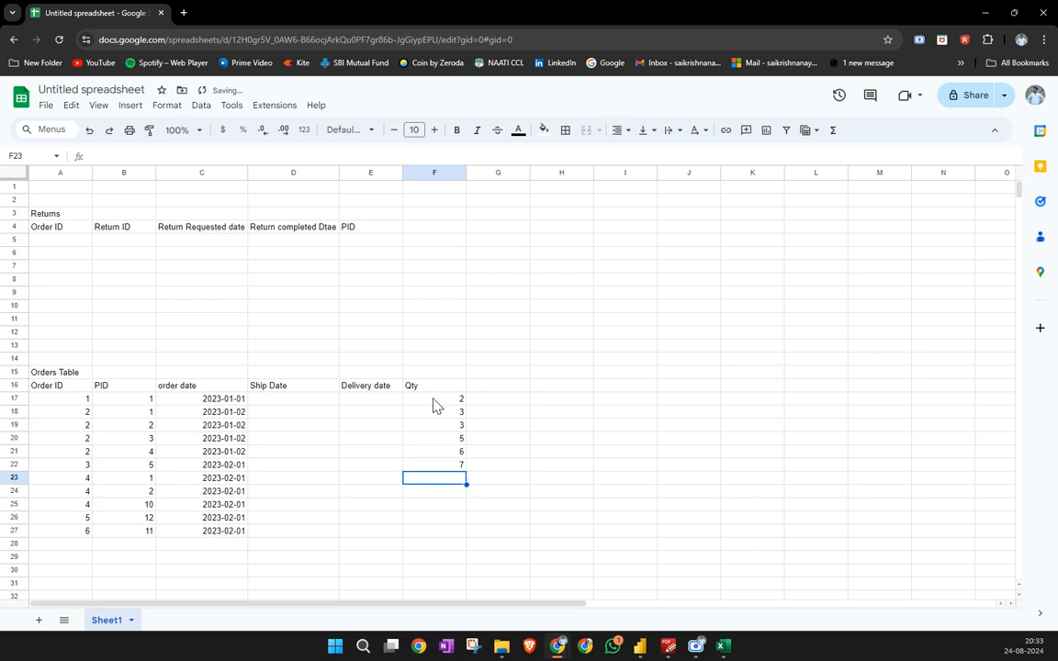
# Continue the Qty column with 3, 1, 2, 3 and 3 in F23:F27
pyautogui.write('3')
pyautogui.press('Return')
pyautogui.write('1')
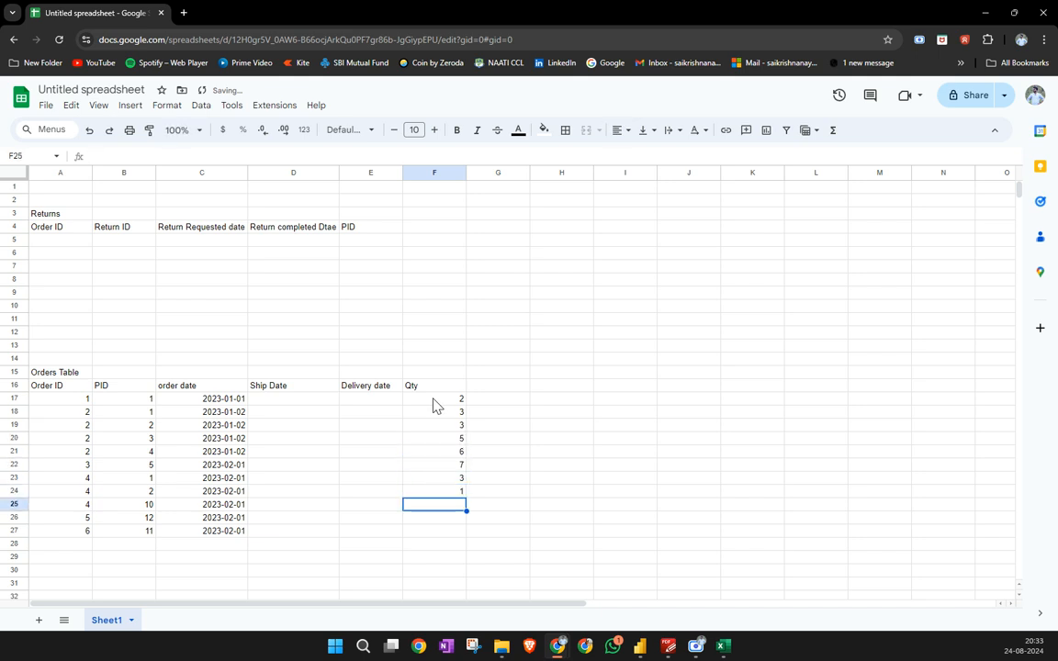
pyautogui.press('Return')
pyautogui.write('2')
pyautogui.press('Return')
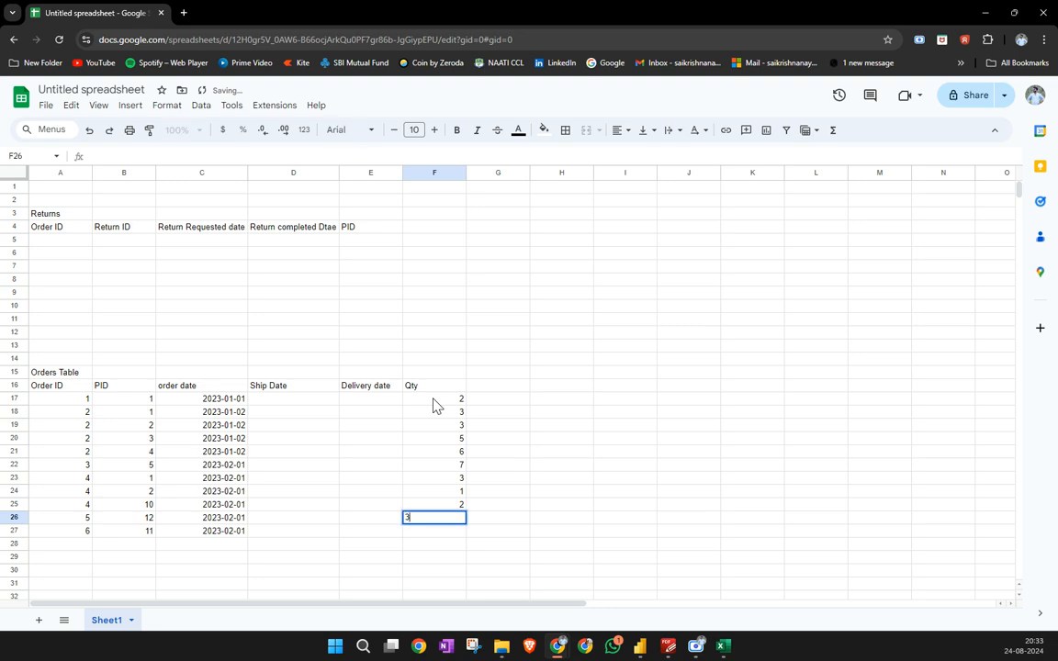
pyautogui.write('3')
pyautogui.press('Return')
pyautogui.click(15, 530)
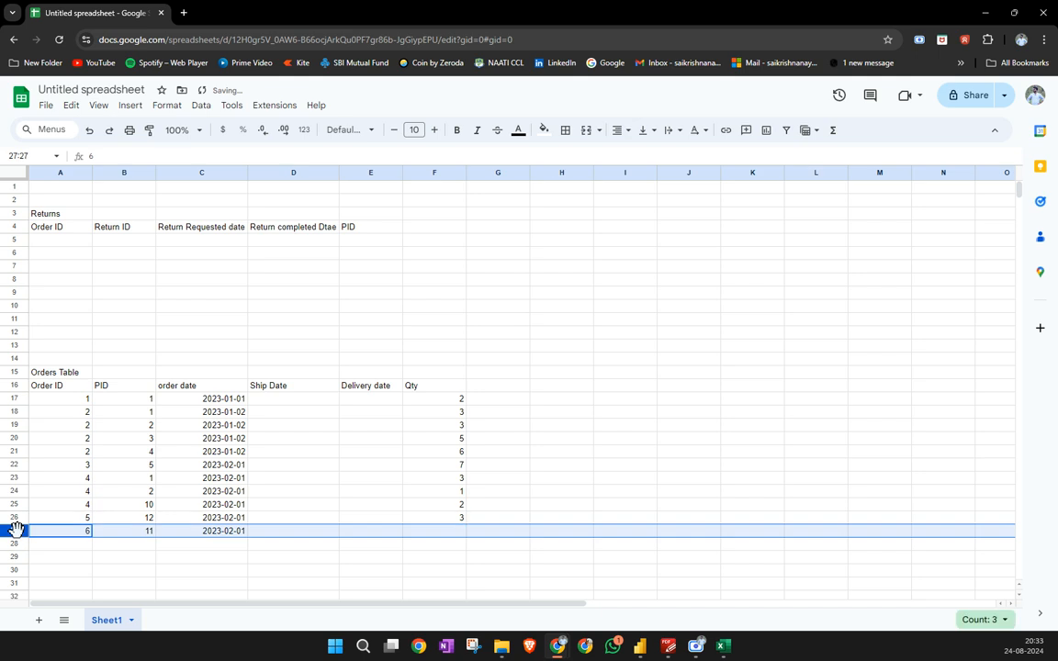
pyautogui.click(440, 531)
pyautogui.write('3')
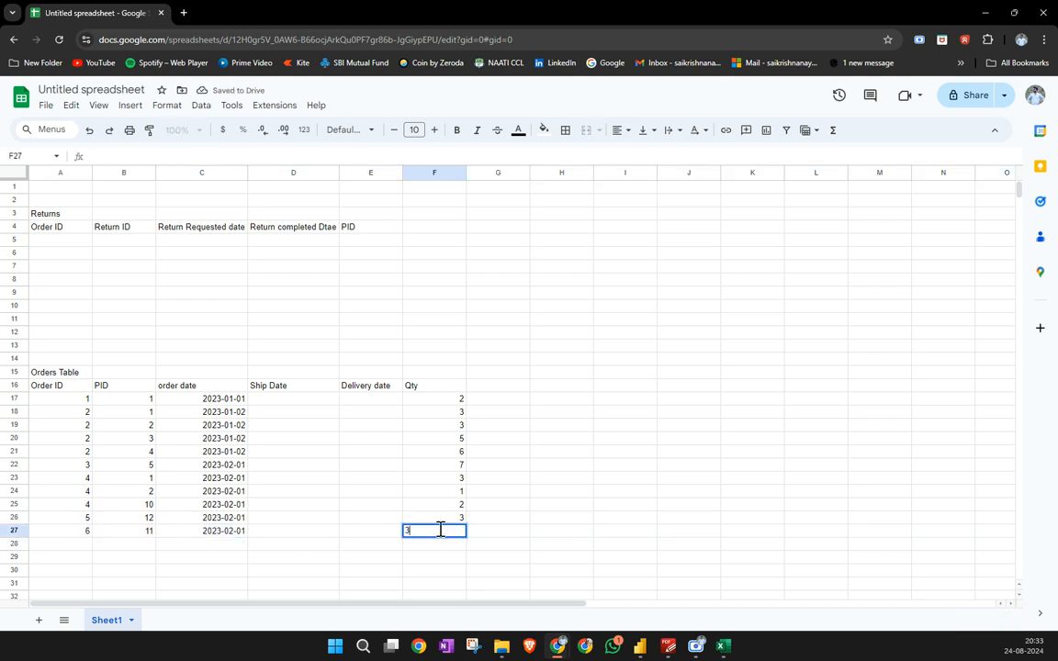
pyautogui.click(397, 585)
# Add a summary row below the Orders Table with "Total order" in A30 and 6 in B30
pyautogui.scroll(-3, 76, 373)
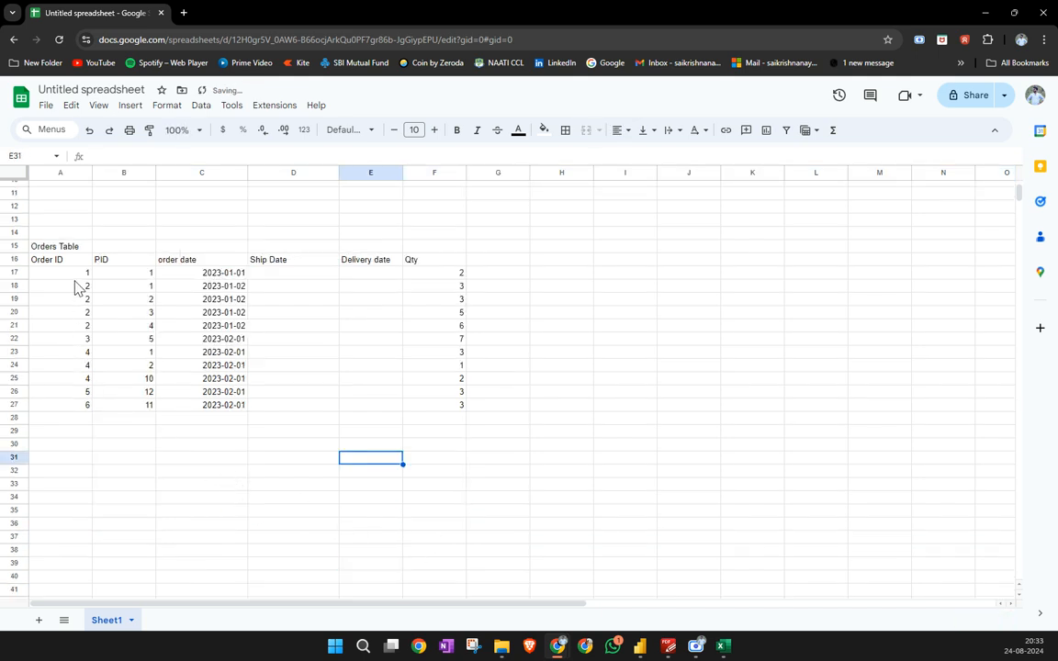
pyautogui.click(79, 446)
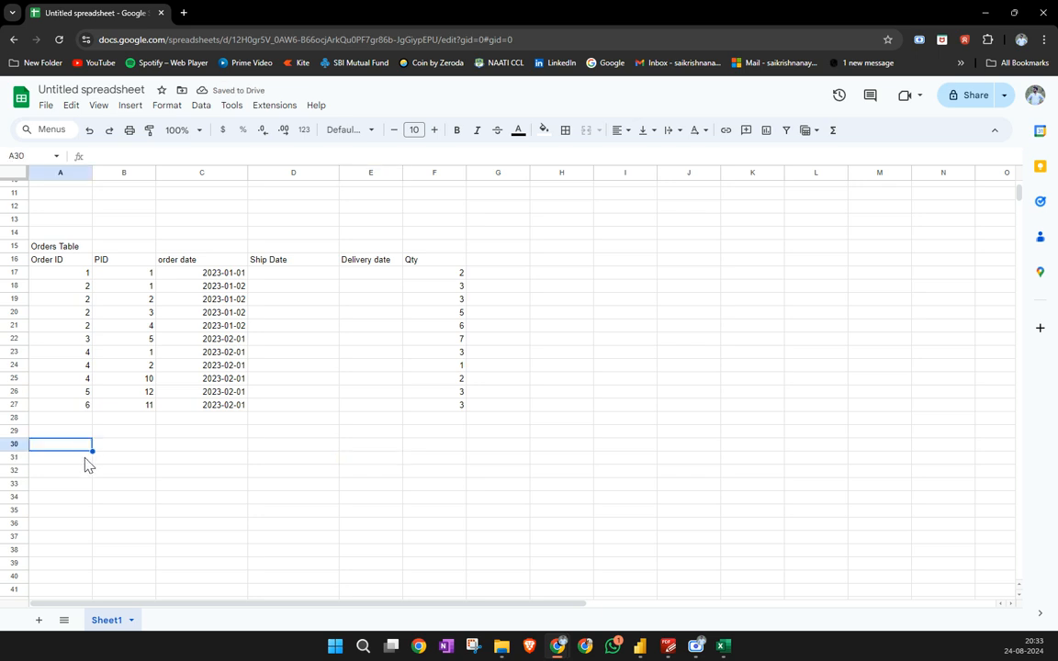
pyautogui.write('Toa')
pyautogui.press('BackSpace')
pyautogui.press('BackSpace')
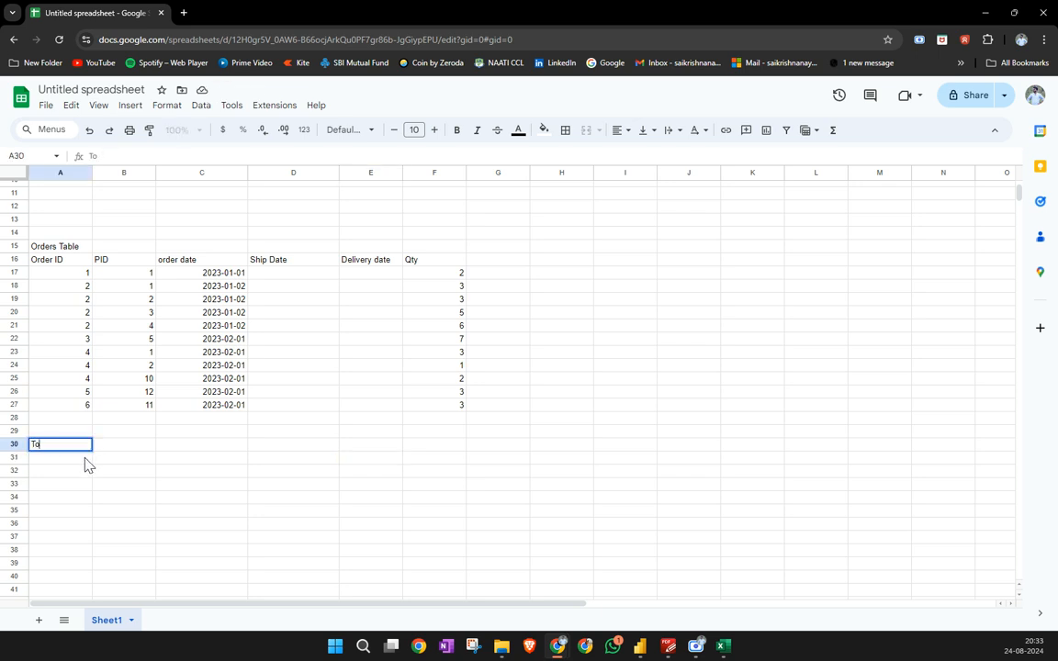
pyautogui.write('tal order')
pyautogui.press('Tab')
pyautogui.write('6')
pyautogui.press('Return')
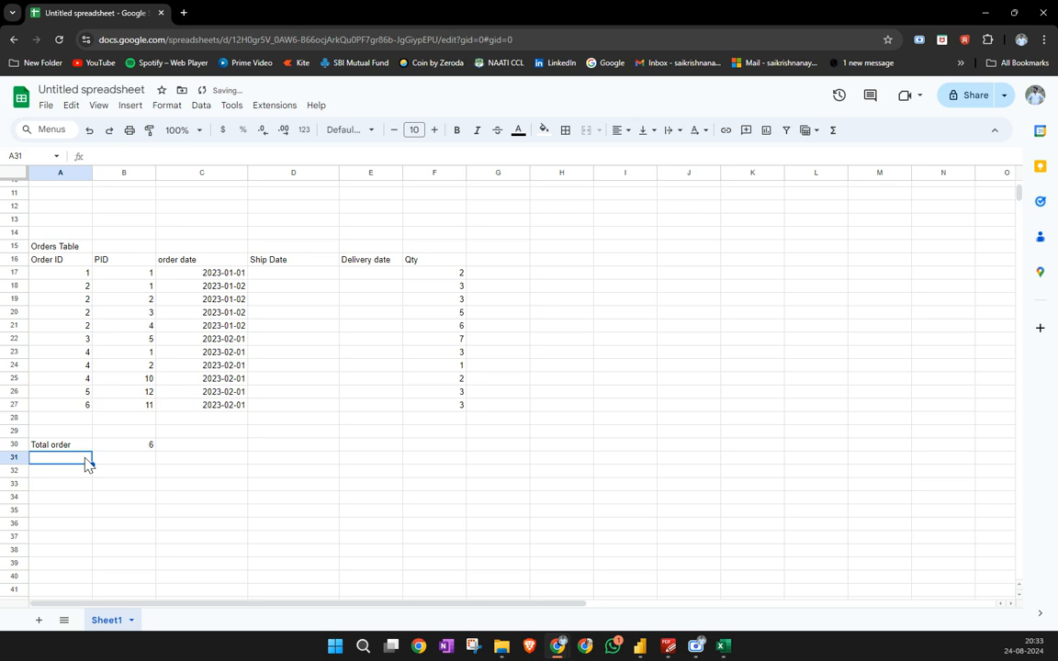
# Add the label "Distonct products" in A31 and the value 8 in B31
pyautogui.write('Total products')
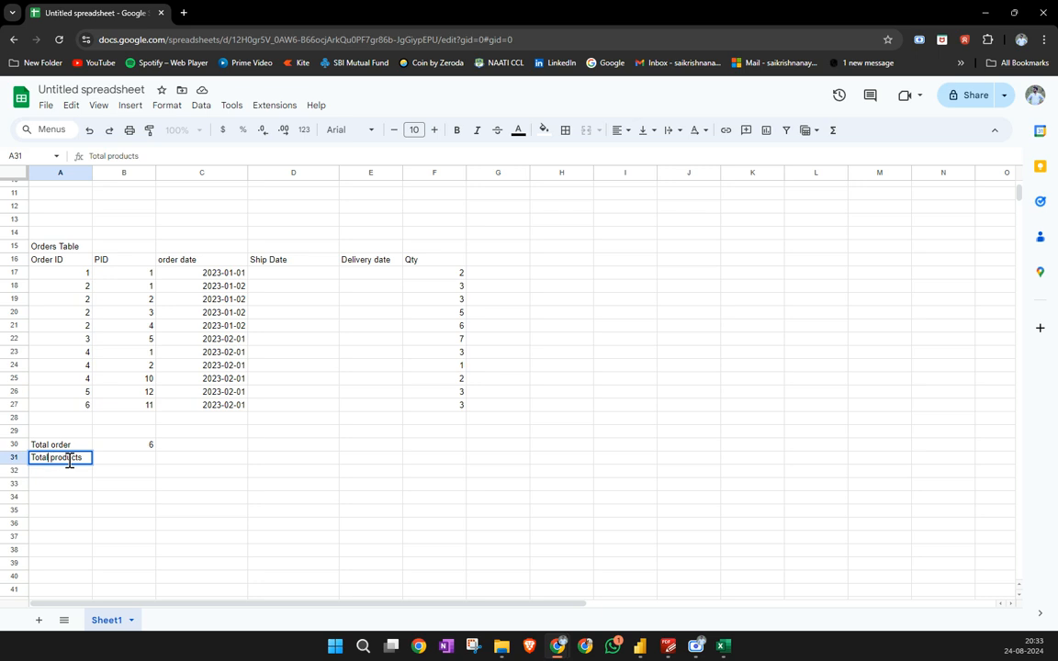
pyautogui.moveTo(51, 459); pyautogui.dragTo(25, 461)
pyautogui.write('Distonct')
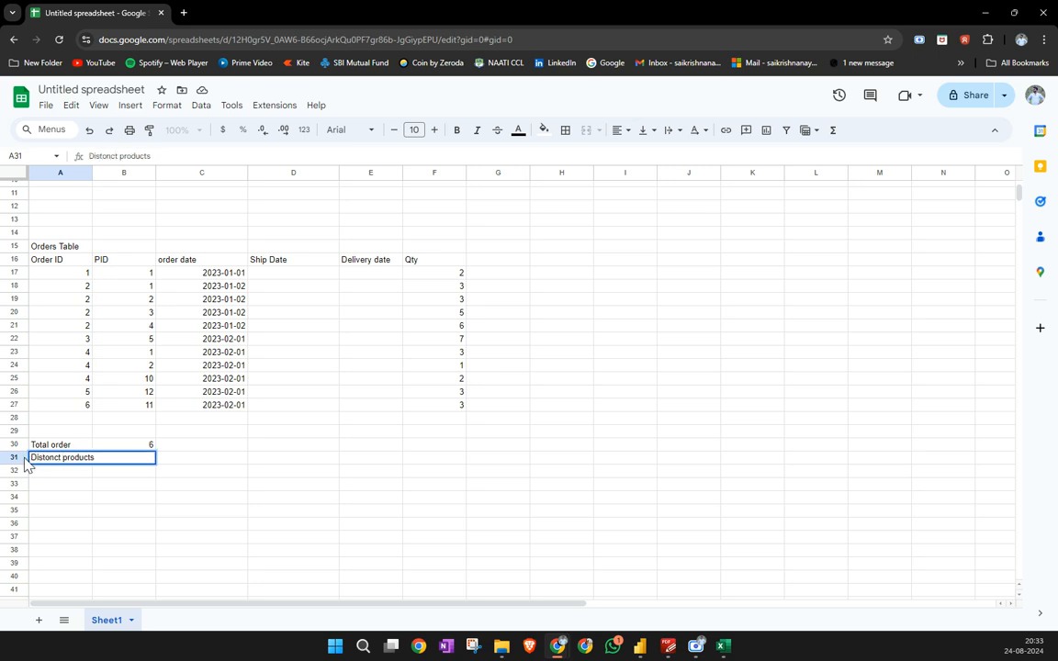
pyautogui.click(173, 524)
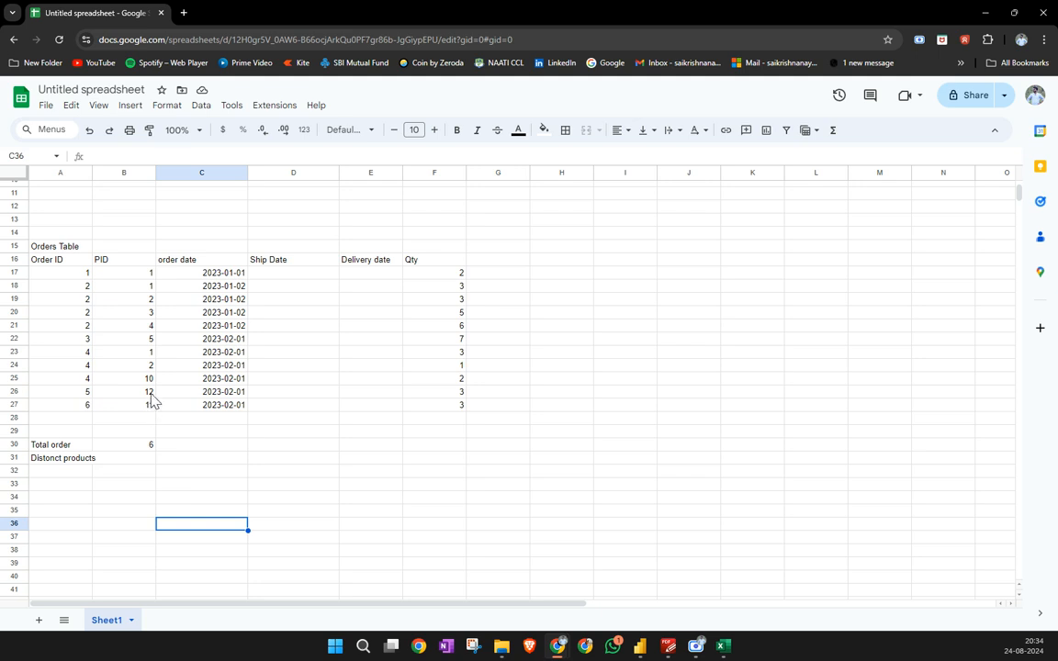
pyautogui.click(140, 464)
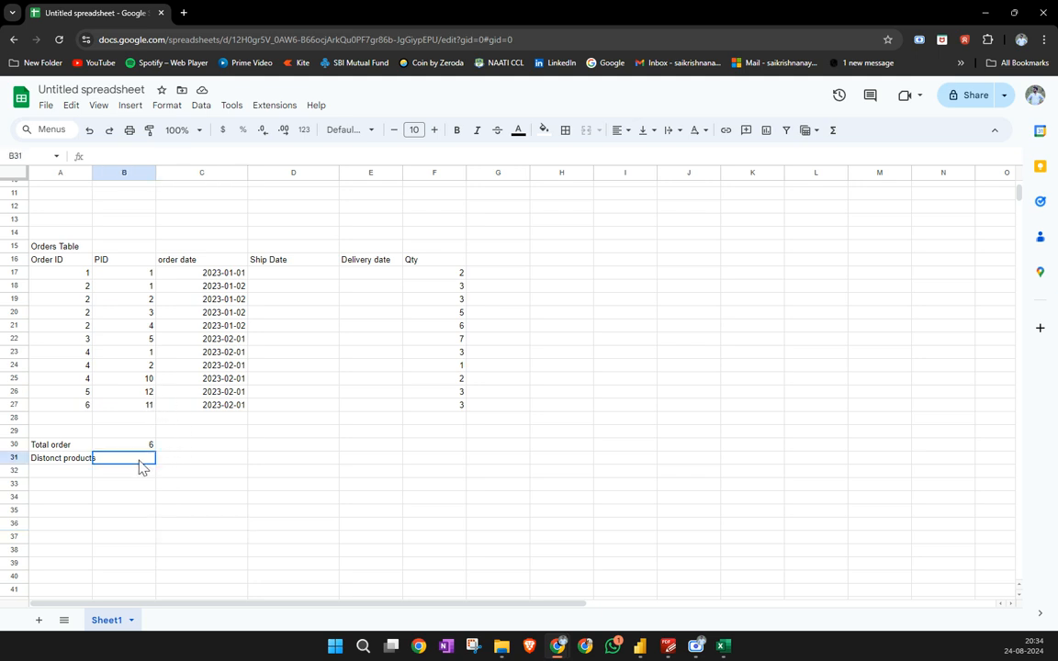
pyautogui.write('8')
pyautogui.press('Return')
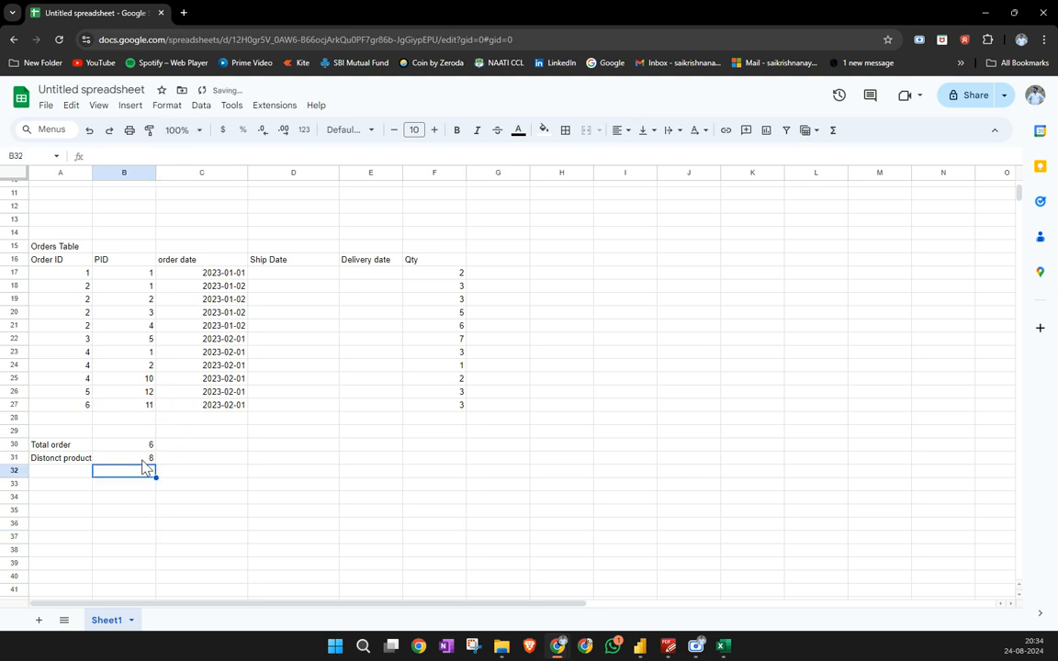
# Check the PID entries, enter 11 in B32 and label it "Total products" in A32
pyautogui.moveTo(149, 273); pyautogui.dragTo(149, 407)
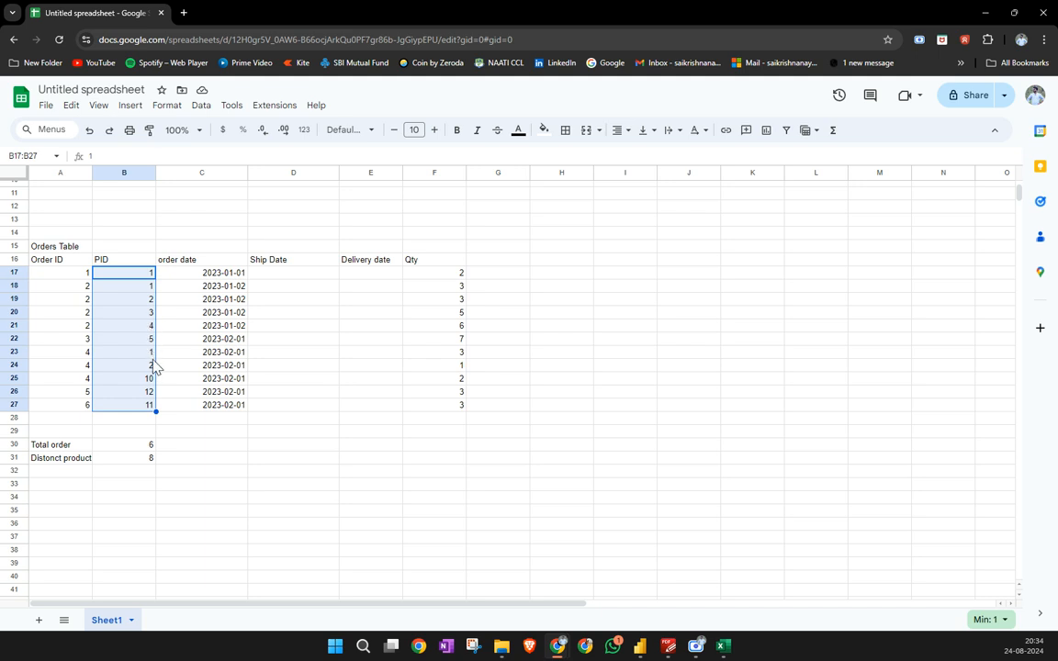
pyautogui.click(117, 477)
pyautogui.write('11')
pyautogui.click(64, 477)
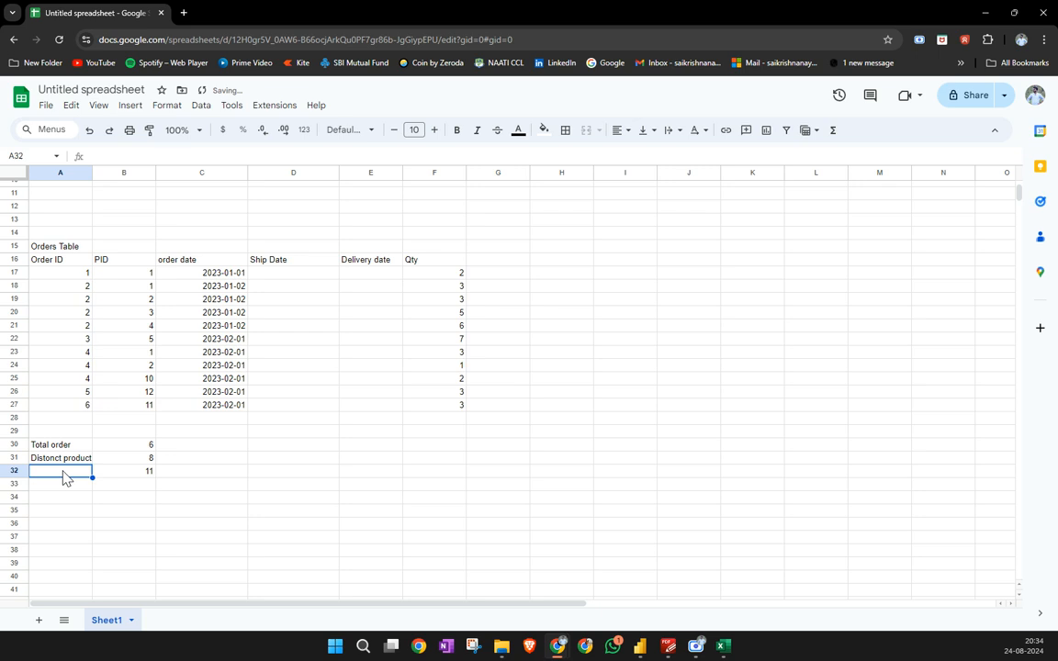
pyautogui.write('Total products')
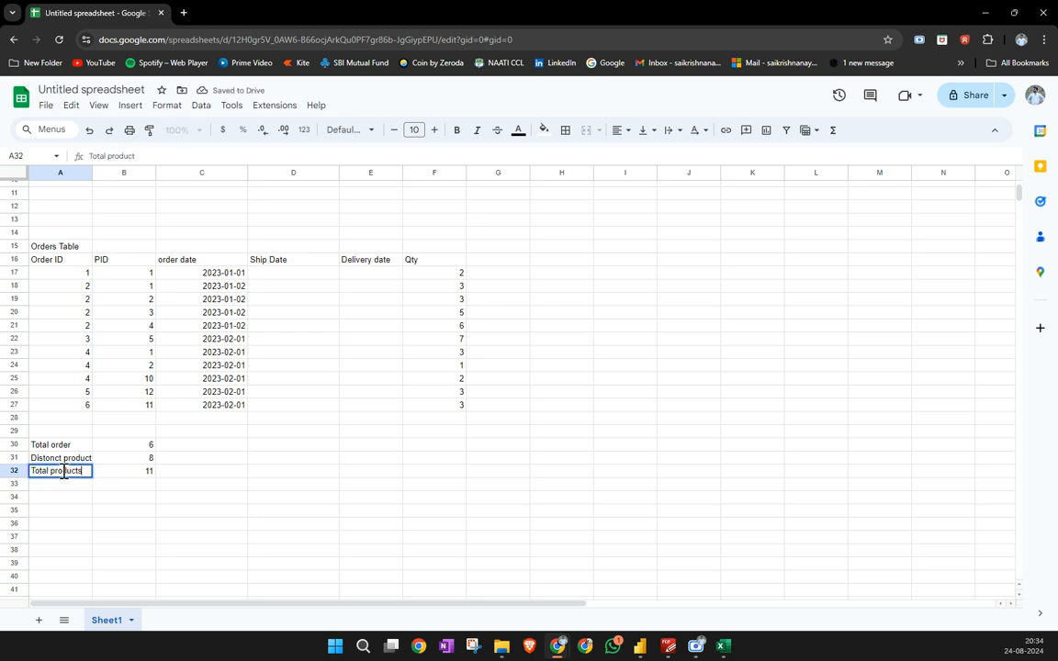
pyautogui.press('Return')
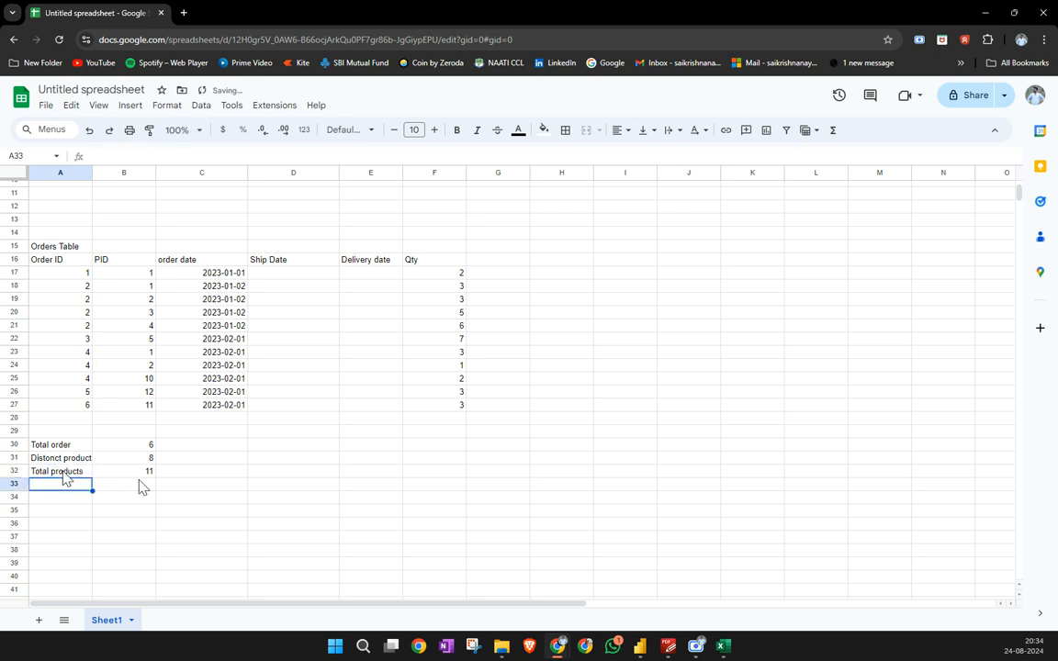
# Look up the sum of the Qty values in F17:F27 and enter "38 pcs" in B33
pyautogui.click(131, 272)
pyautogui.moveTo(450, 273); pyautogui.dragTo(454, 409)
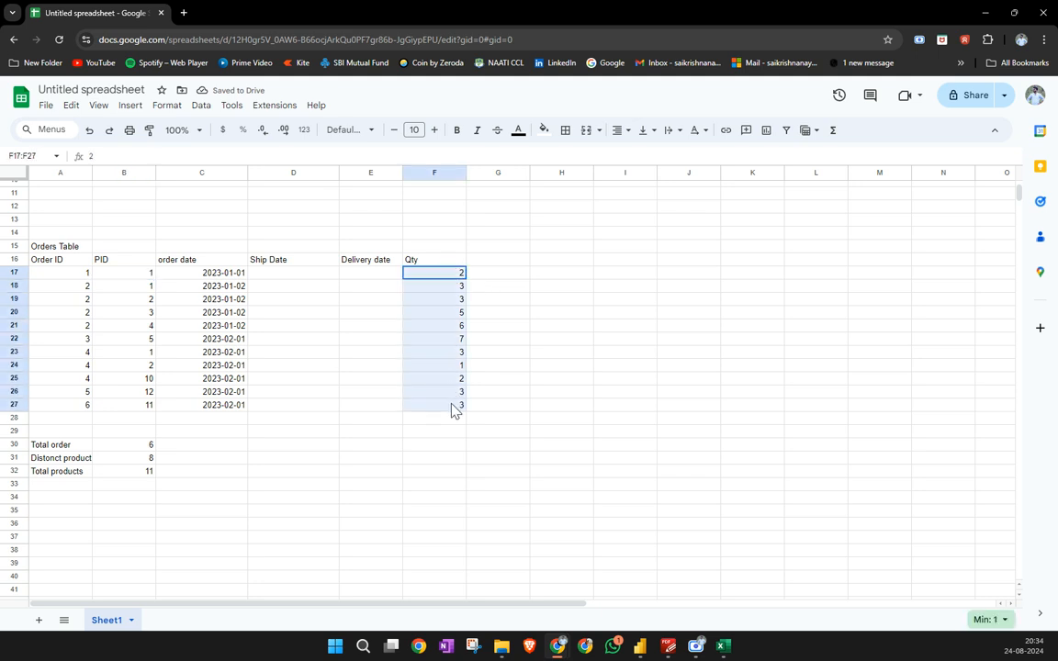
pyautogui.click(993, 620)
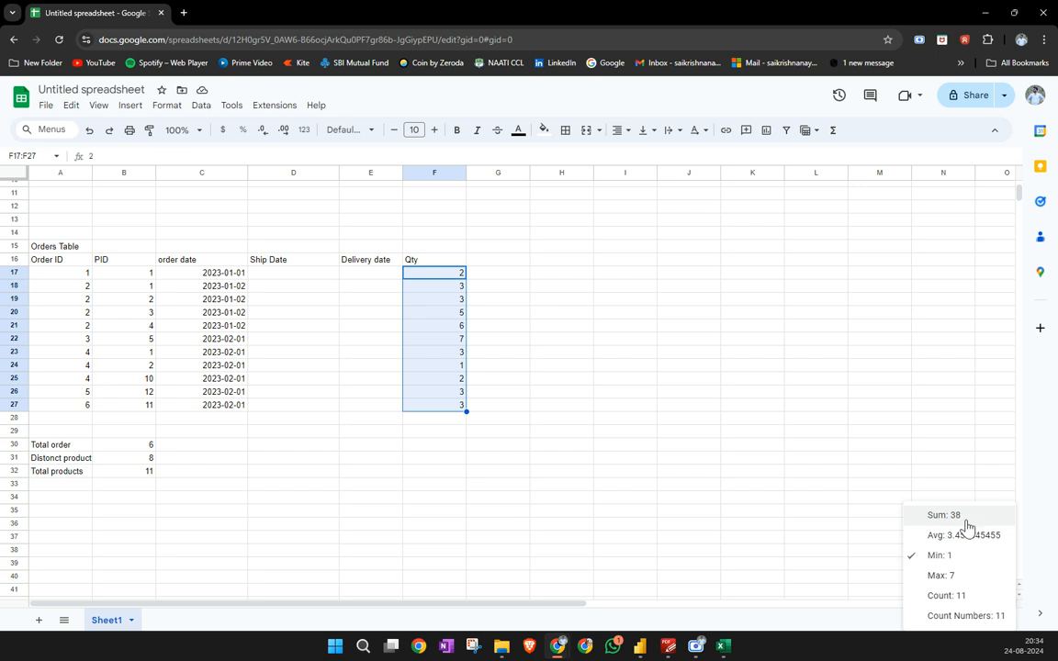
pyautogui.click(136, 487)
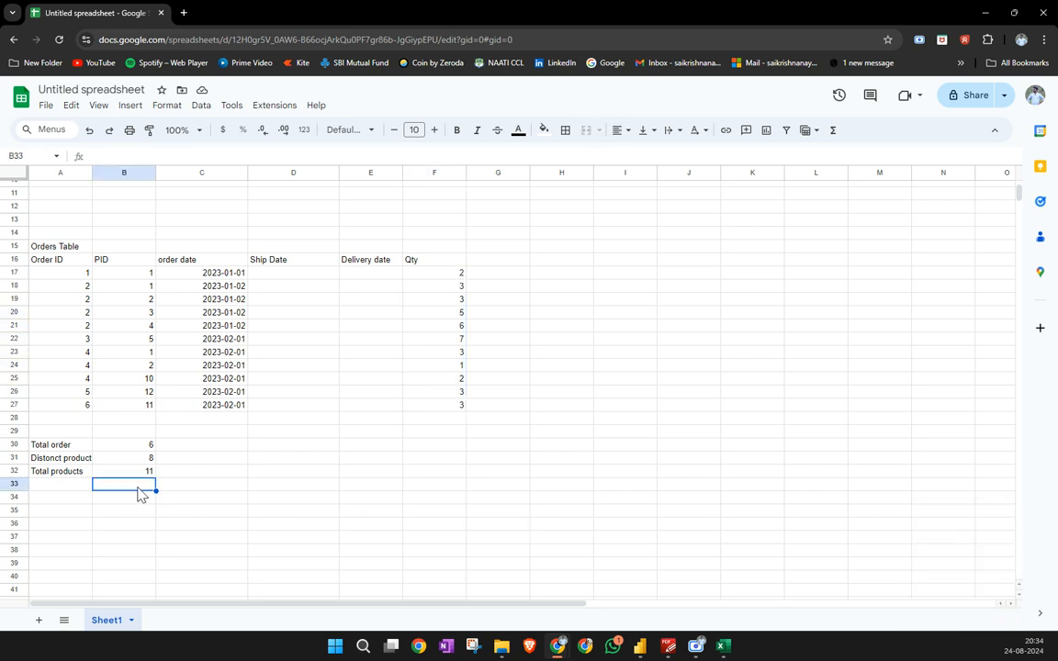
pyautogui.write('3')
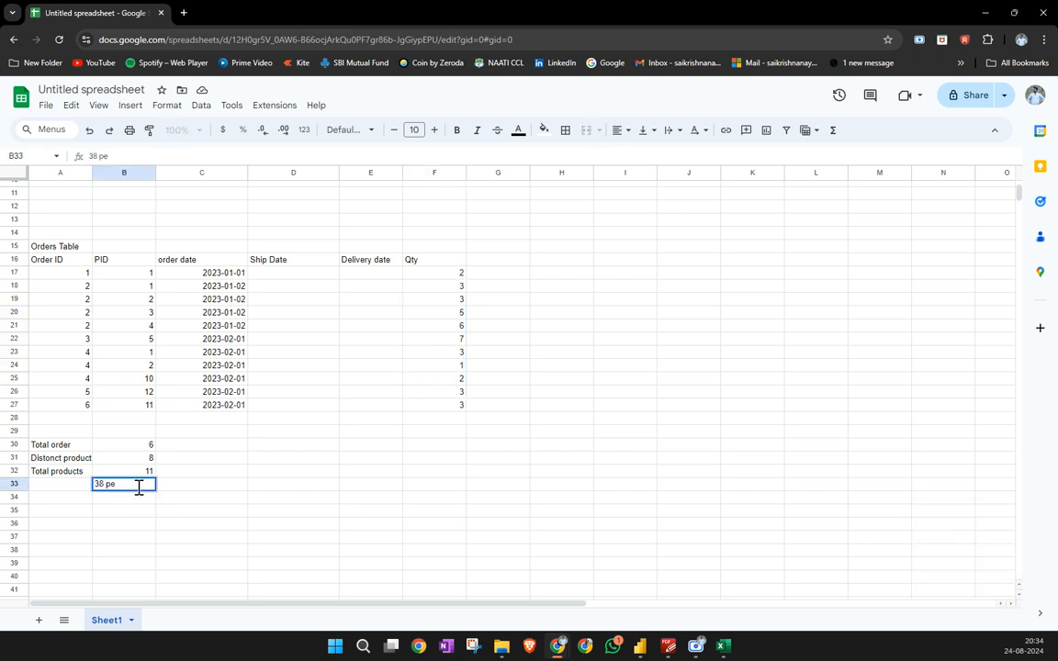
pyautogui.write('8 pcs')
pyautogui.press('Return')
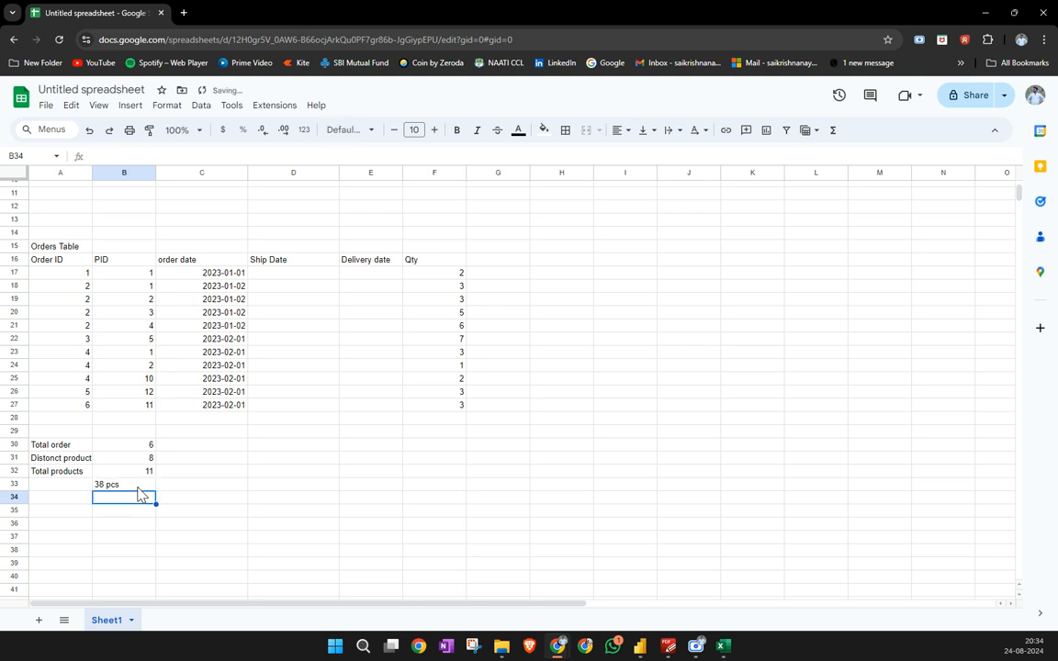
pyautogui.click(241, 447)
pyautogui.scroll(4, 224, 385)
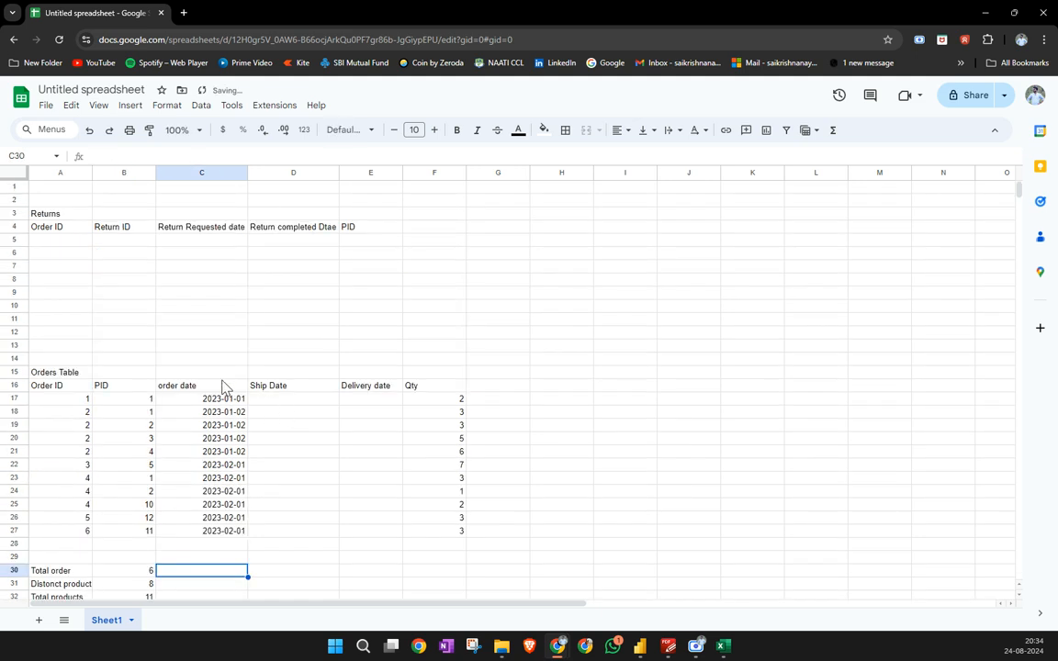
# Start the first Returns record with the Order ID from row 27 in A5 and Return ID 340 in B5
pyautogui.click(16, 413)
pyautogui.click(68, 240)
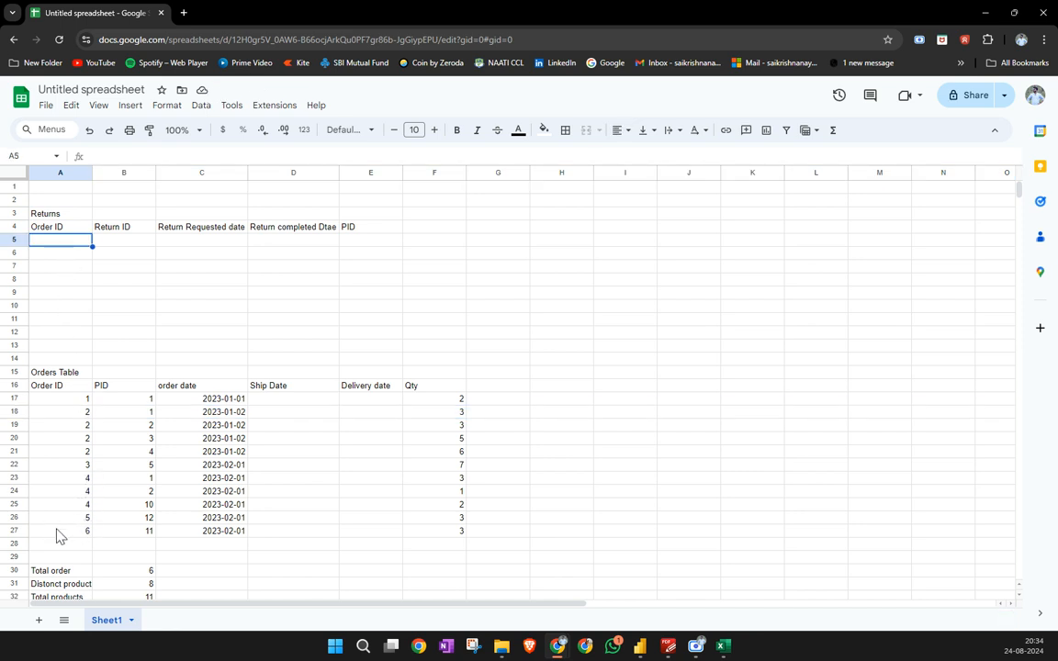
pyautogui.click(19, 532)
pyautogui.click(69, 247)
pyautogui.write('6')
pyautogui.press('Tab')
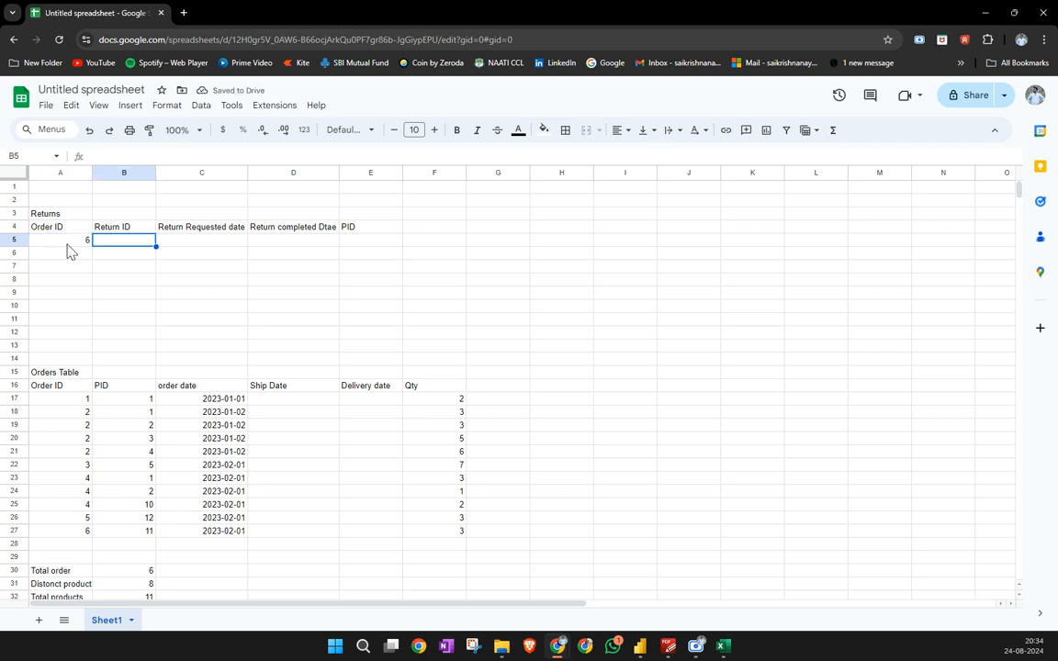
pyautogui.write('340')
pyautogui.press('Tab')
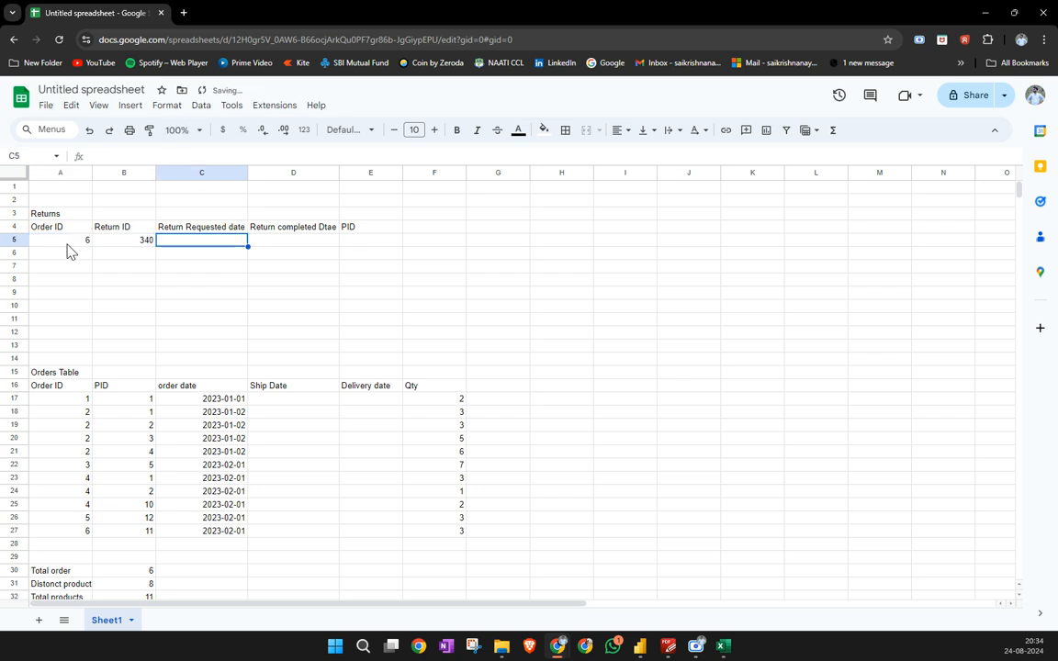
# Enter 05 Feb 2023 as the delivery date in E27 for the last order in the Orders Table
pyautogui.click(224, 533)
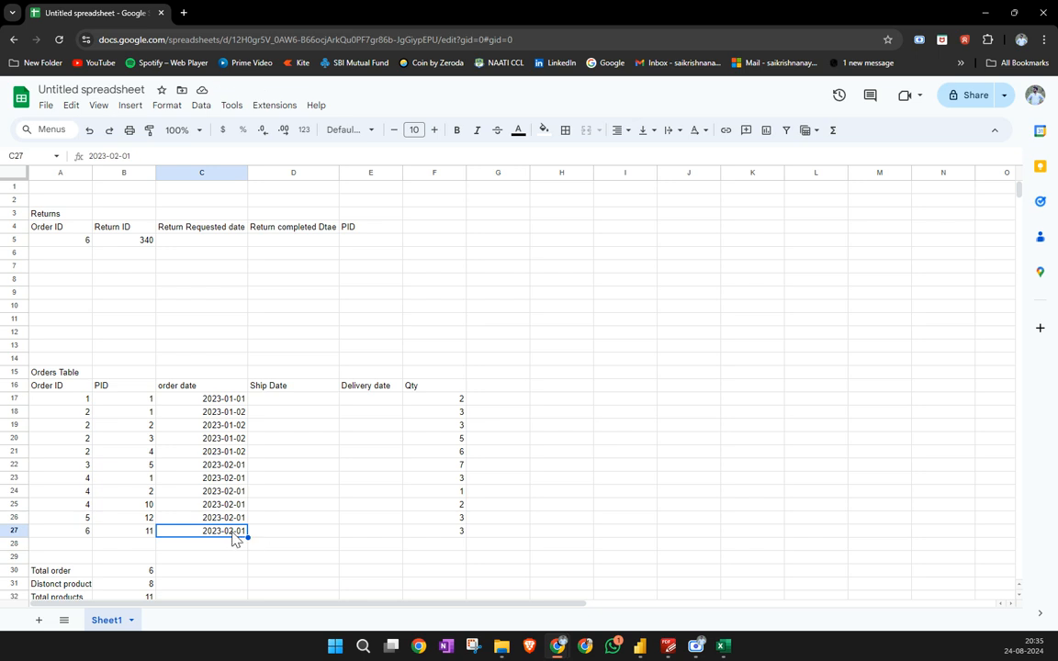
pyautogui.click(371, 536)
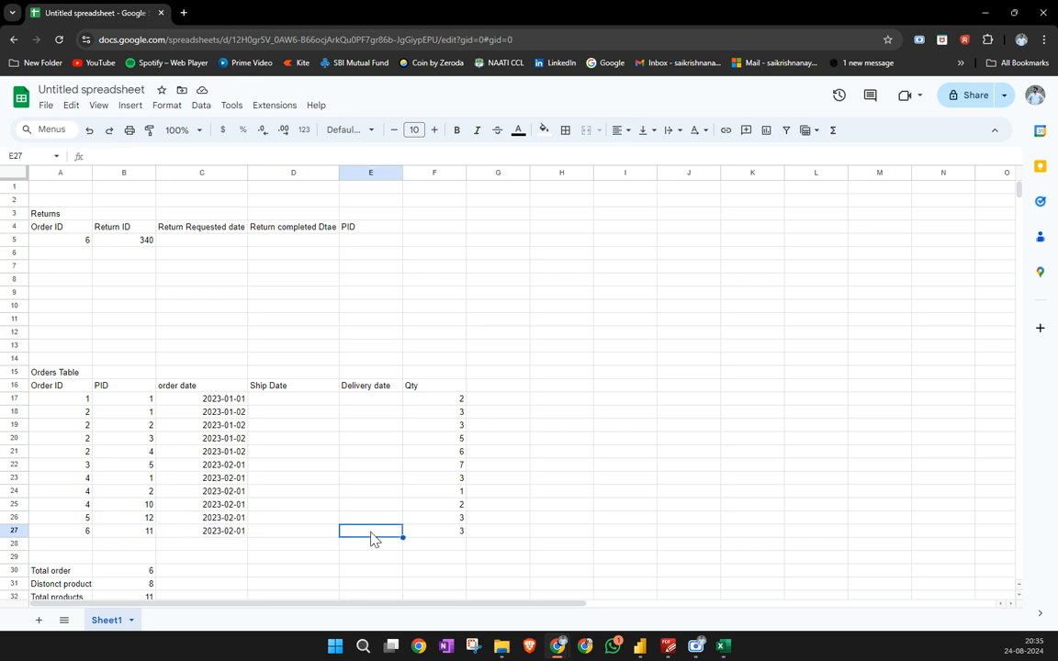
pyautogui.write('02')
pyautogui.press('BackSpace')
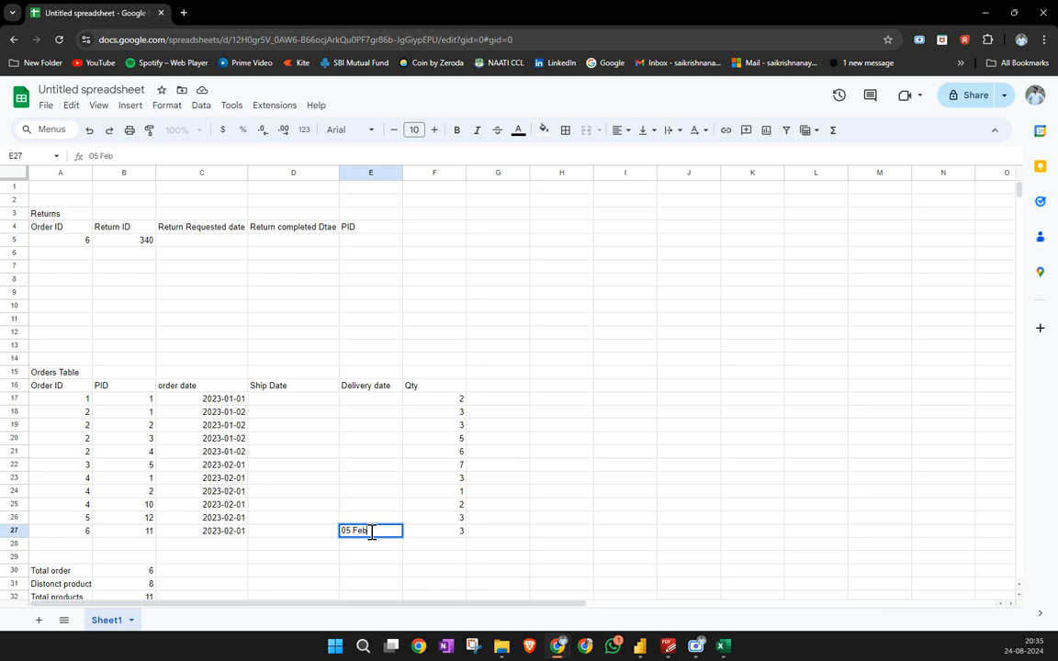
pyautogui.press('Return')
# Copy the delivery date from E27 into C5 as the return requested date
pyautogui.click(377, 533)
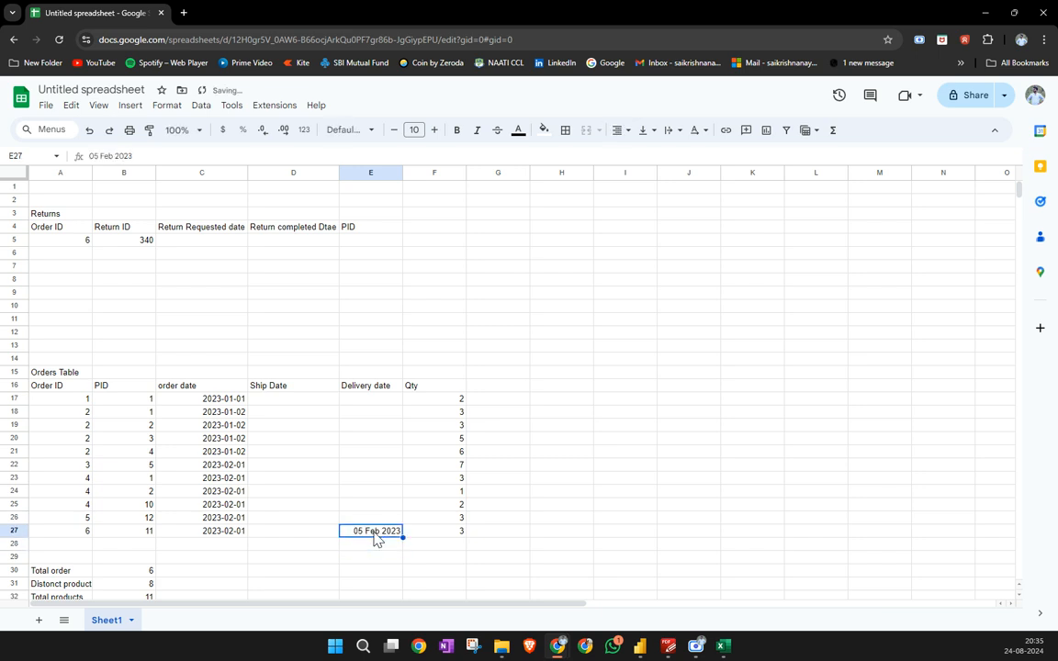
pyautogui.click(213, 243)
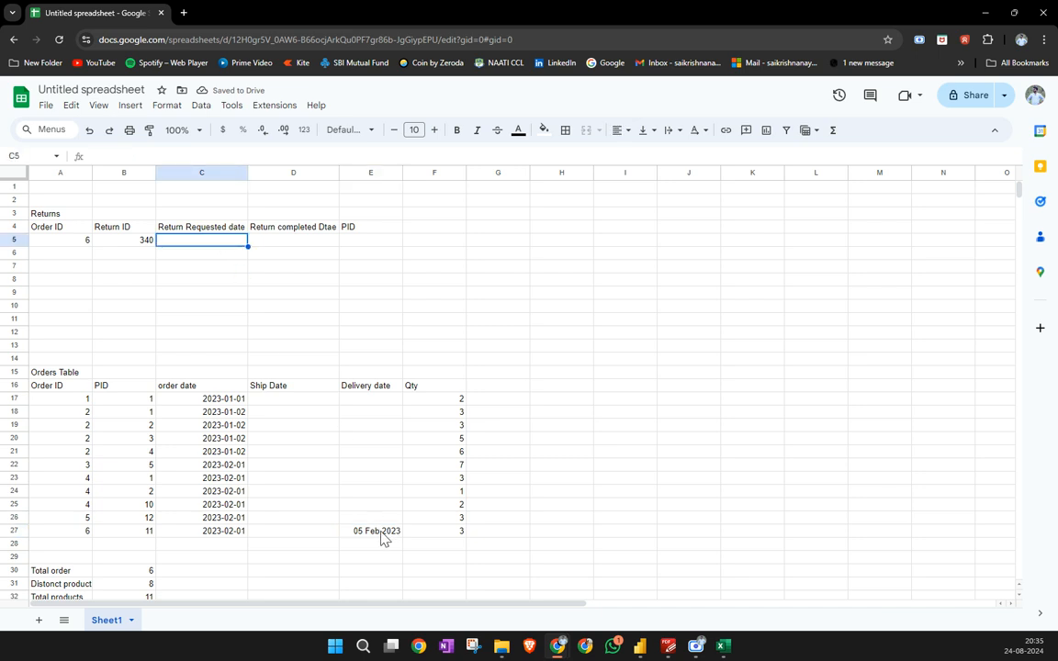
pyautogui.click(384, 533)
pyautogui.click(210, 245)
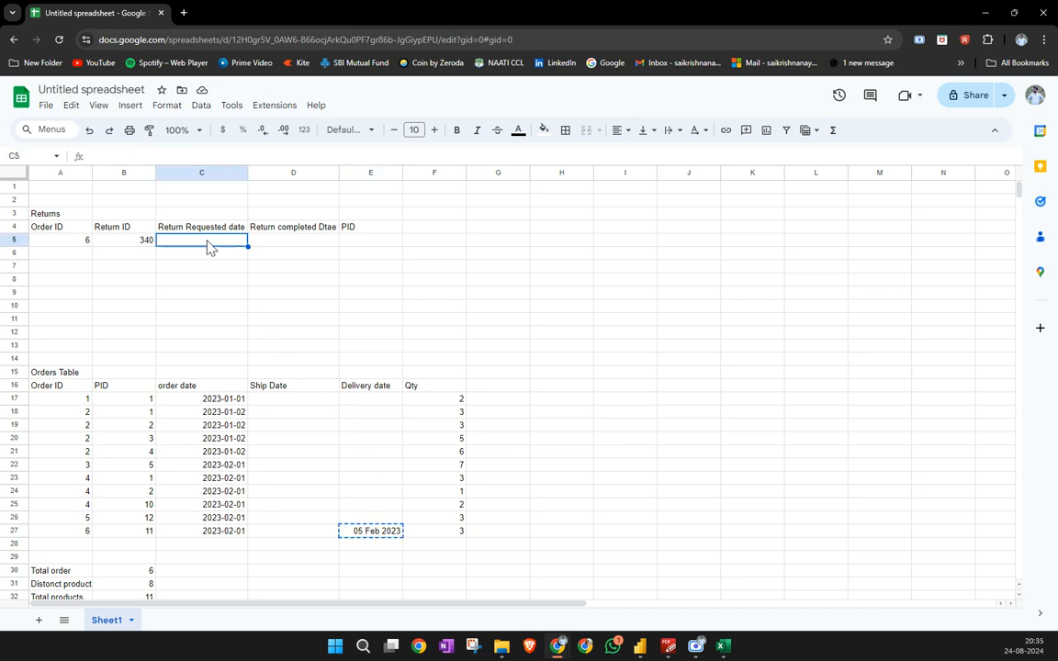
pyautogui.write('05 Feb 2023')
# Fill in the return completed date in D5 as 07 Feb 2023
pyautogui.click(318, 244)
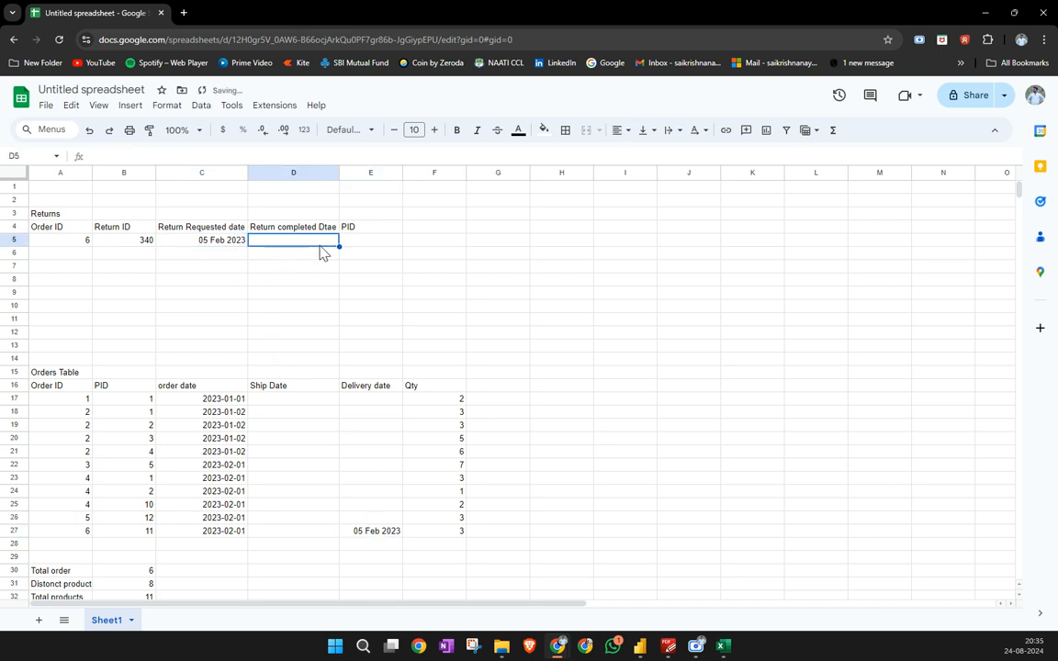
pyautogui.write('05 Feb 2023')
pyautogui.doubleClick(303, 244)
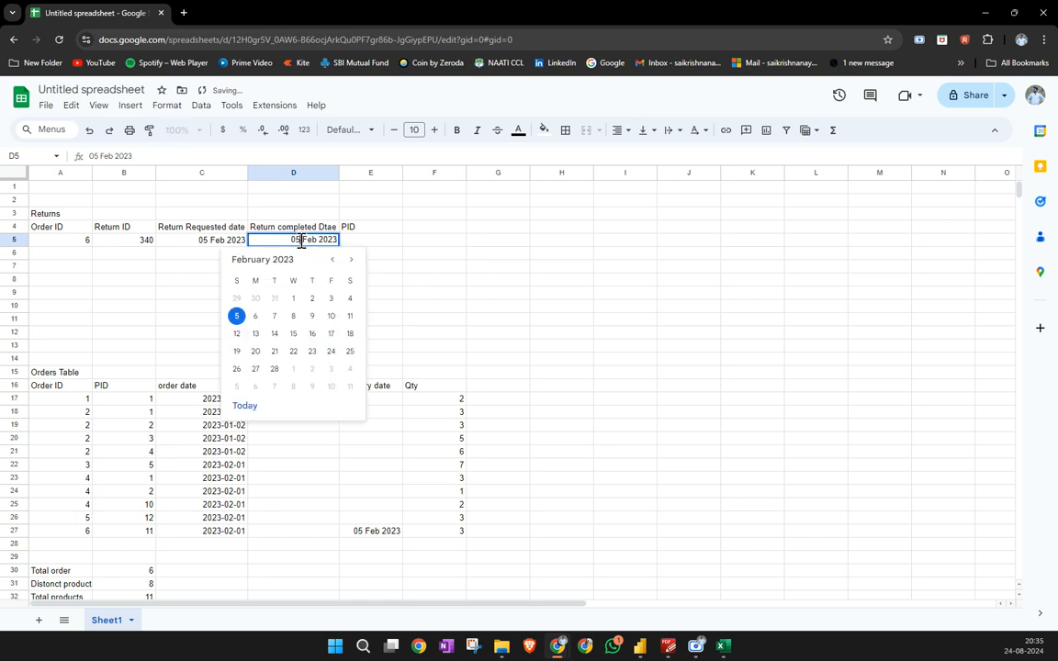
pyautogui.press('BackSpace')
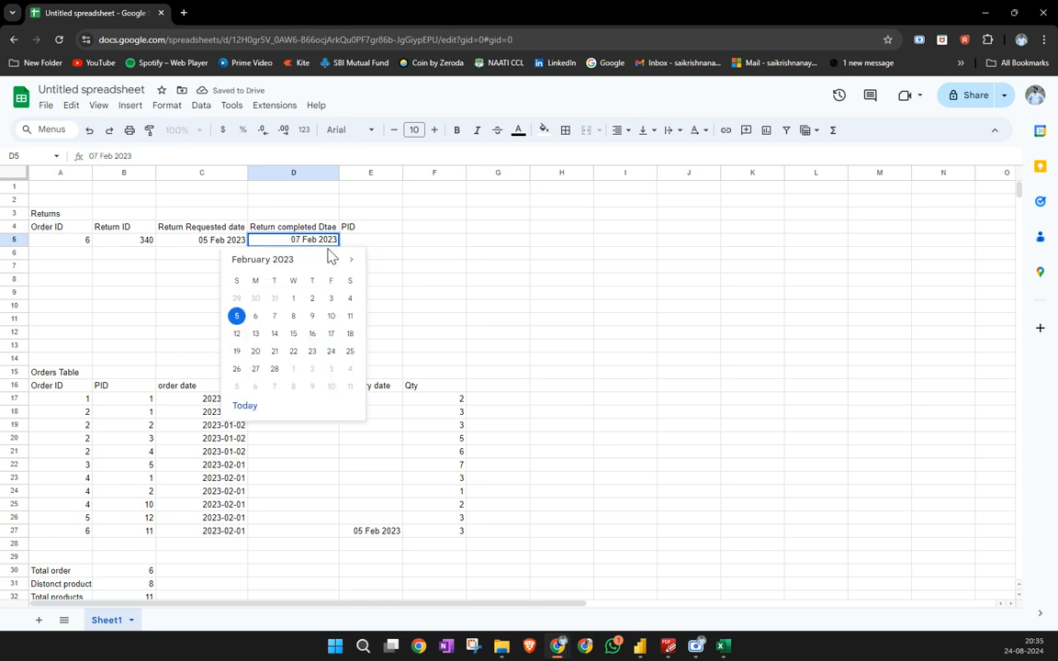
pyautogui.press('Return')
# Check the product of the order in row 27 and enter PID 11 in E5 of the Returns record
pyautogui.click(366, 241)
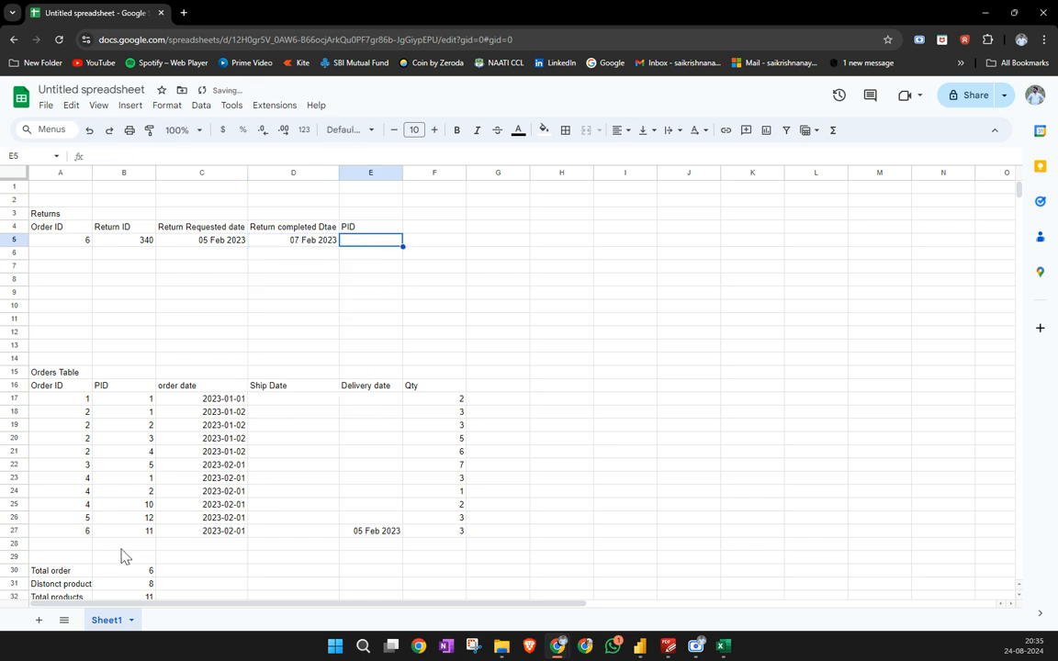
pyautogui.click(15, 532)
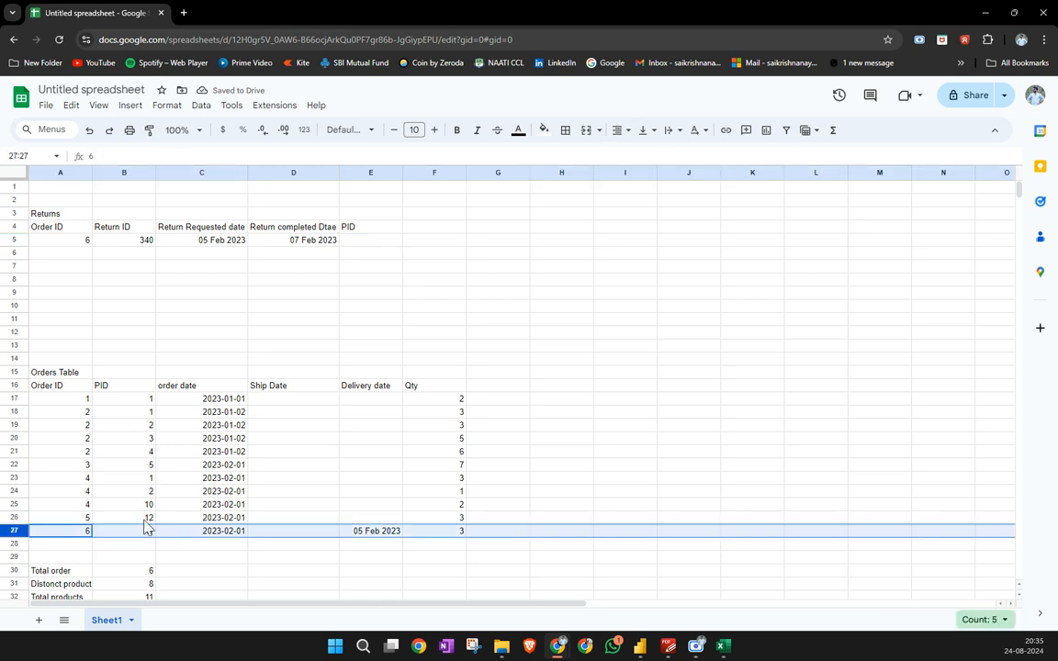
pyautogui.click(356, 243)
pyautogui.write('11')
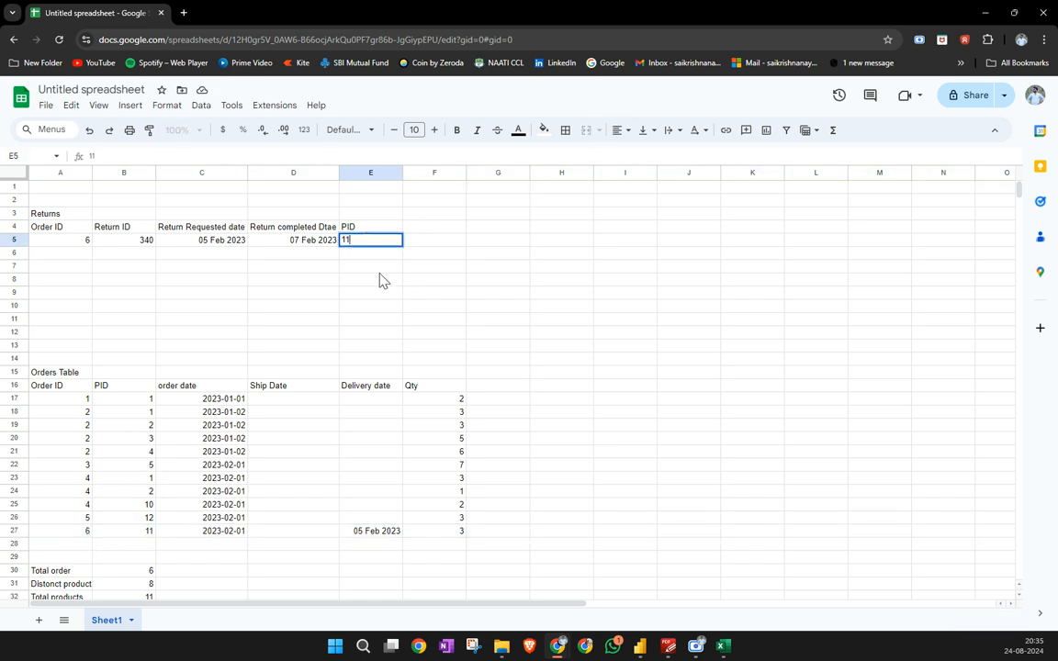
pyautogui.click(377, 278)
# Add a "Time Frame" label in H15 beside the Orders Table, with 1 jan 2023` in I15 and 02 Feb 2023 in J15
pyautogui.click(311, 493)
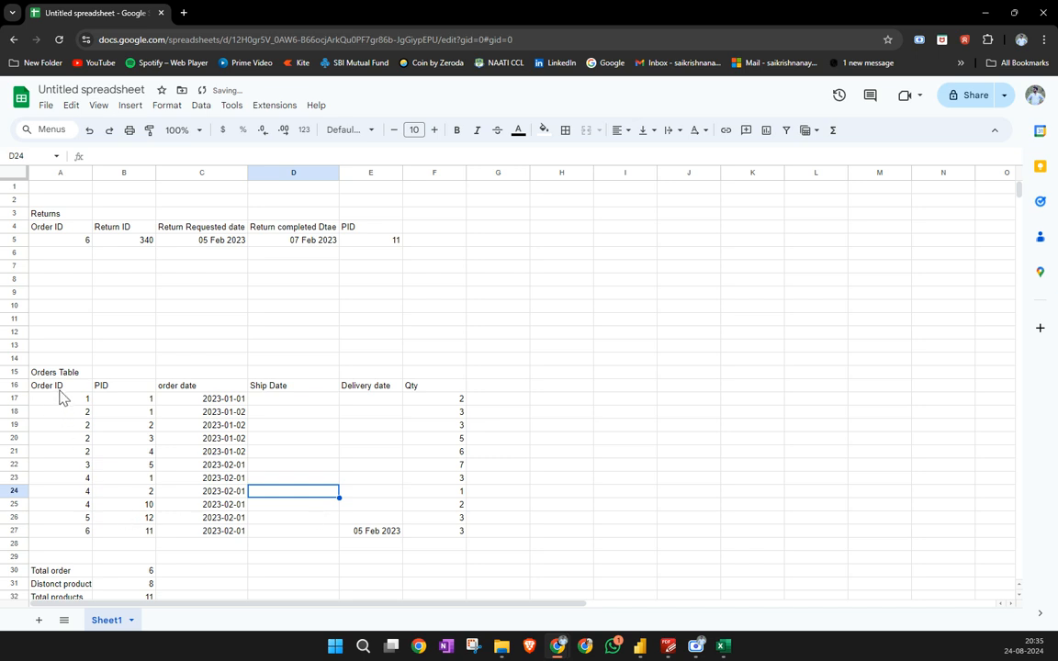
pyautogui.moveTo(55, 388); pyautogui.dragTo(310, 542)
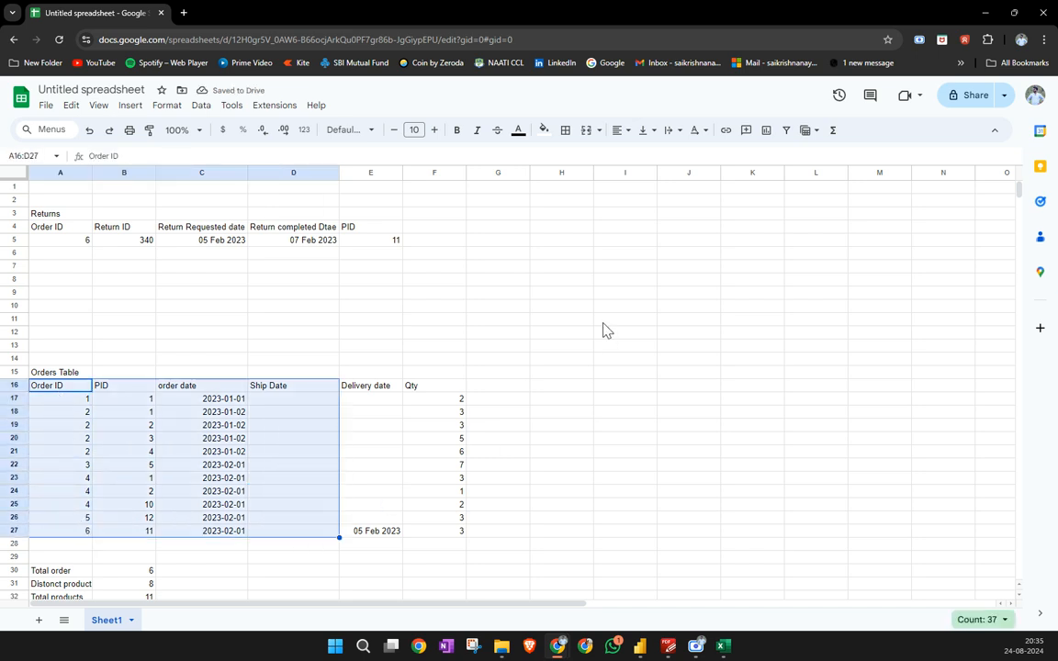
pyautogui.click(558, 374)
pyautogui.write('1')
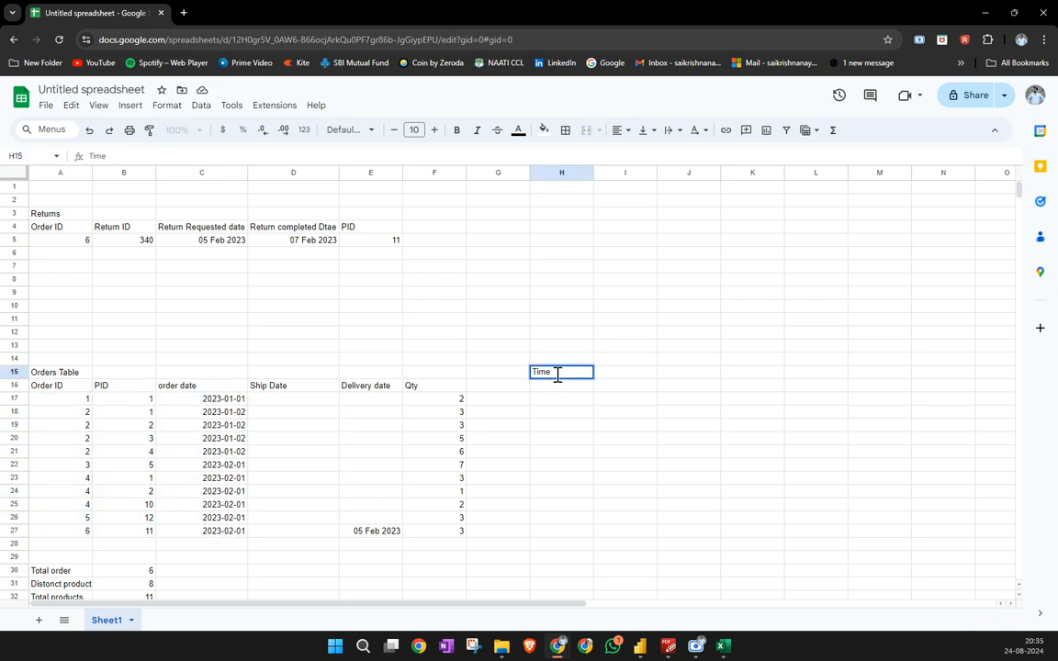
pyautogui.press('Tab')
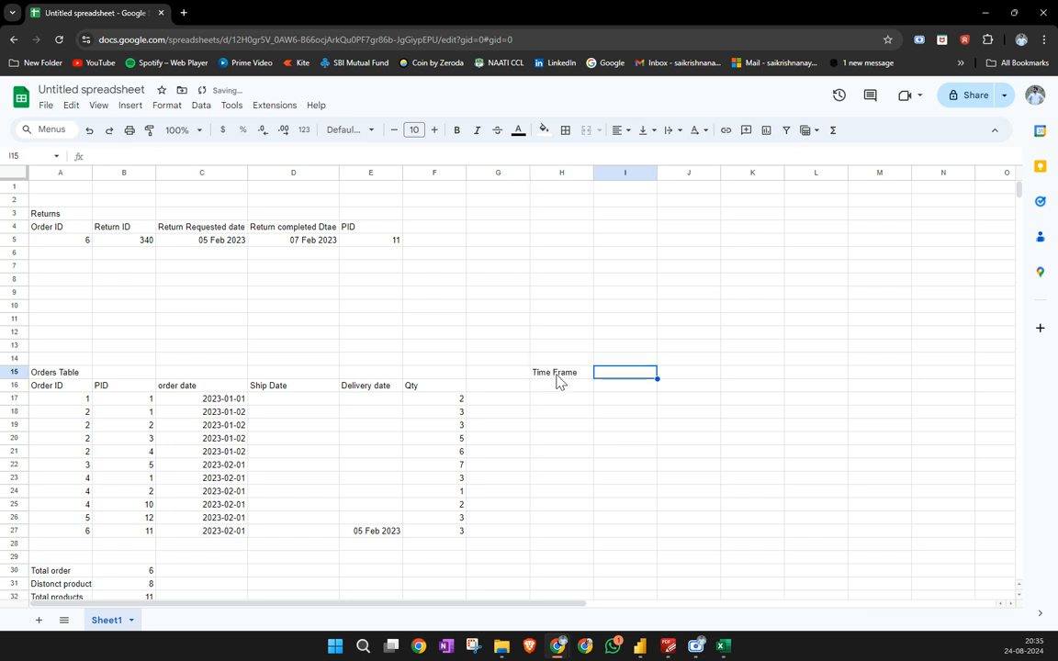
pyautogui.write('1 jan 2023')
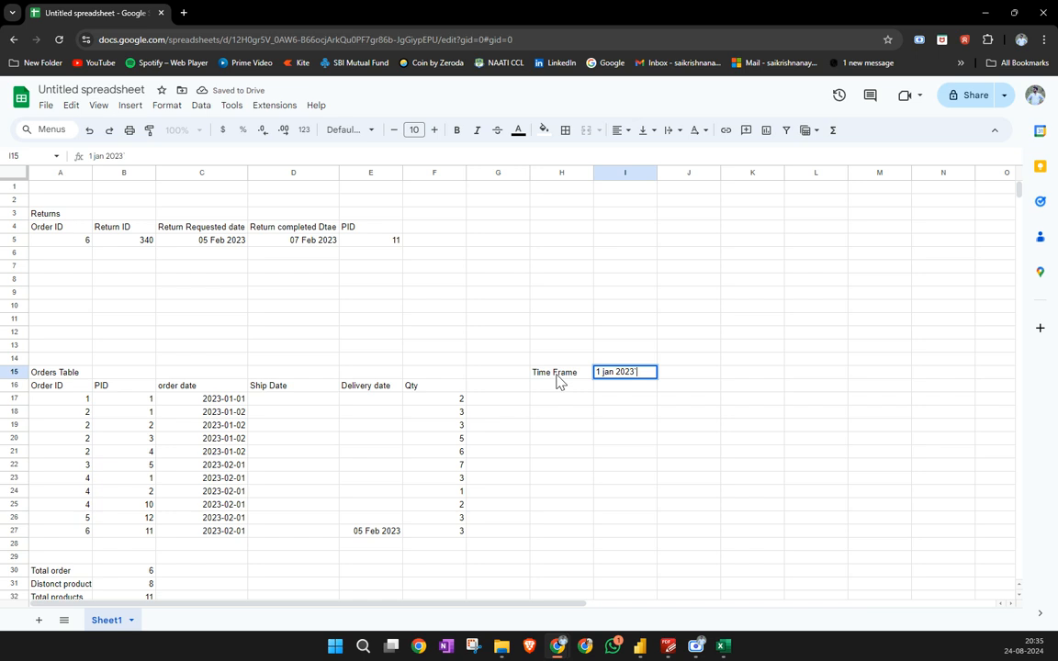
pyautogui.write("'")
pyautogui.press('Tab')
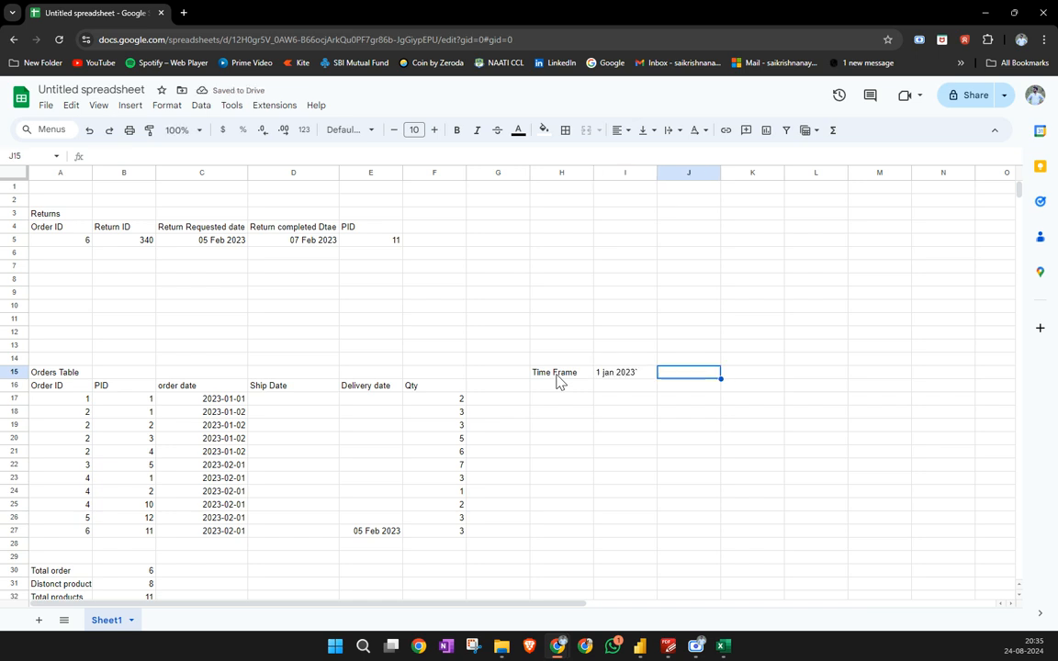
pyautogui.write('02 Feb')
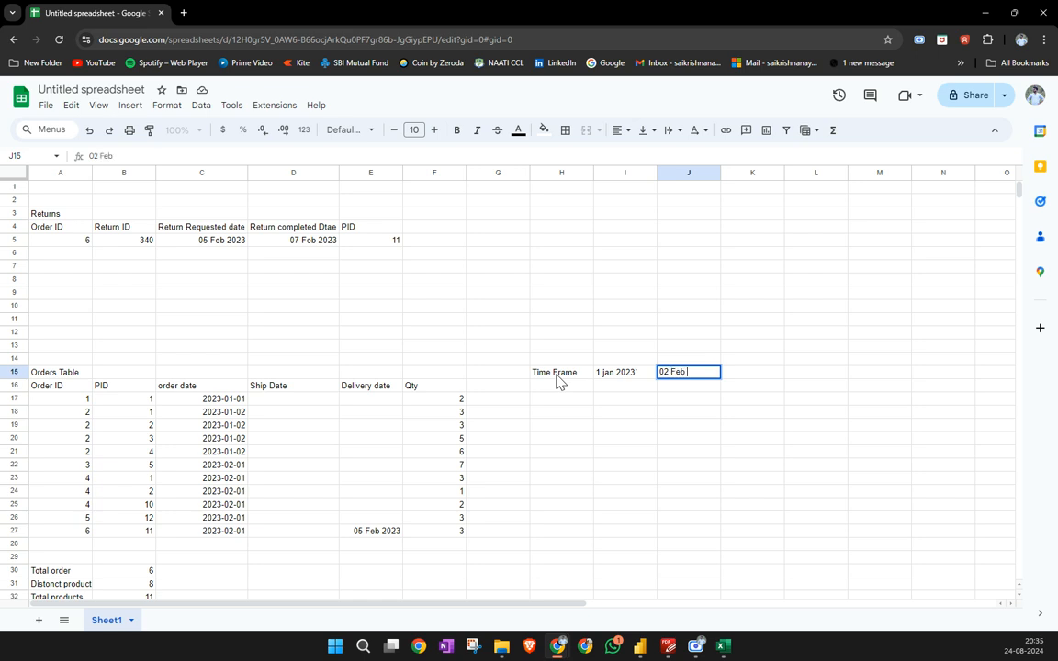
pyautogui.write(' 2023')
pyautogui.click(557, 382)
# Compare the order dates in C17:C27 and the delivery date in E27 with the time frame in row 15
pyautogui.moveTo(218, 386); pyautogui.dragTo(229, 537)
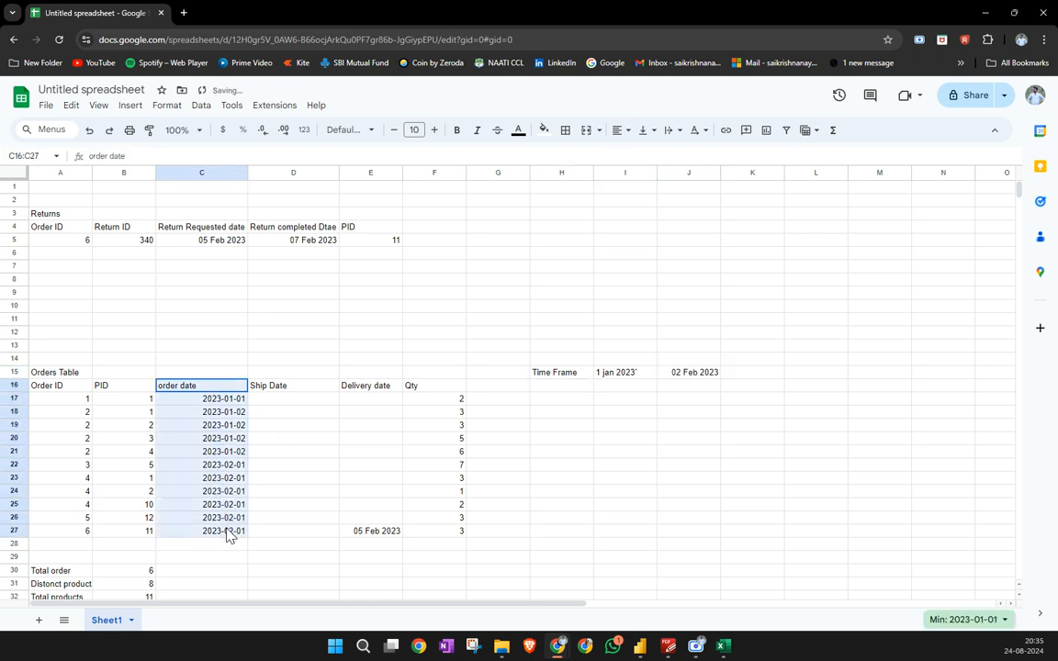
pyautogui.click(709, 377)
pyautogui.click(380, 533)
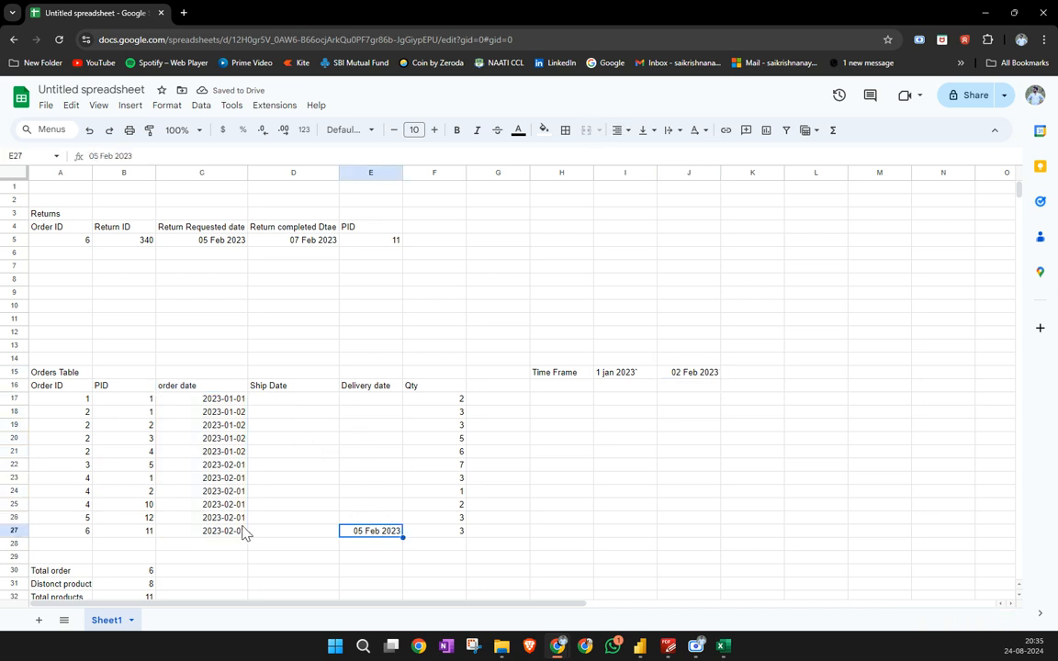
pyautogui.click(209, 533)
pyautogui.click(17, 531)
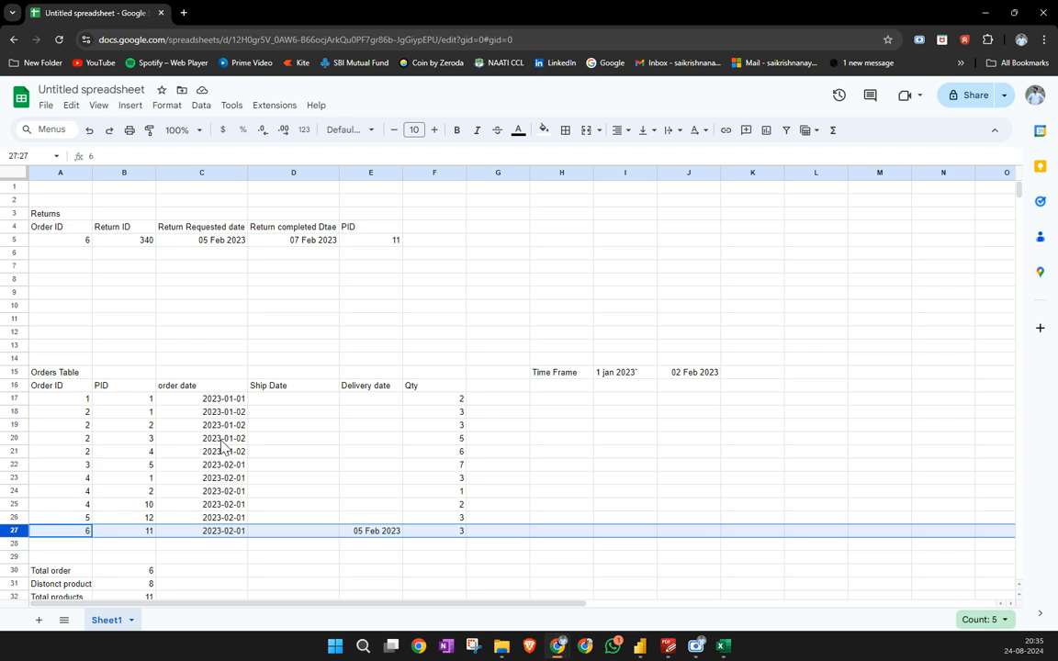
pyautogui.moveTo(216, 404); pyautogui.dragTo(246, 536)
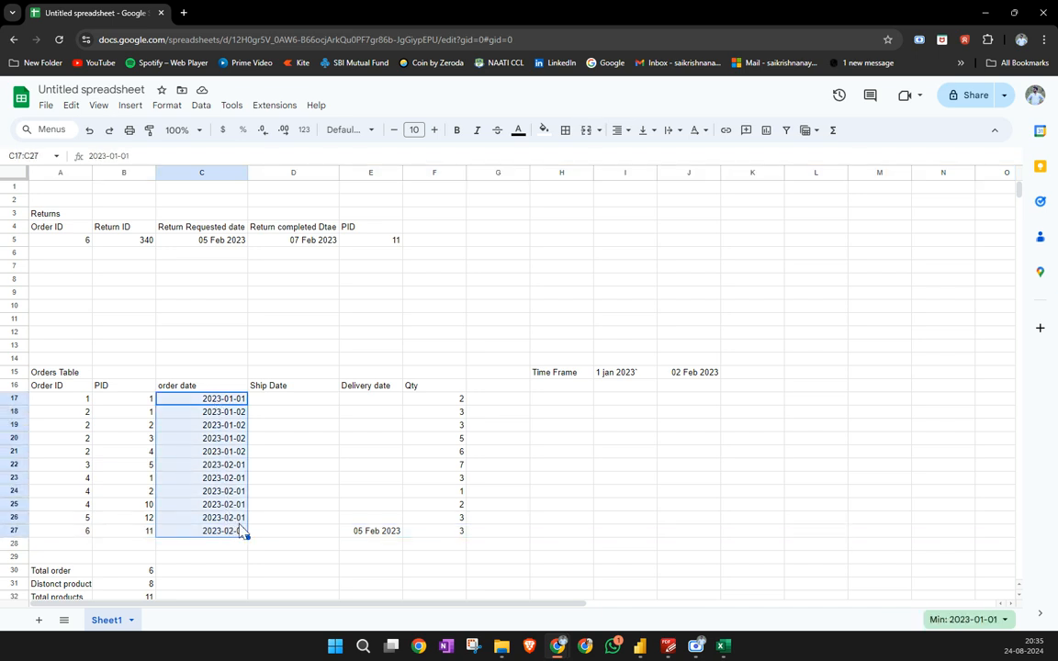
pyautogui.scroll(-2, 233, 524)
pyautogui.moveTo(212, 446); pyautogui.dragTo(218, 541)
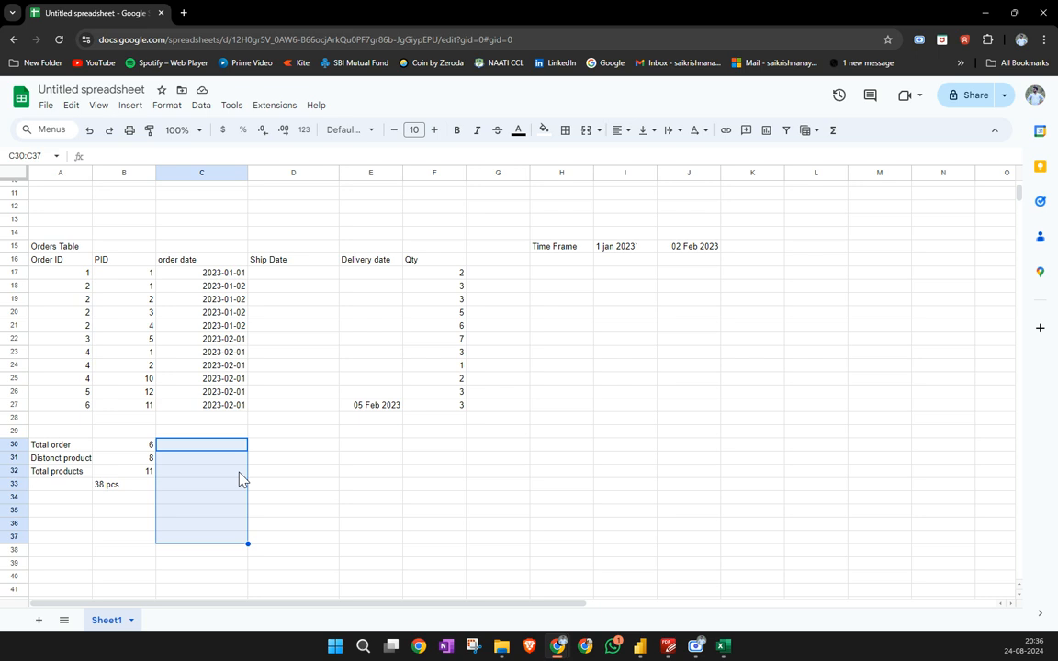
pyautogui.scroll(3, 241, 468)
pyautogui.moveTo(217, 401); pyautogui.dragTo(231, 531)
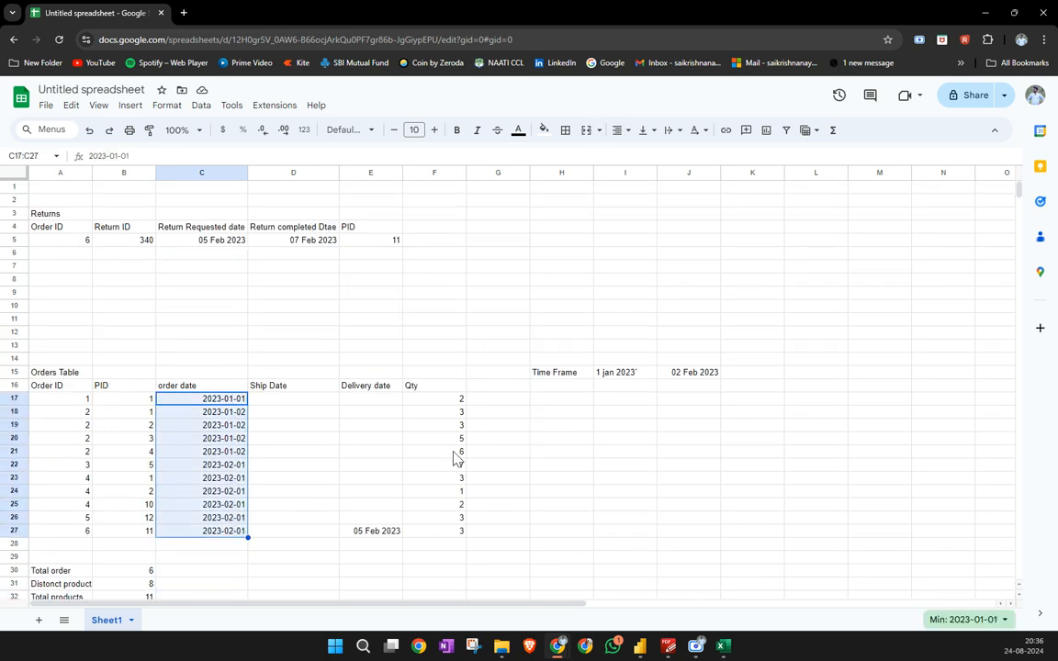
pyautogui.click(564, 375)
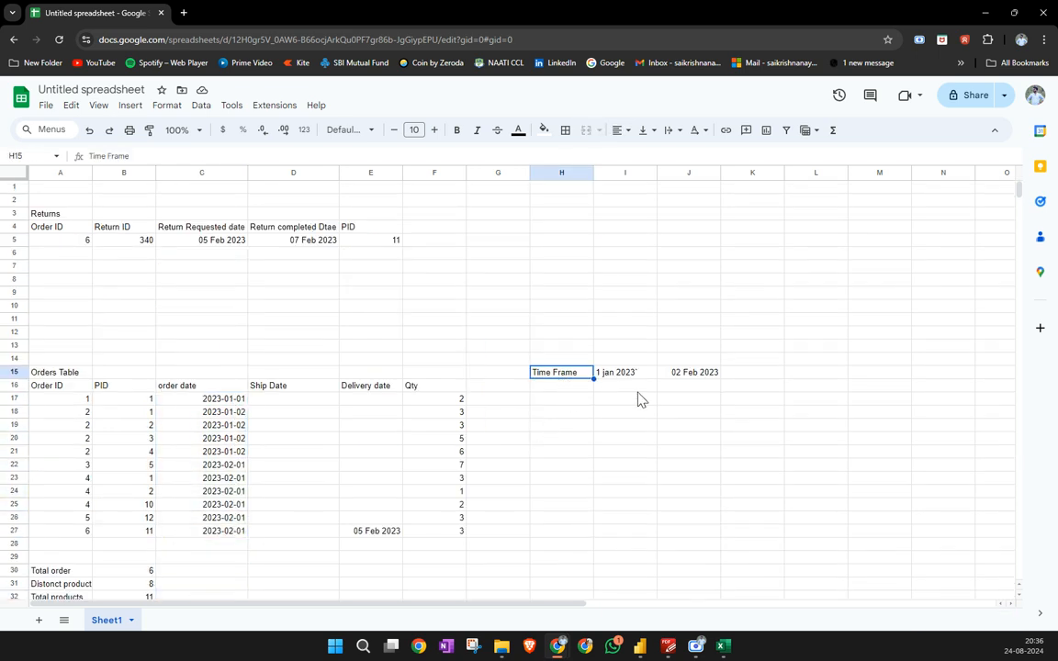
# Copy the time frame cells H15:J15 to H4:J4 beside the Returns table and select the return record in row 5
pyautogui.click(520, 232)
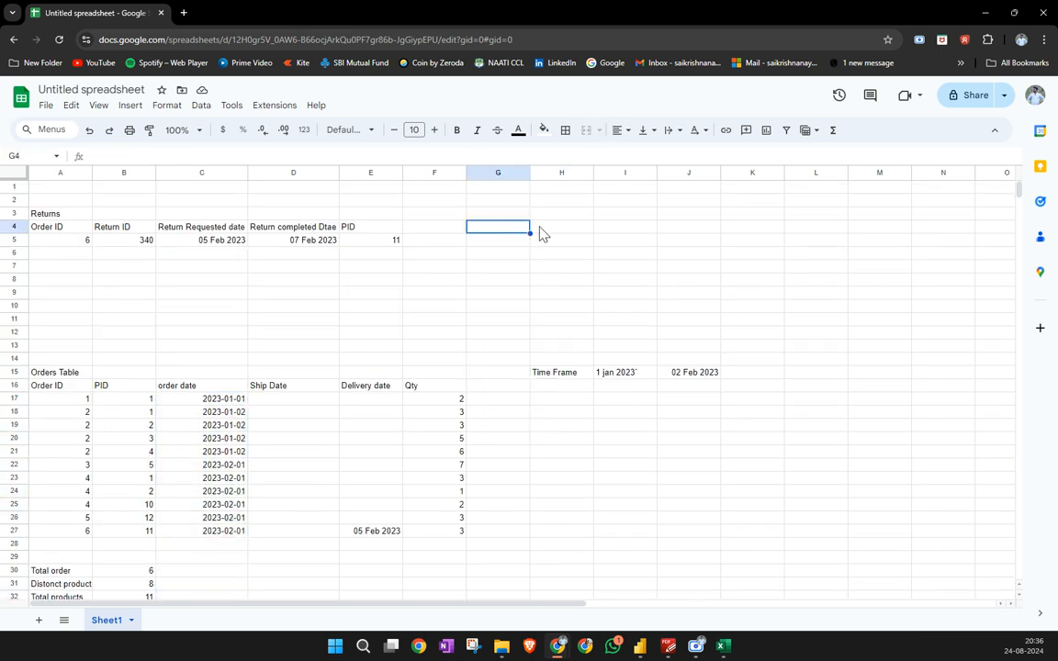
pyautogui.click(562, 233)
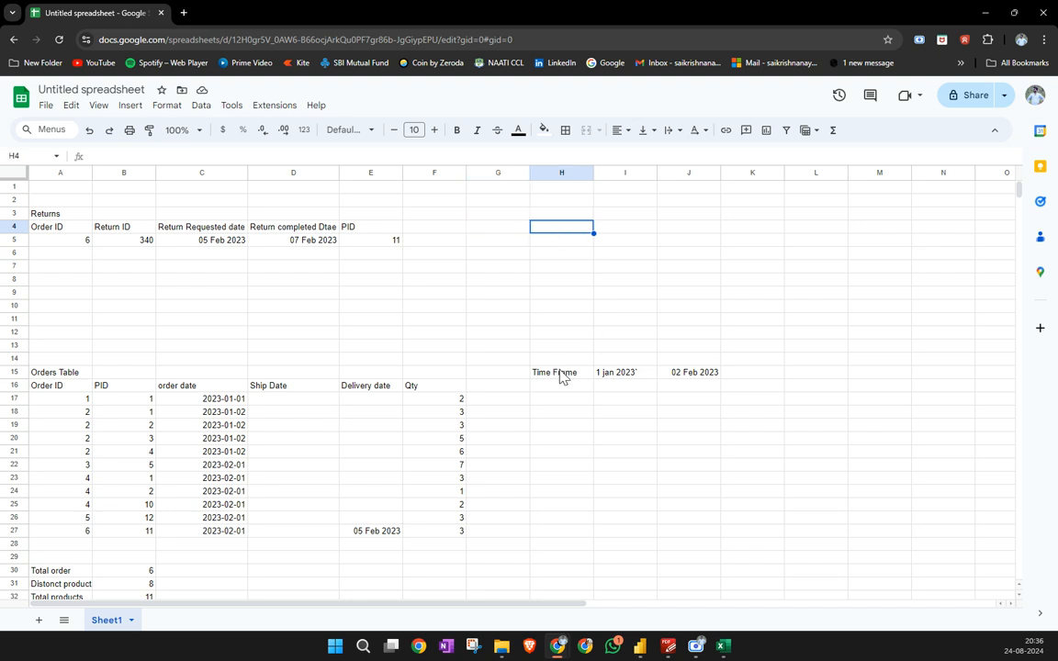
pyautogui.moveTo(556, 372); pyautogui.dragTo(685, 376)
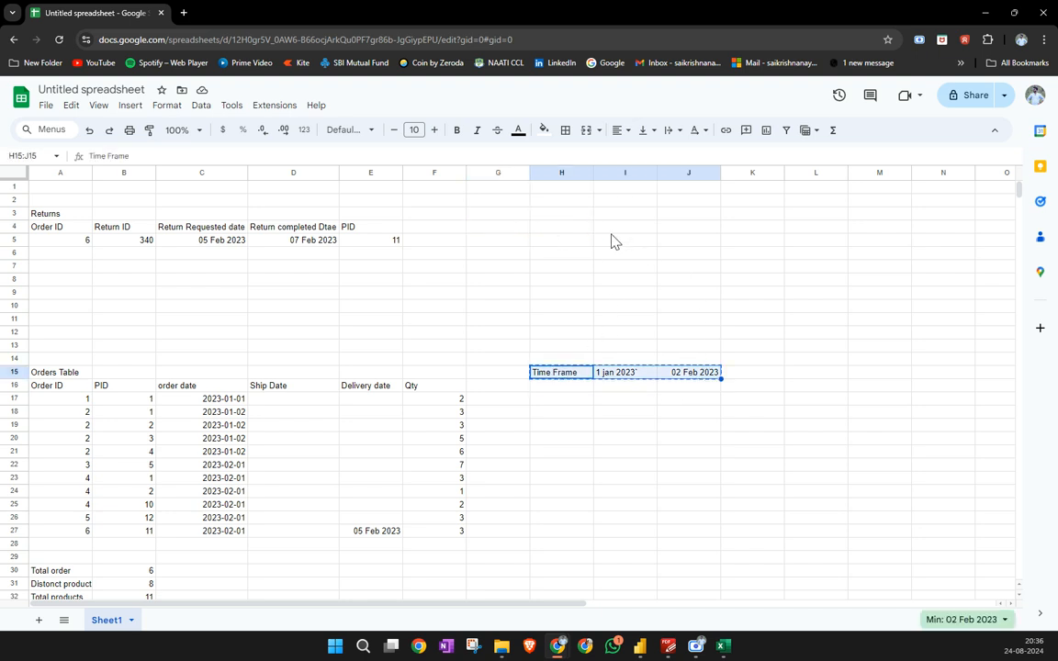
pyautogui.hotkey('ctrl', 'c')
pyautogui.click(559, 227)
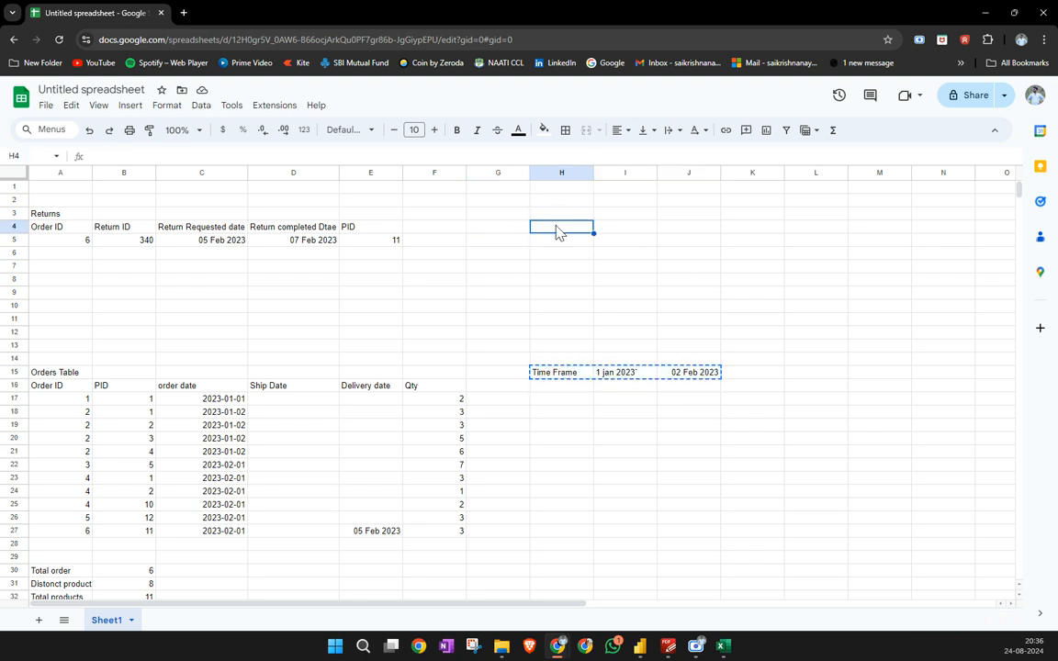
pyautogui.hotkey('ctrl', 'v')
pyautogui.click(598, 260)
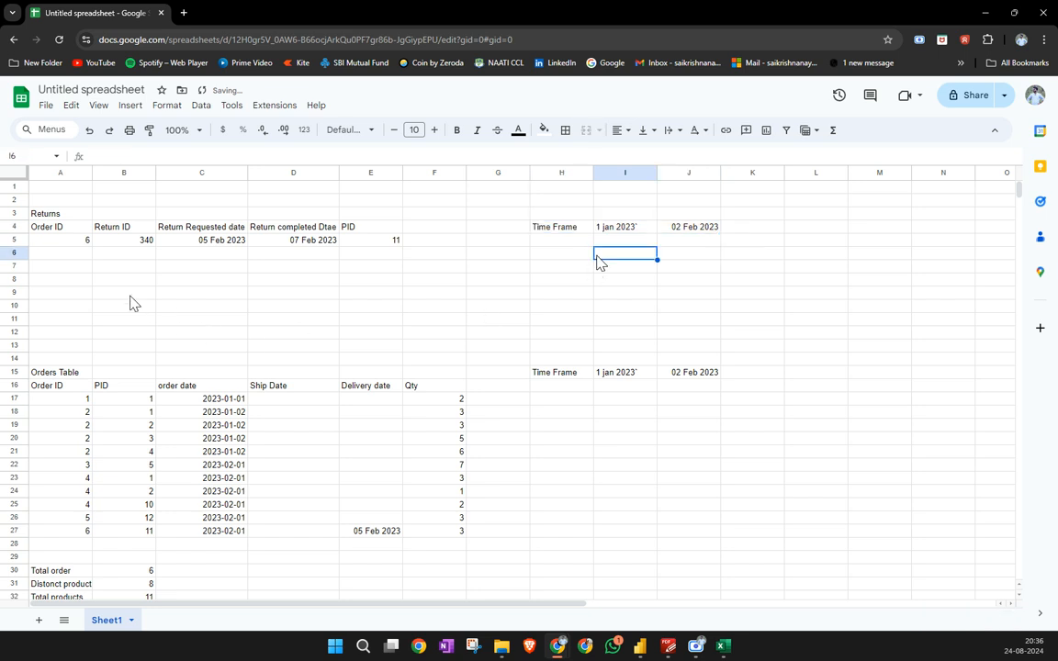
pyautogui.click(12, 240)
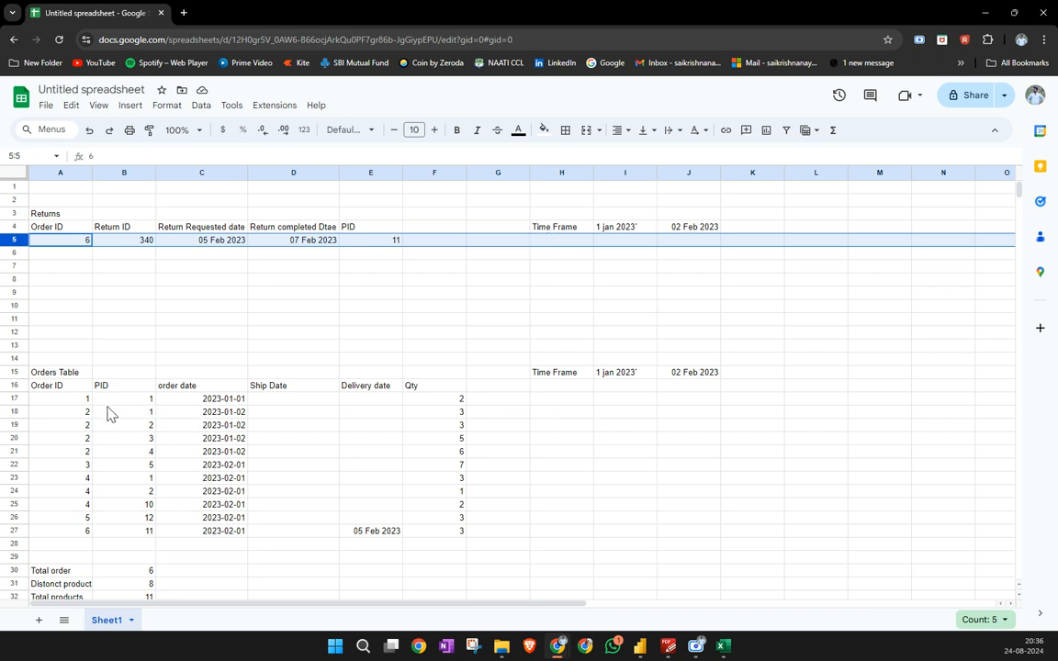
# Add an "order date" column header in F4 of the Returns table
pyautogui.moveTo(73, 399); pyautogui.dragTo(64, 534)
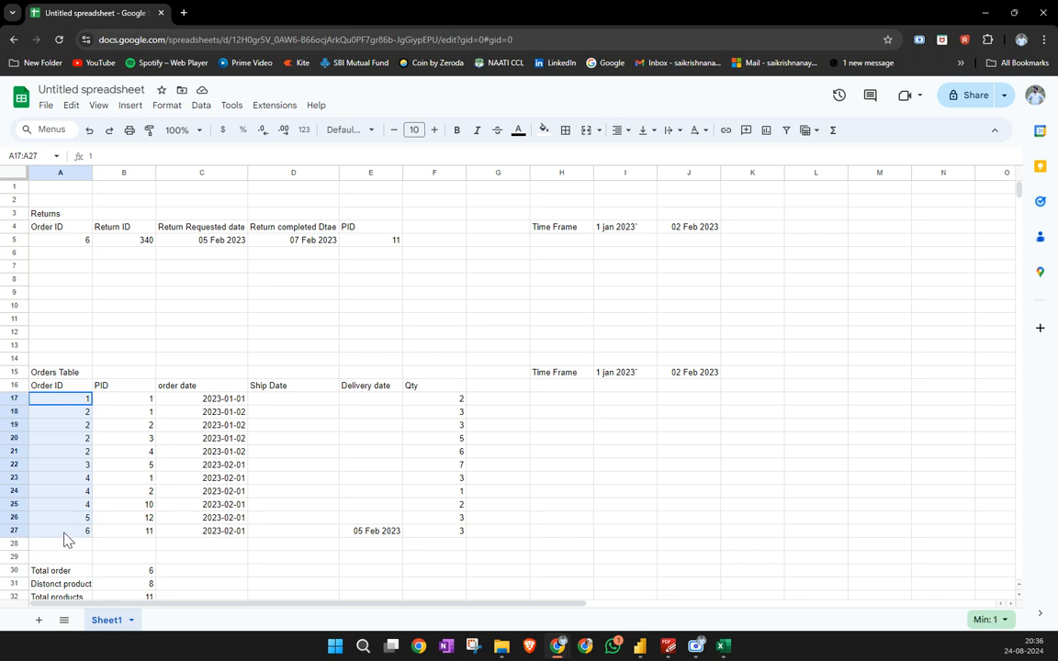
pyautogui.click(208, 480)
pyautogui.click(391, 240)
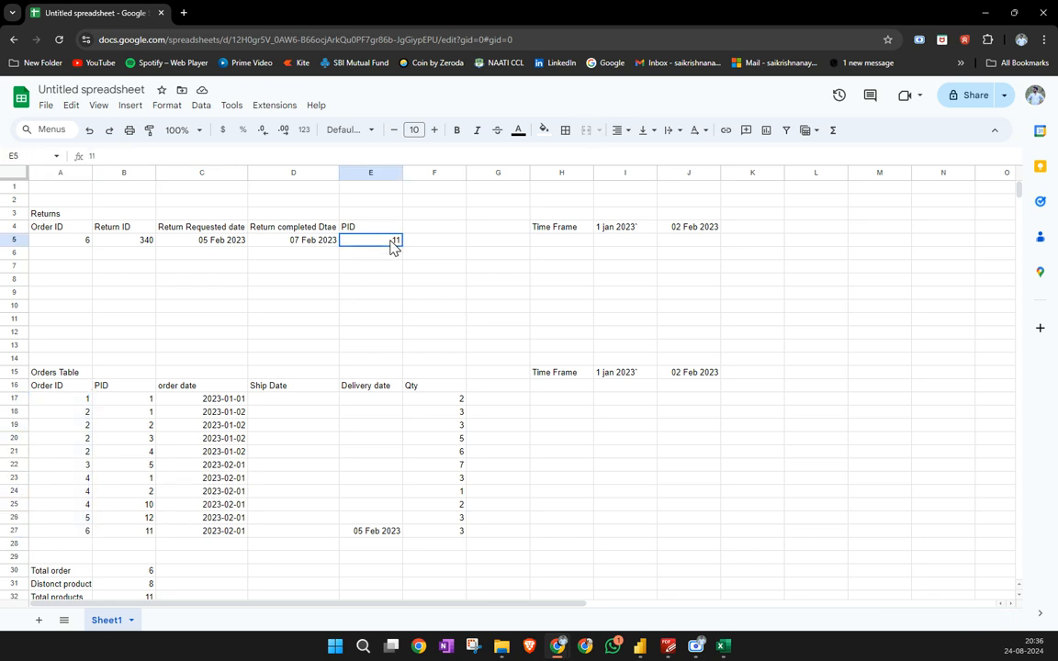
pyautogui.click(430, 229)
pyautogui.write('orde')
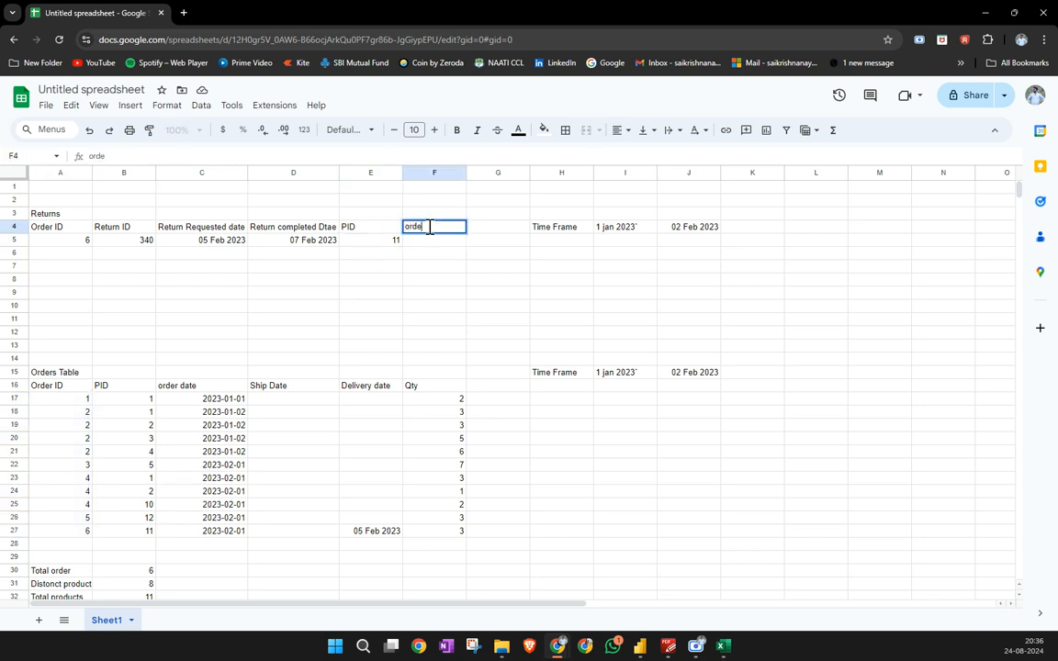
pyautogui.write('r date')
pyautogui.press('Return')
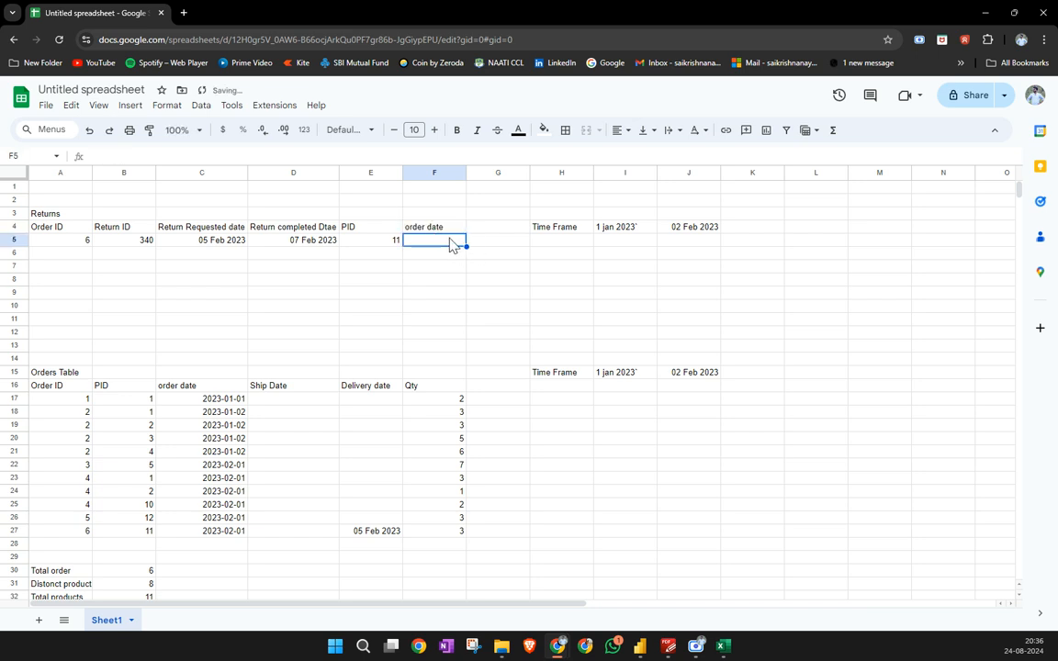
# Fill F5 under the Returns order date header by copying 02 Feb 2023 from the Orders time frame end in J15
pyautogui.click(558, 230)
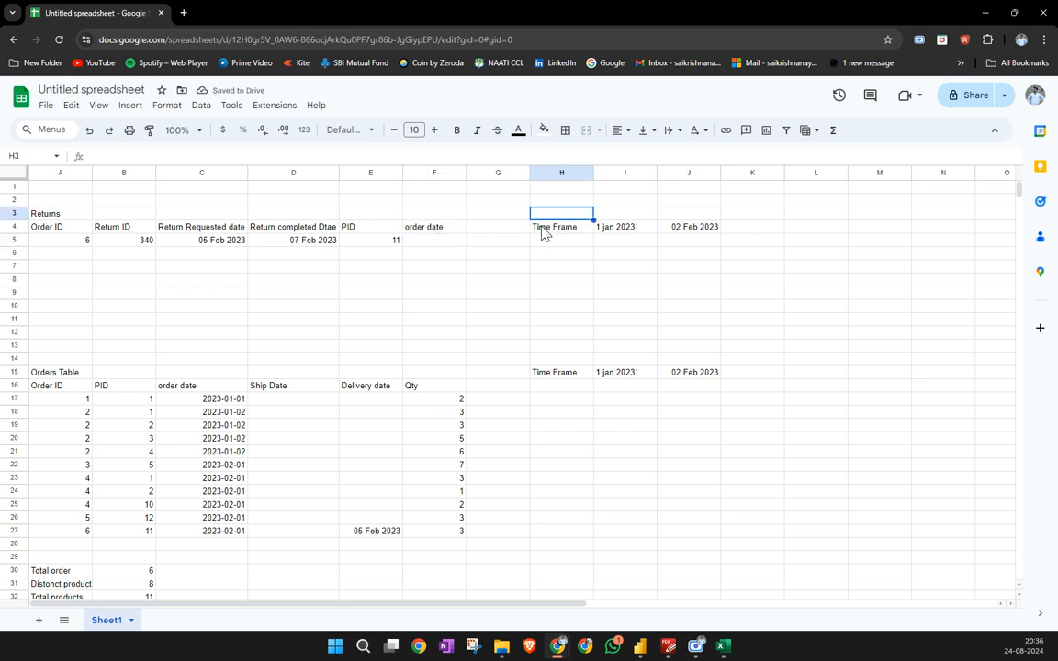
pyautogui.moveTo(624, 227); pyautogui.dragTo(716, 228)
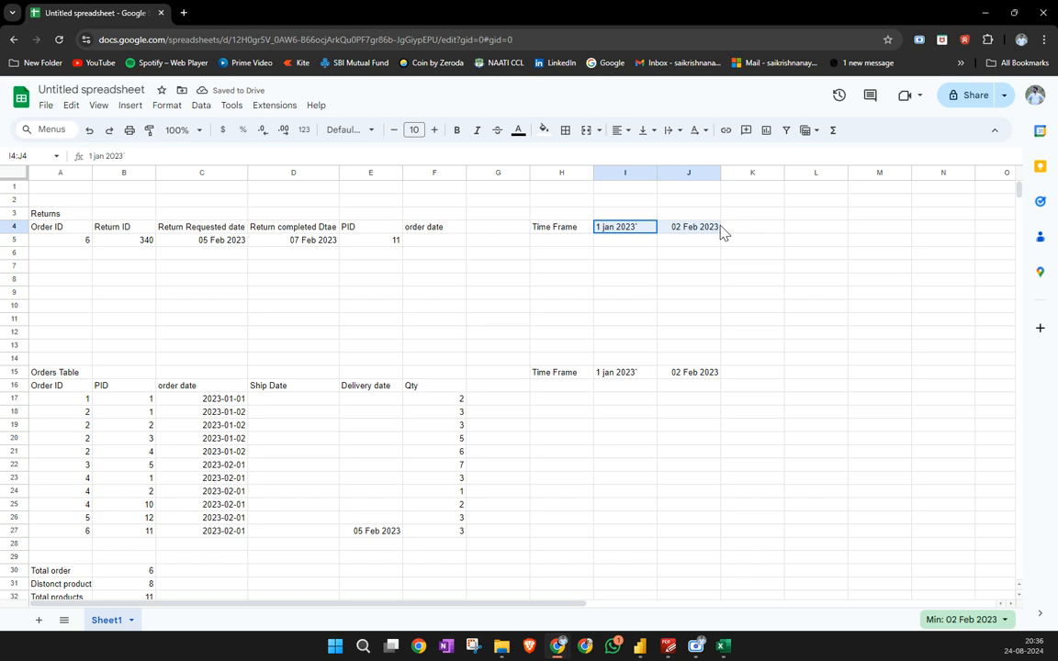
pyautogui.click(436, 228)
pyautogui.click(434, 242)
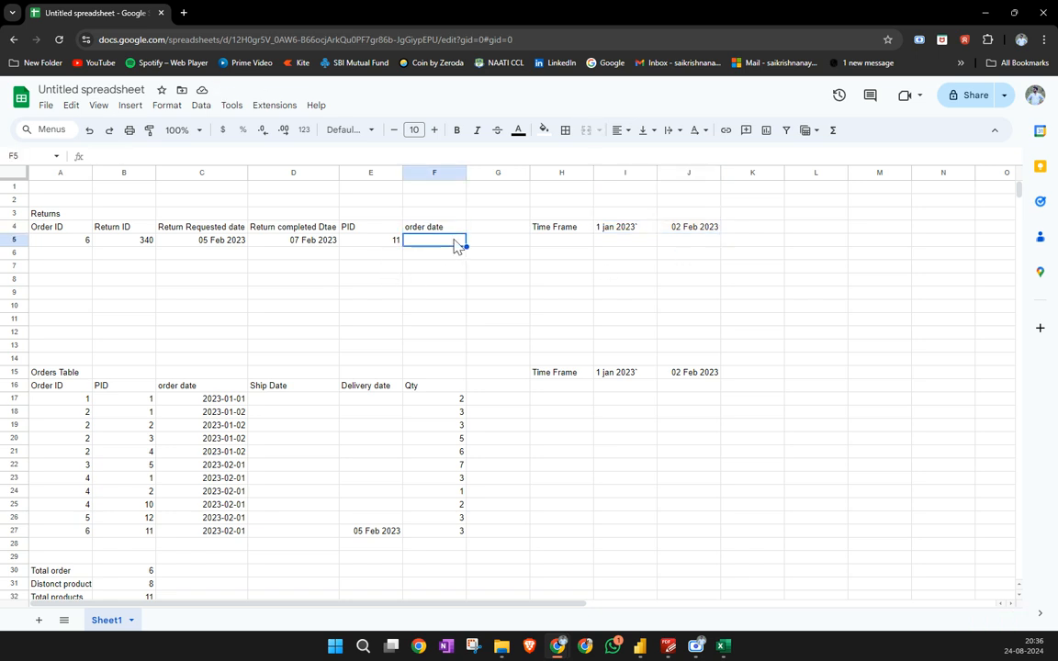
pyautogui.click(690, 380)
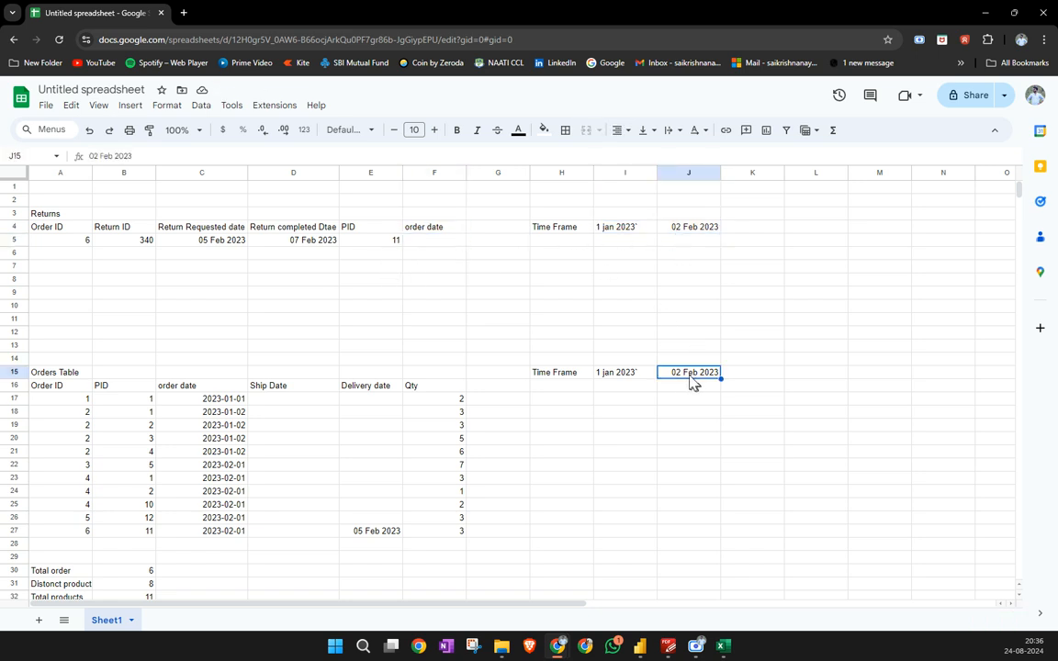
pyautogui.hotkey('ctrl', 'c')
pyautogui.click(420, 239)
pyautogui.hotkey('ctrl', 'v')
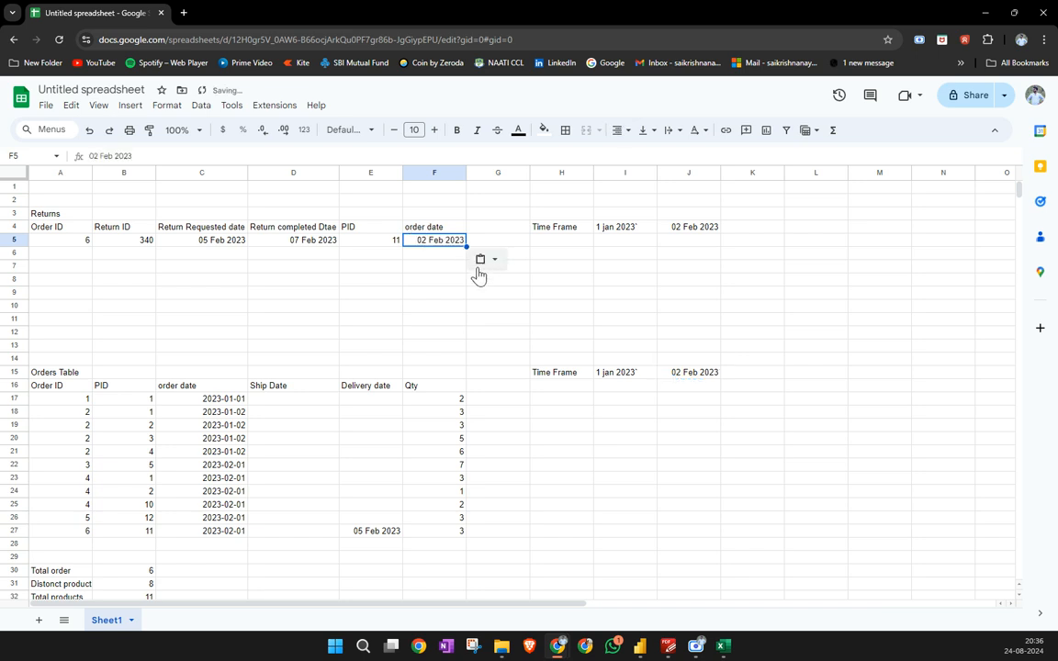
pyautogui.click(435, 270)
pyautogui.click(630, 344)
pyautogui.click(680, 373)
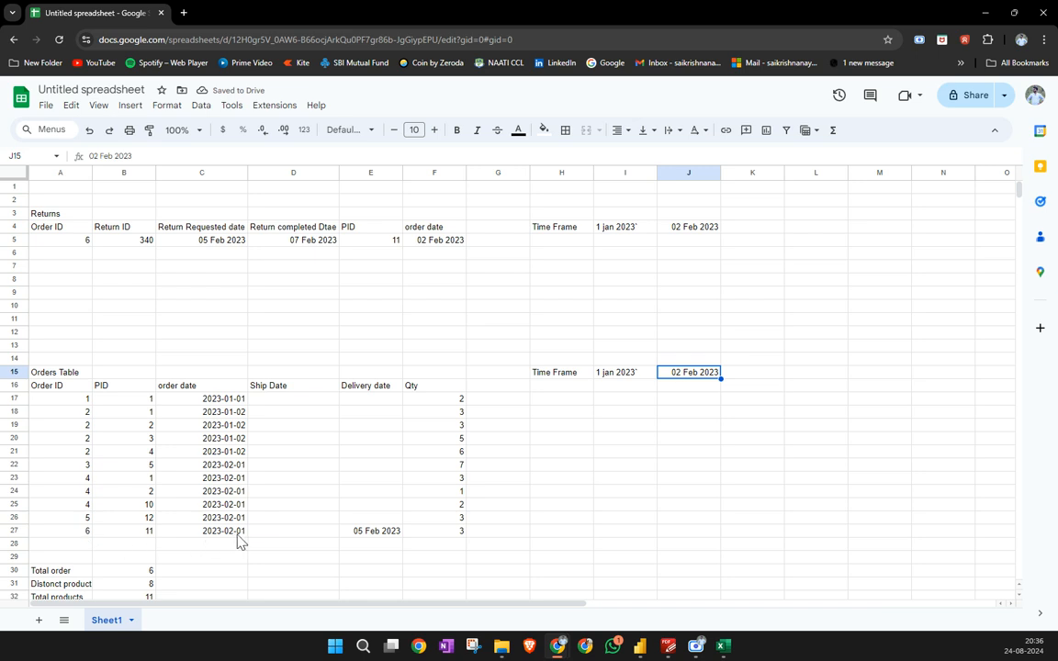
# Add an order in row 28 with the next order ID in A28 and the remaining details copied from B27:G27
pyautogui.click(89, 543)
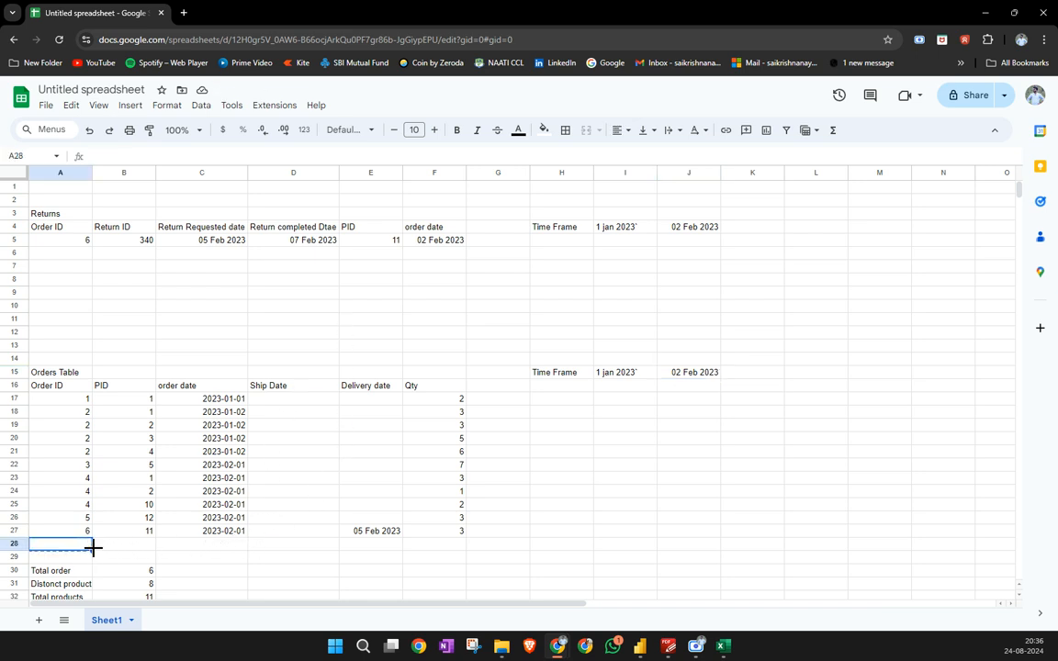
pyautogui.write('7')
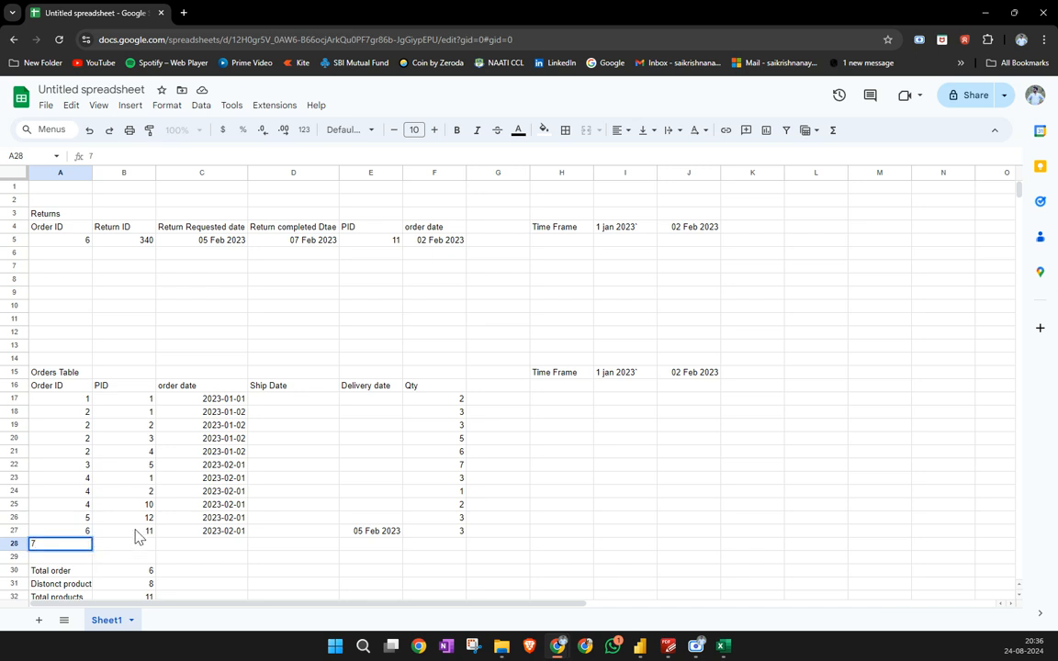
pyautogui.moveTo(135, 536); pyautogui.dragTo(487, 541)
pyautogui.hotkey('ctrl', 'c')
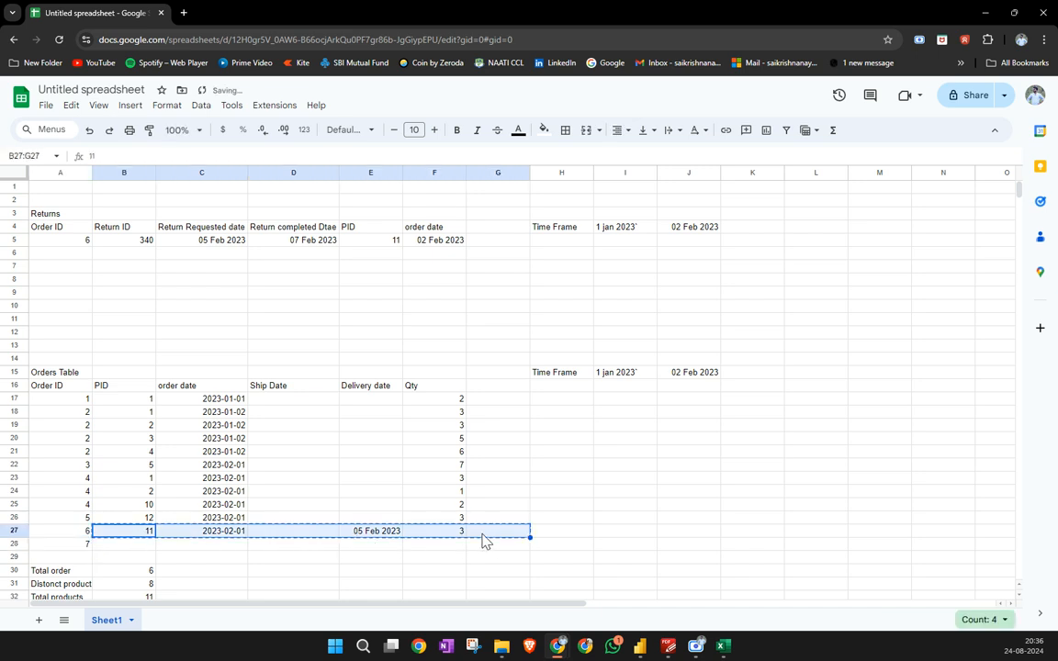
pyautogui.click(143, 545)
pyautogui.hotkey('ctrl', 'v')
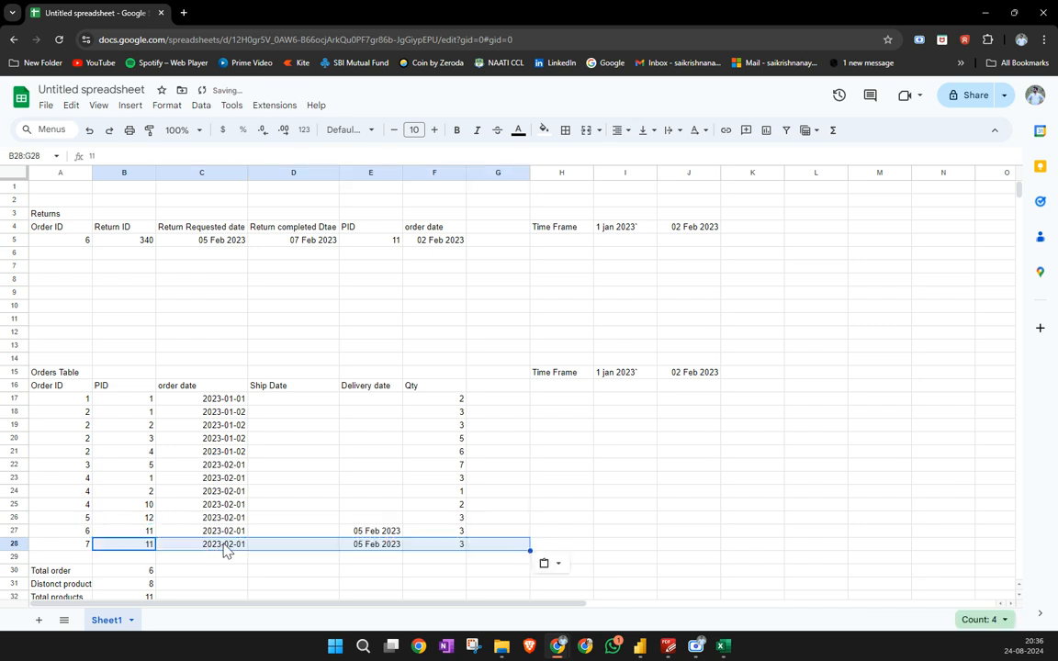
# Set the order date in C28 to 2023-02-22 and the delivery date in E28 to 25 Feb 2023
pyautogui.doubleClick(238, 546)
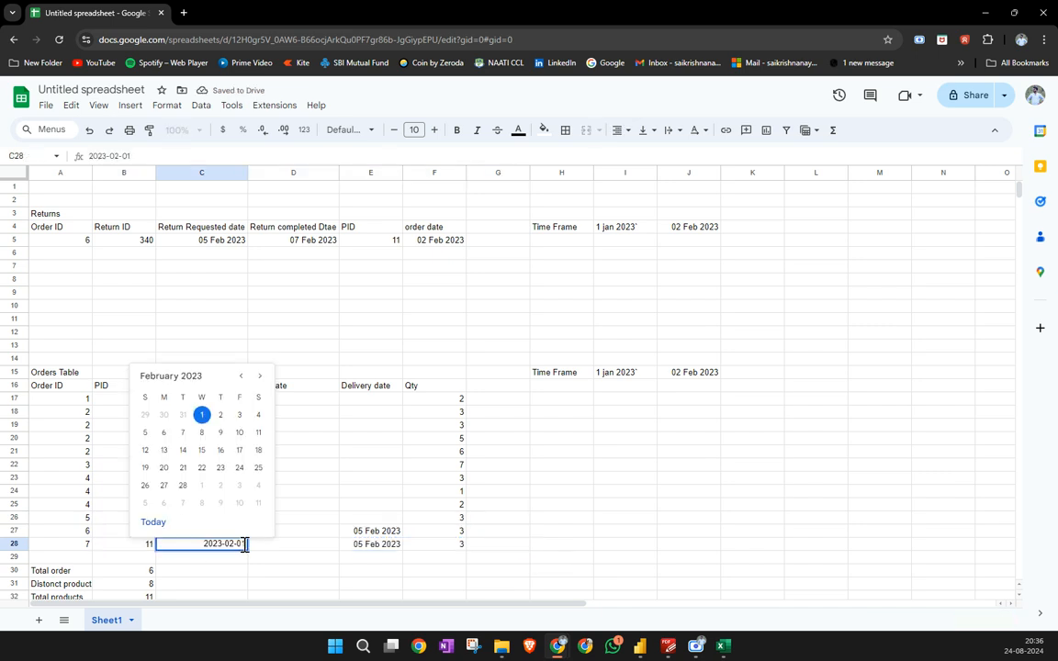
pyautogui.click(202, 468)
pyautogui.click(262, 556)
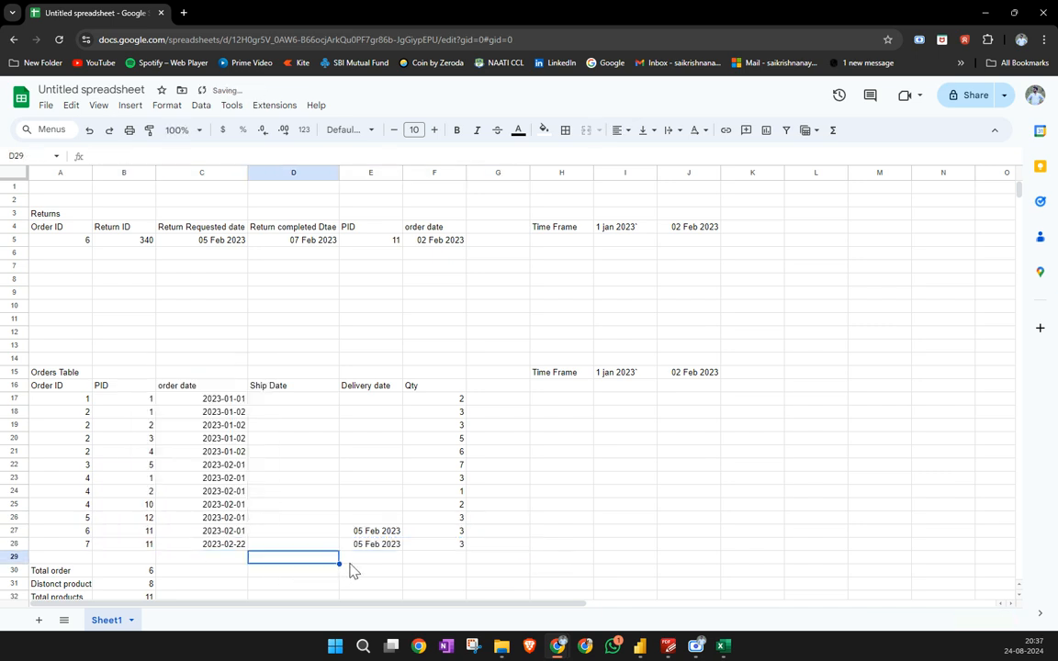
pyautogui.click(536, 535)
pyautogui.click(359, 543)
pyautogui.doubleClick(364, 545)
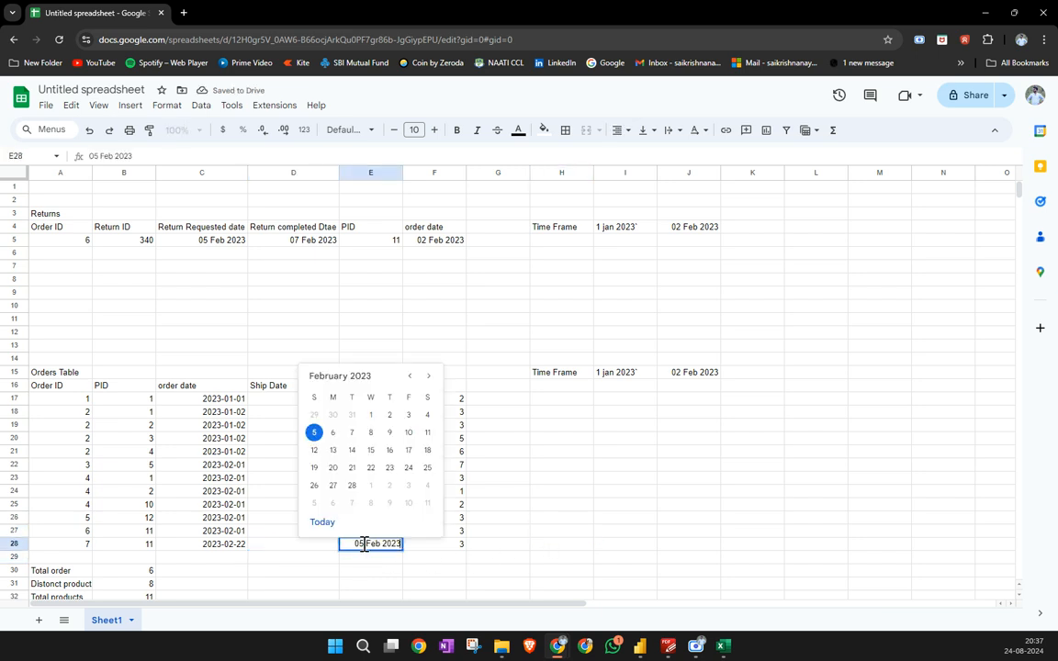
pyautogui.click(428, 467)
pyautogui.click(614, 457)
pyautogui.click(432, 292)
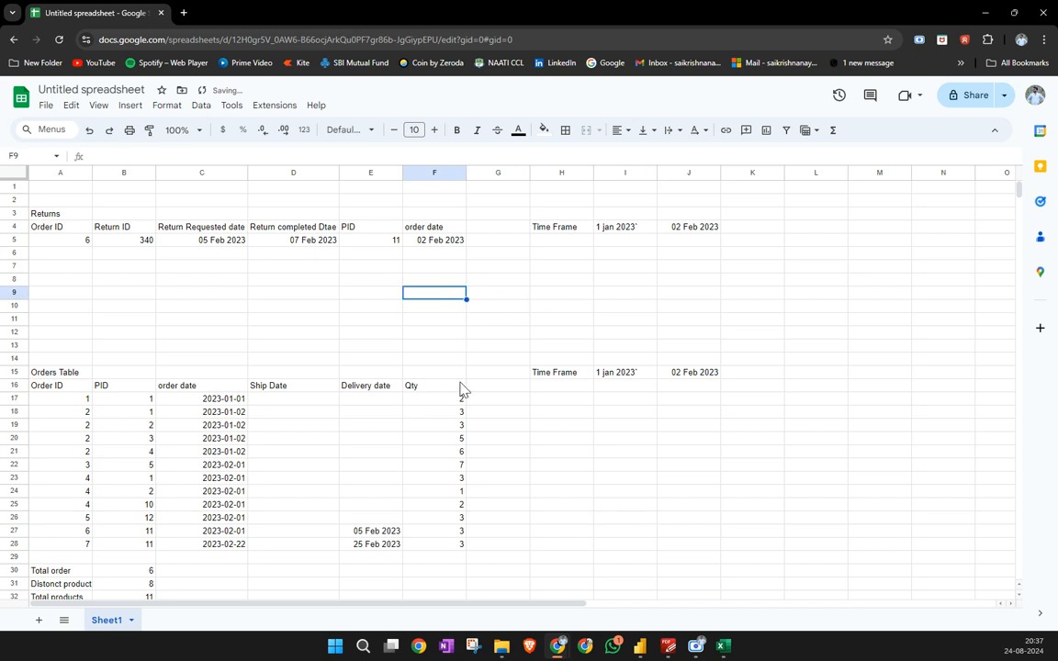
# Set the Orders Table time frame end date in J15 to 22 Feb 2023
pyautogui.click(687, 374)
pyautogui.click(689, 227)
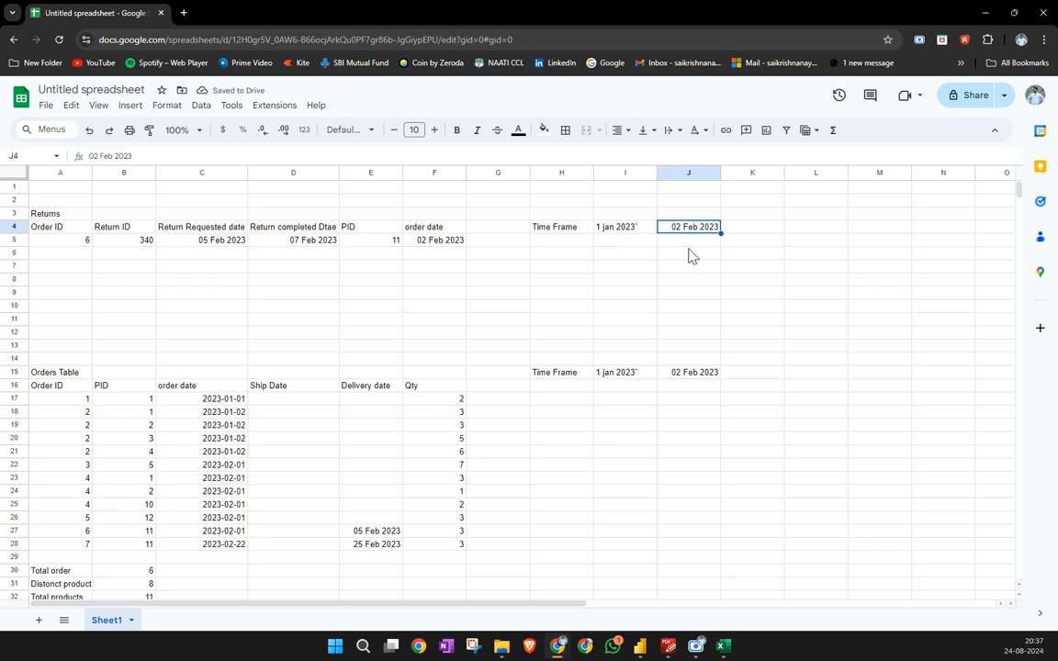
pyautogui.click(680, 376)
pyautogui.doubleClick(682, 374)
pyautogui.press('BackSpace')
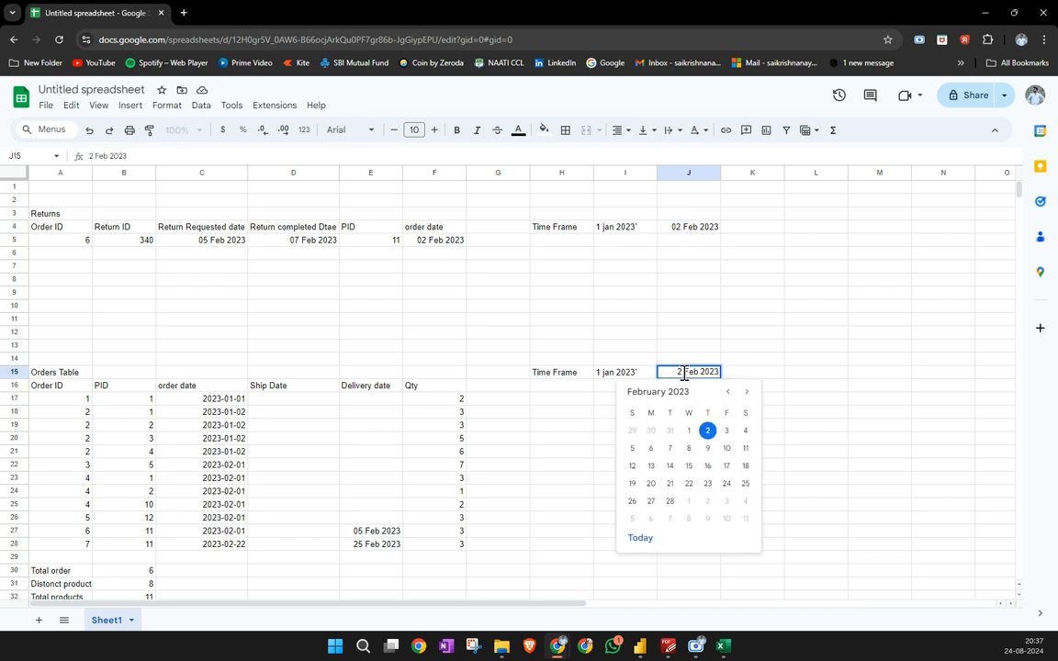
pyautogui.click(687, 318)
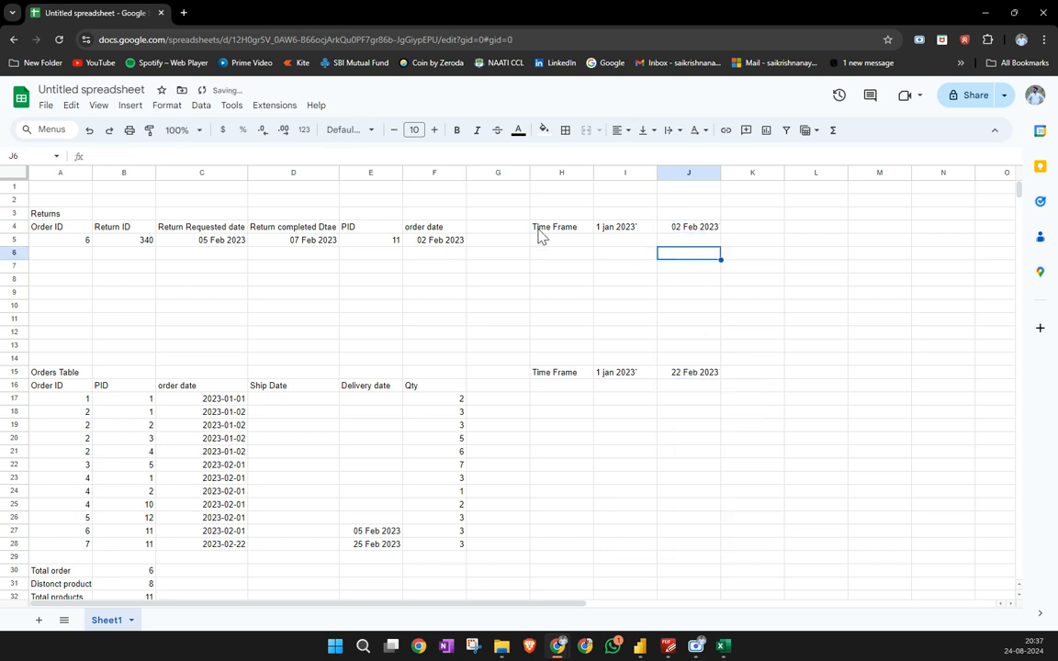
# Compare the Returns time frame in H4:J4 with the order in row 28, and the order dates in column C with the start date in I15
pyautogui.moveTo(538, 233); pyautogui.dragTo(701, 274)
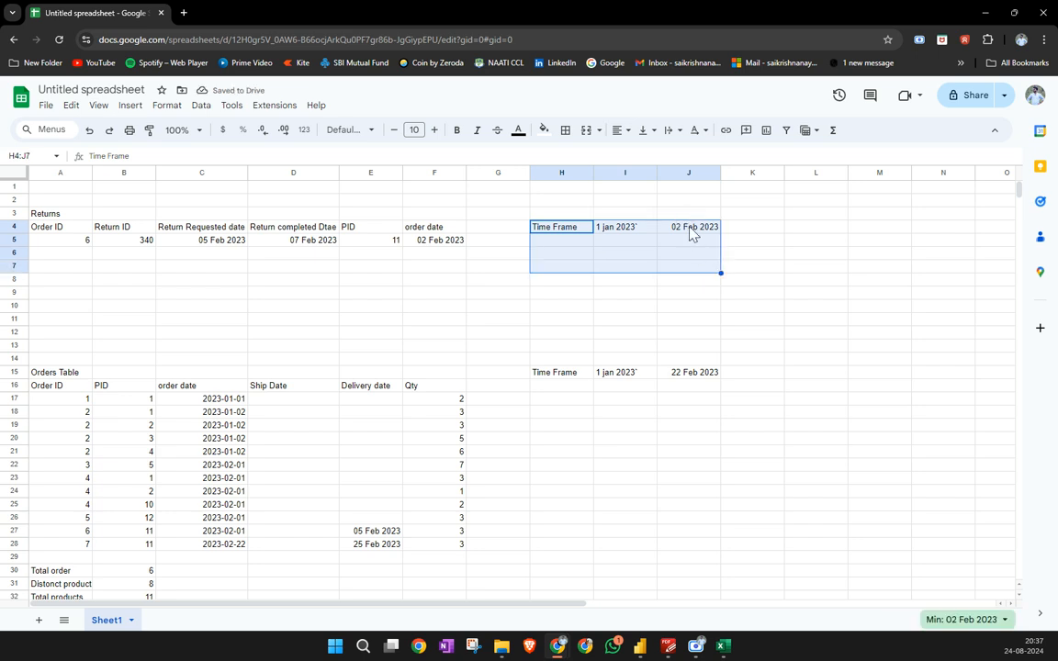
pyautogui.click(13, 543)
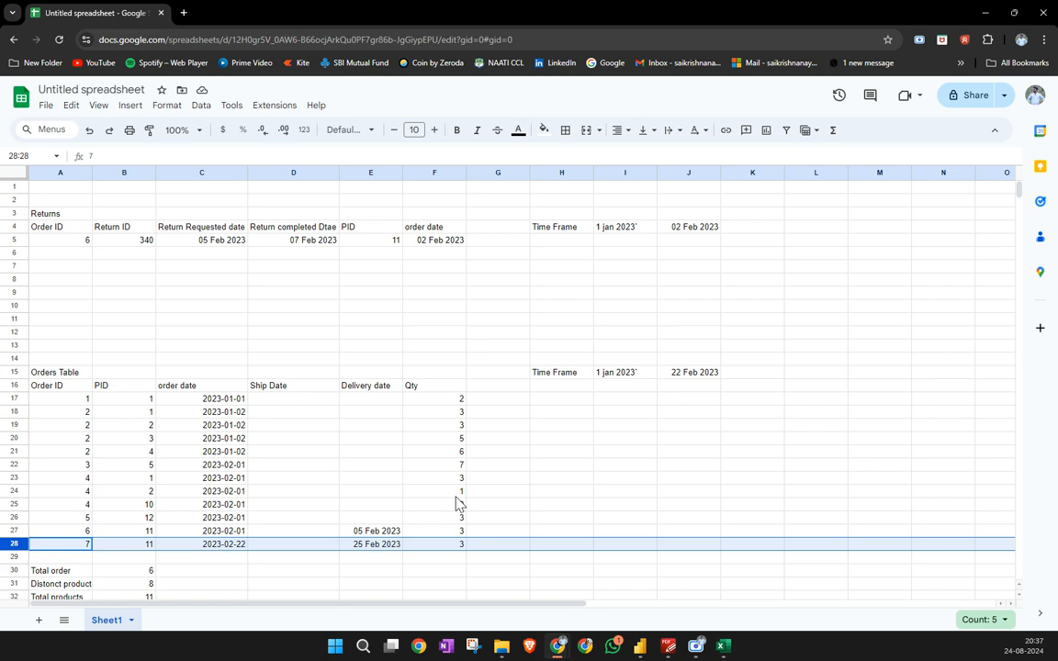
pyautogui.click(277, 296)
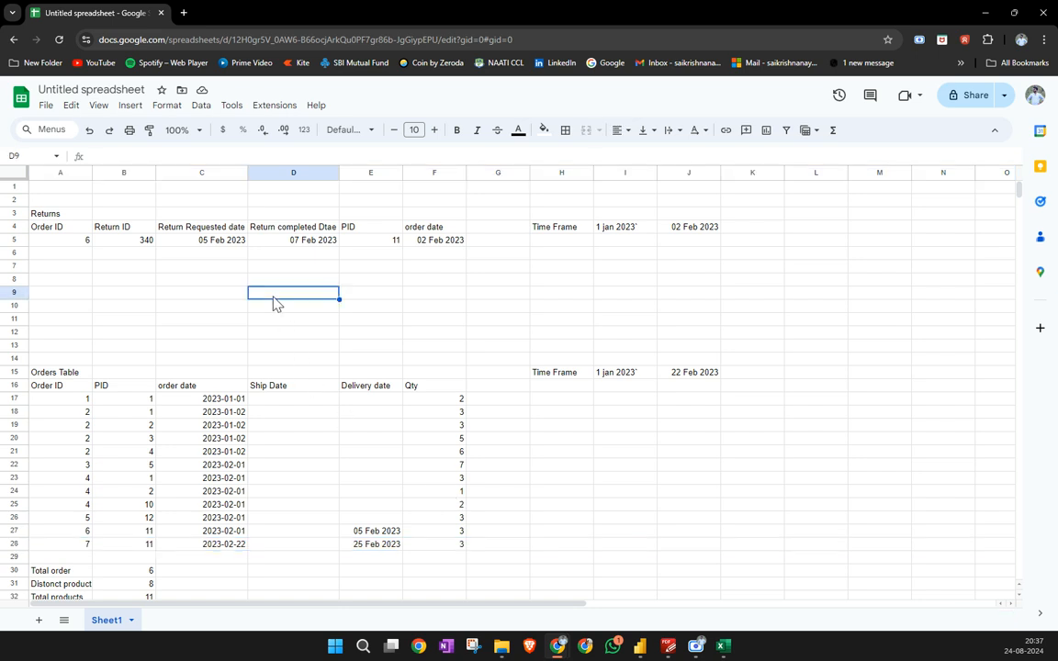
pyautogui.click(226, 519)
pyautogui.click(220, 400)
pyautogui.click(632, 375)
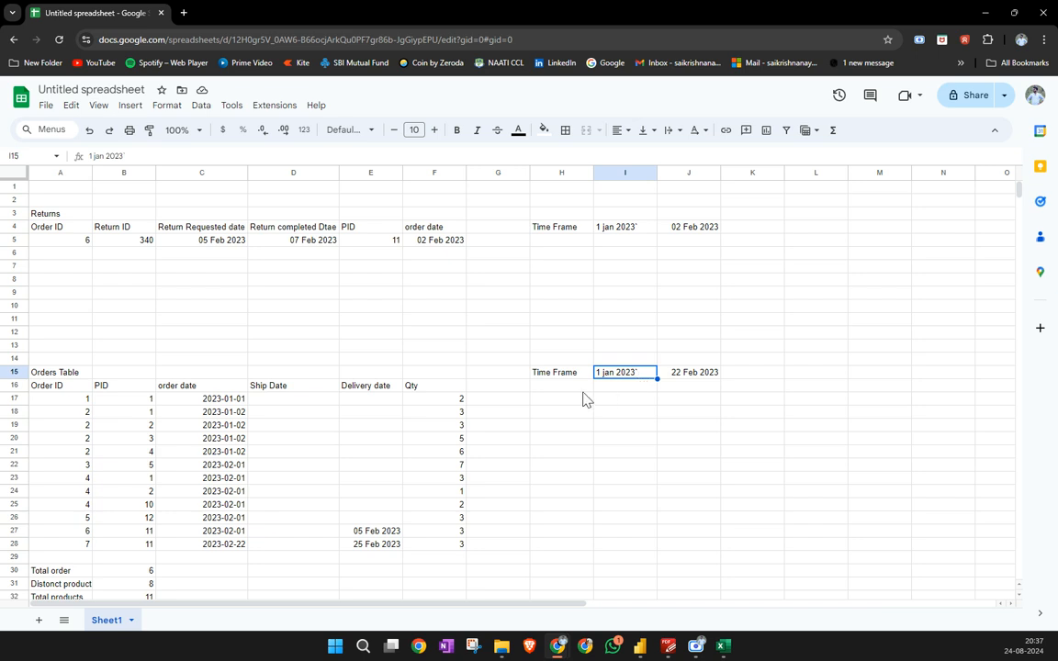
# Copy the order in row 17 to row 14 above the Orders Table and change the order ID in A14
pyautogui.click(65, 396)
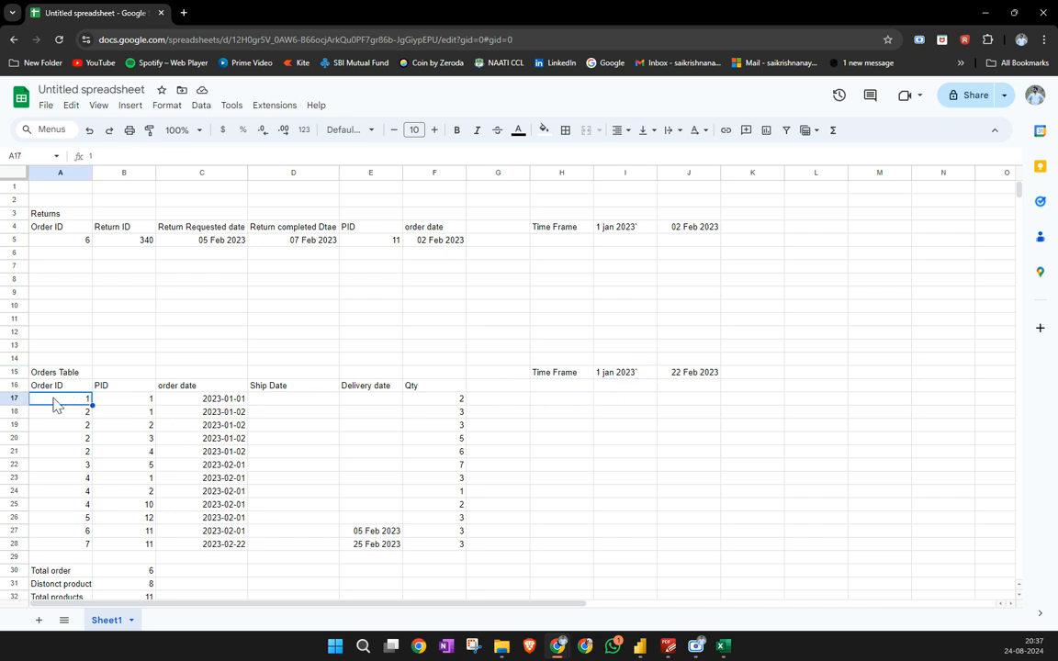
pyautogui.click(14, 398)
pyautogui.hotkey('ctrl', 'c')
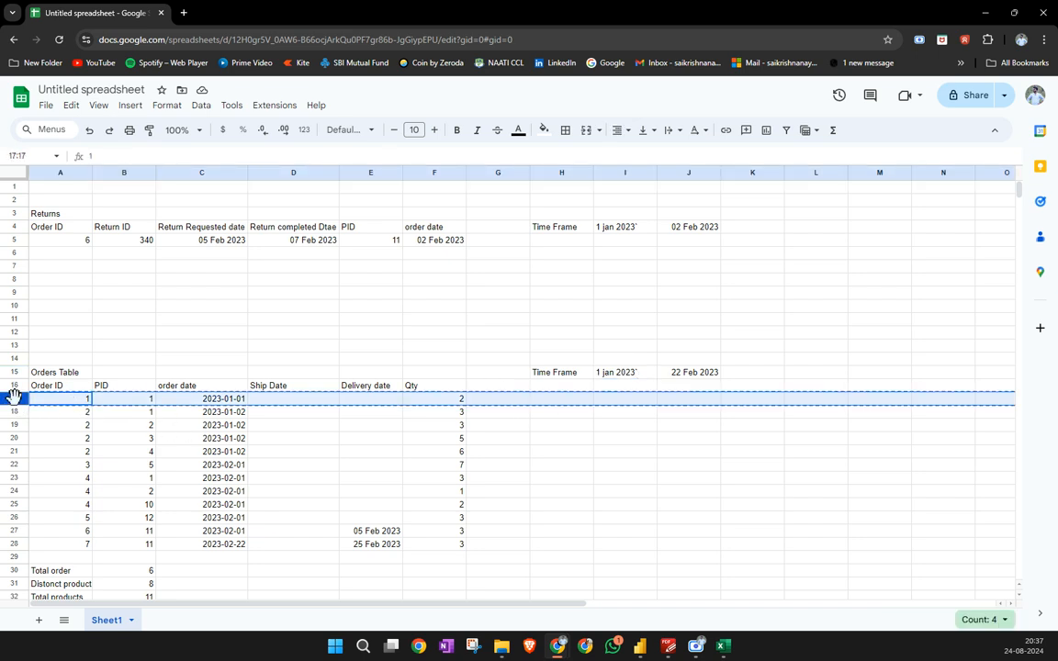
pyautogui.click(64, 362)
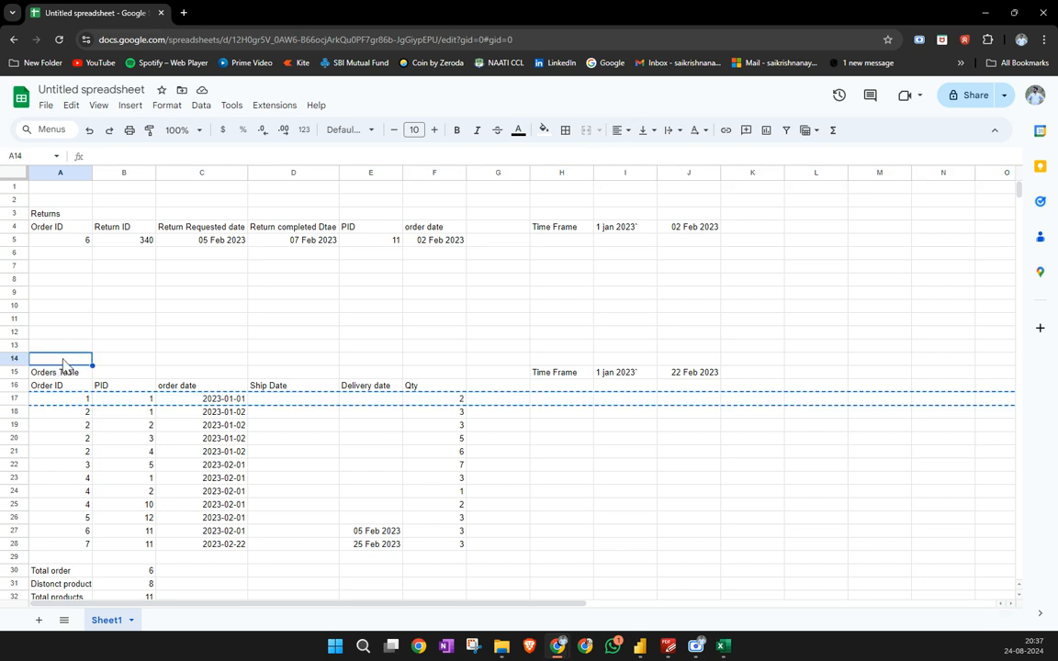
pyautogui.hotkey('ctrl', 'v')
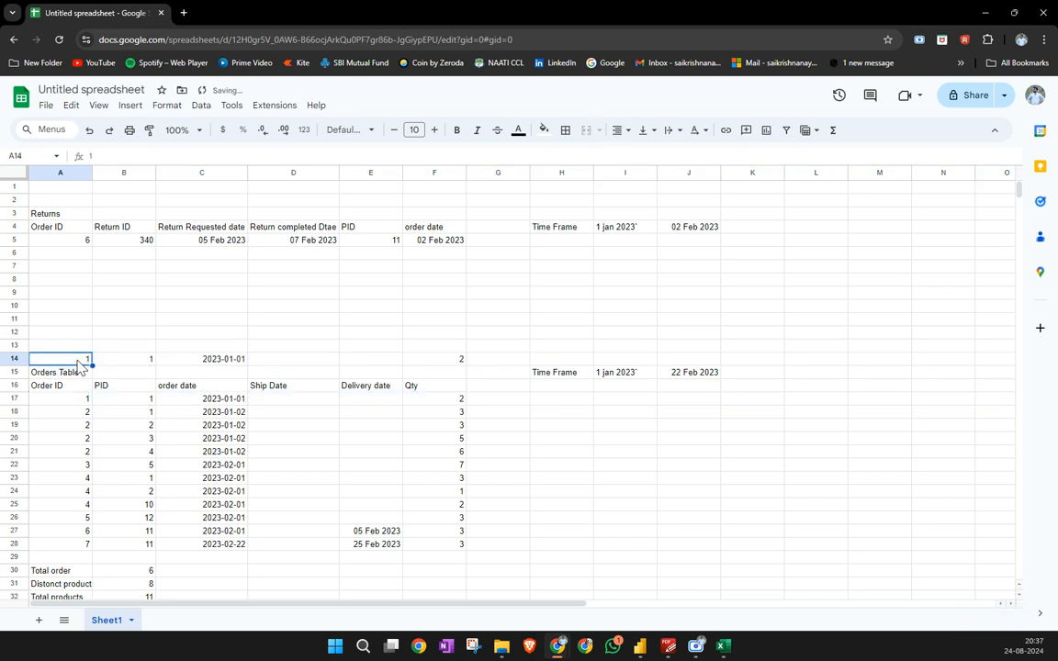
pyautogui.doubleClick(79, 361)
pyautogui.write('00')
# Set the order date in C14 to 2022-12-26
pyautogui.click(138, 363)
pyautogui.click(220, 362)
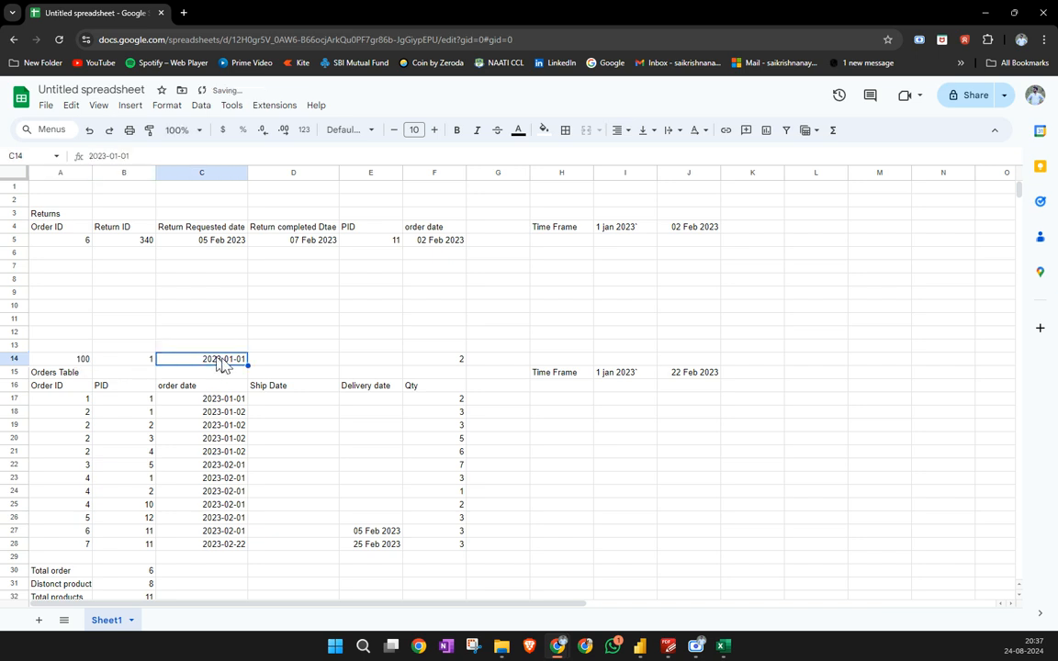
pyautogui.doubleClick(223, 360)
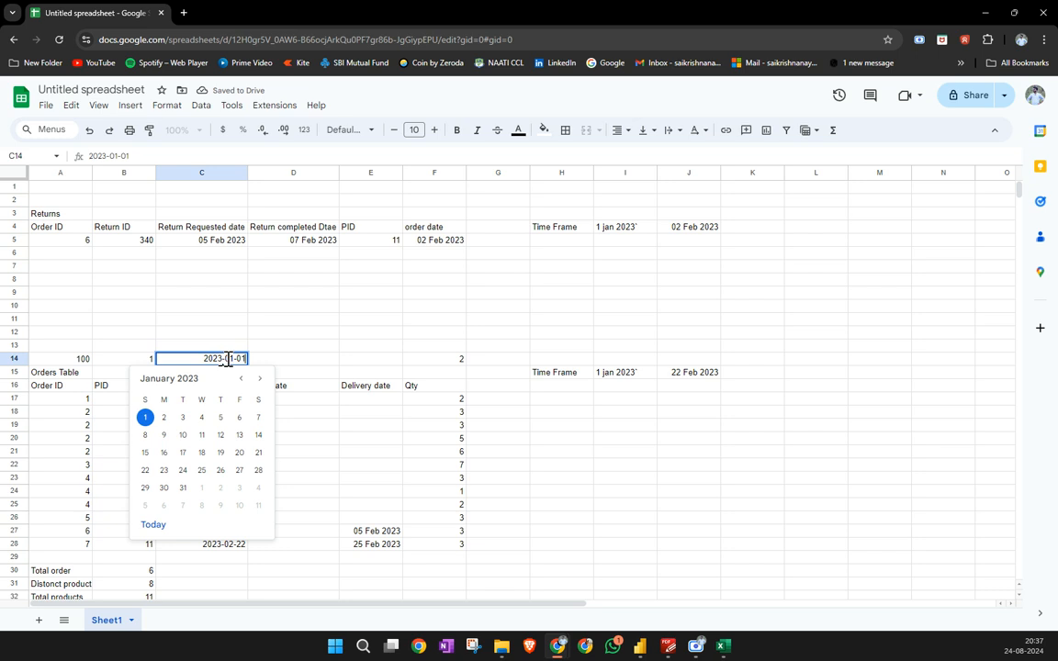
pyautogui.click(241, 379)
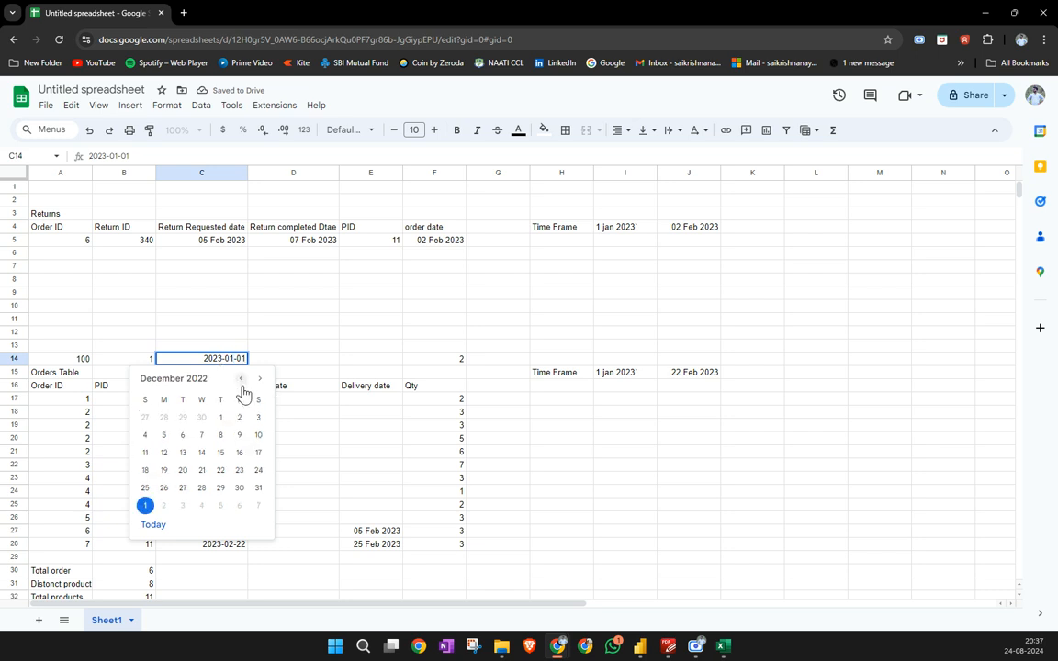
pyautogui.click(164, 487)
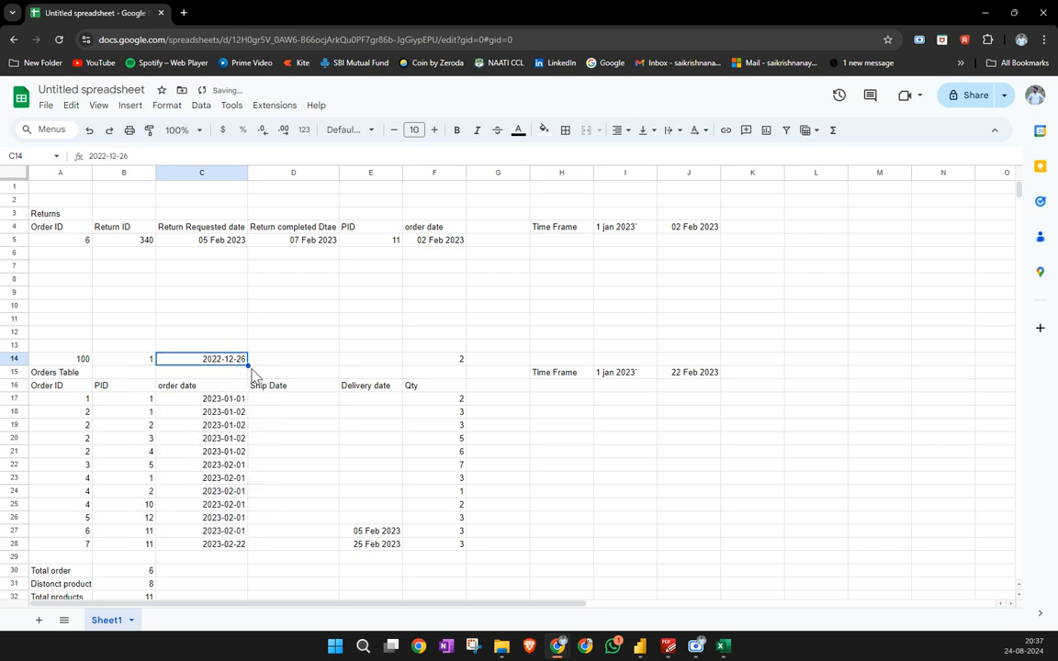
# Copy the order date in C14 to the delivery date cell E14 and change it to 2022-12-27
pyautogui.click(294, 360)
pyautogui.click(373, 362)
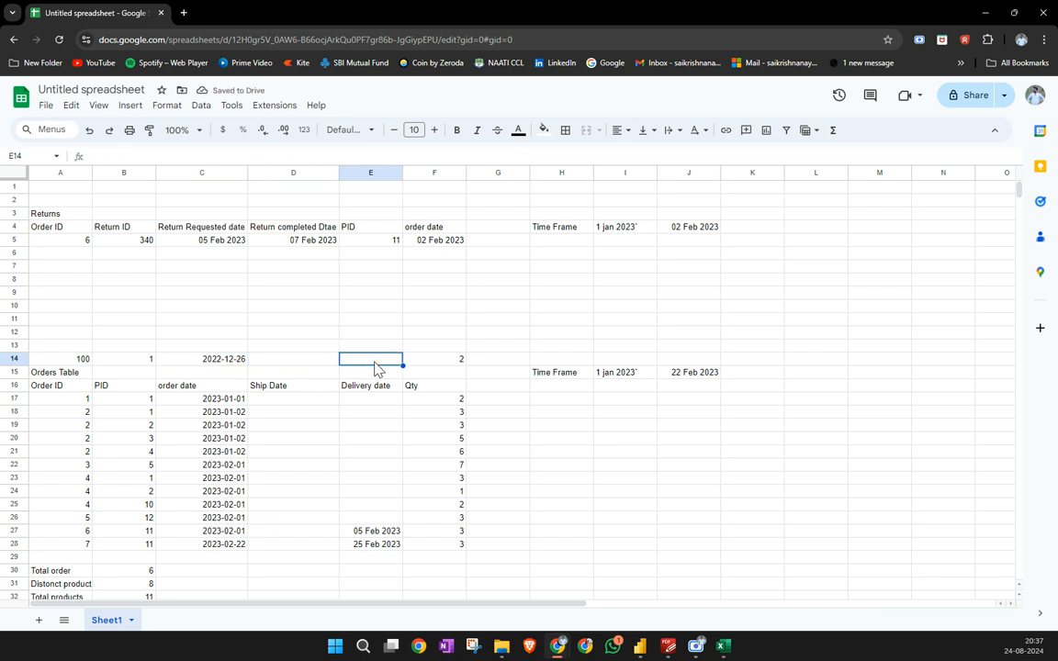
pyautogui.click(240, 360)
pyautogui.hotkey('ctrl', 'c')
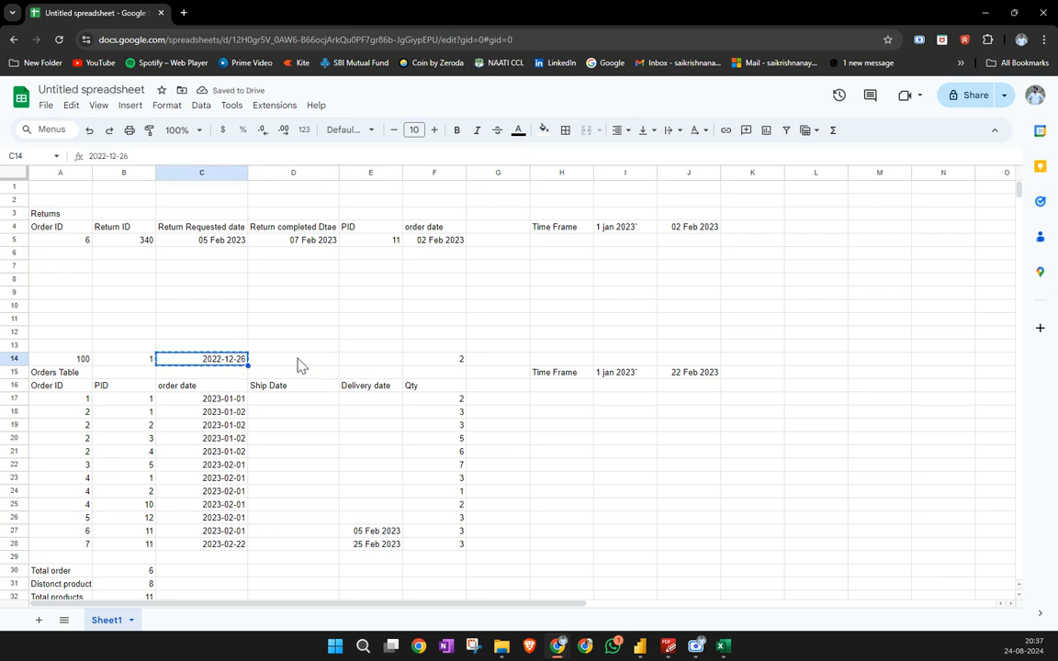
pyautogui.click(372, 361)
pyautogui.hotkey('ctrl', 'v')
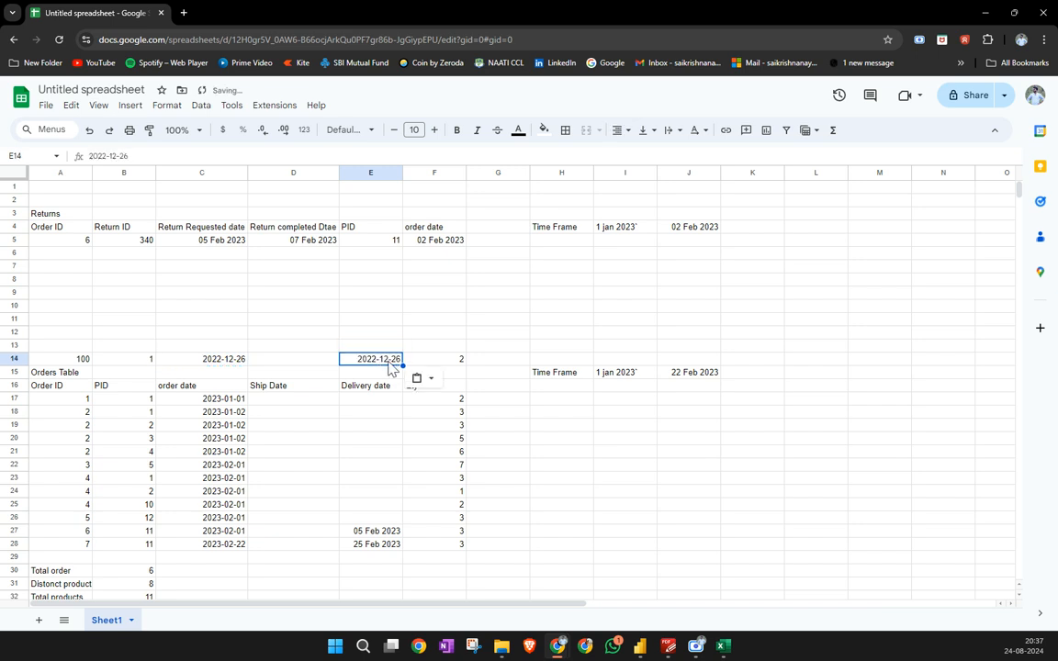
pyautogui.doubleClick(397, 365)
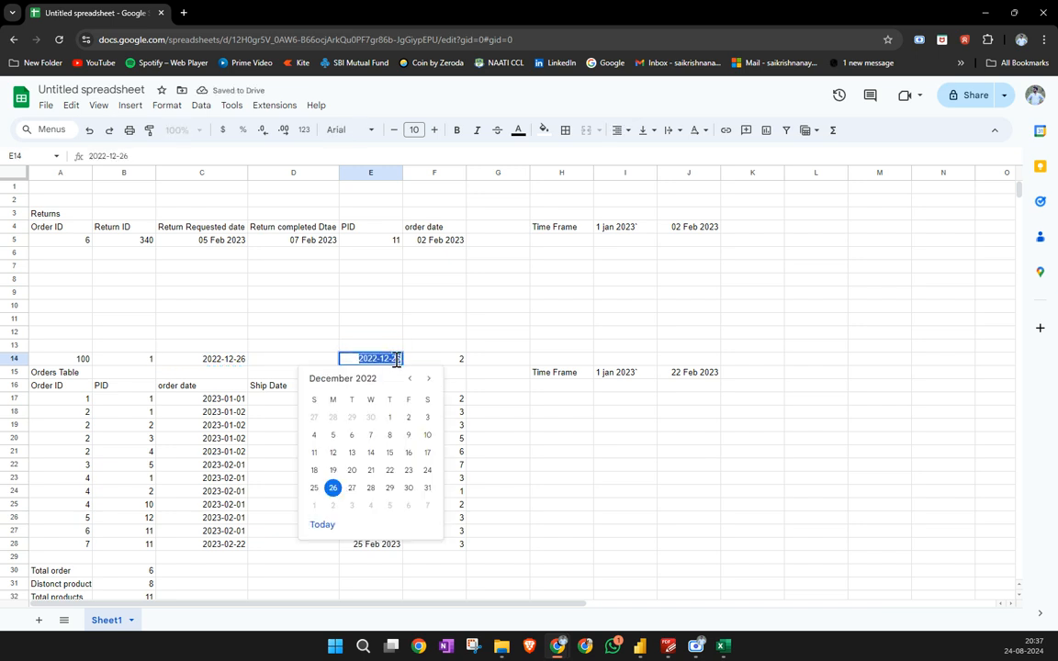
pyautogui.click(352, 488)
pyautogui.click(448, 334)
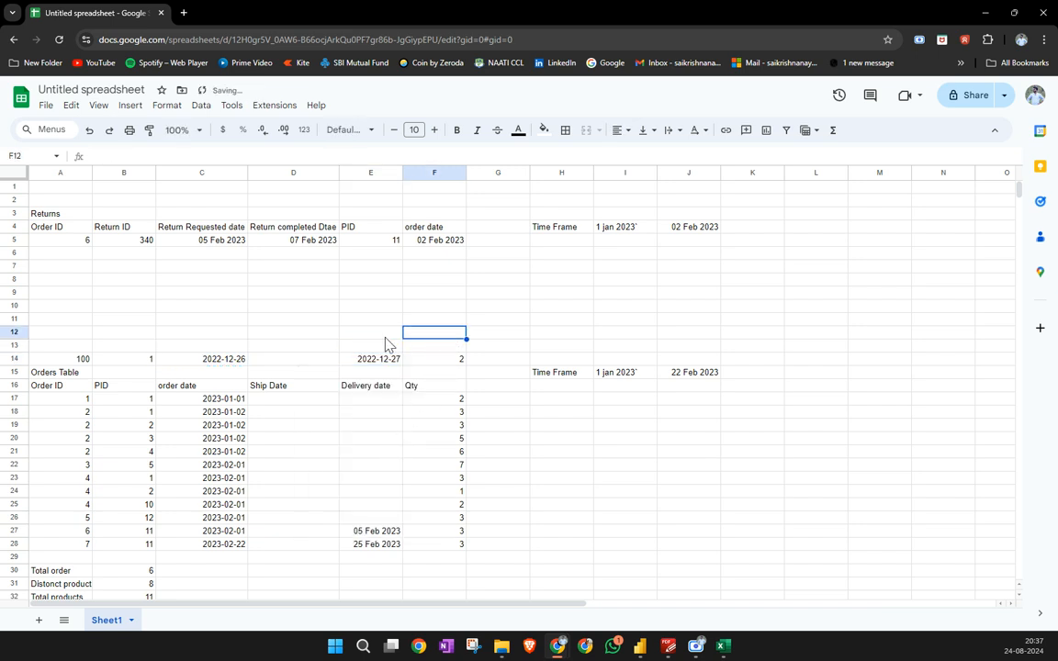
# Start a second return in row 6 using the order ID from A14 and return ID 30000
pyautogui.click(321, 307)
pyautogui.click(262, 283)
pyautogui.click(137, 294)
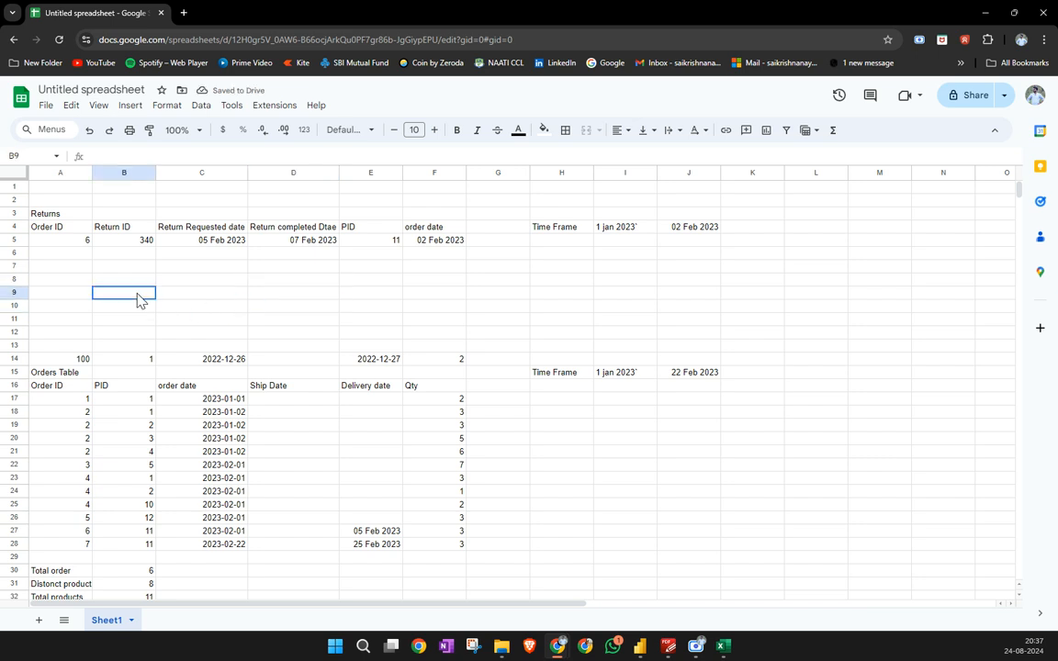
pyautogui.click(63, 254)
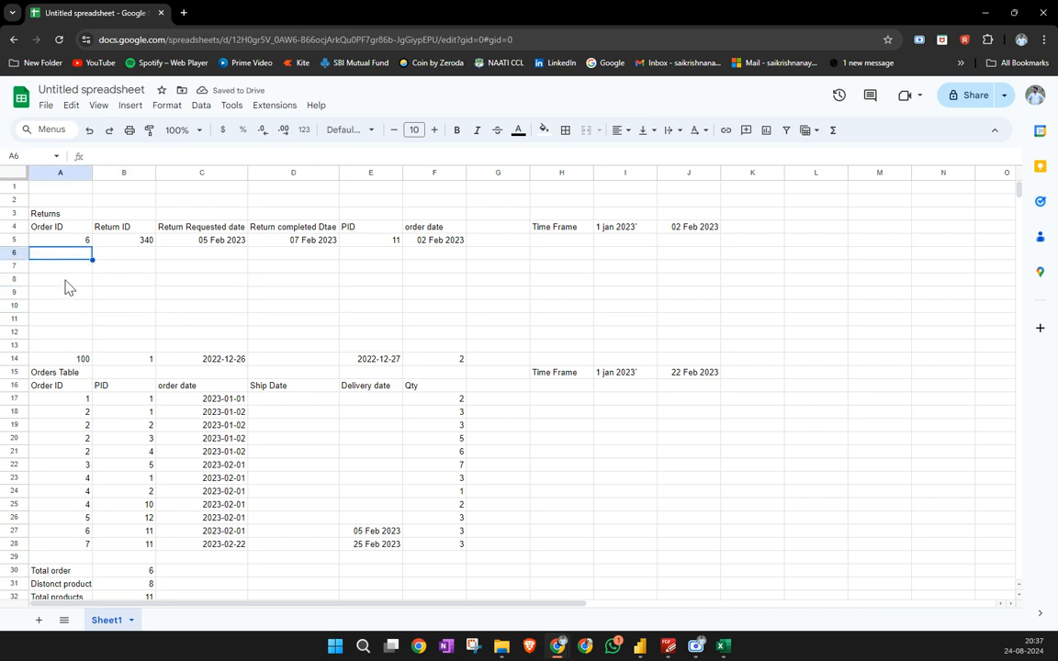
pyautogui.write('100')
pyautogui.click(198, 258)
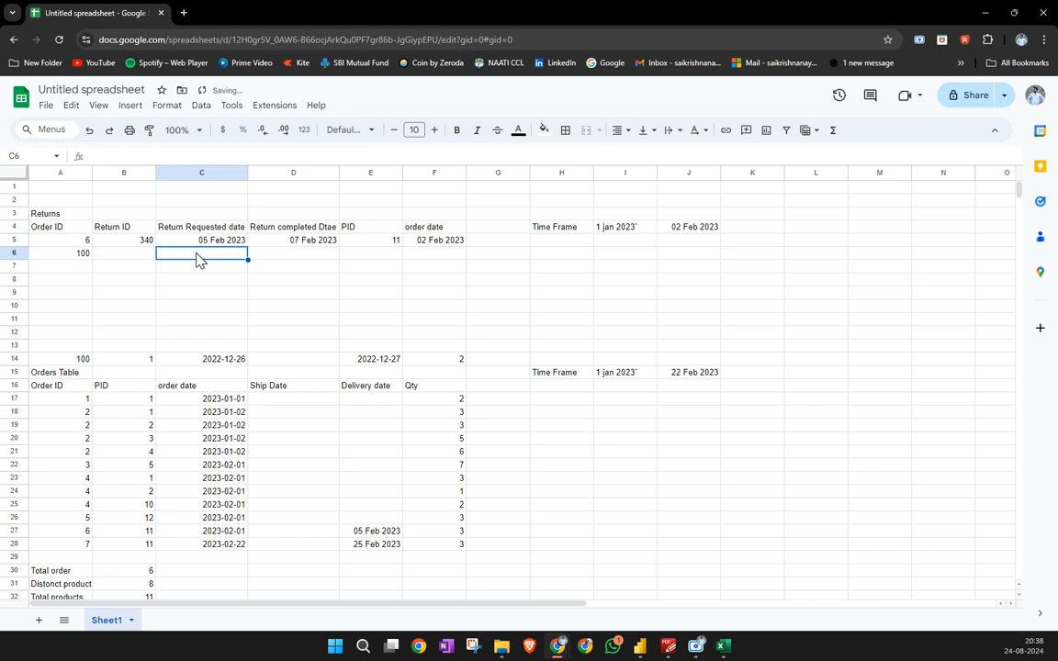
pyautogui.click(144, 258)
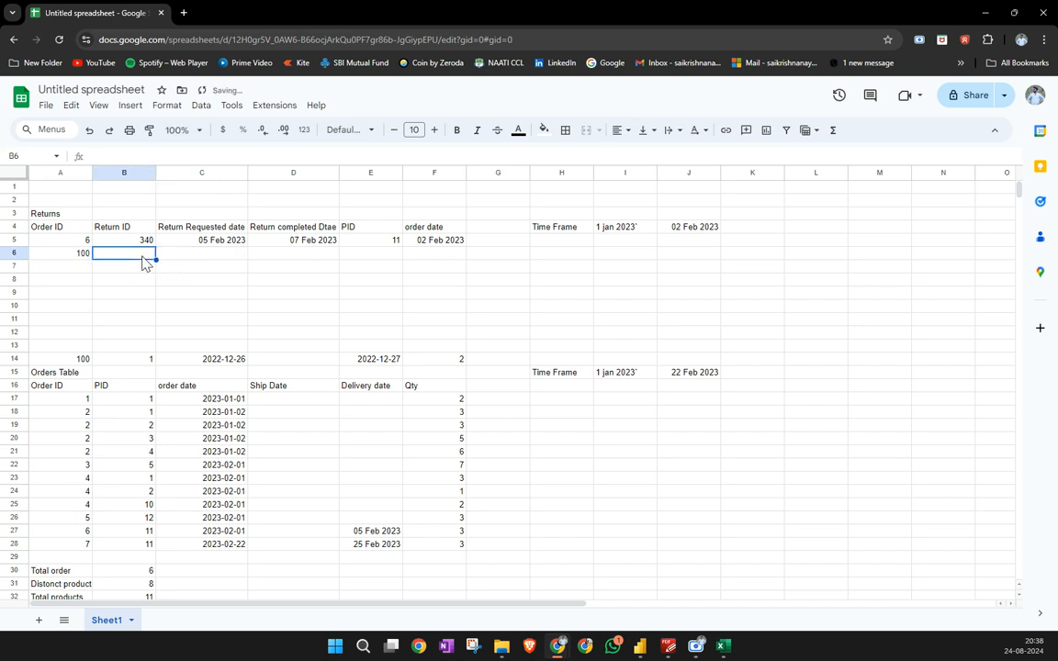
pyautogui.write('30000')
pyautogui.press('Tab')
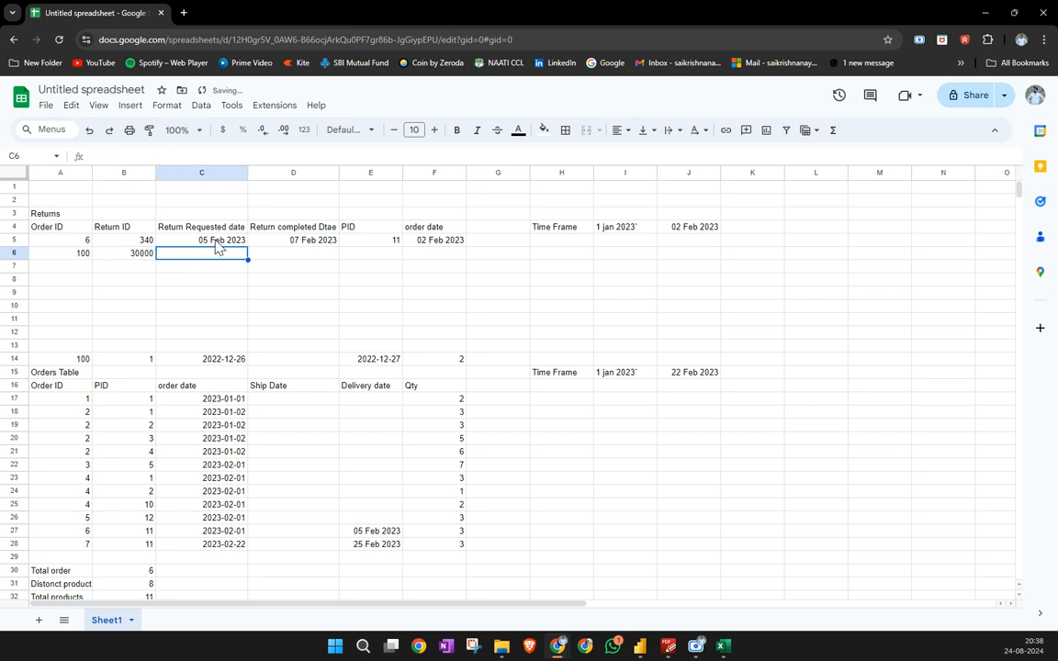
# Copy the delivery date from E14 to the return requested date in C6 and change it to 2022-12-28
pyautogui.click(382, 359)
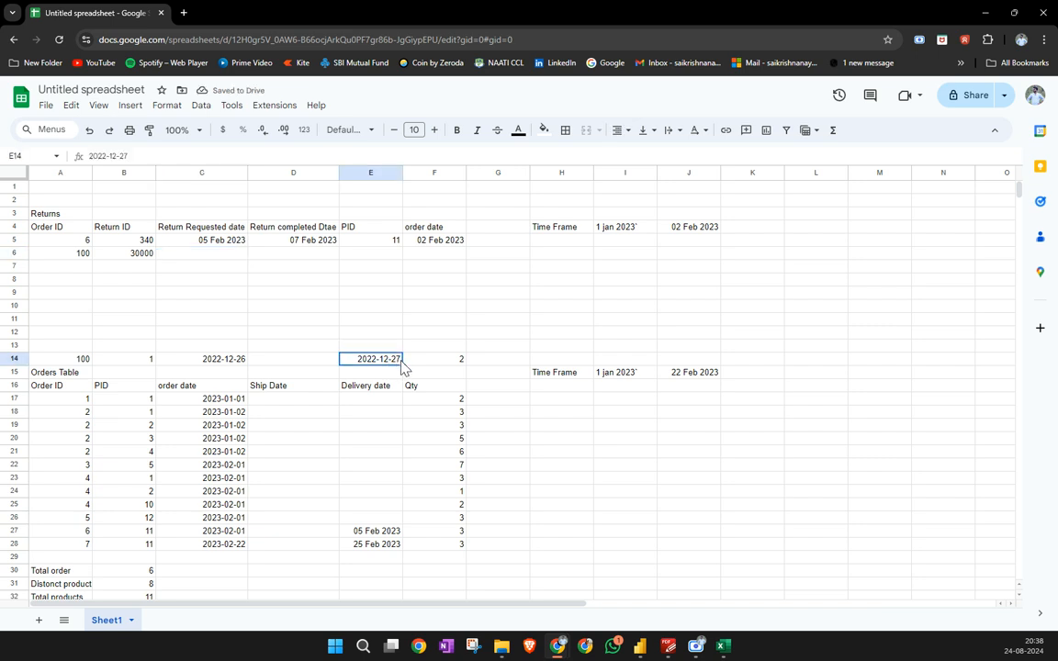
pyautogui.hotkey('ctrl', 'c')
pyautogui.click(230, 261)
pyautogui.hotkey('ctrl', 'v')
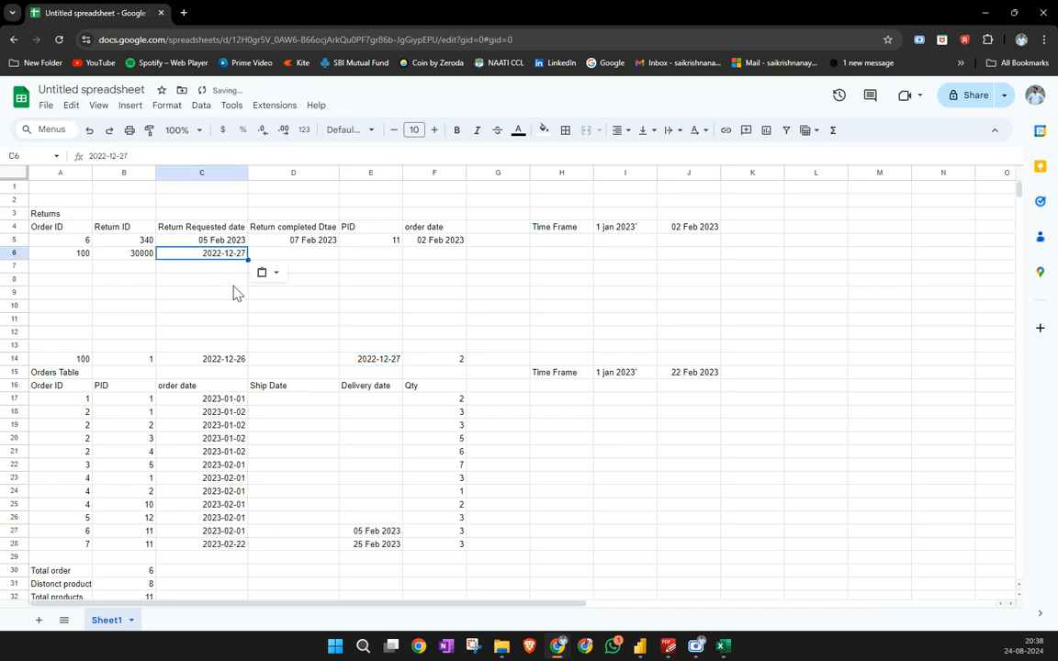
pyautogui.doubleClick(237, 256)
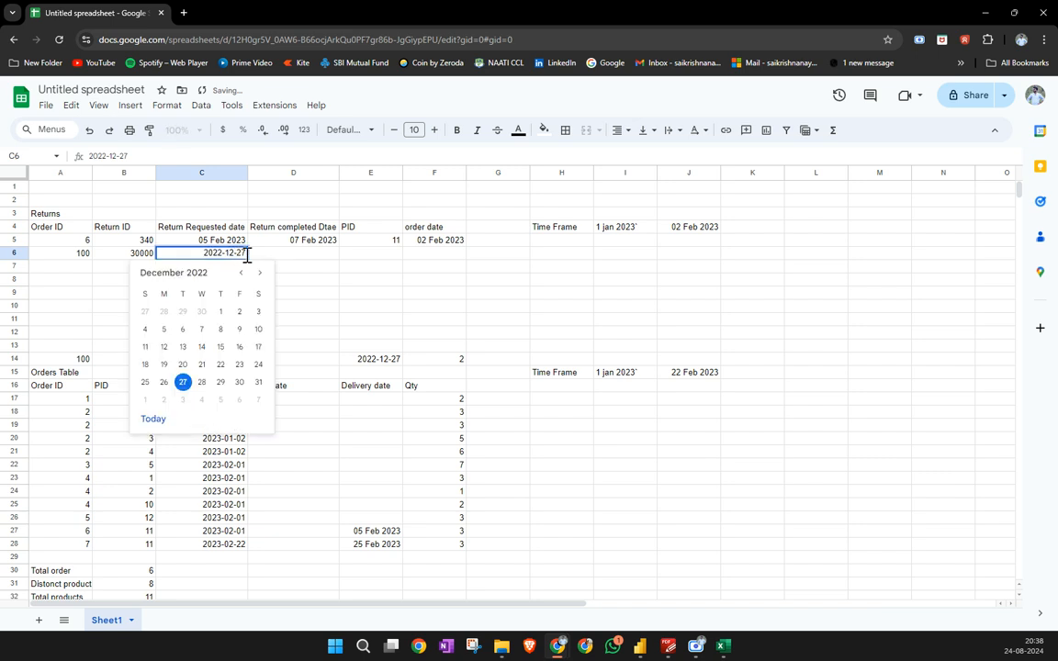
pyautogui.write('8')
pyautogui.click(303, 257)
# Copy the requested date in C6 to the return completed date in D6 and change it to 2023-01-03
pyautogui.click(227, 257)
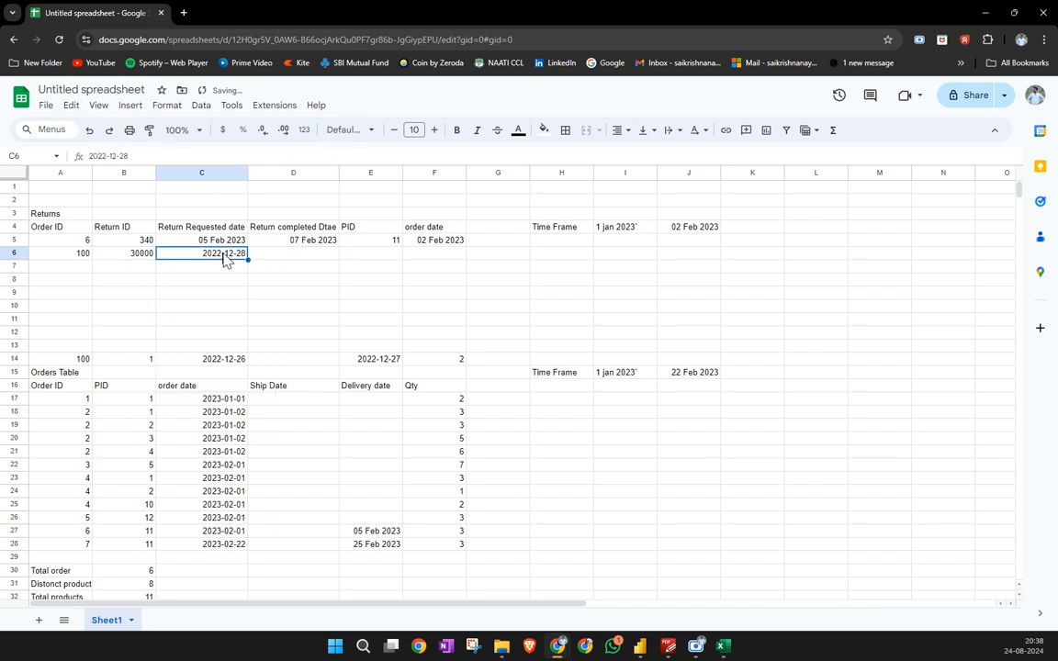
pyautogui.hotkey('ctrl', 'c')
pyautogui.click(292, 257)
pyautogui.hotkey('ctrl', 'v')
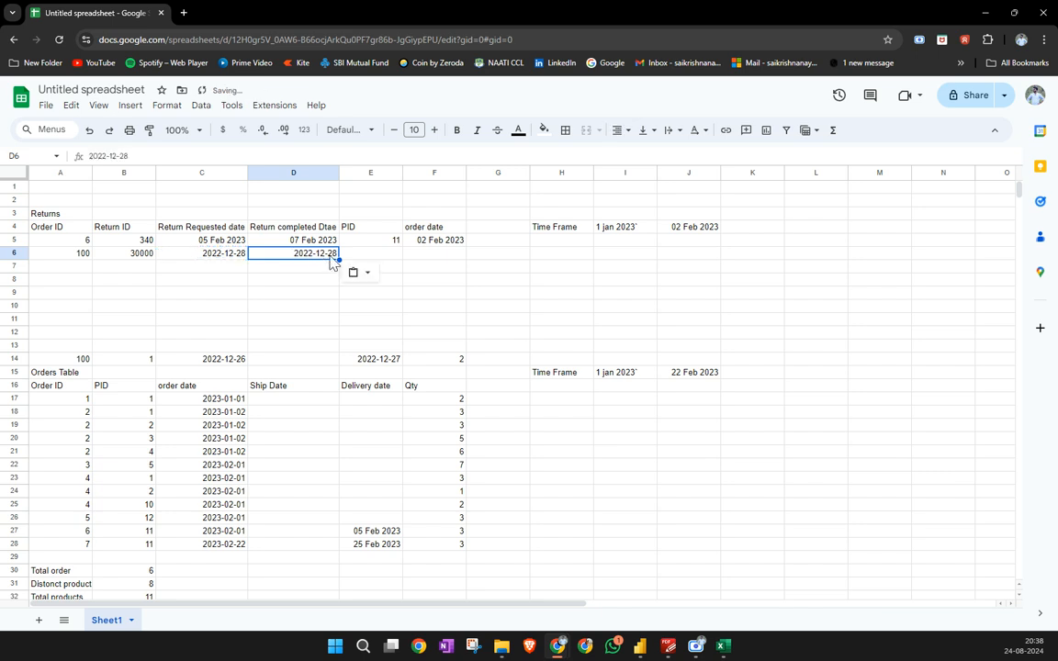
pyautogui.doubleClick(310, 257)
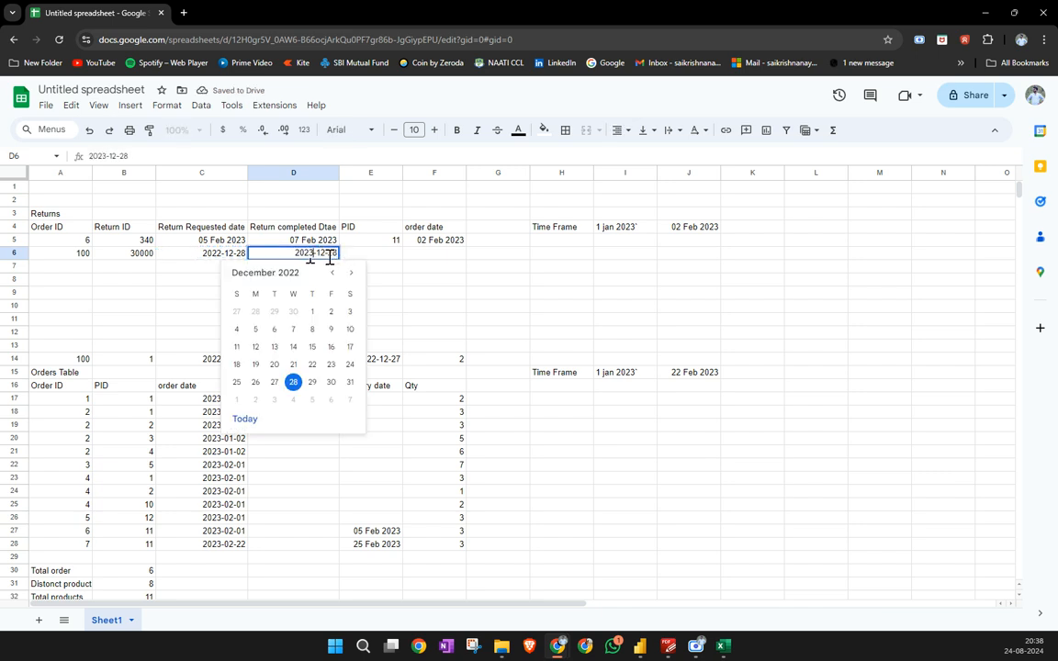
pyautogui.click(350, 273)
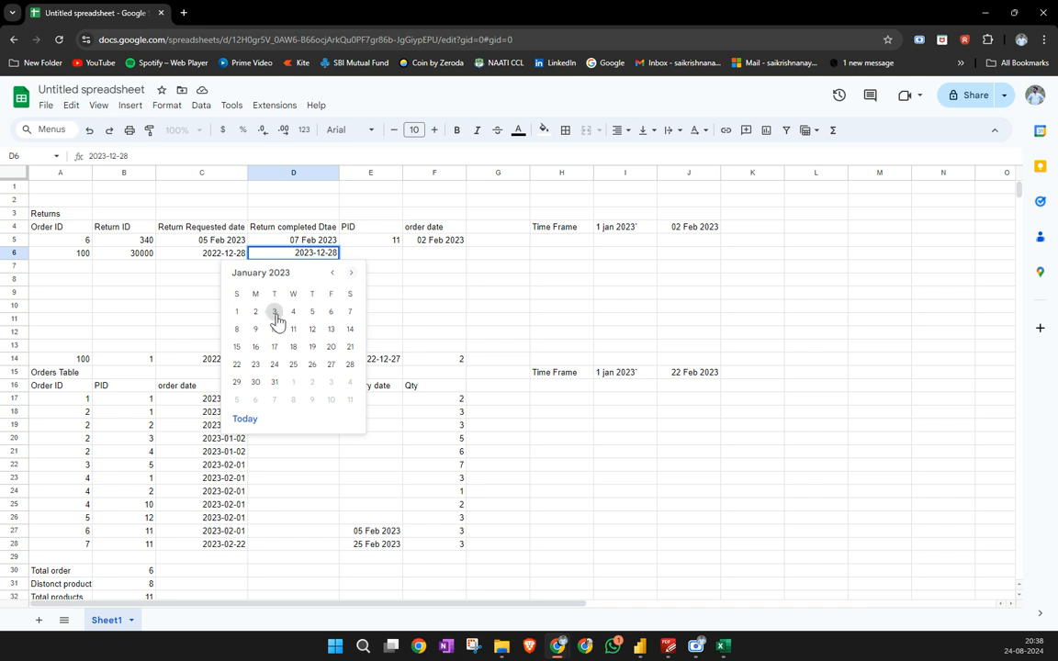
pyautogui.click(275, 311)
# Enter PID 1 in E6 and copy the order date 2022-12-26 from C14 to F6
pyautogui.click(392, 257)
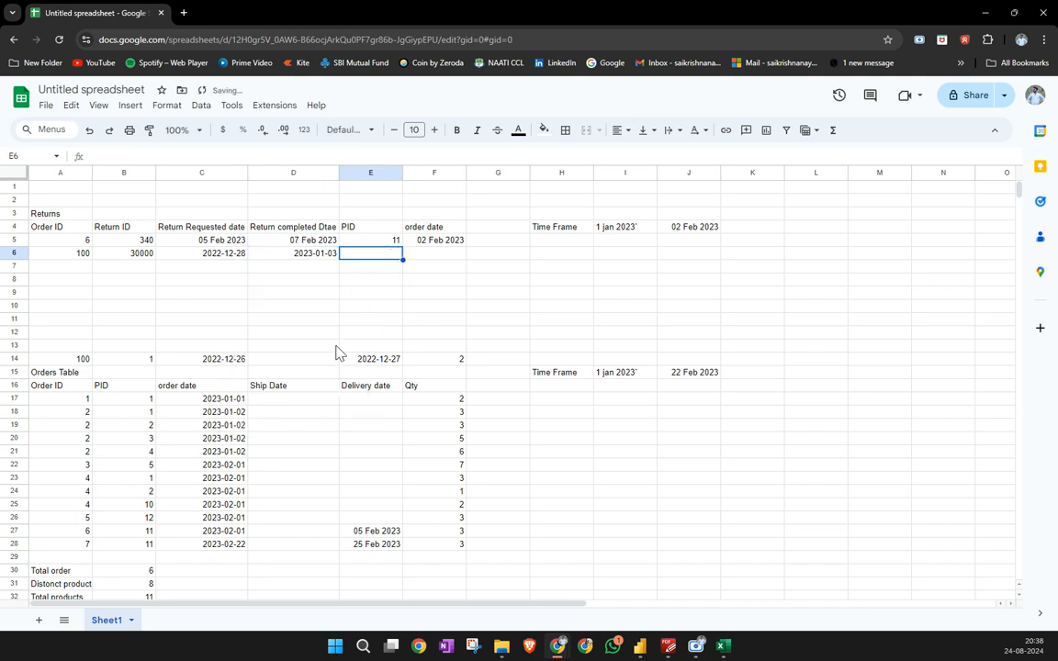
pyautogui.write('1')
pyautogui.click(431, 260)
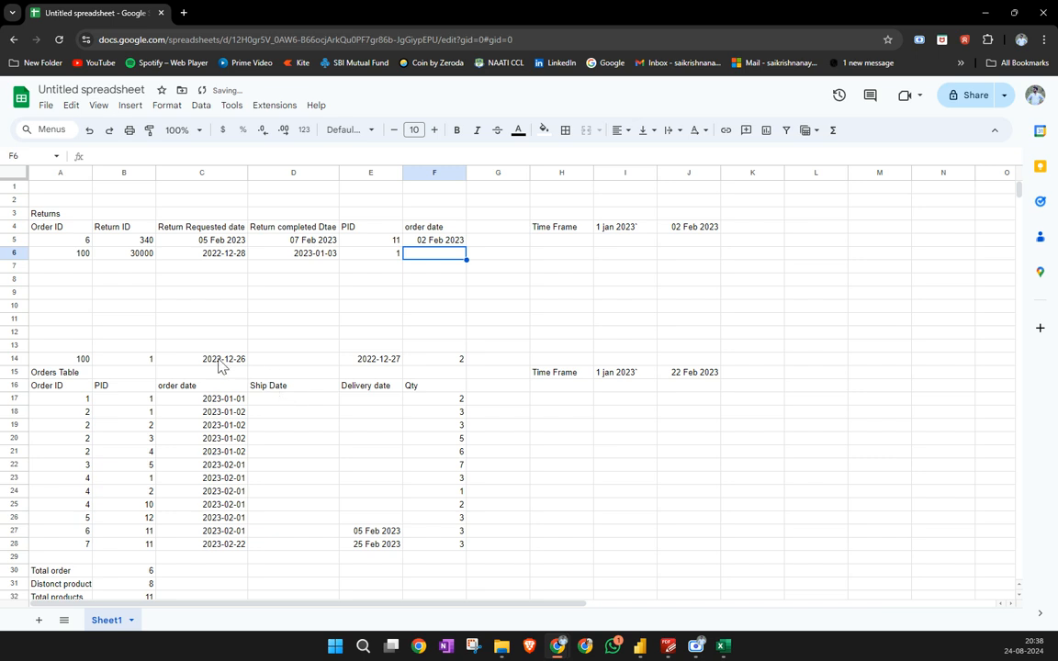
pyautogui.click(223, 359)
pyautogui.hotkey('ctrl', 'c')
pyautogui.click(439, 260)
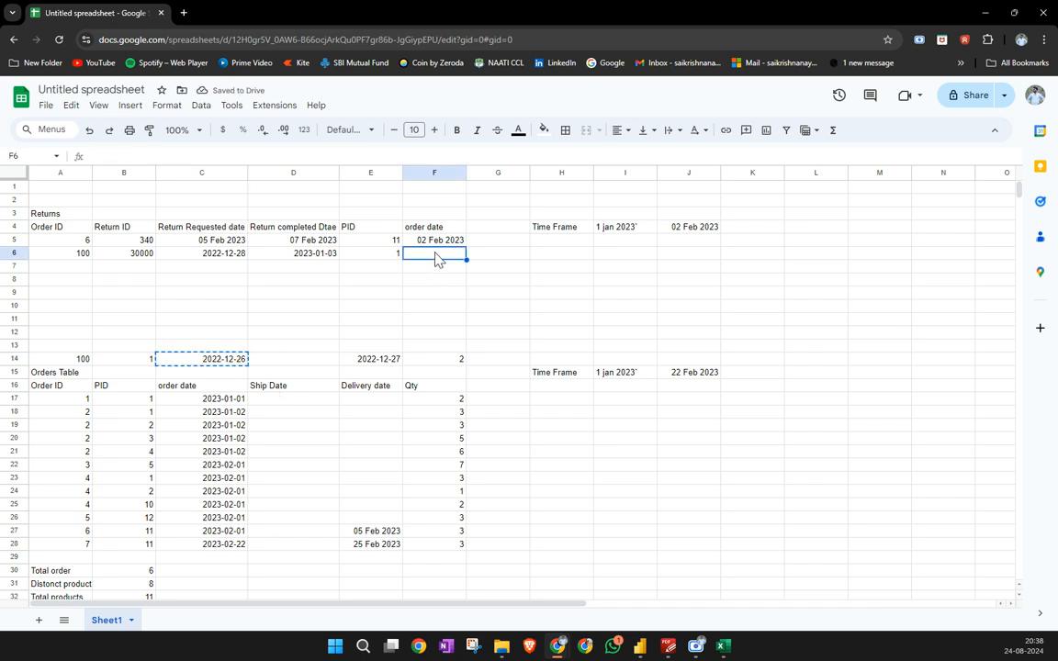
pyautogui.hotkey('ctrl', 'v')
pyautogui.click(625, 319)
# Review the Orders Table and the Returns table, focusing on the return requested and return completed date columns
pyautogui.moveTo(66, 388); pyautogui.dragTo(456, 545)
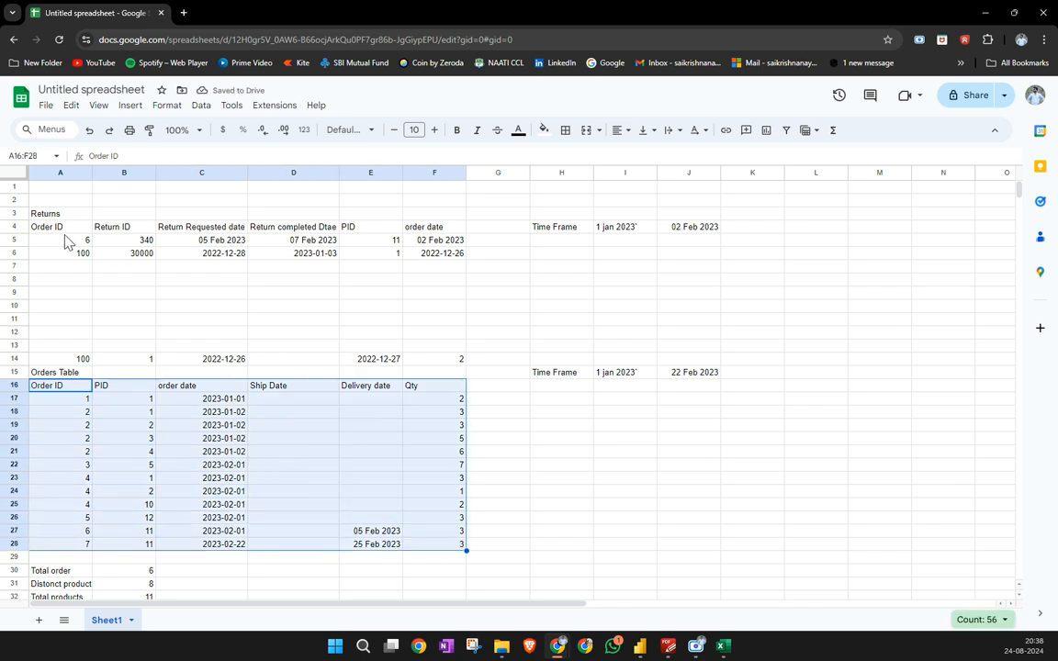
pyautogui.moveTo(66, 229); pyautogui.dragTo(453, 308)
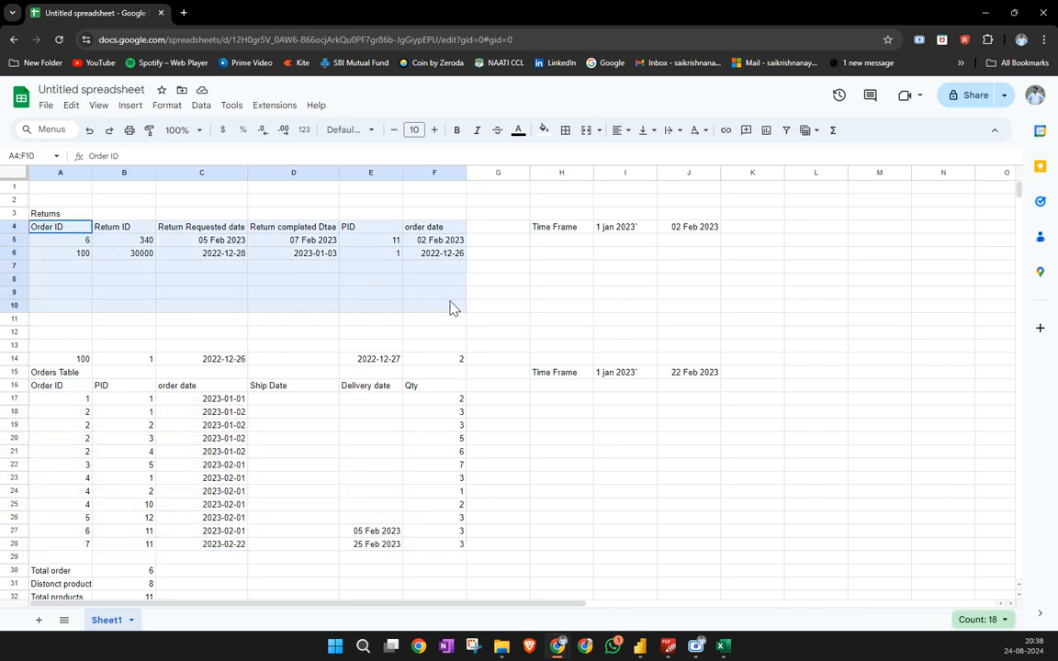
pyautogui.click(179, 226)
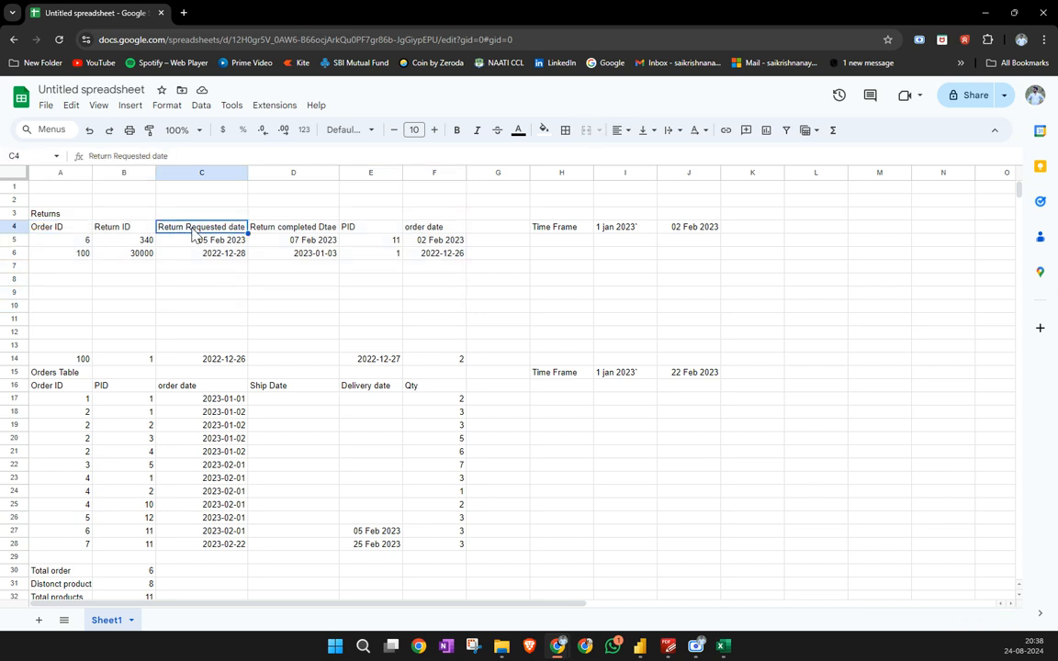
pyautogui.click(212, 255)
pyautogui.moveTo(273, 227); pyautogui.dragTo(304, 275)
# Replace the Returns time frame label in H4 with "Return finished date/re date" and widen column H to fit it
pyautogui.click(557, 232)
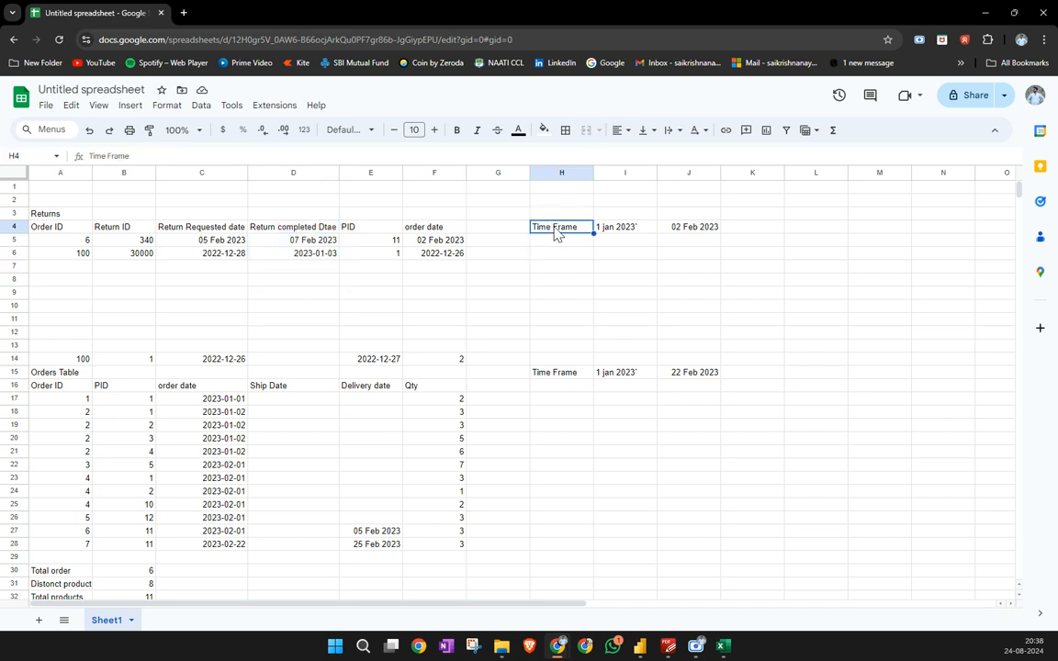
pyautogui.write('Return')
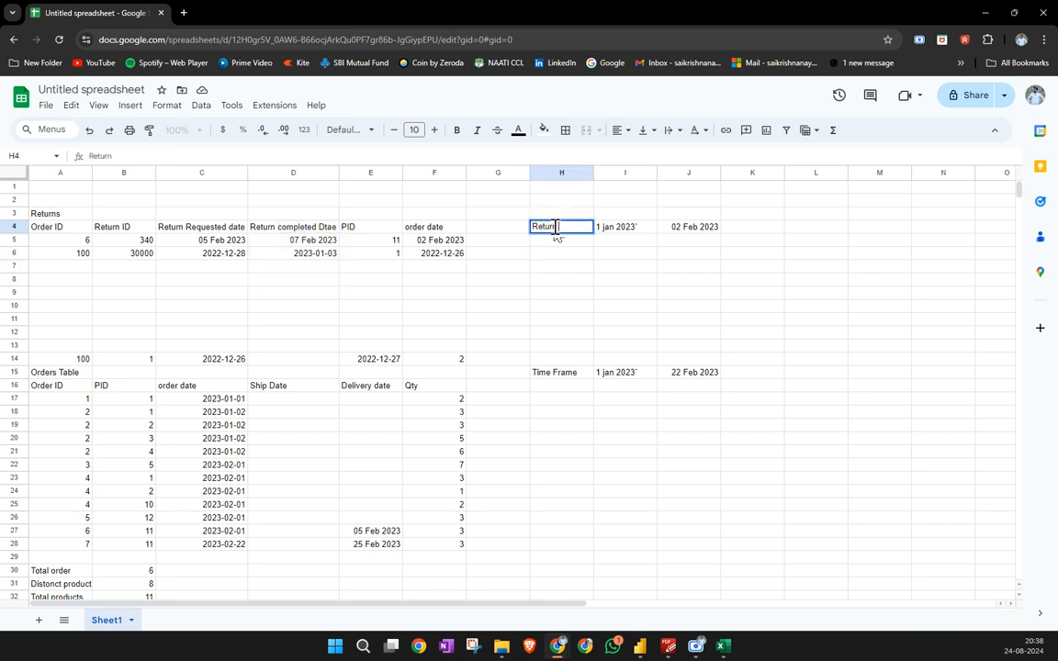
pyautogui.write(' finished date/re date')
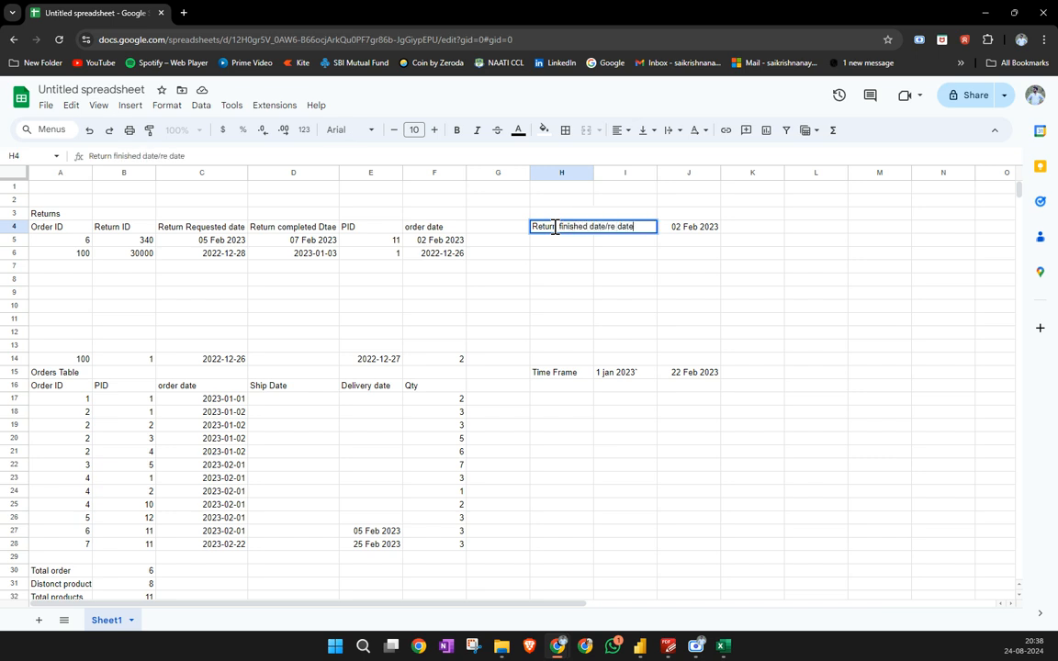
pyautogui.press('Return')
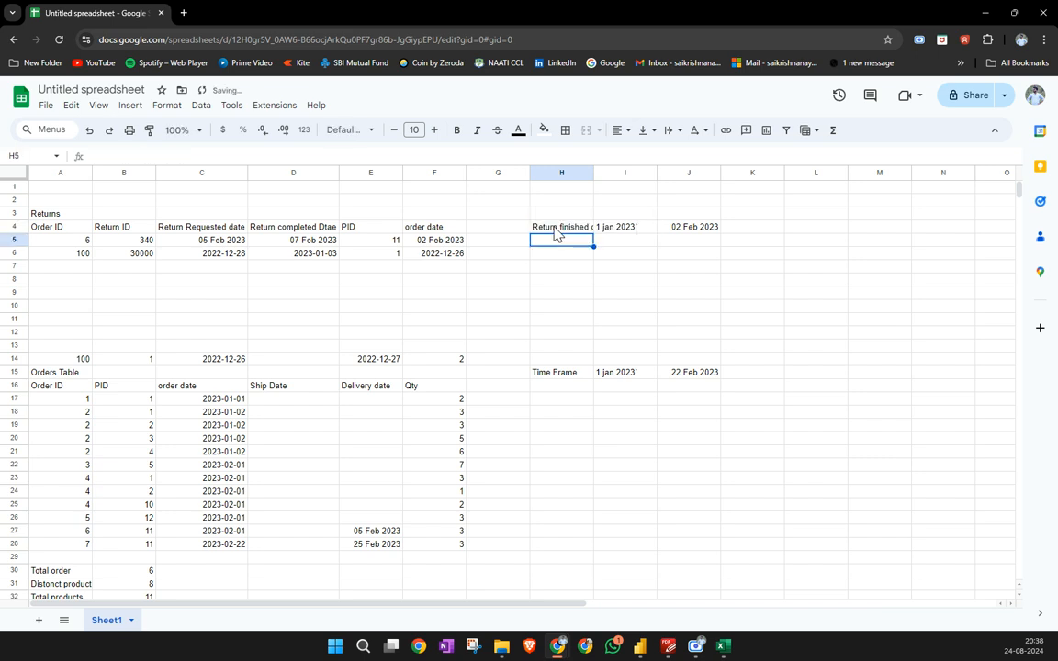
pyautogui.moveTo(595, 173); pyautogui.dragTo(651, 175)
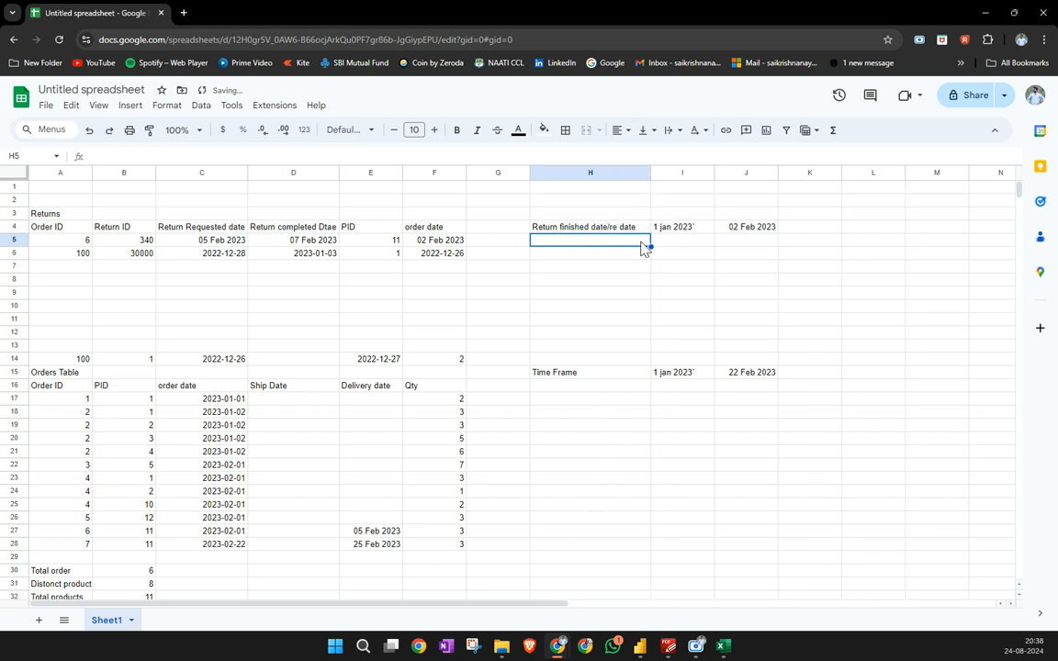
# Compare the Returns time frame in I4:J4 with the return completed dates in column D and the order date in F6
pyautogui.click(658, 228)
pyautogui.click(752, 234)
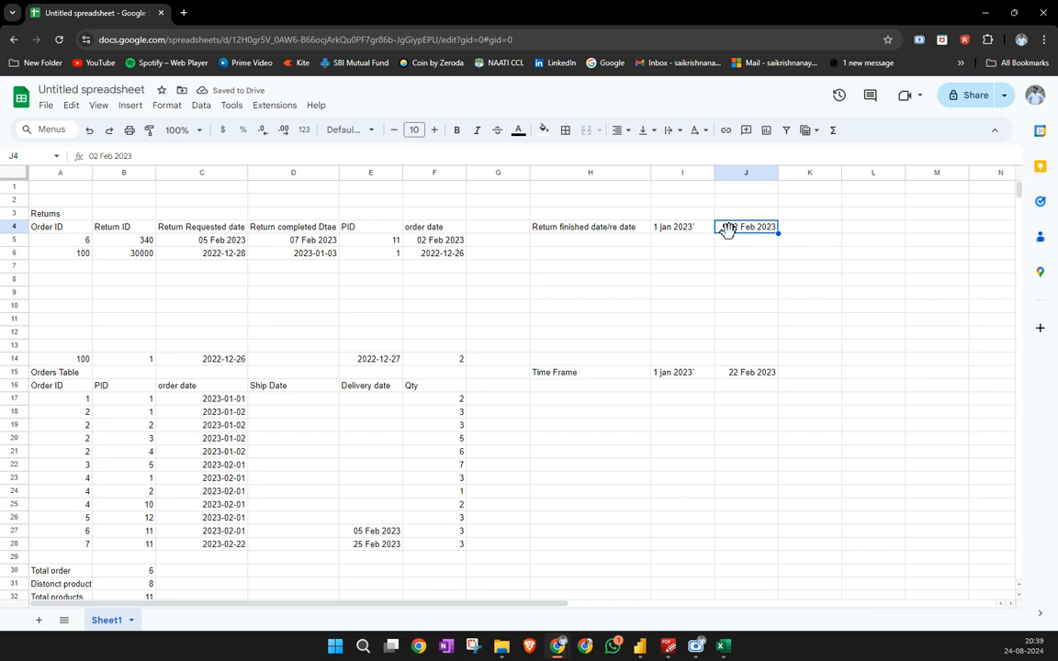
pyautogui.moveTo(687, 229); pyautogui.dragTo(739, 234)
pyautogui.click(619, 233)
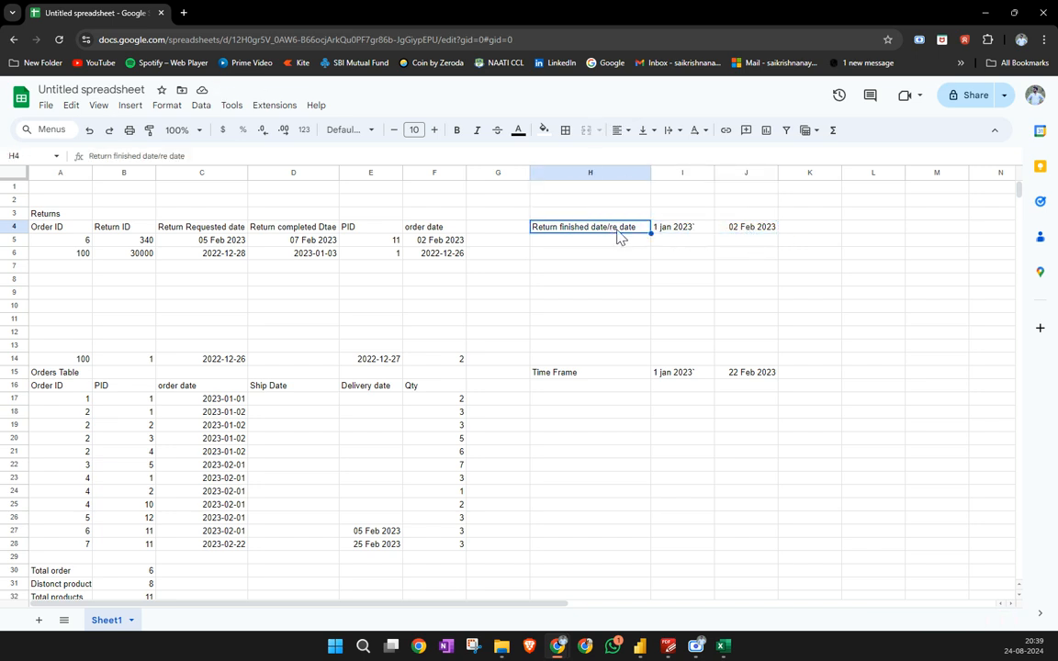
pyautogui.click(499, 271)
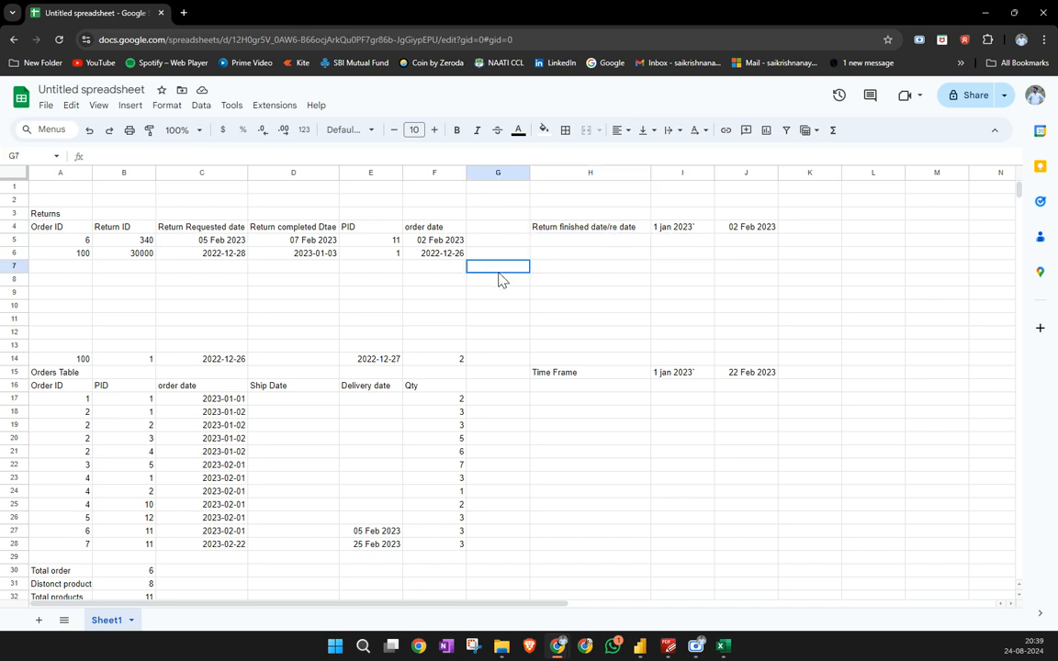
pyautogui.click(231, 294)
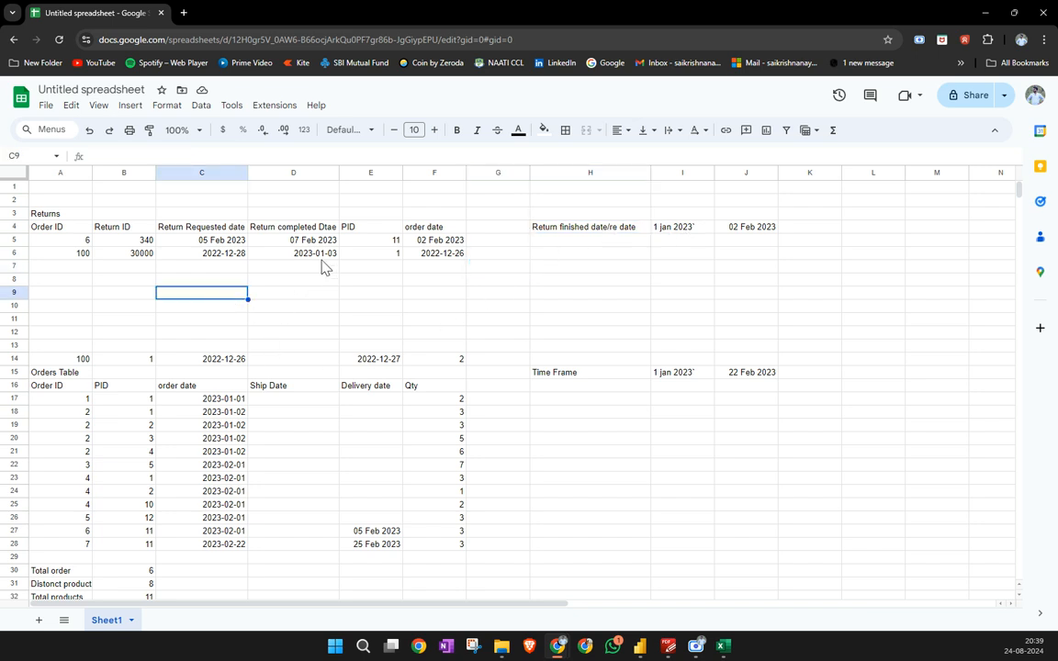
pyautogui.moveTo(311, 229); pyautogui.dragTo(321, 269)
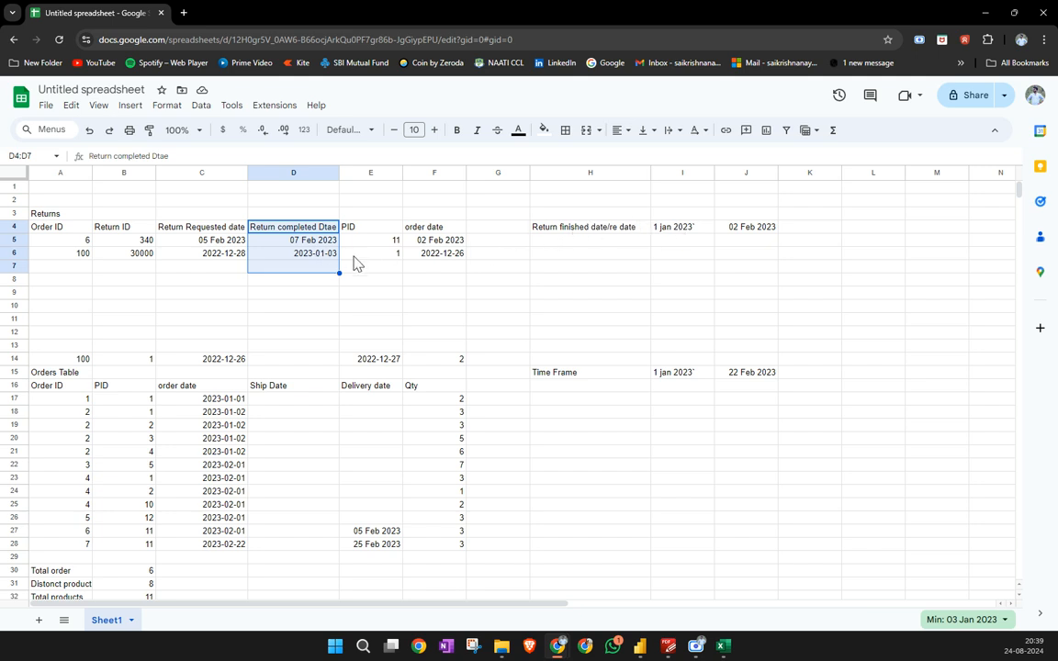
pyautogui.click(320, 256)
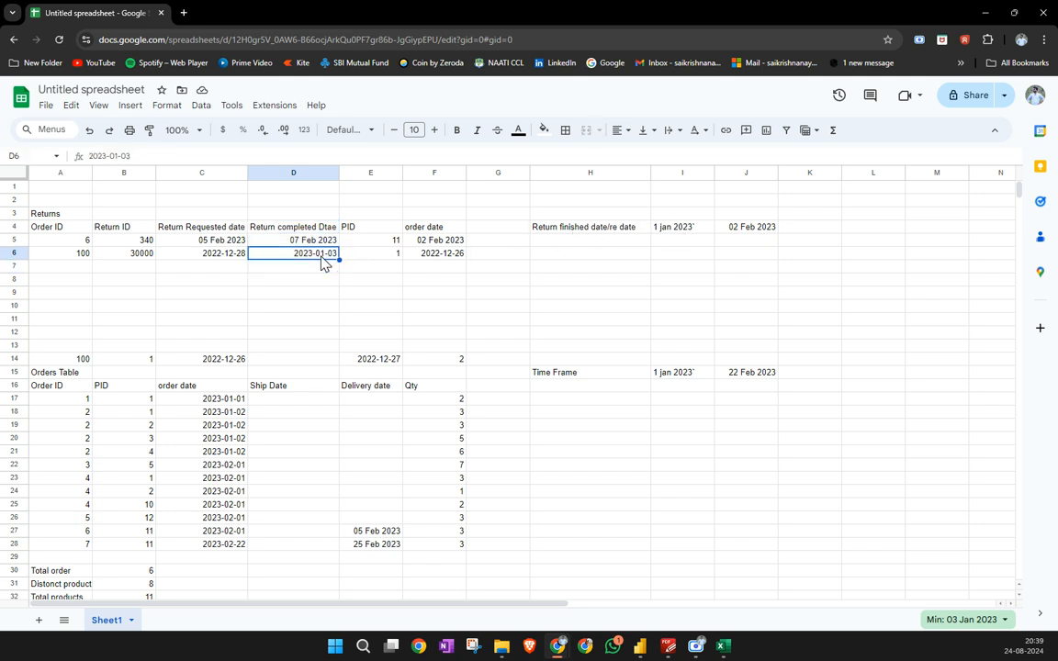
pyautogui.click(371, 264)
pyautogui.click(430, 264)
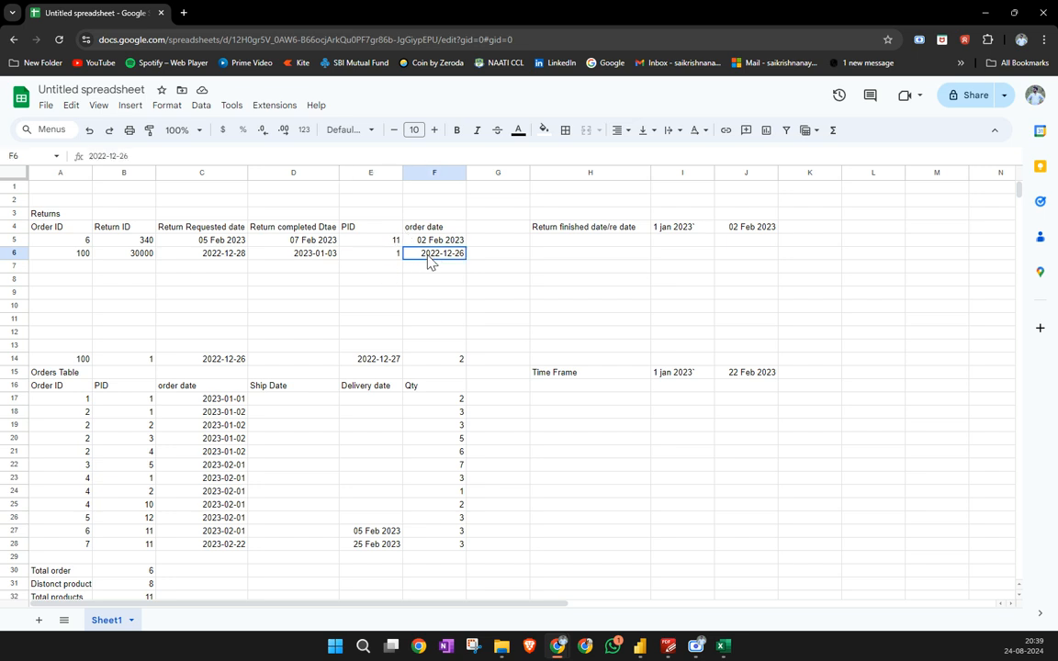
# Compare the order IDs and order dates in the Orders Table with the Order ID entries in the Returns table
pyautogui.click(304, 453)
pyautogui.moveTo(60, 385); pyautogui.dragTo(447, 552)
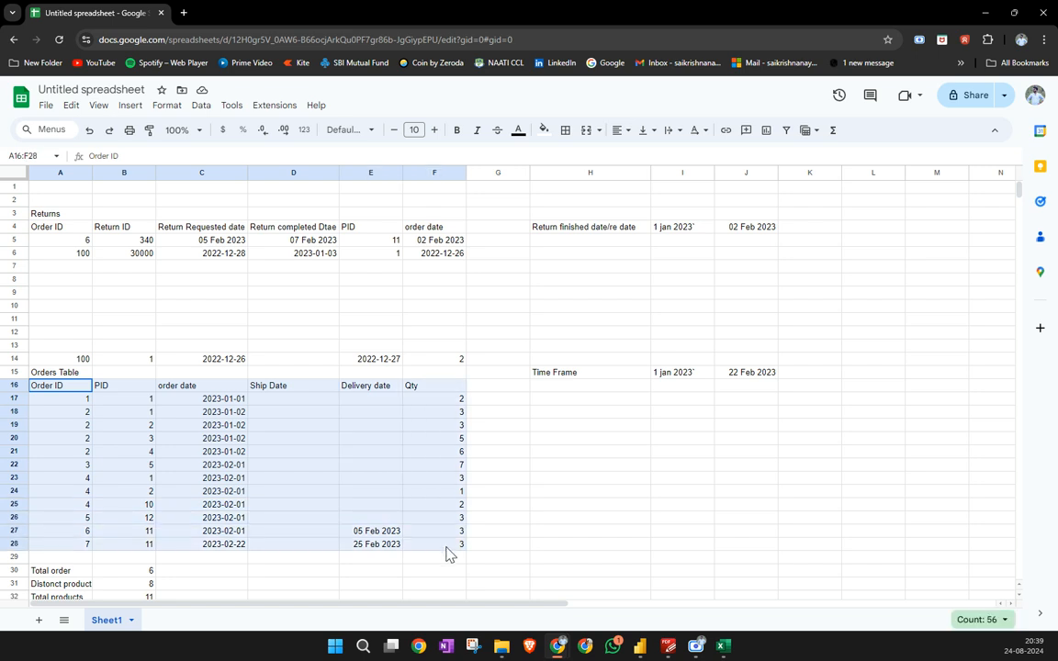
pyautogui.click(274, 477)
pyautogui.click(184, 254)
pyautogui.moveTo(206, 399); pyautogui.dragTo(209, 560)
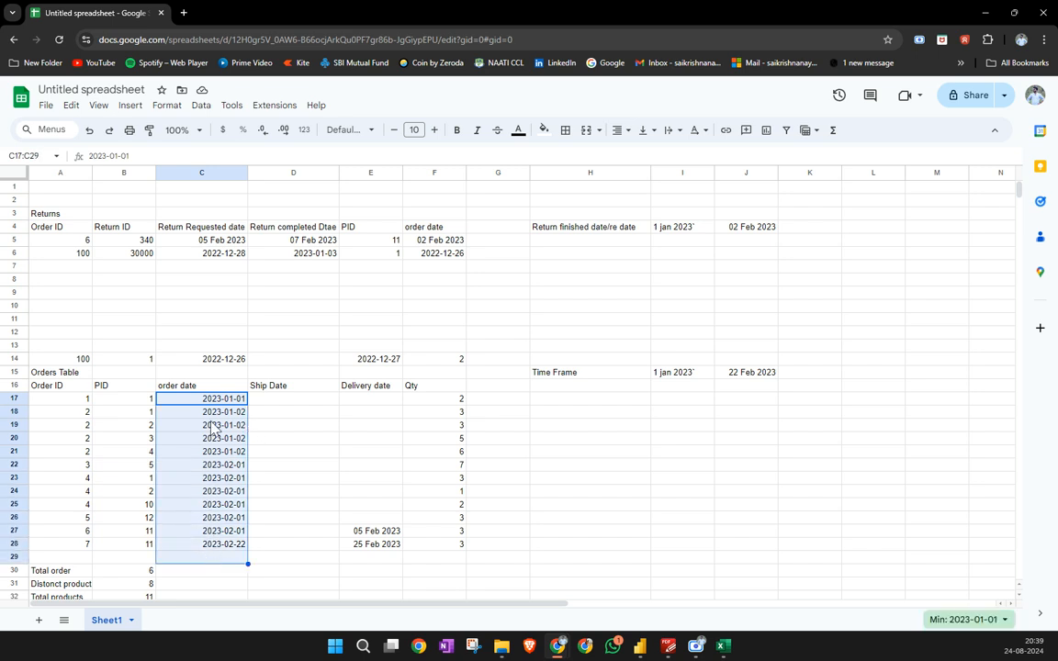
pyautogui.moveTo(213, 385); pyautogui.dragTo(228, 549)
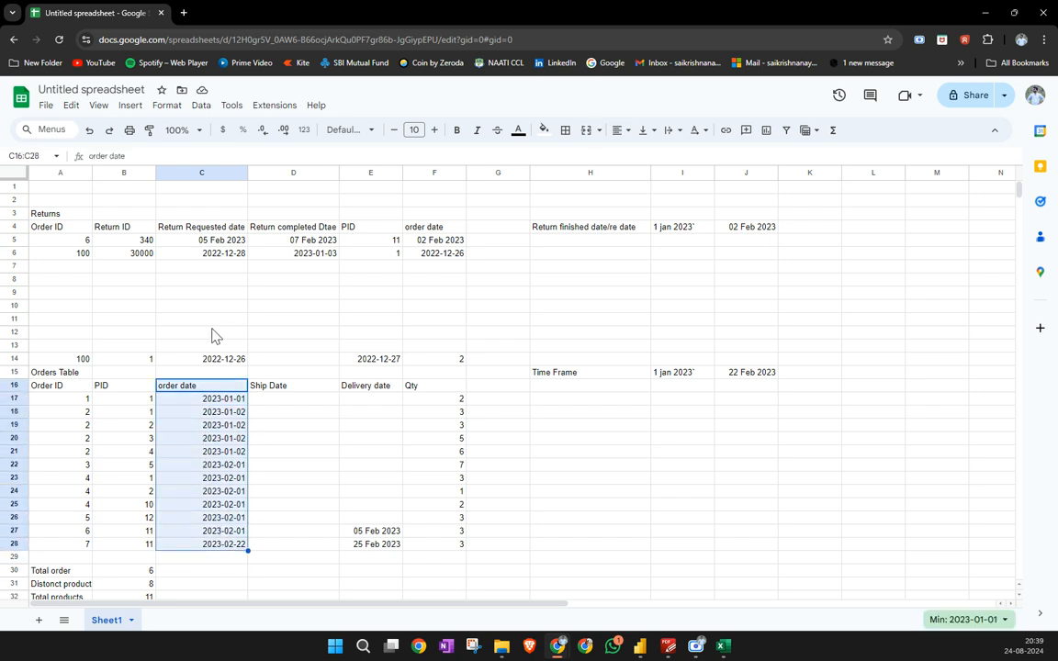
pyautogui.click(294, 310)
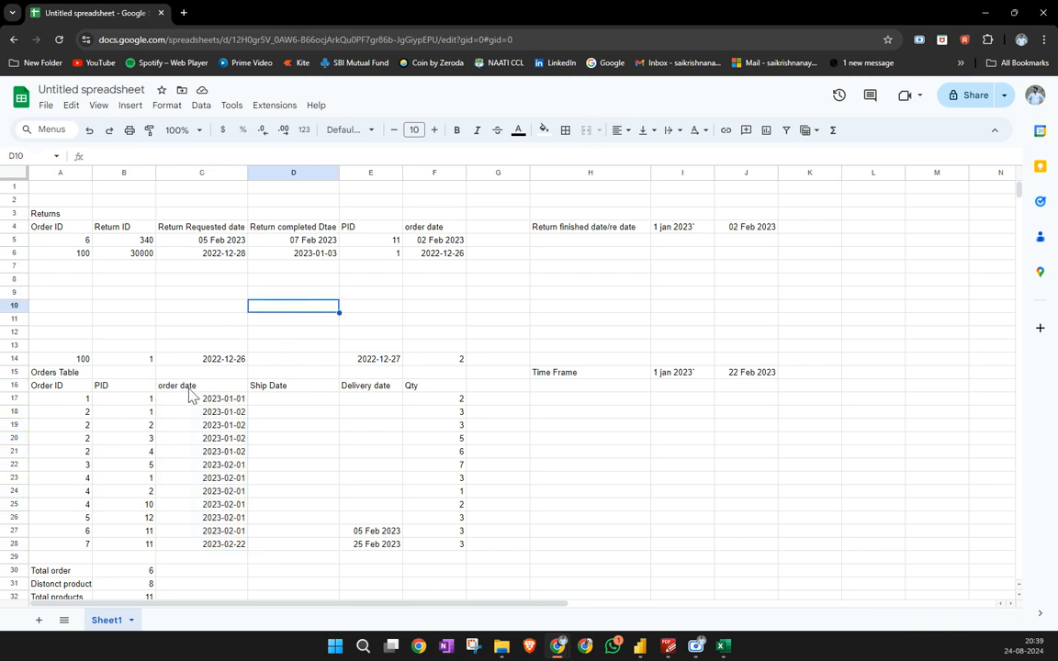
pyautogui.moveTo(50, 372); pyautogui.dragTo(437, 541)
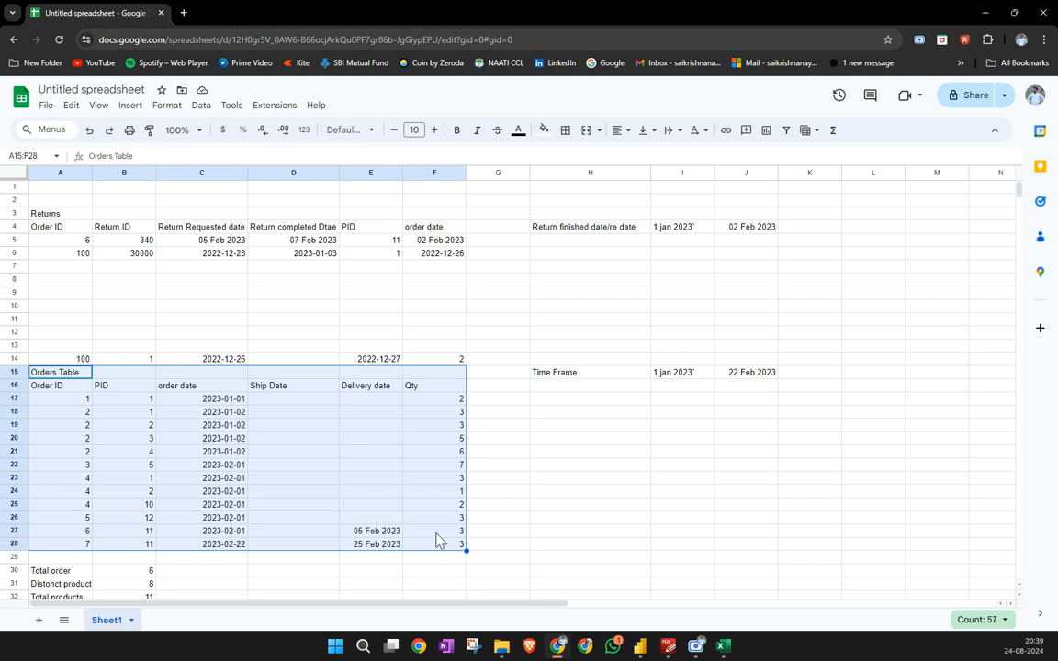
pyautogui.click(66, 255)
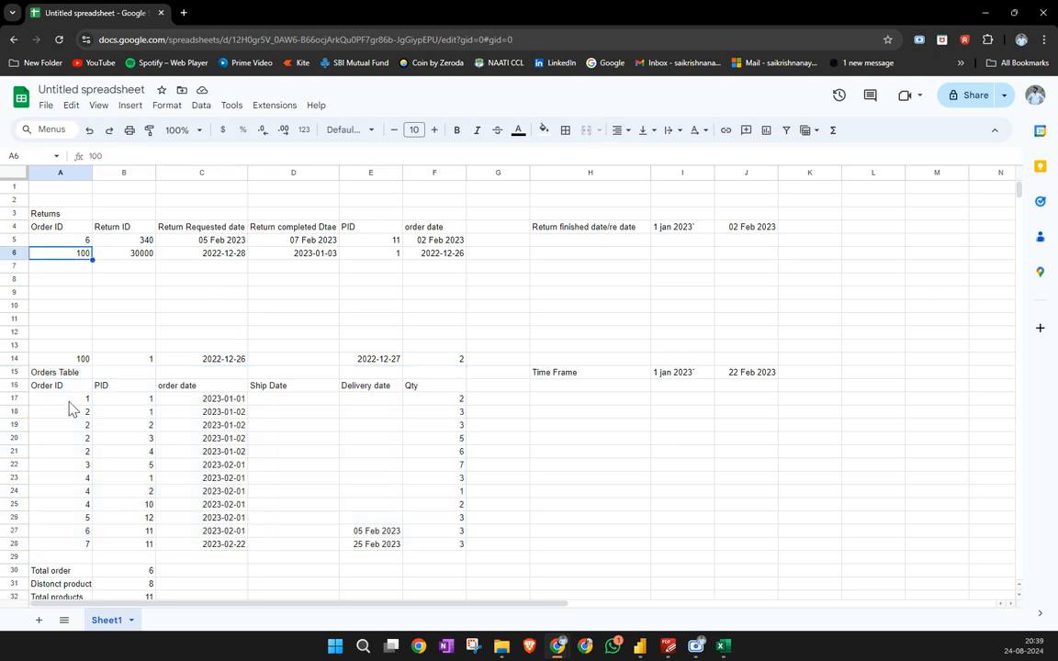
pyautogui.moveTo(70, 400); pyautogui.dragTo(94, 551)
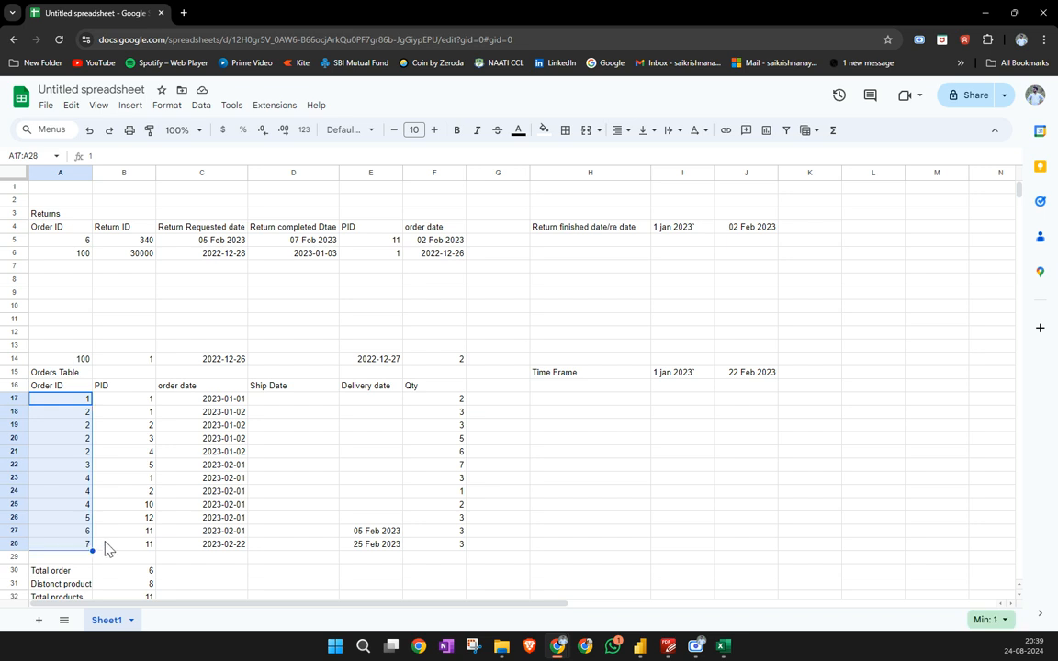
pyautogui.moveTo(71, 226); pyautogui.dragTo(78, 333)
pyautogui.moveTo(78, 386); pyautogui.dragTo(108, 532)
pyautogui.click(128, 428)
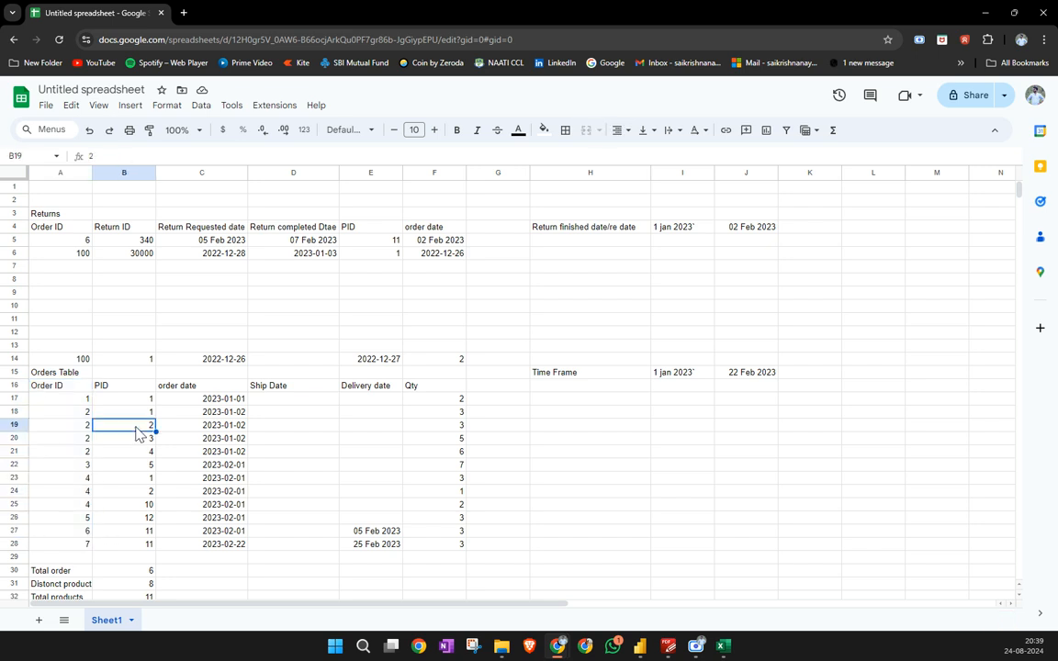
# Set the start date of the Orders Table time frame in I15 to 1 Dec 2022
pyautogui.click(587, 378)
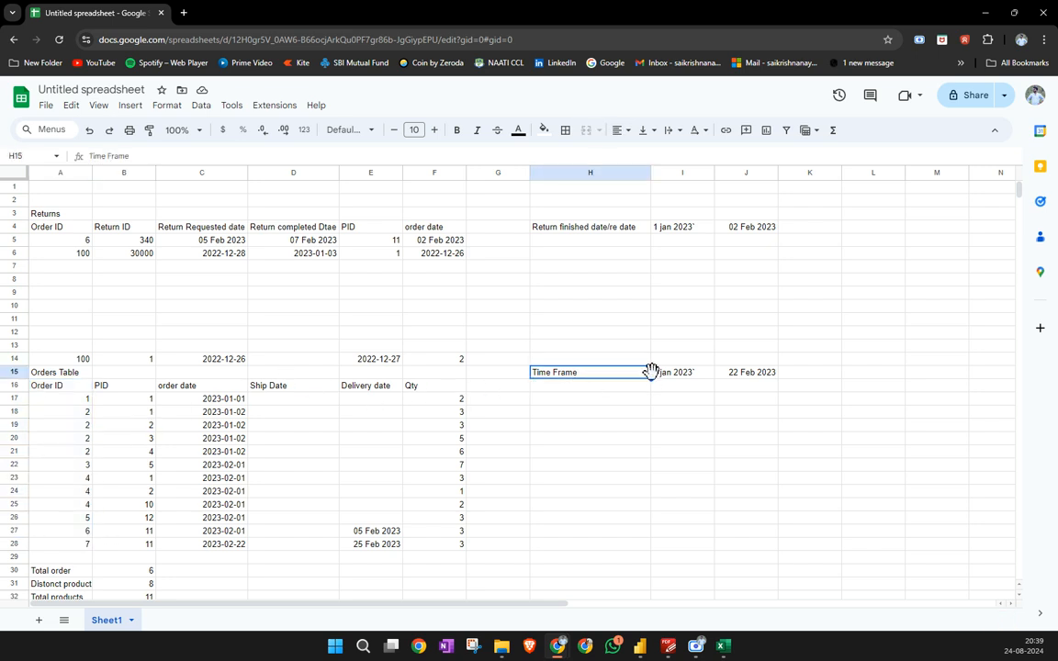
pyautogui.click(678, 376)
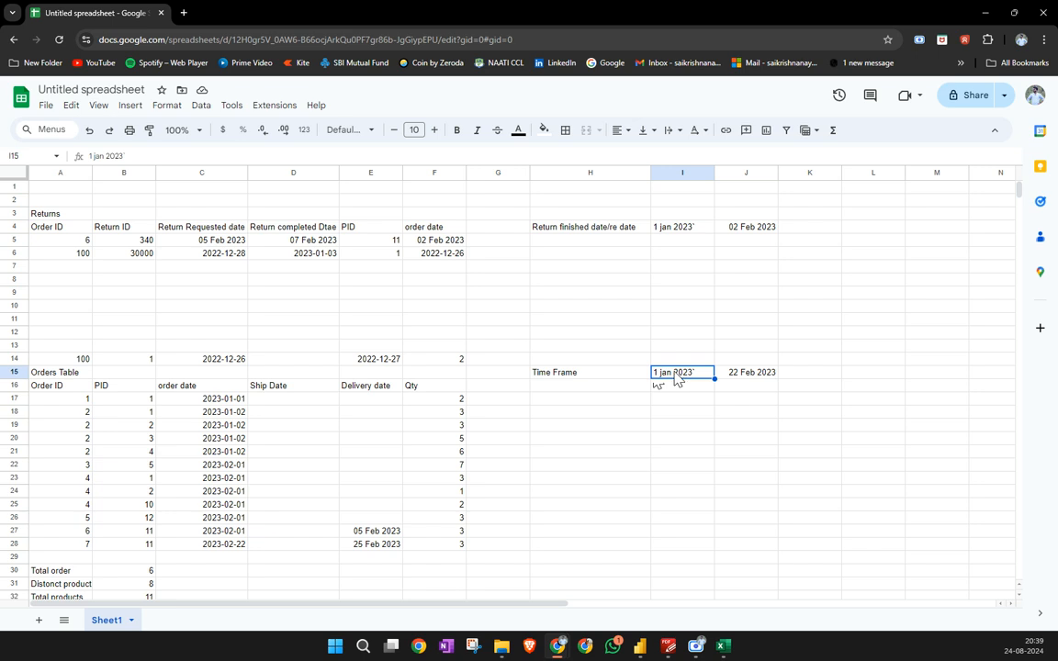
pyautogui.doubleClick(666, 372)
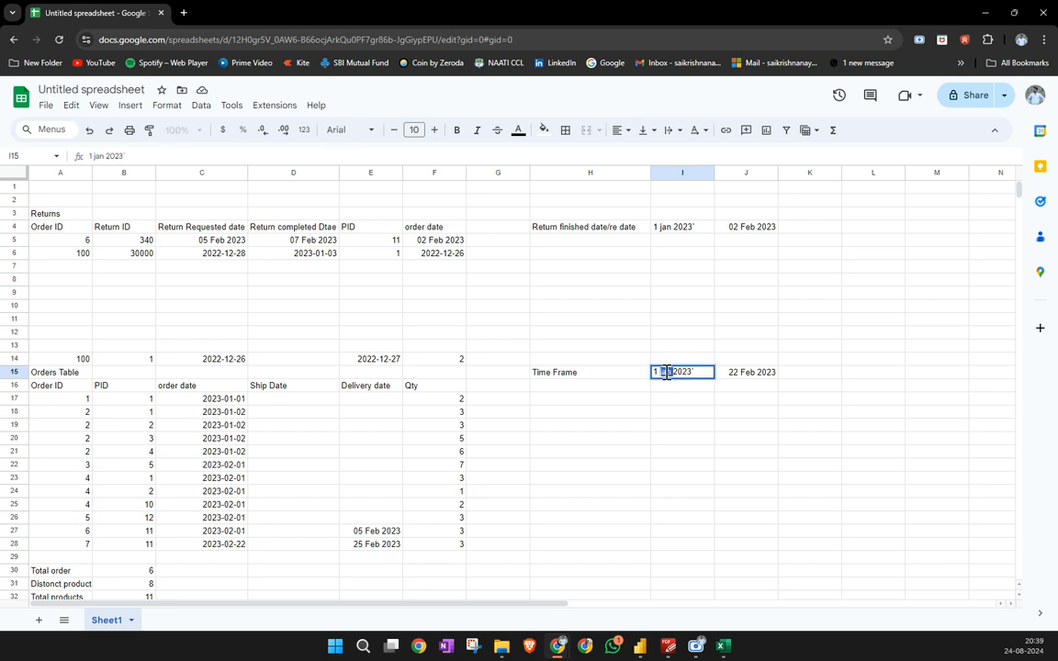
pyautogui.write('Dec')
pyautogui.write('3')
pyautogui.press('Return')
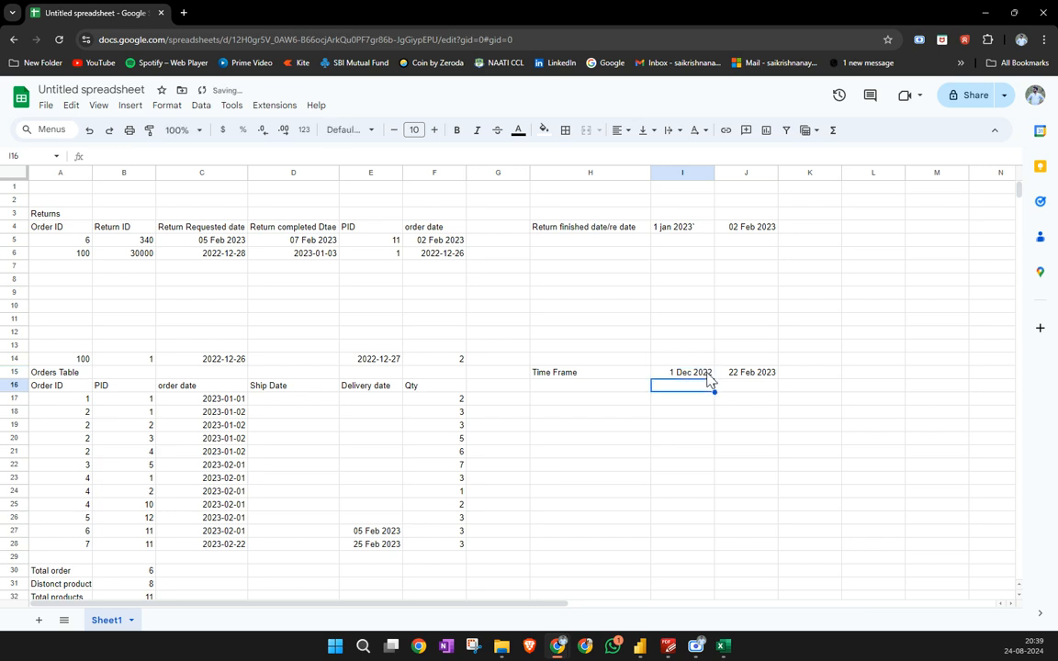
# Enter the label "return" in I9 and "2 weeks" in J9, and make the J9 text bold
pyautogui.click(703, 294)
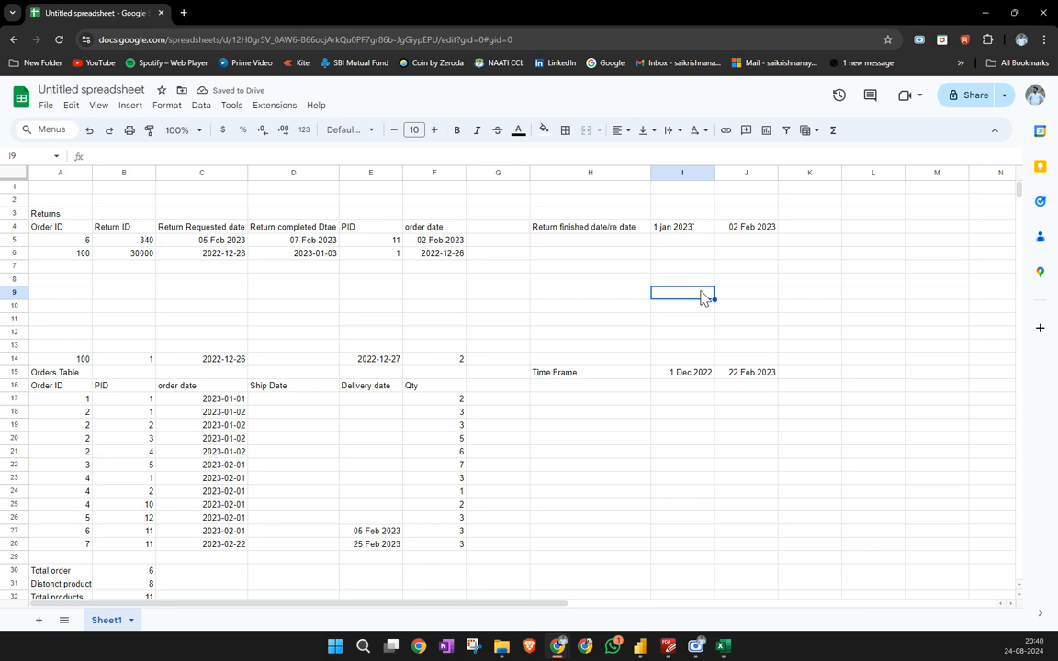
pyautogui.write('f')
pyautogui.write('eturn')
pyautogui.press('Tab')
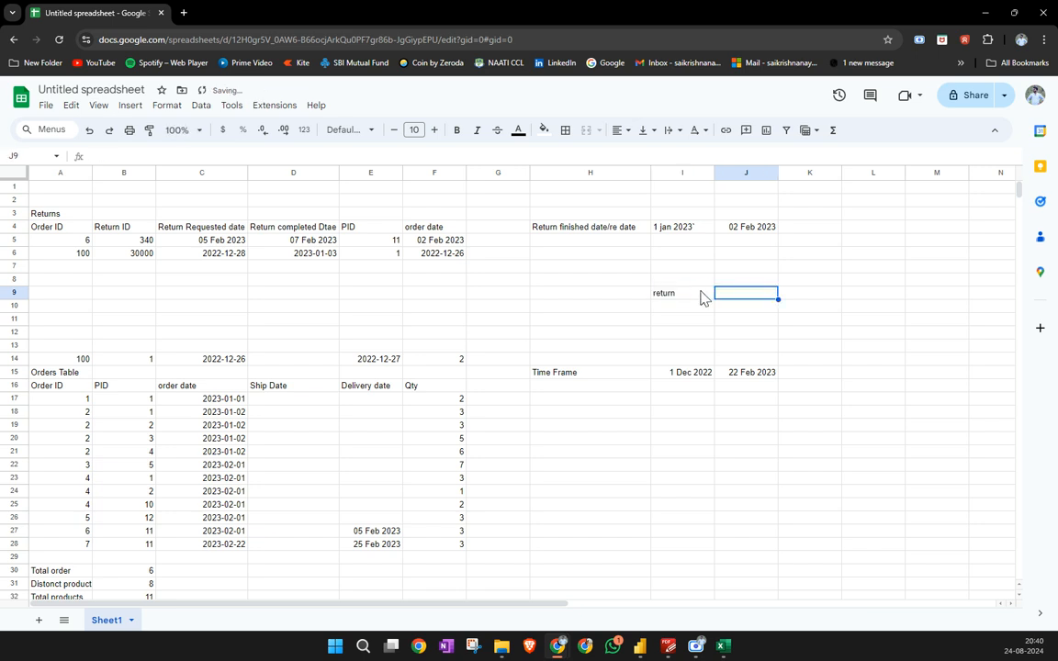
pyautogui.write('2 weeks')
pyautogui.press('Return')
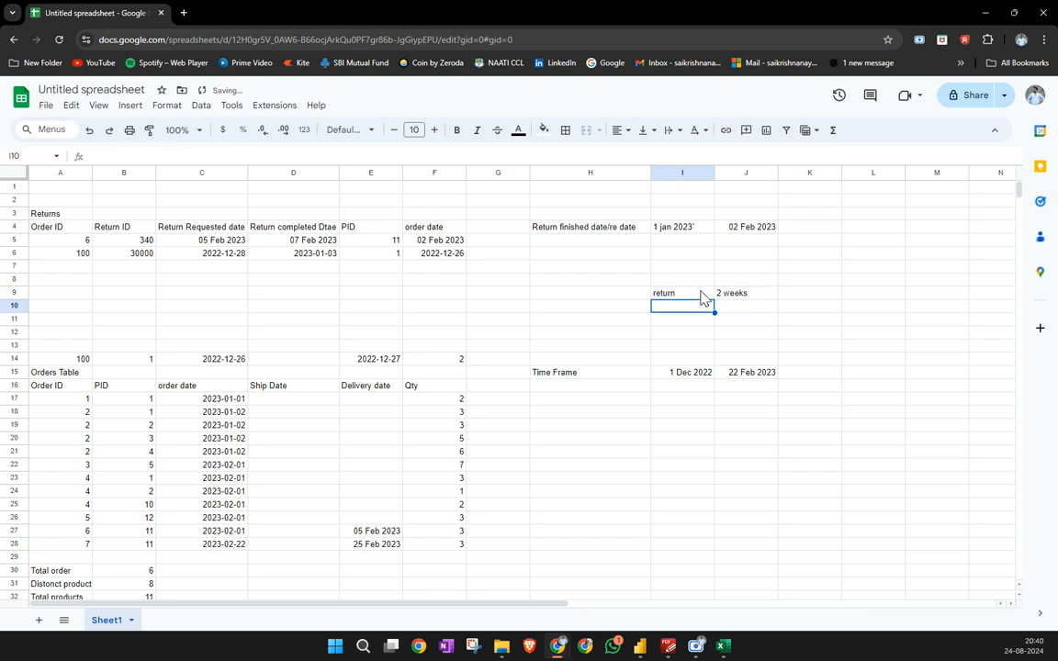
pyautogui.click(721, 296)
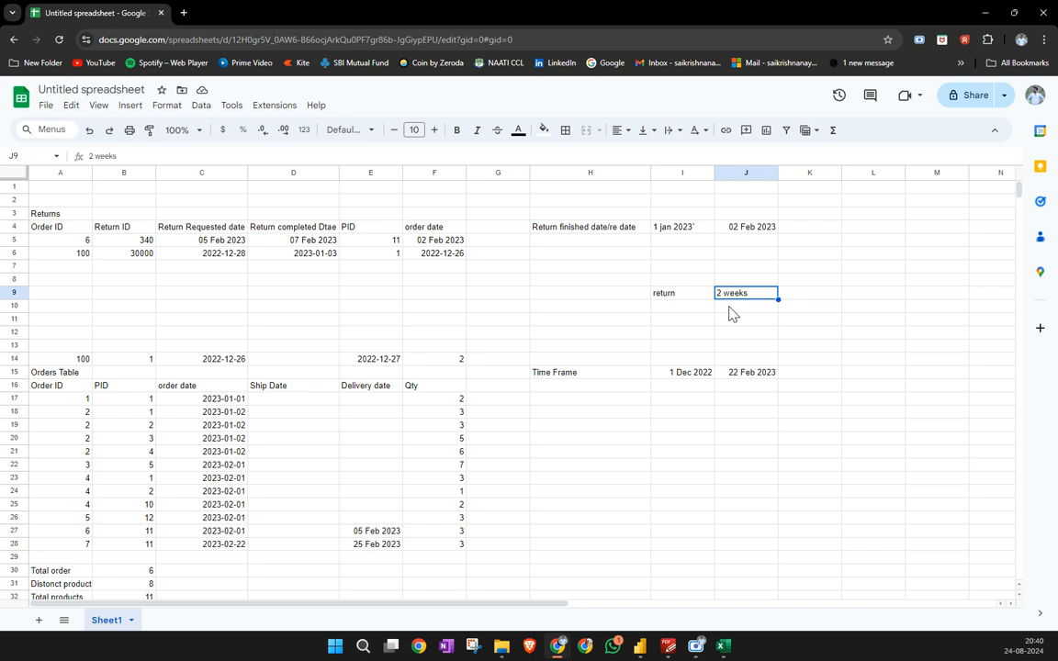
pyautogui.hotkey('ctrl', 'b')
pyautogui.press('Down')
pyautogui.press('Down')
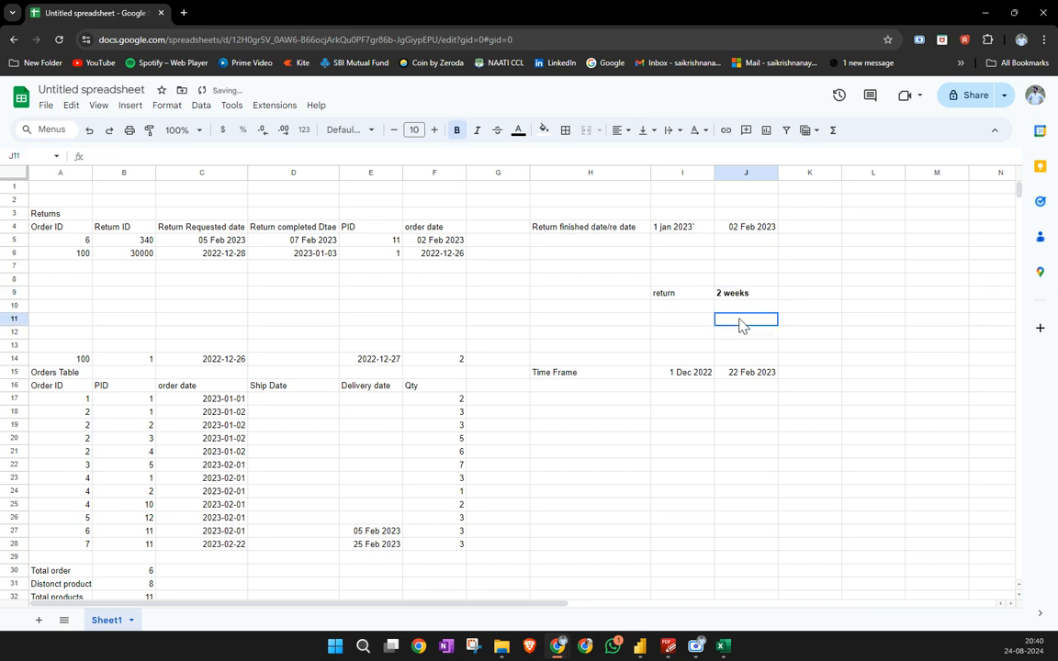
# Compare the Orders Table time frame in row 15 with the order date of the last order in row 28
pyautogui.click(694, 375)
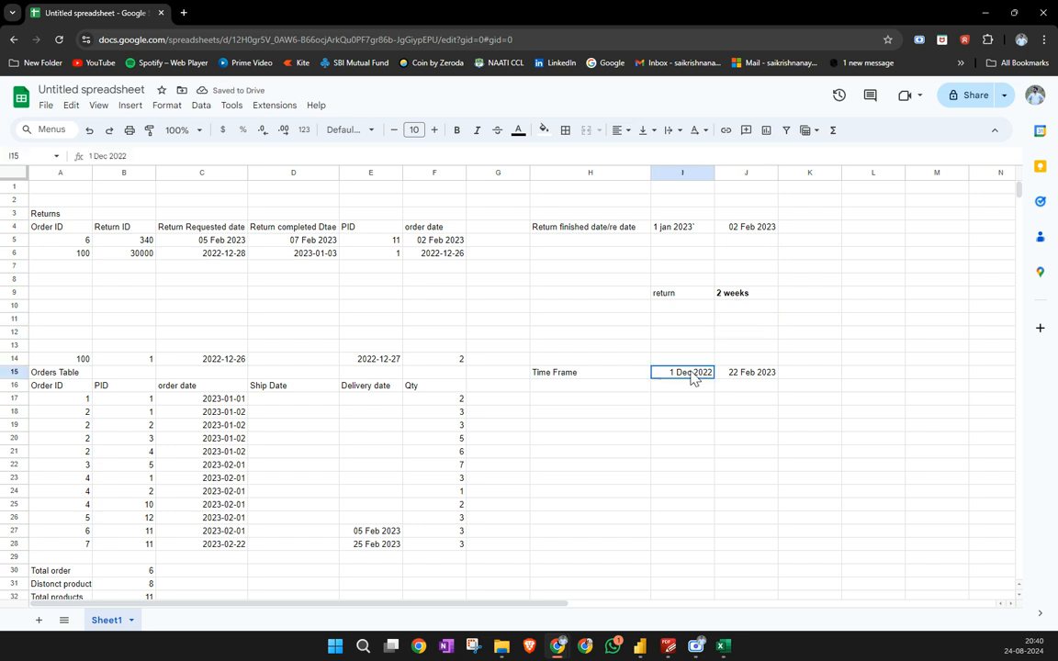
pyautogui.click(634, 375)
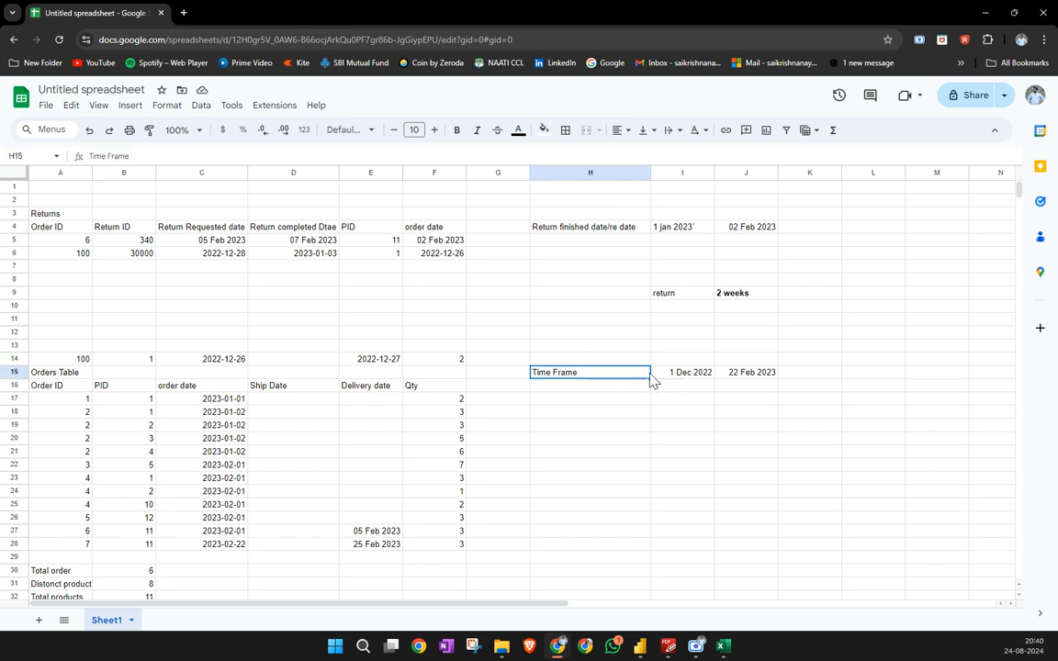
pyautogui.click(225, 547)
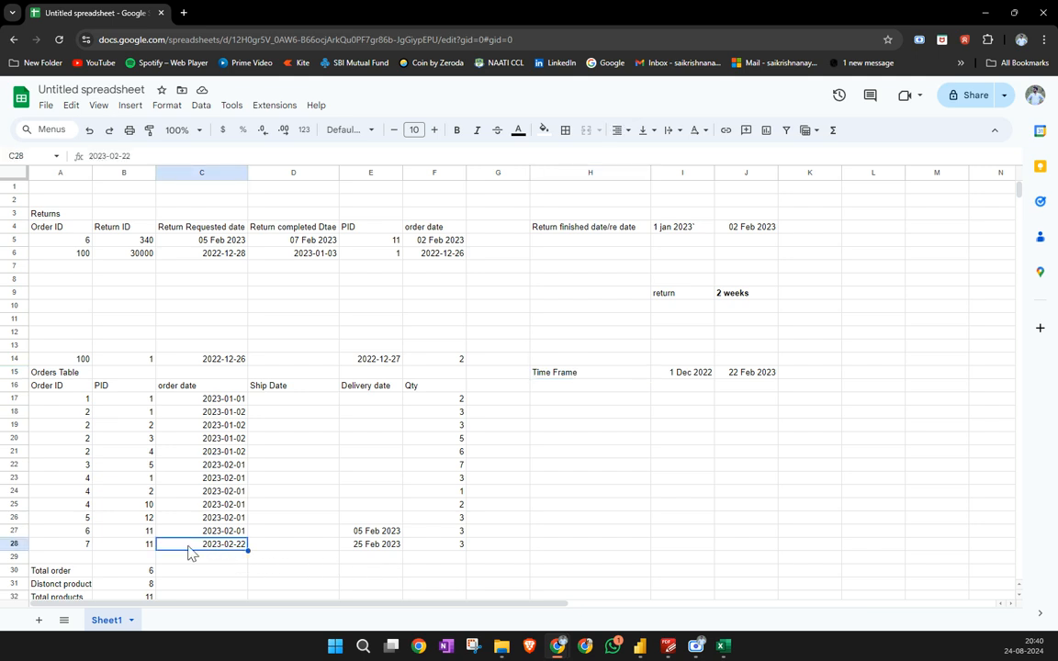
pyautogui.click(17, 544)
pyautogui.click(220, 549)
# Enter "2 weeks" as plain text in K4, beside the end date of the Returns time frame
pyautogui.click(762, 233)
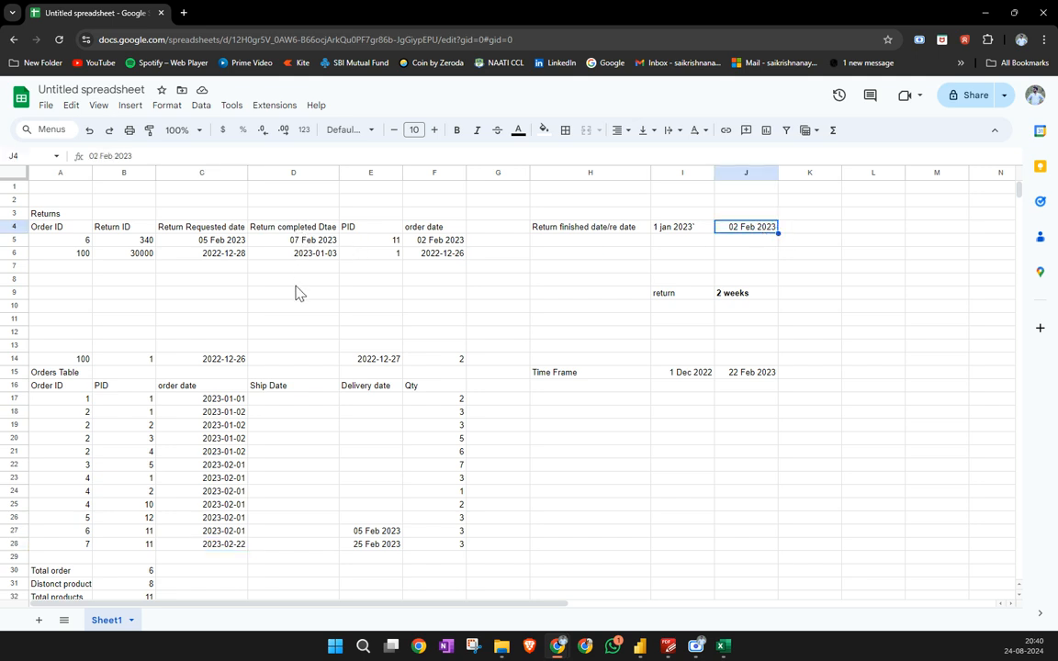
pyautogui.click(801, 233)
pyautogui.write('+1 week')
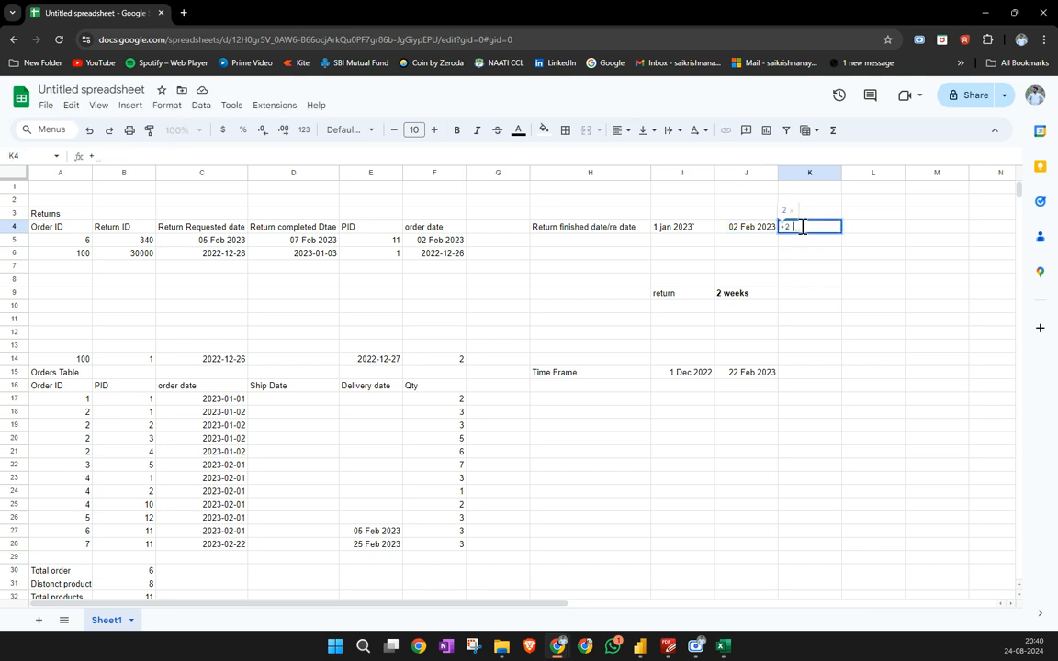
pyautogui.press('Return')
pyautogui.click(803, 228)
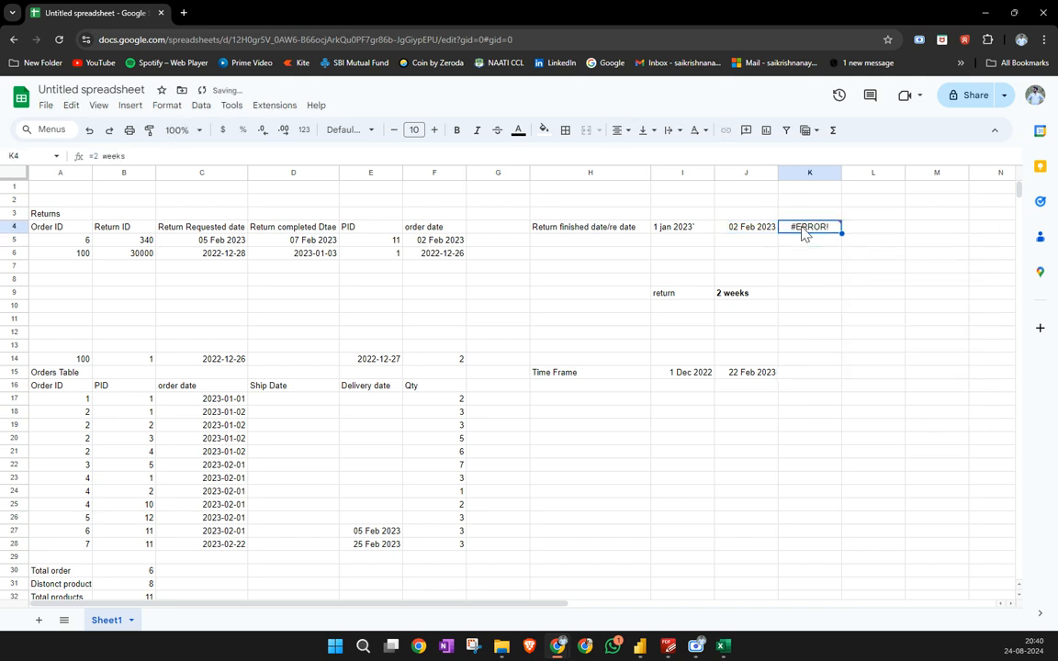
pyautogui.click(95, 156)
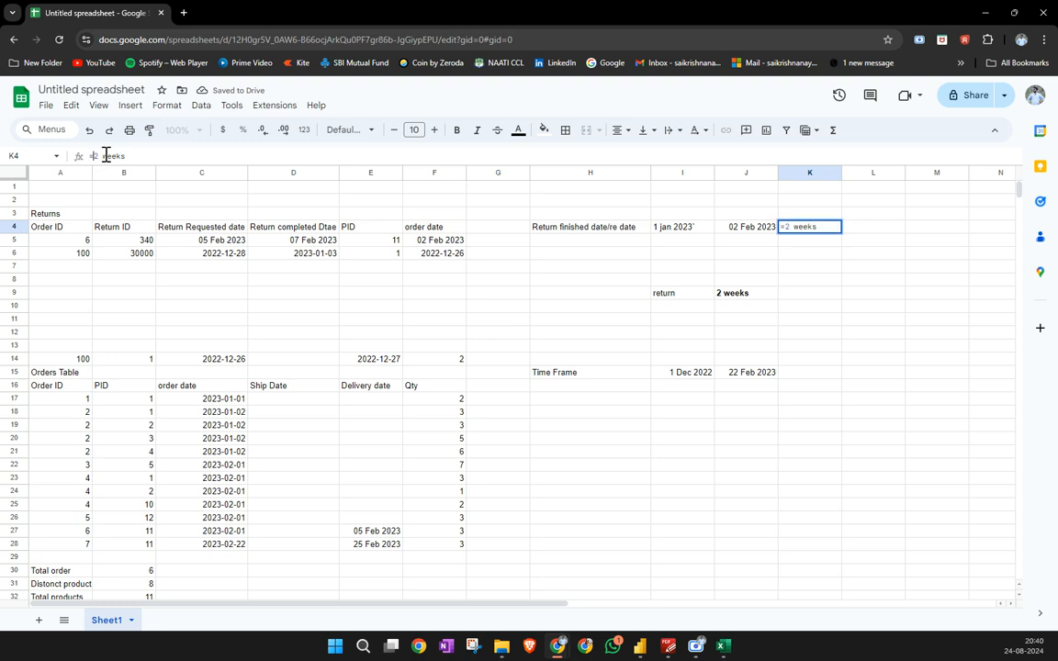
pyautogui.press('BackSpace')
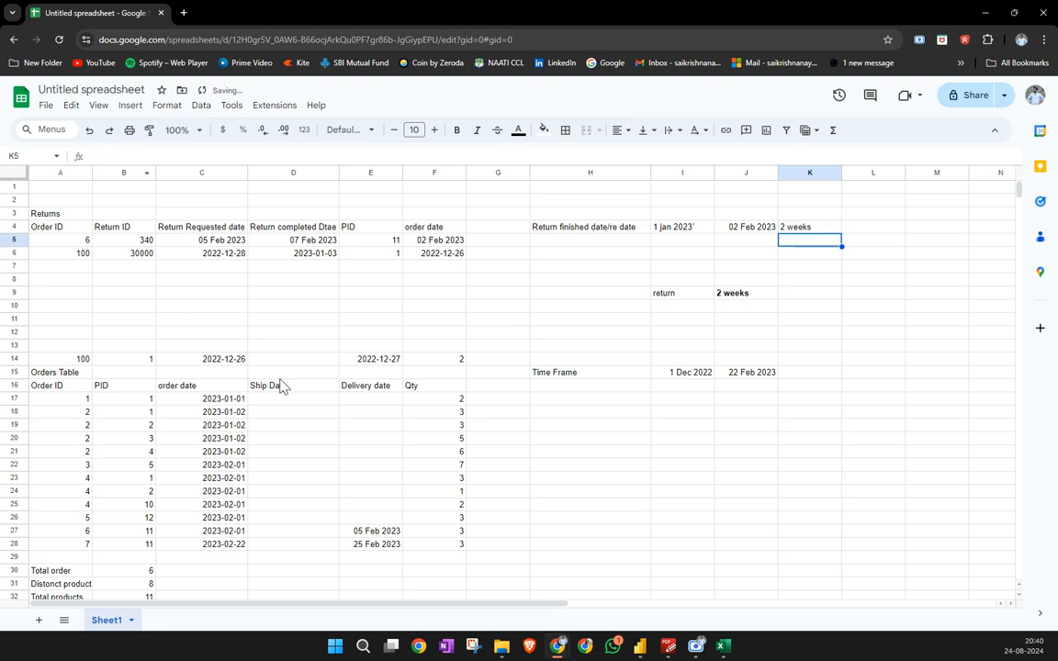
pyautogui.click(283, 385)
pyautogui.click(642, 648)
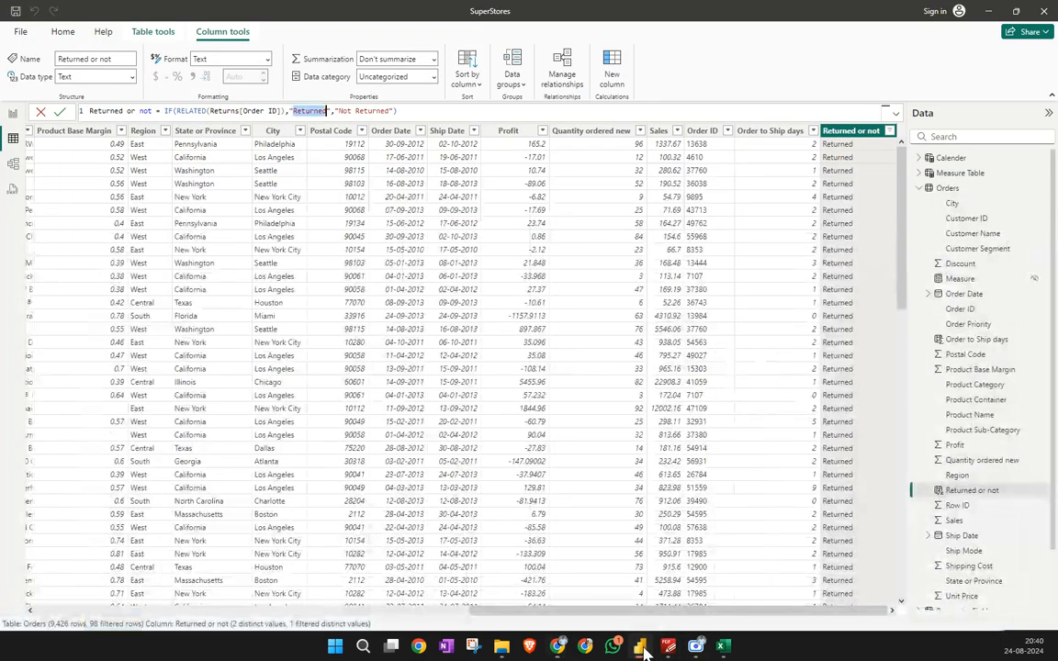
pyautogui.click(643, 648)
# Compare the order in row 14 and the last order in row 28 with the entries in the Returns table
pyautogui.click(229, 359)
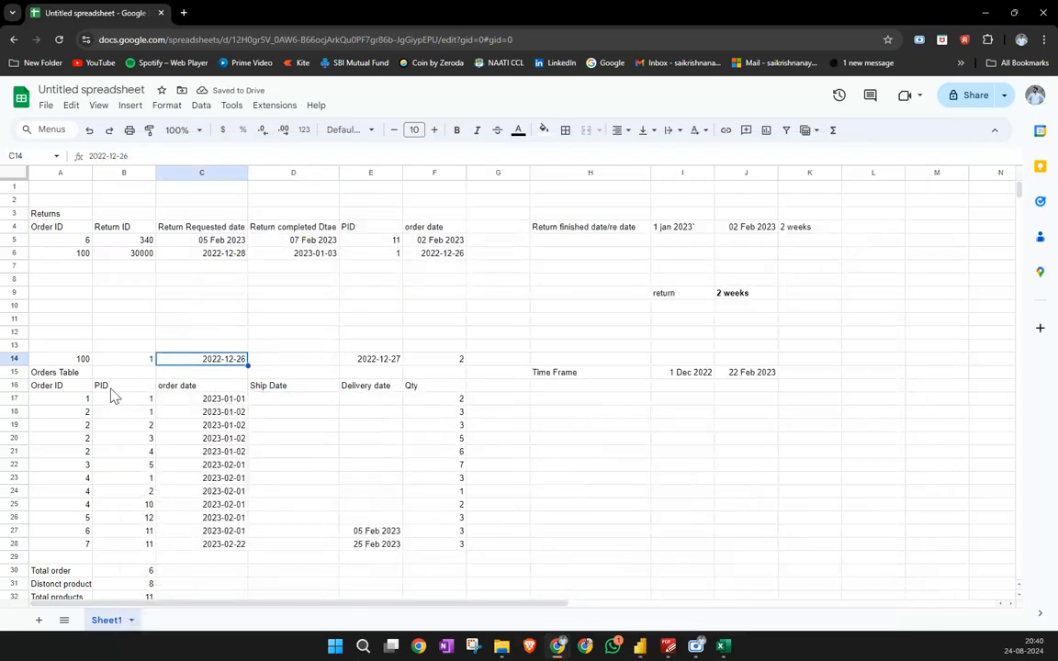
pyautogui.click(12, 360)
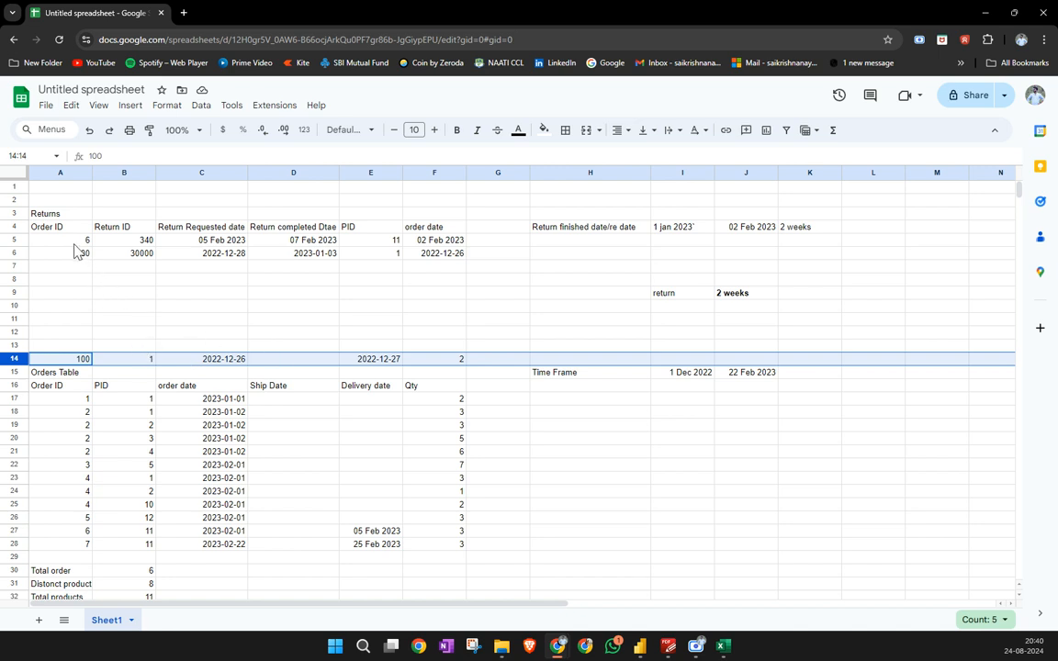
pyautogui.moveTo(75, 244); pyautogui.dragTo(85, 306)
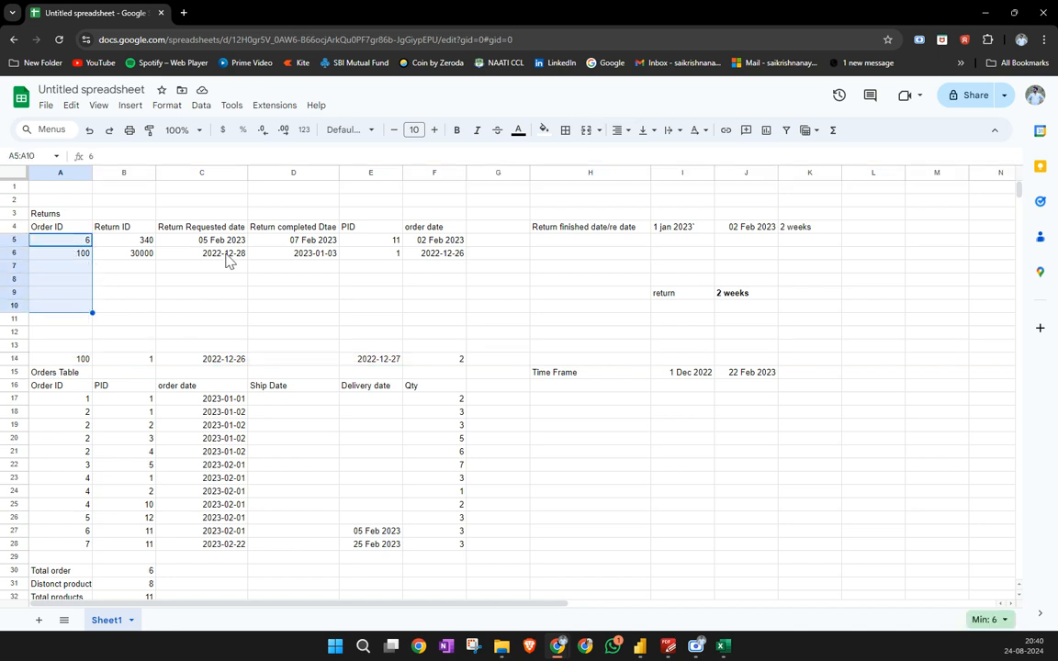
pyautogui.click(85, 256)
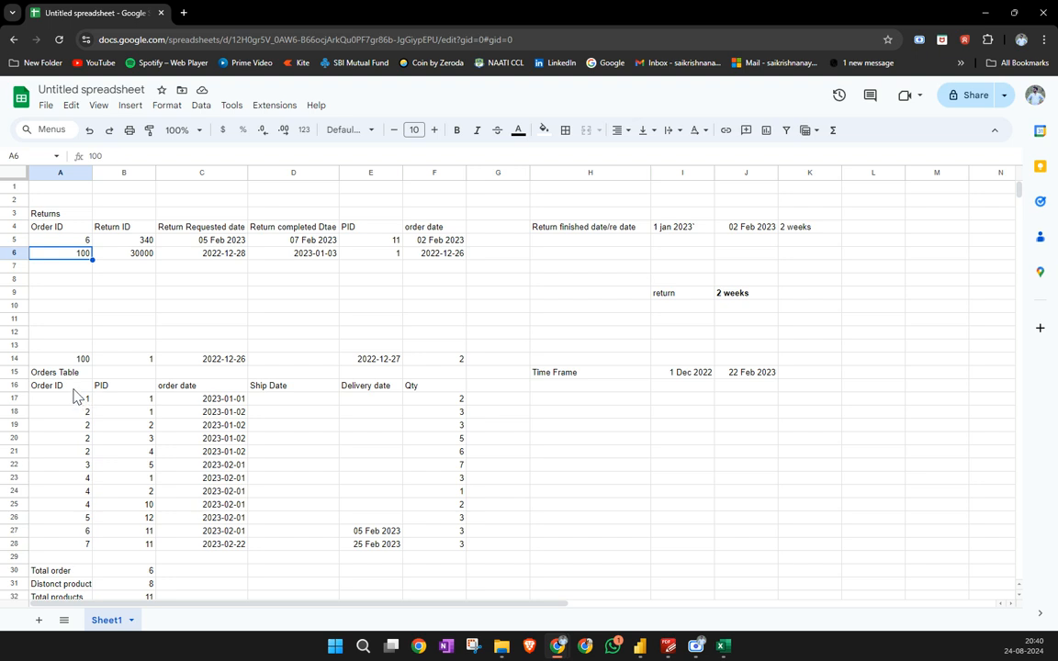
pyautogui.moveTo(74, 391); pyautogui.dragTo(465, 540)
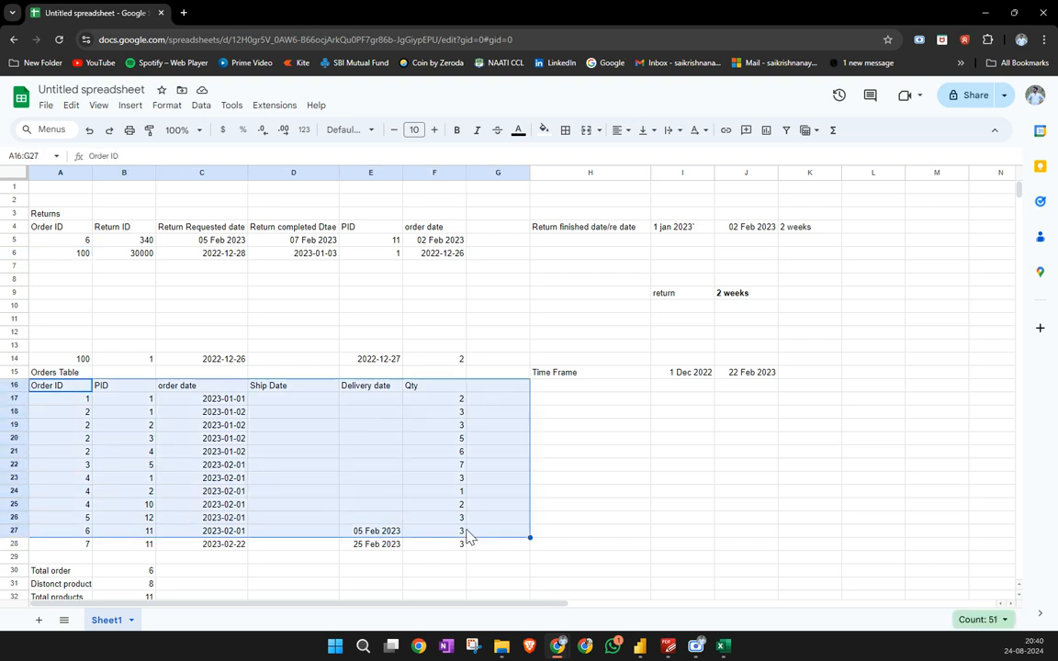
pyautogui.click(606, 452)
pyautogui.click(37, 536)
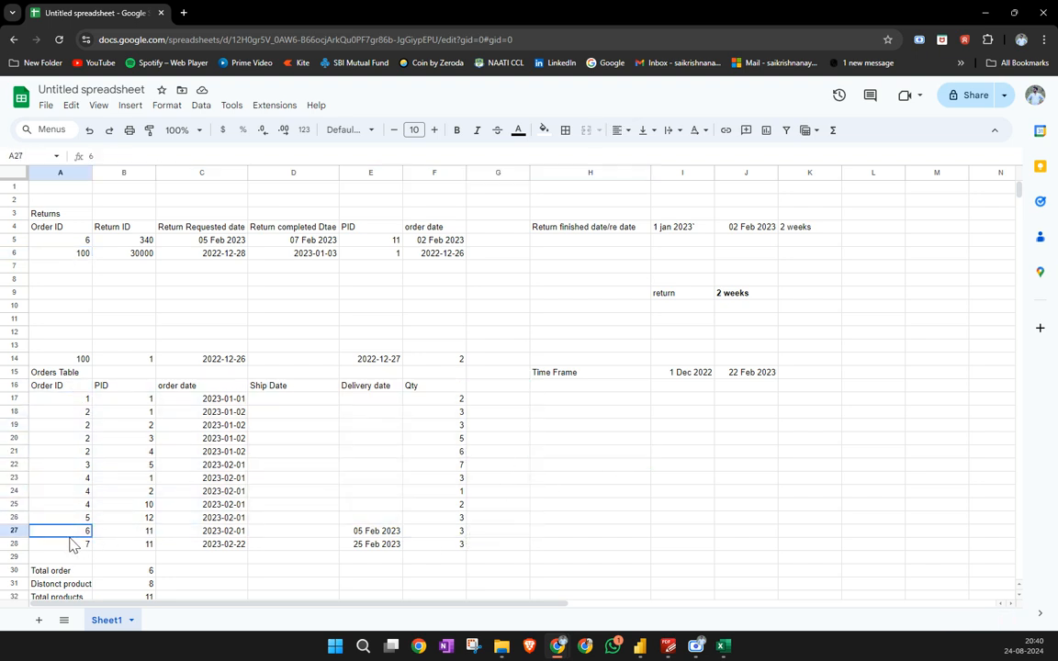
pyautogui.moveTo(35, 545); pyautogui.dragTo(477, 548)
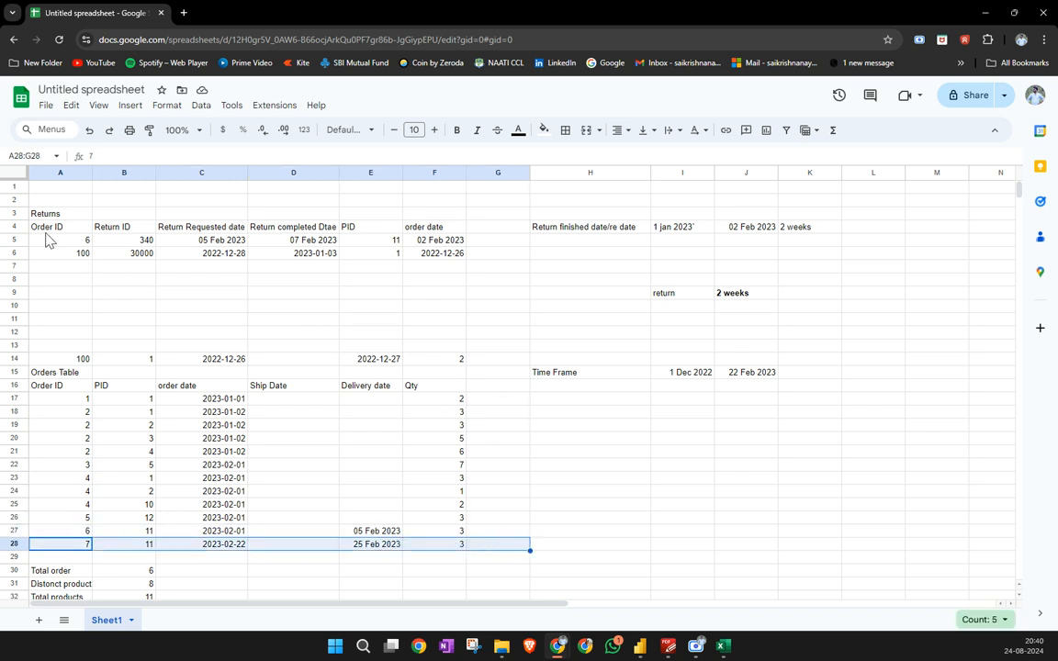
pyautogui.moveTo(44, 229); pyautogui.dragTo(459, 340)
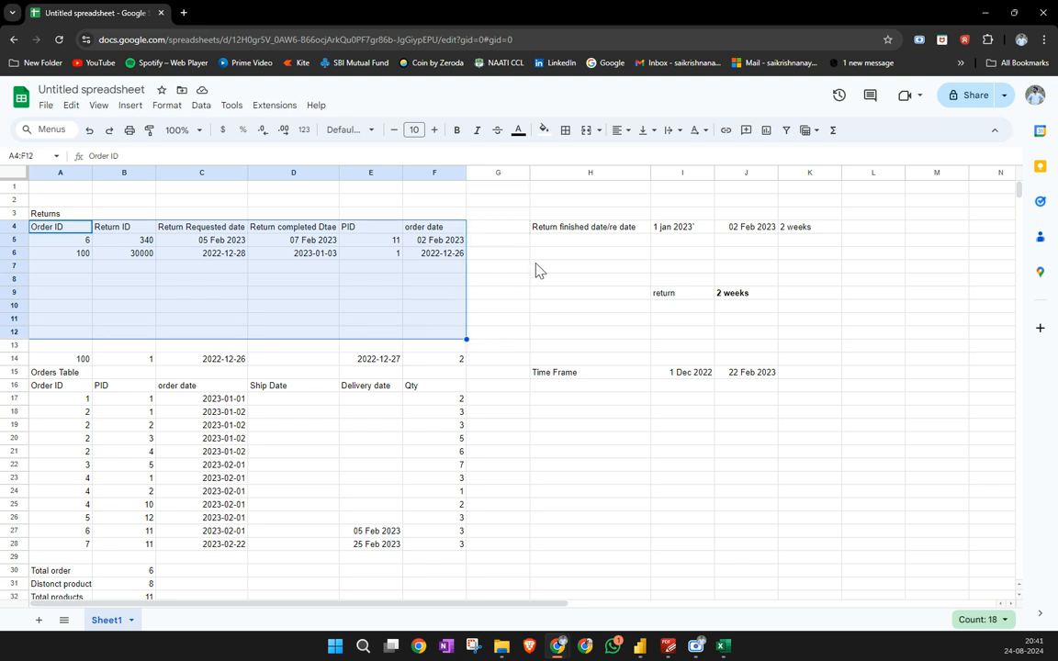
pyautogui.click(372, 231)
pyautogui.click(389, 308)
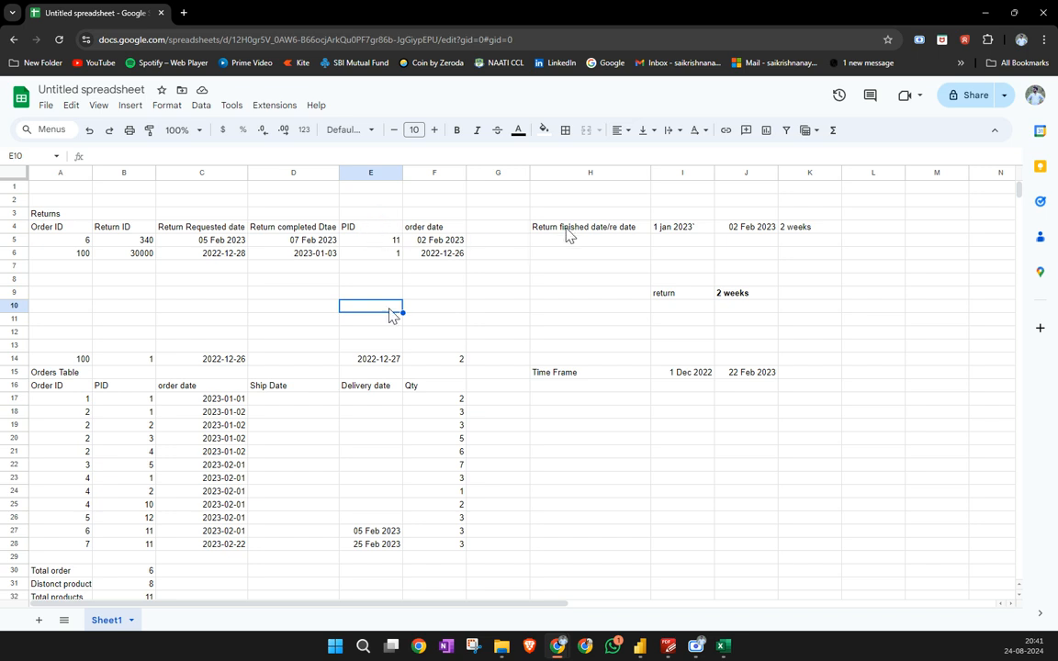
# Compare the Returns time frame in row 4 with the delivery date of the last order in row 28
pyautogui.click(590, 234)
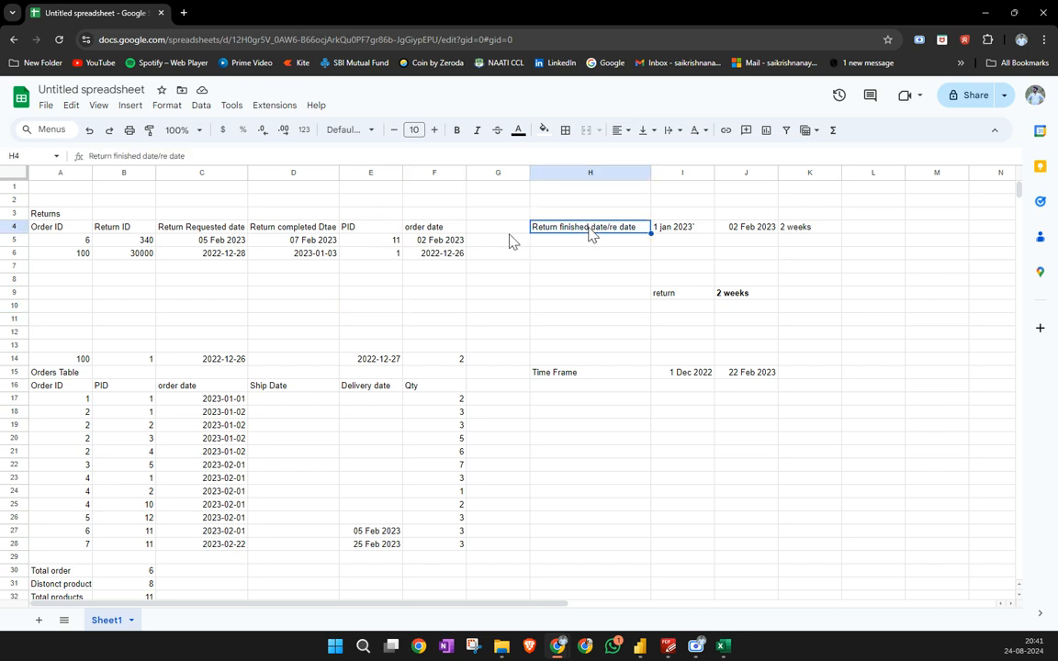
pyautogui.click(761, 227)
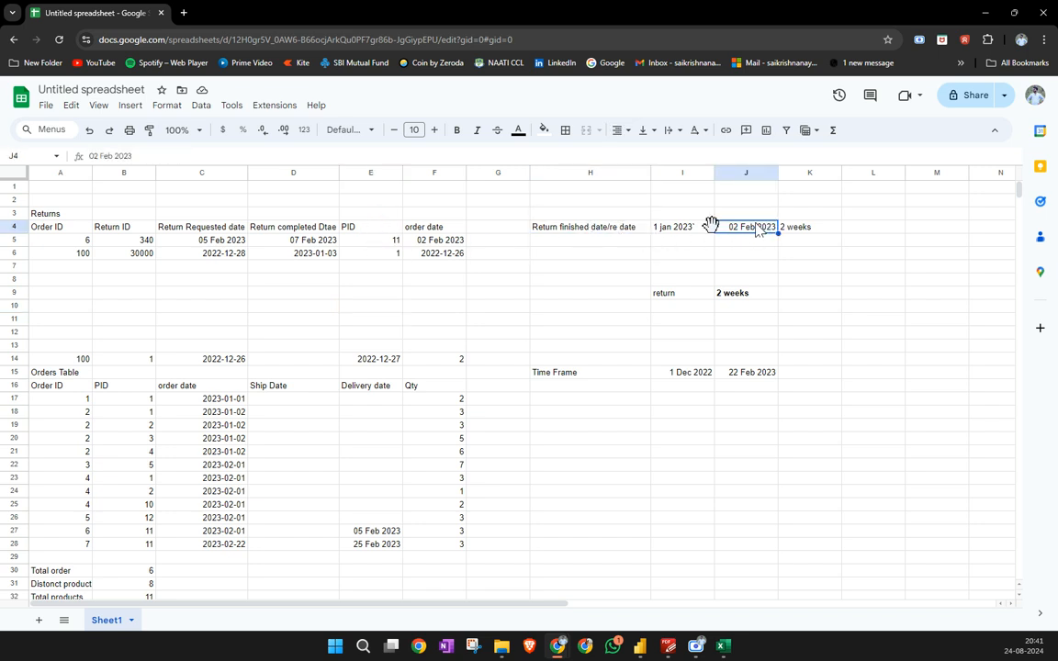
pyautogui.click(682, 233)
pyautogui.click(765, 229)
pyautogui.click(385, 549)
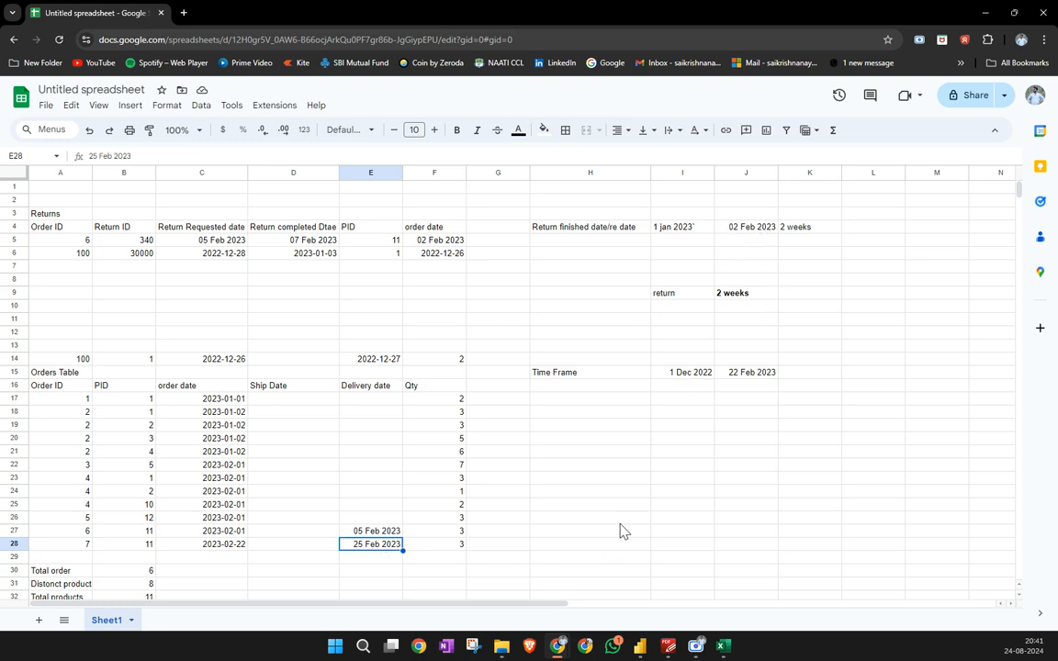
# Switch to the SuperStores report in Power BI and reset the Orders table's "Returned or not" filter to include all values
pyautogui.click(641, 645)
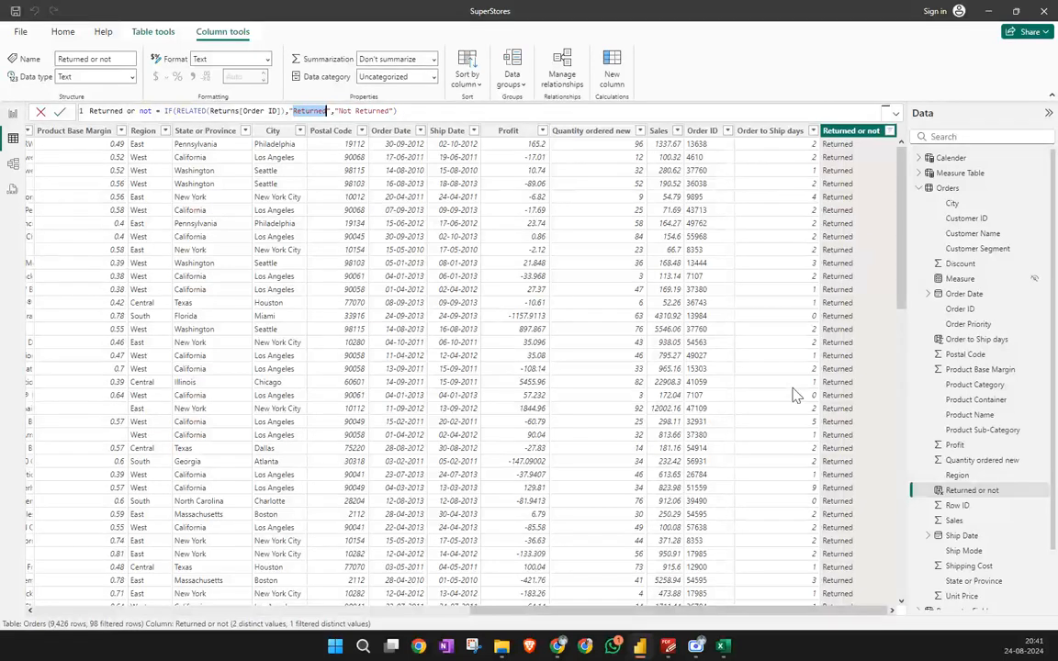
pyautogui.click(711, 150)
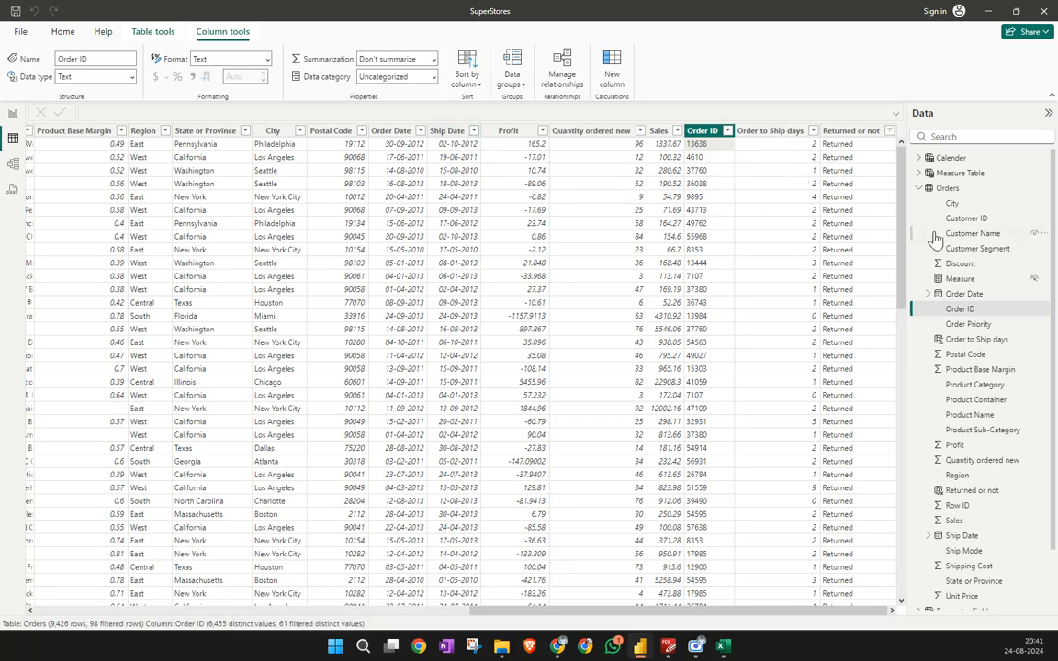
pyautogui.click(880, 136)
pyautogui.click(890, 131)
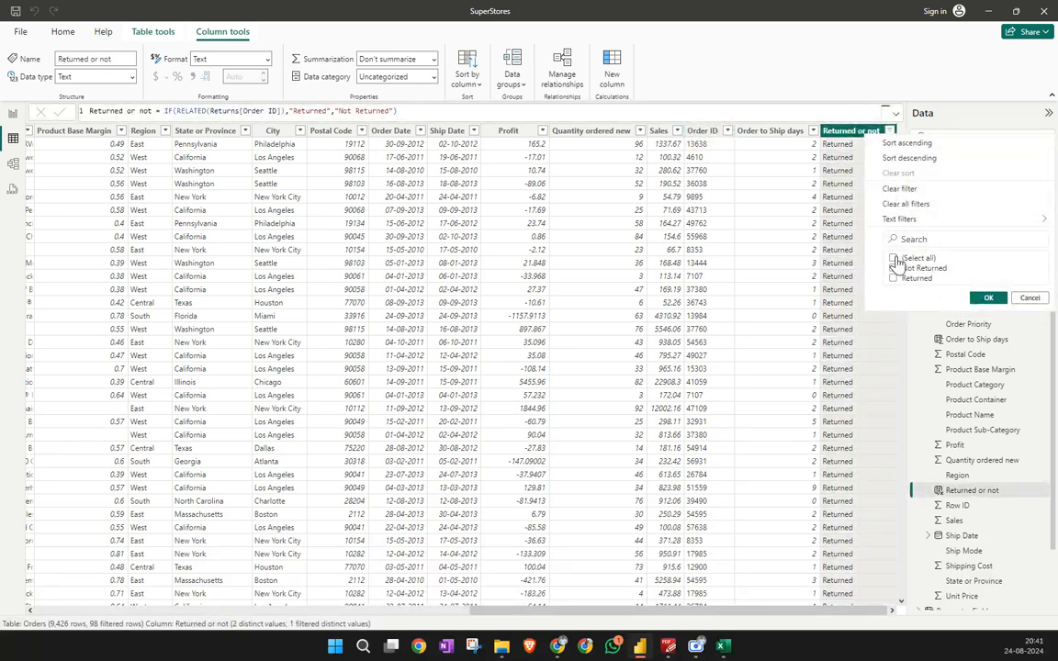
pyautogui.click(893, 258)
pyautogui.click(989, 299)
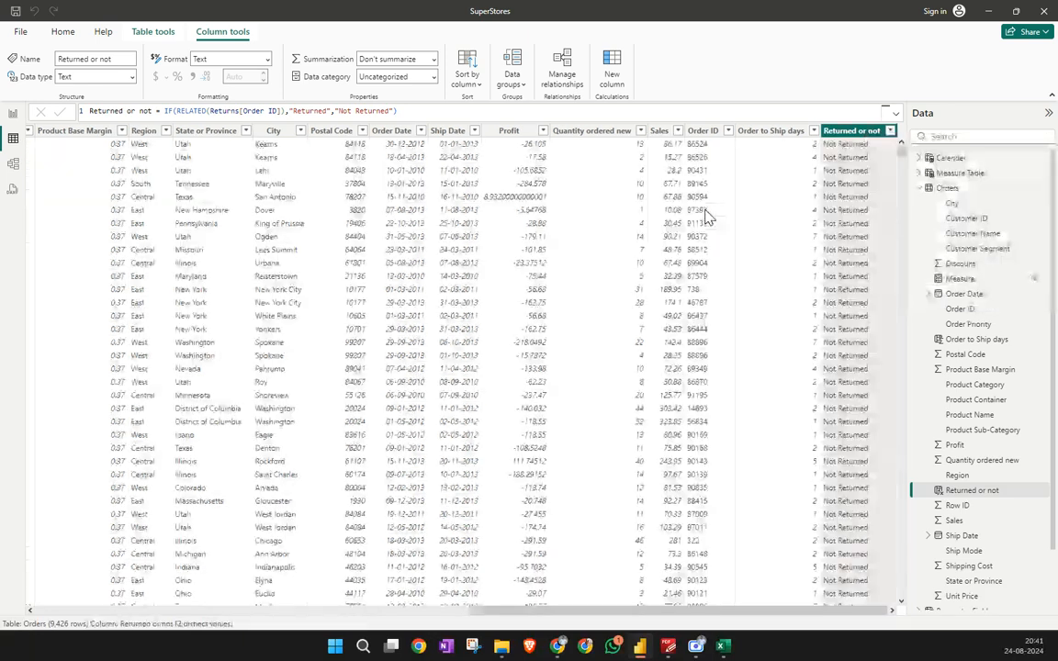
# Display the Returns table's data and clear all of its filters
pyautogui.click(929, 188)
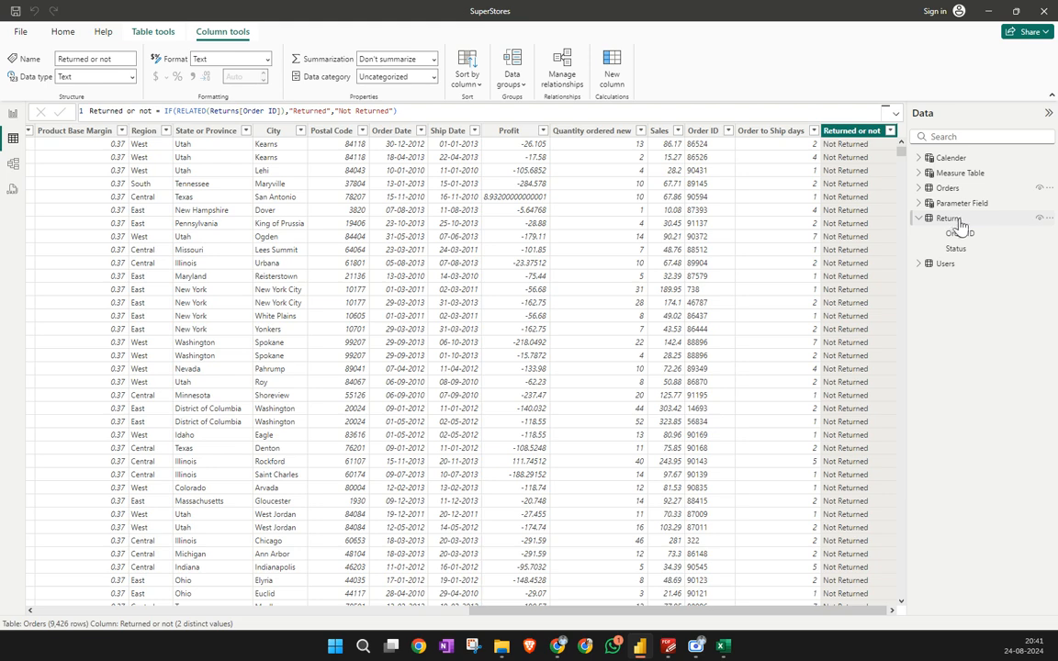
pyautogui.click(949, 219)
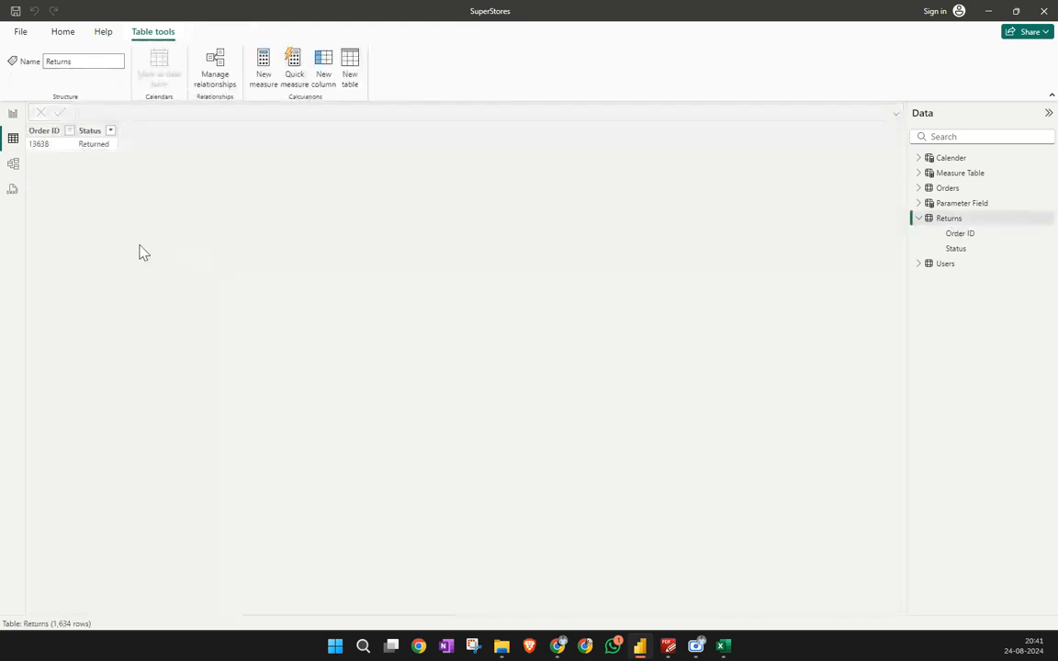
pyautogui.click(66, 130)
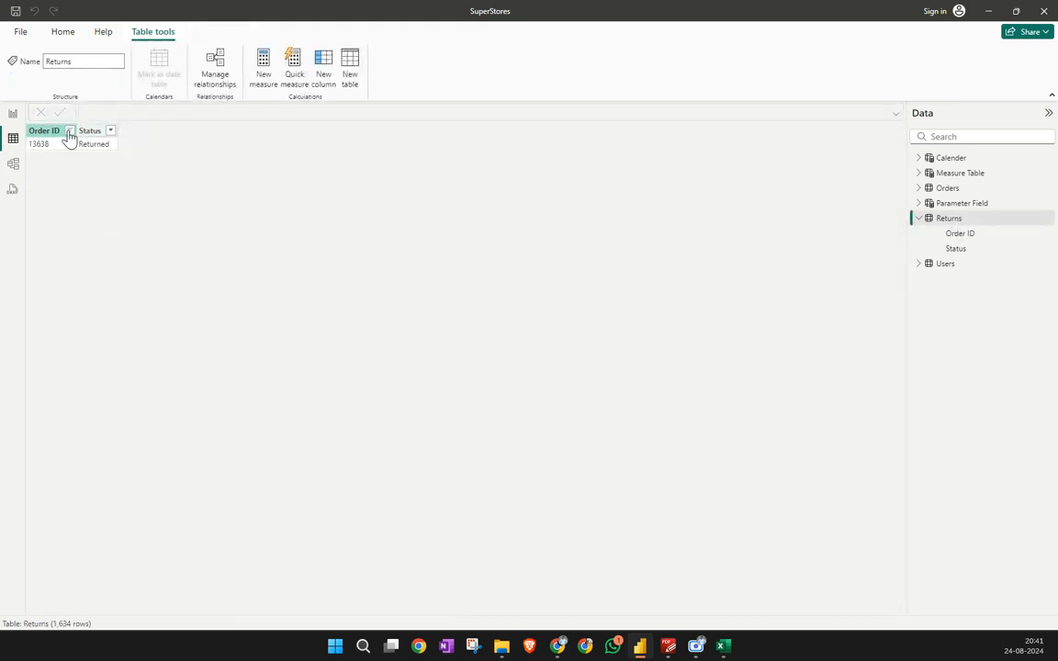
pyautogui.click(70, 130)
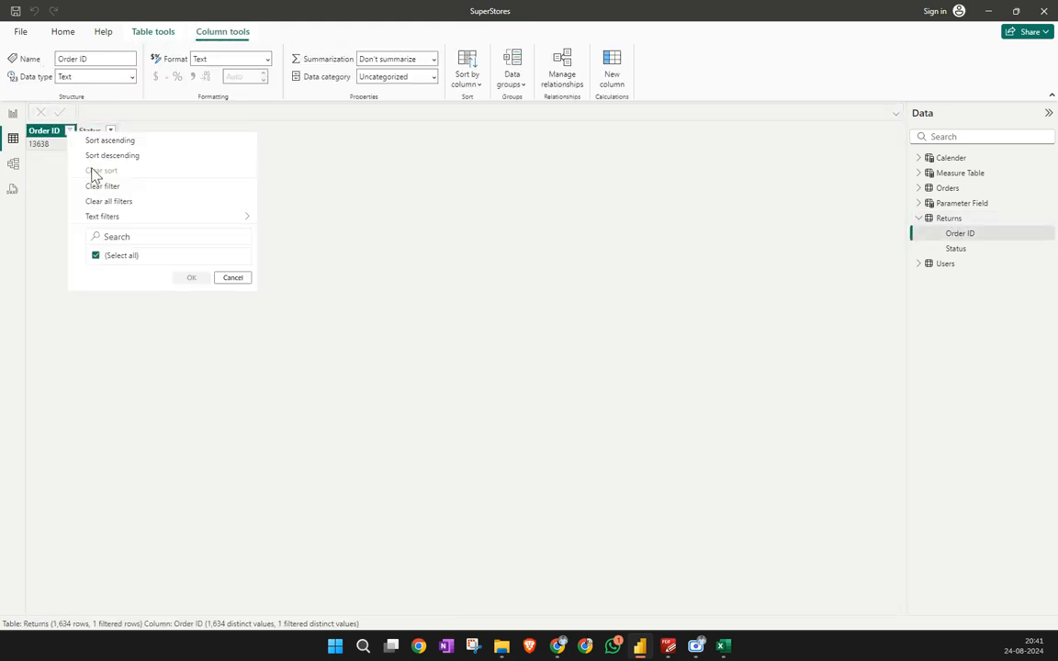
pyautogui.click(128, 201)
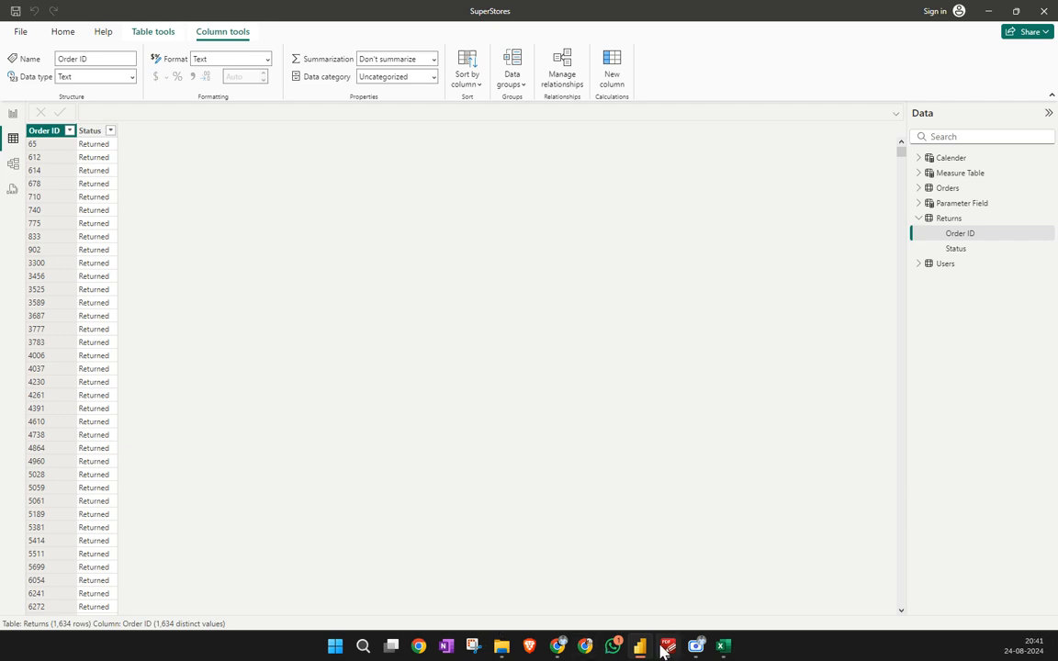
# Switch back to the Google Sheets spreadsheet and examine the Returns table's headers, product IDs and order dates
pyautogui.moveTo(562, 650)
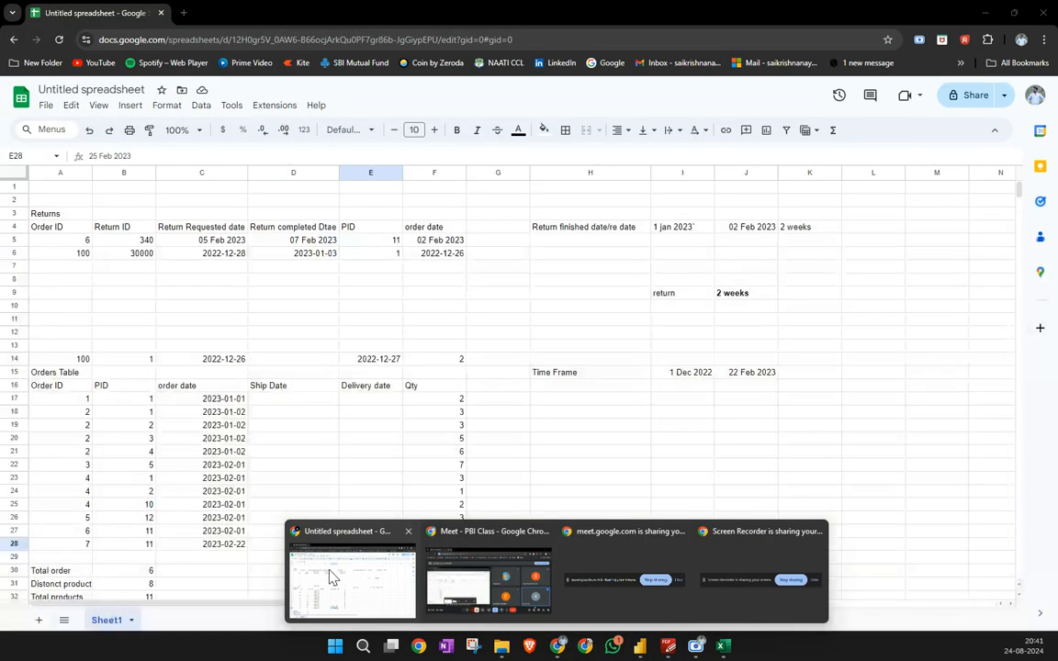
pyautogui.click(328, 574)
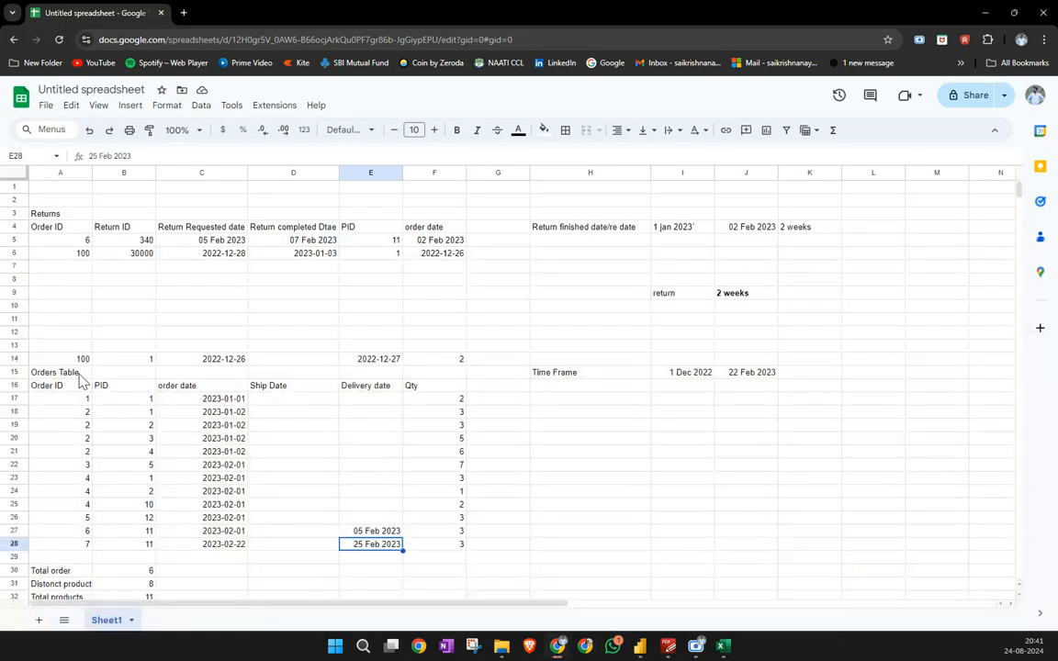
pyautogui.click(73, 229)
pyautogui.click(125, 230)
pyautogui.click(172, 232)
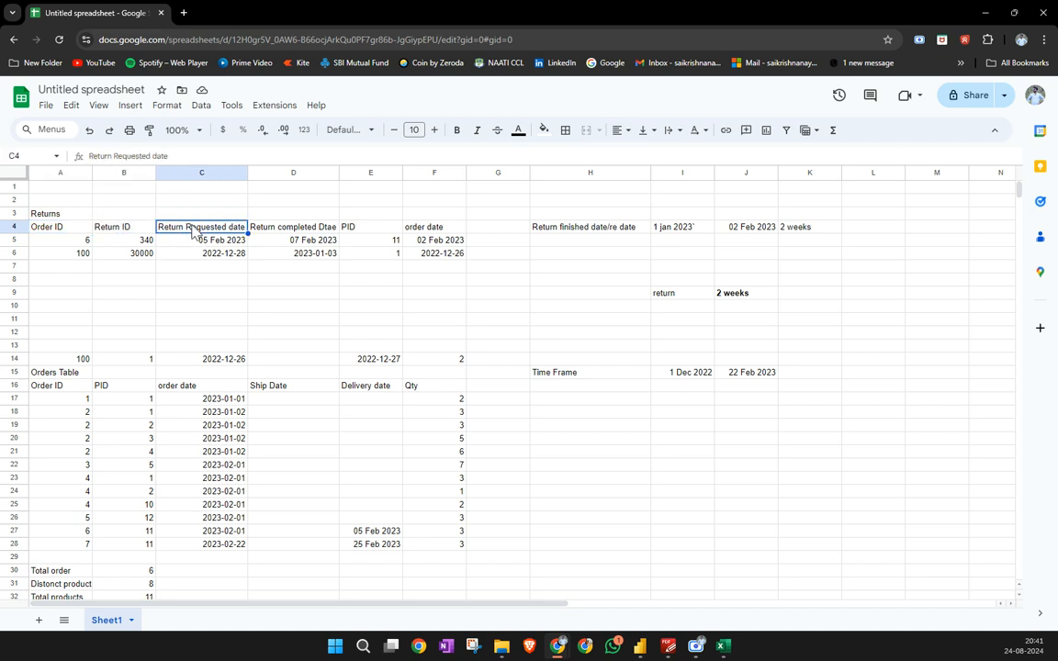
pyautogui.click(358, 232)
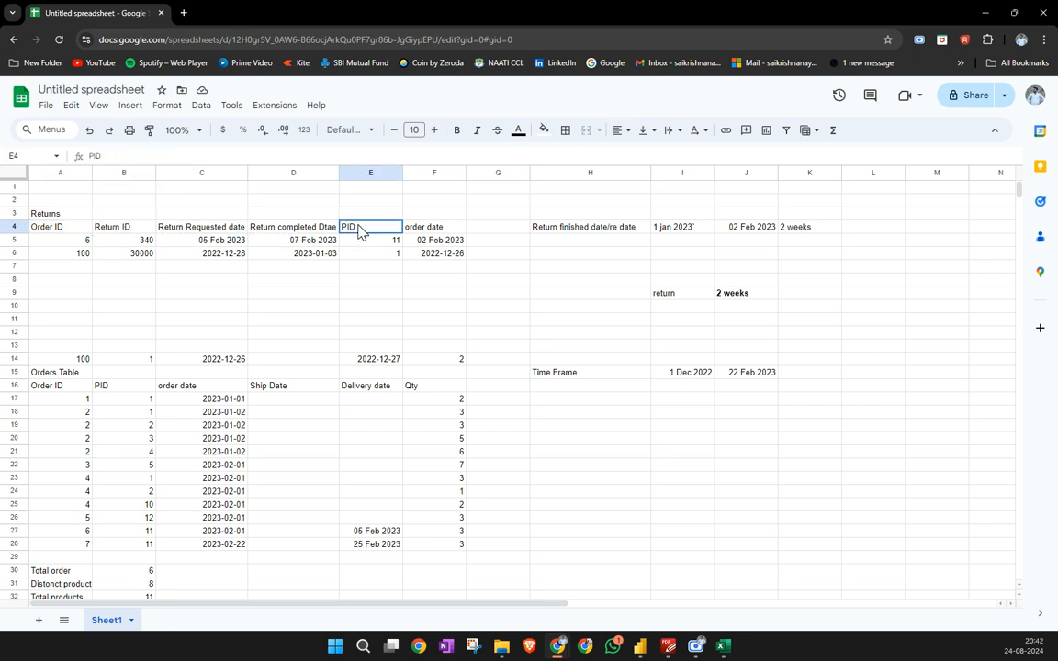
pyautogui.click(363, 242)
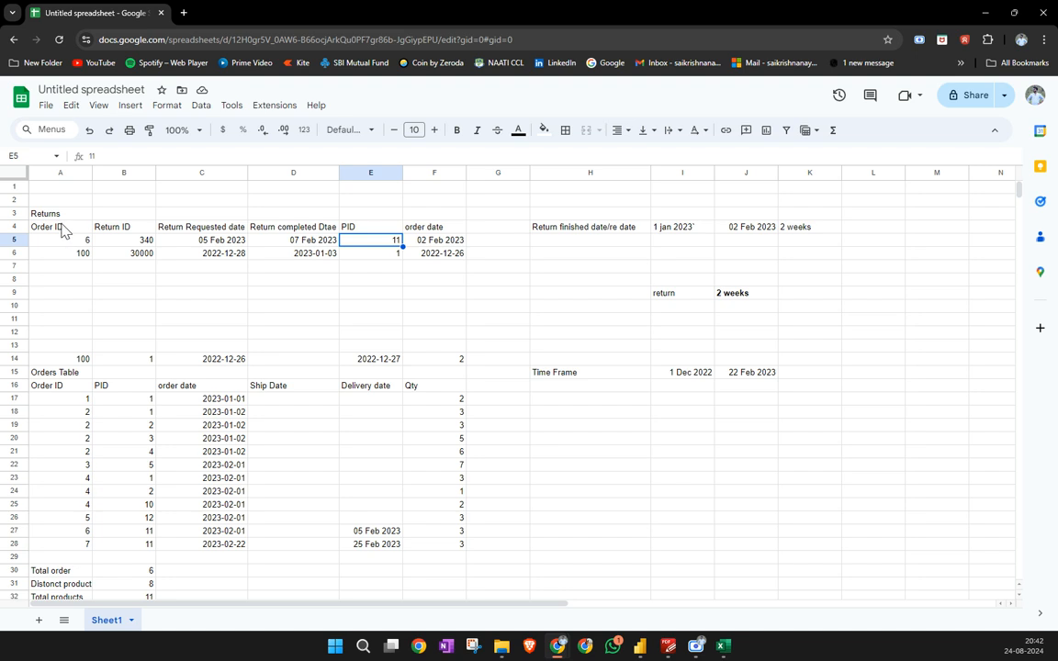
pyautogui.moveTo(59, 226); pyautogui.dragTo(458, 268)
pyautogui.click(430, 227)
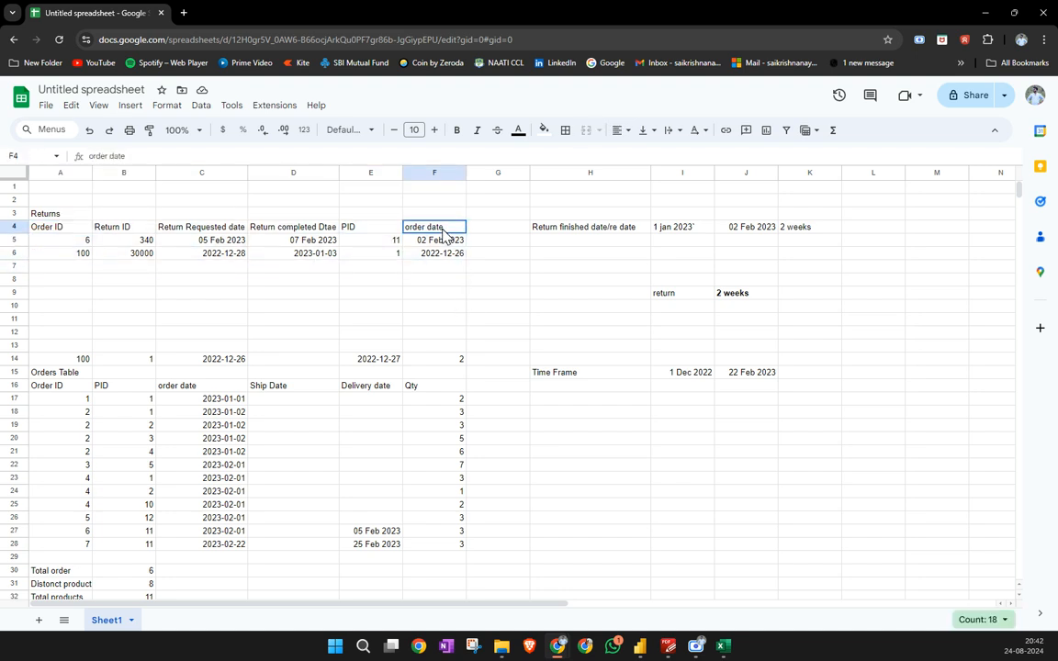
pyautogui.click(449, 255)
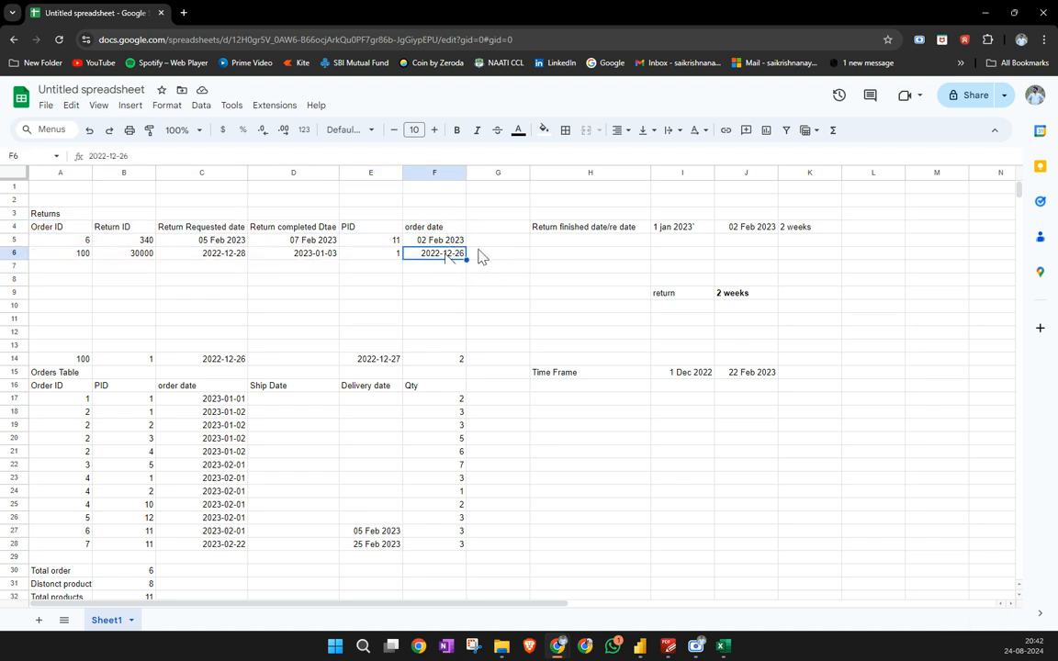
pyautogui.click(491, 256)
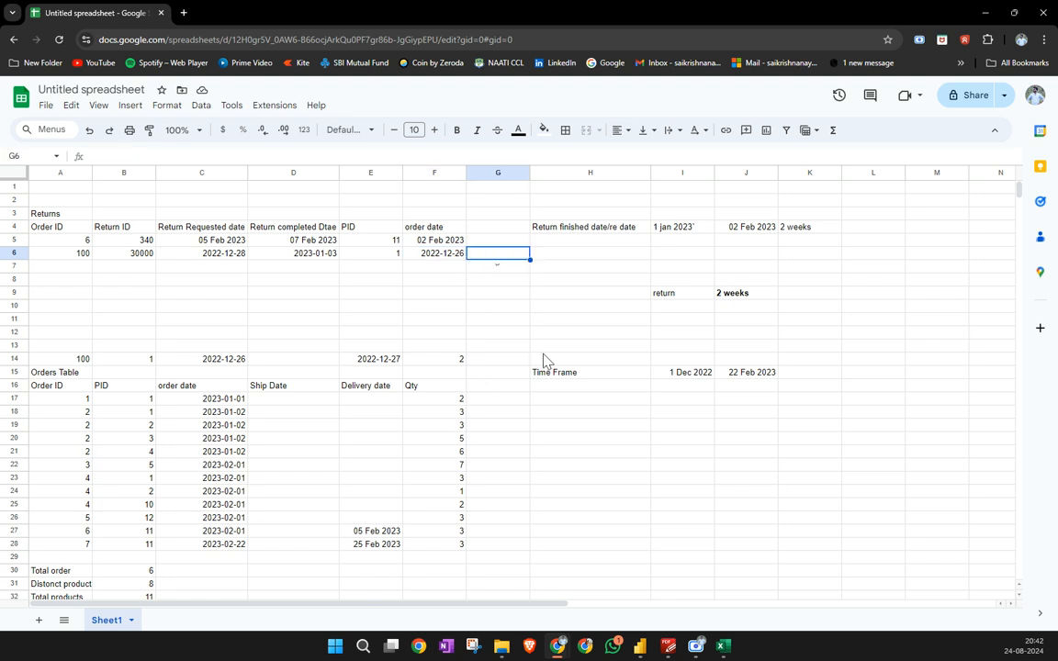
# Check the return period note in row 9 against the start of the Returns time frame
pyautogui.moveTo(680, 294); pyautogui.dragTo(773, 296)
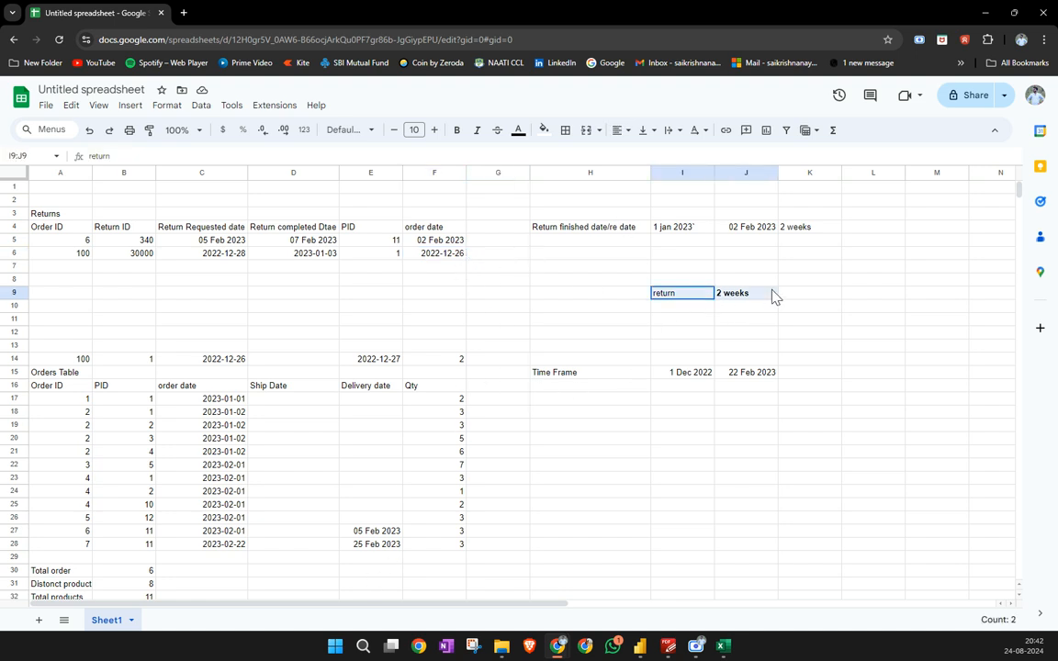
pyautogui.click(670, 228)
pyautogui.click(684, 401)
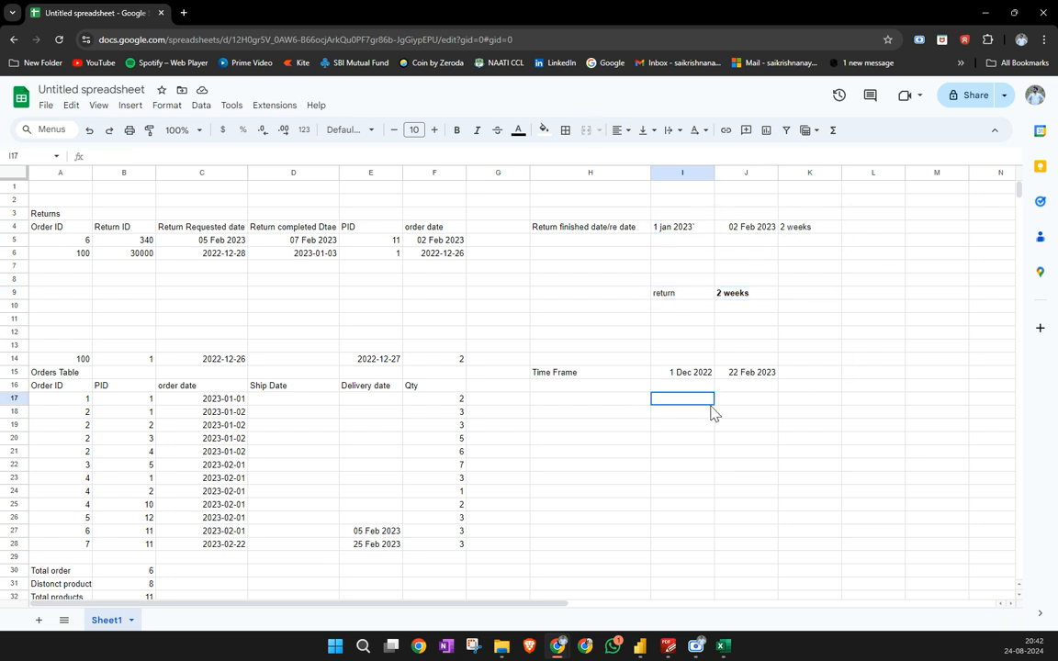
pyautogui.click(797, 429)
pyautogui.click(673, 441)
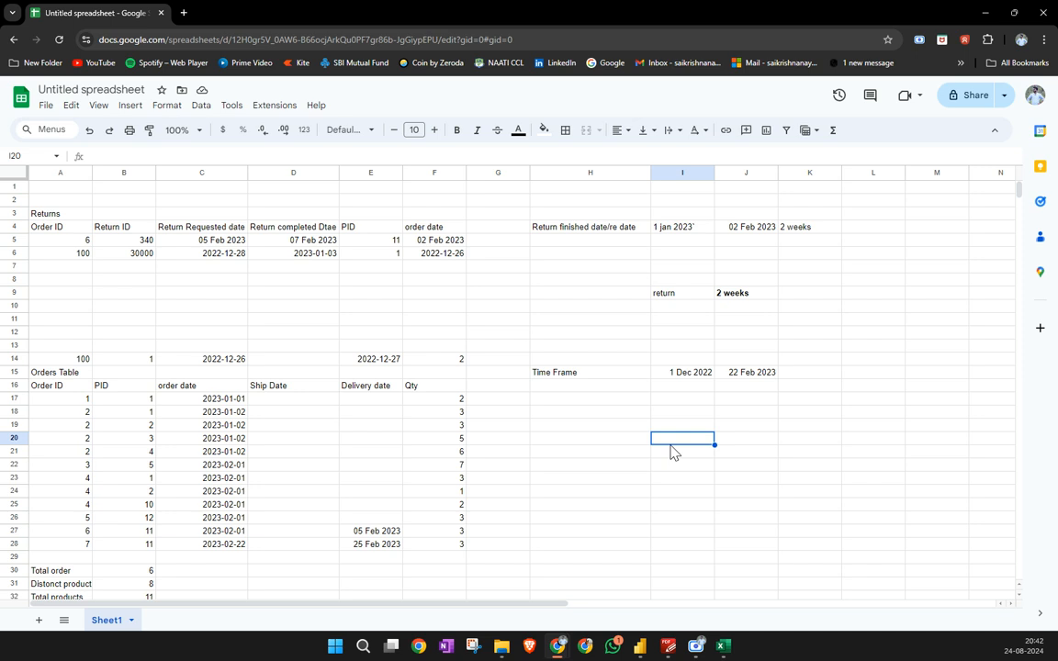
pyautogui.click(606, 449)
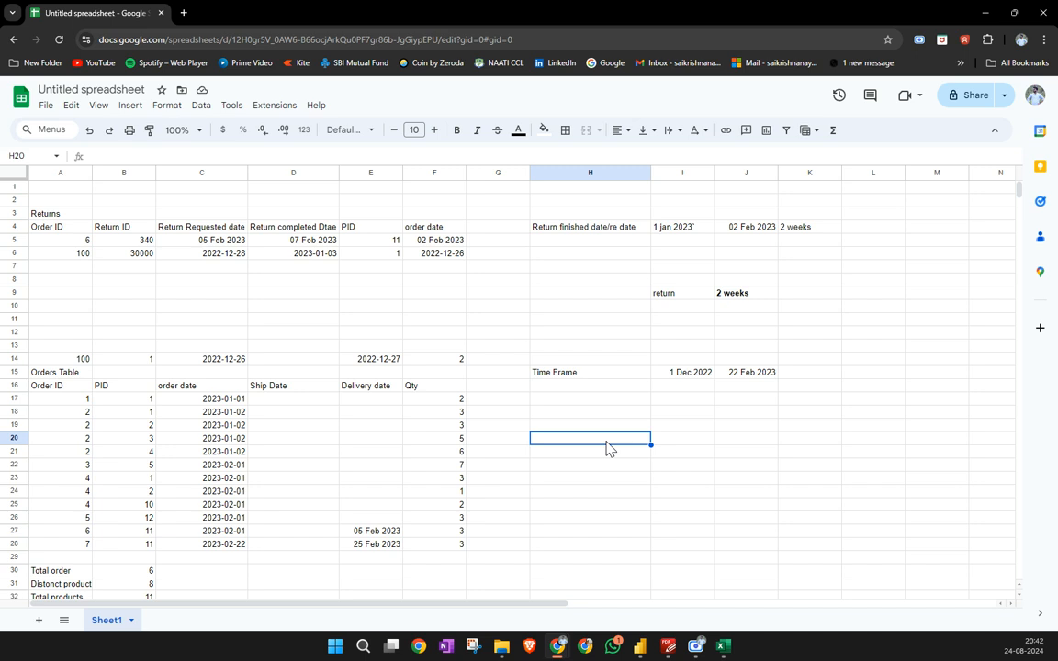
pyautogui.click(576, 452)
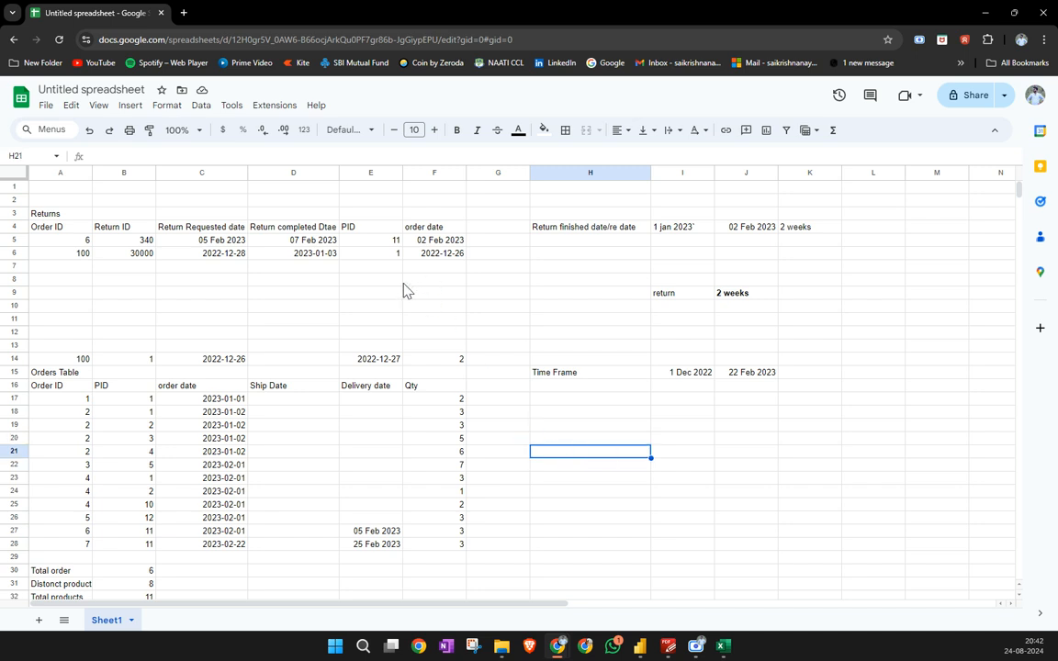
# Open the PBI_Classes presentation in a new browser tab and go to the Findings slide, number 172
pyautogui.click(184, 14)
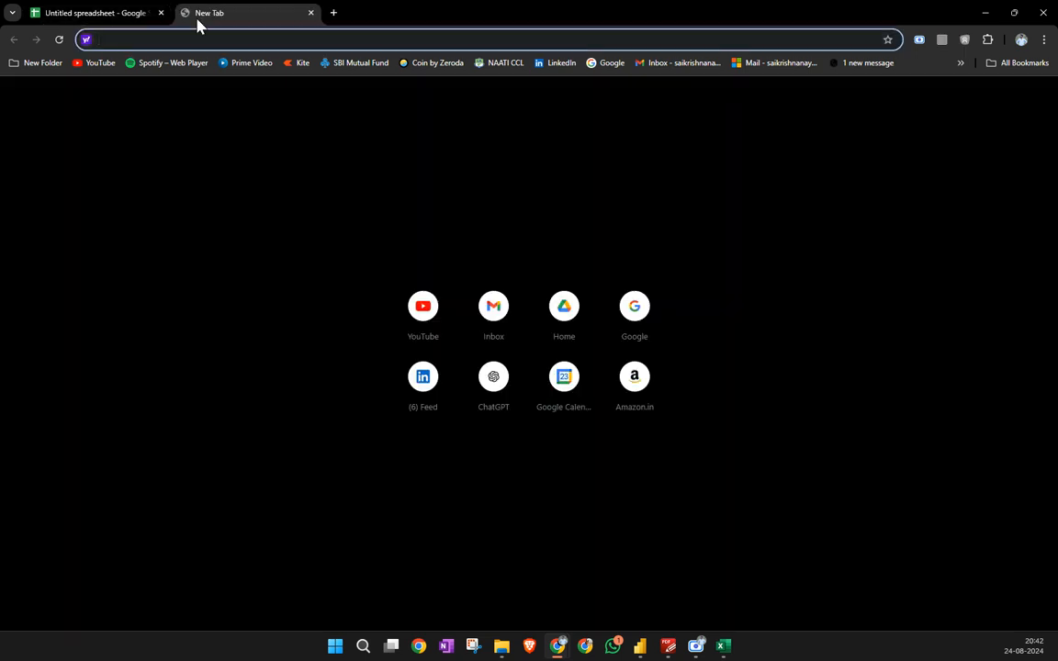
pyautogui.write('calss')
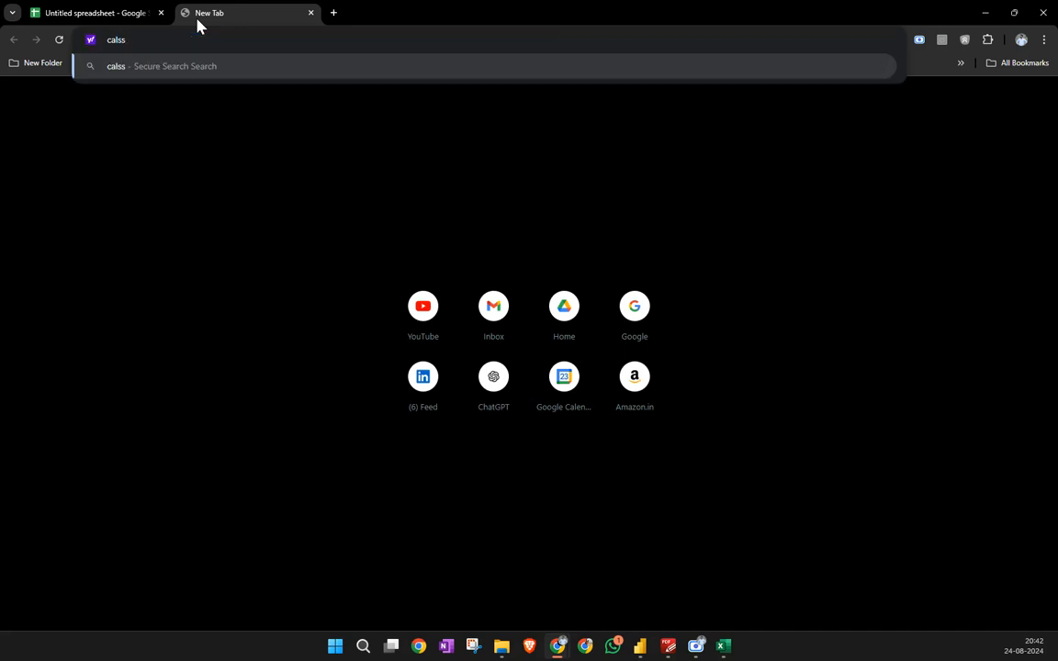
pyautogui.press('BackSpace')
pyautogui.press('BackSpace')
pyautogui.press('BackSpace')
pyautogui.press('BackSpace')
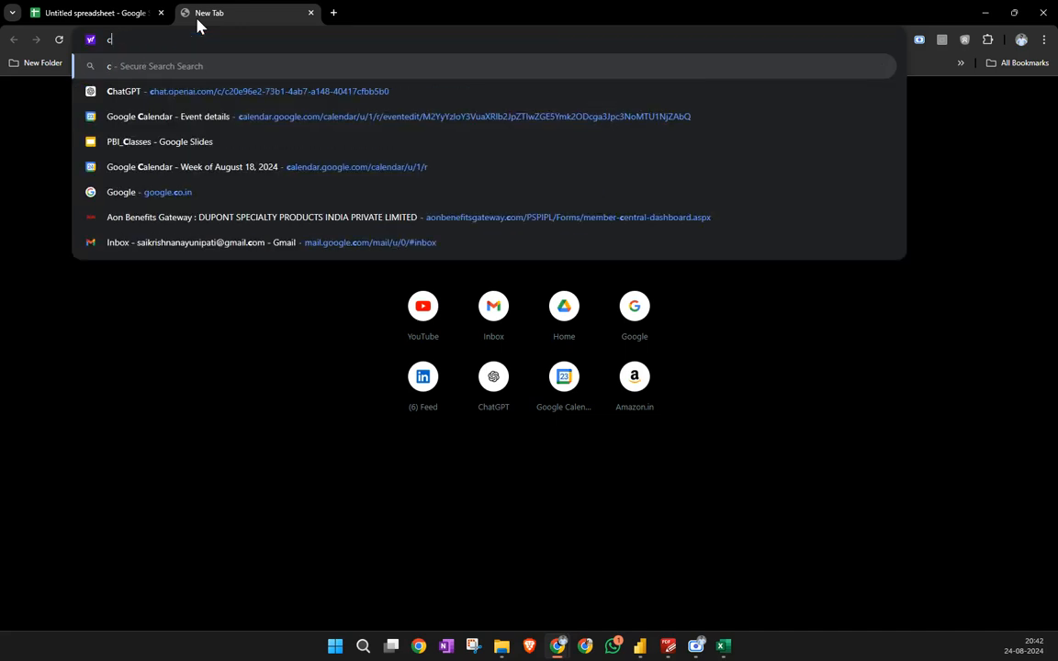
pyautogui.click(185, 147)
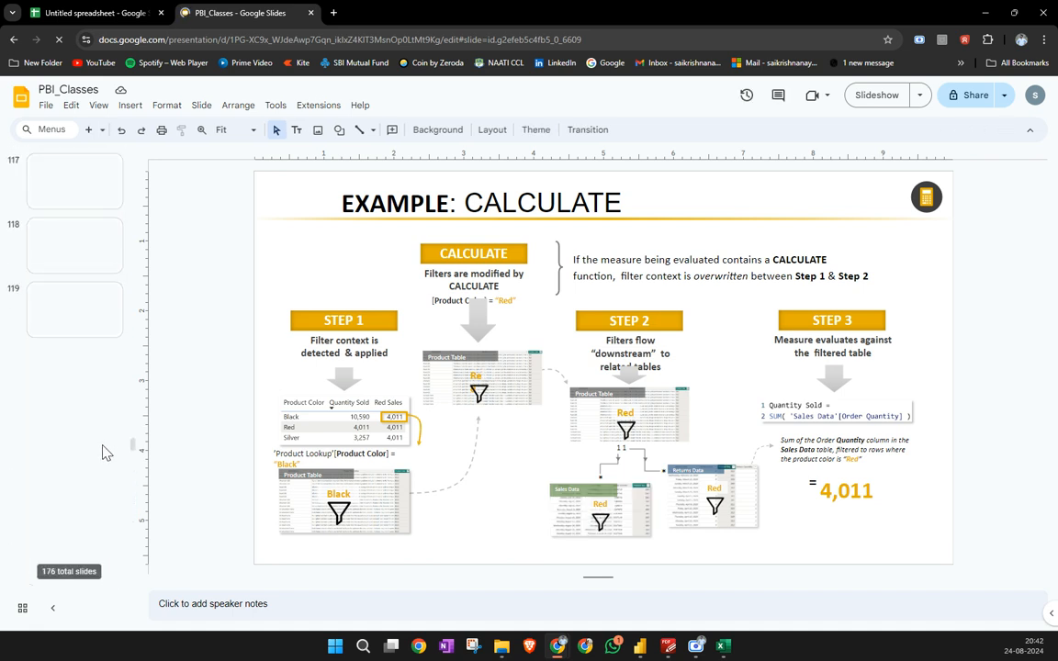
pyautogui.scroll(-20, 102, 452)
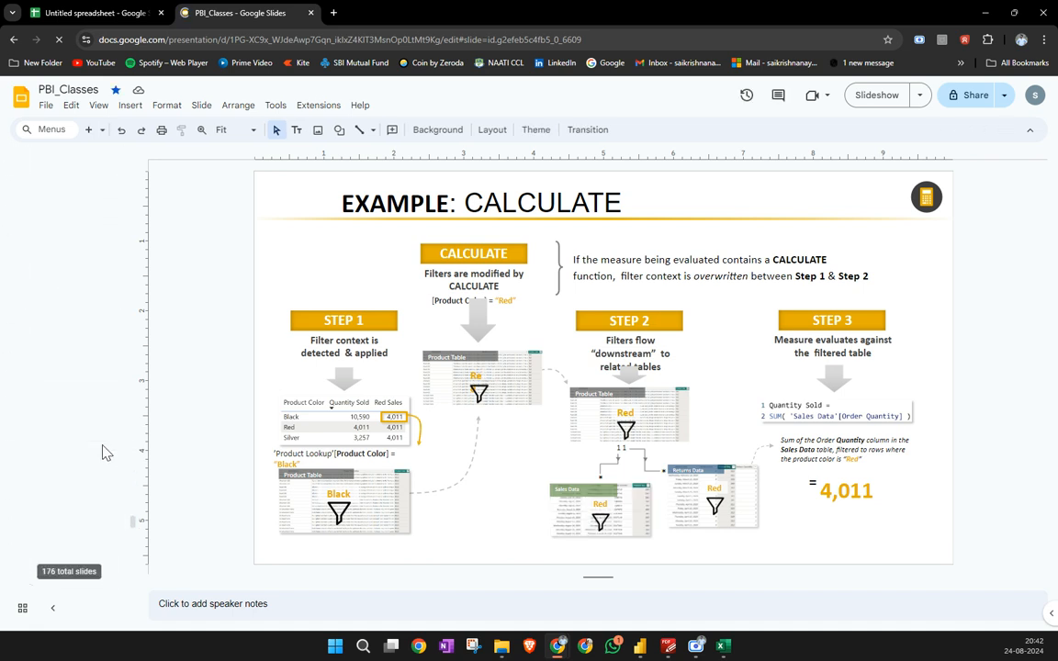
pyautogui.scroll(-10, 103, 452)
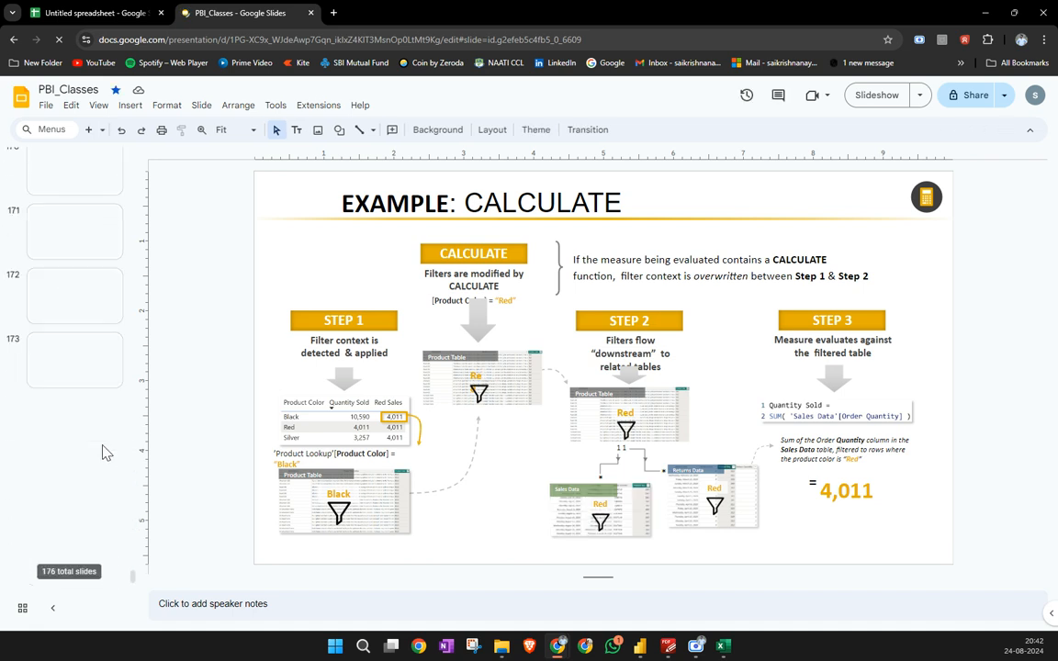
pyautogui.click(76, 292)
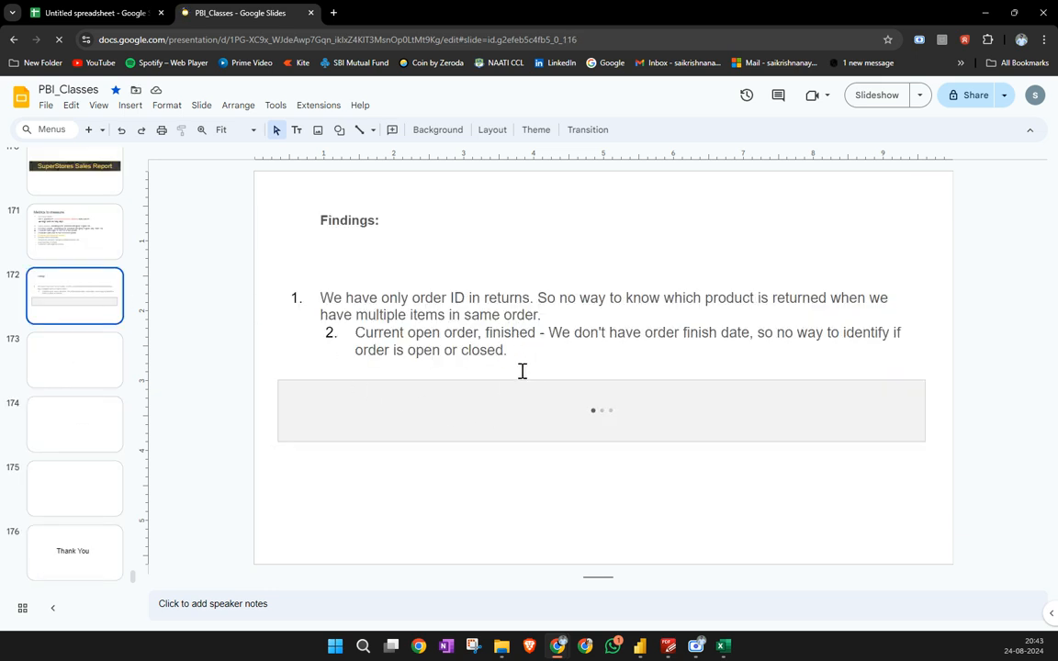
# Examine the numbered findings and the Orders table screenshot on the Findings slide
pyautogui.click(515, 360)
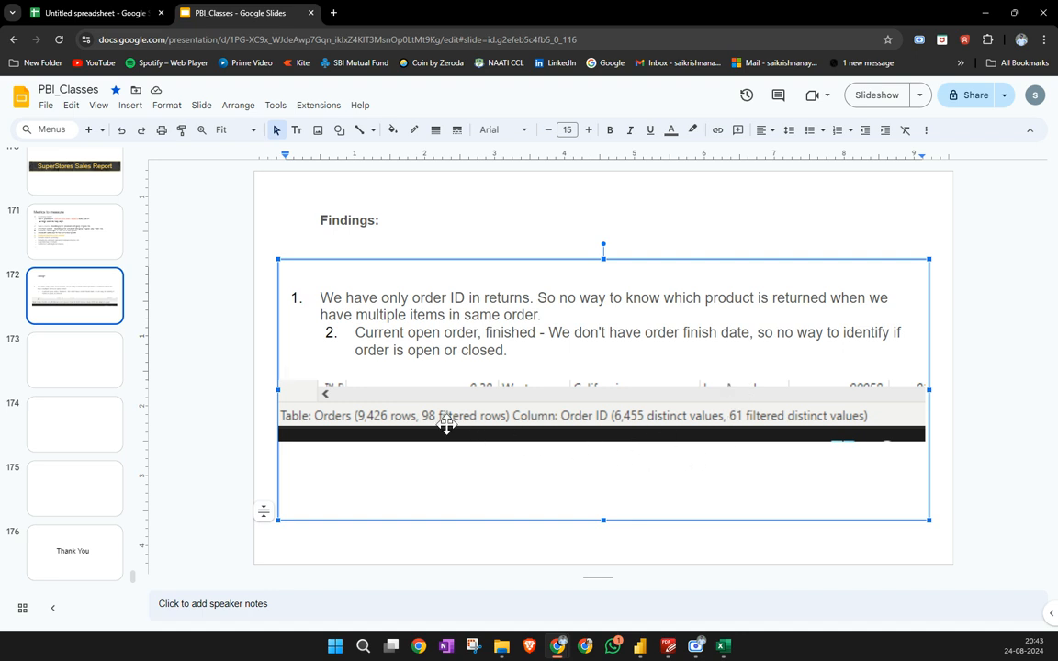
pyautogui.click(409, 413)
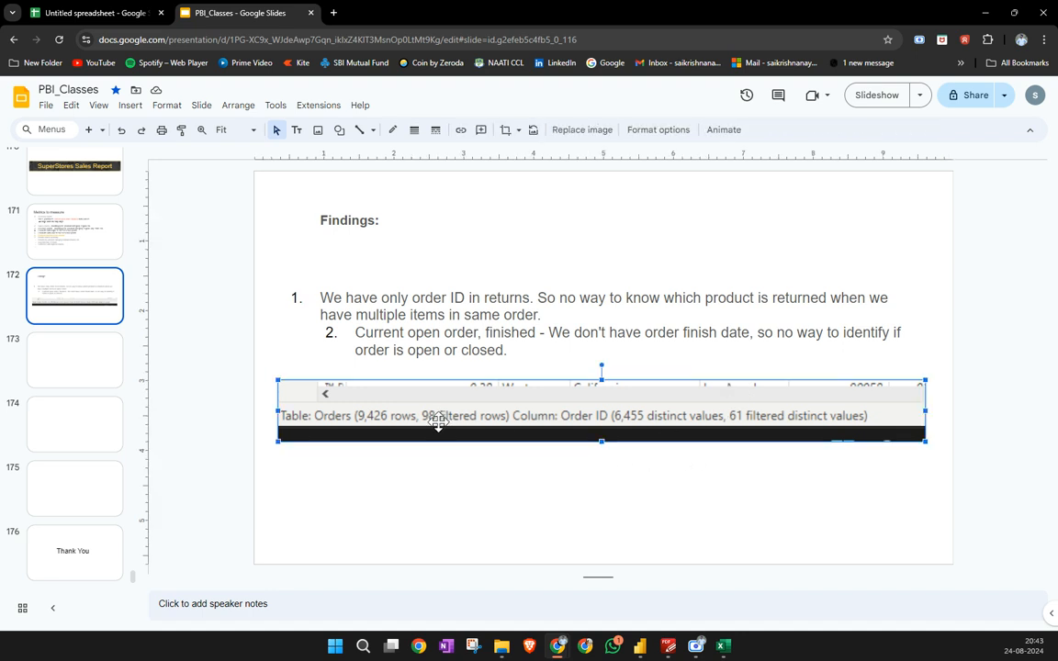
pyautogui.click(470, 473)
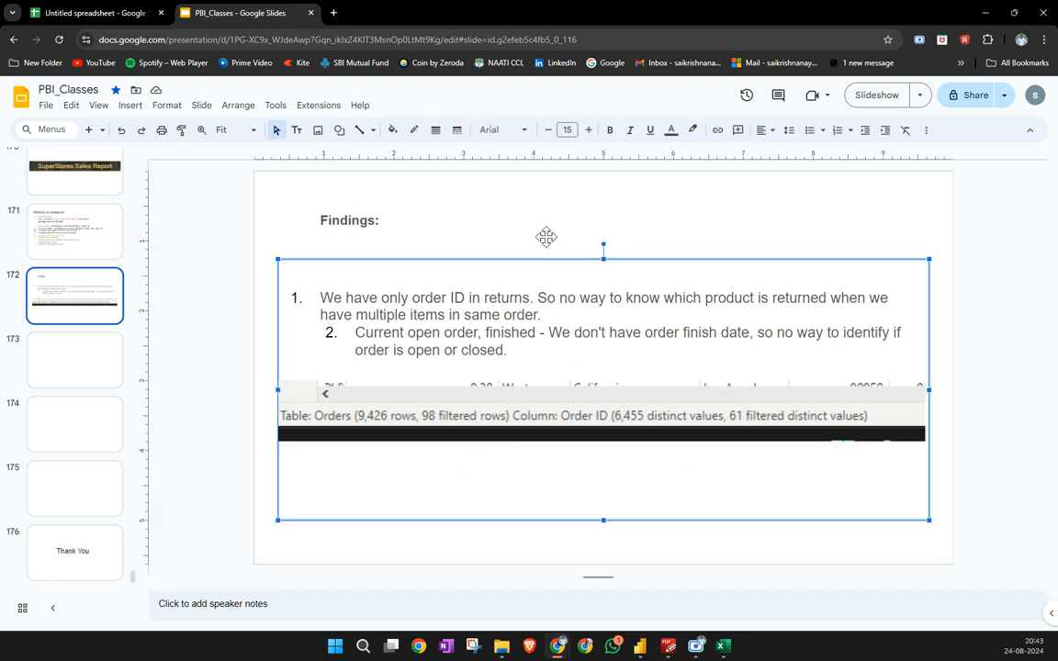
# Switch to the spreadsheet and compare the Returns time frame in row 4 with the Orders time frame in row 15
pyautogui.moveTo(668, 646)
pyautogui.click(132, 16)
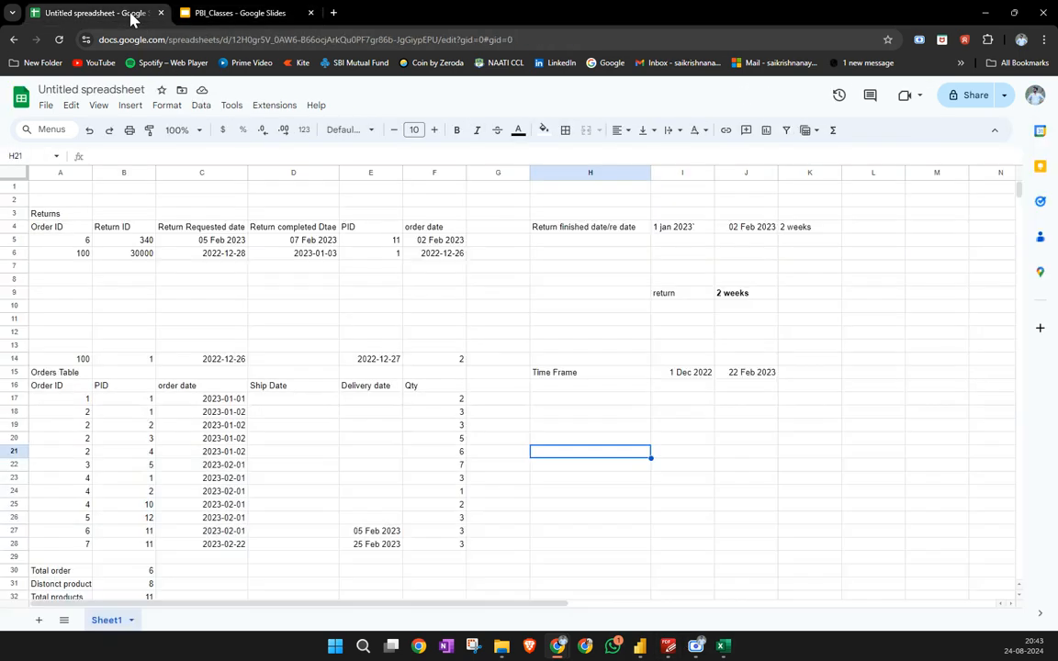
pyautogui.click(685, 230)
pyautogui.click(683, 375)
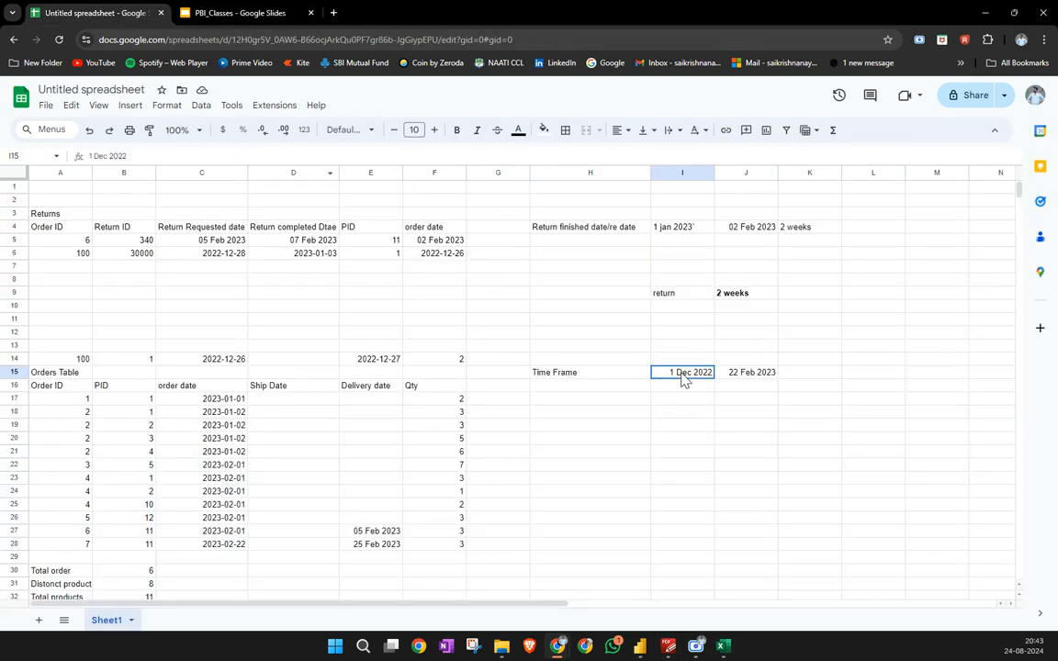
pyautogui.click(753, 377)
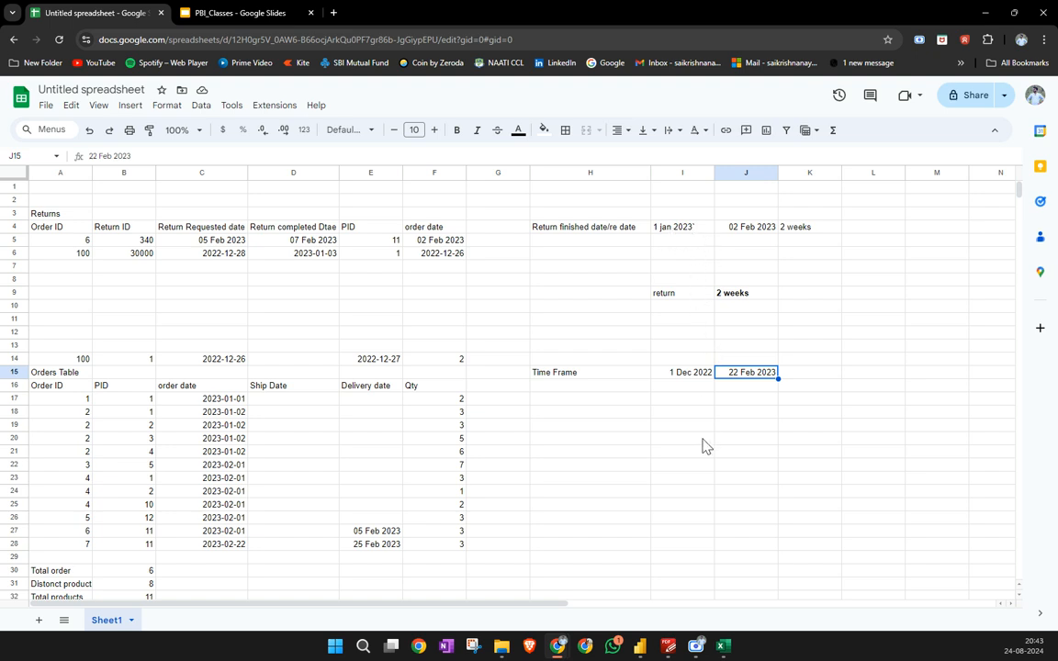
pyautogui.click(695, 226)
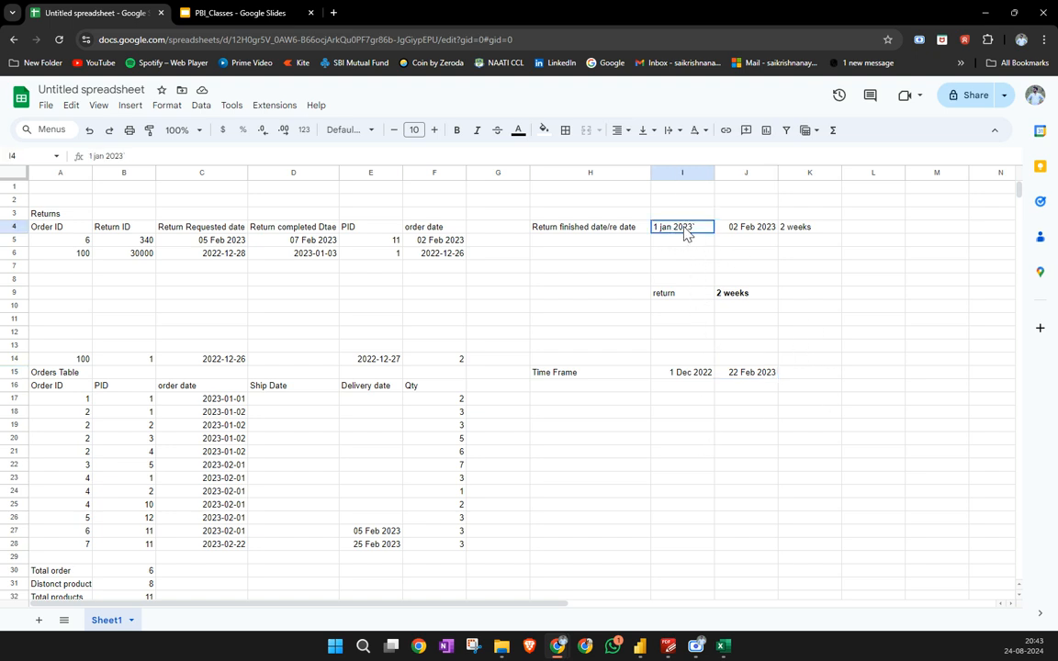
# Set the start of the Orders time frame in row 15 to 1 Jan 2022
pyautogui.click(685, 377)
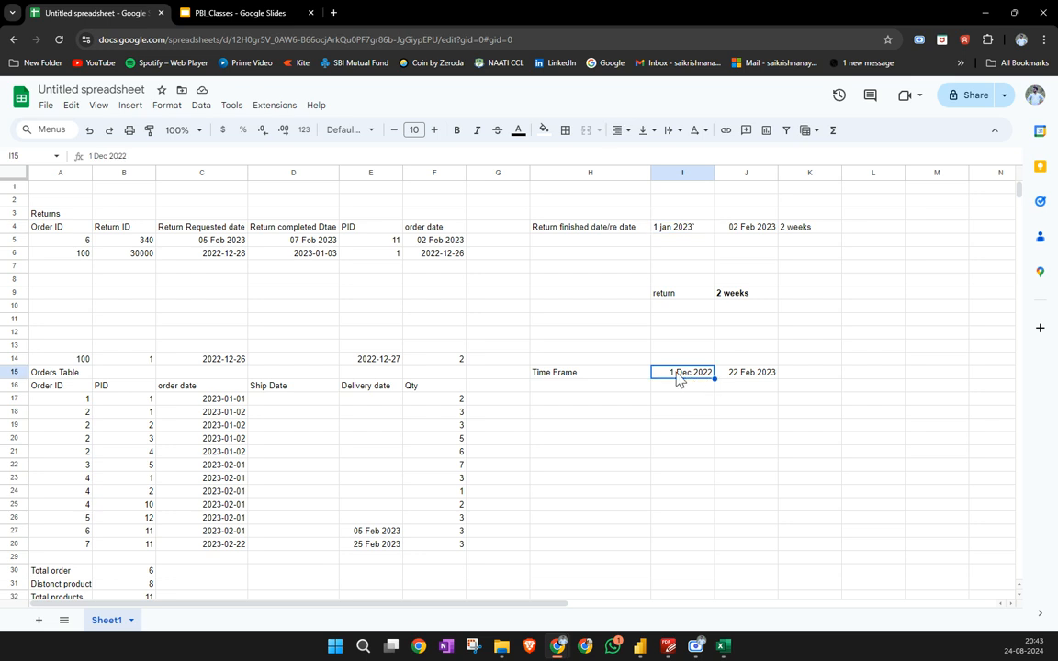
pyautogui.doubleClick(687, 373)
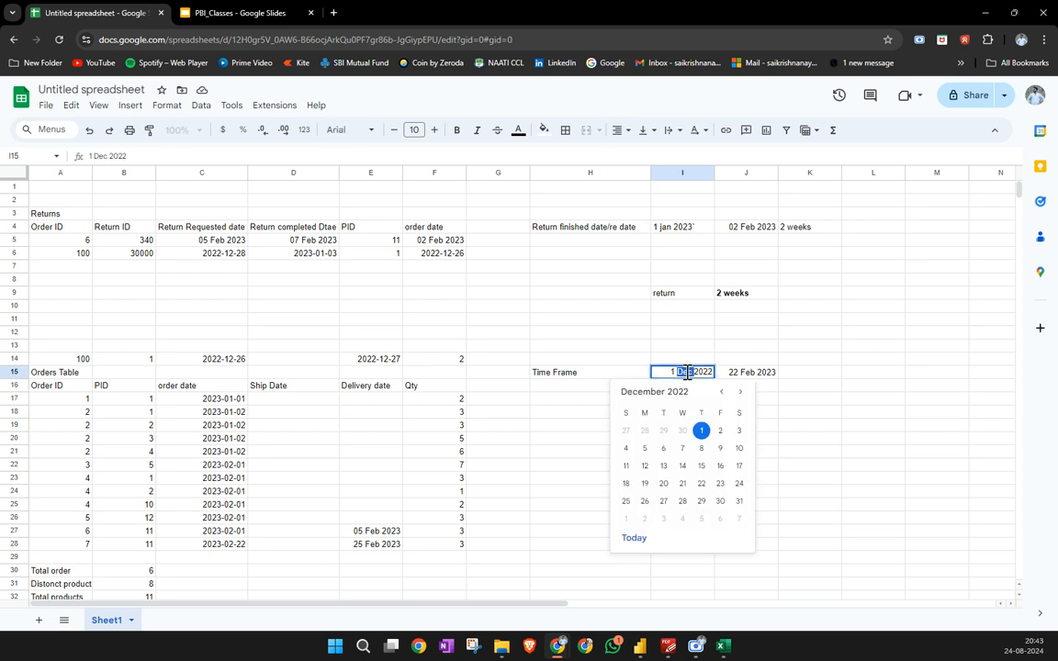
pyautogui.press('BackSpace')
pyautogui.click(761, 372)
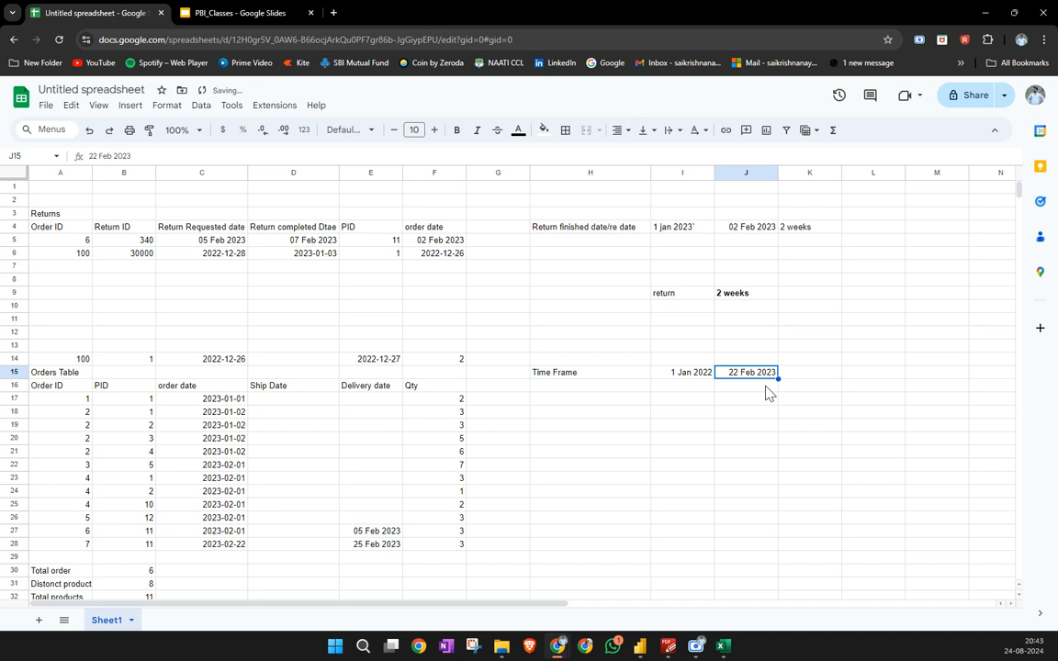
# Set the start of the Returns time frame in row 4 to 1 jan 2021 and check it against the Orders time frame
pyautogui.doubleClick(687, 230)
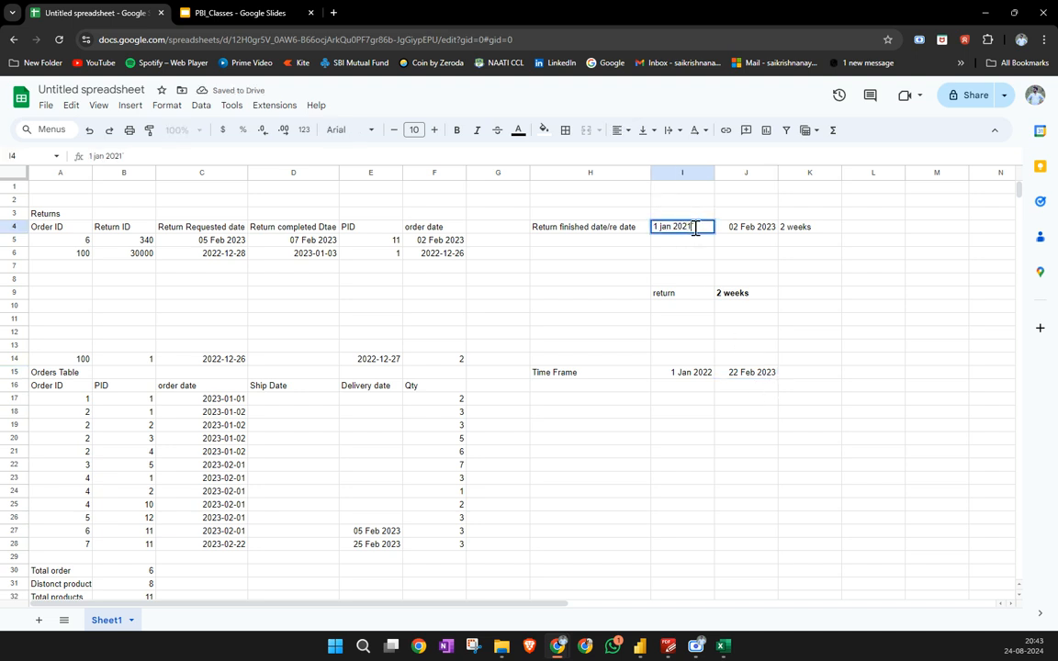
pyautogui.click(768, 230)
pyautogui.click(680, 229)
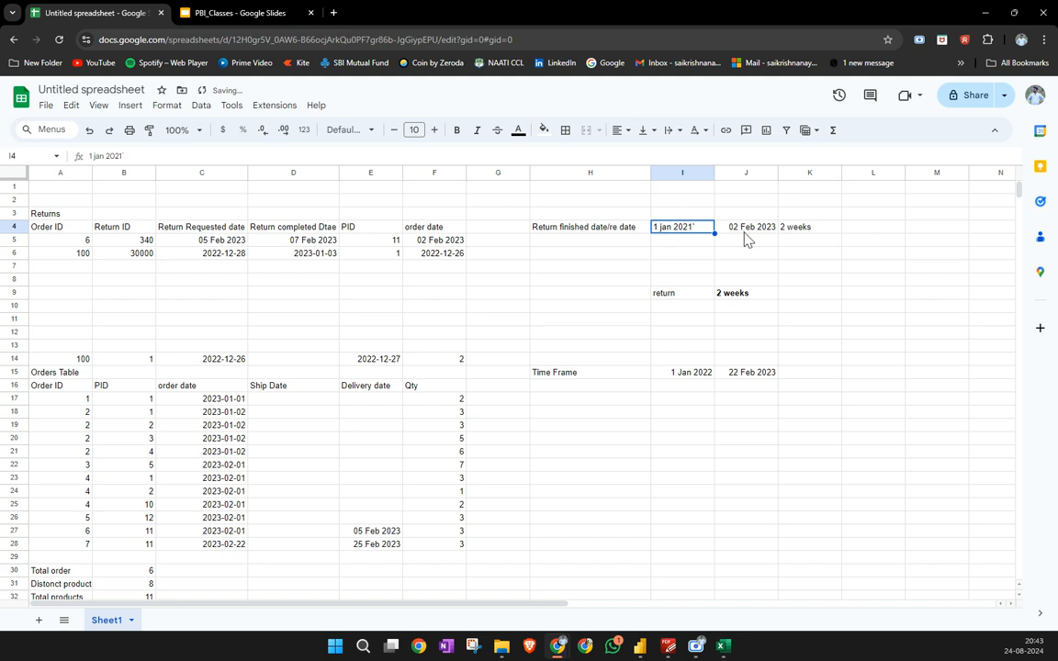
pyautogui.click(685, 368)
pyautogui.click(748, 379)
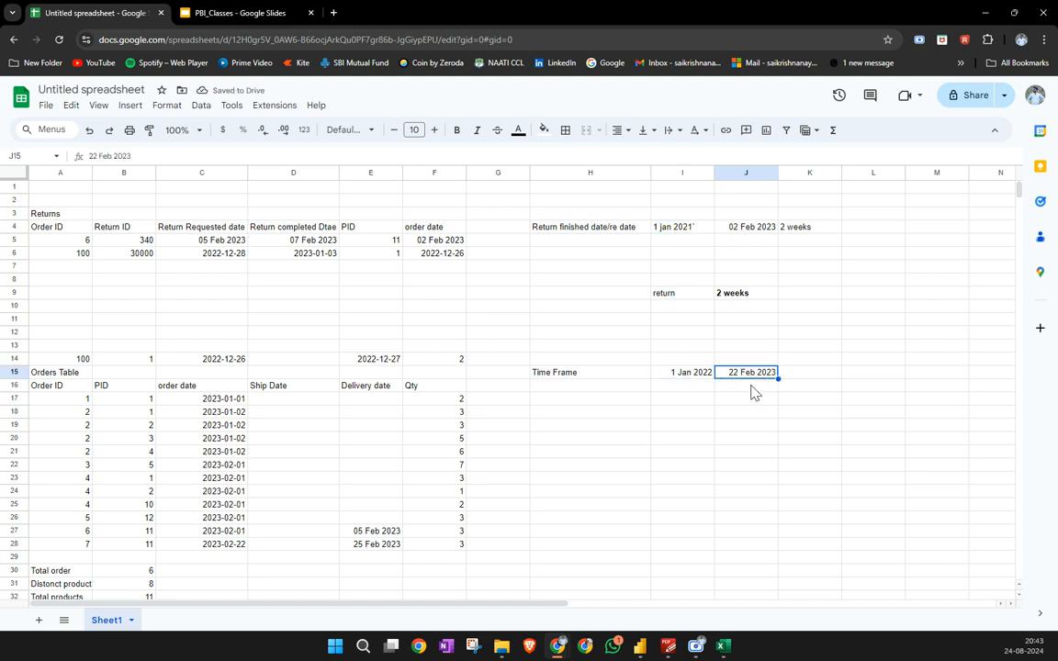
# Switch to the PBI_Classes presentation and examine the Orders table screenshot and the second finding on the Findings slide
pyautogui.click(240, 15)
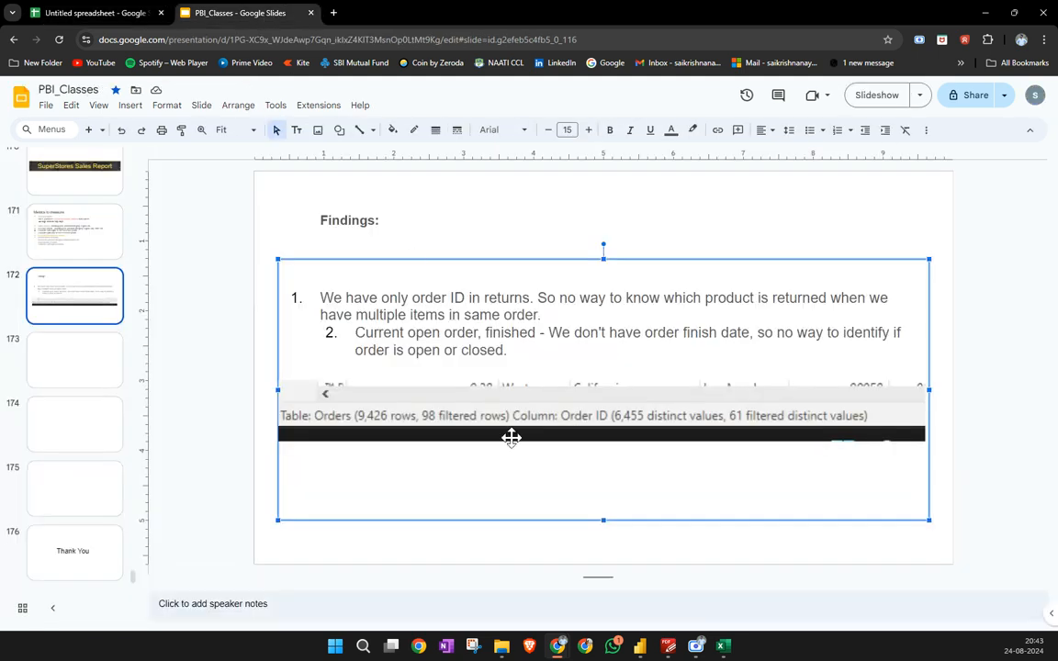
pyautogui.click(589, 418)
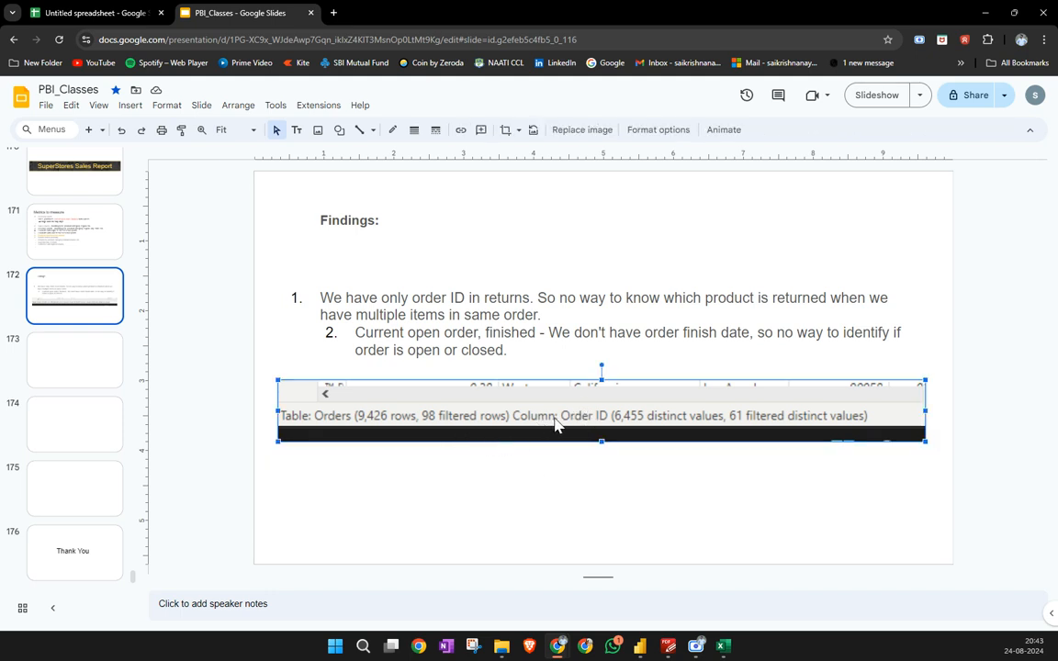
pyautogui.click(438, 459)
pyautogui.click(441, 424)
pyautogui.click(640, 336)
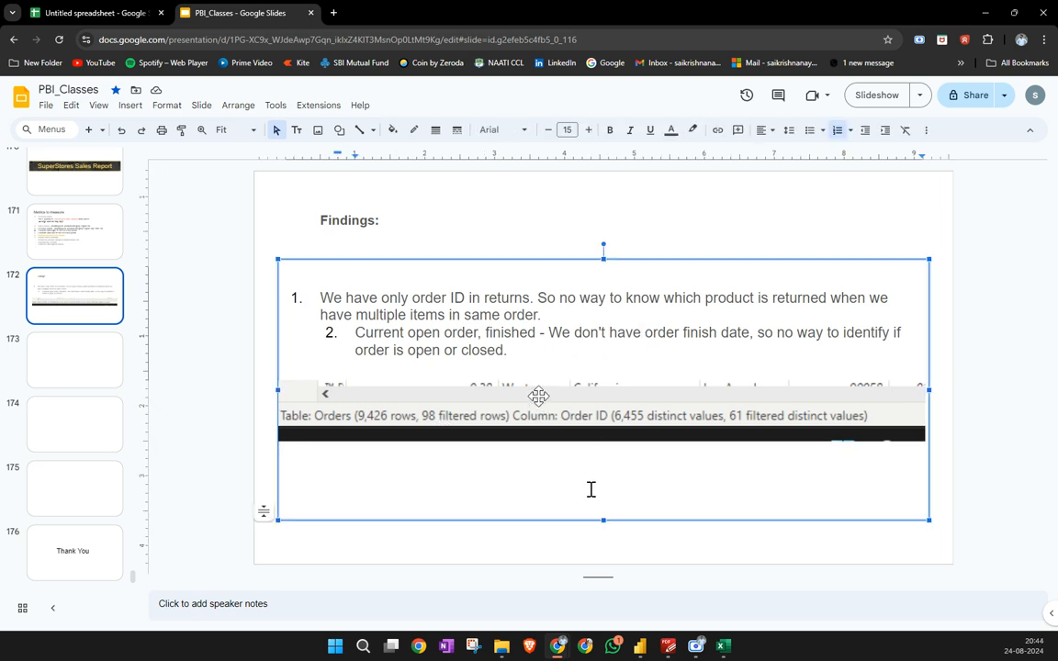
pyautogui.click(621, 436)
pyautogui.click(642, 480)
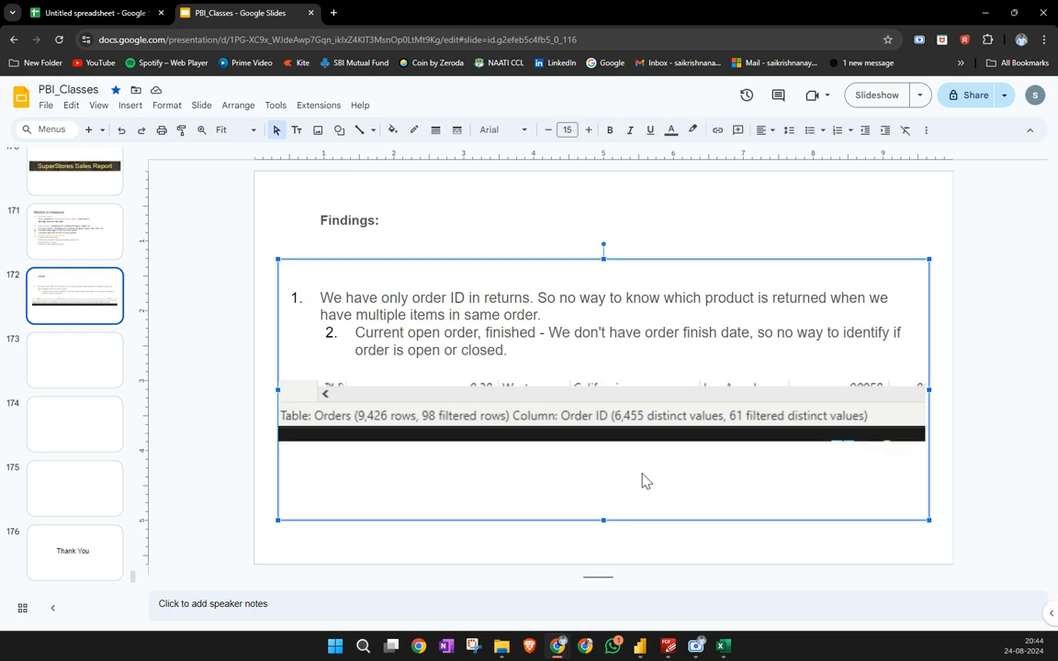
pyautogui.click(951, 464)
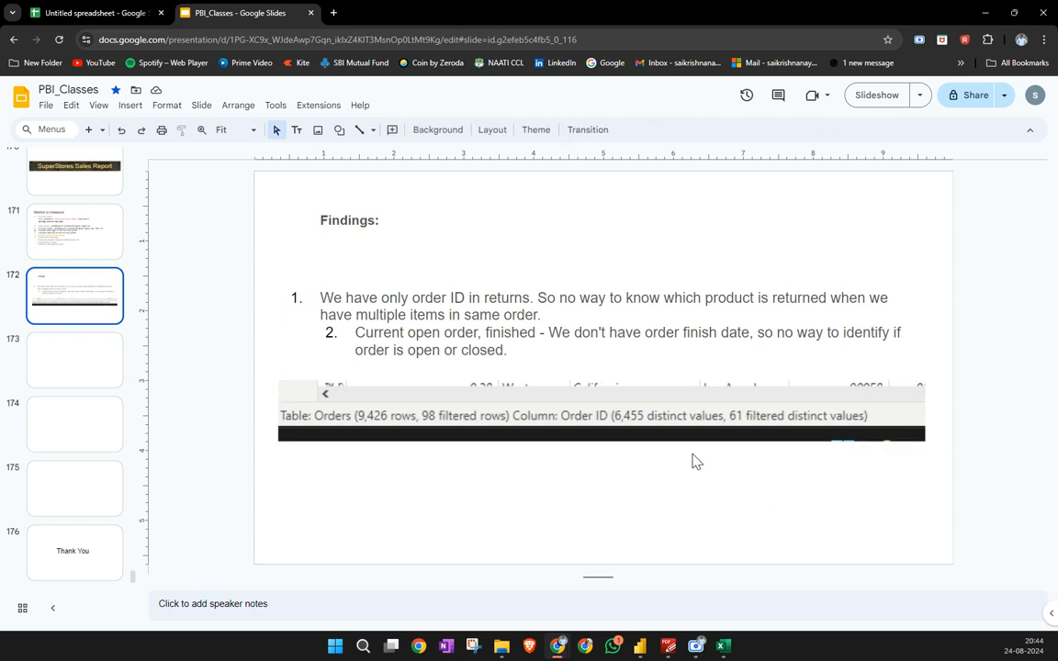
# Switch back to the spreadsheet and re-enter 6 as the order ID in the first row of the Returns table
pyautogui.click(137, 15)
pyautogui.click(79, 243)
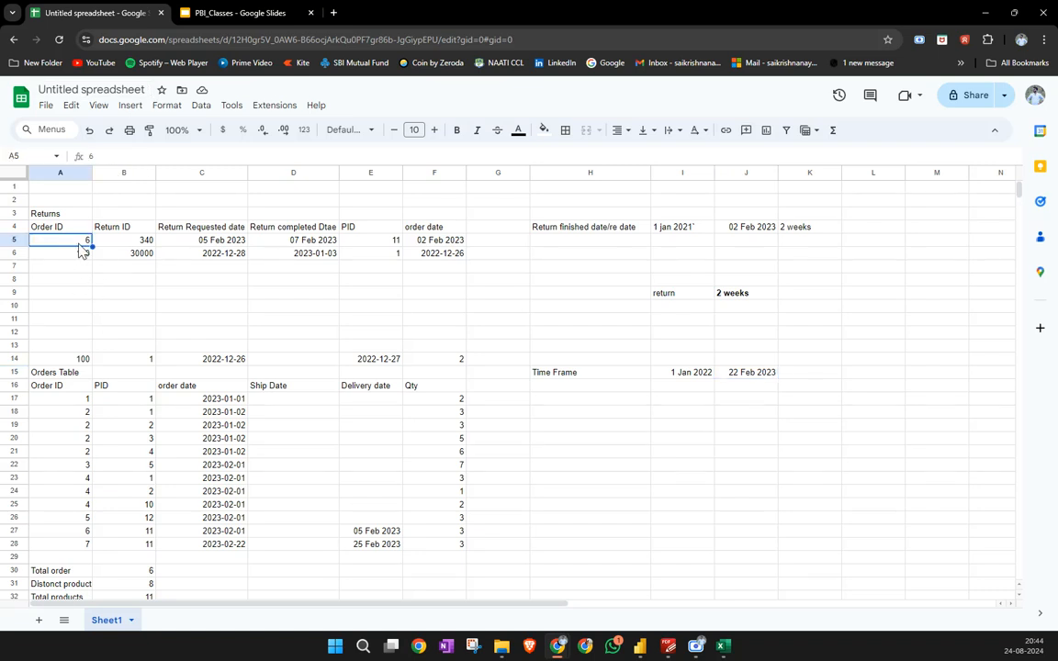
pyautogui.click(115, 157)
pyautogui.press('BackSpace')
pyautogui.click(118, 278)
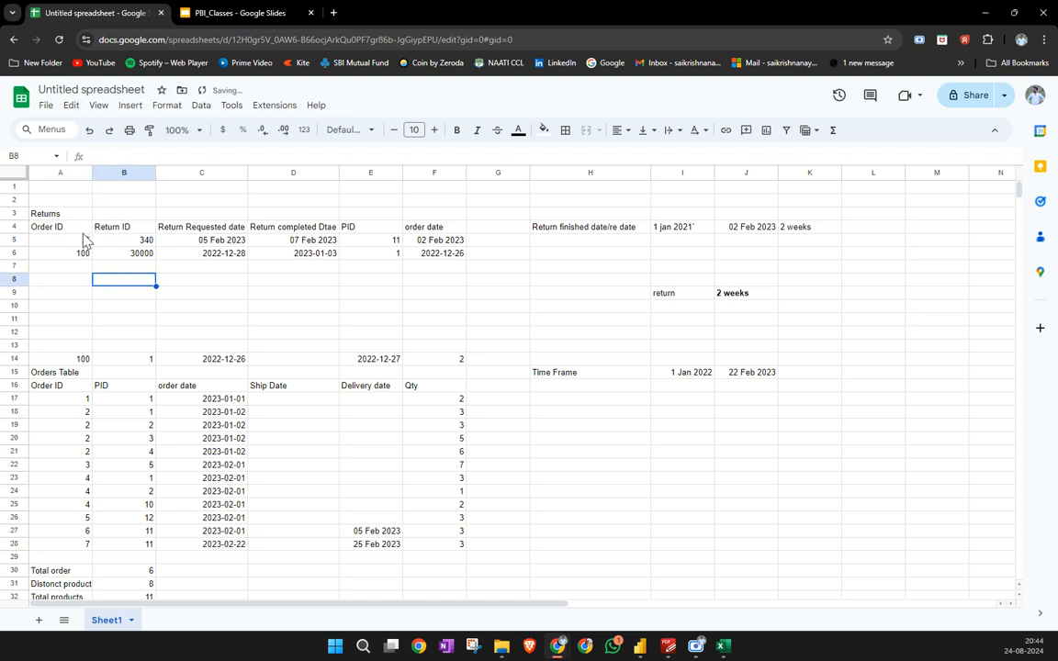
# Examine the order IDs in the Returns table and the empty rows below them
pyautogui.click(83, 230)
pyautogui.click(84, 242)
pyautogui.click(83, 251)
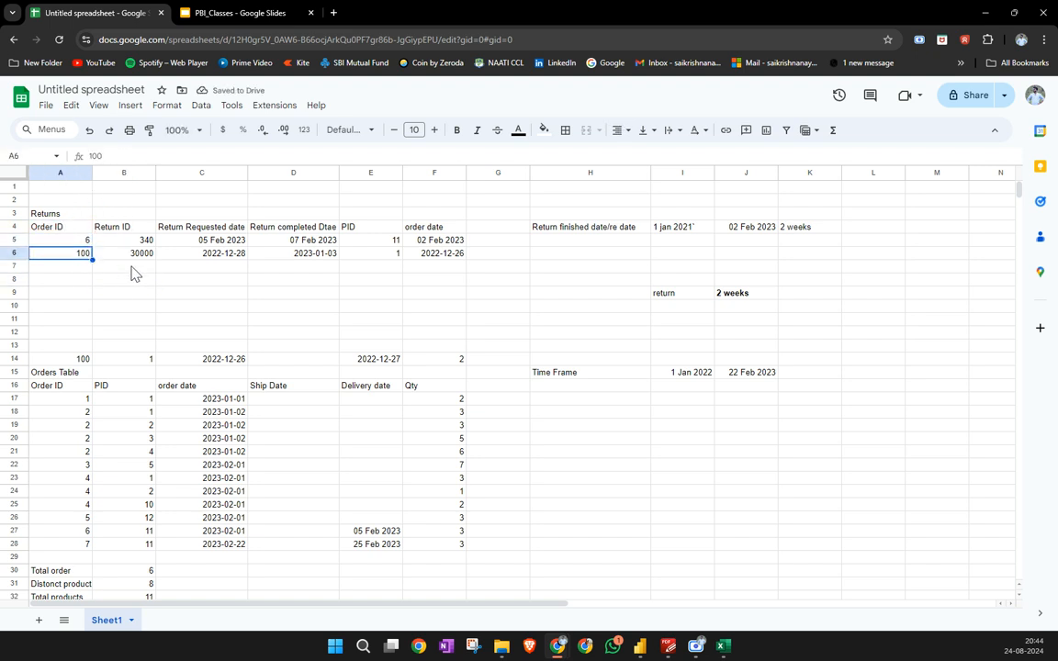
pyautogui.click(133, 266)
pyautogui.click(142, 305)
pyautogui.click(276, 306)
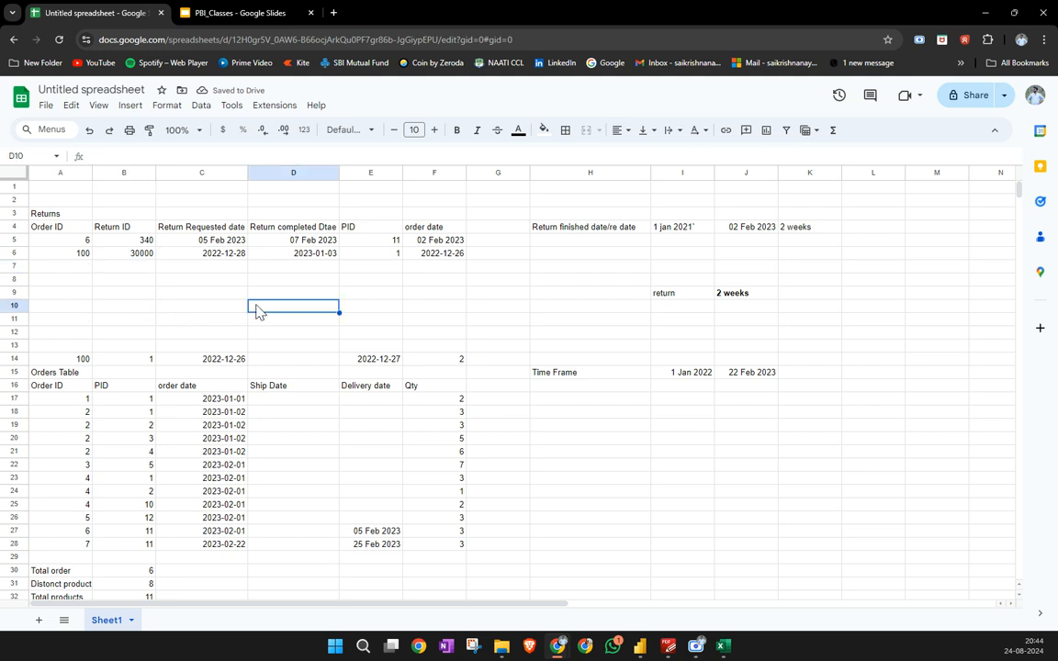
pyautogui.click(370, 293)
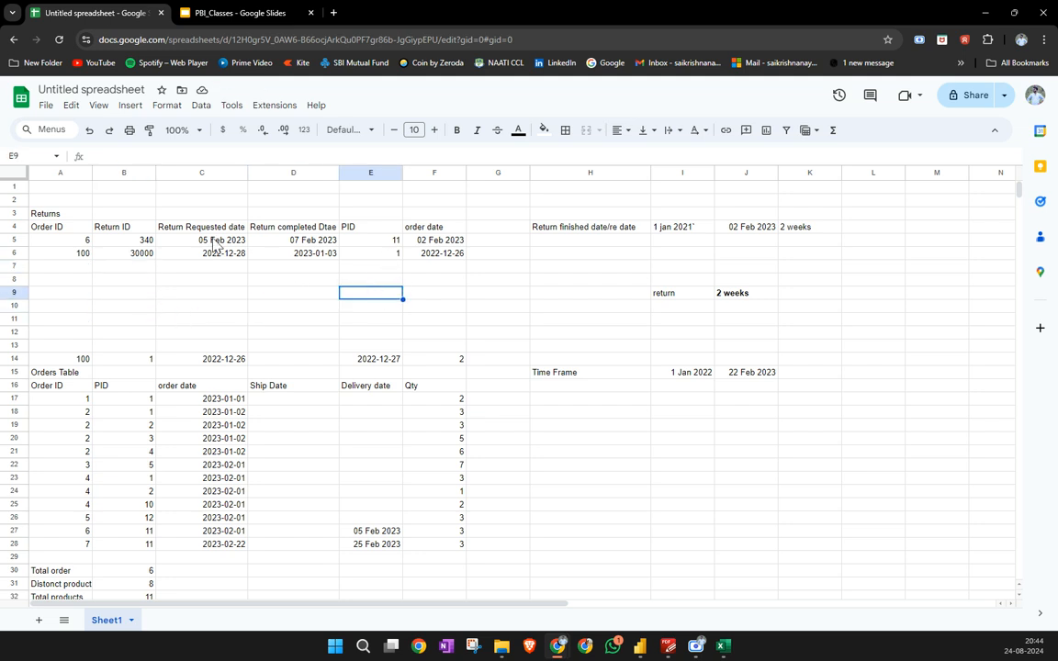
# Examine the return finished date label and the start and end dates of the Returns time frame
pyautogui.moveTo(602, 231); pyautogui.dragTo(737, 229)
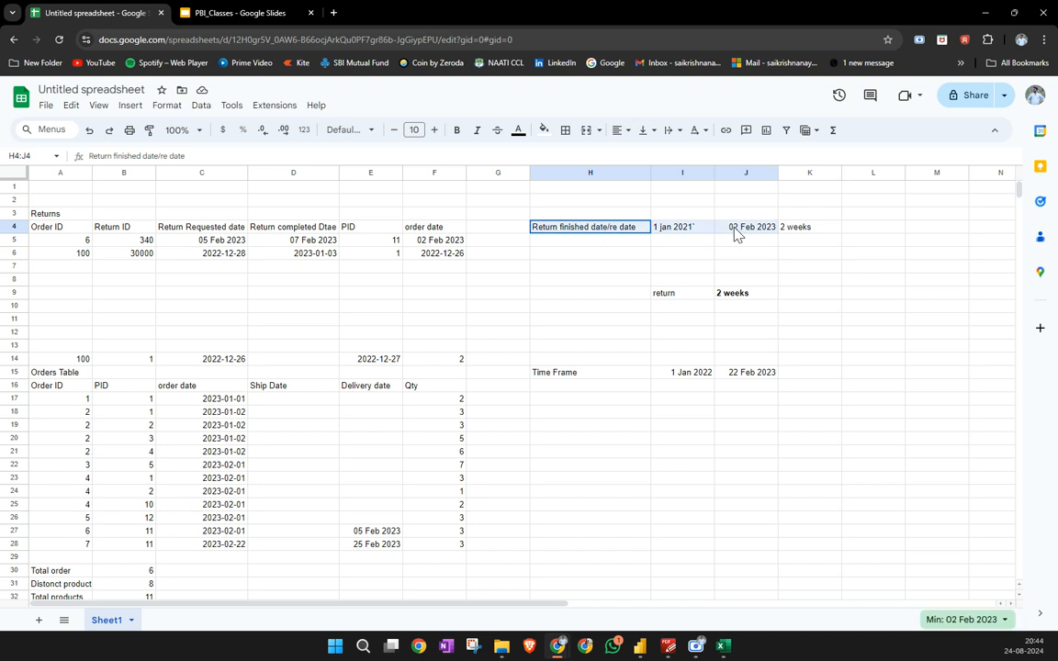
pyautogui.click(629, 257)
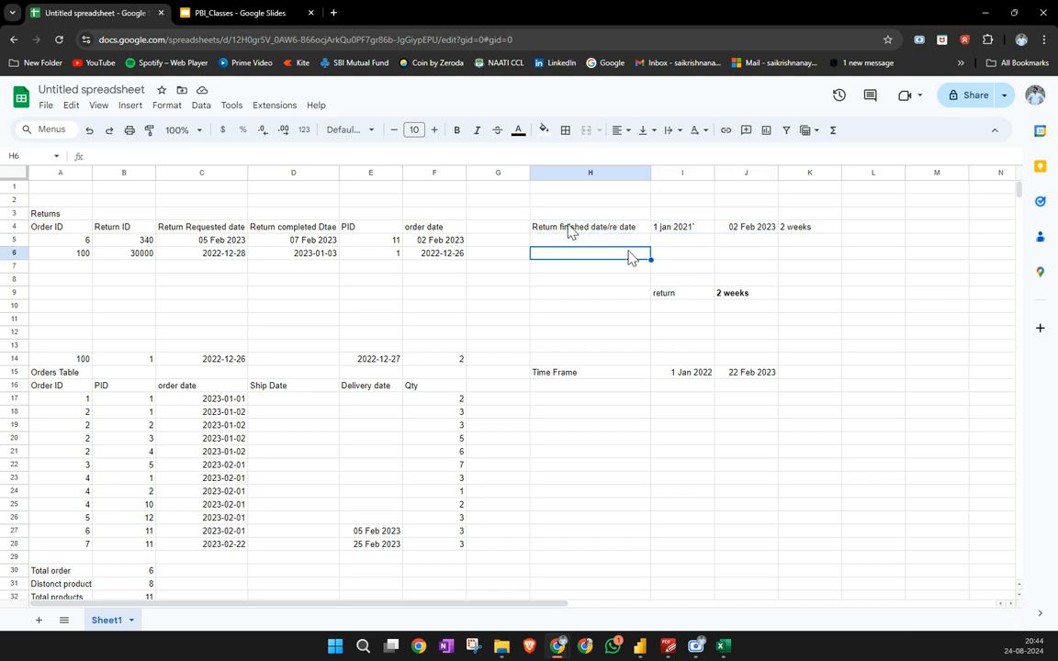
pyautogui.click(690, 231)
pyautogui.click(762, 230)
pyautogui.press('Down')
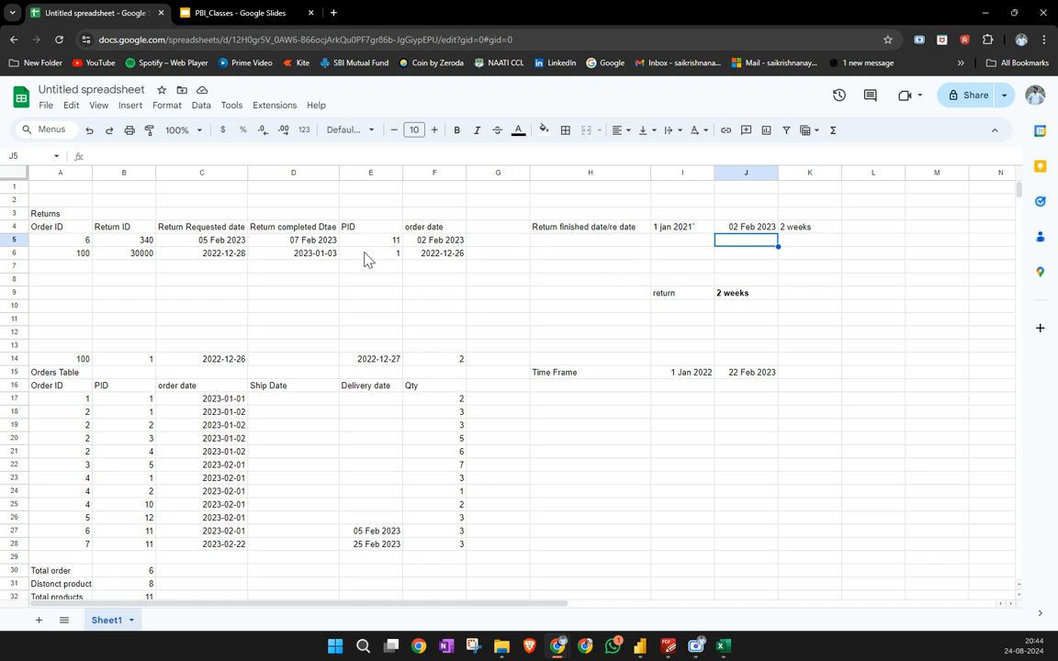
# Switch to the PBI_Classes presentation and compare the Metrics to measure slide, number 171, with the Findings slide
pyautogui.click(230, 13)
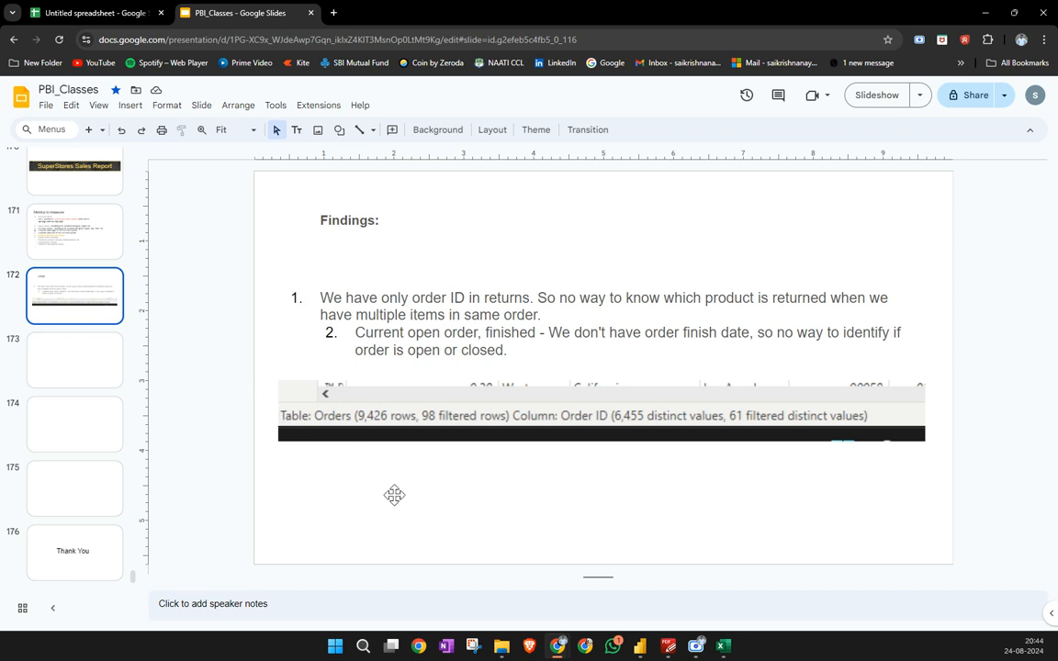
pyautogui.click(61, 213)
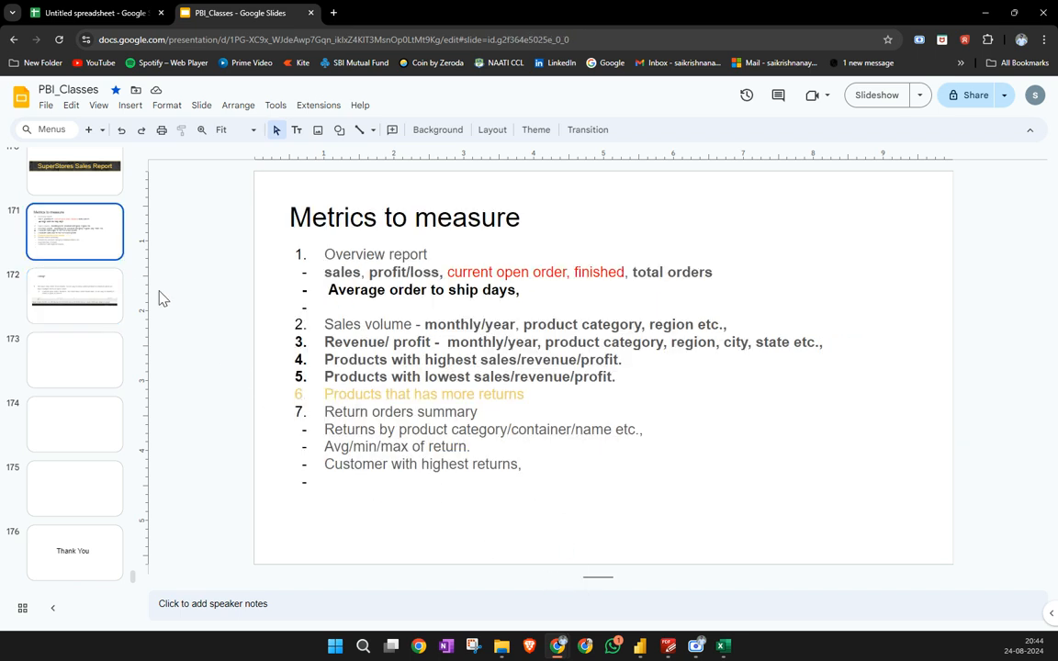
pyautogui.click(492, 414)
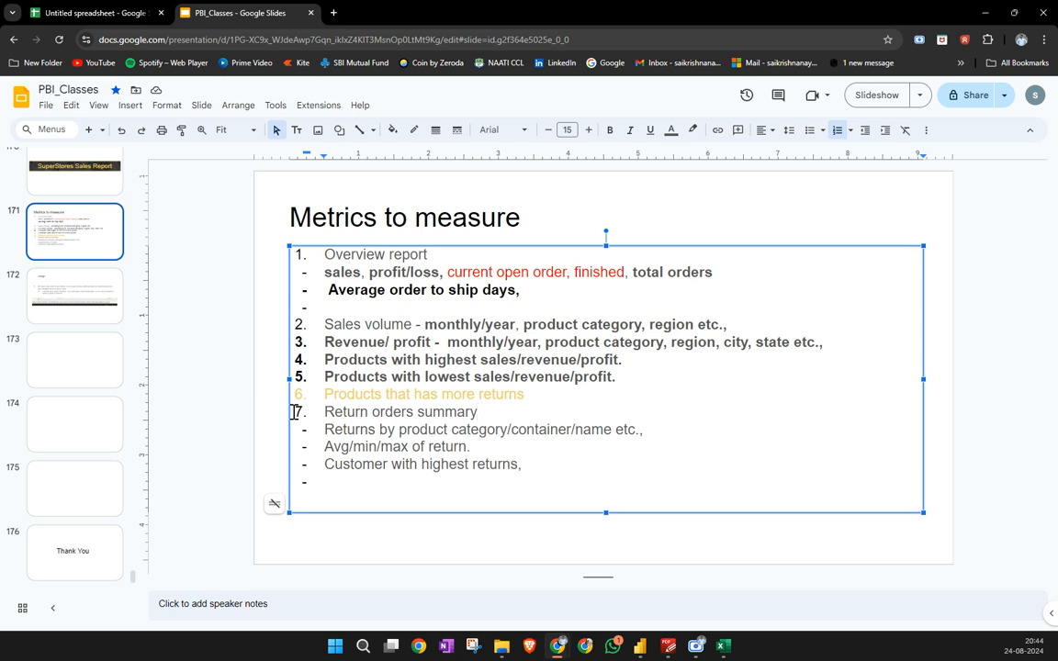
pyautogui.click(88, 276)
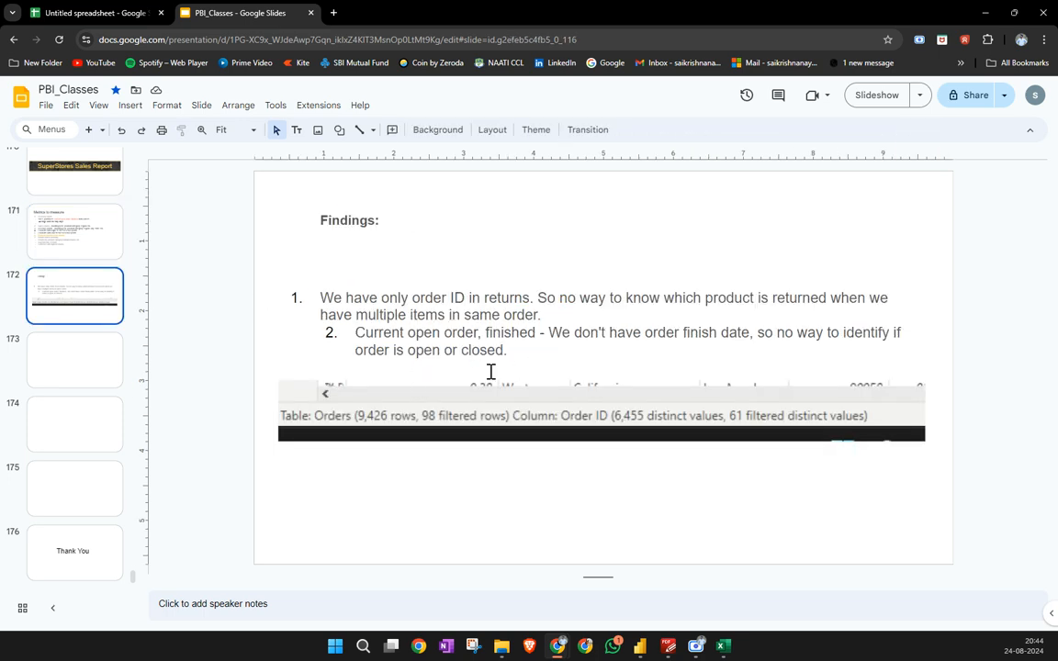
# Return to the Metrics to measure slide and examine the Return orders summary item and its returns by product category line
pyautogui.click(55, 244)
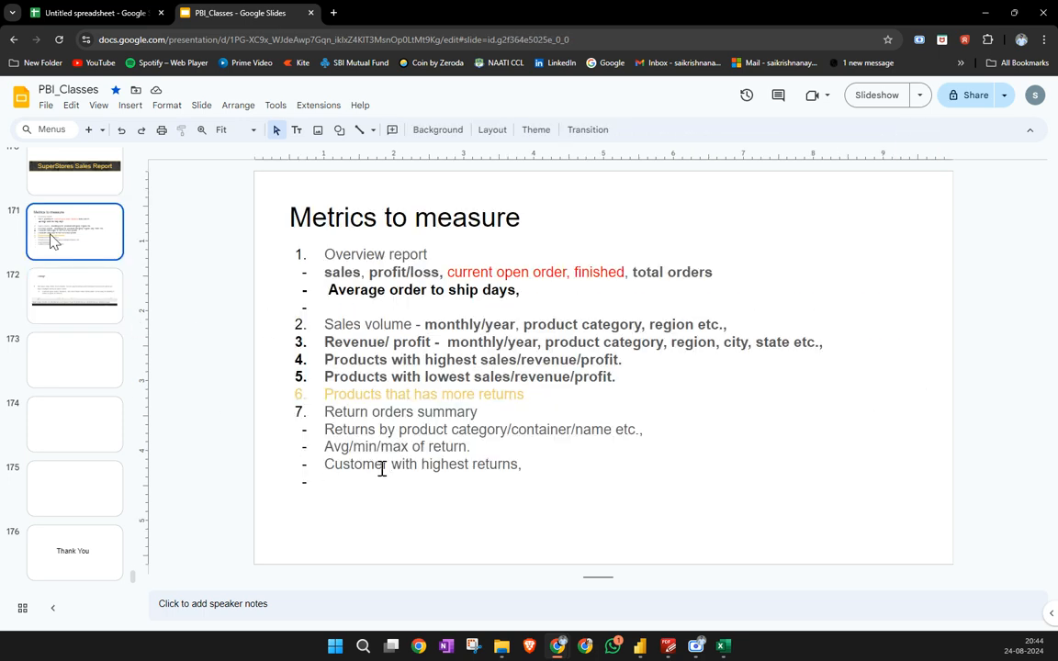
pyautogui.moveTo(479, 412); pyautogui.dragTo(297, 411)
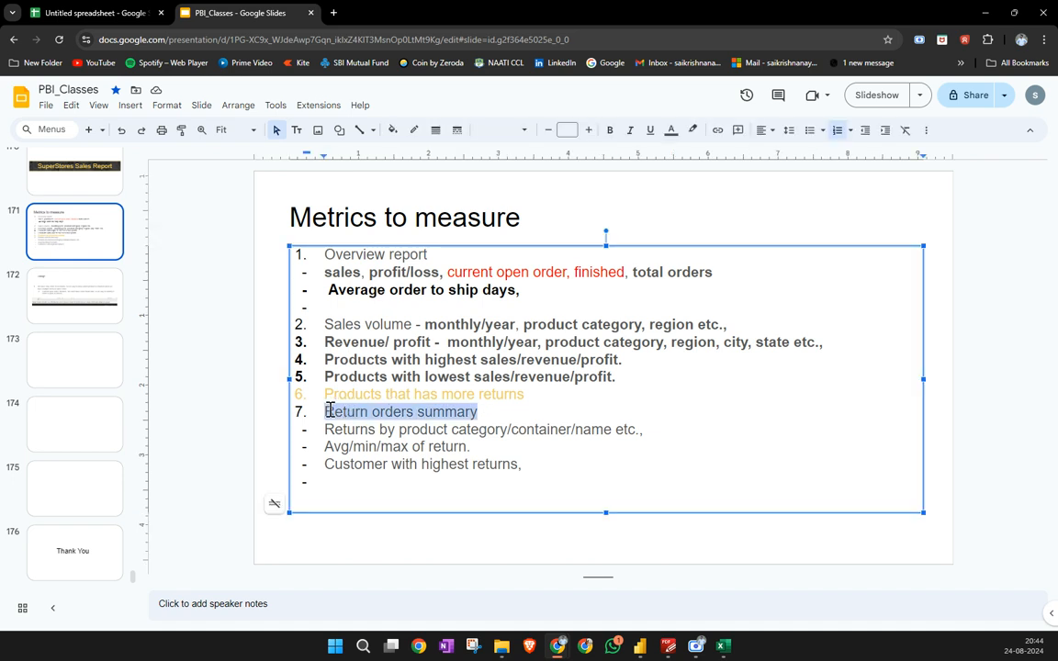
pyautogui.click(477, 451)
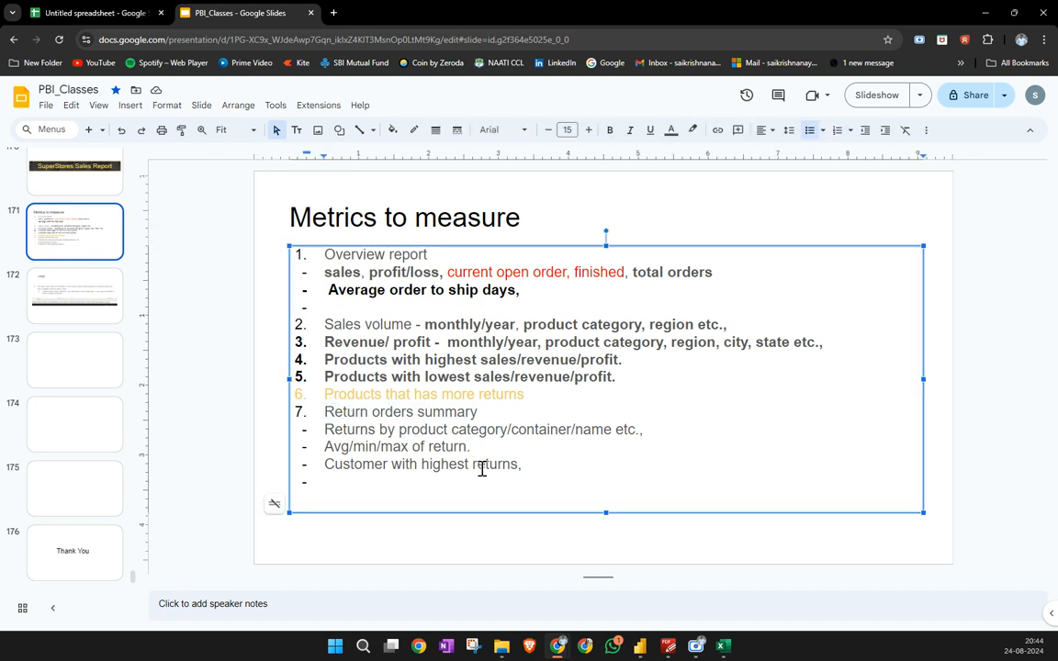
pyautogui.moveTo(326, 428); pyautogui.dragTo(630, 425)
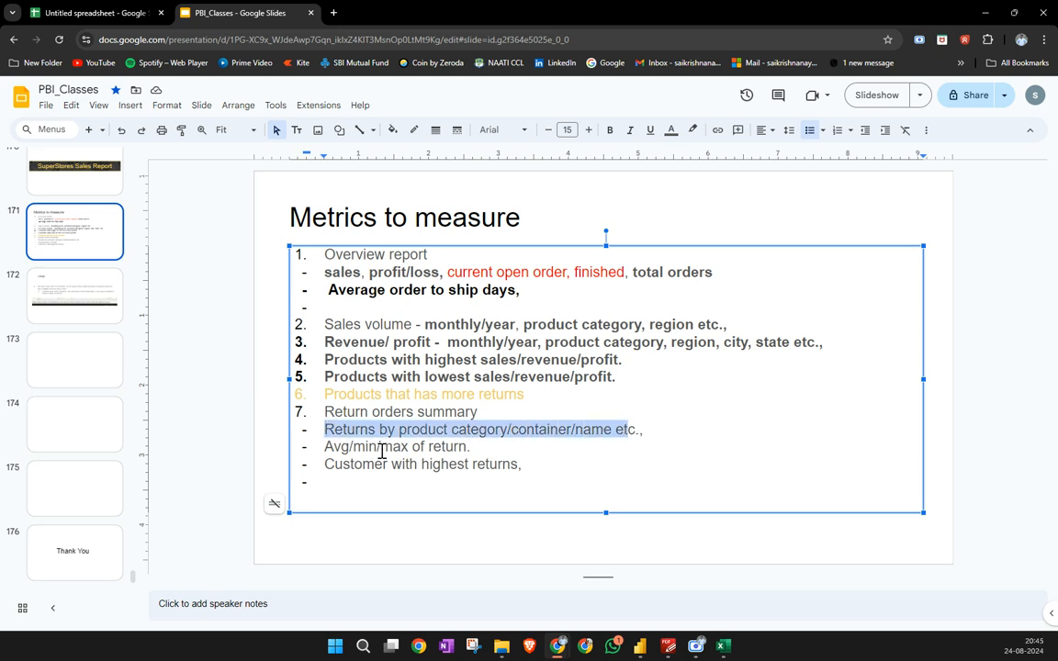
# Review the average/min/max of return and customer with highest returns metrics under Return orders summary on the slide
pyautogui.moveTo(328, 451); pyautogui.dragTo(467, 451)
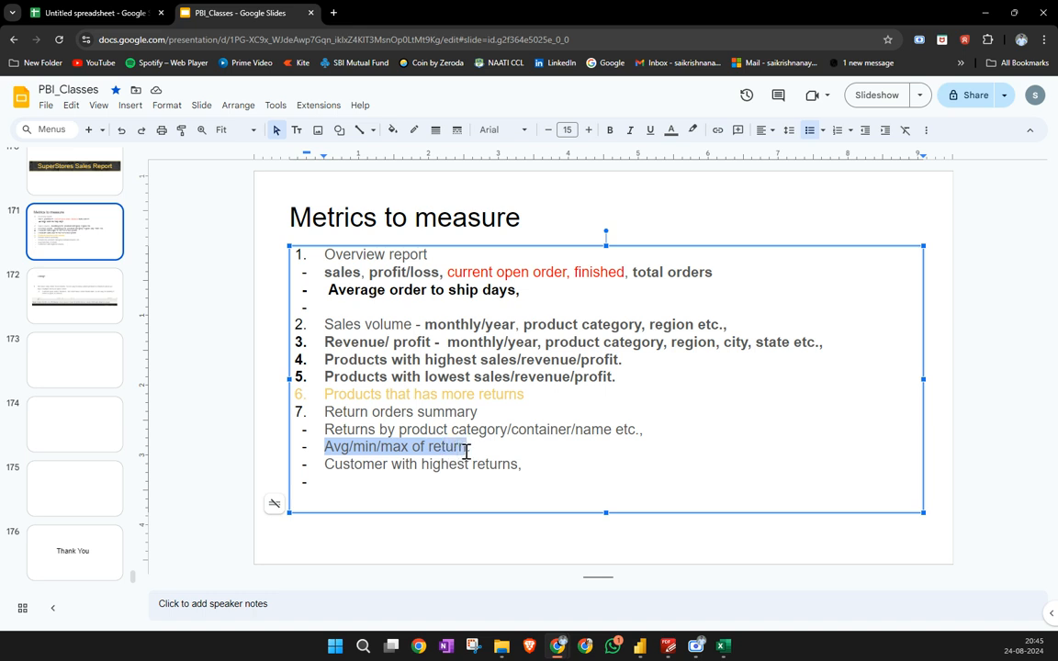
pyautogui.click(410, 464)
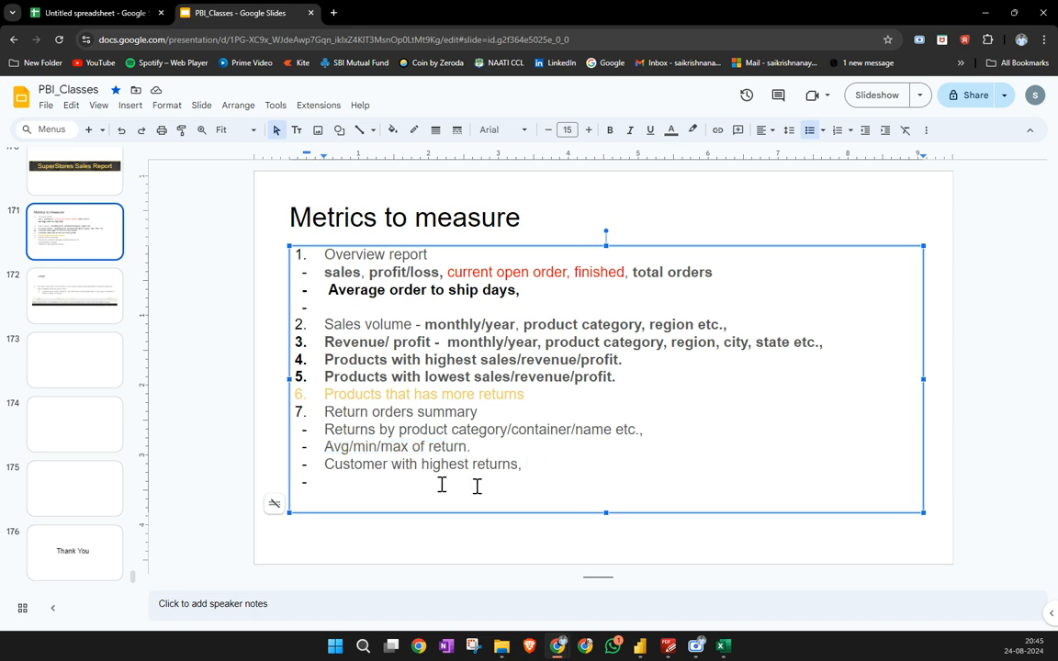
pyautogui.moveTo(325, 465); pyautogui.dragTo(527, 464)
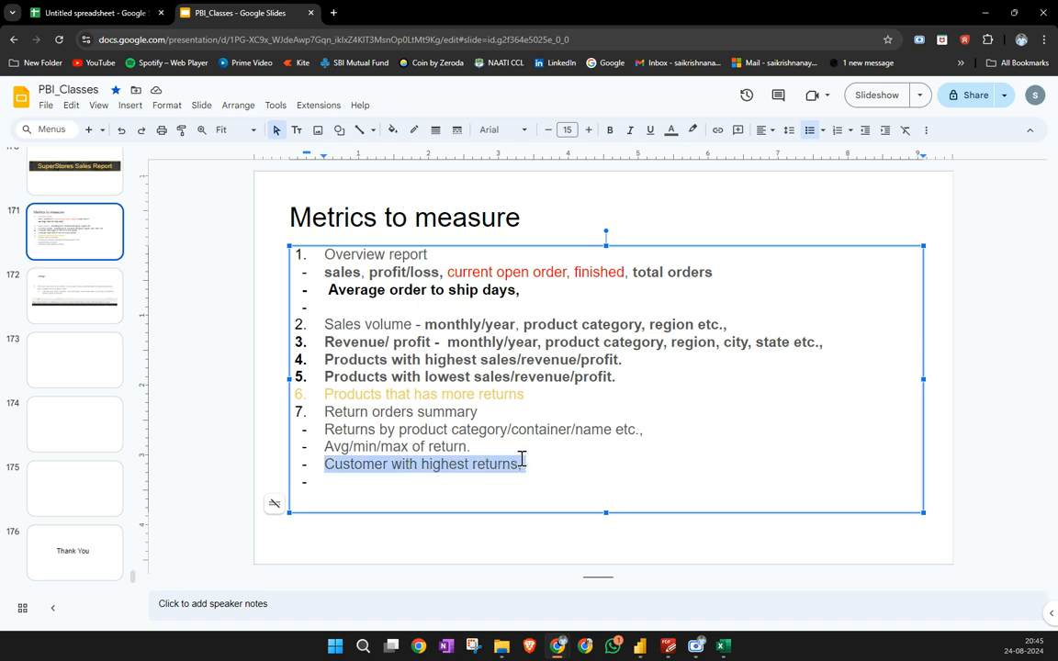
pyautogui.click(543, 461)
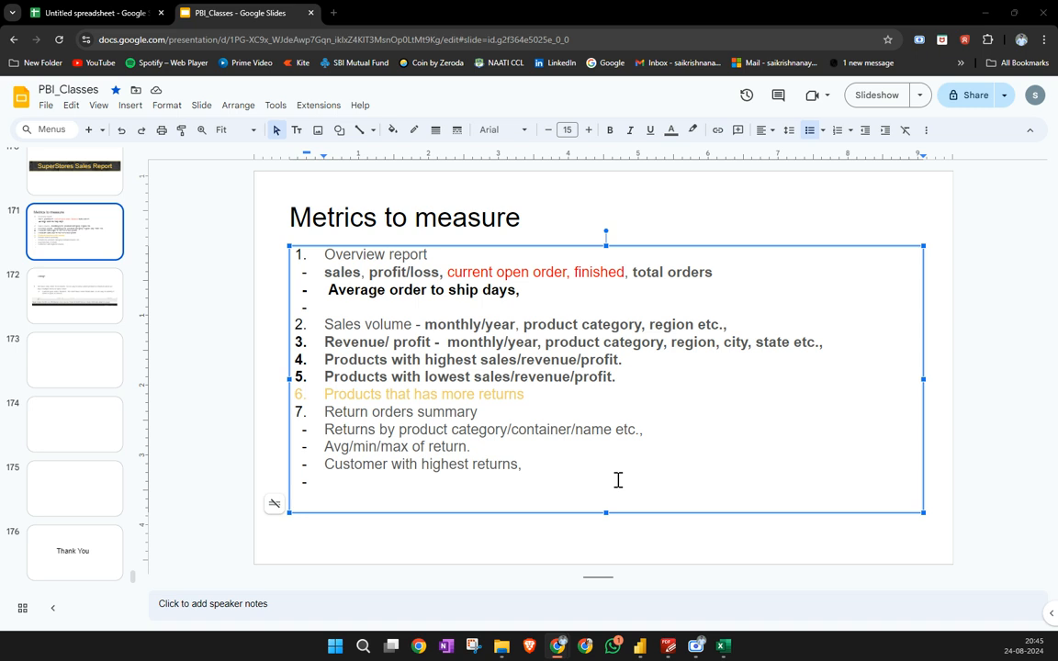
# Switch to Power BI, look through the Orders table's columns and bring up the Returns Summary report page
pyautogui.hotkey('alt', 'Tab')
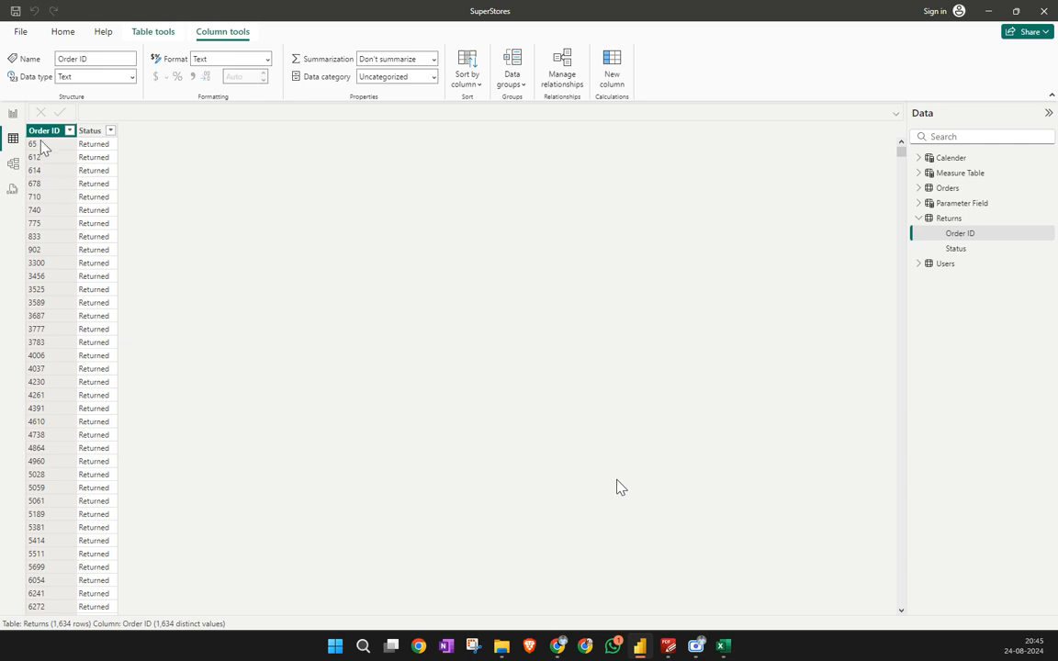
pyautogui.click(947, 188)
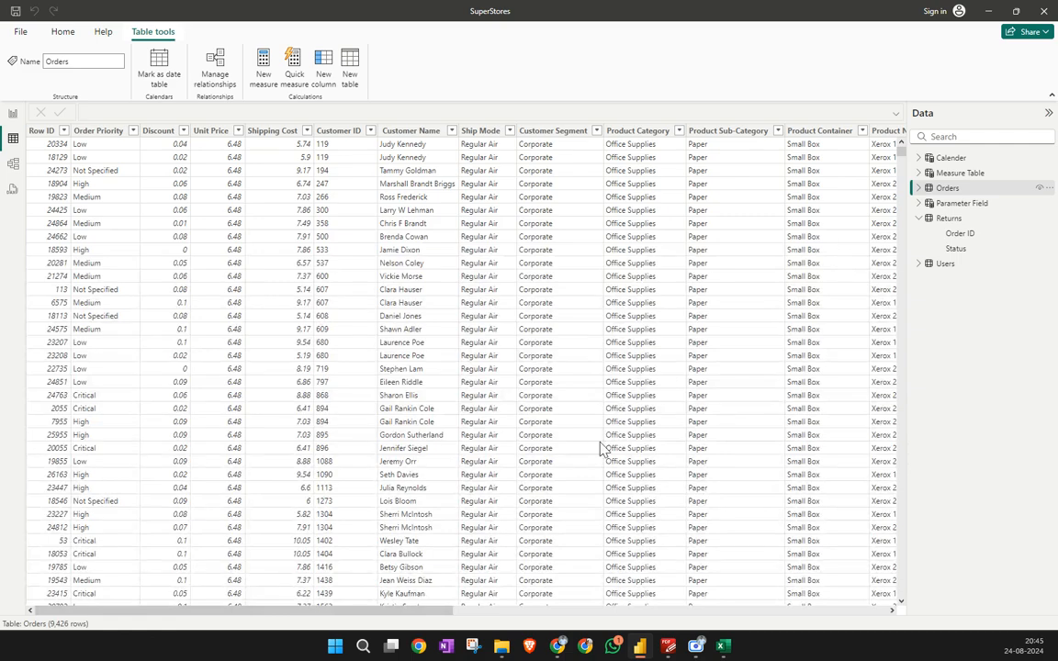
pyautogui.moveTo(452, 610); pyautogui.dragTo(930, 612)
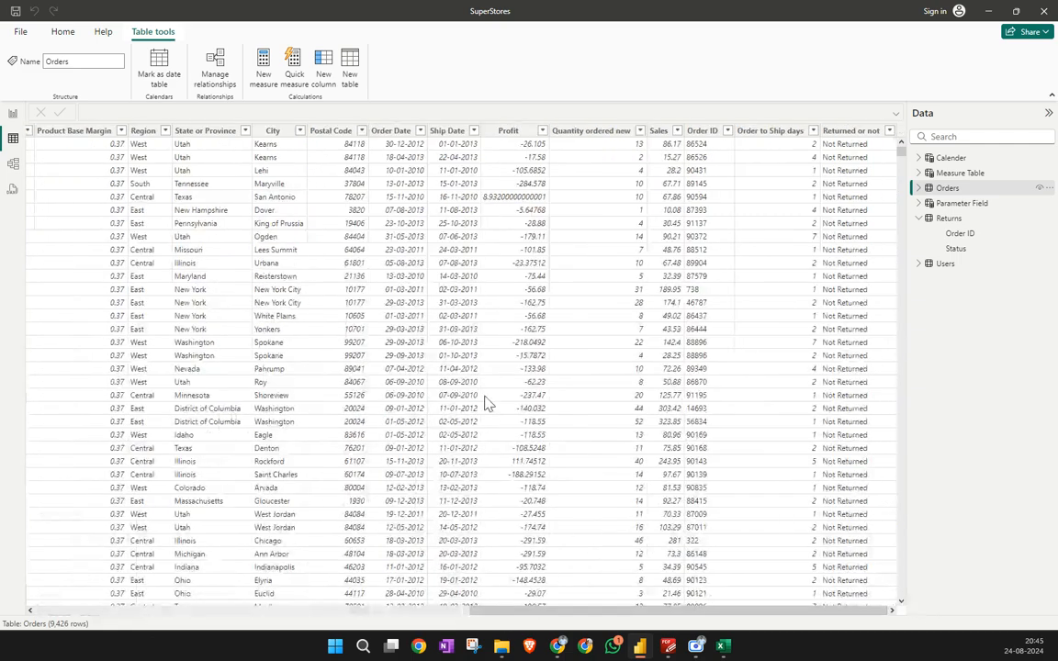
pyautogui.click(13, 113)
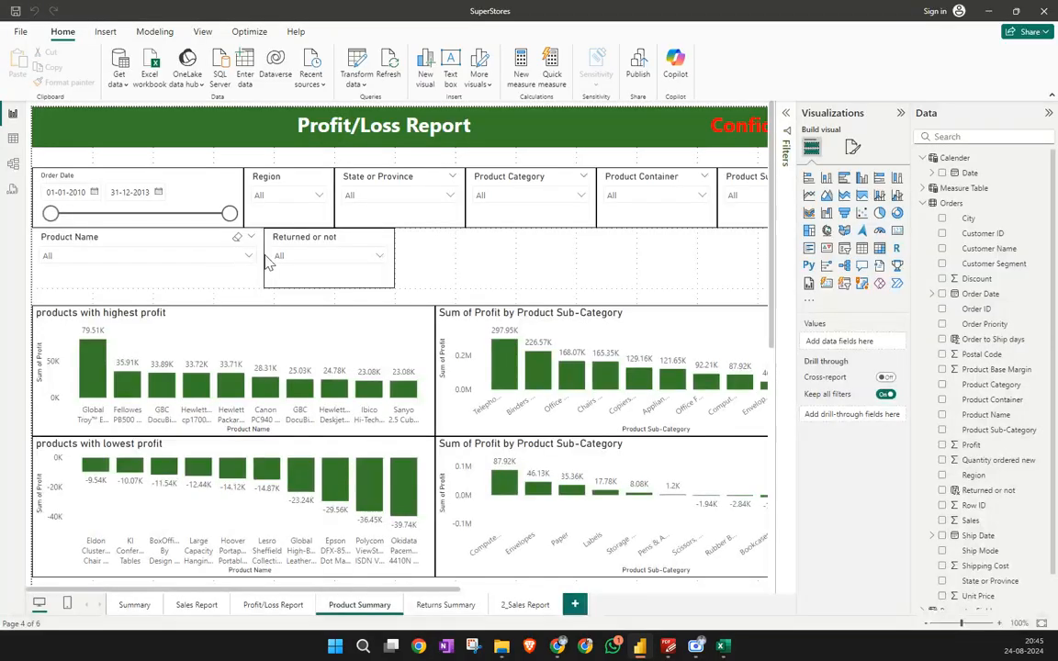
pyautogui.click(447, 606)
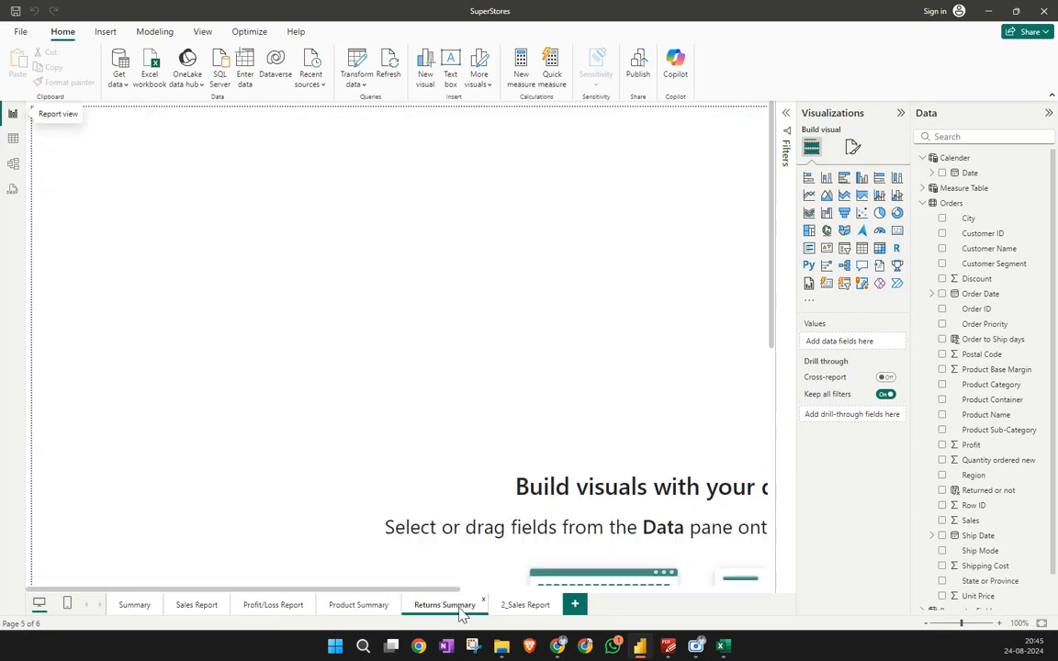
# Examine the Returns table and compare it with the Returned or not column in the Orders table
pyautogui.click(13, 137)
pyautogui.click(964, 220)
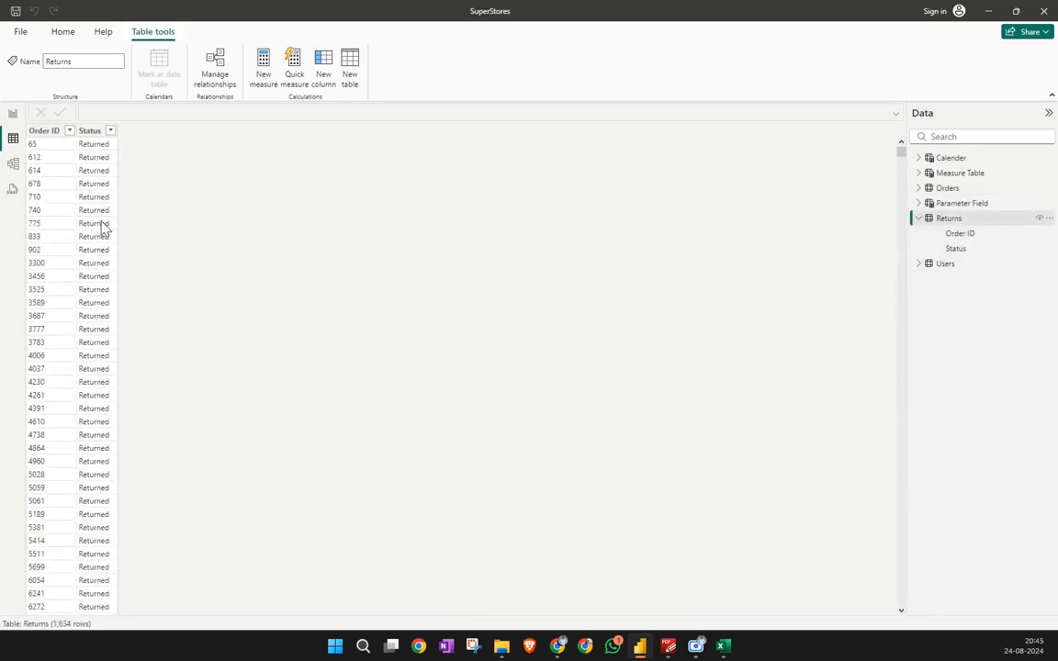
pyautogui.click(965, 189)
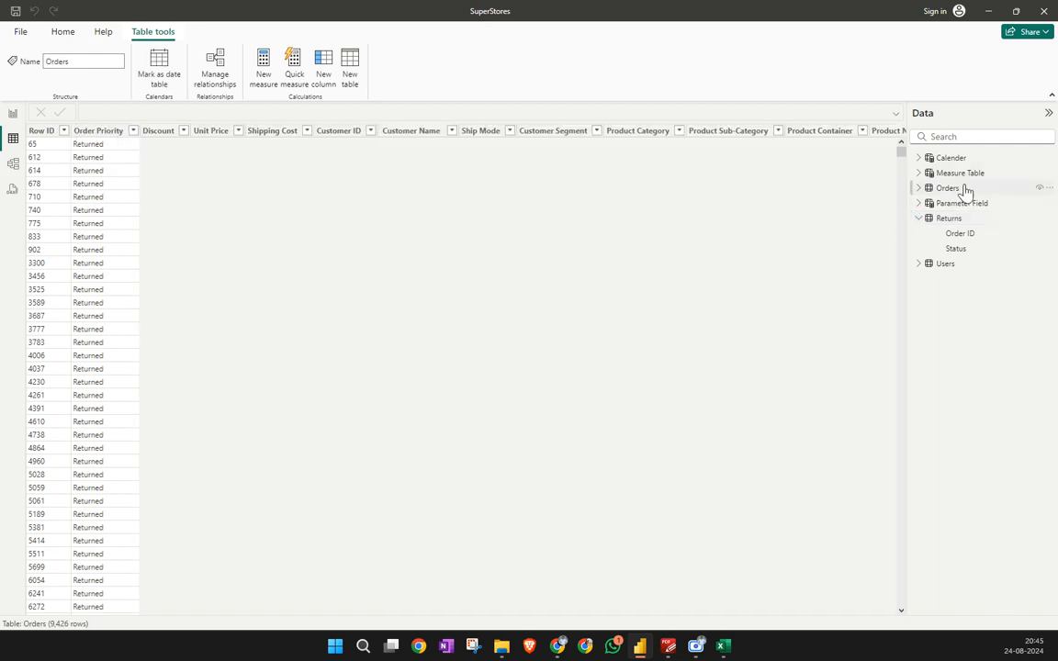
pyautogui.moveTo(463, 612); pyautogui.dragTo(942, 625)
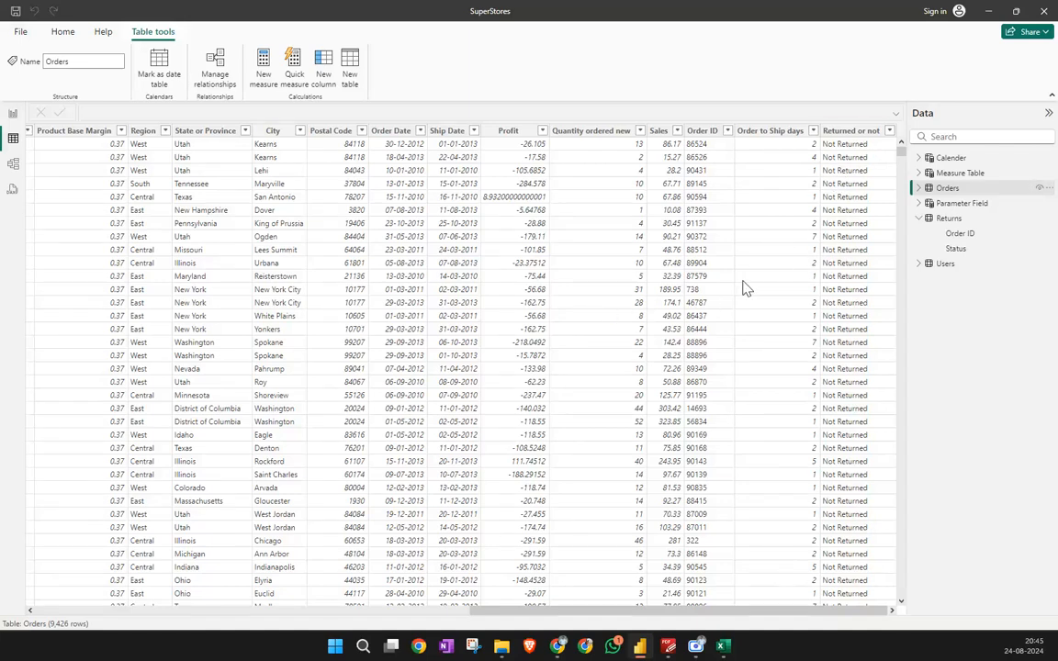
pyautogui.click(865, 134)
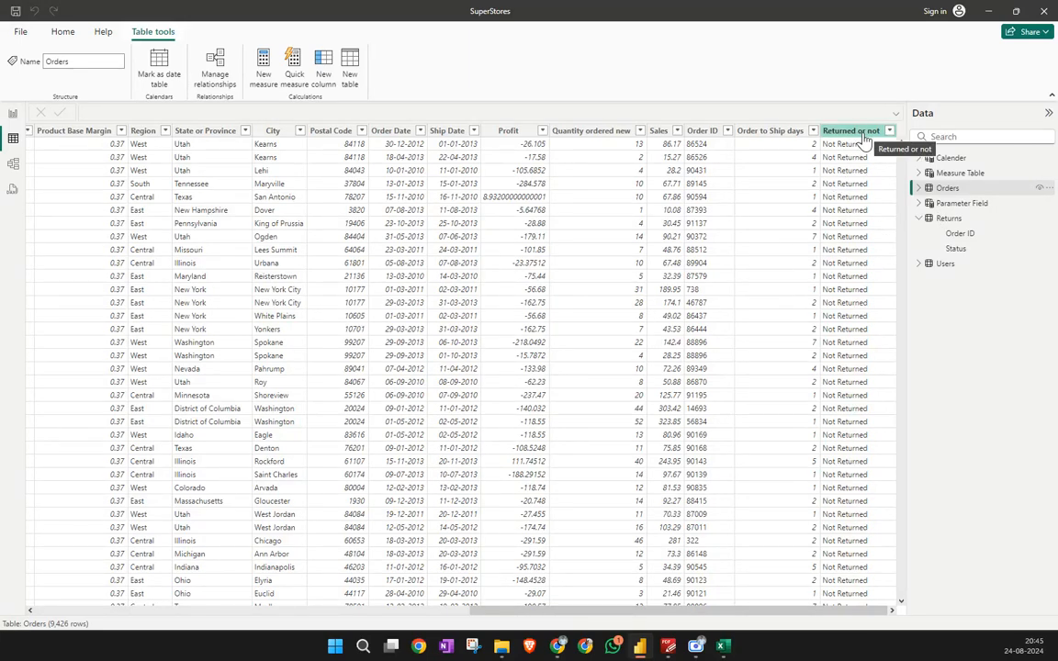
# Filter the Returns Summary page by the Orders field Returned or not, keeping only Returned
pyautogui.click(13, 113)
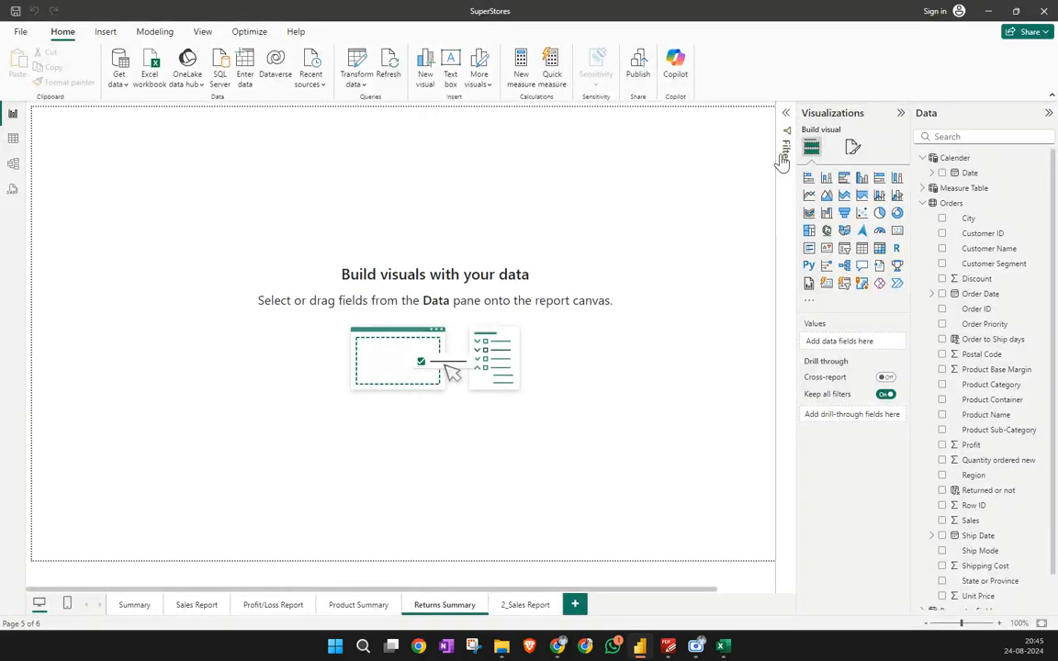
pyautogui.click(787, 114)
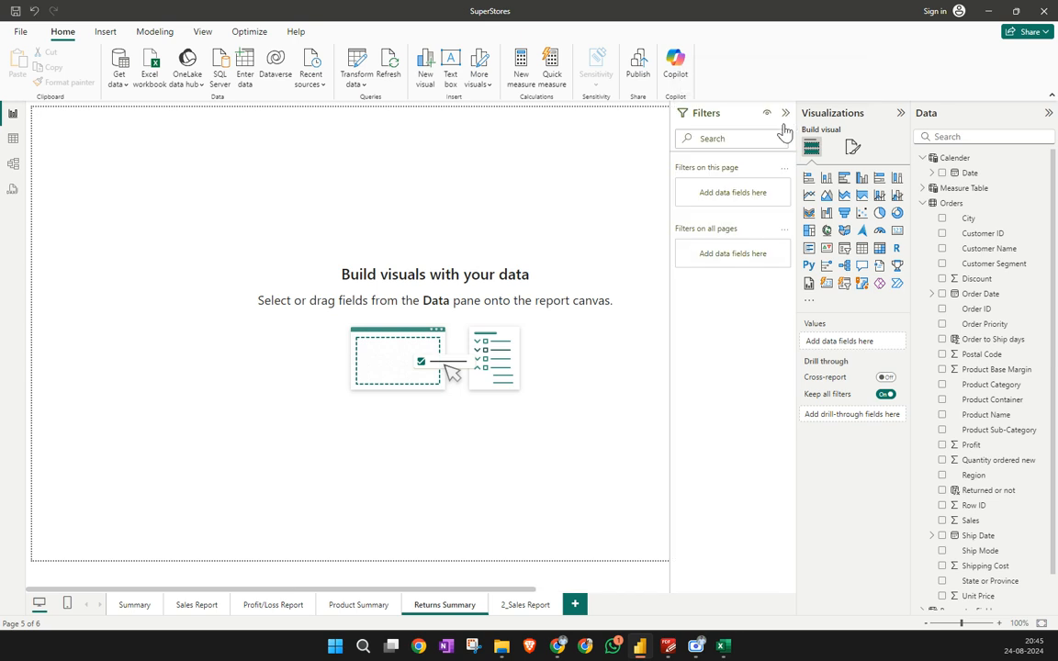
pyautogui.scroll(-1, 991, 293)
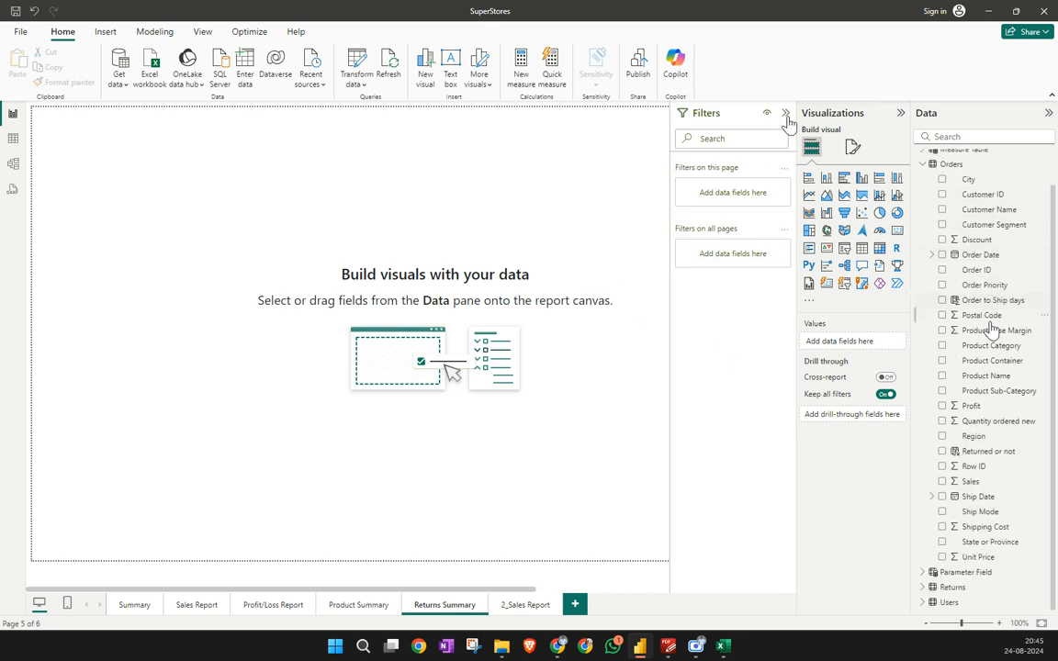
pyautogui.moveTo(1002, 459); pyautogui.dragTo(756, 196)
pyautogui.click(691, 293)
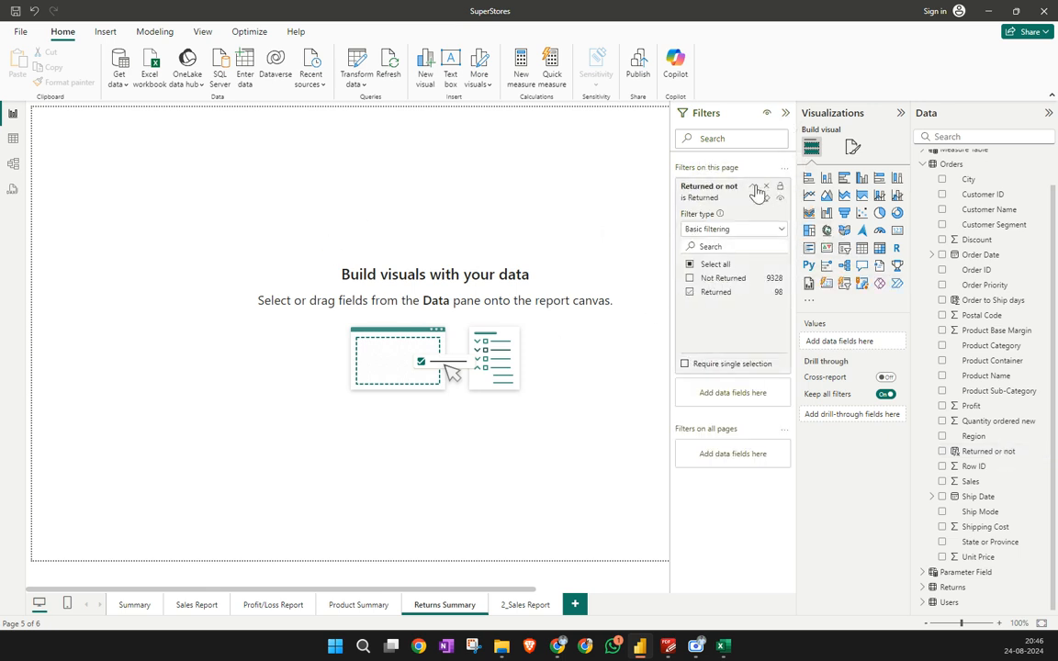
pyautogui.click(497, 262)
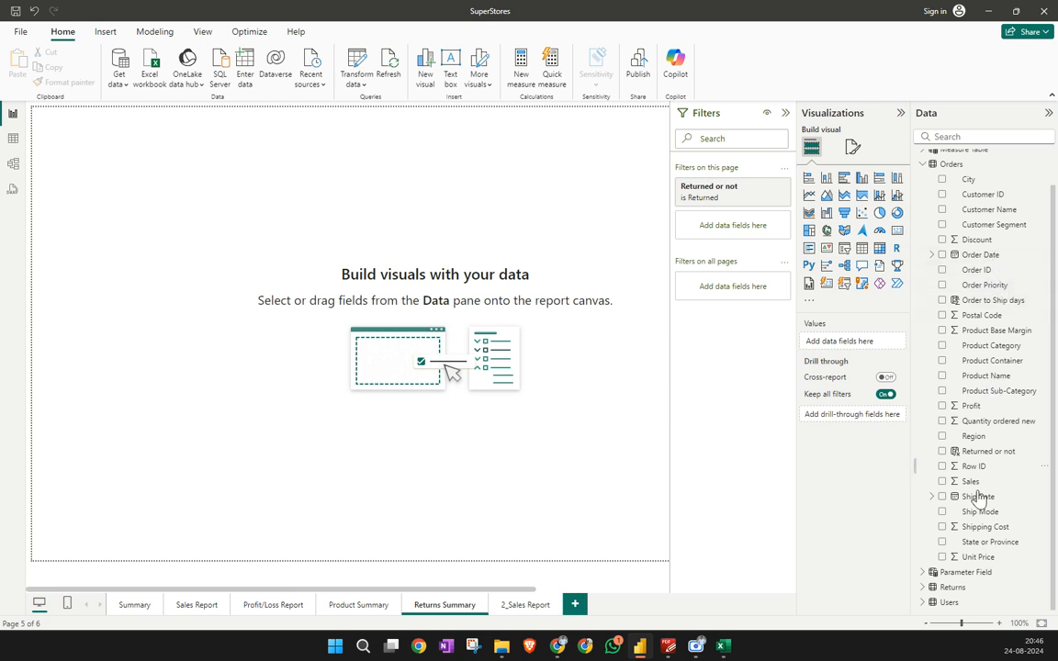
# Add a card for Order ID near the upper-left of the report page and summarize it as Count
pyautogui.moveTo(993, 273); pyautogui.dragTo(955, 301)
pyautogui.click(898, 230)
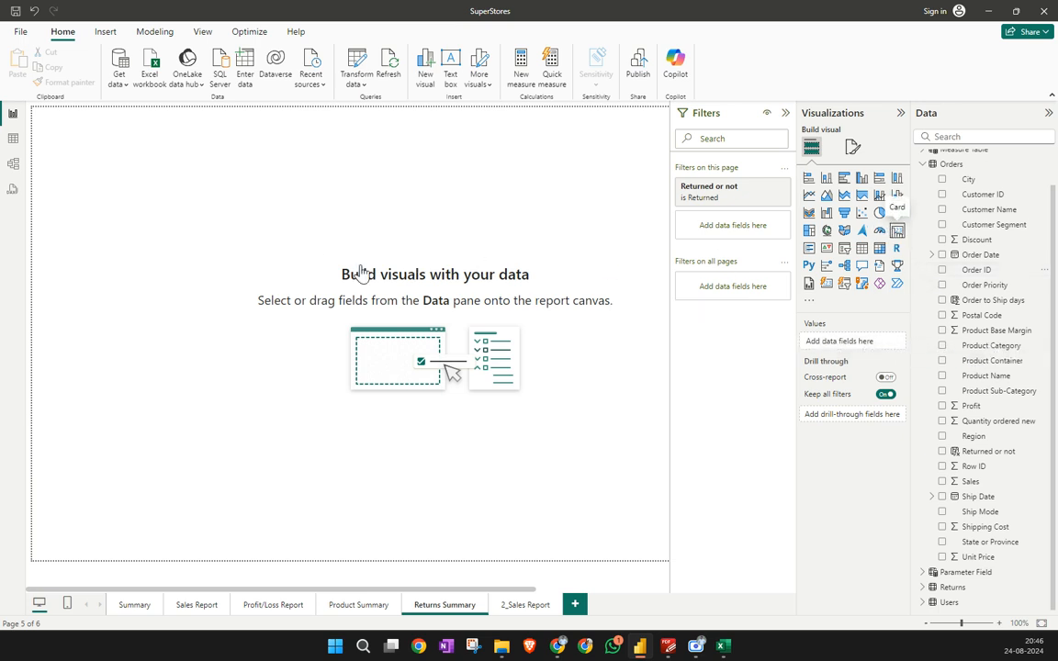
pyautogui.moveTo(987, 276); pyautogui.dragTo(147, 184)
pyautogui.moveTo(127, 107); pyautogui.dragTo(132, 173)
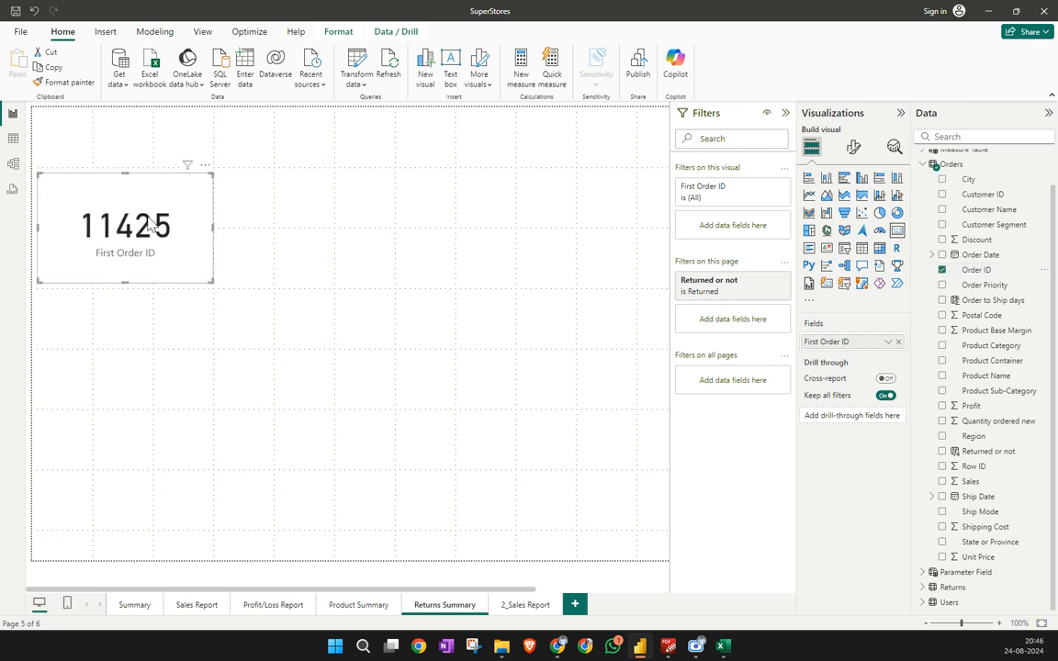
pyautogui.click(888, 341)
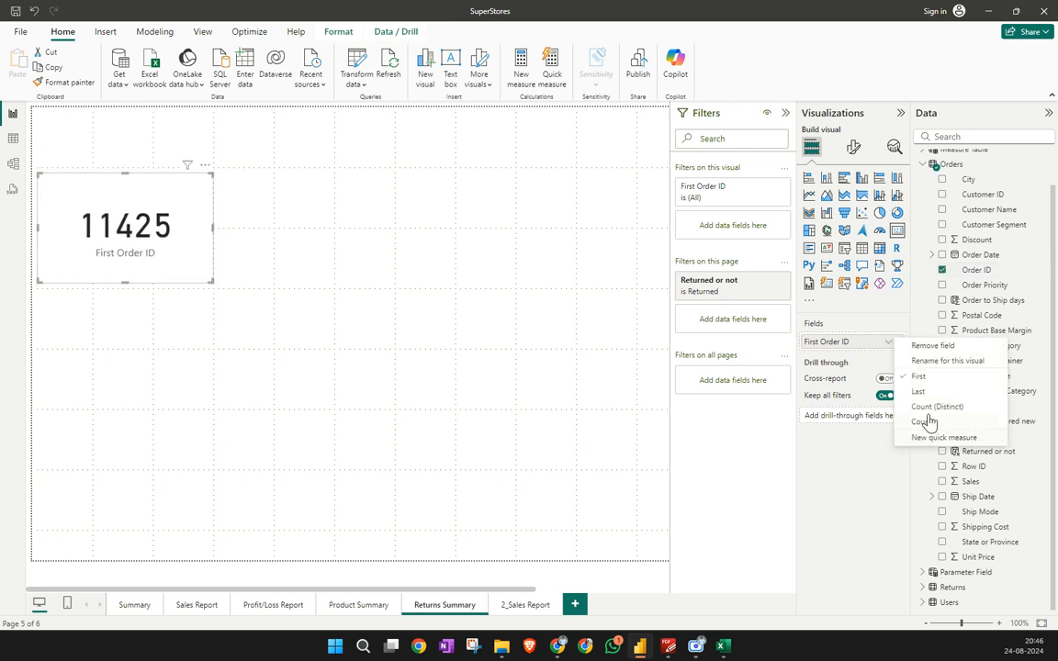
pyautogui.click(923, 422)
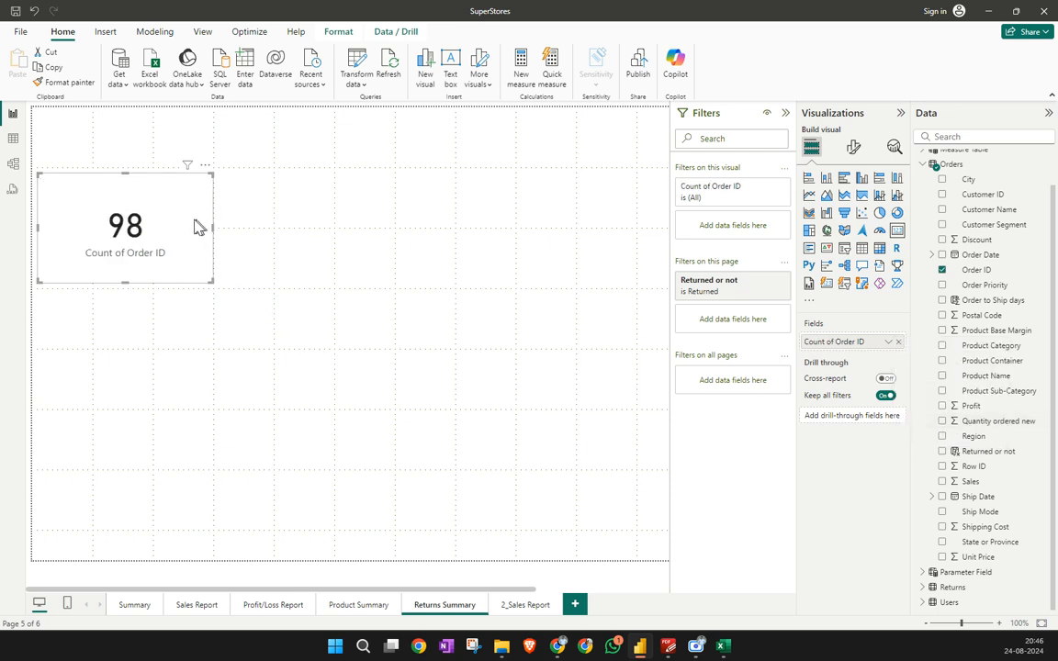
# Duplicate the Order ID card, place the copy beside the original and summarize the copy as Count (Distinct)
pyautogui.hotkey('ctrl', 'c')
pyautogui.hotkey('ctrl', 'v')
pyautogui.moveTo(165, 198); pyautogui.dragTo(349, 189)
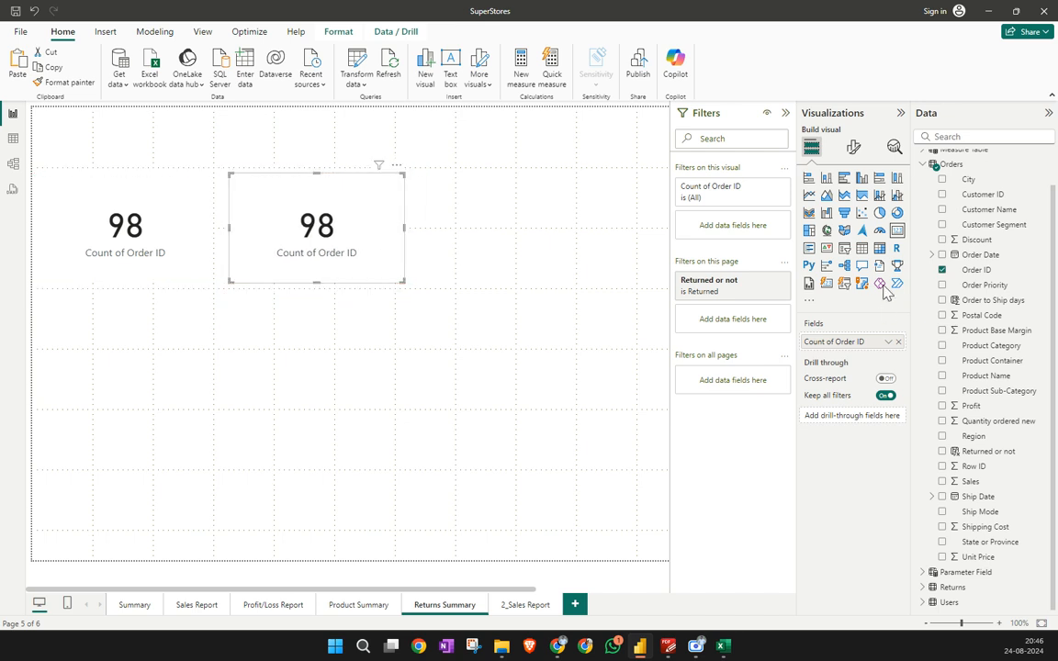
pyautogui.click(891, 343)
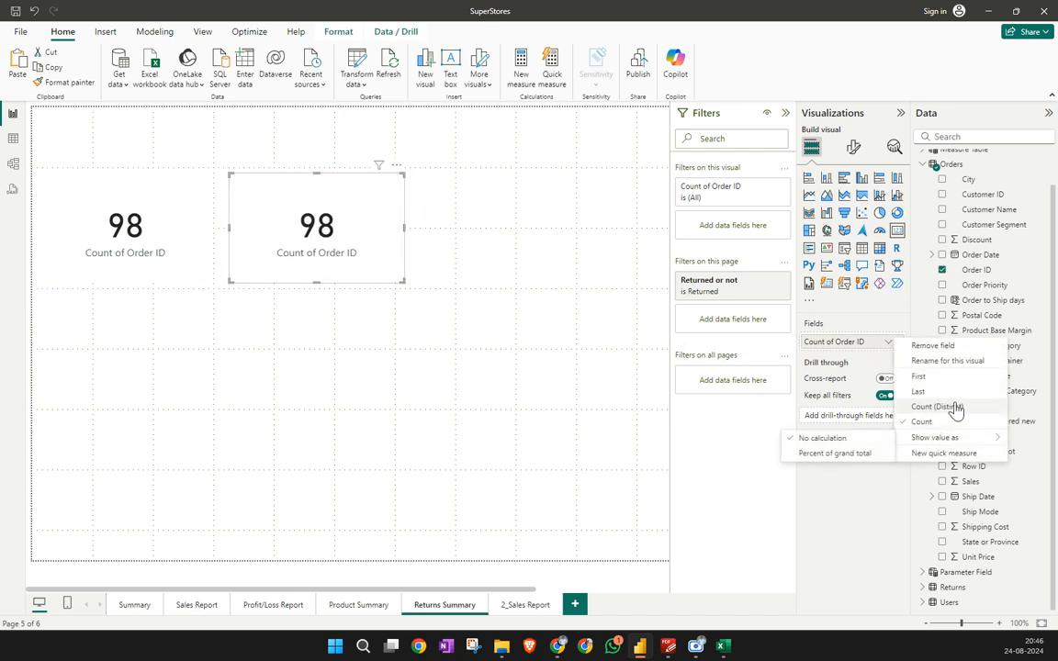
pyautogui.click(955, 412)
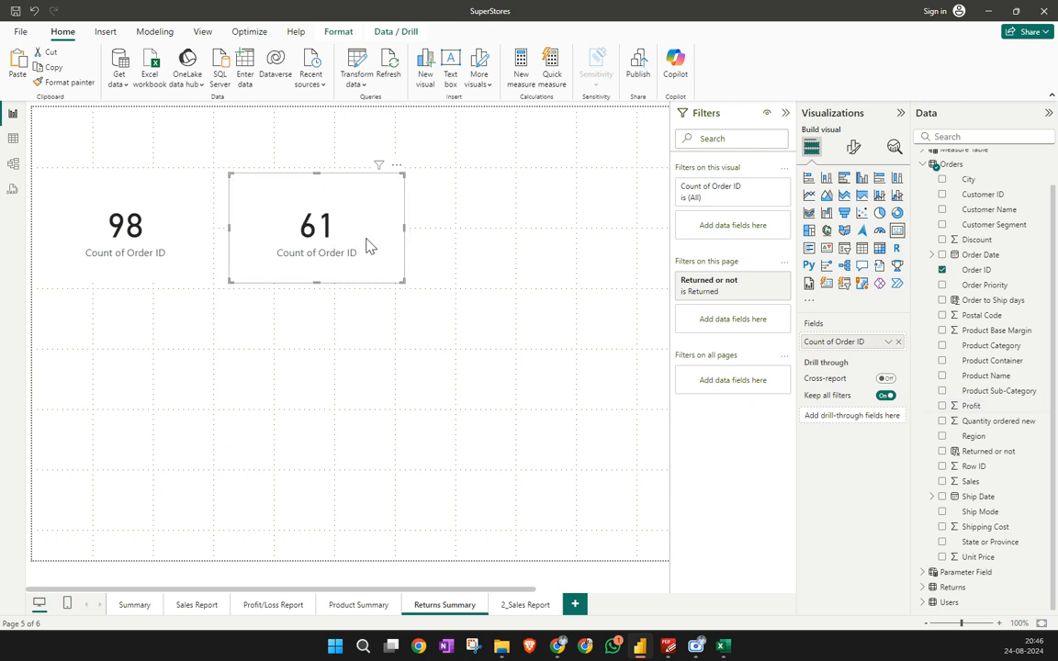
pyautogui.click(182, 236)
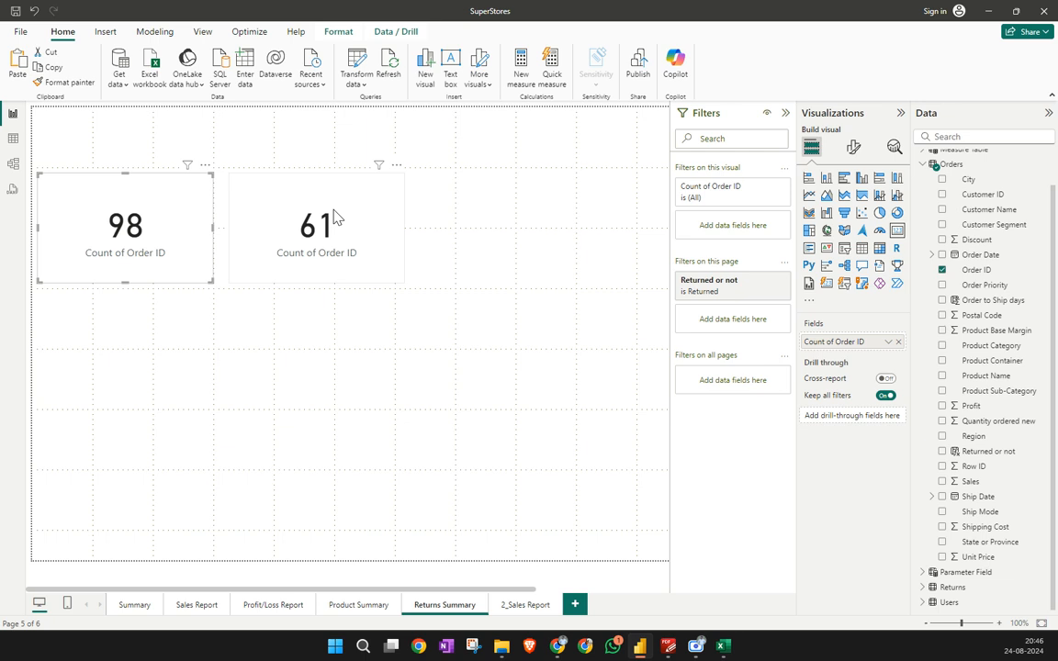
pyautogui.click(302, 190)
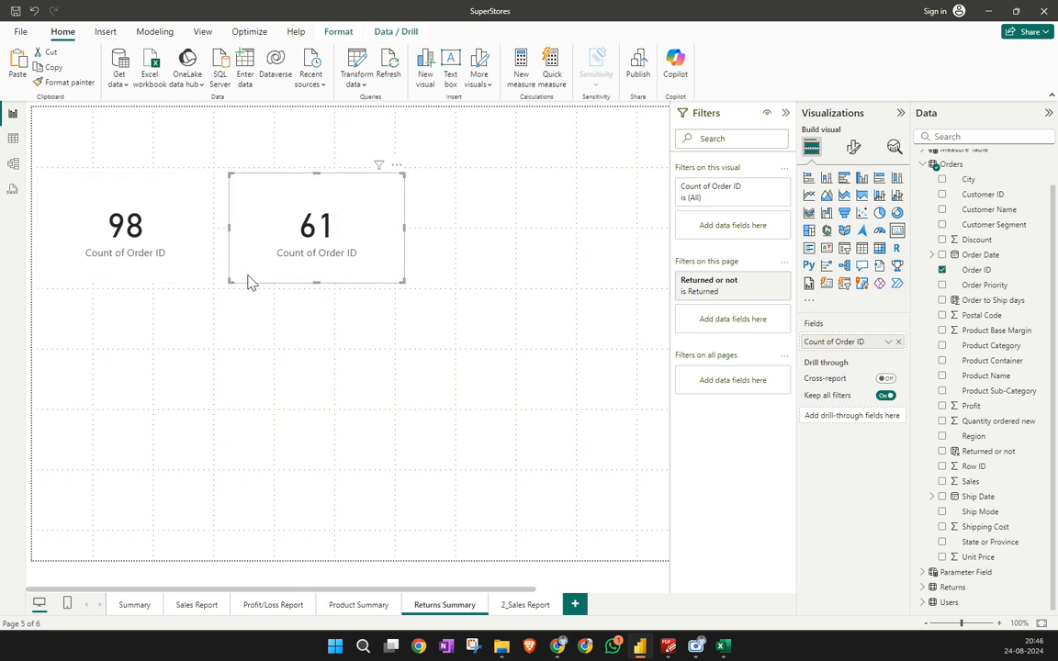
# Switch to the untitled Google Sheets spreadsheet and fill the order 2 rows, A18:G21, with light green
pyautogui.moveTo(561, 648)
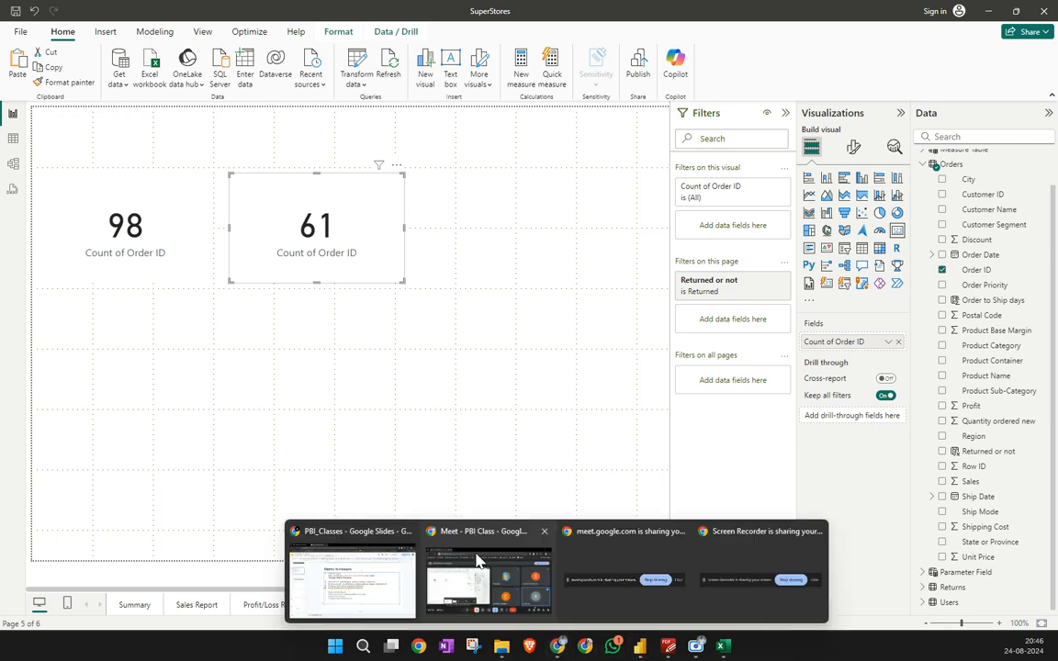
pyautogui.click(354, 579)
pyautogui.click(122, 14)
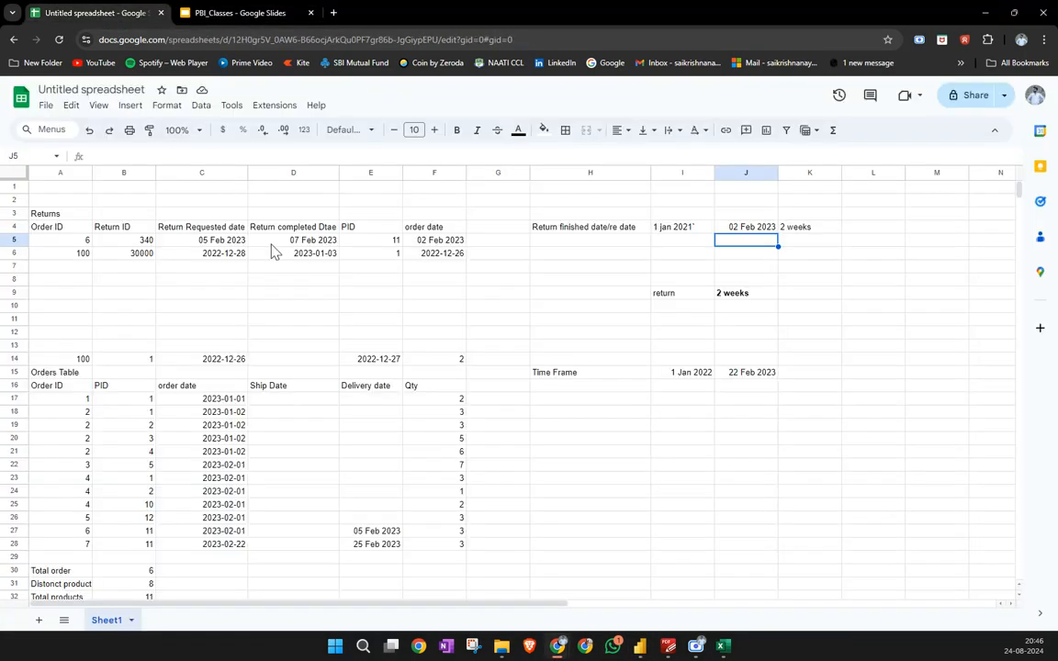
pyautogui.click(168, 430)
pyautogui.moveTo(64, 415); pyautogui.dragTo(496, 462)
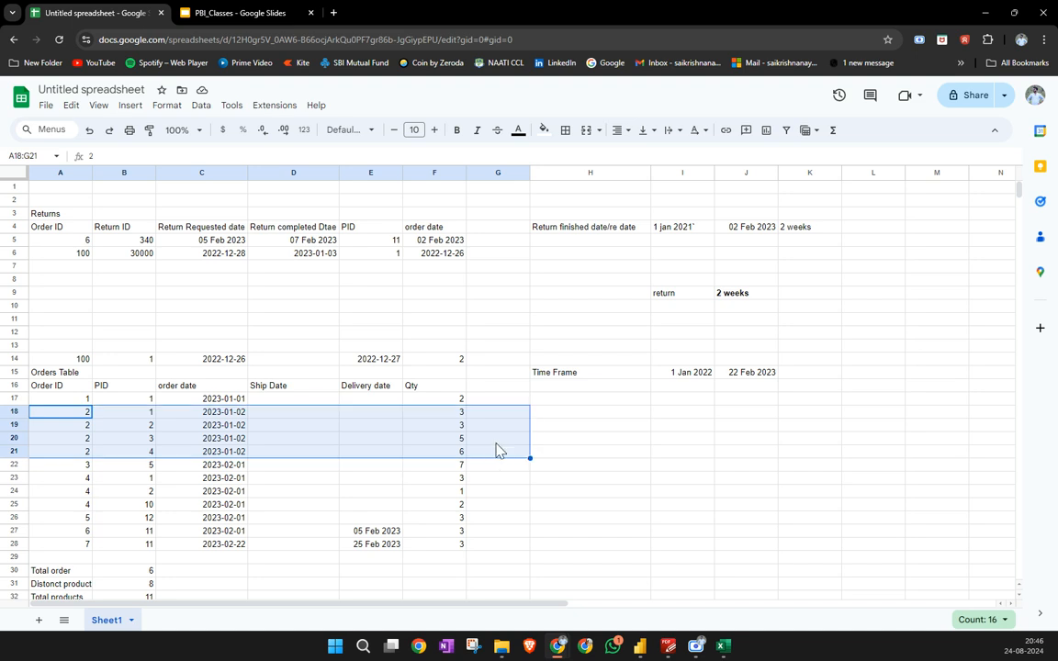
pyautogui.click(544, 129)
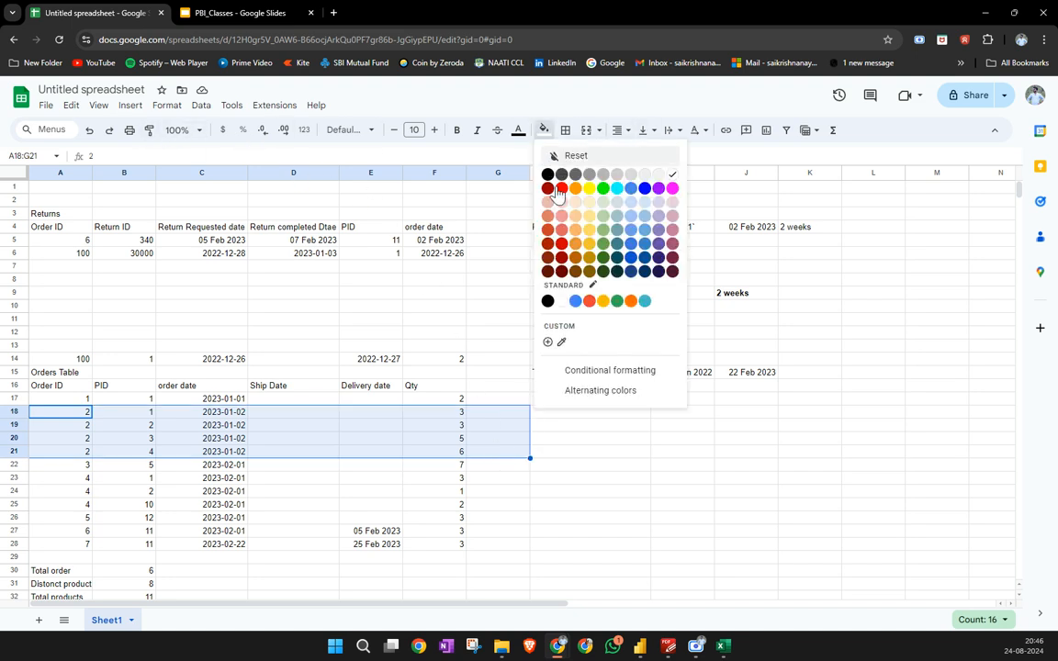
pyautogui.click(603, 225)
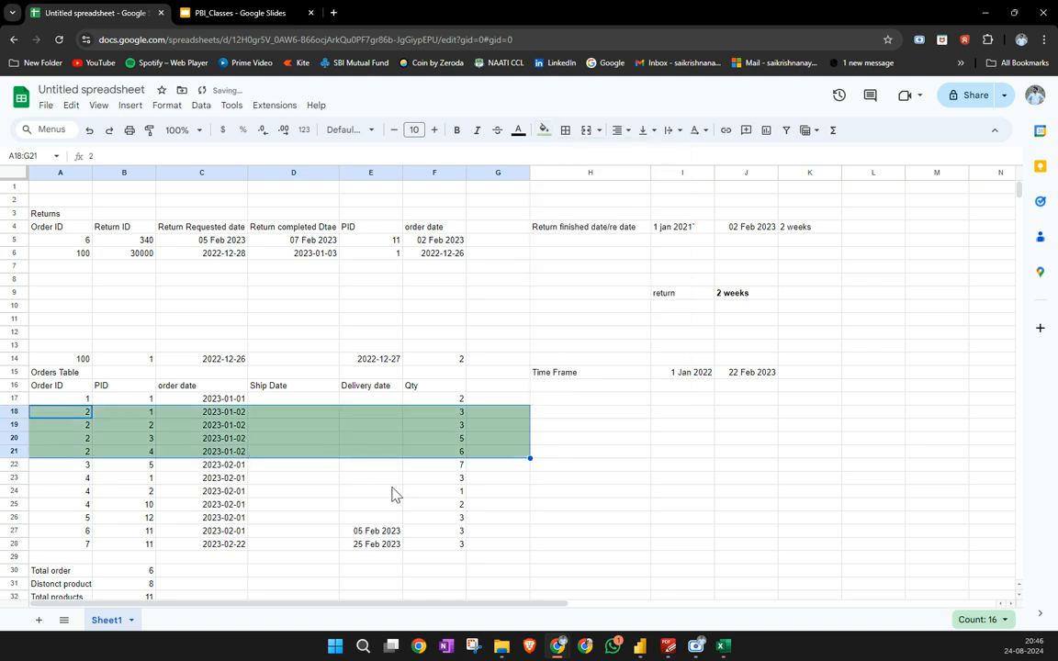
pyautogui.click(221, 480)
# Set the Order ID of the first row in the Returns table, cell A5, to 2
pyautogui.moveTo(76, 414); pyautogui.dragTo(76, 456)
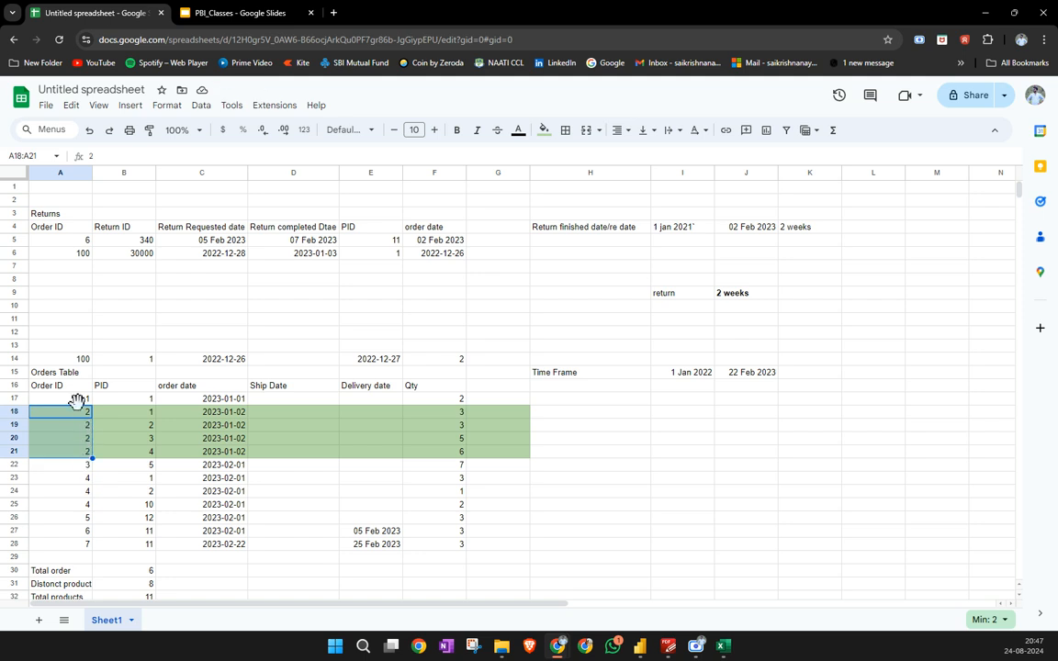
pyautogui.click(74, 252)
pyautogui.click(83, 241)
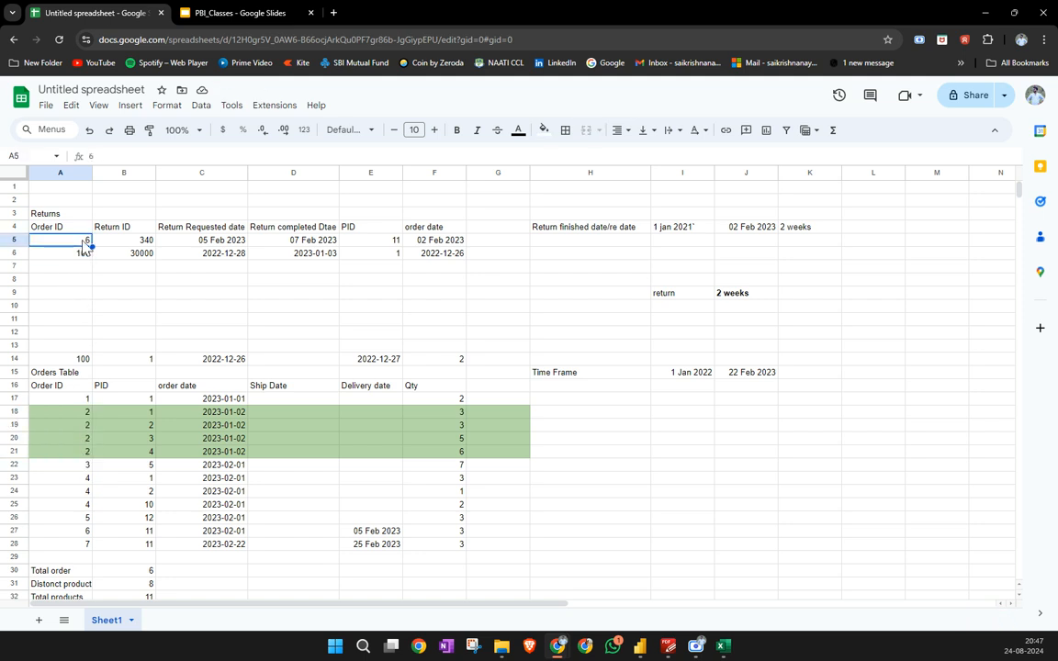
pyautogui.write('2')
pyautogui.press('Return')
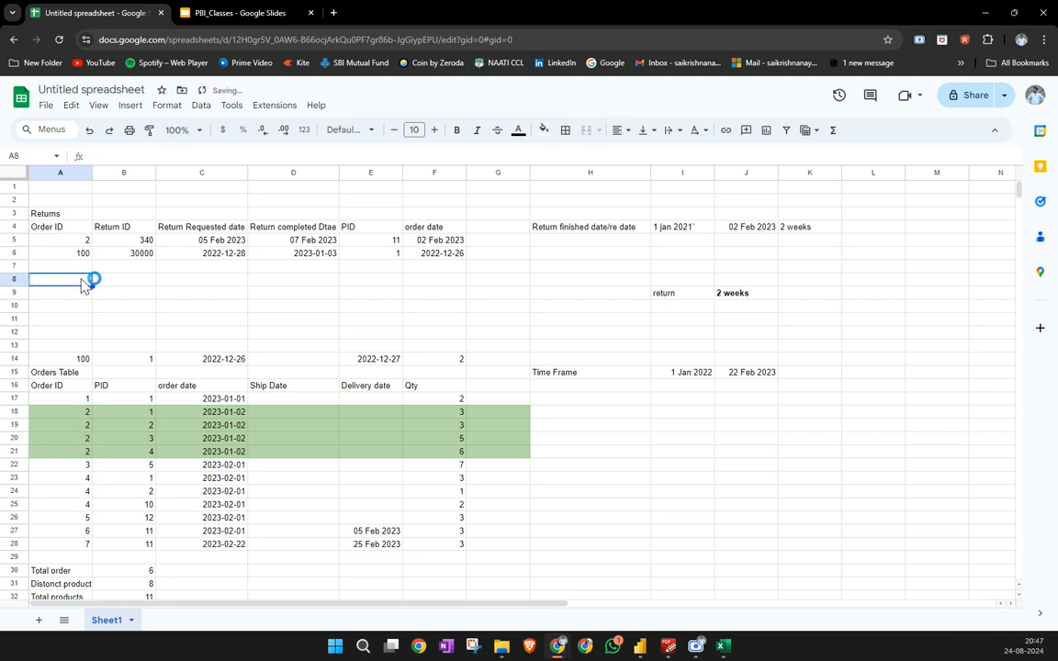
# Compare the order 2 rows and their product IDs in the sample spreadsheet with the two Order ID cards on the Returns Summary page
pyautogui.click(81, 416)
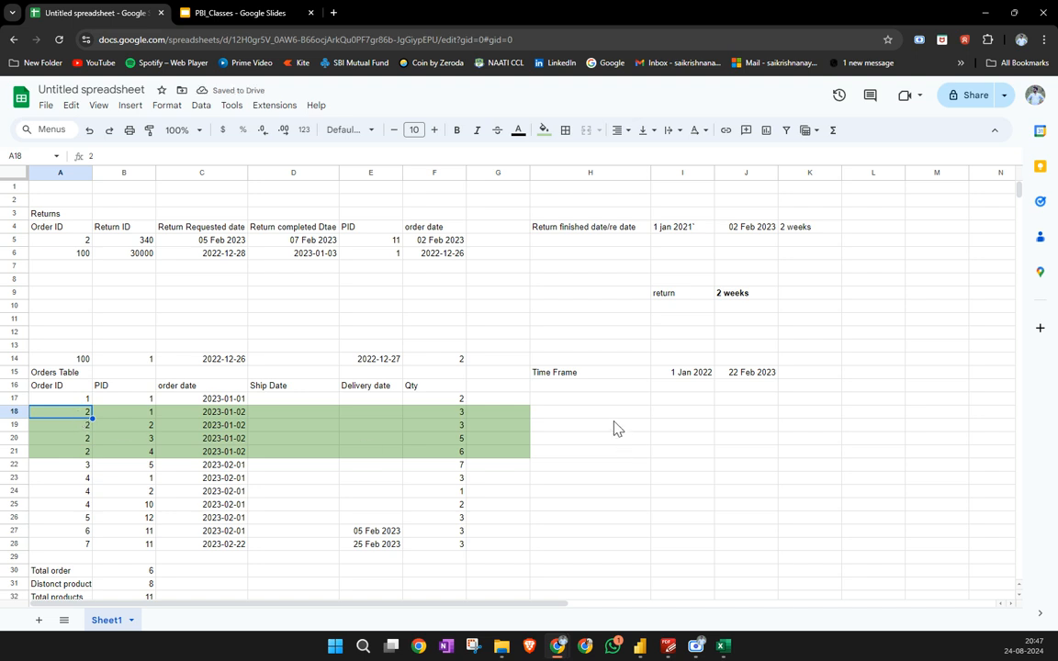
pyautogui.click(81, 241)
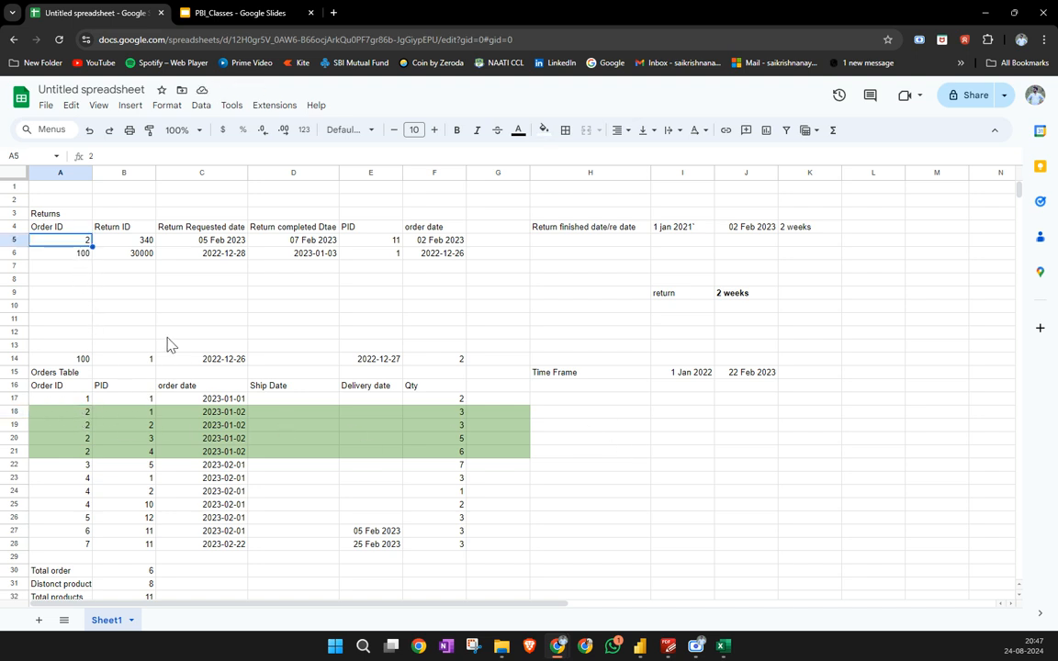
pyautogui.click(144, 431)
pyautogui.moveTo(149, 412); pyautogui.dragTo(153, 459)
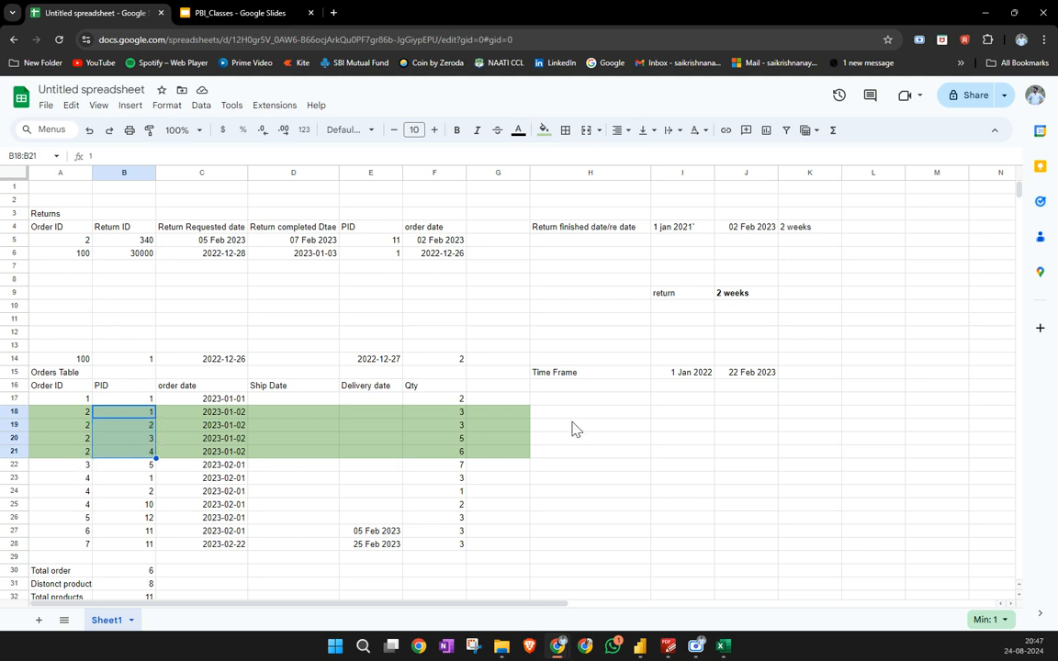
pyautogui.hotkey('alt', 'Tab')
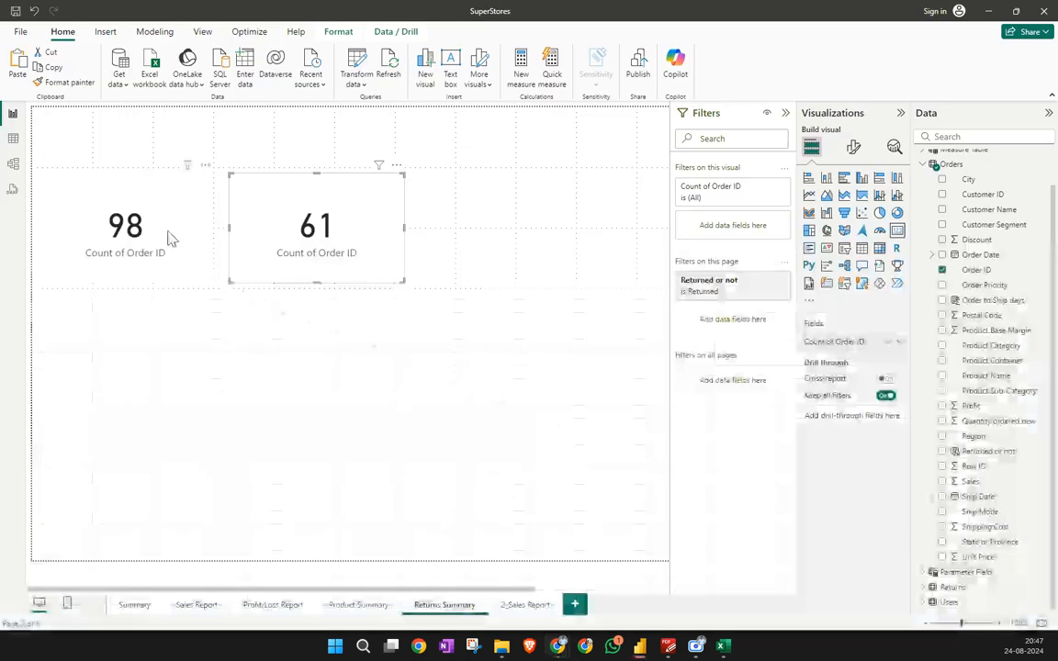
pyautogui.click(170, 237)
pyautogui.hotkey('alt', 'Tab')
pyautogui.click(149, 439)
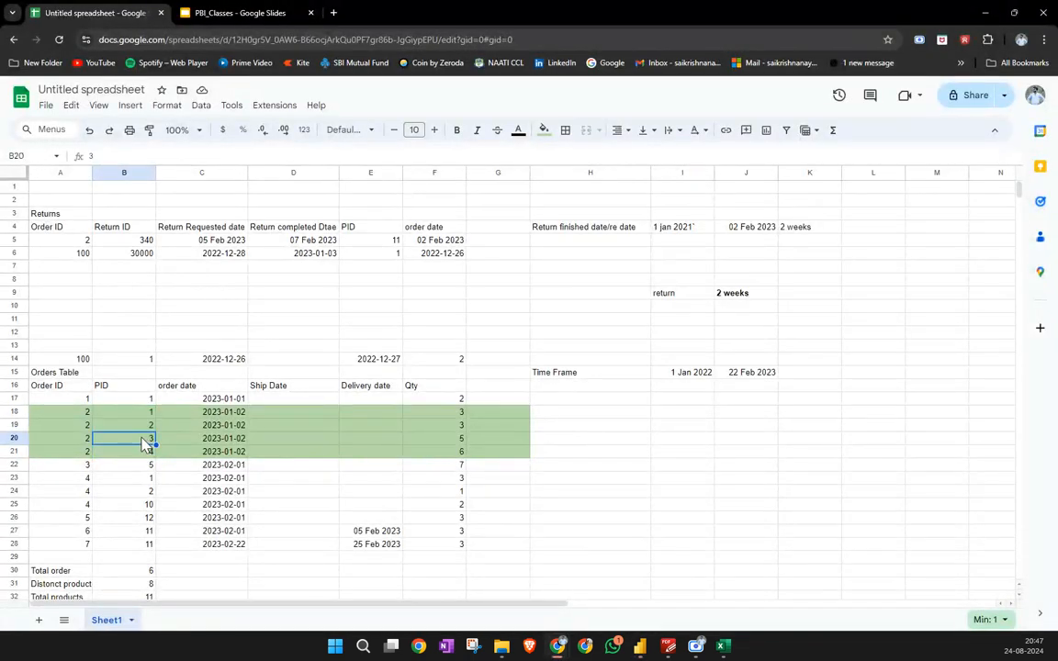
pyautogui.moveTo(83, 411); pyautogui.dragTo(81, 458)
pyautogui.hotkey('alt', 'Tab')
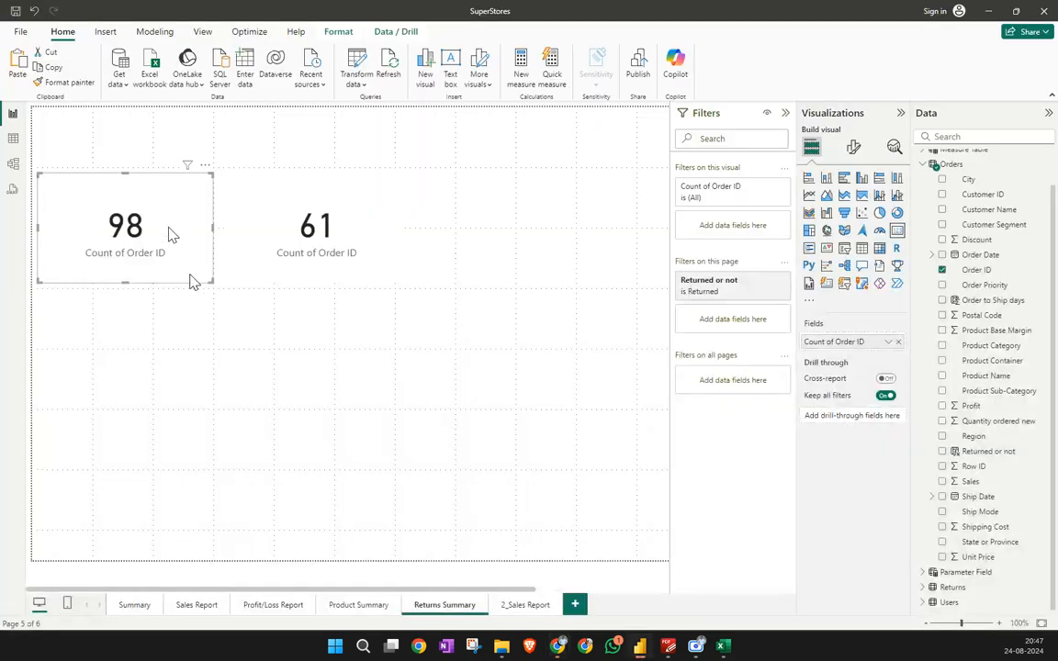
pyautogui.hotkey('alt', 'Tab')
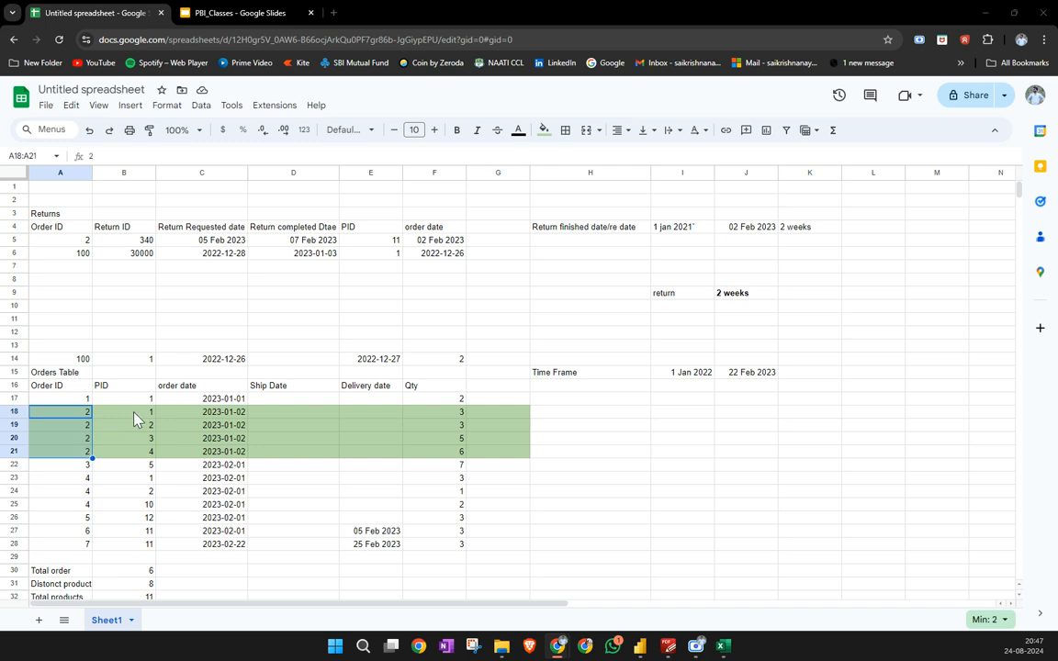
pyautogui.hotkey('alt', 'Tab')
pyautogui.click(384, 221)
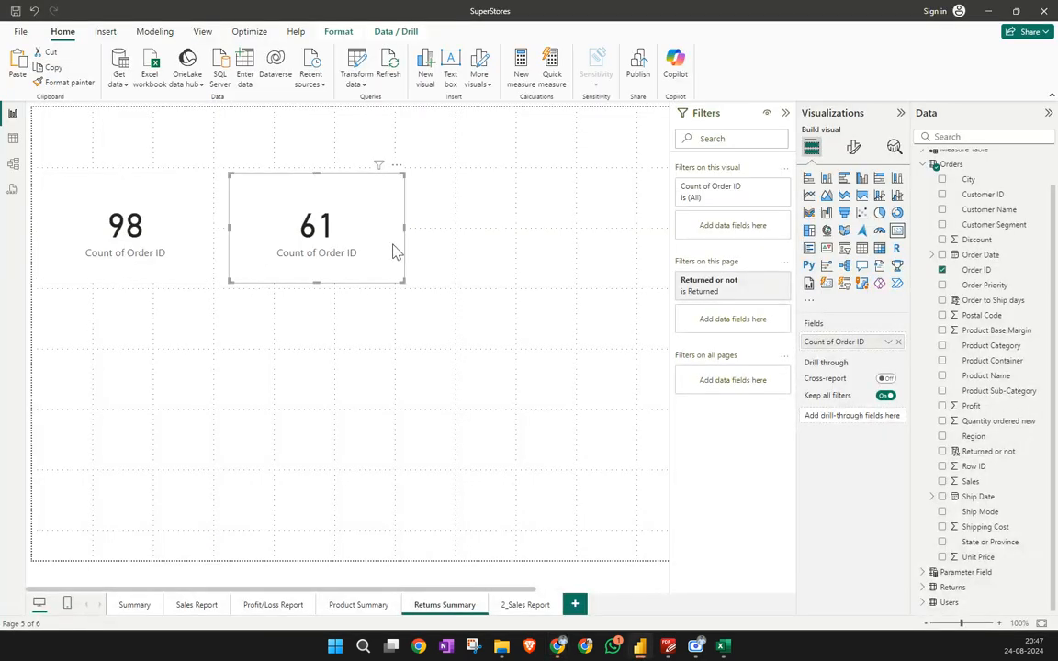
# Add a table below the Order ID cards with Order ID, Product Name and Profit columns, sized to fit the page's lower-left area
pyautogui.click(156, 342)
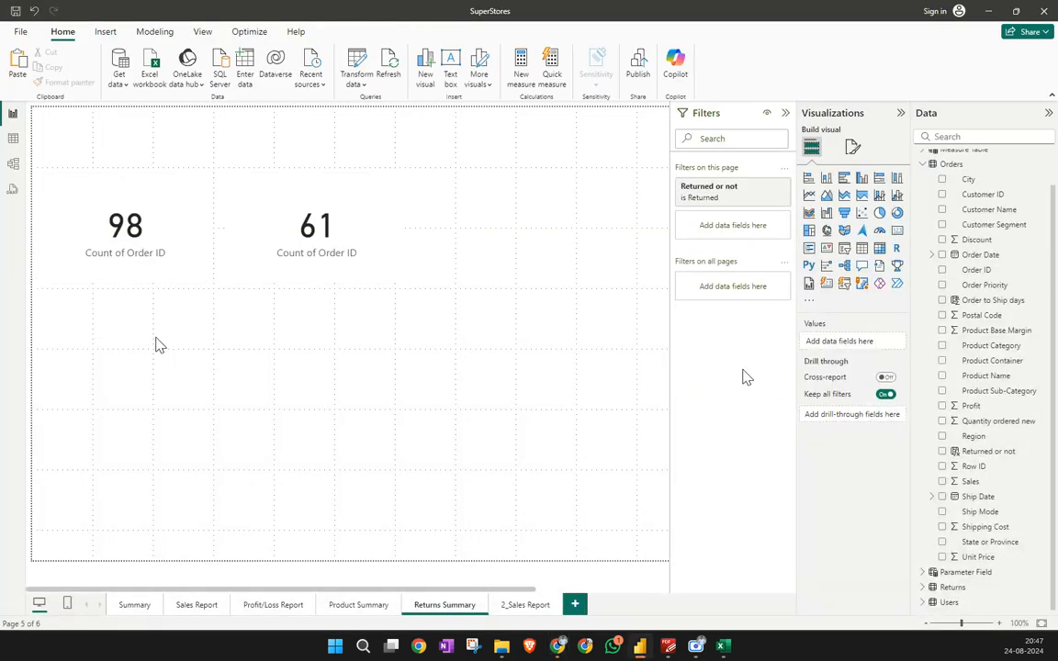
pyautogui.click(861, 248)
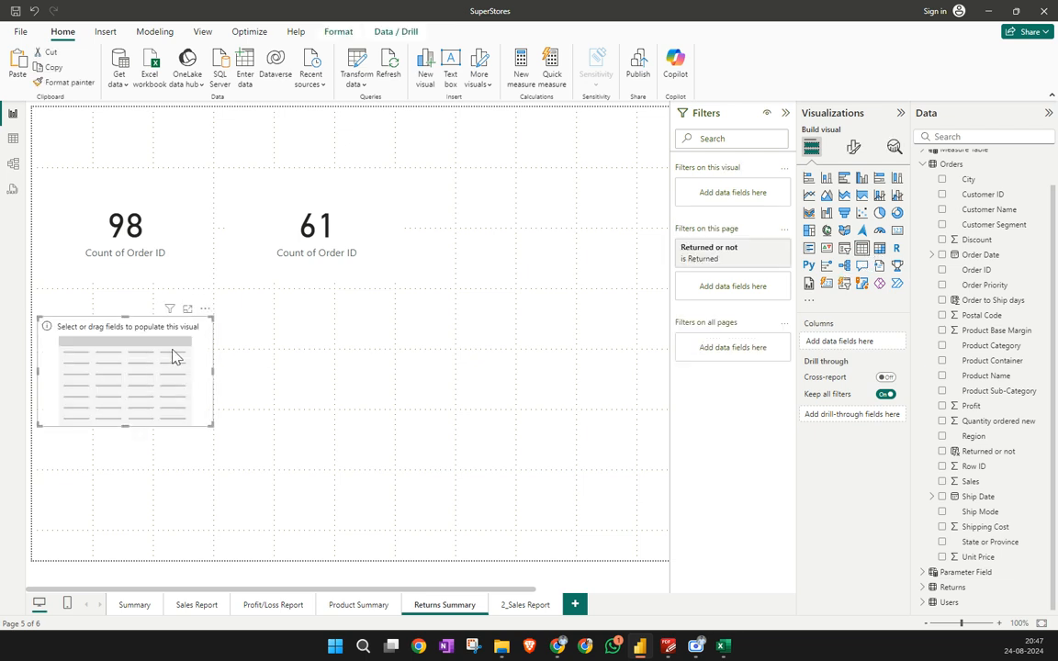
pyautogui.moveTo(241, 450); pyautogui.dragTo(353, 520)
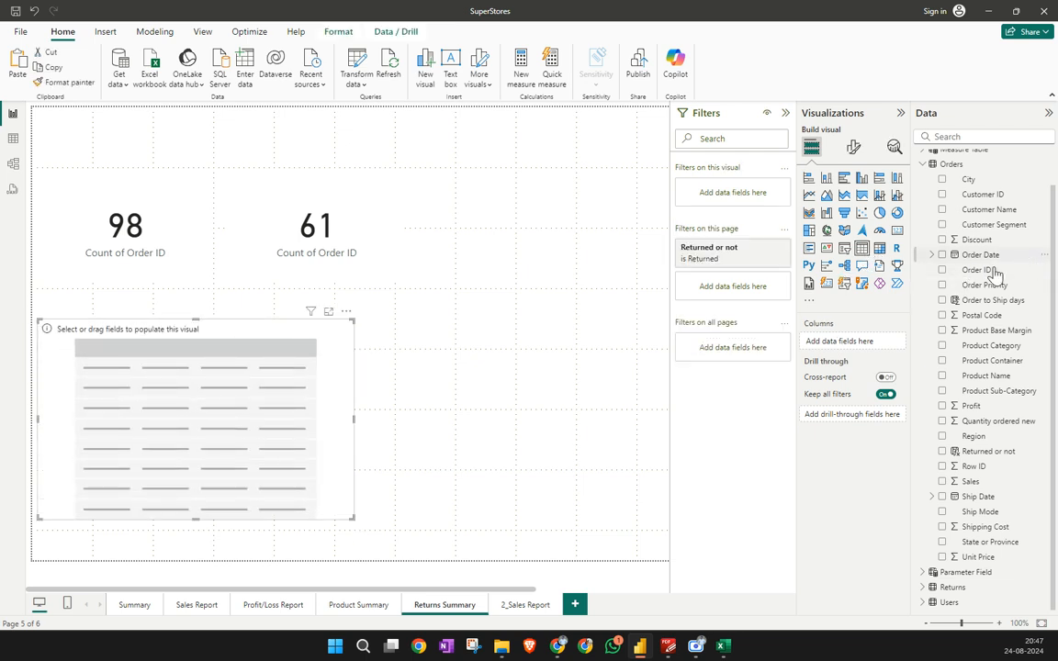
pyautogui.moveTo(990, 273); pyautogui.dragTo(812, 342)
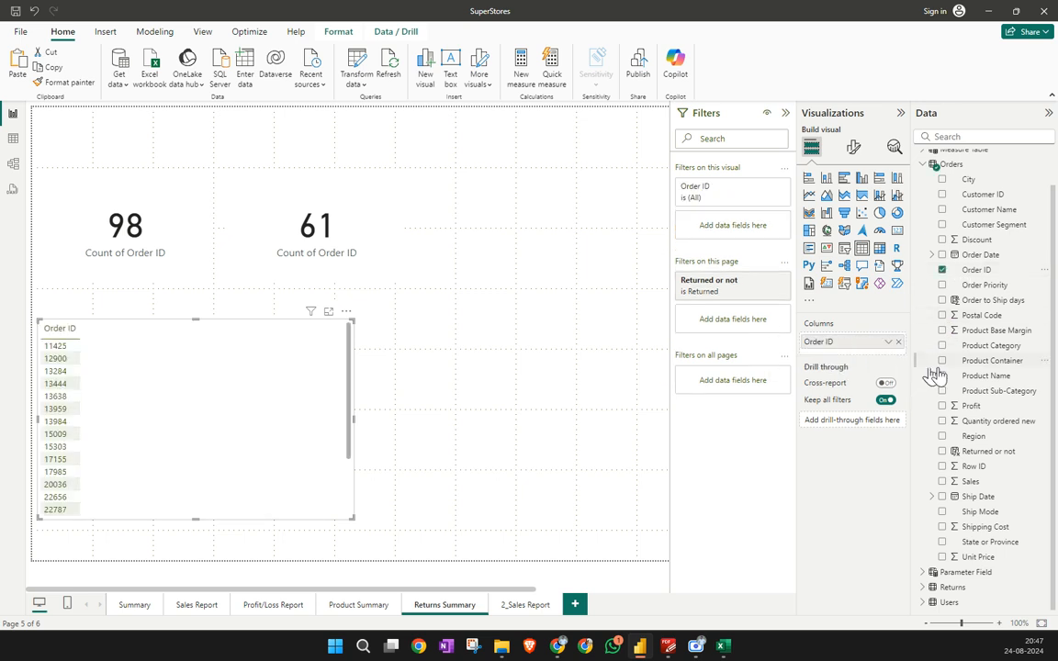
pyautogui.moveTo(985, 375); pyautogui.dragTo(847, 358)
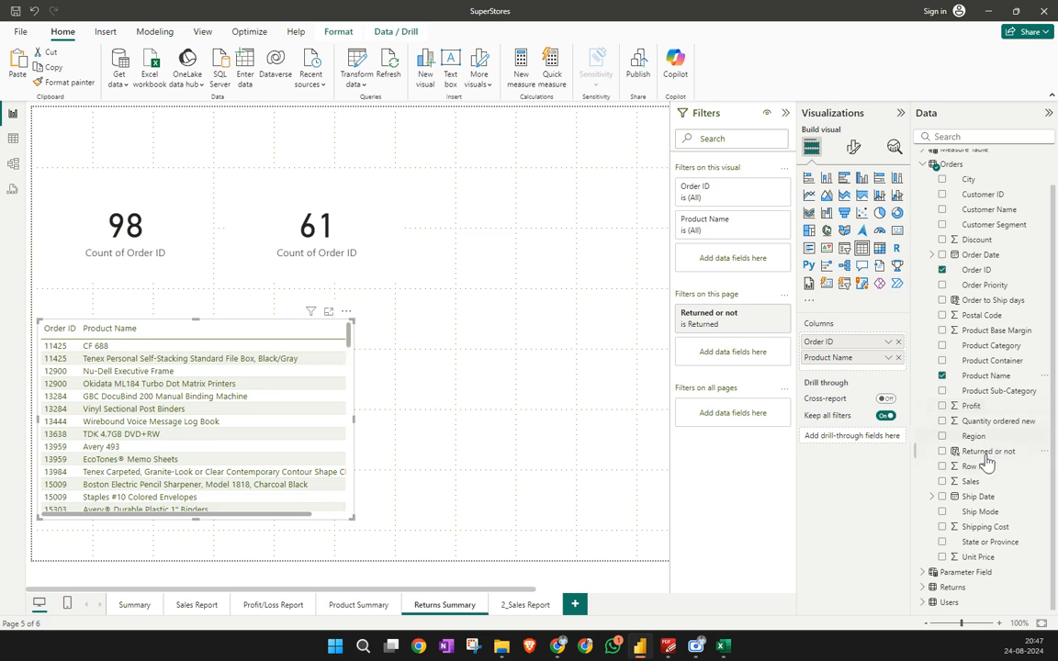
pyautogui.moveTo(974, 405); pyautogui.dragTo(845, 367)
pyautogui.moveTo(354, 418); pyautogui.dragTo(264, 450)
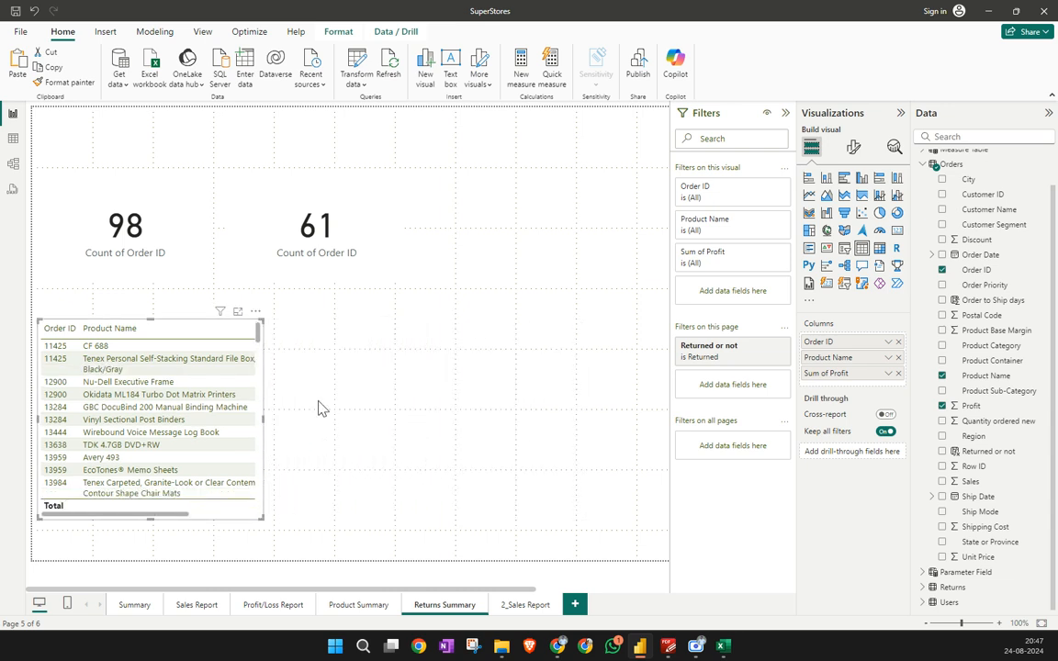
# Place a copy of the table to its right and convert it into a stacked column chart with all fields cleared
pyautogui.moveTo(226, 334); pyautogui.dragTo(511, 343)
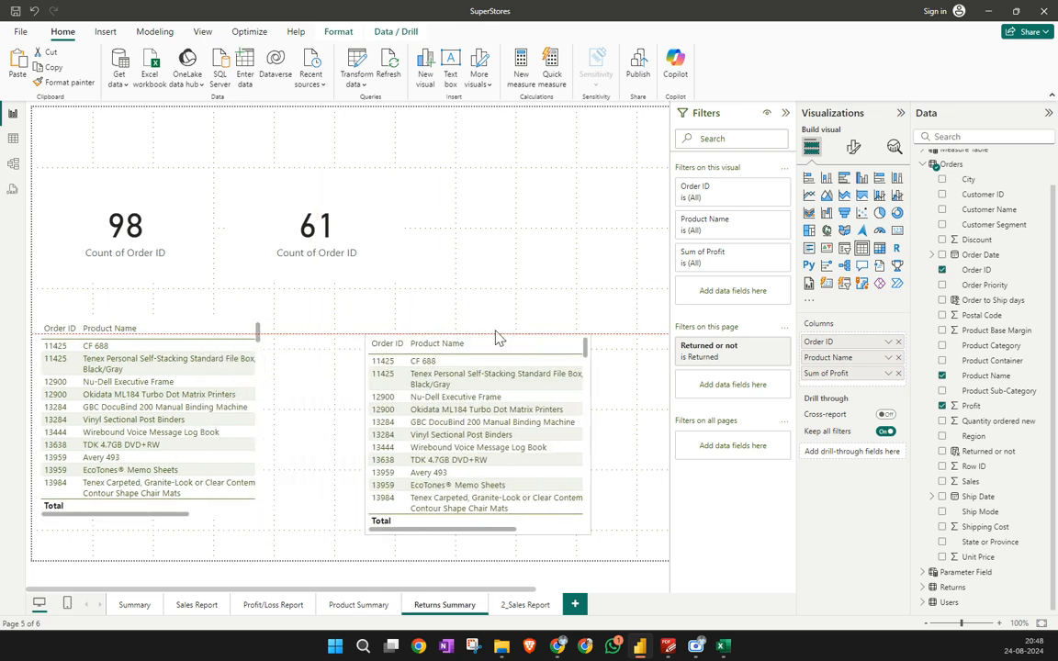
pyautogui.click(826, 179)
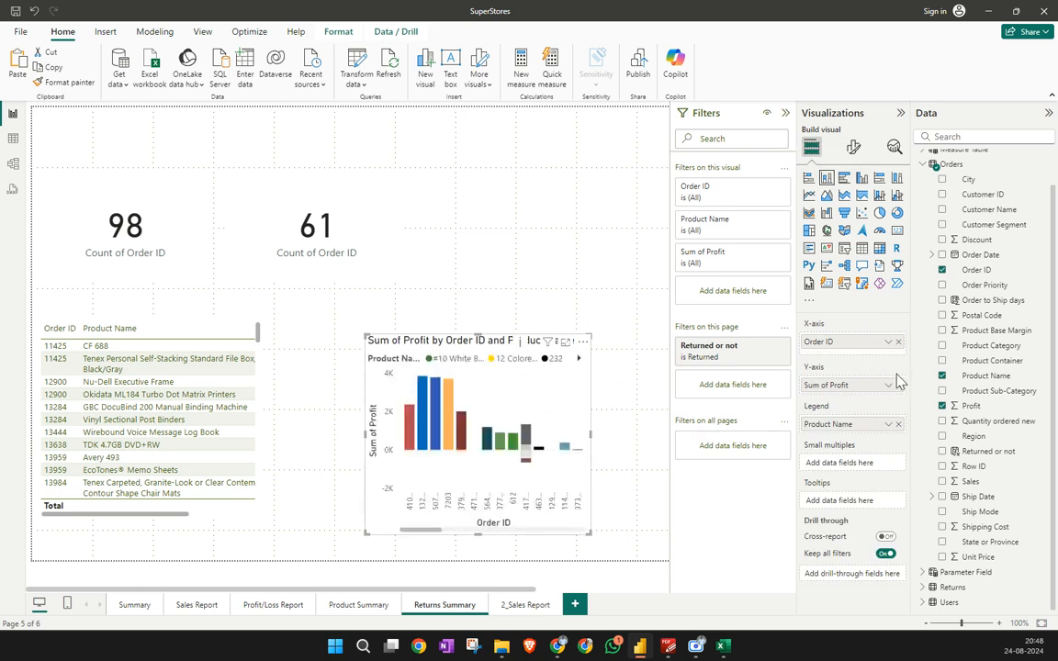
pyautogui.click(898, 385)
pyautogui.click(898, 342)
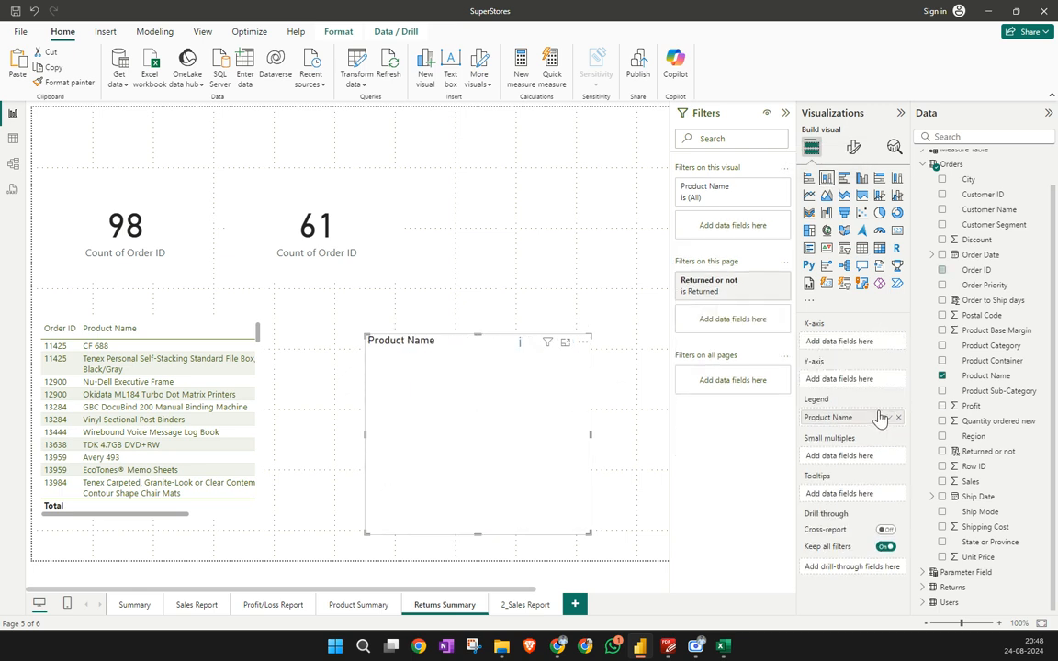
pyautogui.click(897, 419)
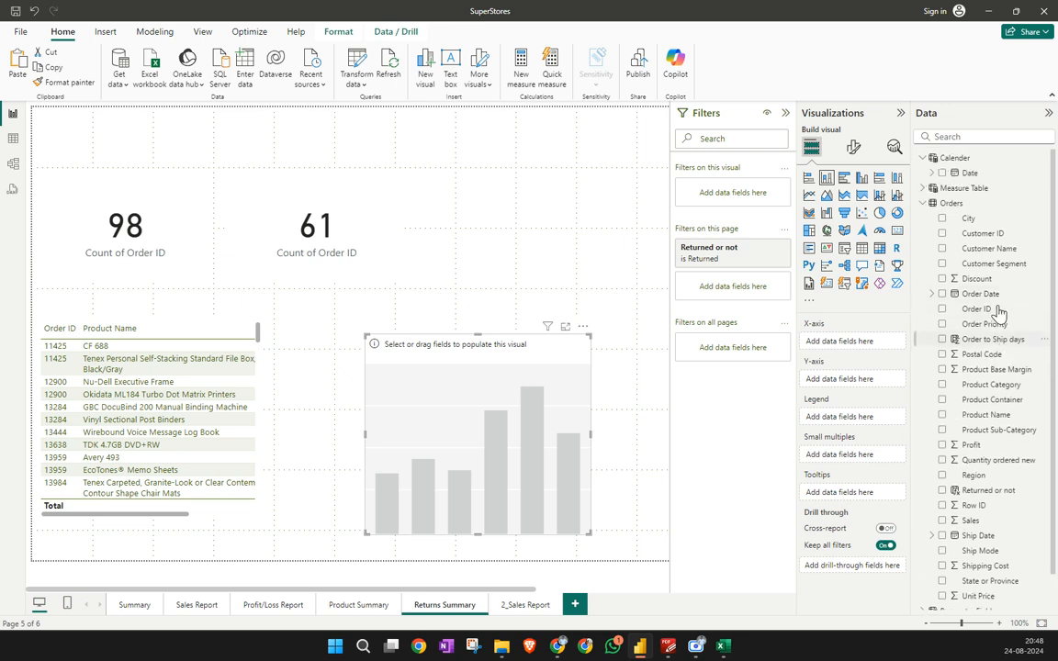
# Plot the count of Order ID on the chart's Y-axis against Customer ID on the X-axis
pyautogui.scroll(2, 999, 276)
pyautogui.moveTo(981, 234); pyautogui.dragTo(867, 345)
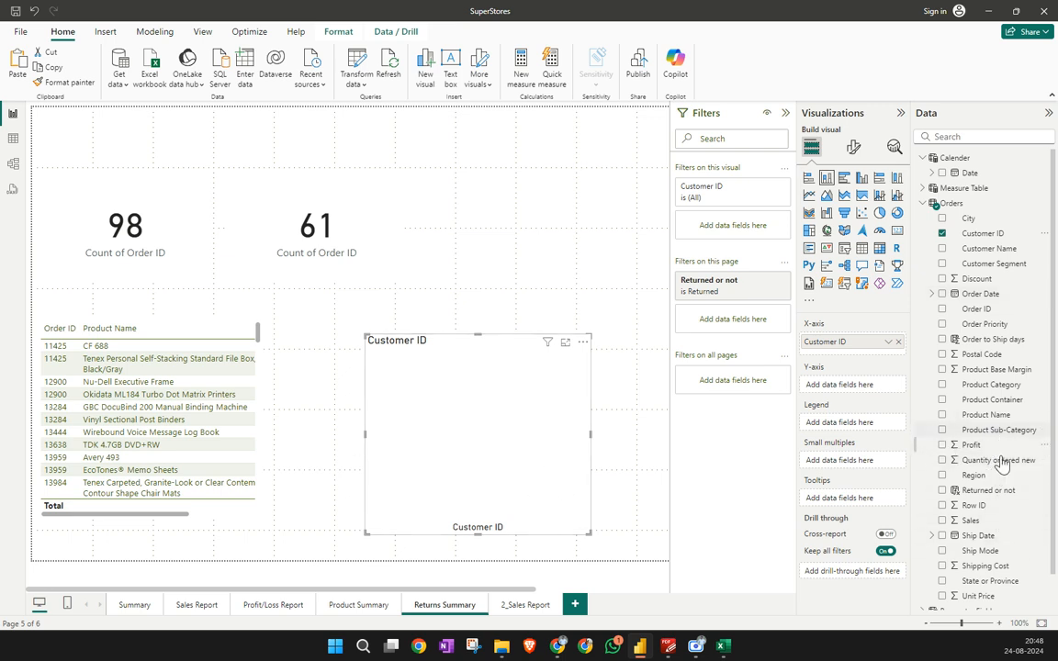
pyautogui.moveTo(977, 309); pyautogui.dragTo(861, 386)
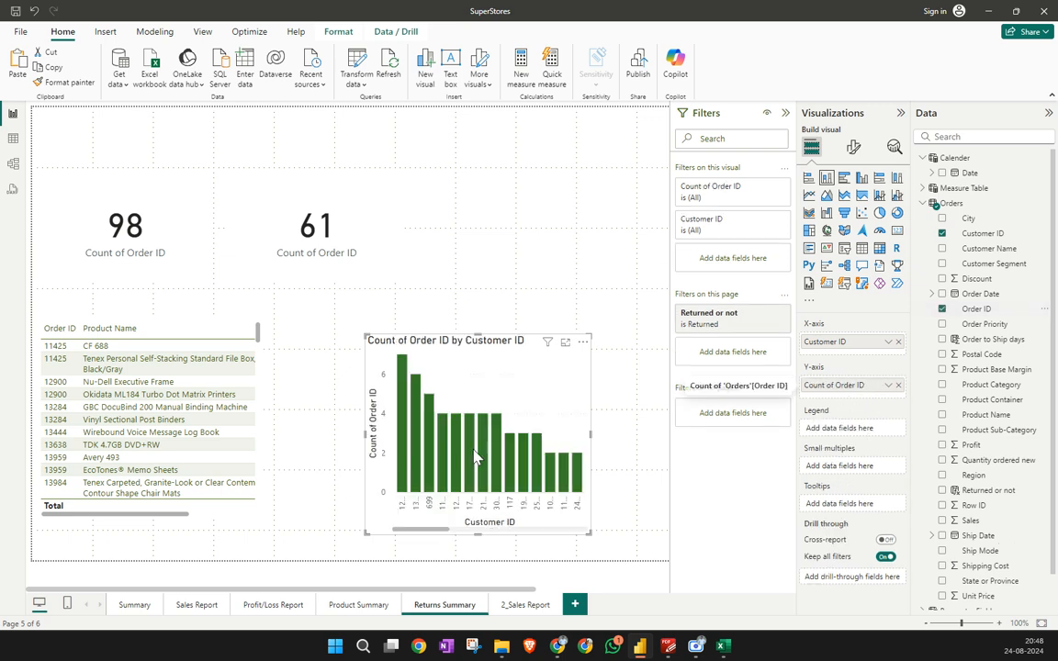
# Enlarge the column chart on both sides and upward to fill the space beside the table
pyautogui.moveTo(366, 433); pyautogui.dragTo(290, 441)
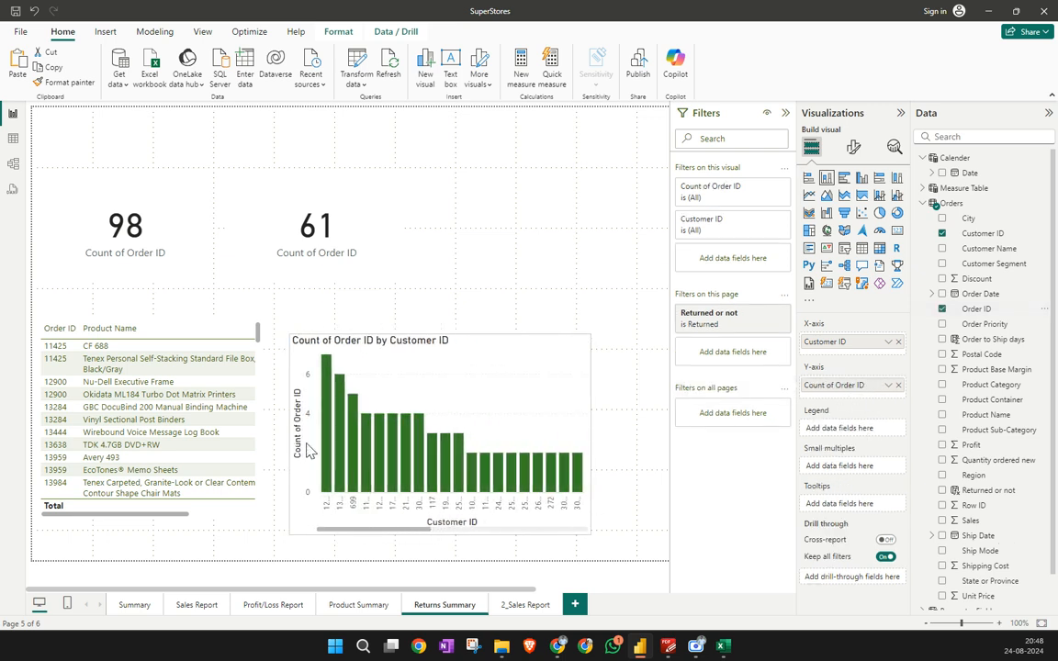
pyautogui.moveTo(590, 436); pyautogui.dragTo(625, 441)
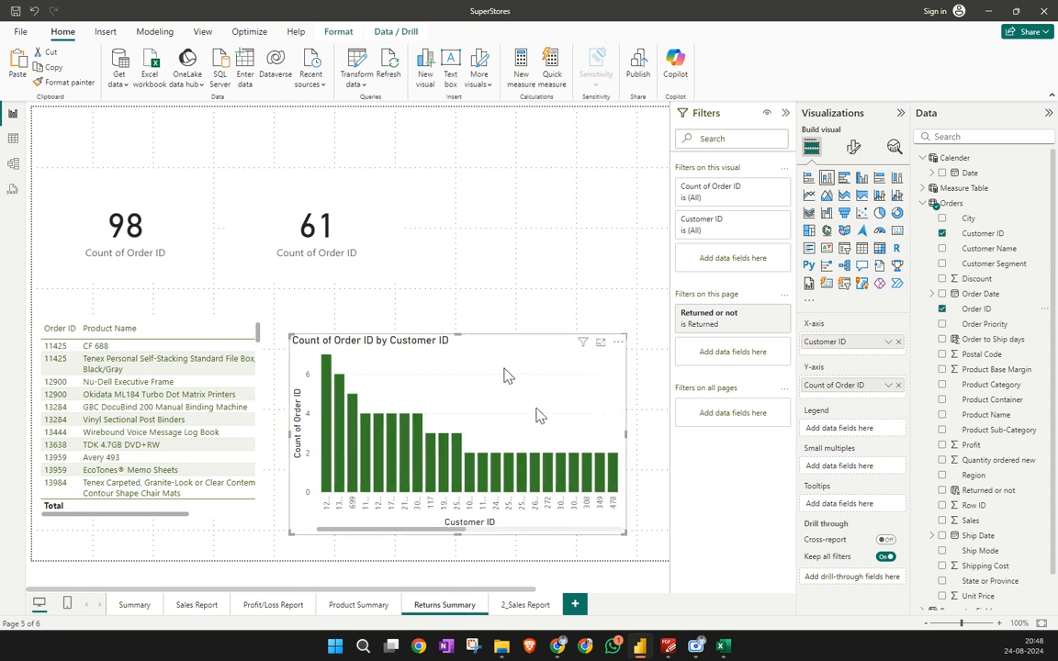
pyautogui.moveTo(461, 333); pyautogui.dragTo(463, 313)
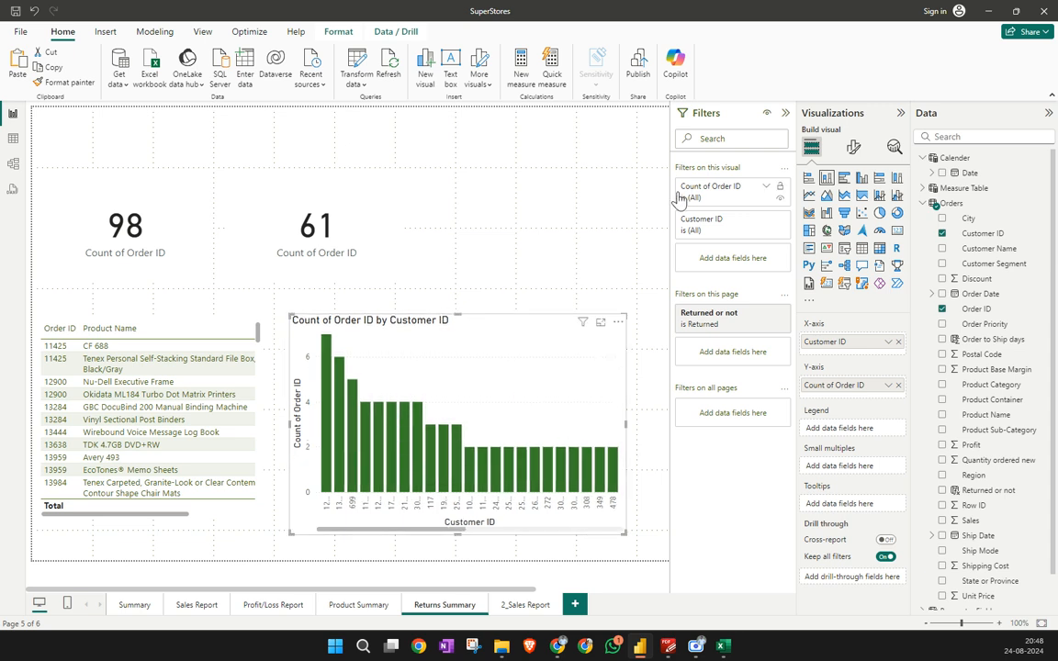
pyautogui.click(662, 236)
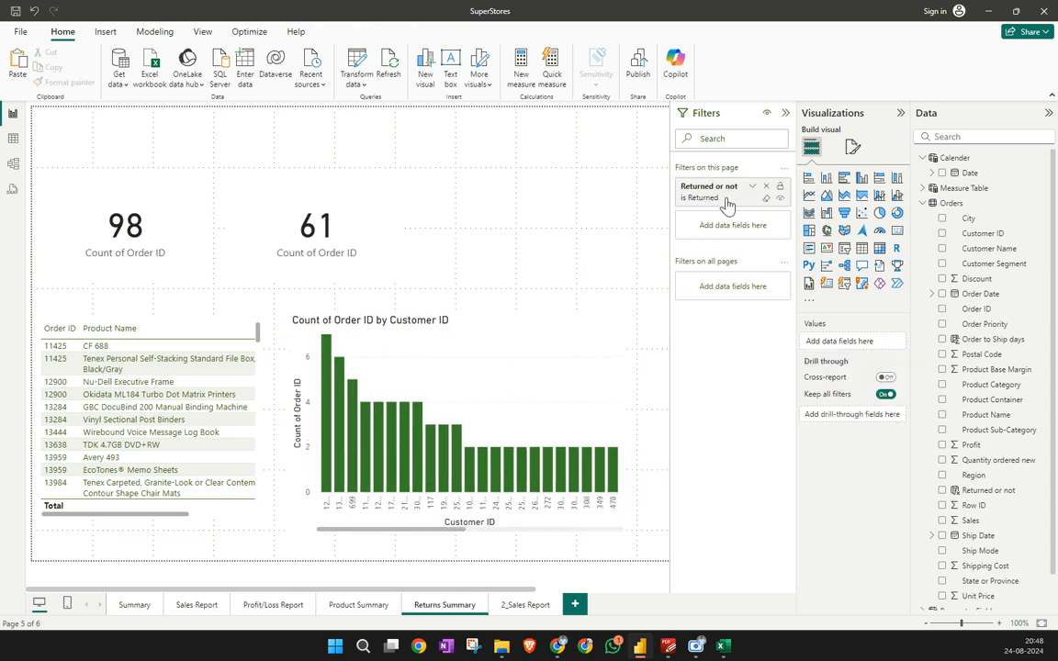
pyautogui.click(538, 427)
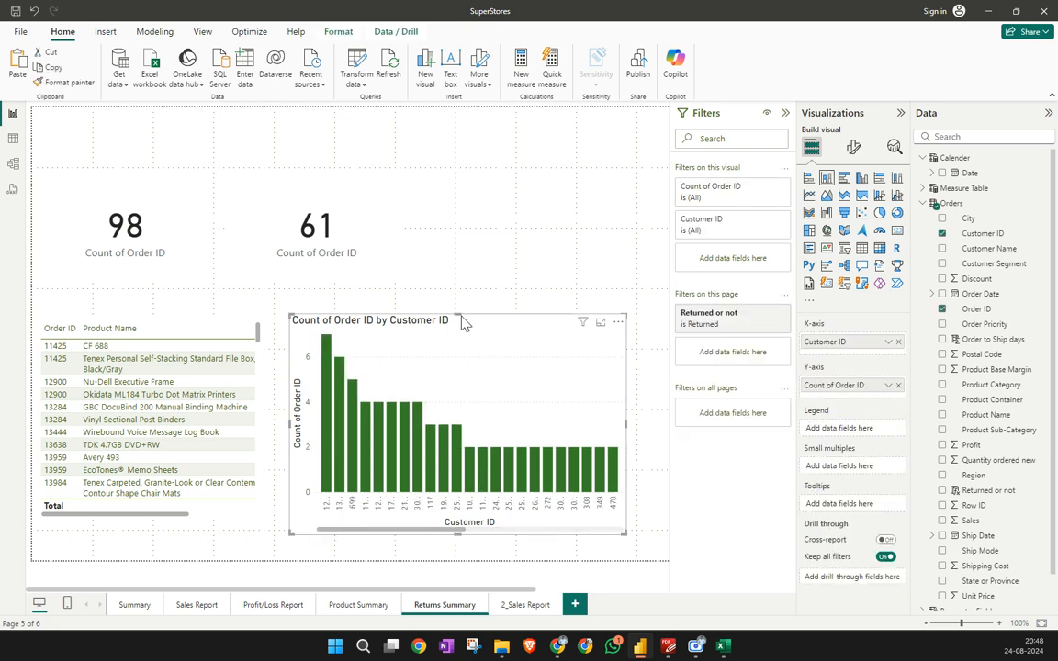
pyautogui.moveTo(461, 314); pyautogui.dragTo(466, 311)
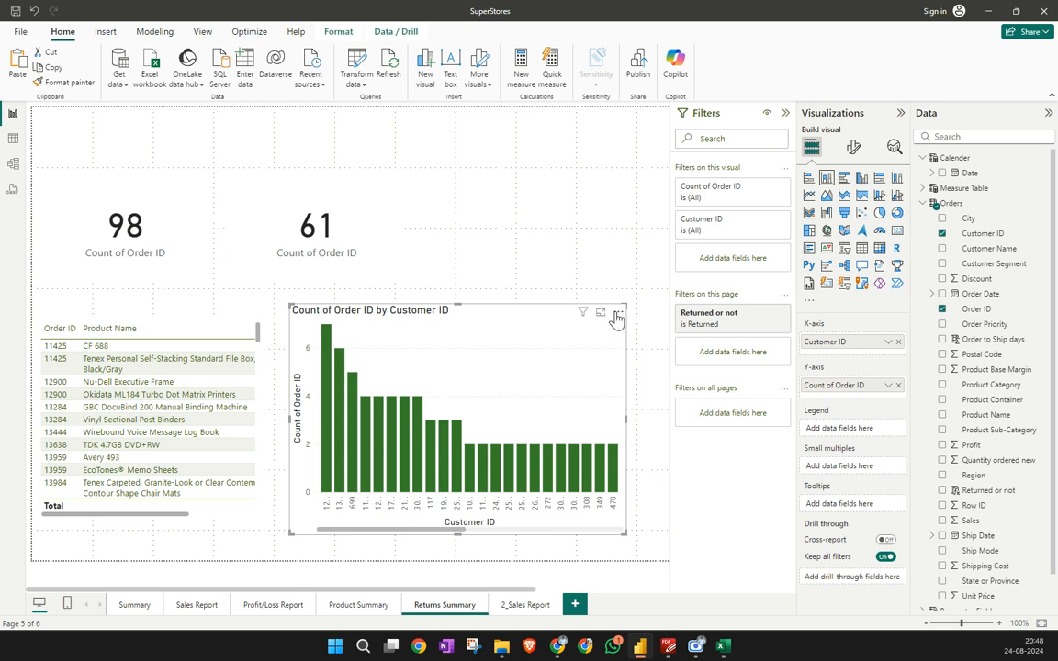
# Expand the column chart's Customer ID filter and examine the conditions offered by Advanced filtering
pyautogui.click(766, 200)
pyautogui.click(751, 195)
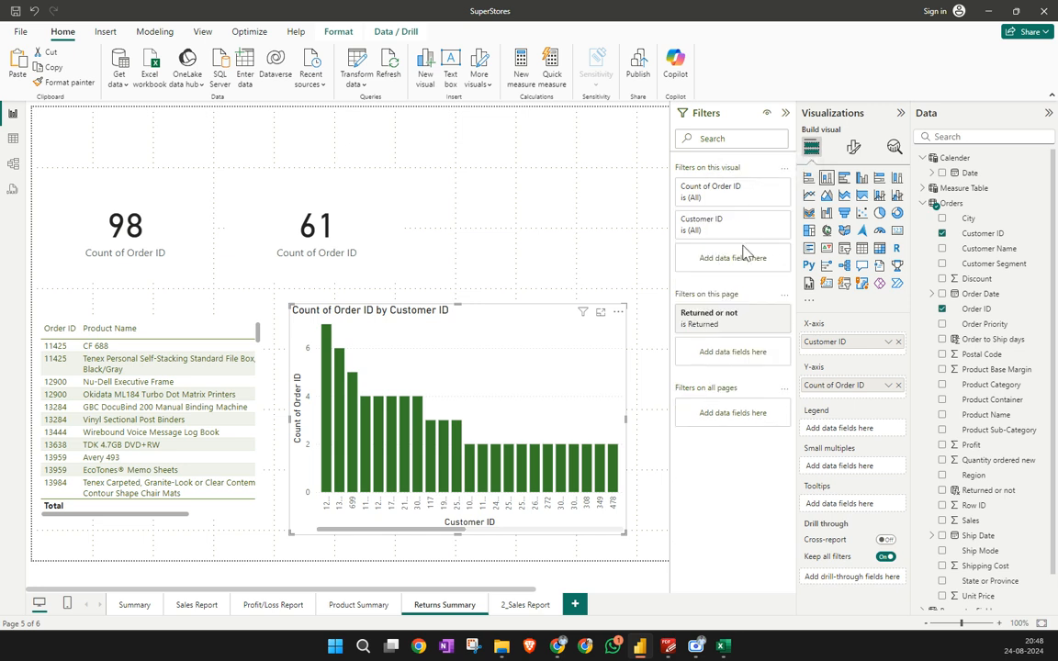
pyautogui.click(764, 223)
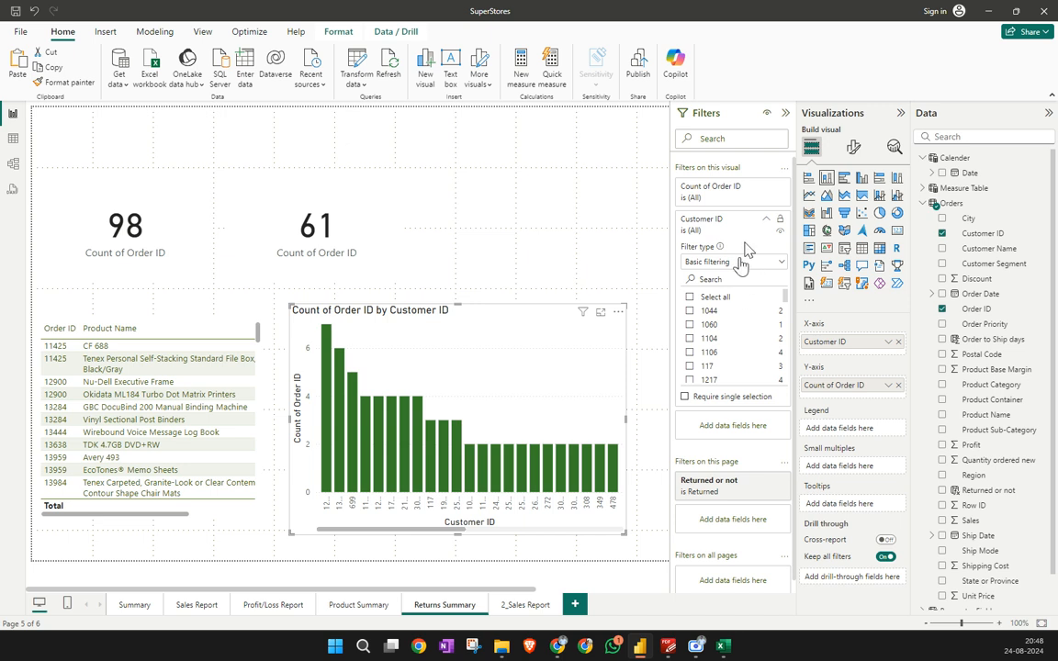
pyautogui.click(735, 262)
pyautogui.click(731, 281)
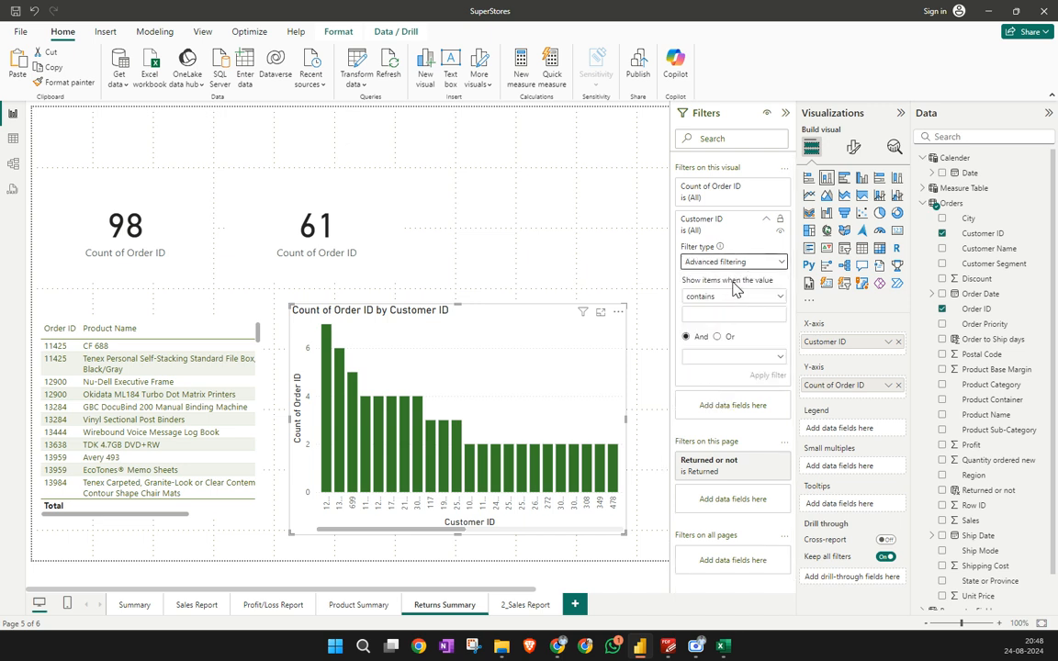
pyautogui.click(722, 298)
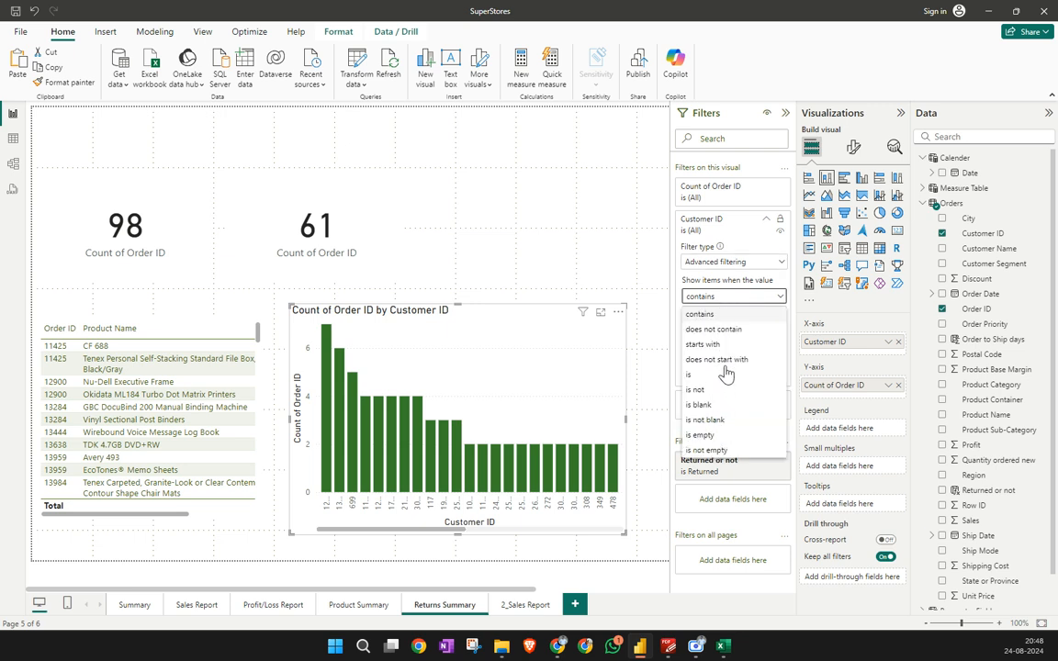
pyautogui.click(730, 283)
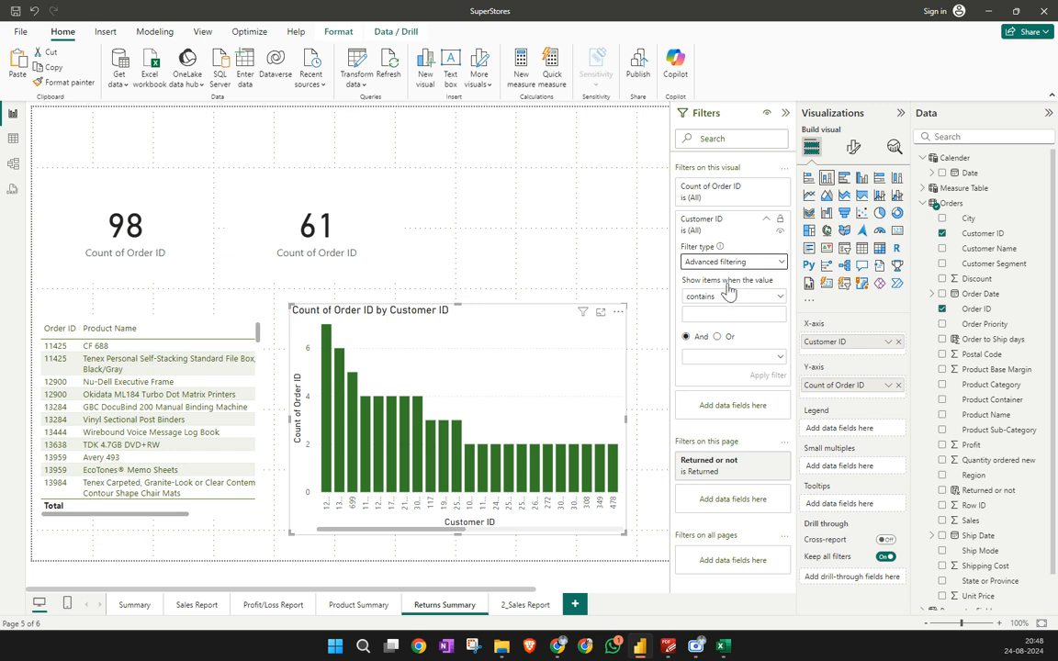
# Filter the column chart's Customer ID to the Top N 5 items by count of Customer ID
pyautogui.click(735, 263)
pyautogui.click(709, 311)
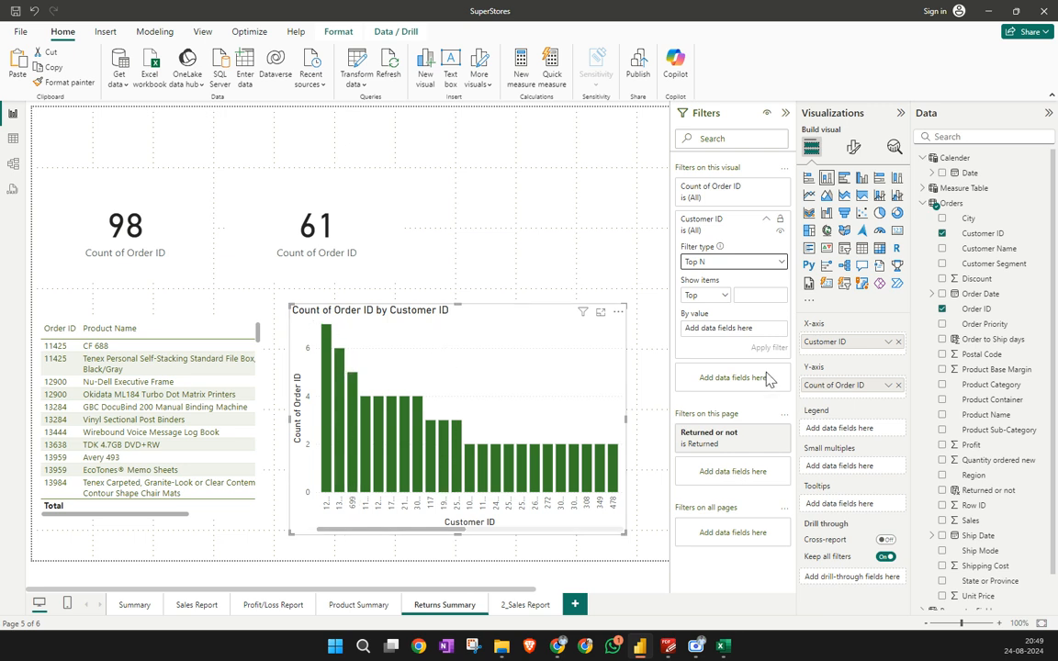
pyautogui.click(757, 295)
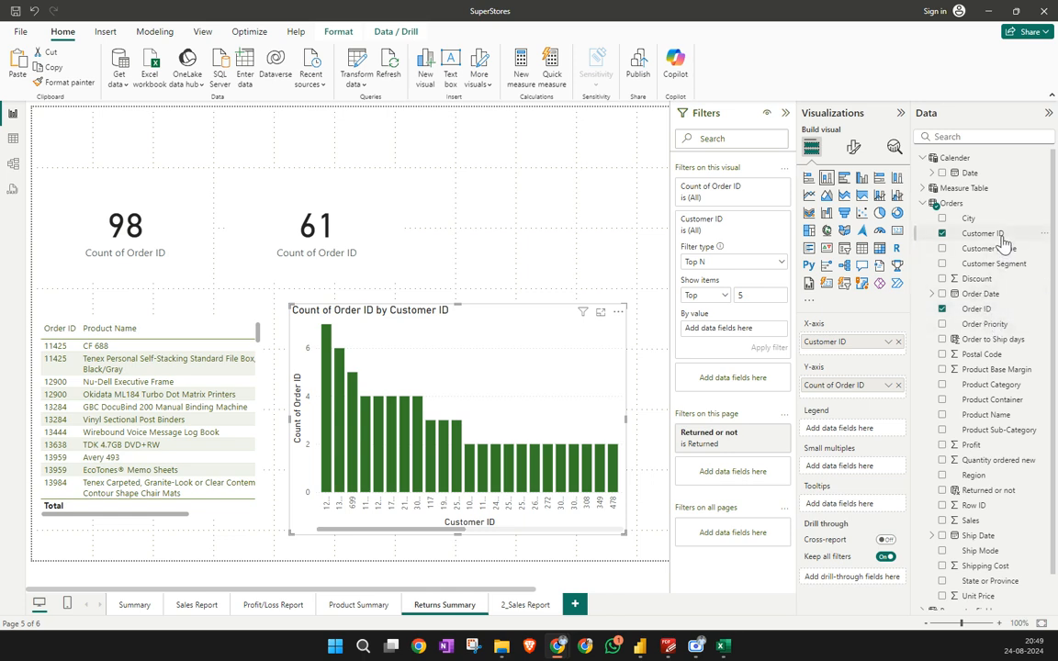
pyautogui.moveTo(937, 234); pyautogui.dragTo(748, 336)
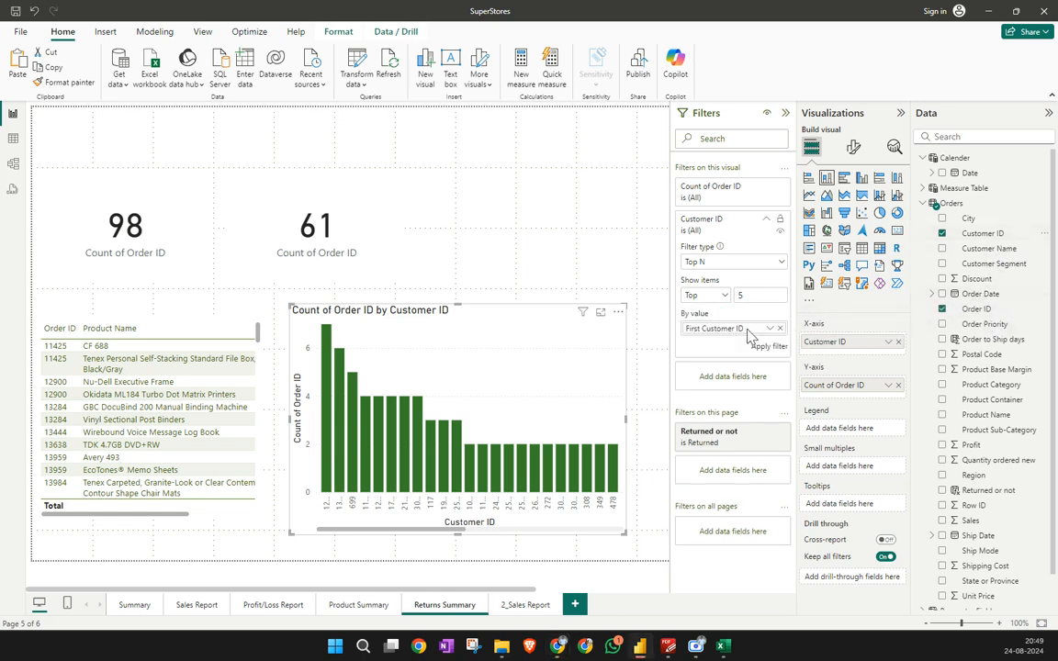
pyautogui.click(712, 329)
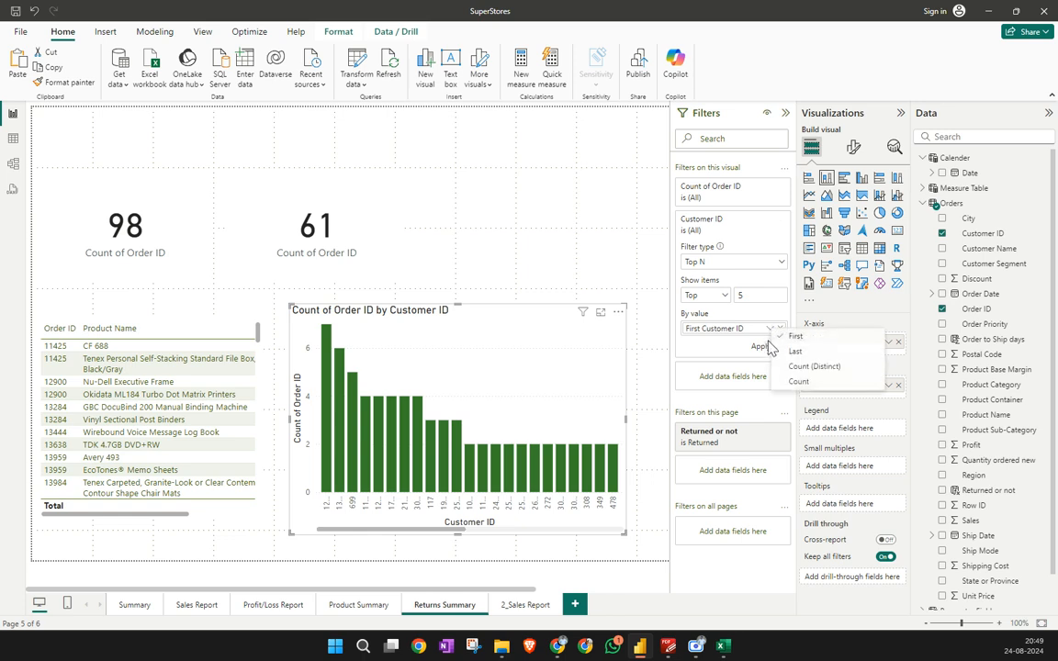
pyautogui.click(805, 384)
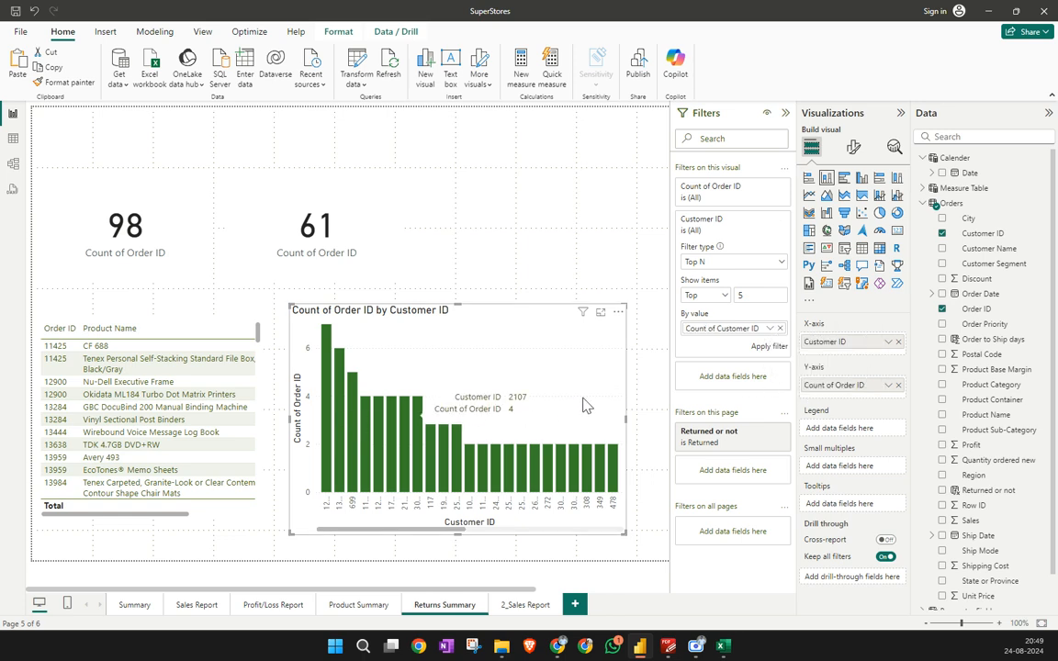
pyautogui.click(761, 353)
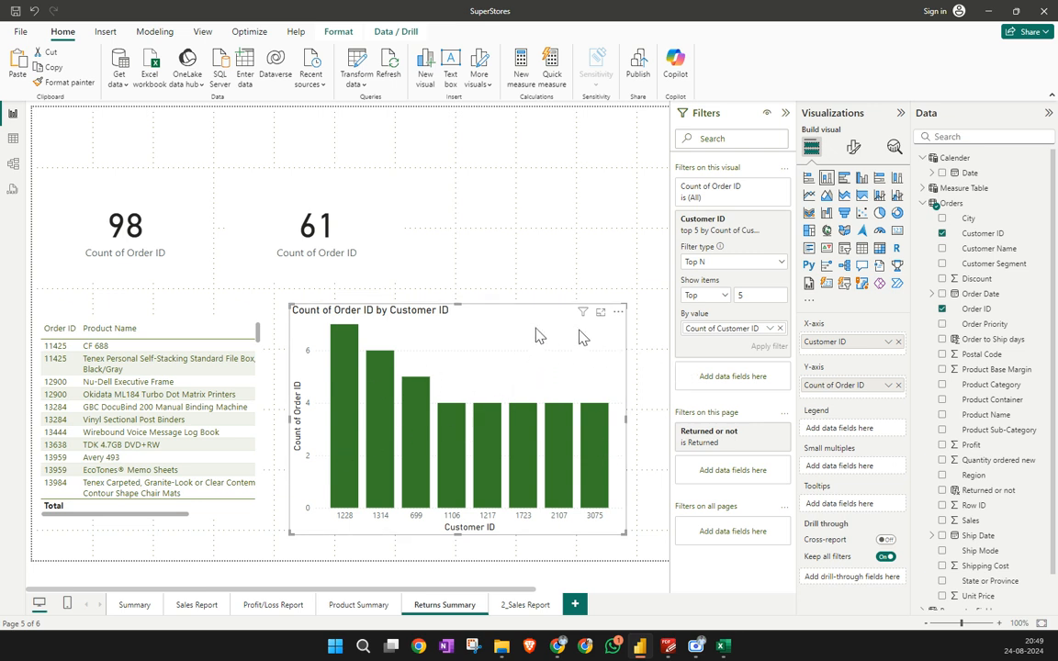
# Replace the ranking value of the chart's Top N filter with the count of Order ID and apply it
pyautogui.click(781, 332)
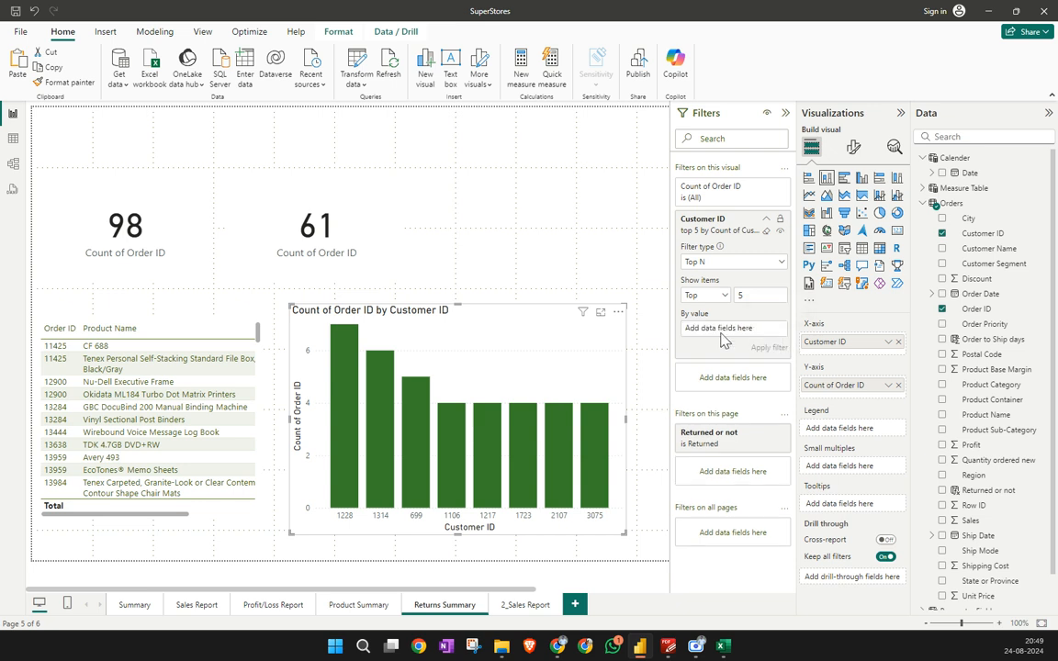
pyautogui.moveTo(981, 309); pyautogui.dragTo(735, 331)
pyautogui.click(779, 328)
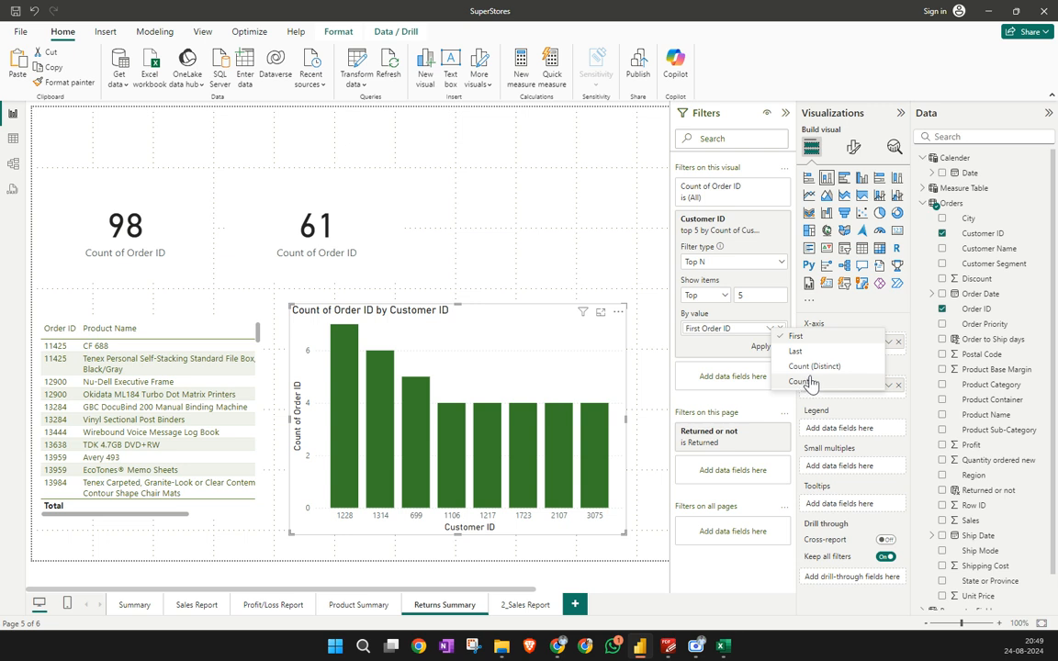
pyautogui.click(806, 381)
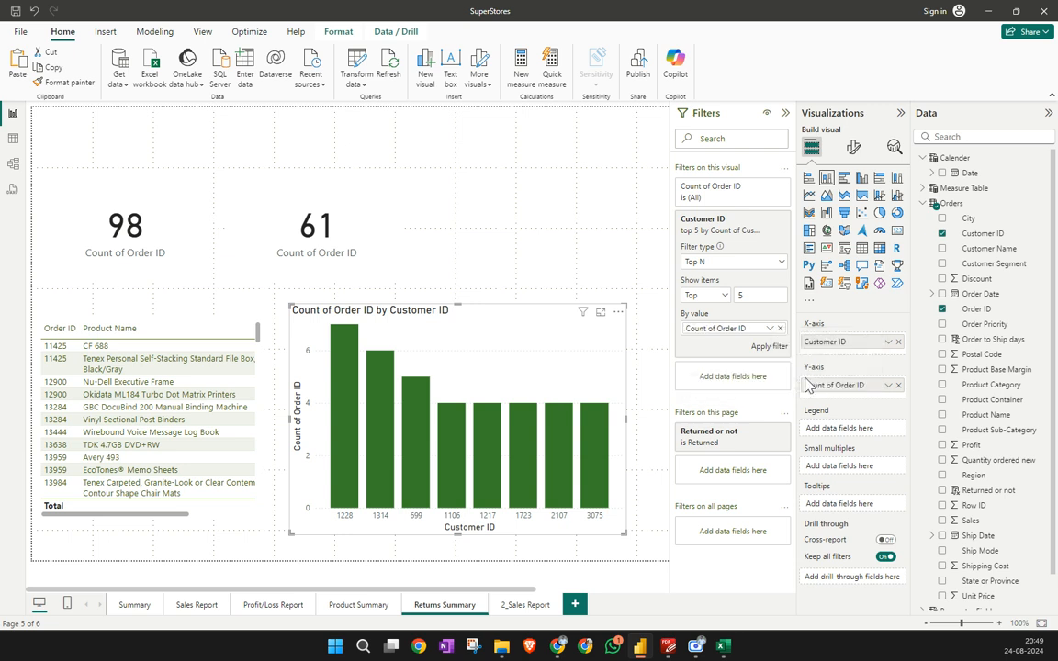
pyautogui.click(771, 349)
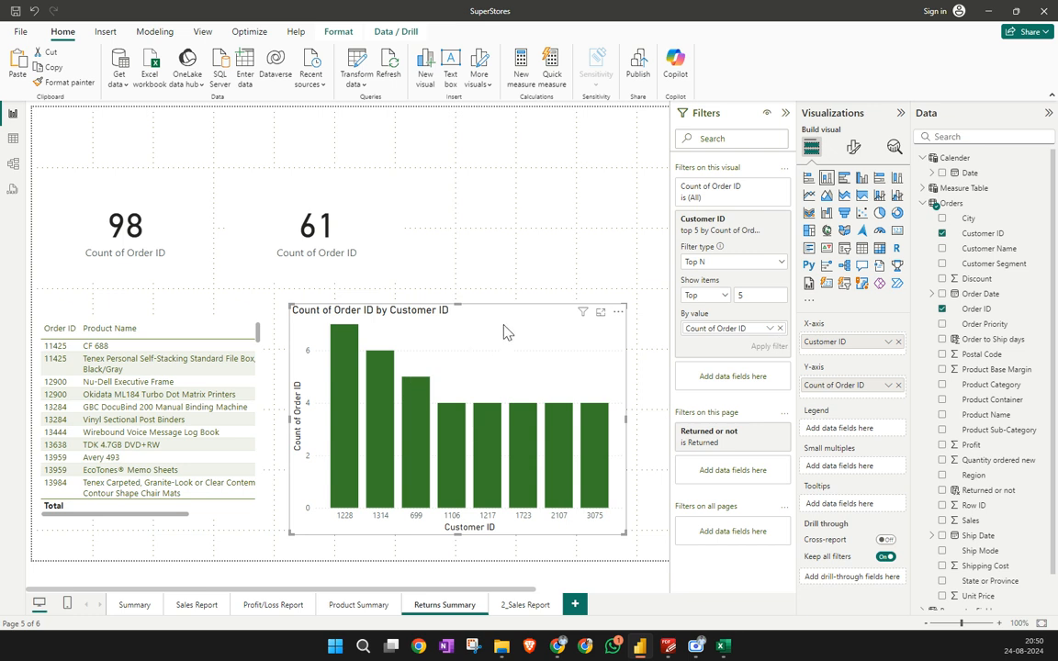
# Turn on data labels for the column chart of Order ID count by Customer ID
pyautogui.click(853, 147)
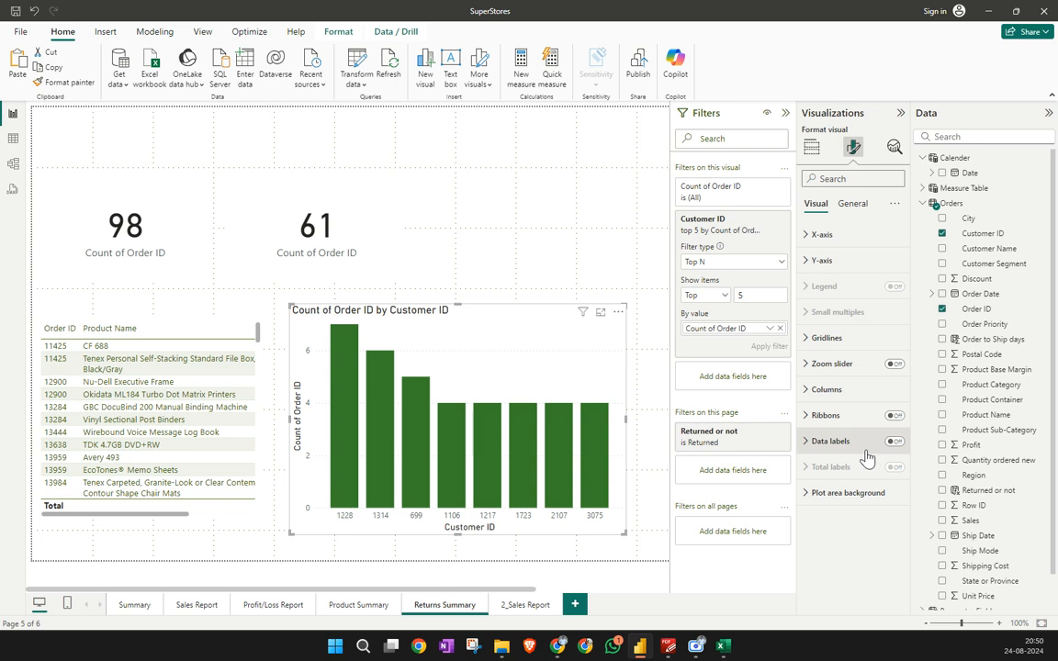
pyautogui.click(892, 441)
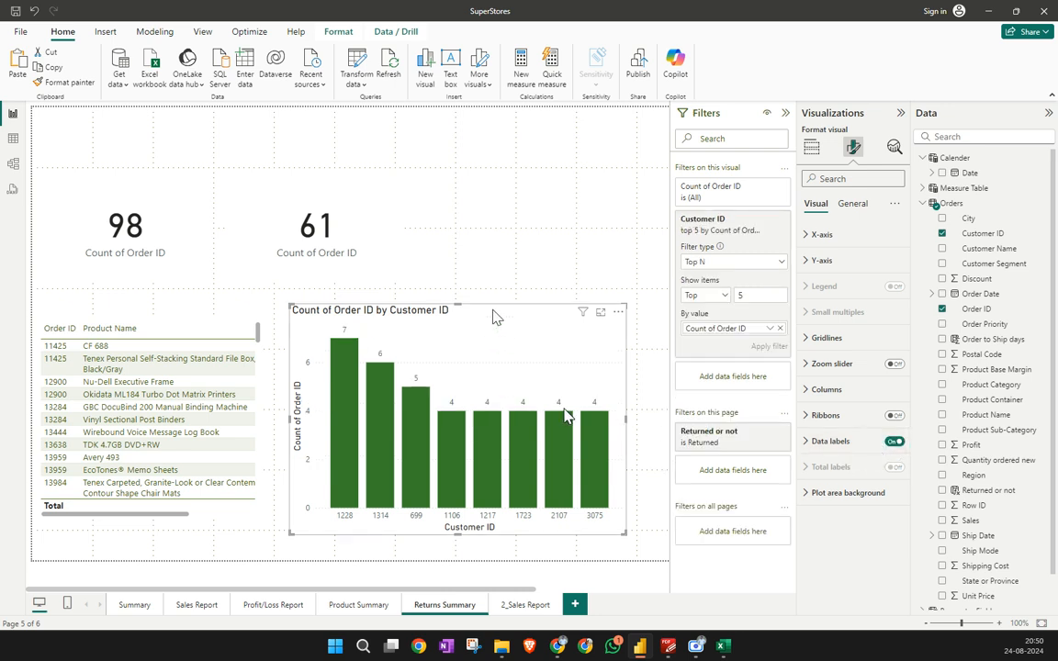
pyautogui.click(492, 213)
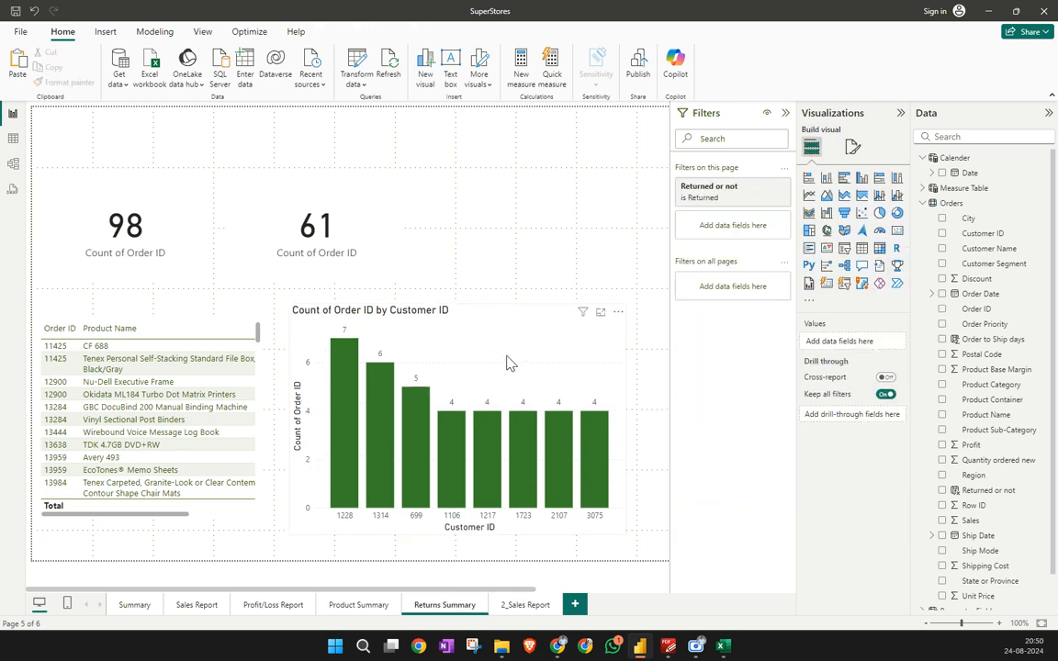
# Convert the column chart into a table and shrink its width and height to fit the customer rows
pyautogui.click(511, 364)
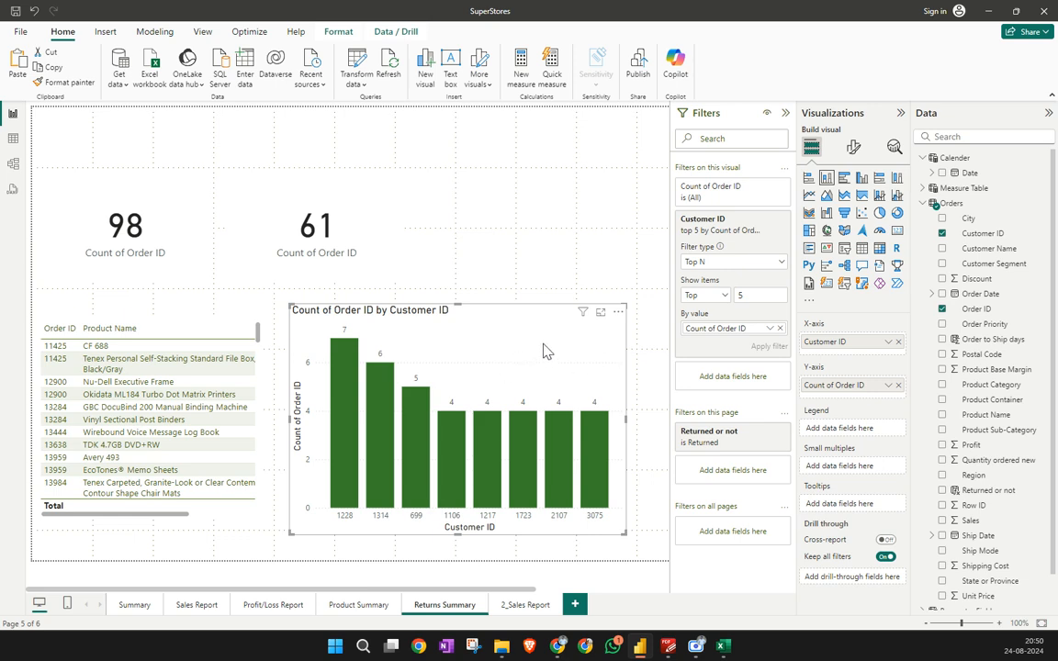
pyautogui.click(863, 249)
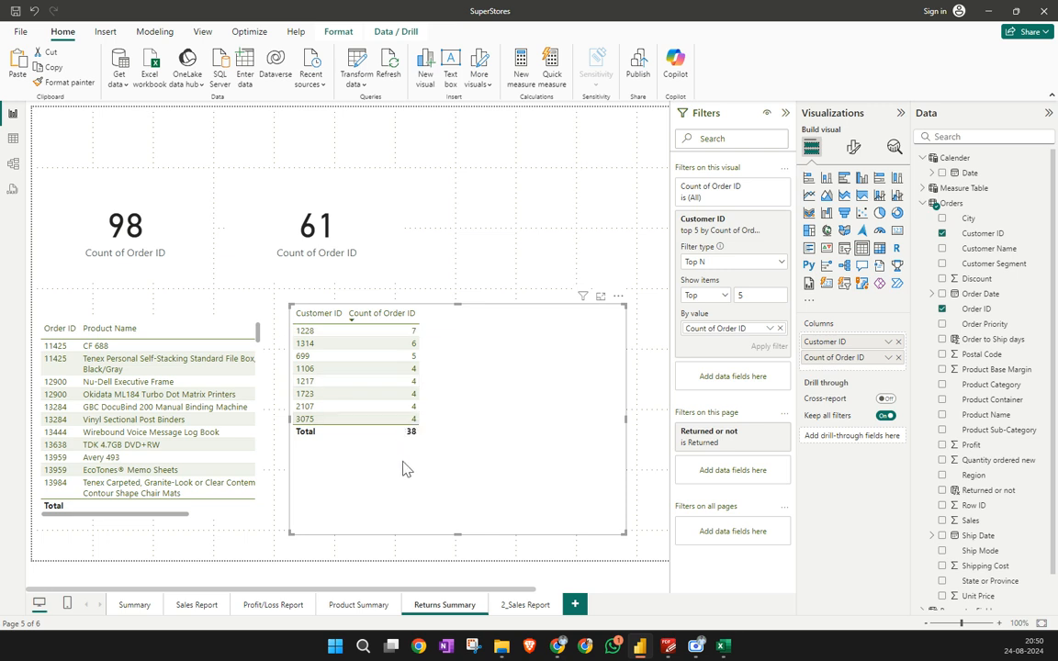
pyautogui.moveTo(624, 420); pyautogui.dragTo(448, 440)
pyautogui.moveTo(368, 533); pyautogui.dragTo(361, 451)
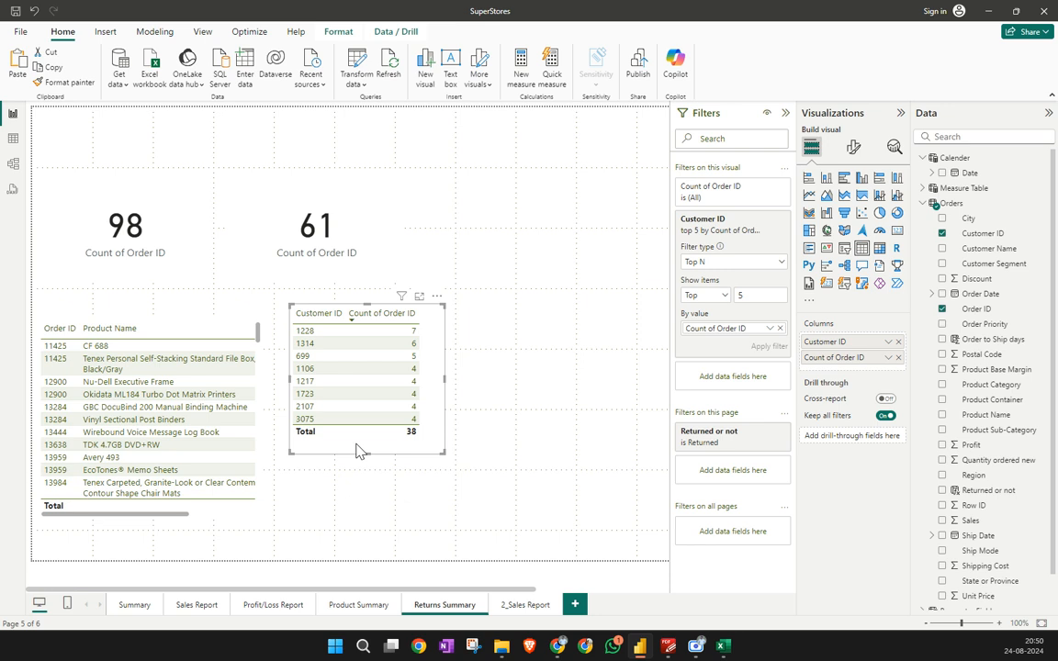
pyautogui.moveTo(423, 325); pyautogui.dragTo(438, 332)
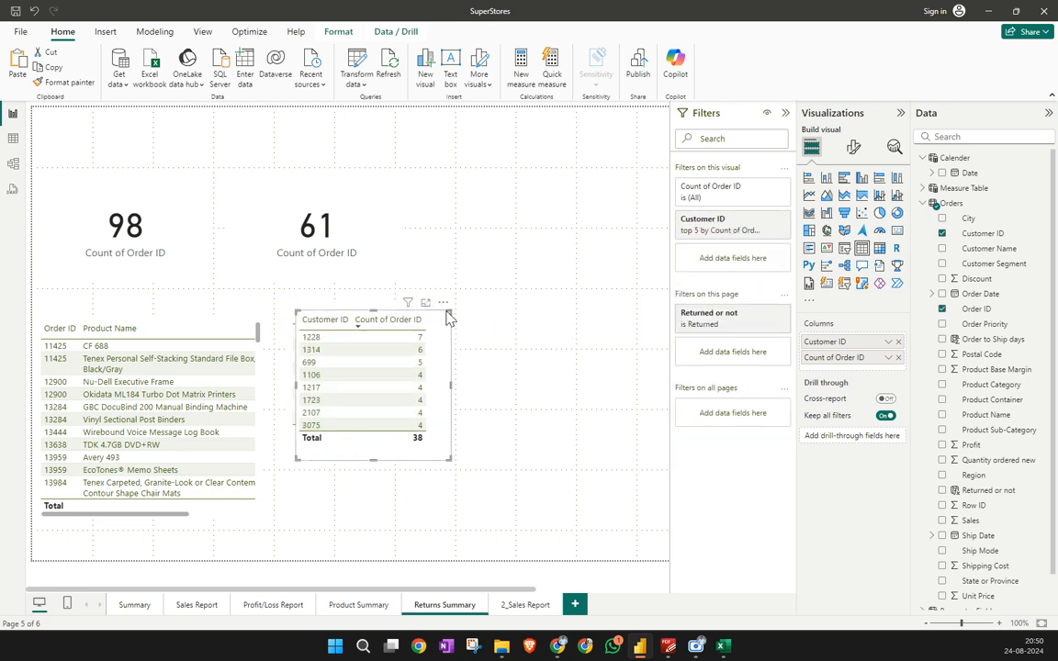
# Duplicate the customer table and place the copy to its right, aligned with the original
pyautogui.hotkey('ctrl', 'c')
pyautogui.hotkey('ctrl', 'v')
pyautogui.moveTo(602, 317); pyautogui.dragTo(601, 311)
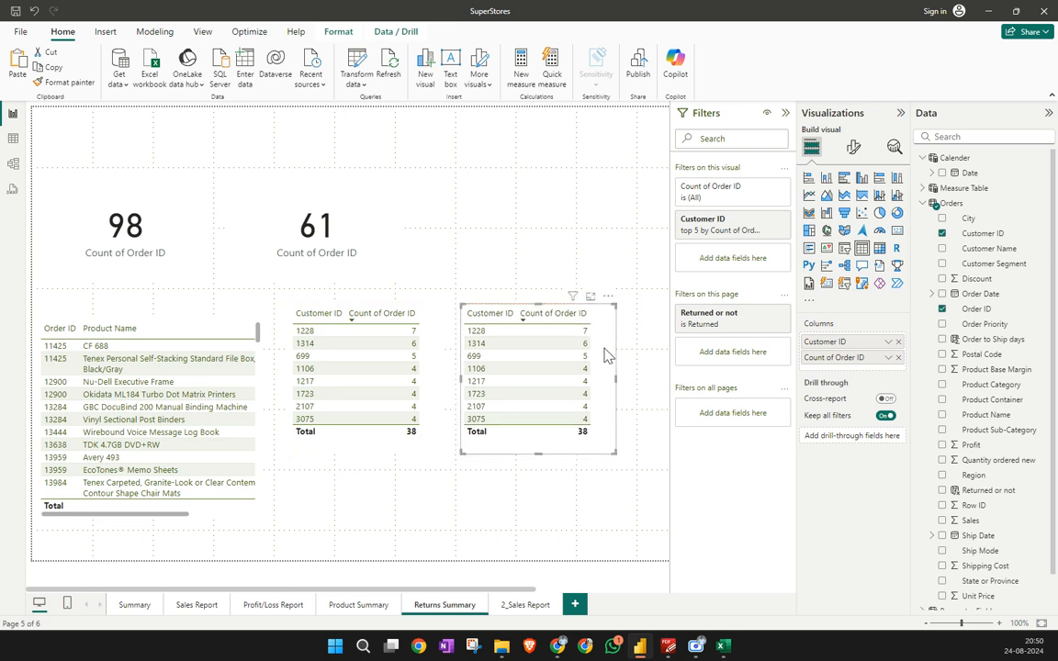
# Replace the Order ID count in the copied table with a count of Customer ID, sorted in descending order
pyautogui.click(898, 357)
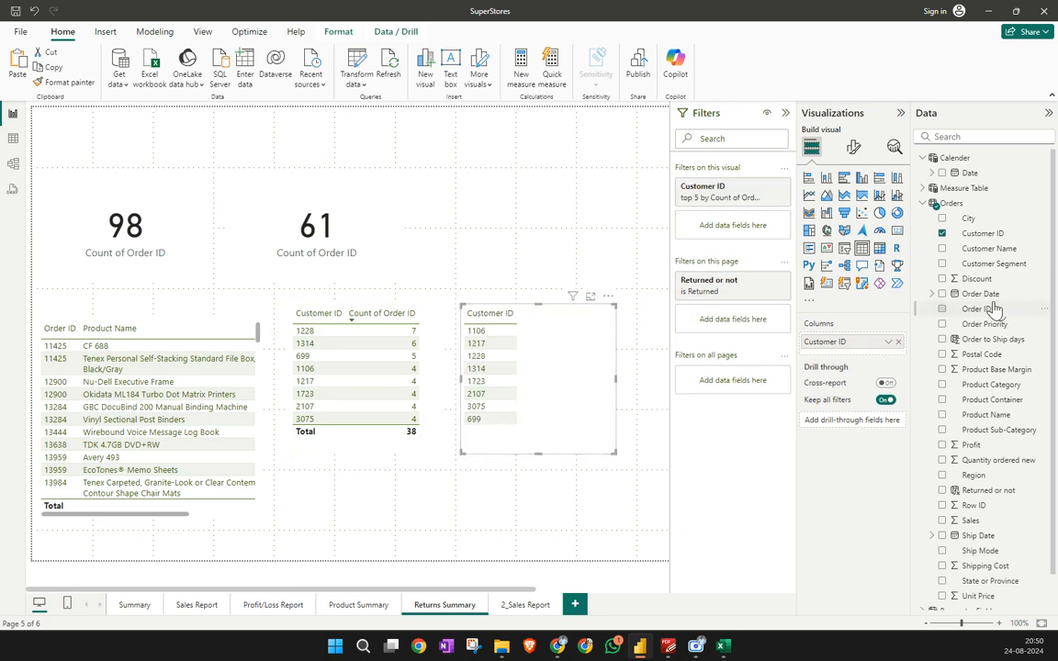
pyautogui.moveTo(996, 235); pyautogui.dragTo(841, 342)
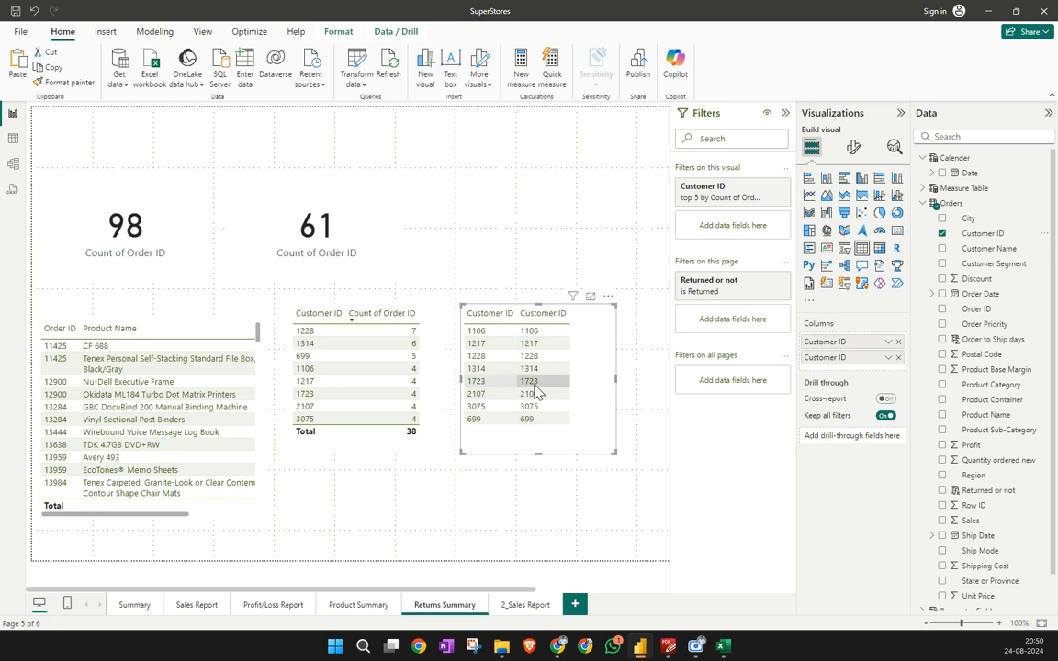
pyautogui.click(887, 357)
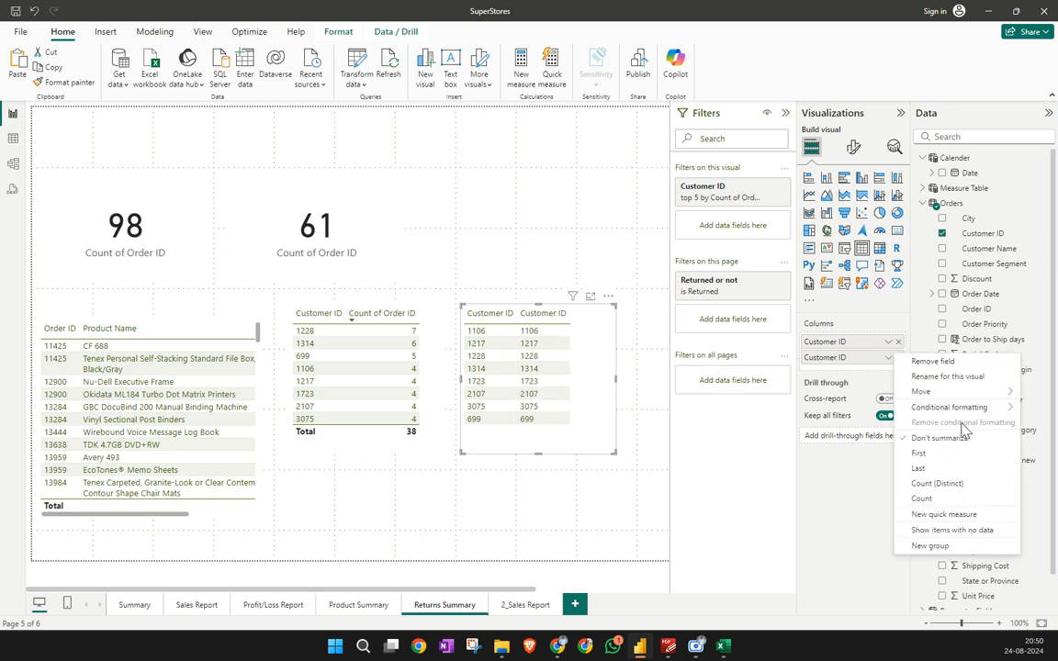
pyautogui.click(949, 501)
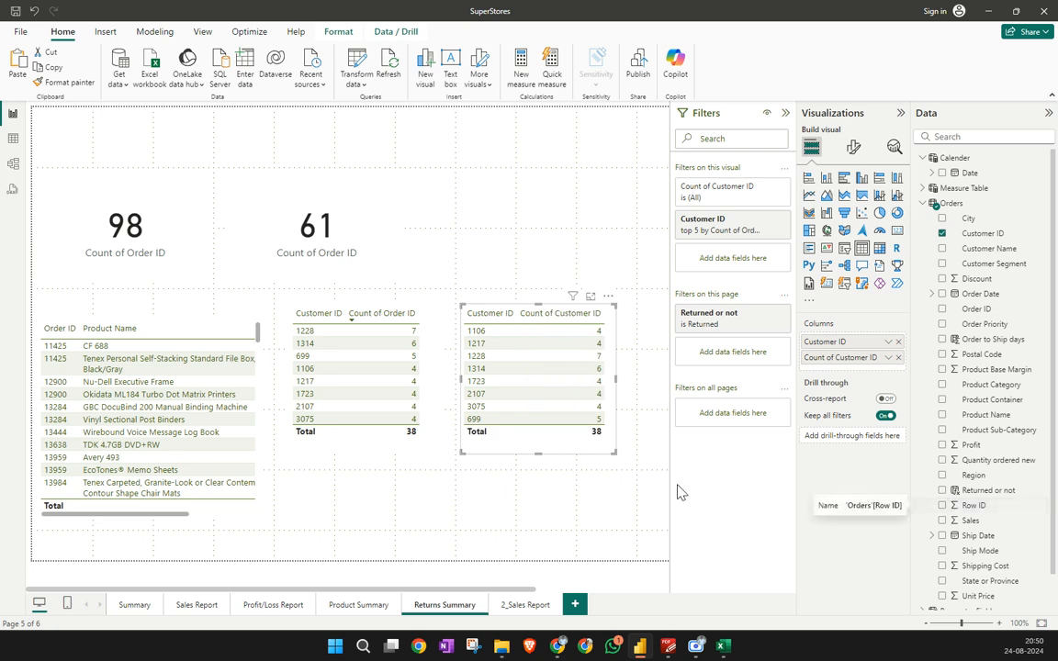
pyautogui.click(523, 320)
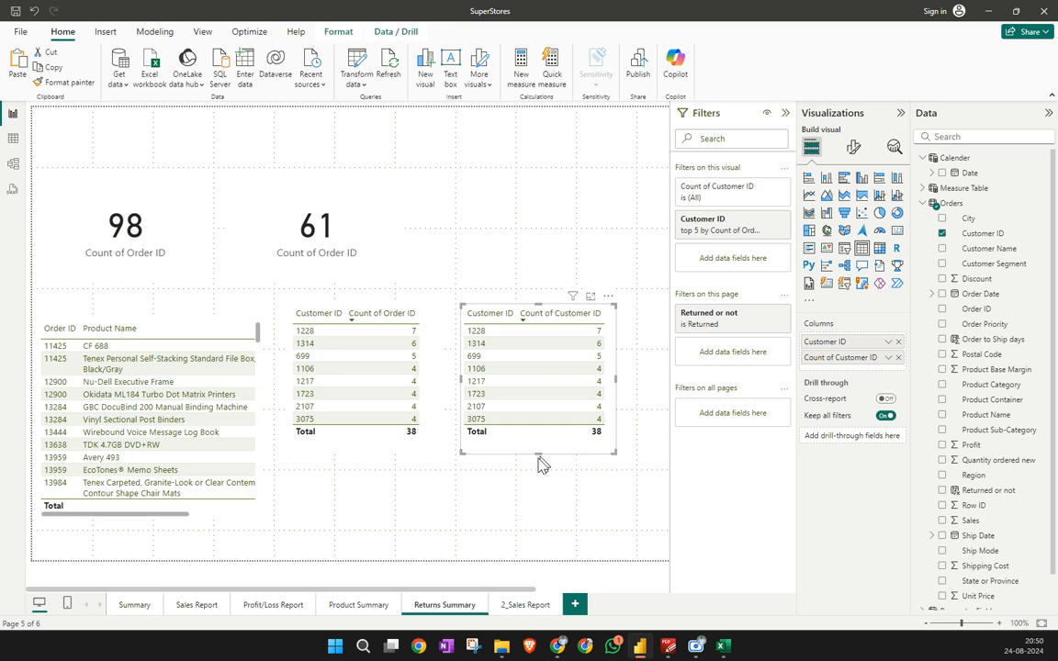
pyautogui.moveTo(538, 452); pyautogui.dragTo(538, 447)
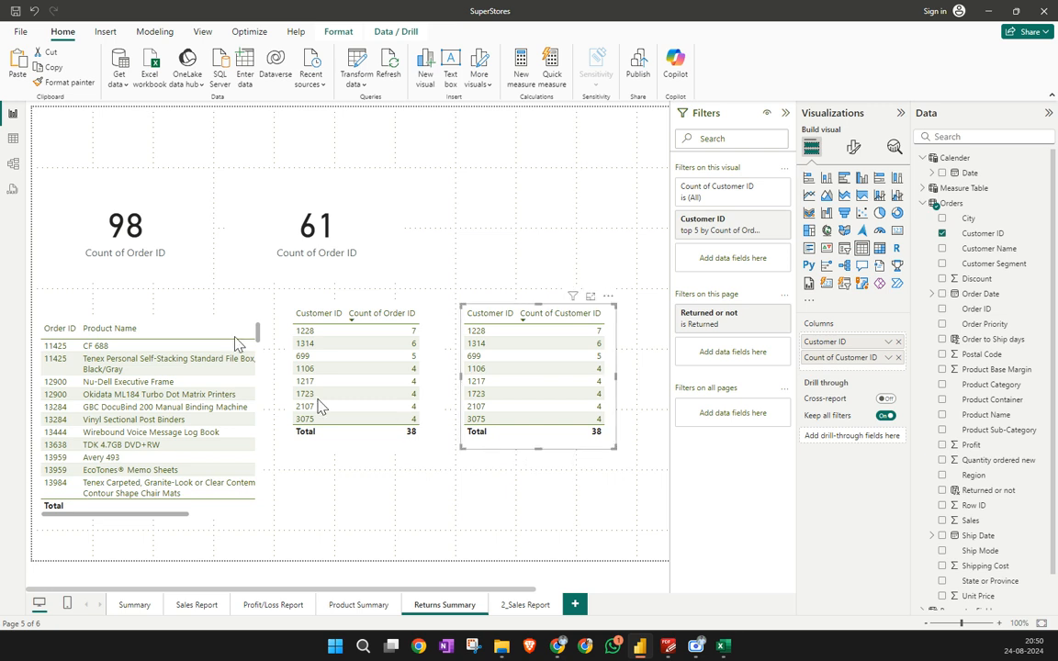
pyautogui.click(13, 139)
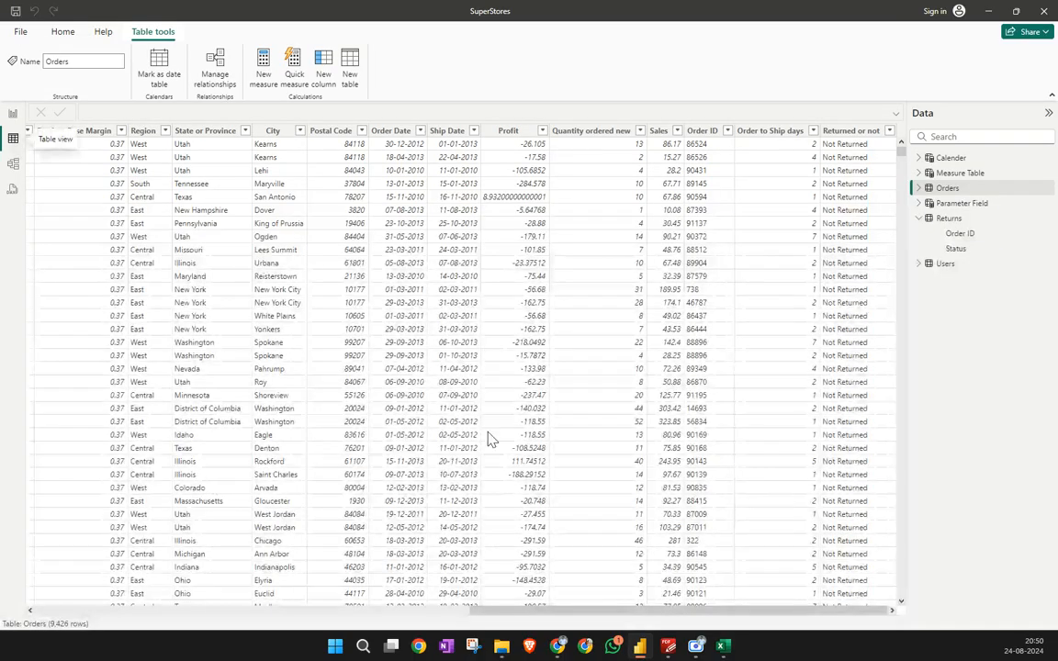
pyautogui.click(722, 645)
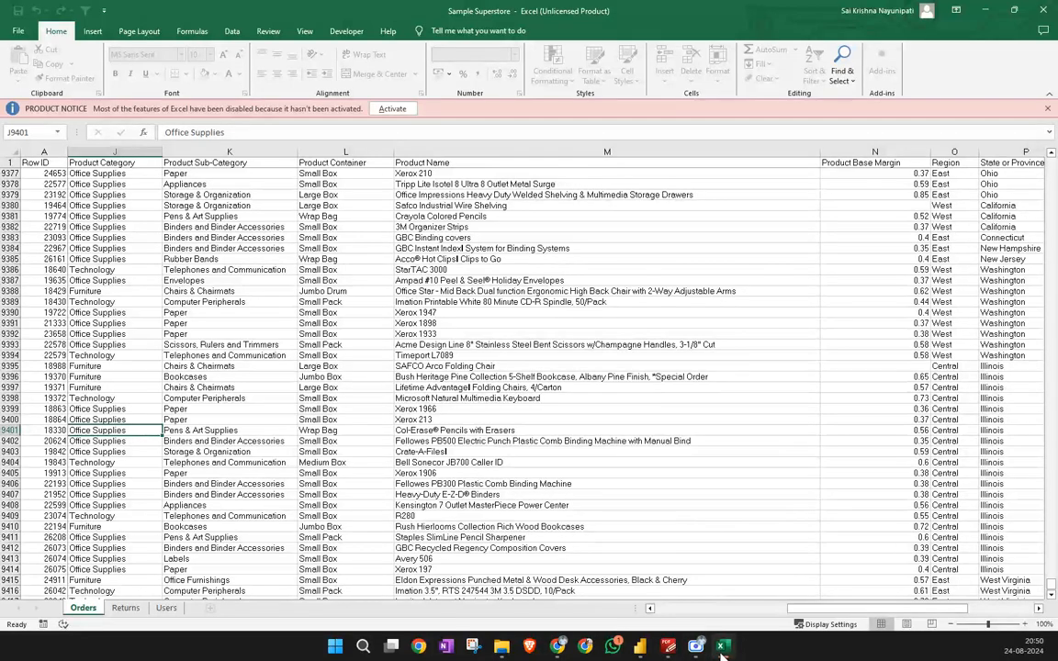
pyautogui.click(722, 646)
# Switch to the untitled Google Sheets spreadsheet and examine the Order ID column of the Orders Table
pyautogui.moveTo(557, 646)
pyautogui.click(349, 588)
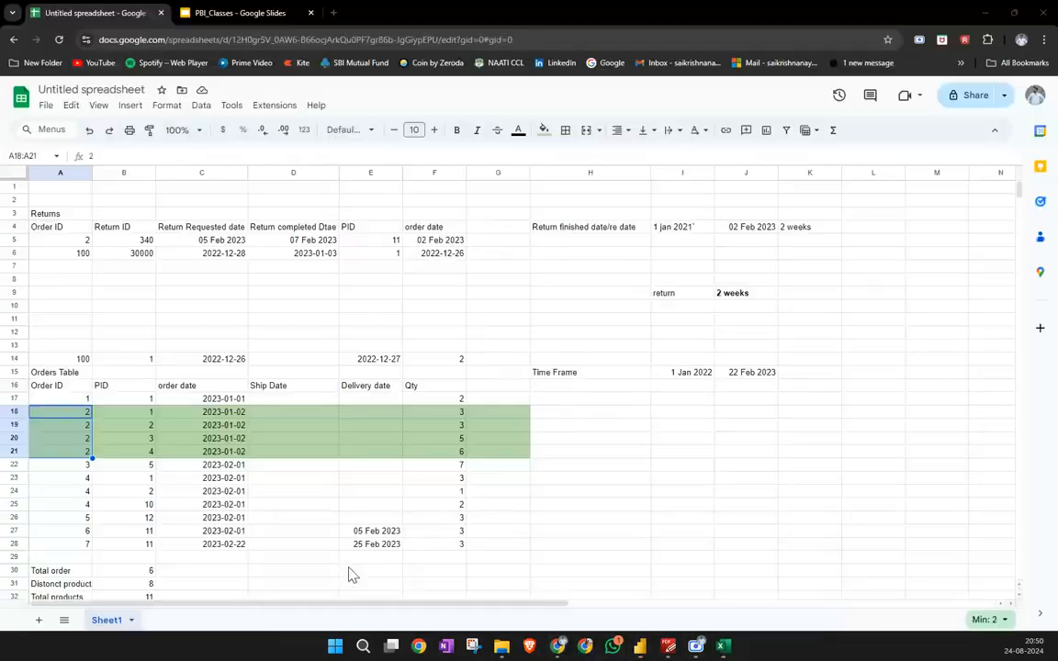
pyautogui.click(184, 492)
pyautogui.scroll(-2, 197, 489)
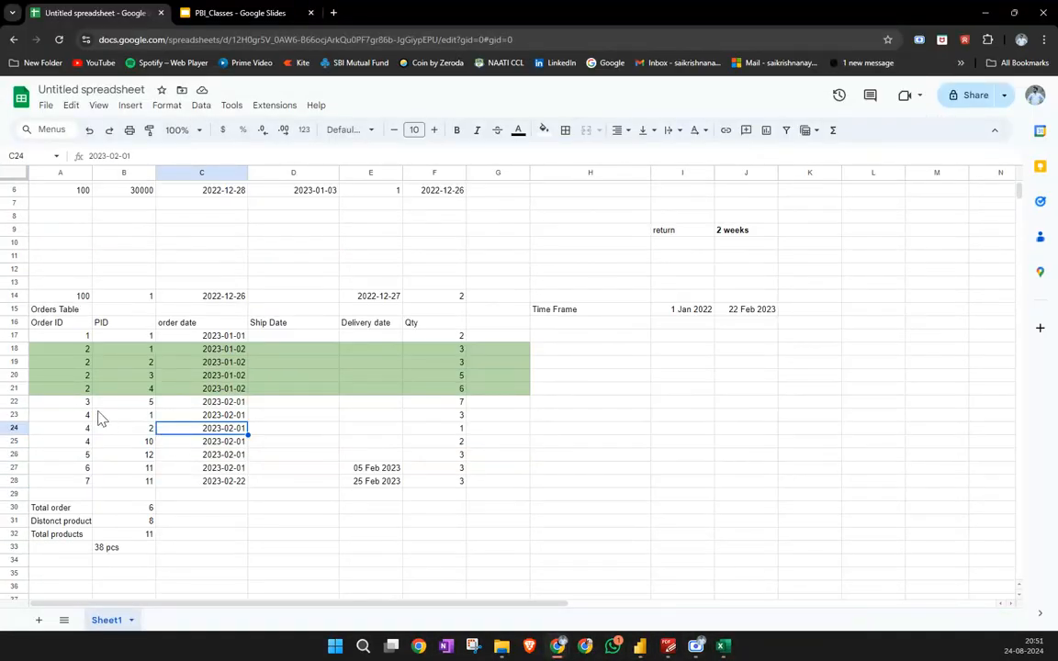
pyautogui.moveTo(52, 326); pyautogui.dragTo(79, 471)
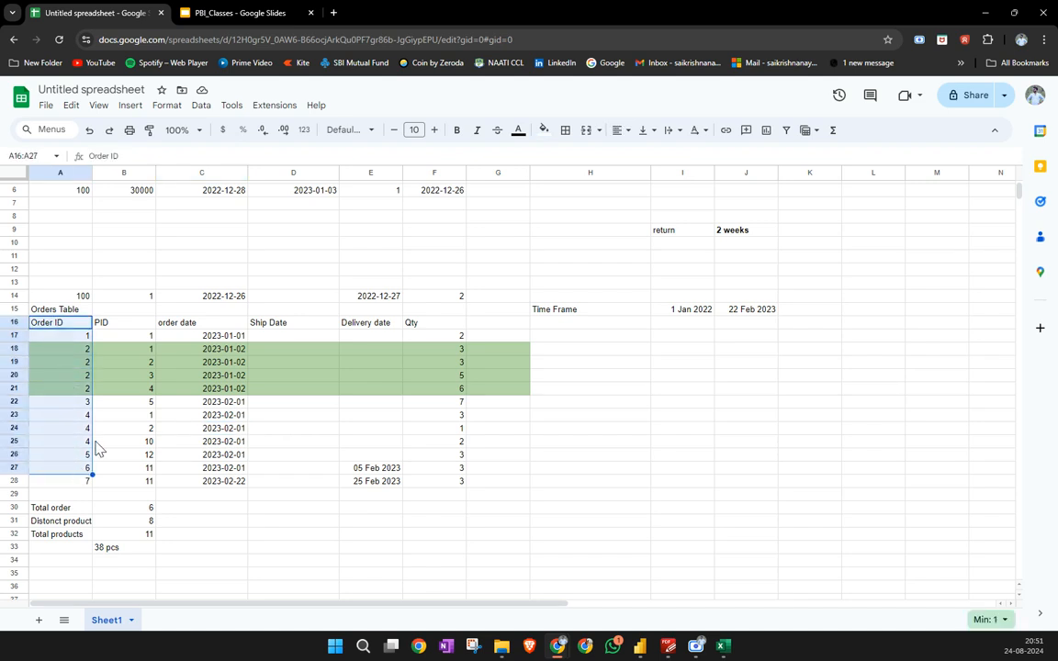
pyautogui.click(133, 378)
# Fill the order 2 row of the Returns table, cells A5:F5, with green
pyautogui.scroll(2, 161, 402)
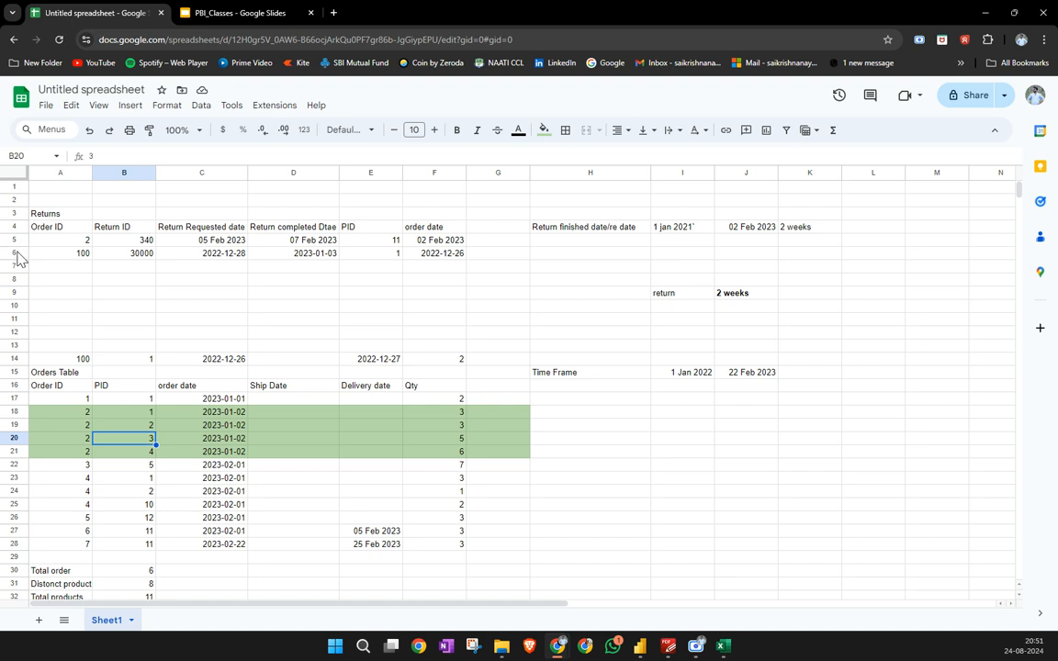
pyautogui.moveTo(56, 241); pyautogui.dragTo(439, 241)
pyautogui.click(548, 130)
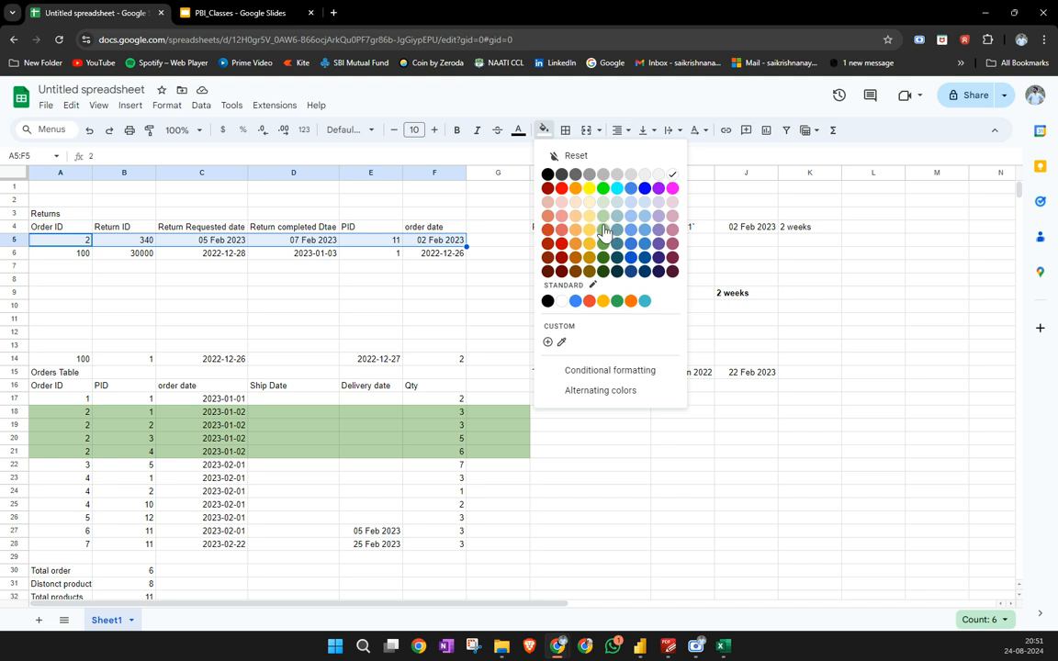
pyautogui.click(605, 233)
pyautogui.click(758, 505)
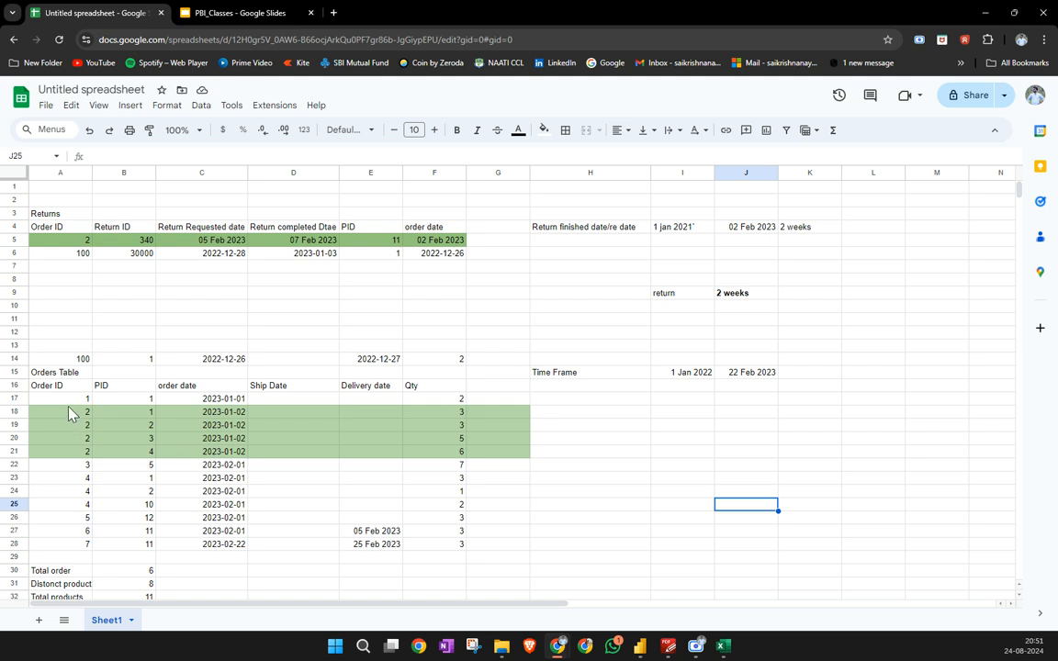
# Examine the Order ID and PID values in the green order 2 rows of the Orders Table
pyautogui.moveTo(64, 411); pyautogui.dragTo(74, 458)
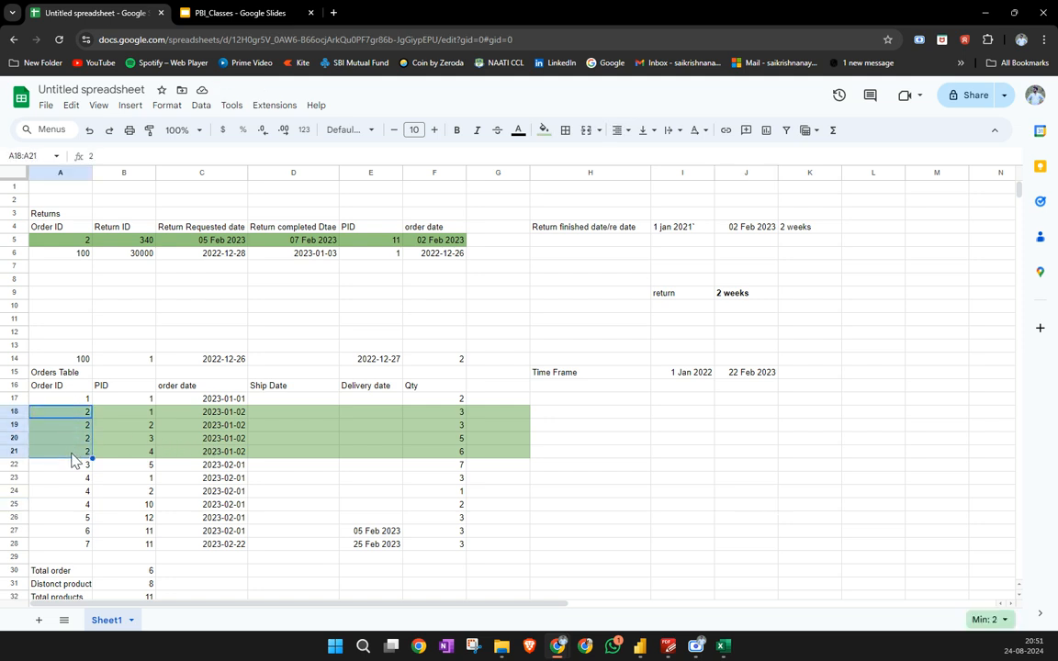
pyautogui.moveTo(146, 412); pyautogui.dragTo(150, 462)
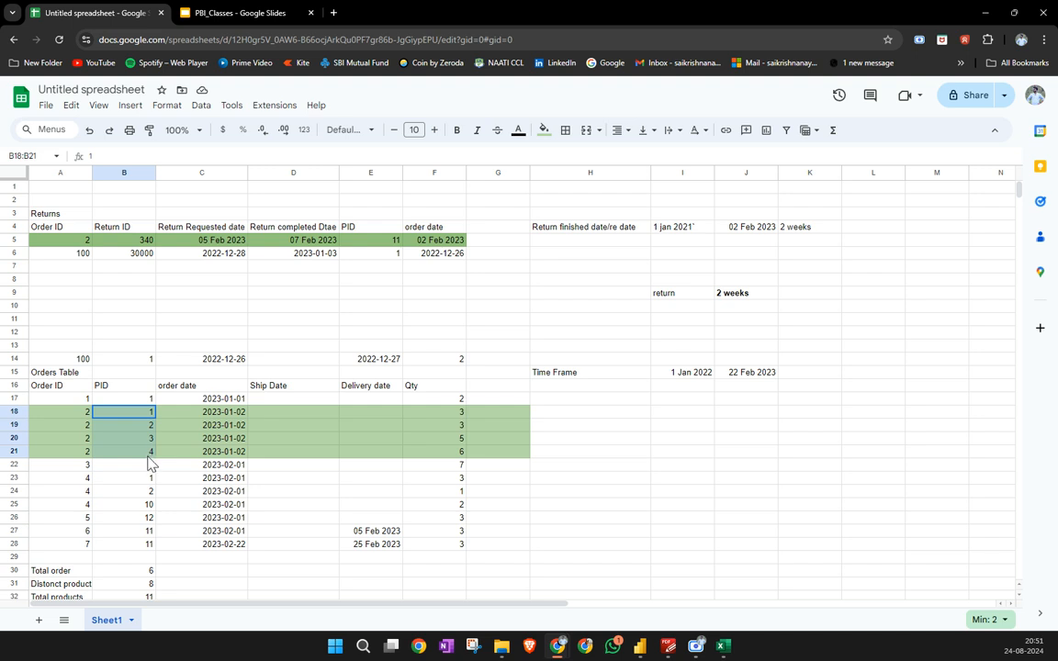
pyautogui.click(582, 426)
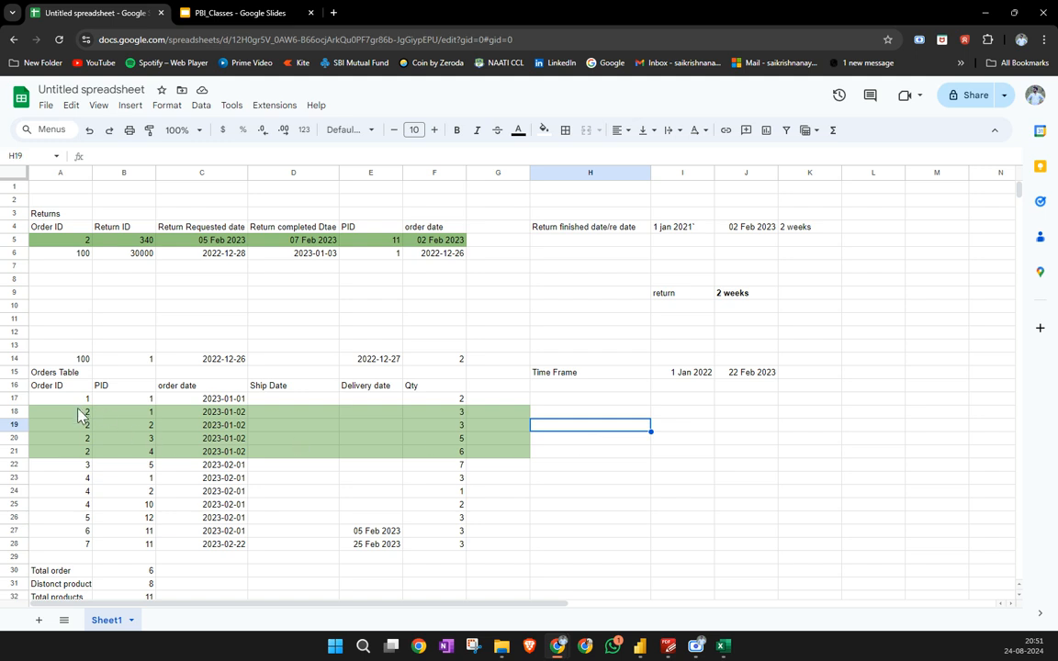
# Switch back to the SuperStores report and examine the Customer ID filter of the Count of Order ID table on Returns Summary
pyautogui.moveTo(81, 416); pyautogui.dragTo(83, 463)
pyautogui.moveTo(147, 418); pyautogui.dragTo(147, 464)
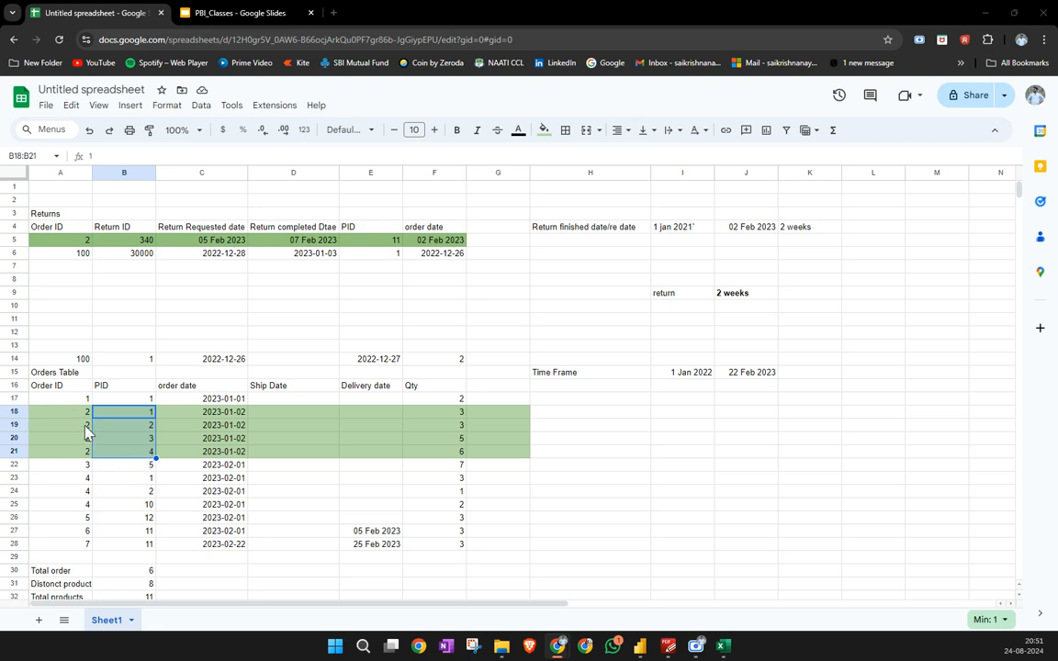
pyautogui.hotkey('alt', 'Tab')
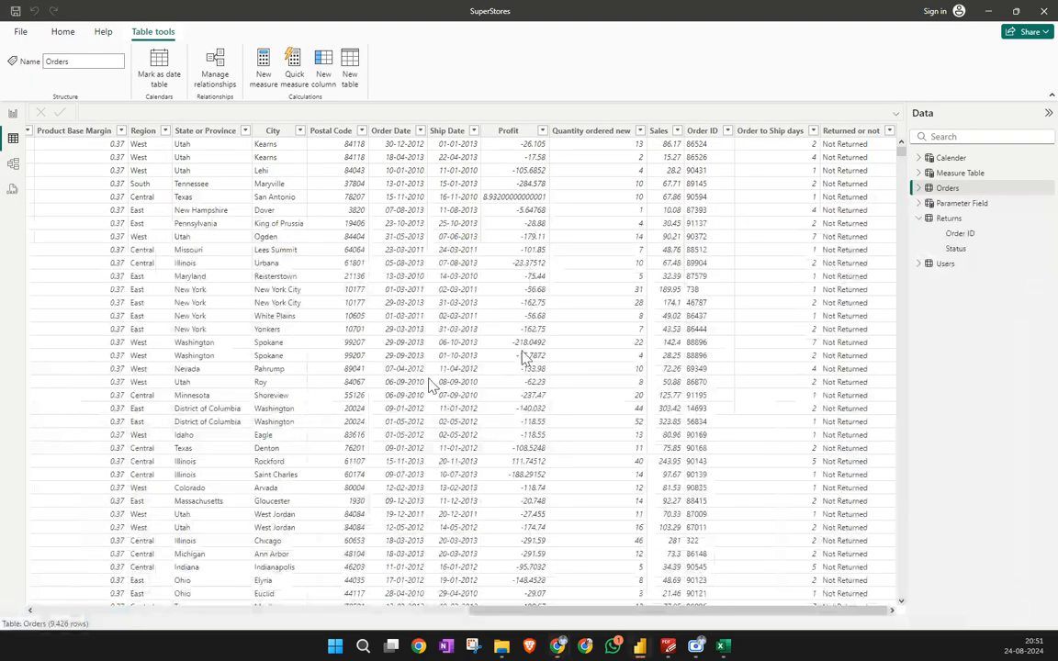
pyautogui.click(13, 107)
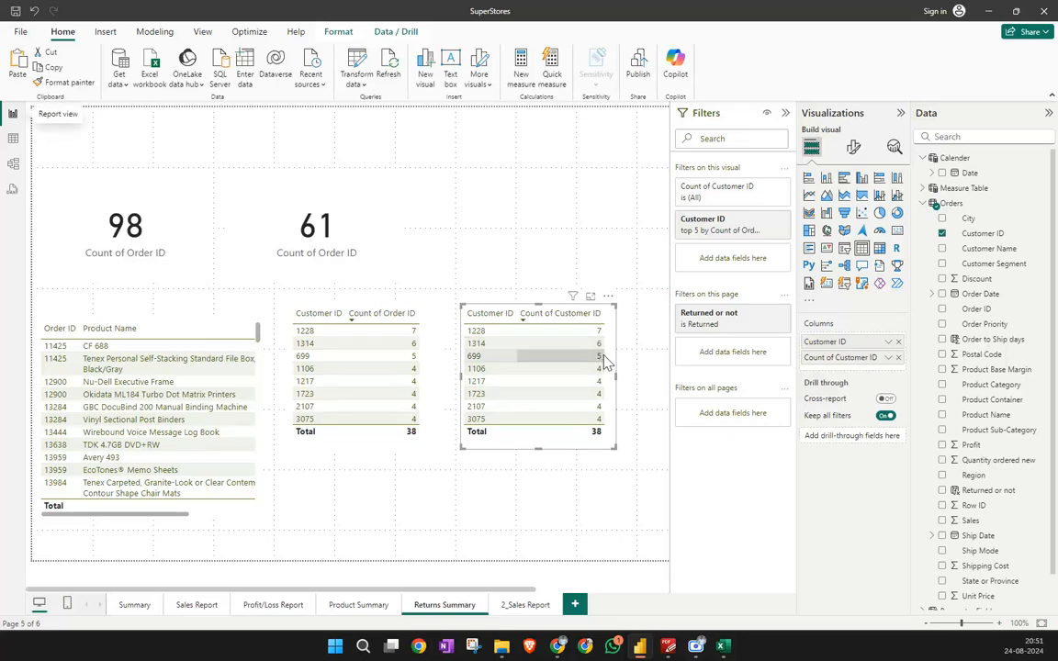
pyautogui.click(434, 377)
pyautogui.click(721, 224)
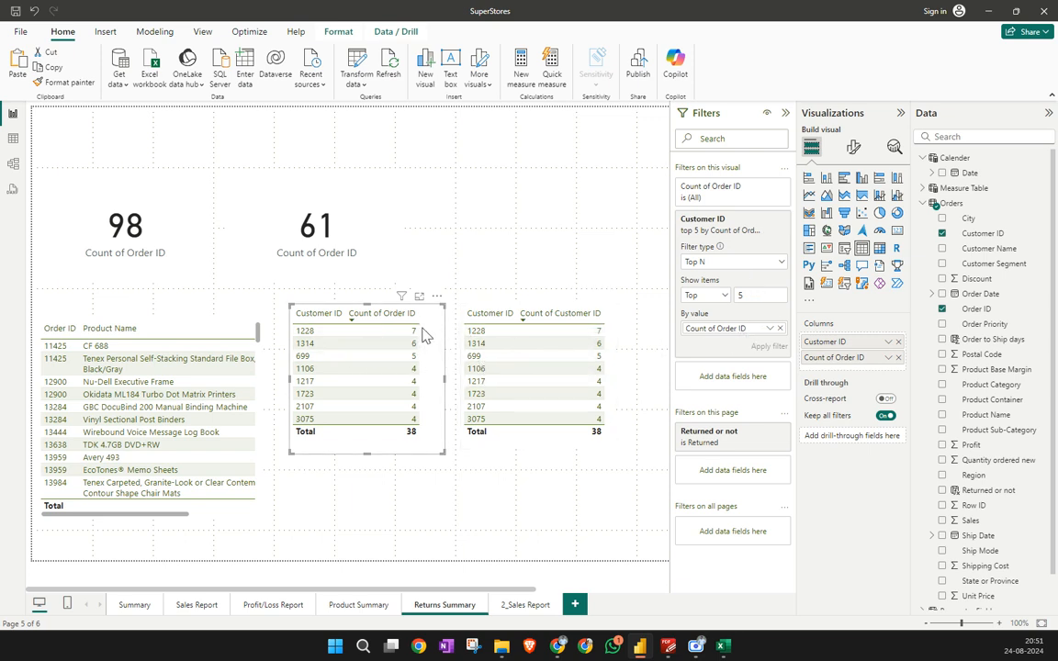
# Switch to the Google Sheets spreadsheet and compare the order 2 Order IDs in A18:A21 with their PIDs in B18:B21
pyautogui.hotkey('alt', 'Tab')
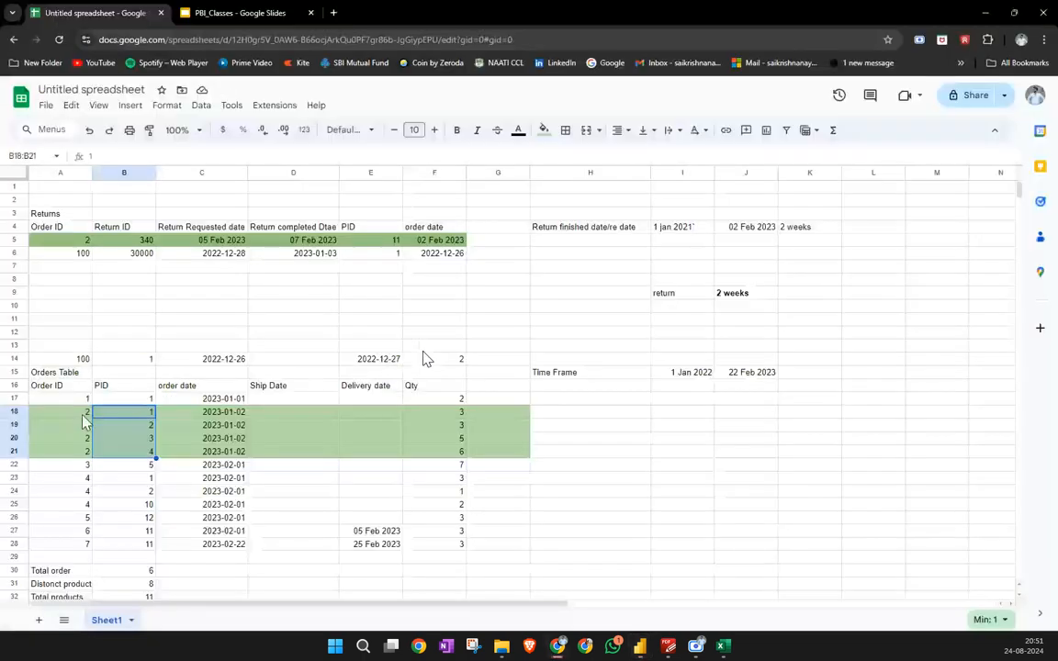
pyautogui.moveTo(76, 413); pyautogui.dragTo(85, 452)
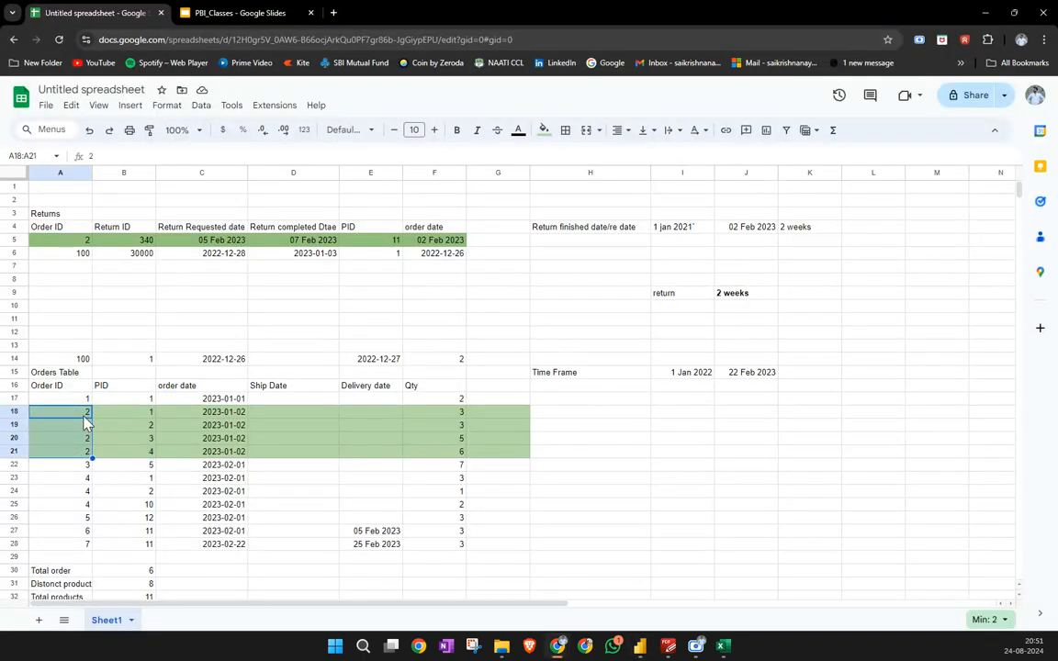
pyautogui.click(576, 416)
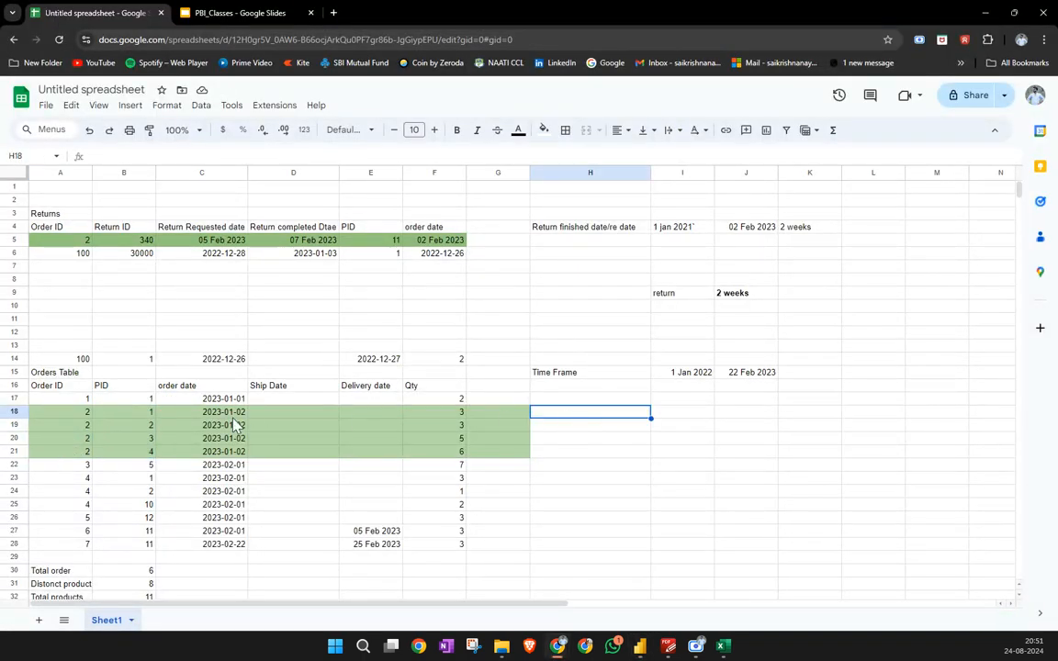
pyautogui.moveTo(147, 419); pyautogui.dragTo(149, 460)
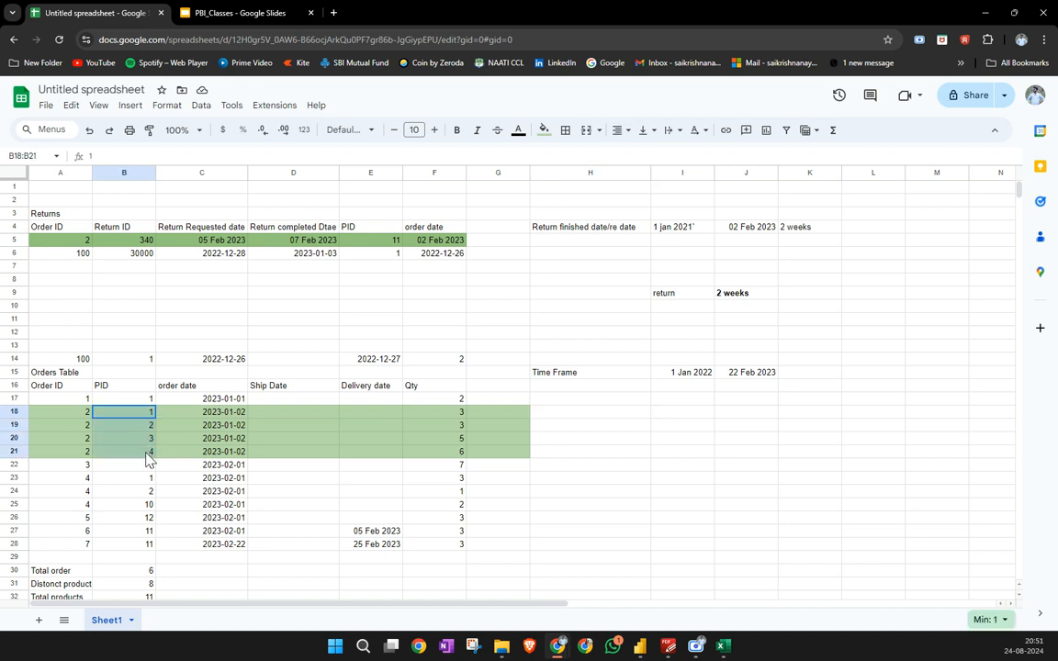
pyautogui.click(147, 439)
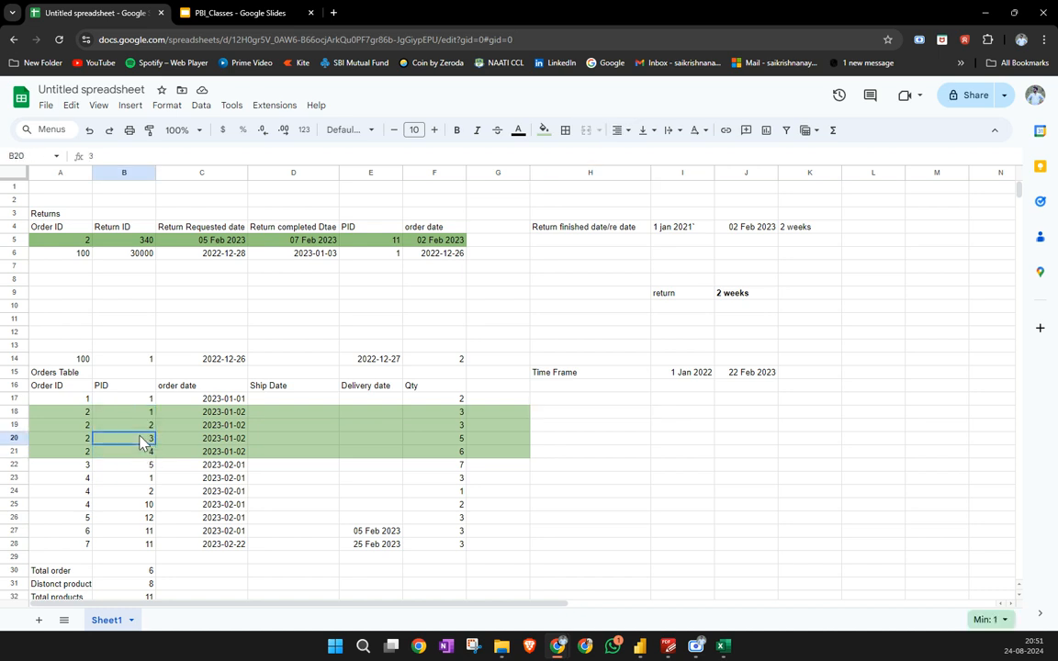
# Switch back to the SuperStores report and delete the Count of Customer ID table
pyautogui.hotkey('alt', 'Tab')
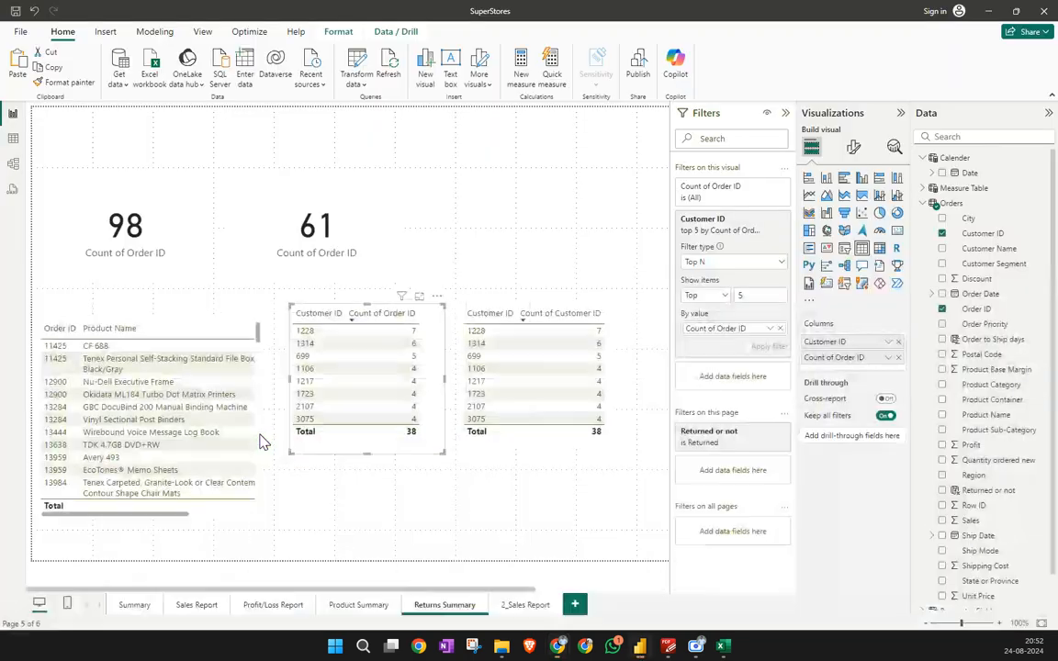
pyautogui.click(615, 355)
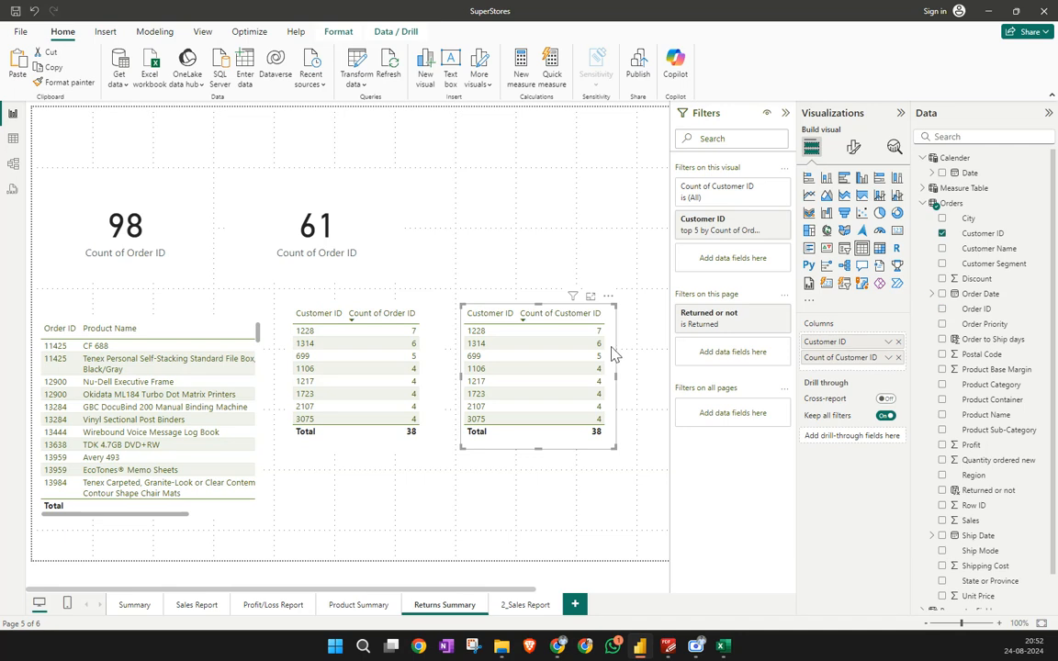
pyautogui.press('Delete')
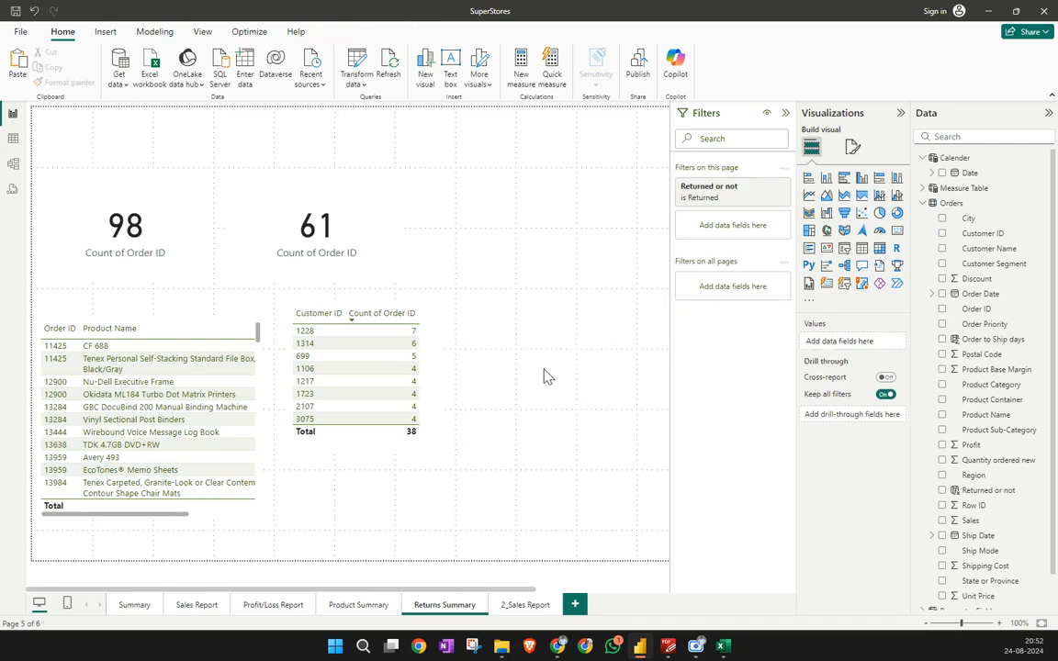
# Widen the remaining top customers table and rename its Count of Order ID column as No. of returns
pyautogui.click(441, 377)
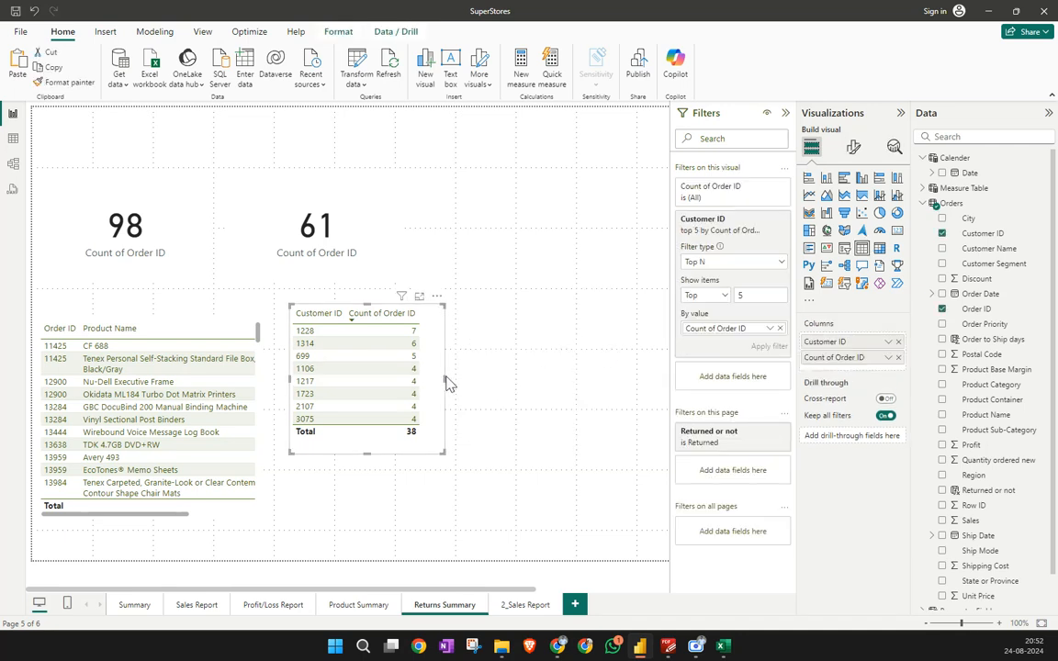
pyautogui.moveTo(444, 377); pyautogui.dragTo(477, 385)
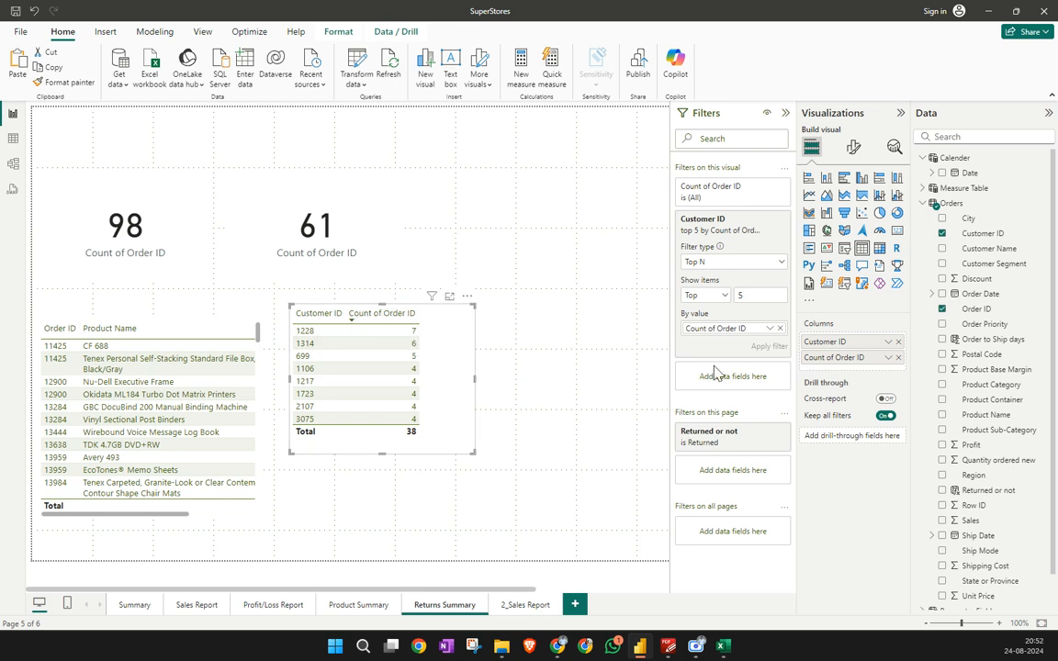
pyautogui.doubleClick(844, 358)
pyautogui.write('C')
pyautogui.press('Return')
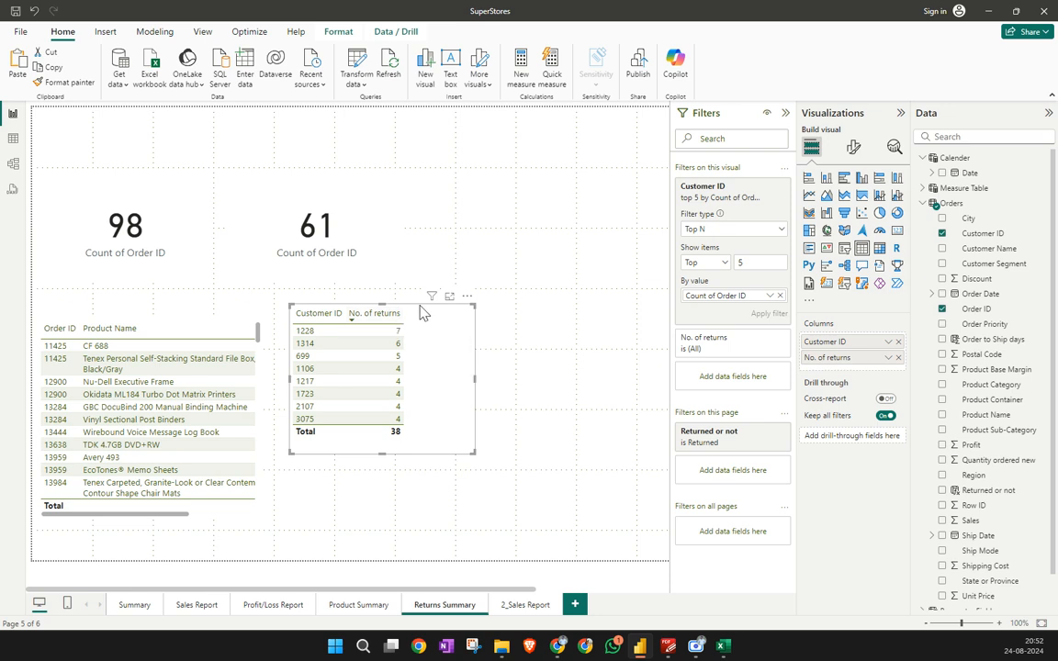
# Move the No. of returns table farther right on the page and reduce its height to just fit its rows
pyautogui.moveTo(420, 313); pyautogui.dragTo(581, 313)
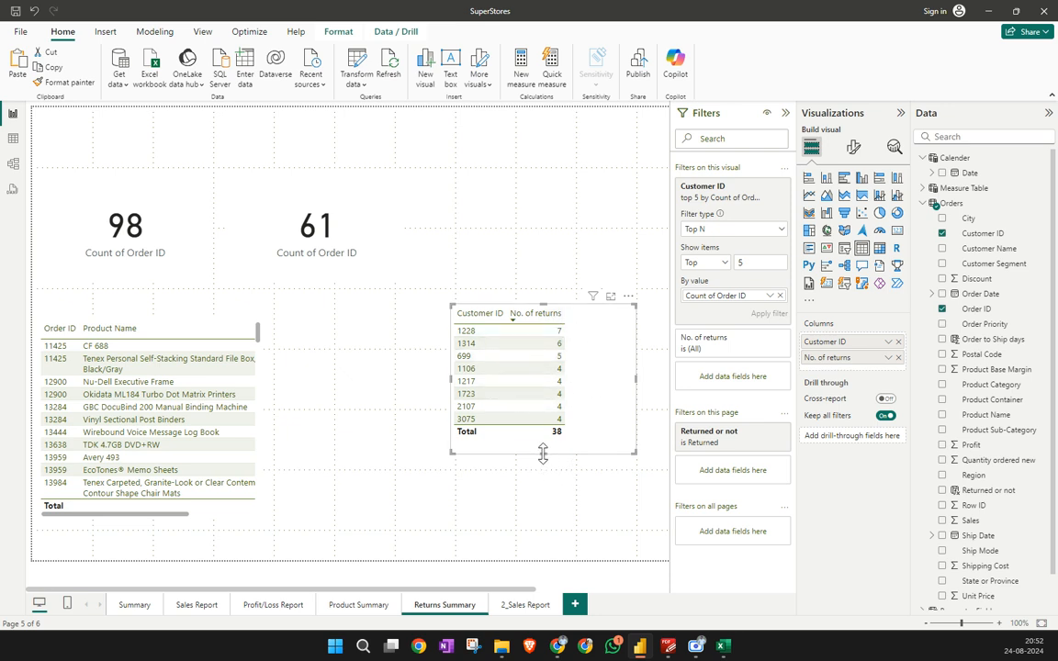
pyautogui.moveTo(543, 454); pyautogui.dragTo(546, 439)
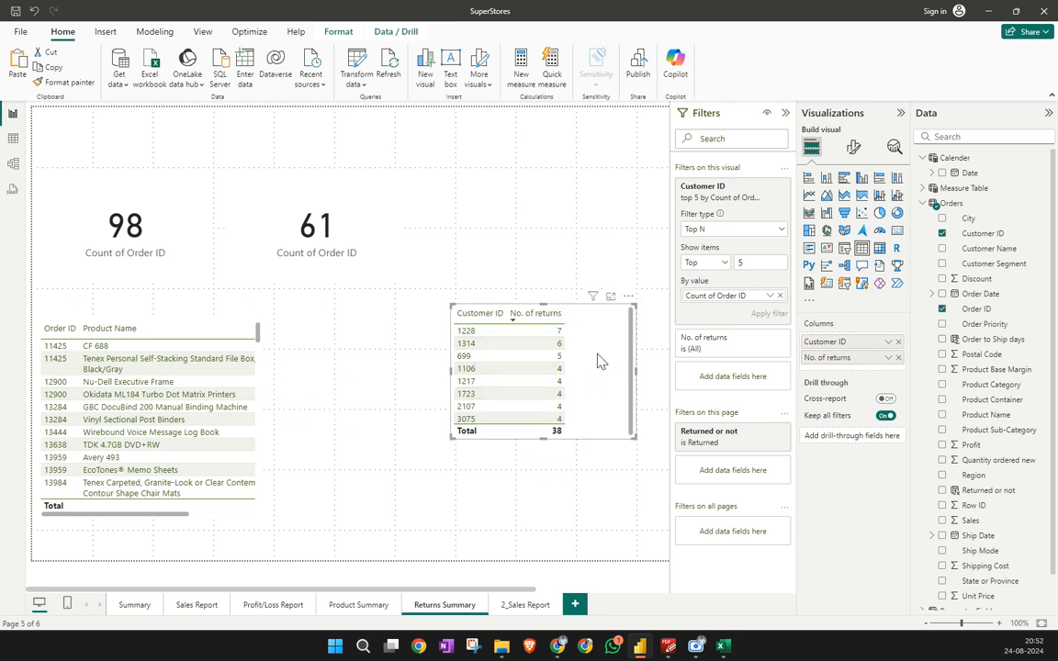
pyautogui.click(547, 451)
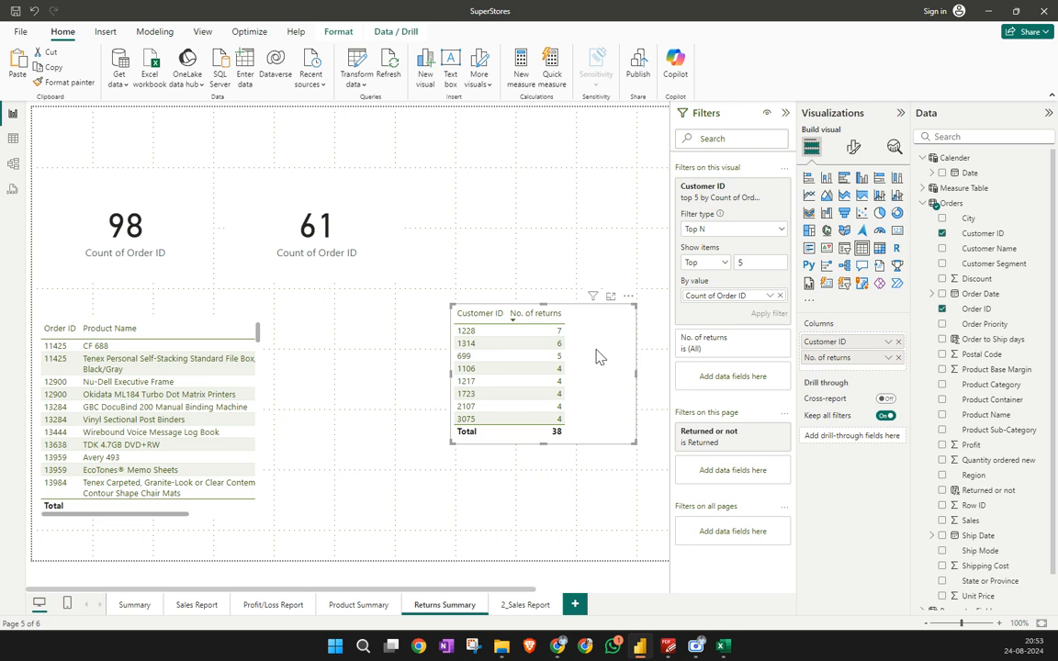
# Duplicate the No. of returns table, move the original up beside the cards, and place the copy directly below it
pyautogui.moveTo(558, 317); pyautogui.dragTo(393, 429)
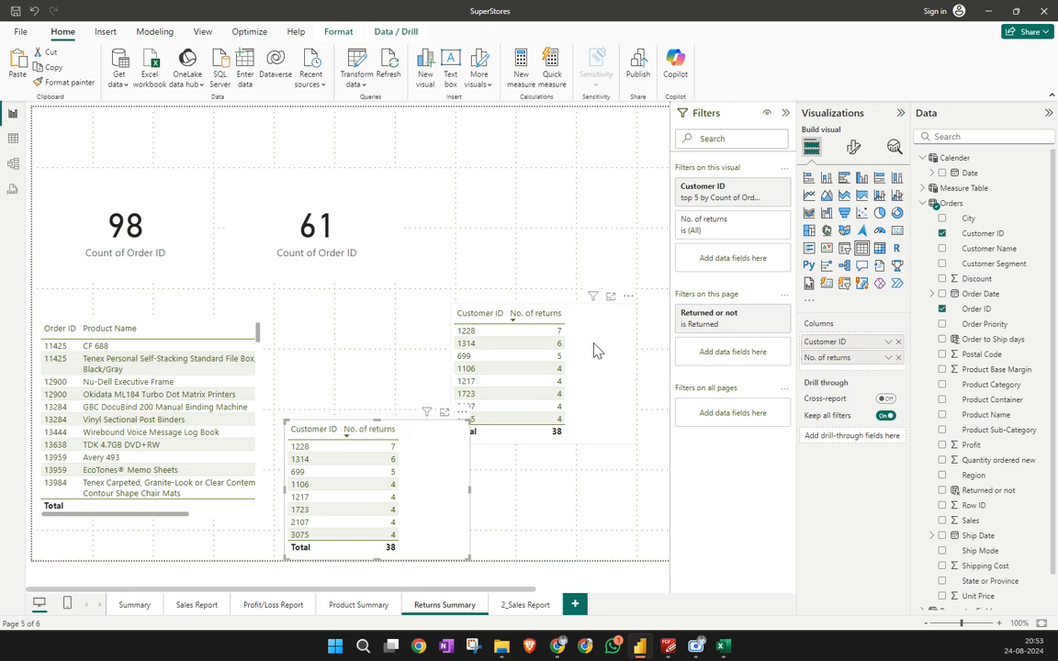
pyautogui.click(593, 350)
pyautogui.moveTo(566, 307); pyautogui.dragTo(606, 160)
pyautogui.click(425, 418)
pyautogui.moveTo(426, 418); pyautogui.dragTo(441, 418)
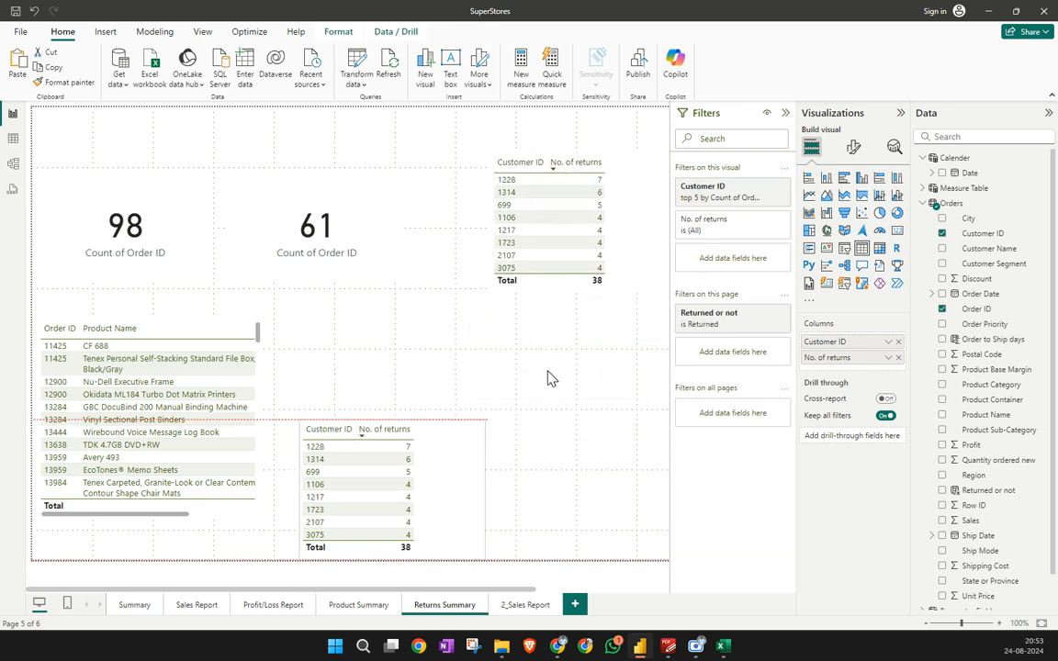
pyautogui.moveTo(549, 378); pyautogui.dragTo(601, 334)
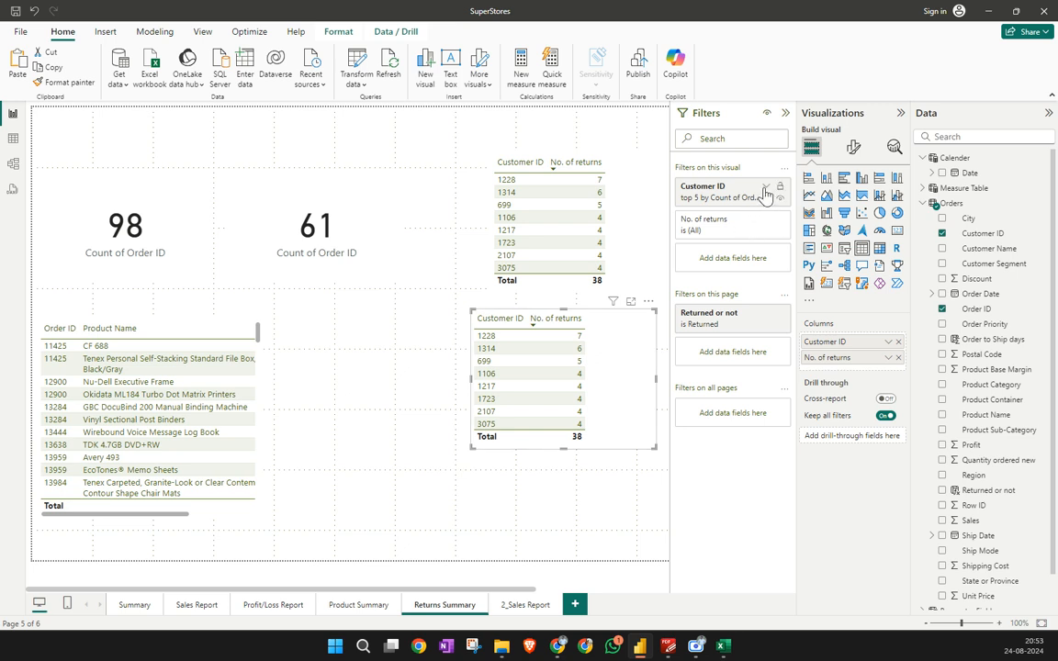
# Replace the No. of returns column in the lower table with the sum of Profit
pyautogui.click(767, 187)
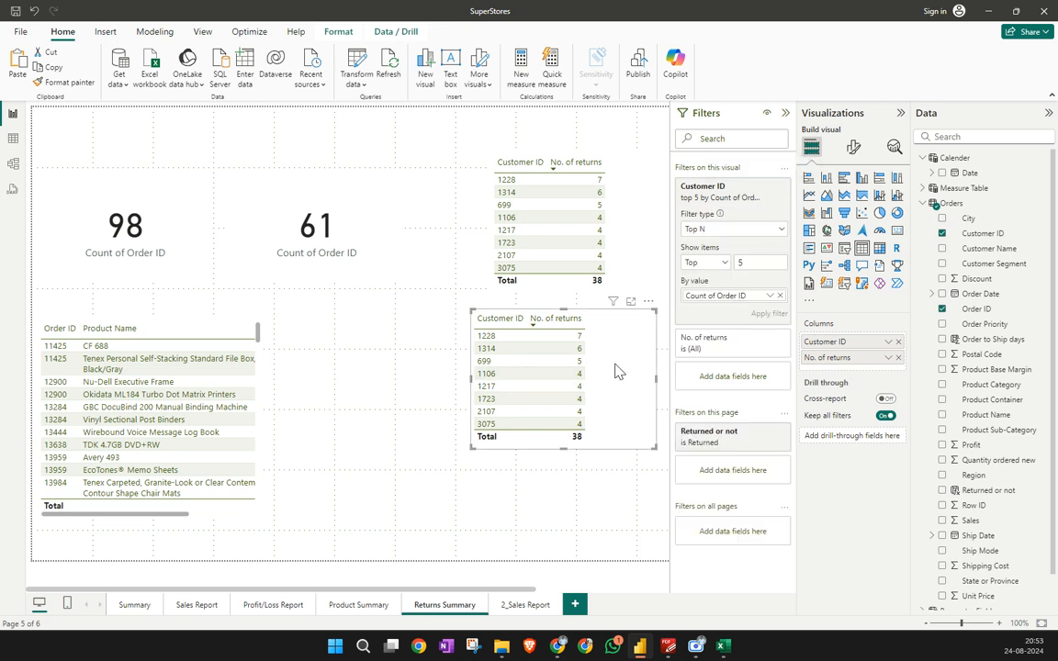
pyautogui.click(898, 358)
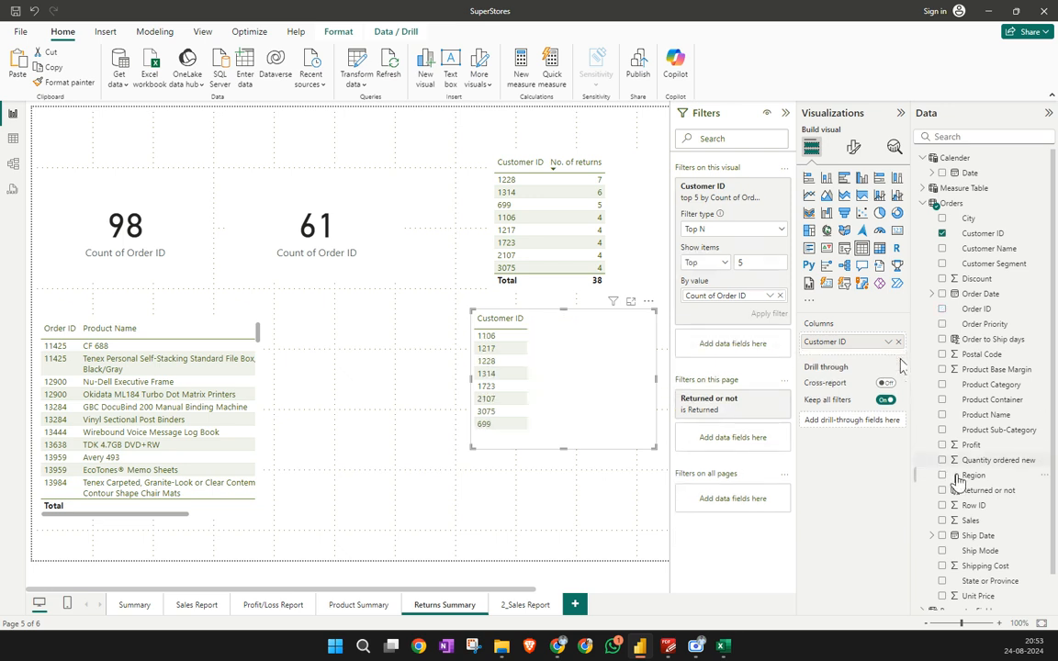
pyautogui.moveTo(974, 446); pyautogui.dragTo(866, 355)
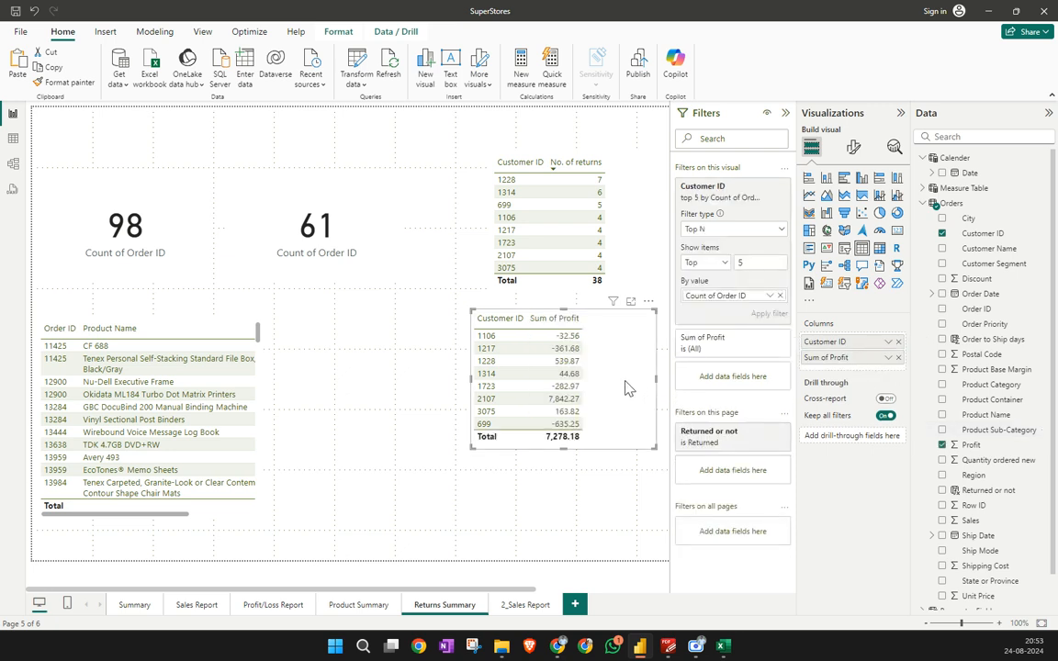
# Filter the lower table to the bottom 5 Customer IDs by Sum of Profit and sort it by Sum of Profit ascending
pyautogui.click(778, 296)
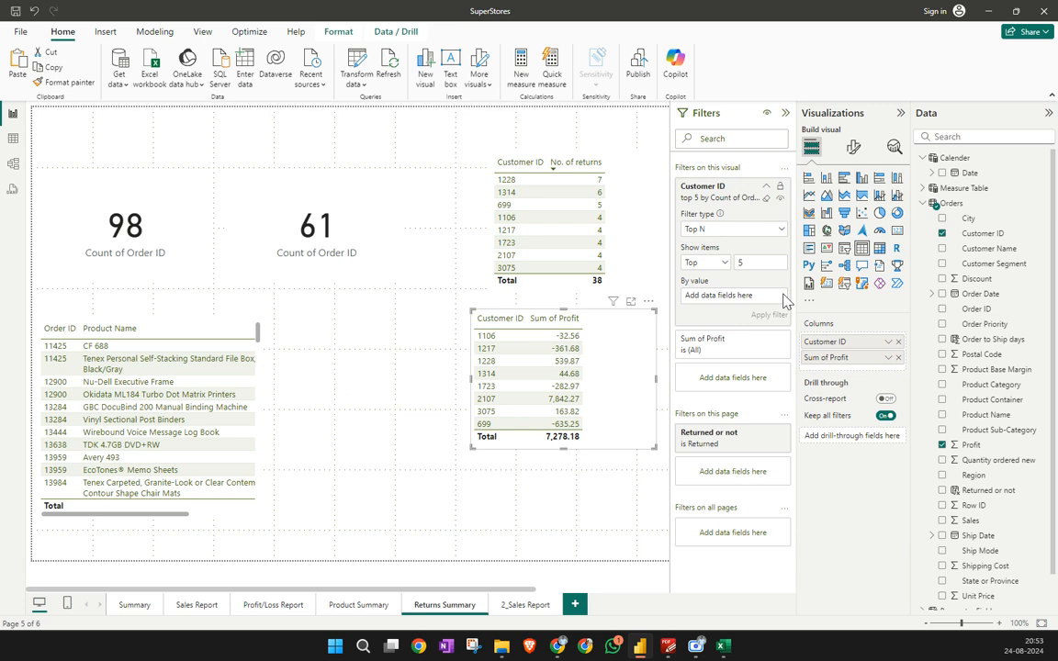
pyautogui.click(717, 263)
pyautogui.click(714, 295)
pyautogui.moveTo(971, 444); pyautogui.dragTo(744, 299)
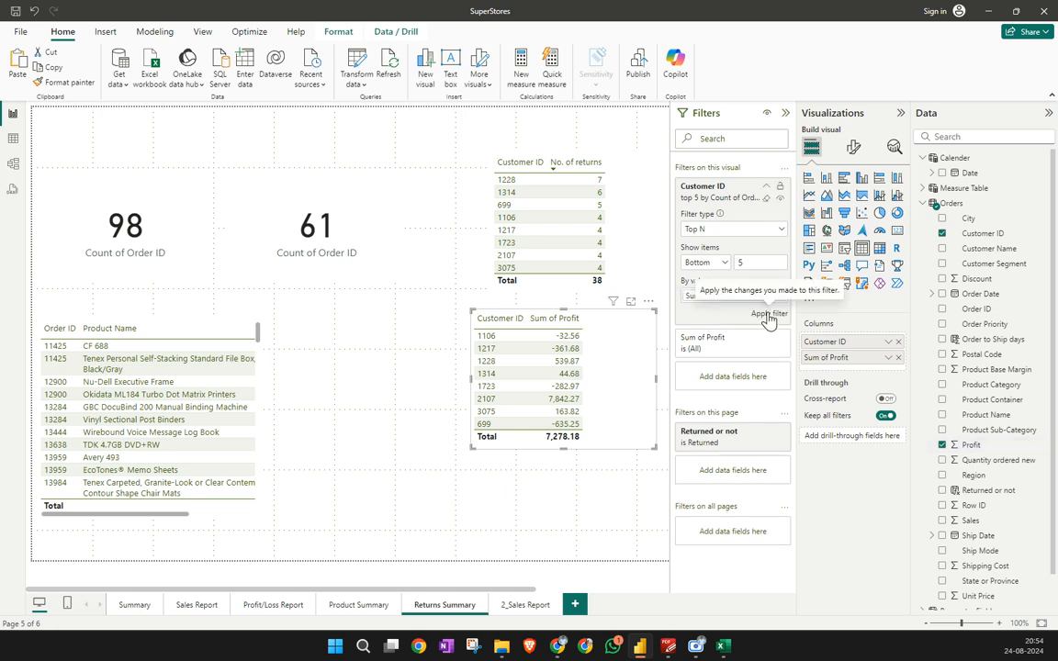
pyautogui.click(768, 316)
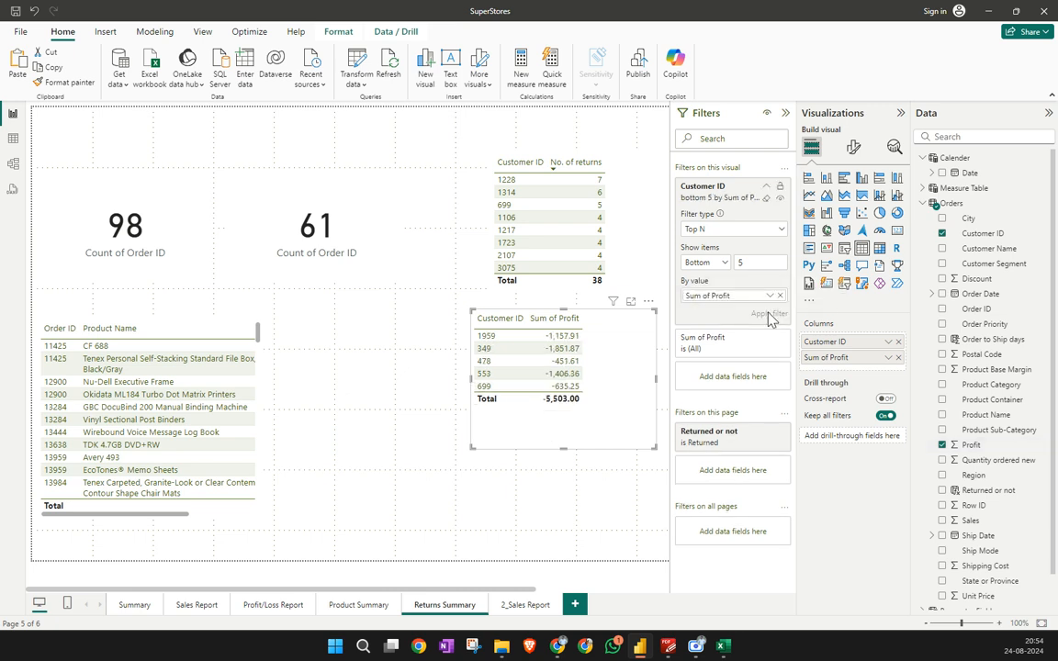
pyautogui.click(537, 329)
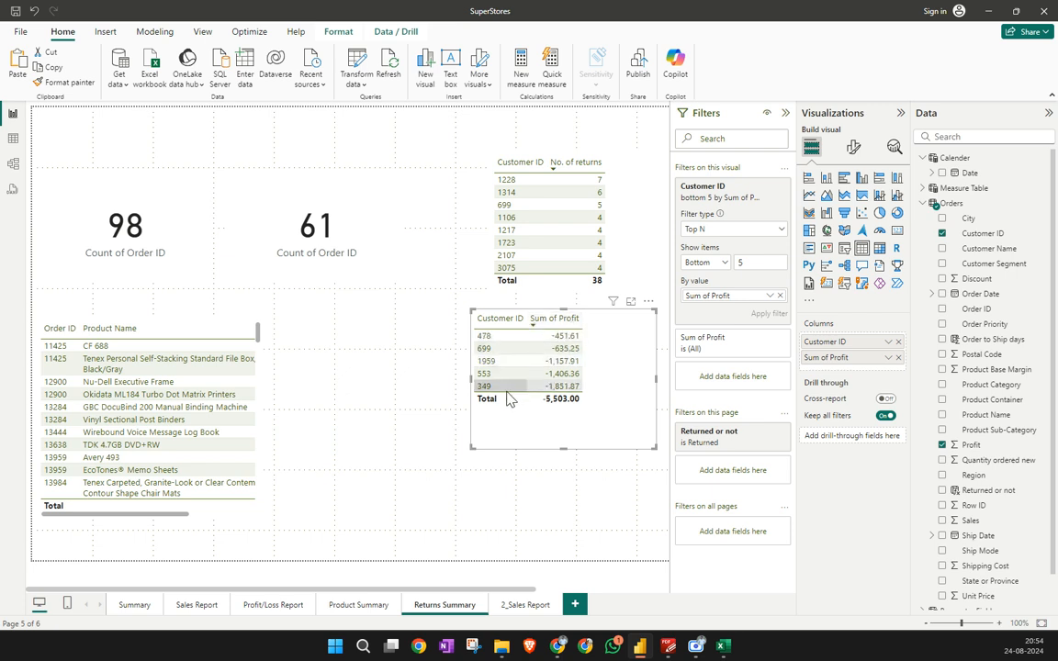
pyautogui.click(537, 327)
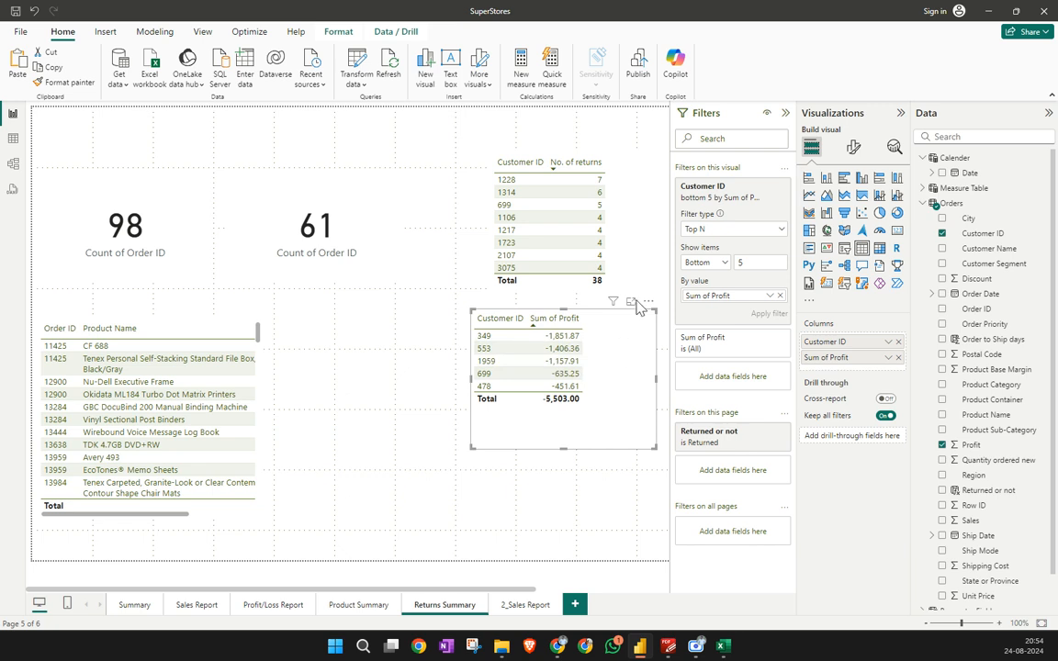
# Narrow the No. of returns table and align it above the Sum of Profit table
pyautogui.click(630, 223)
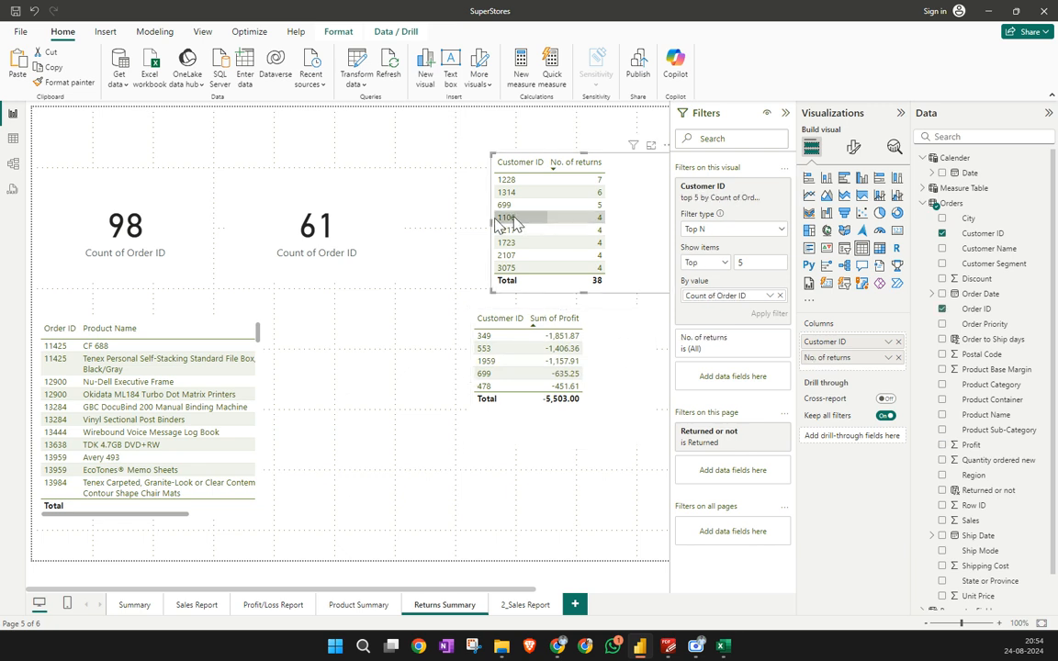
pyautogui.moveTo(492, 222); pyautogui.dragTo(533, 222)
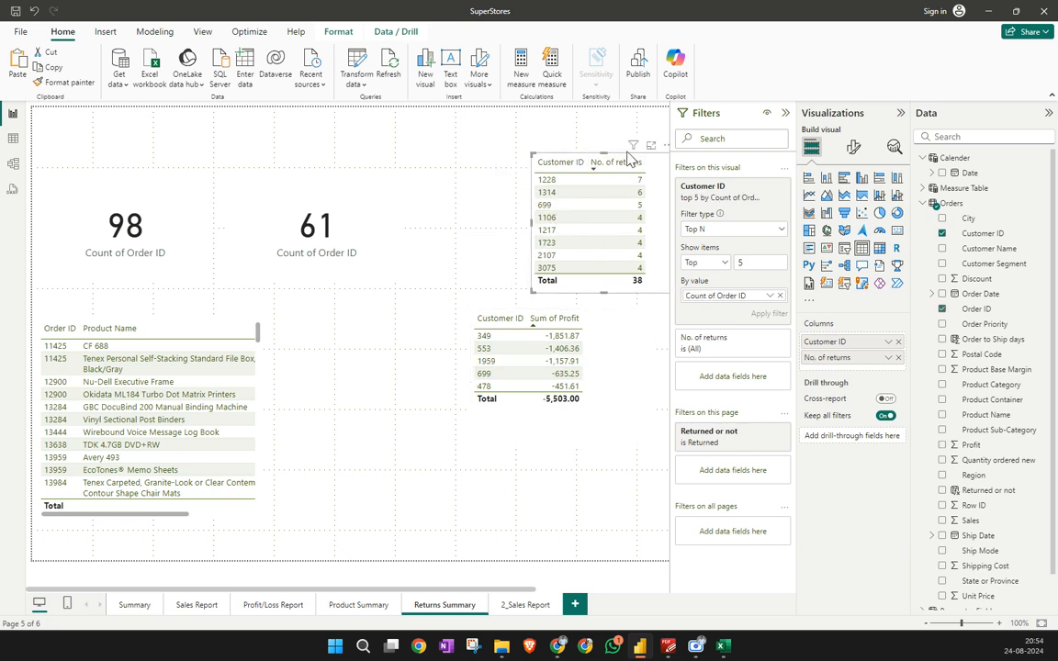
pyautogui.moveTo(625, 162); pyautogui.dragTo(569, 160)
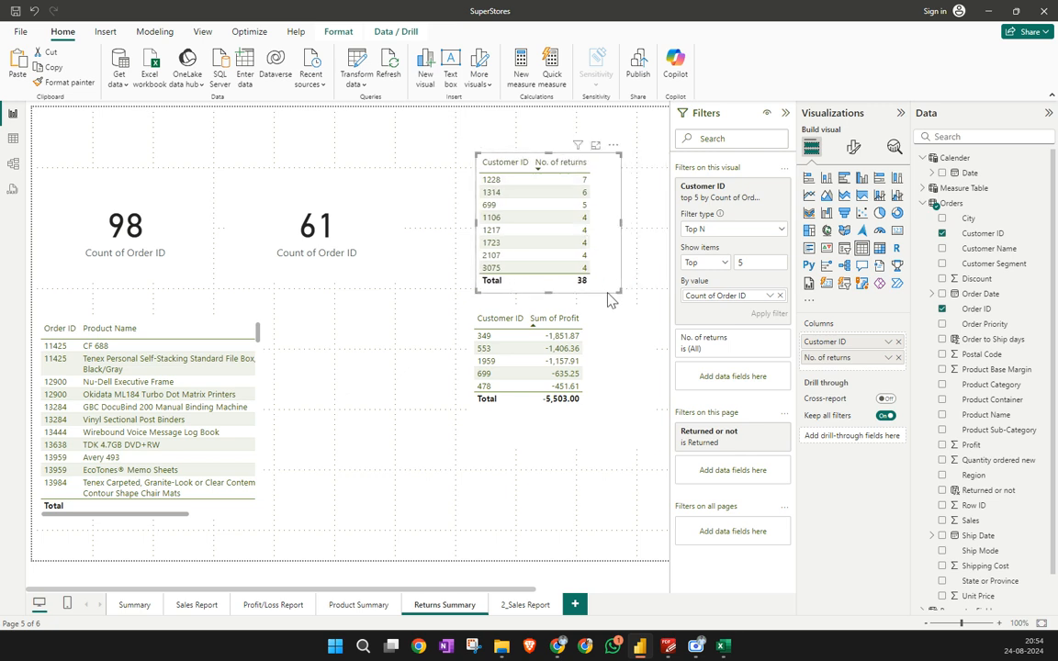
# Compare the Customer IDs listed in the No. of returns table with those in the Sum of Profit table
pyautogui.click(615, 343)
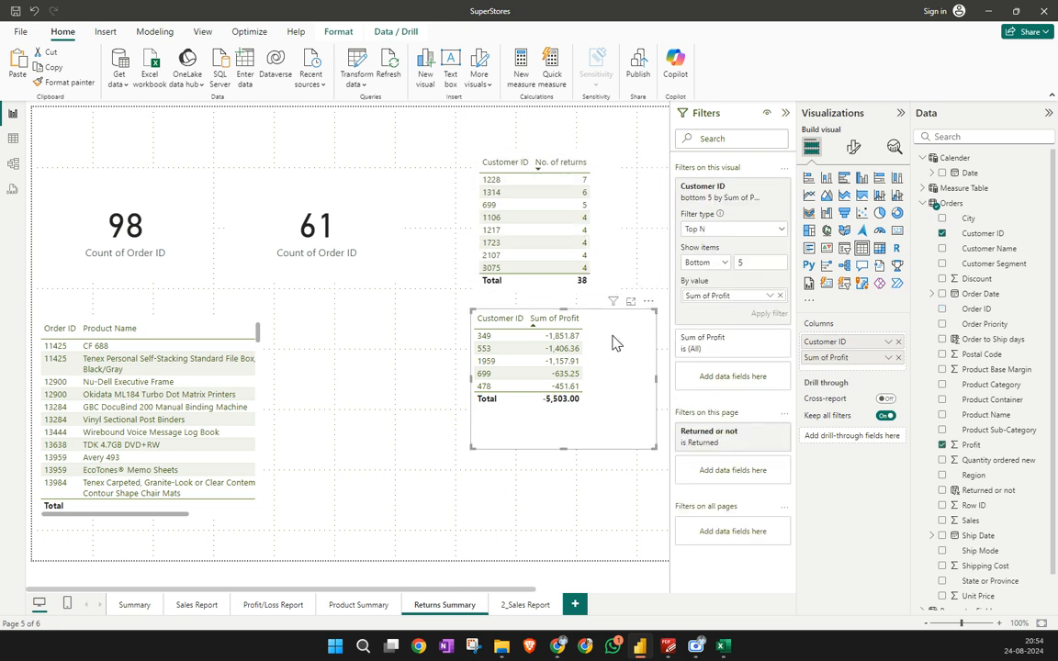
pyautogui.click(614, 218)
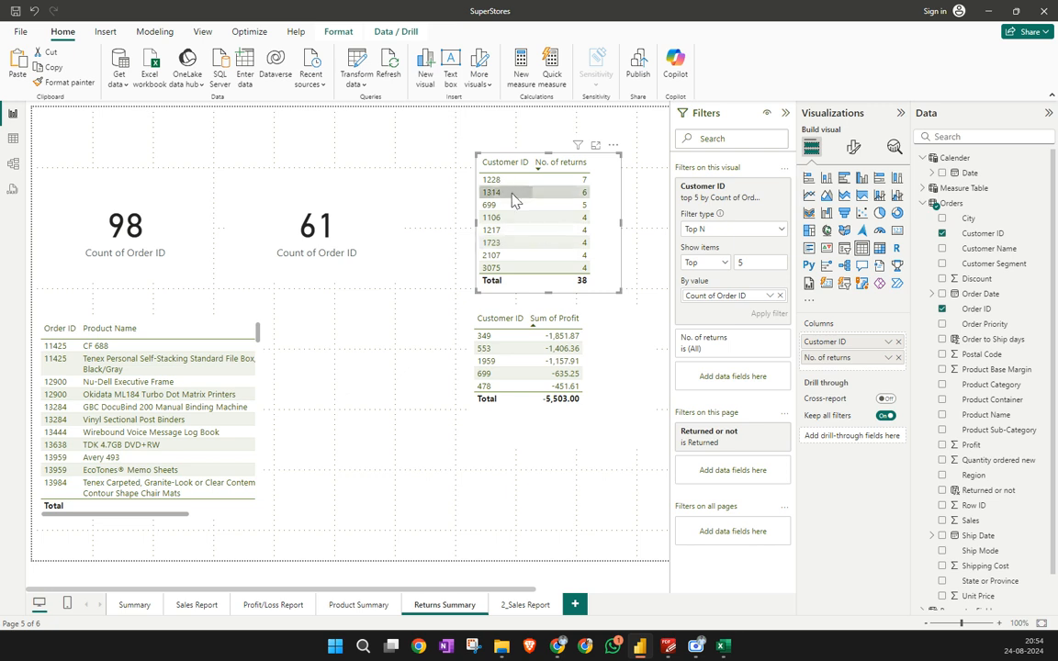
pyautogui.click(500, 315)
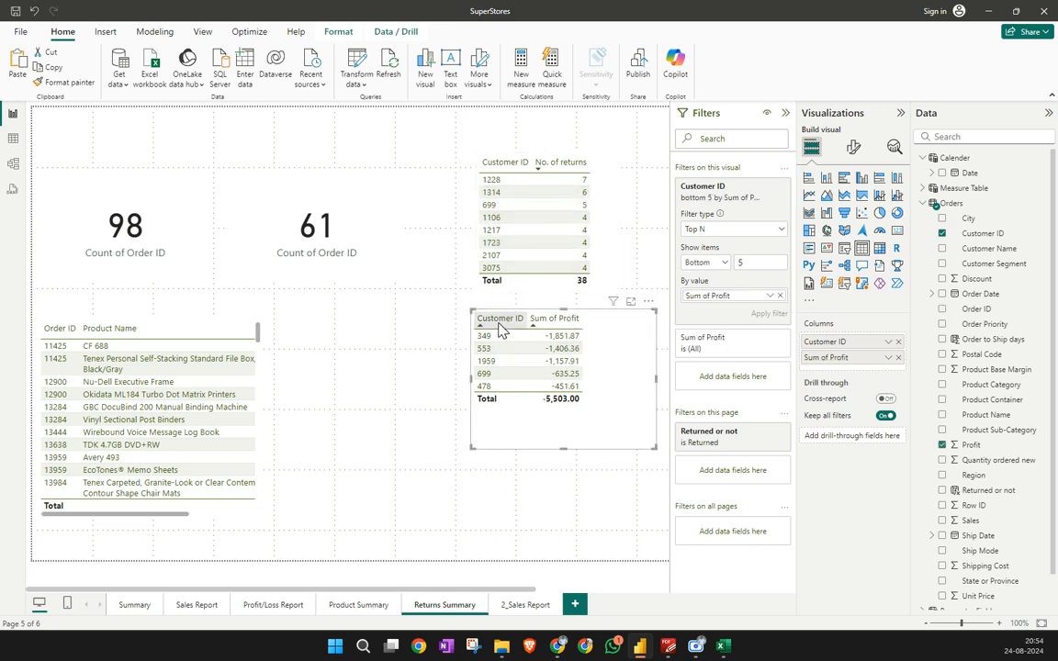
# Shorten the lower Customer ID table and rename its Sum of Profit column to Loss
pyautogui.click(516, 265)
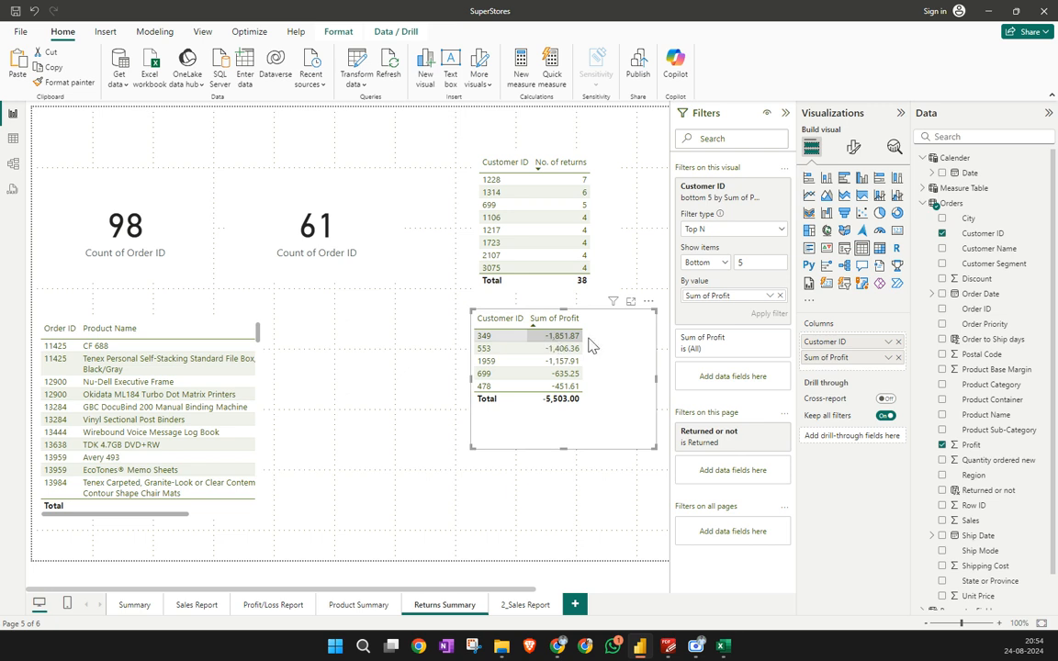
pyautogui.moveTo(566, 445); pyautogui.dragTo(567, 427)
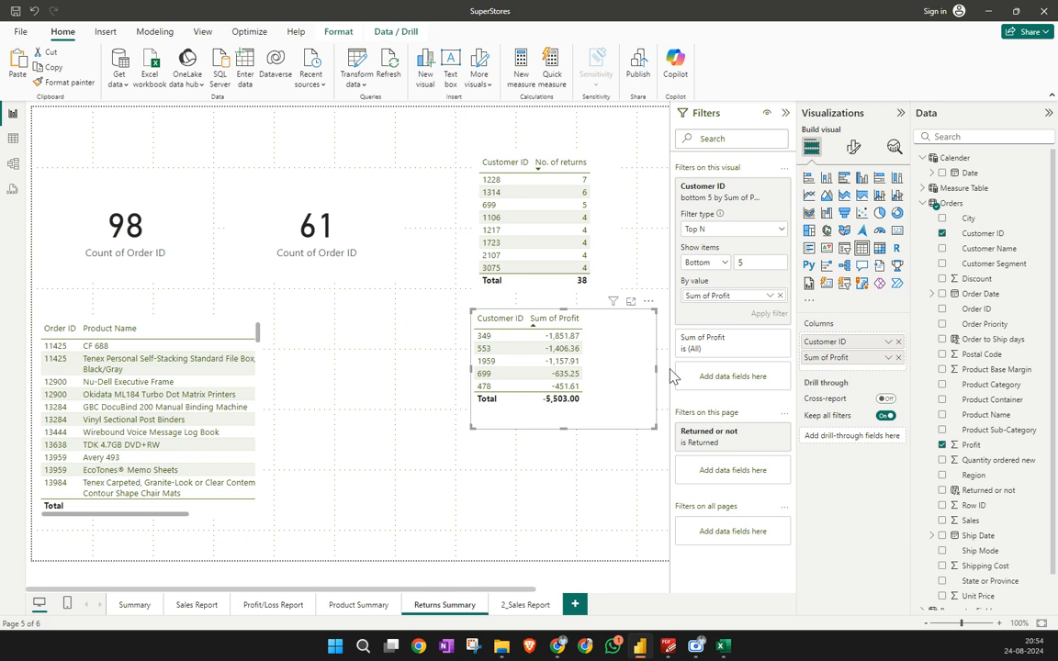
pyautogui.doubleClick(843, 357)
pyautogui.write('Loss')
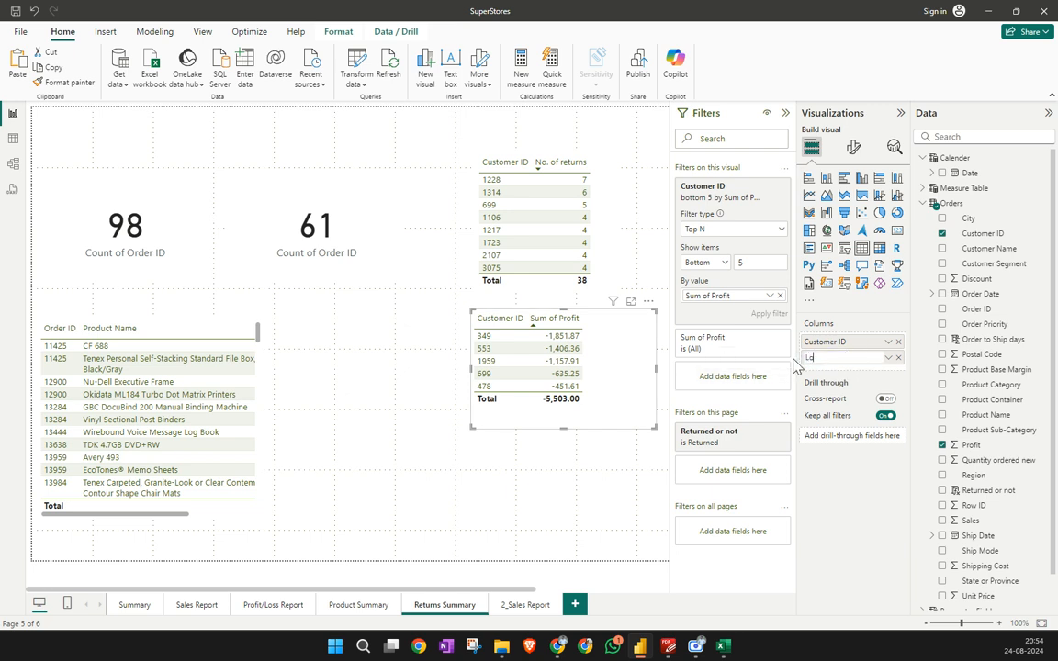
pyautogui.press('Return')
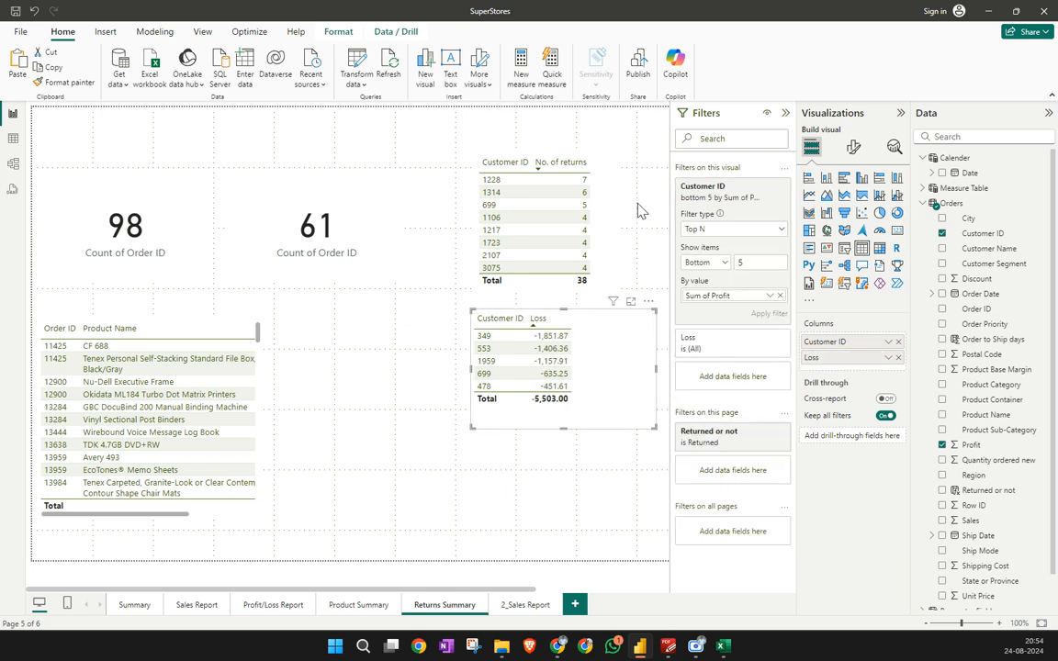
pyautogui.click(624, 203)
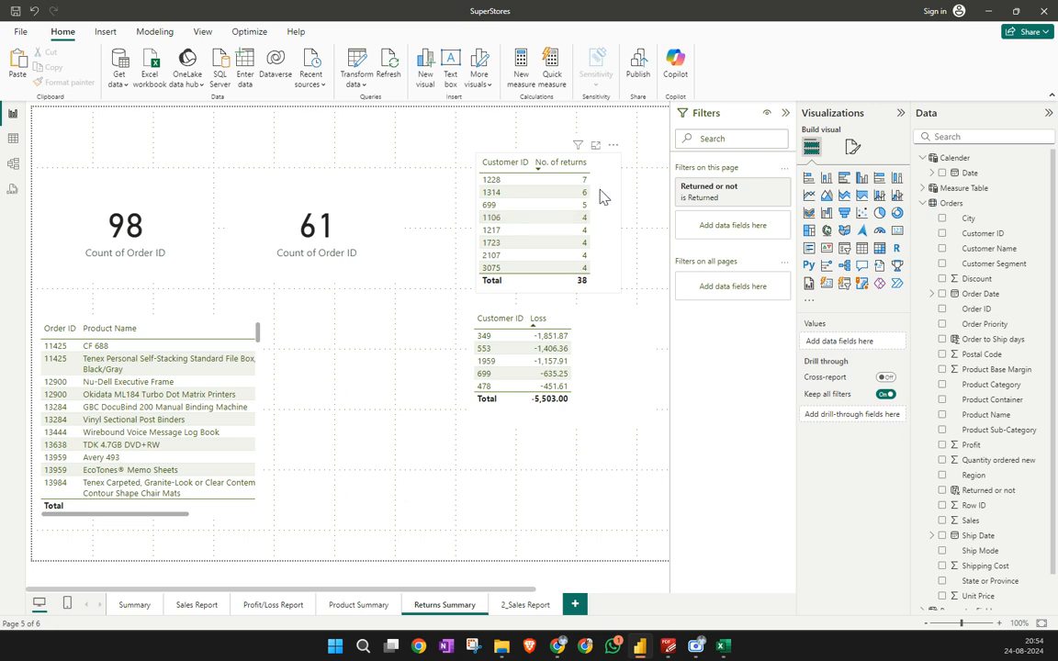
# Narrow the Loss table to match the right edge of the No. of returns table above it
pyautogui.click(599, 184)
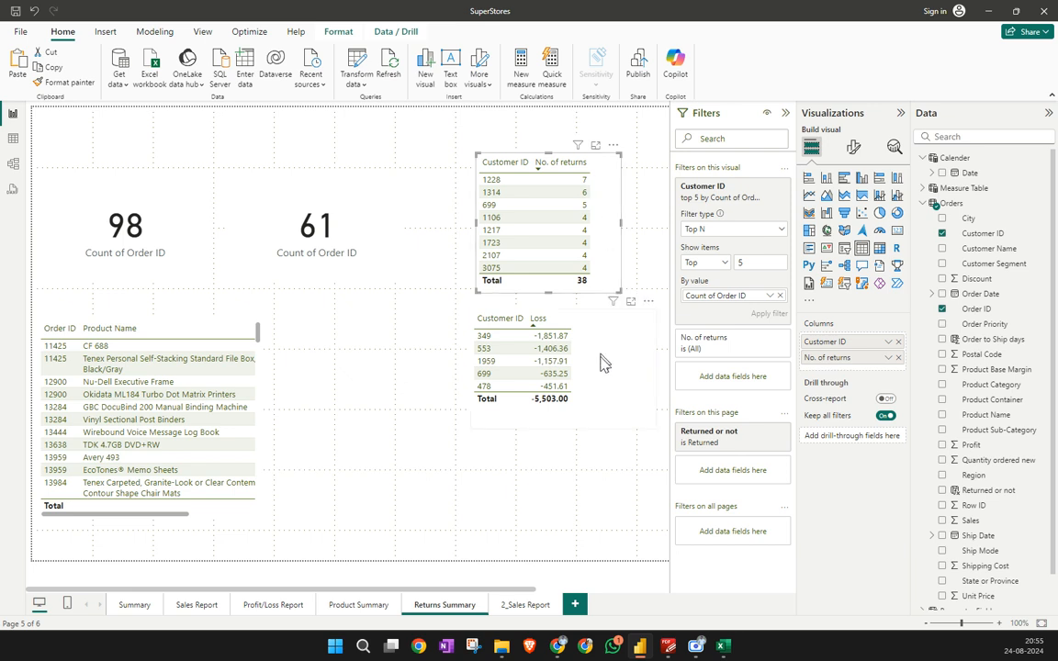
pyautogui.click(551, 353)
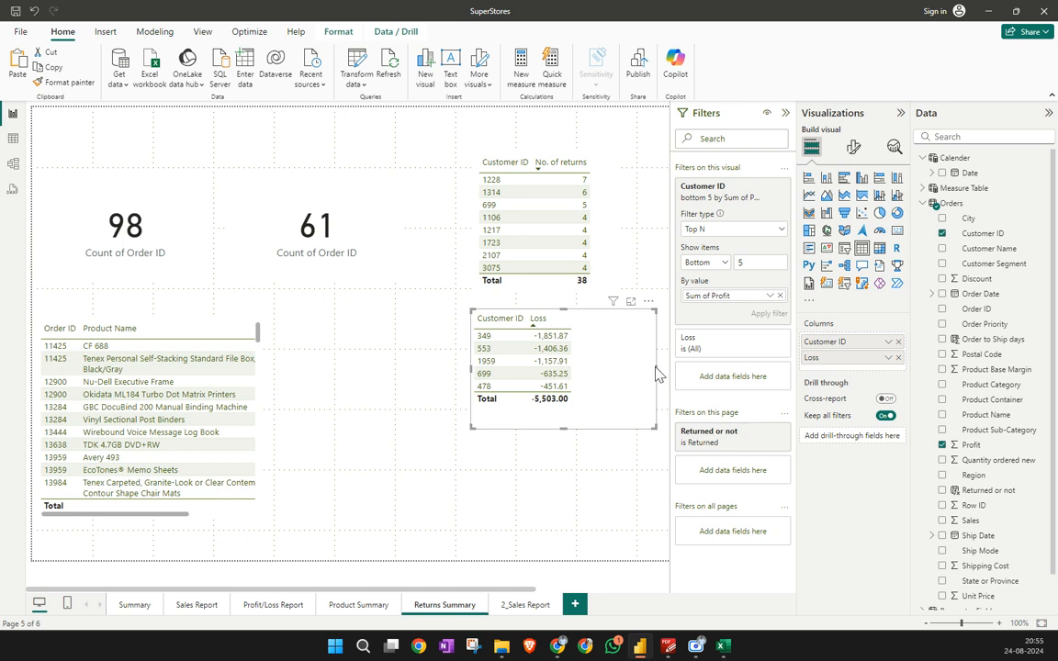
pyautogui.moveTo(658, 368); pyautogui.dragTo(615, 370)
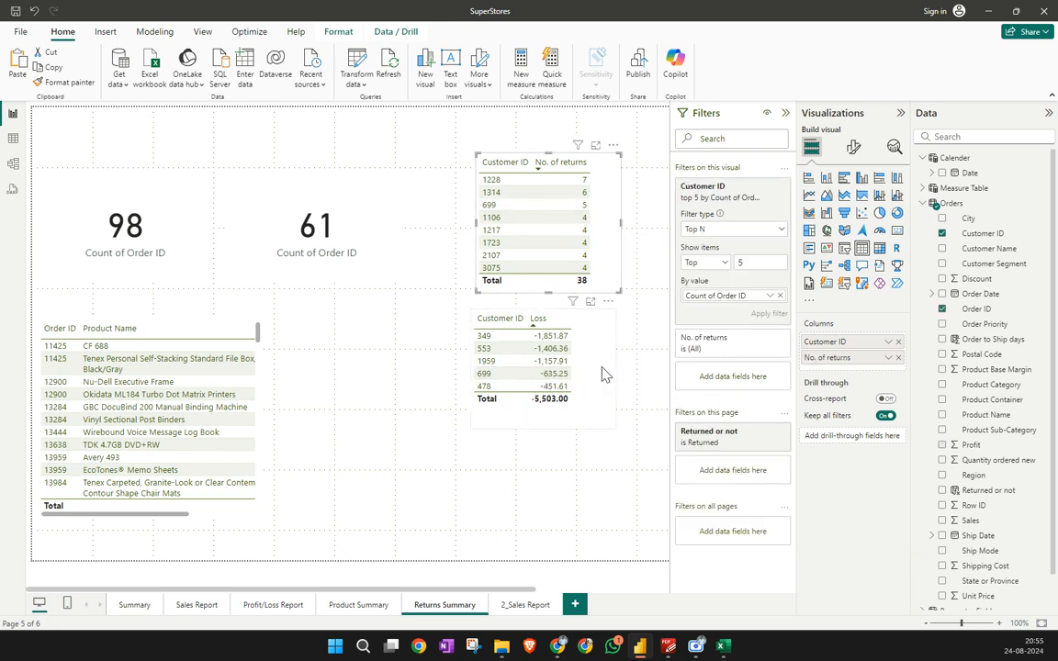
pyautogui.click(365, 481)
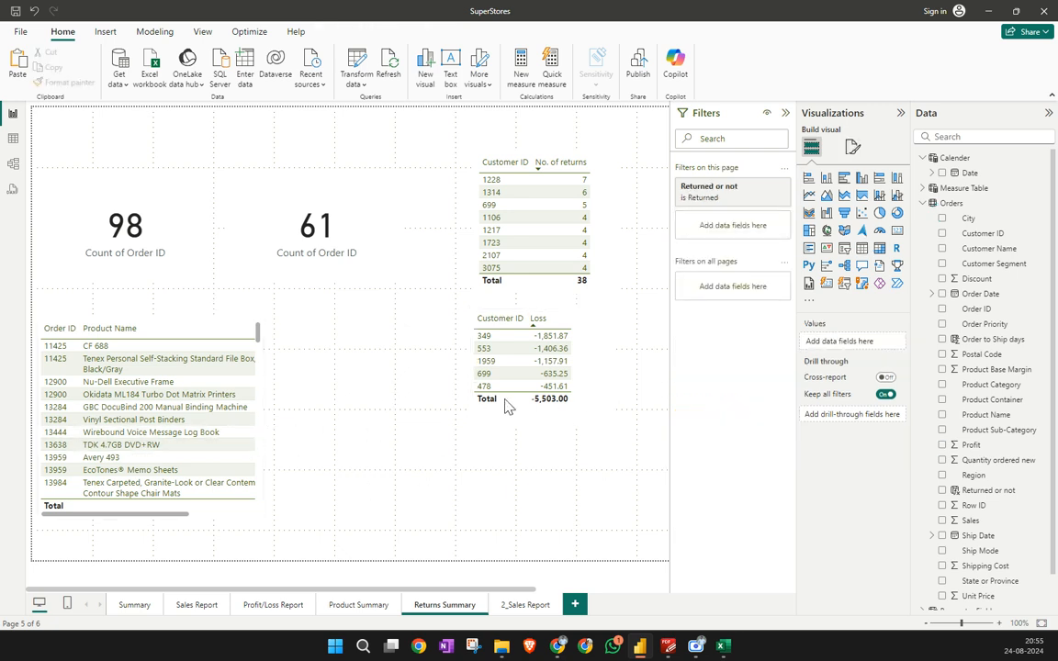
# Place a copy of the Loss table beside the Product Name table and replace its Customer ID column with Product Category
pyautogui.click(602, 365)
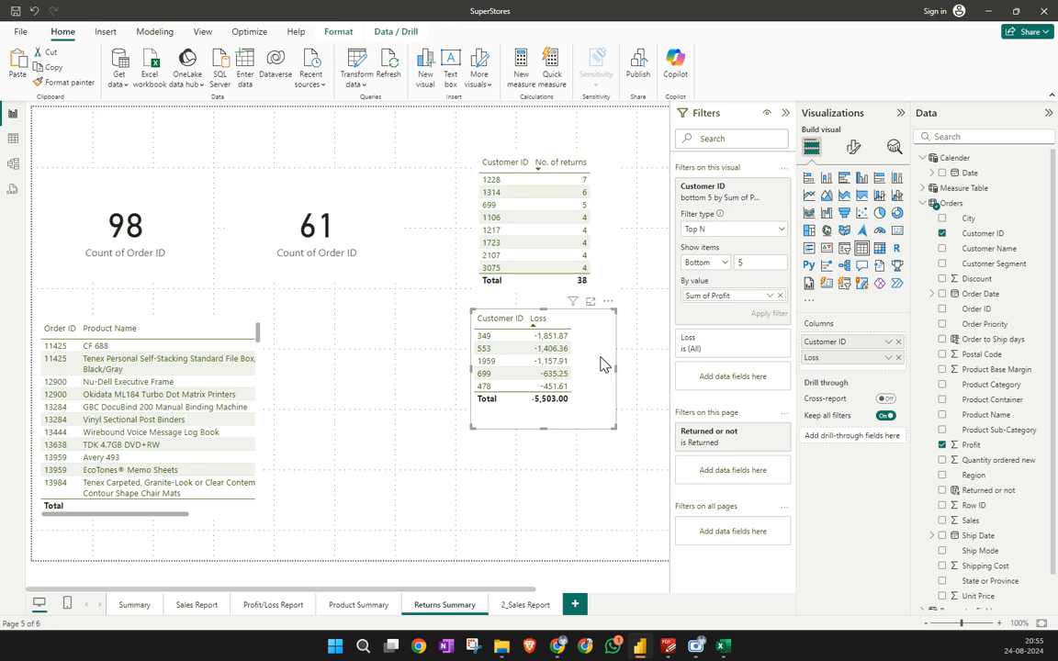
pyautogui.moveTo(602, 364); pyautogui.dragTo(374, 418)
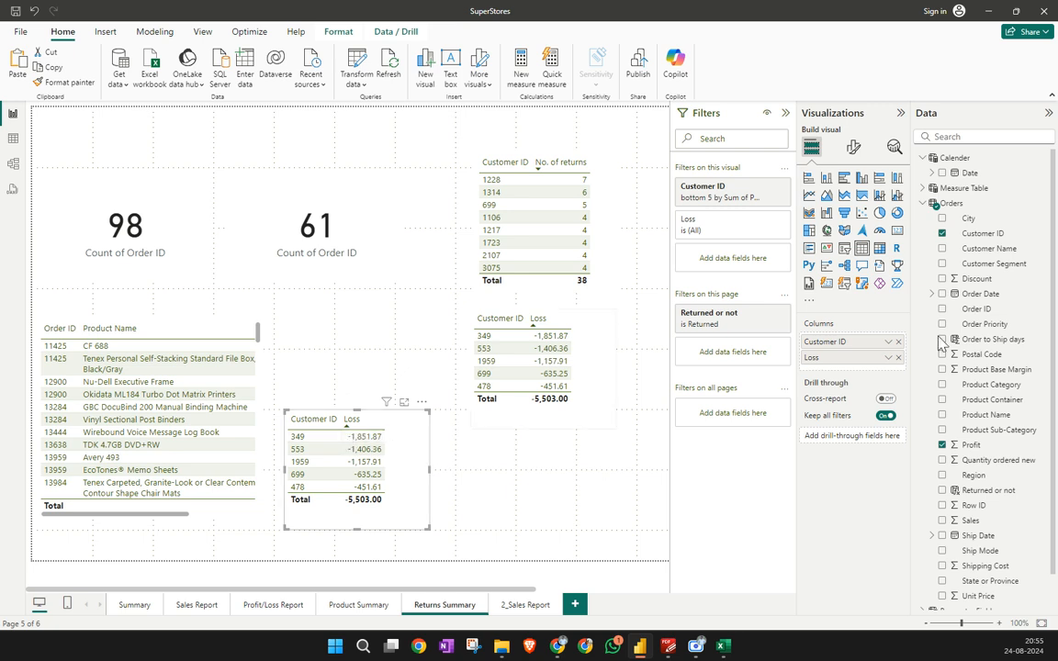
pyautogui.click(899, 342)
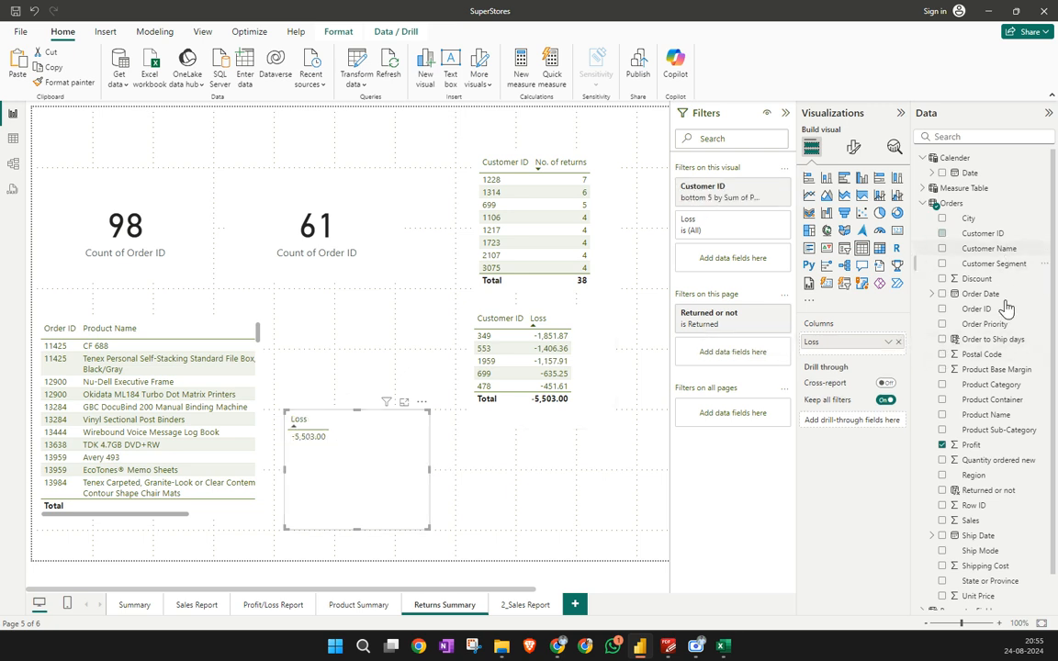
pyautogui.moveTo(1005, 389); pyautogui.dragTo(895, 346)
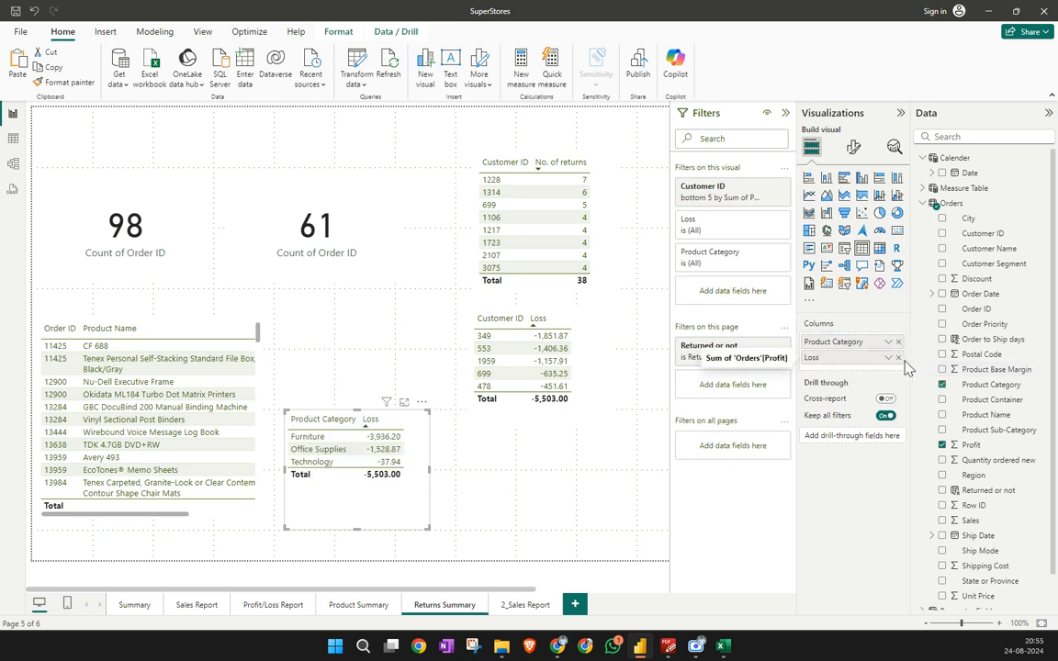
# Replace the Loss column in the Product Category table with the count of Order ID
pyautogui.click(898, 357)
pyautogui.moveTo(989, 316); pyautogui.dragTo(858, 356)
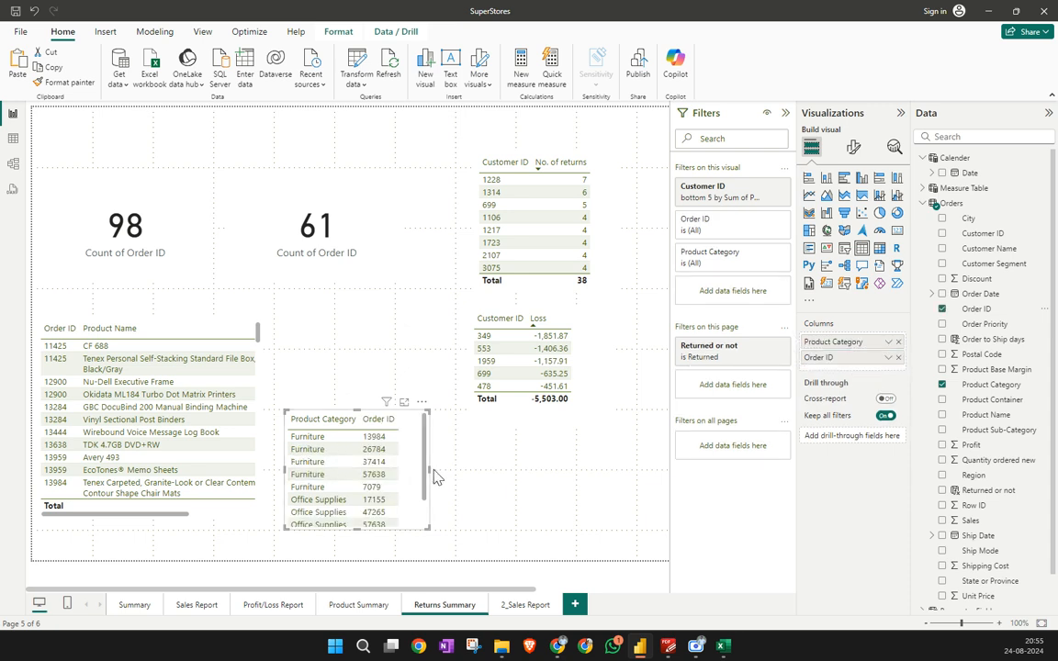
pyautogui.click(889, 358)
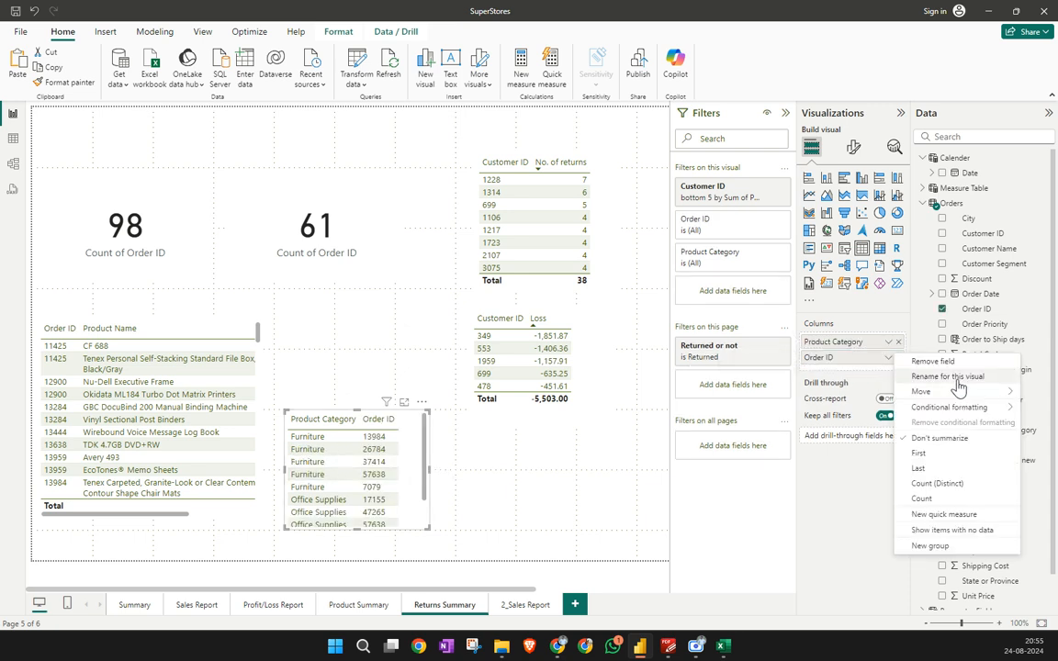
pyautogui.click(937, 500)
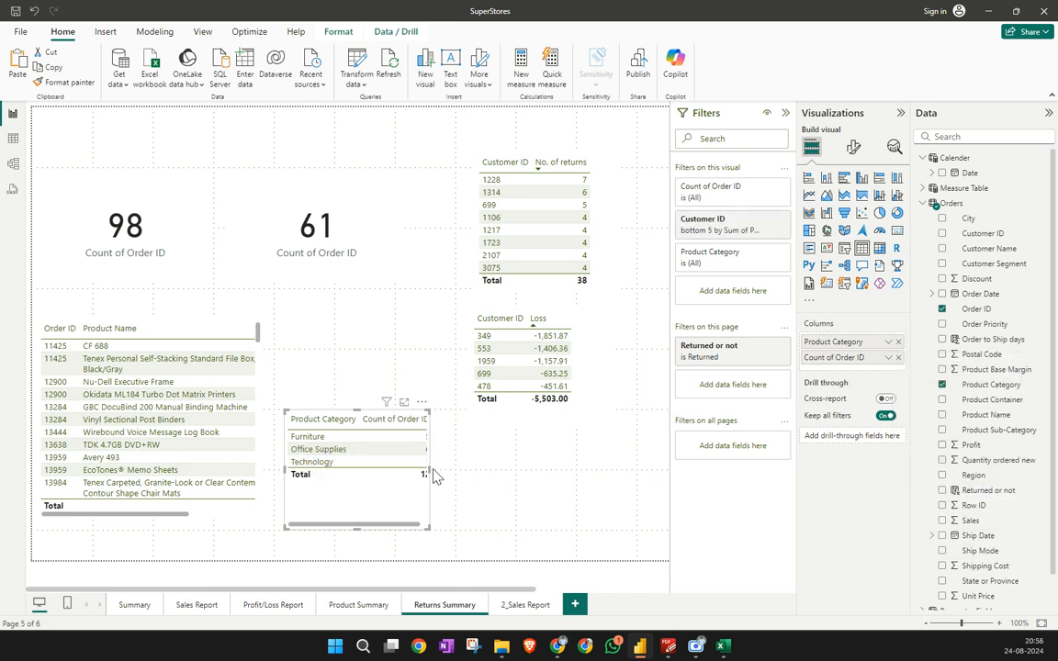
# Clear the Customer ID filter on the Product Category table and resize the table so it clears the Loss table
pyautogui.moveTo(427, 470); pyautogui.dragTo(549, 470)
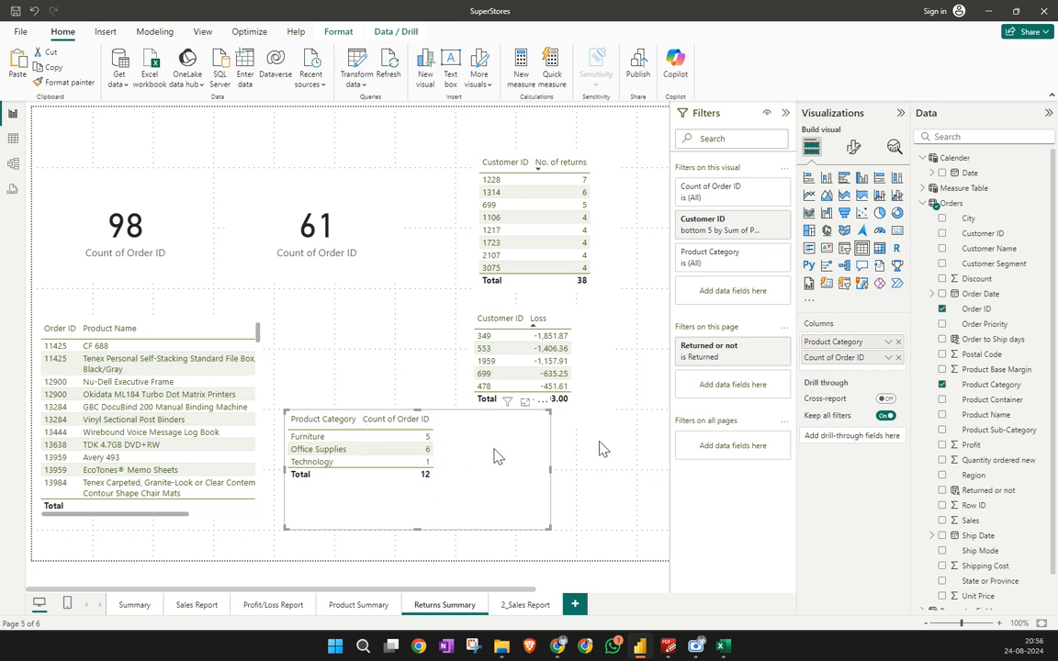
pyautogui.click(766, 231)
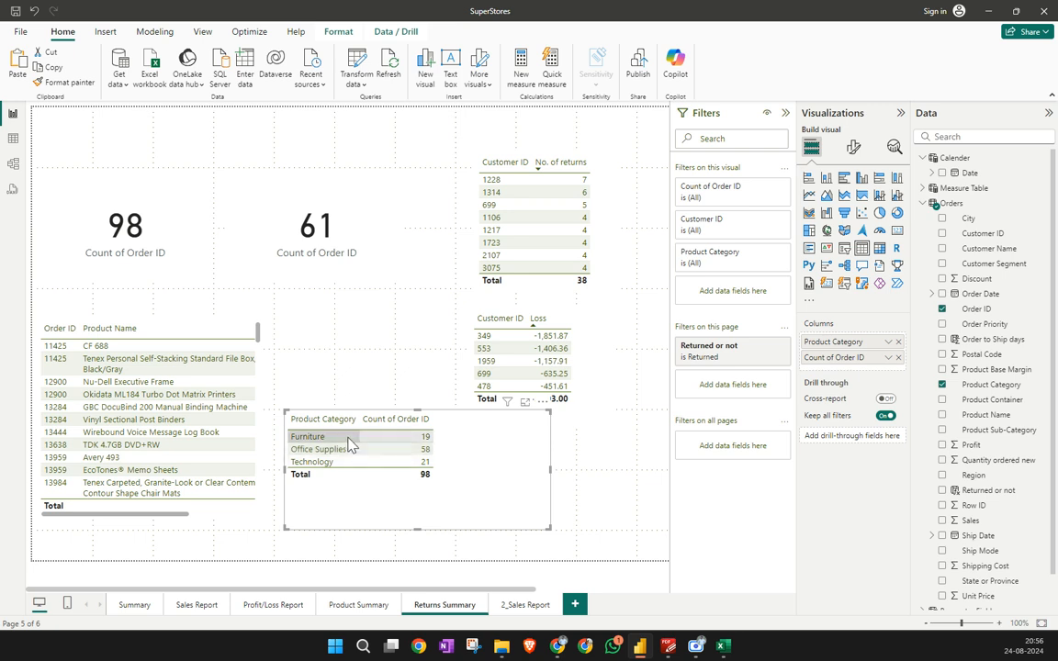
pyautogui.moveTo(550, 469); pyautogui.dragTo(477, 477)
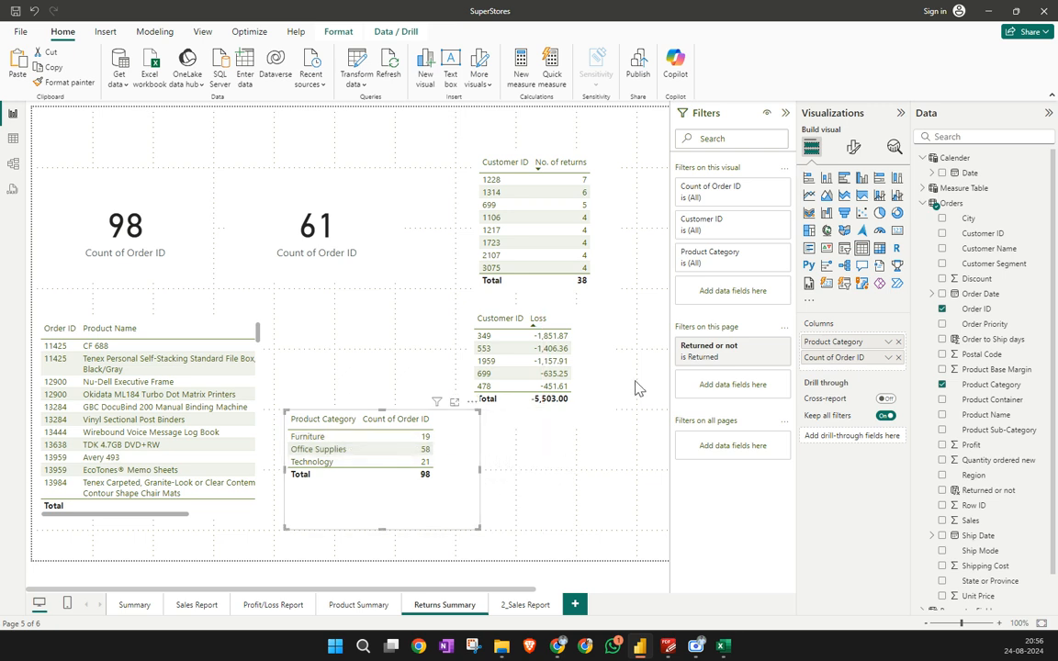
pyautogui.click(545, 333)
pyautogui.click(454, 471)
pyautogui.moveTo(474, 413); pyautogui.dragTo(459, 439)
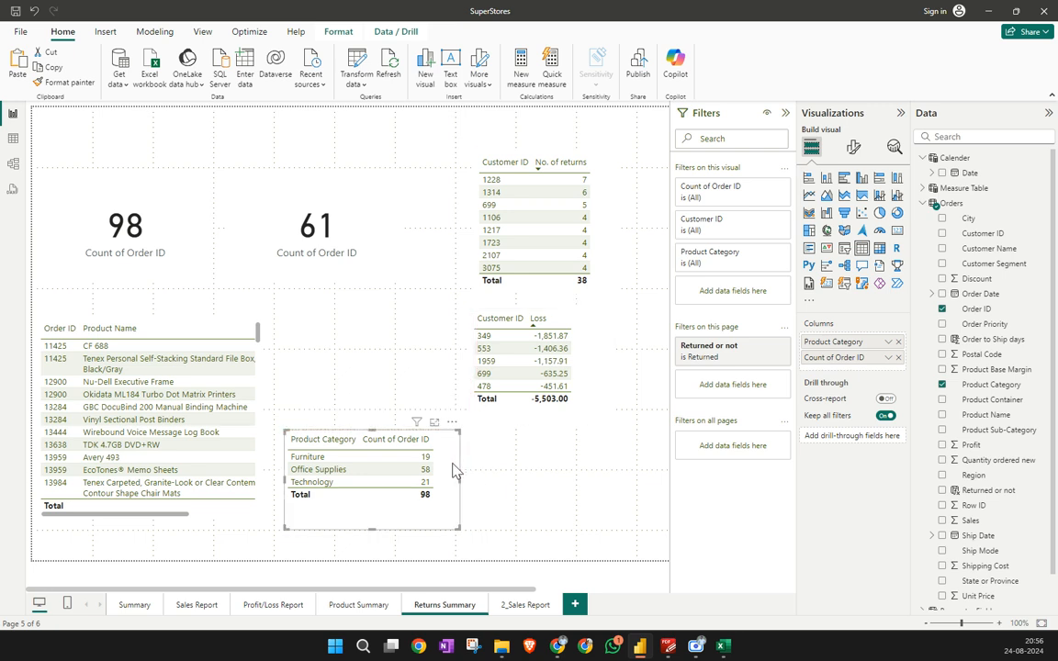
# Clear the bottom 5 Customer ID filter from the Loss table and look through all its rows
pyautogui.click(601, 367)
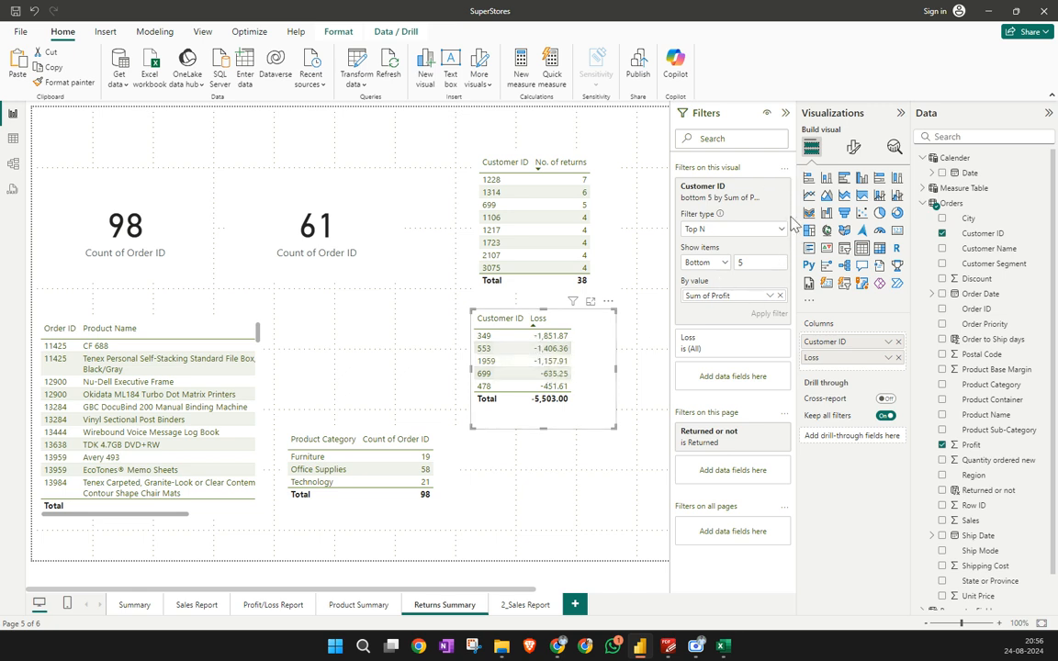
pyautogui.click(768, 198)
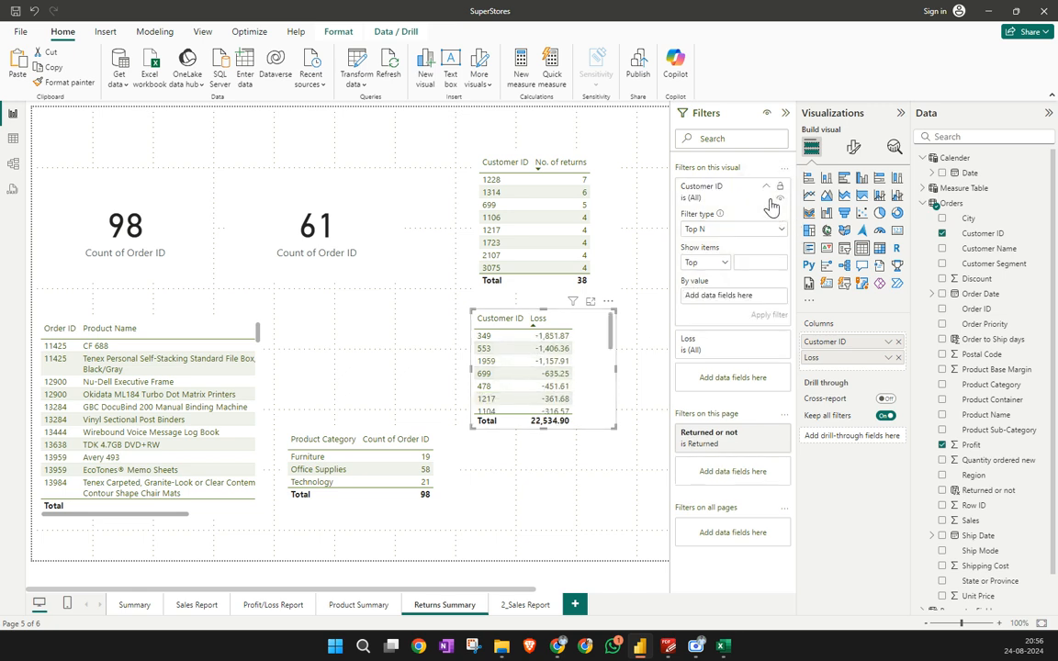
pyautogui.scroll(-10, 589, 353)
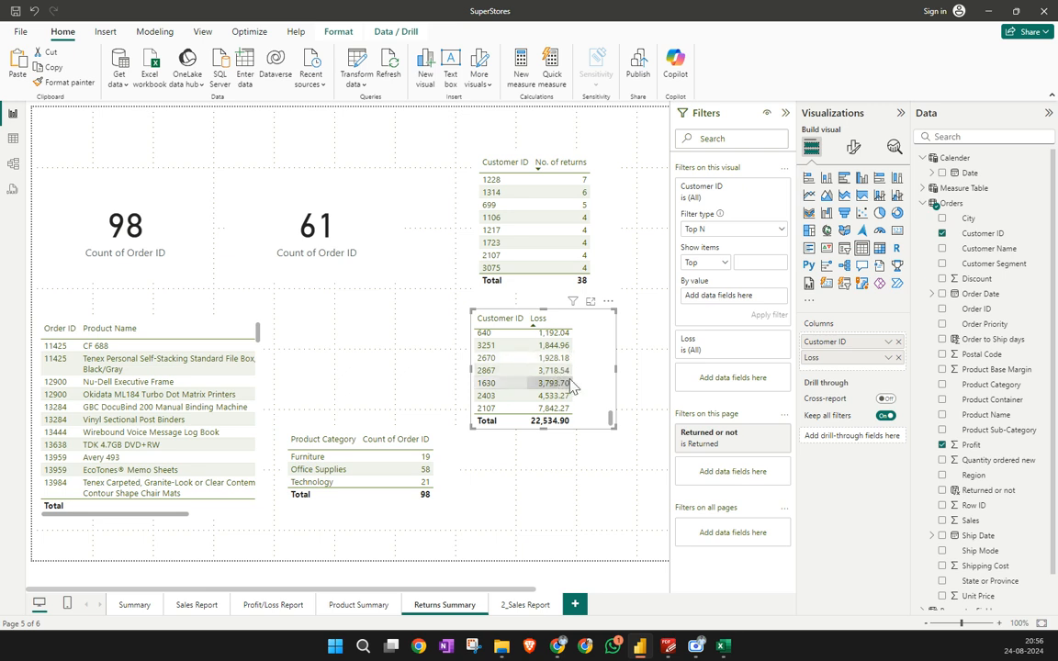
pyautogui.scroll(10, 572, 381)
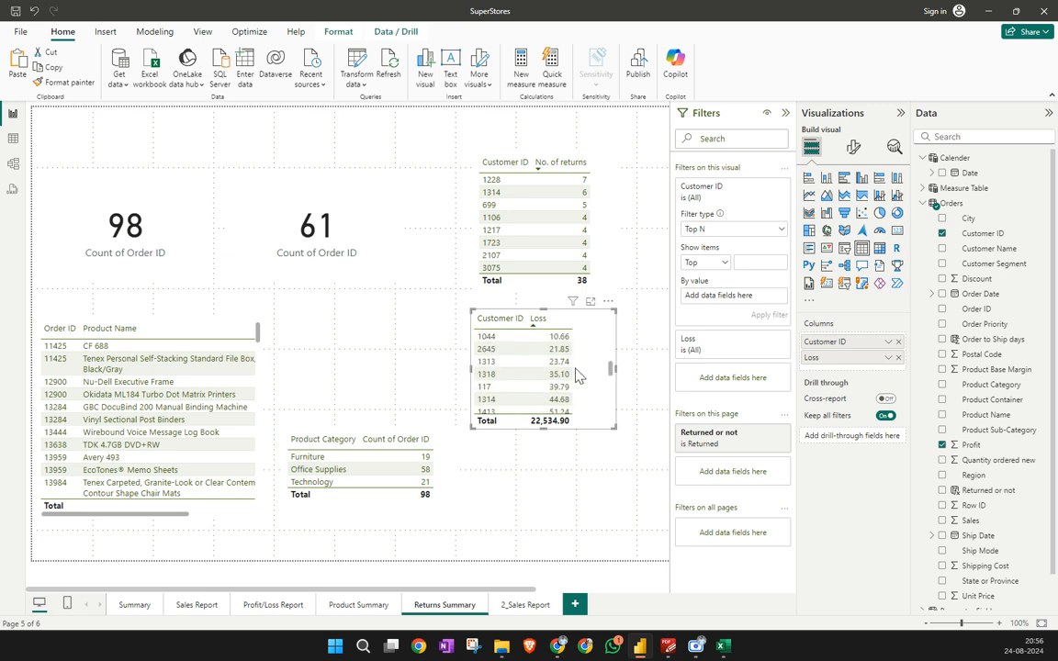
pyautogui.scroll(-10, 577, 377)
# Clear the top 5 Customer ID filter from the No. of returns table and look through all its rows
pyautogui.click(603, 242)
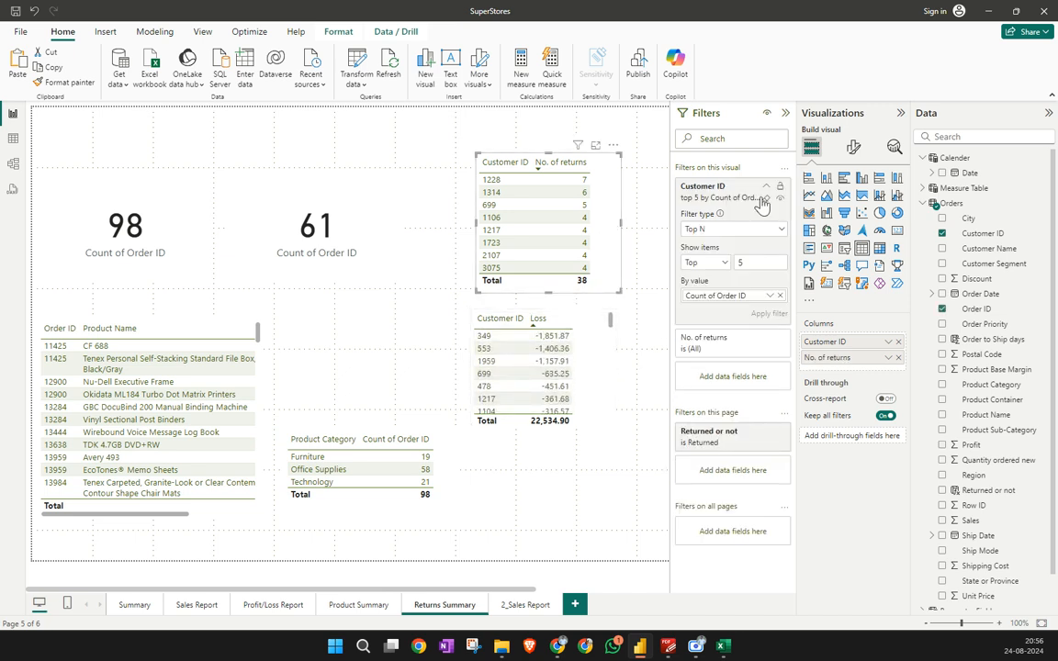
pyautogui.click(767, 200)
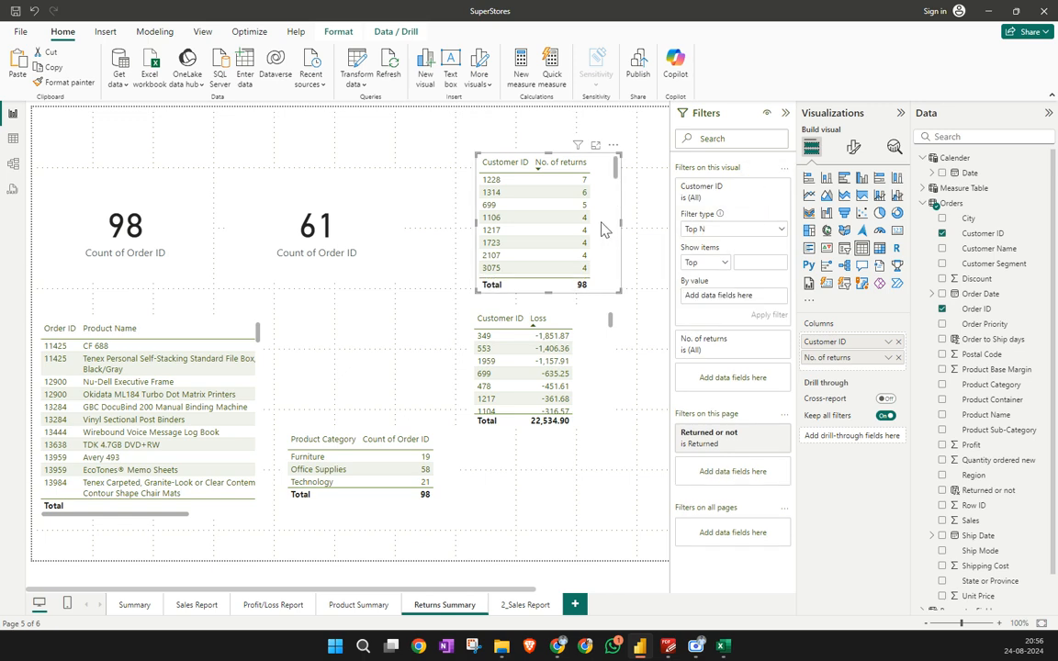
pyautogui.scroll(-10, 551, 218)
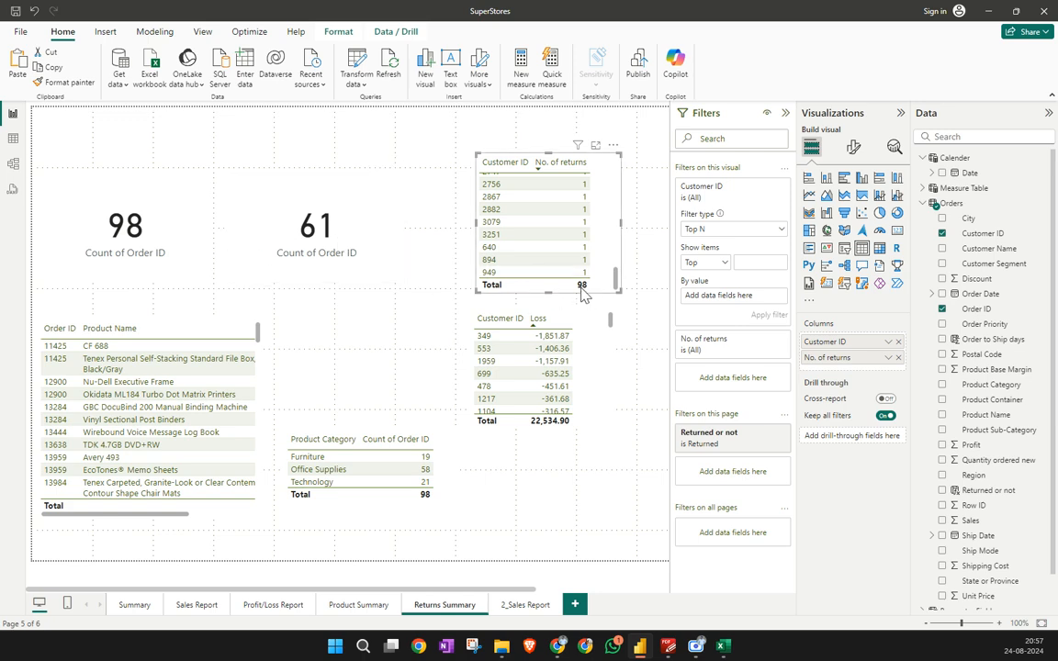
pyautogui.scroll(15, 607, 249)
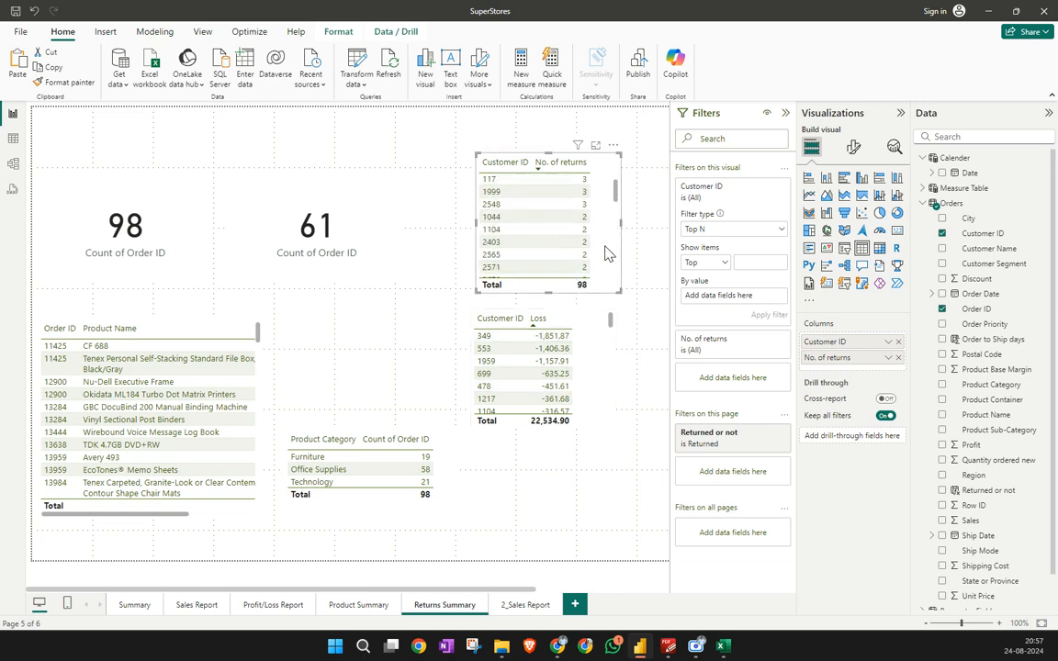
pyautogui.scroll(5, 605, 253)
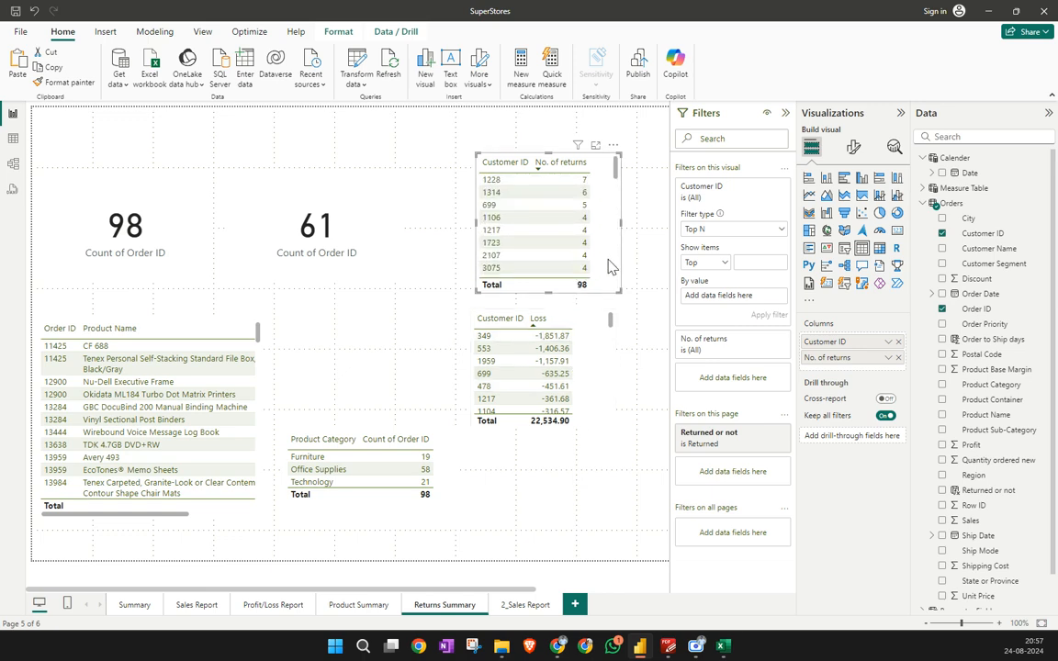
# Switch to the PBI_Classes presentation in Google Slides and review the Return orders summary items on the Metrics to measure slide
pyautogui.moveTo(557, 646)
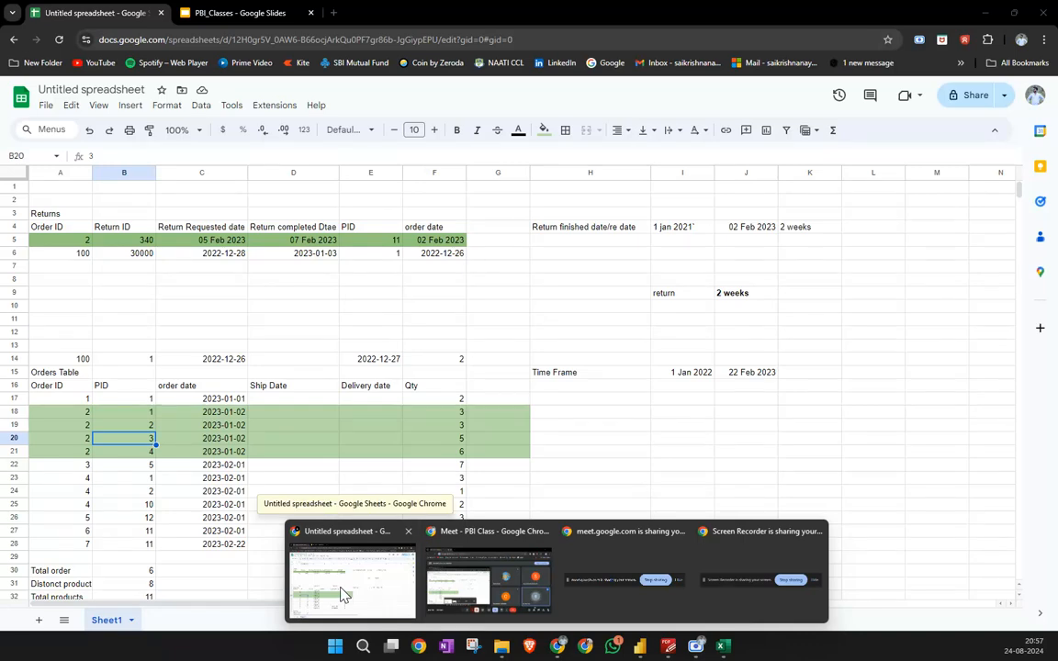
pyautogui.click(343, 595)
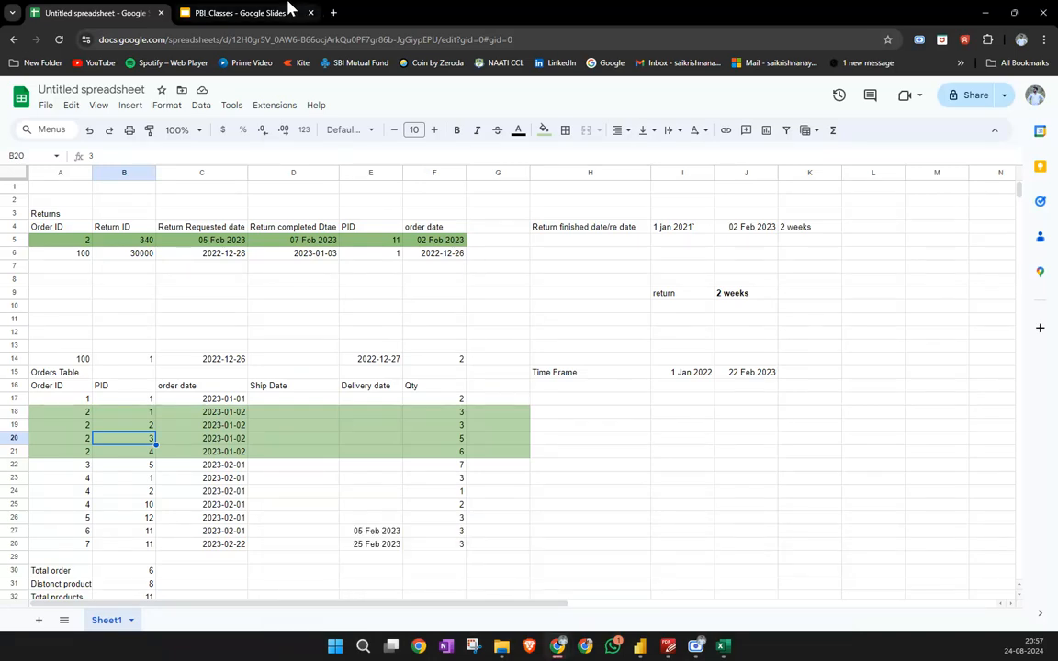
pyautogui.click(264, 16)
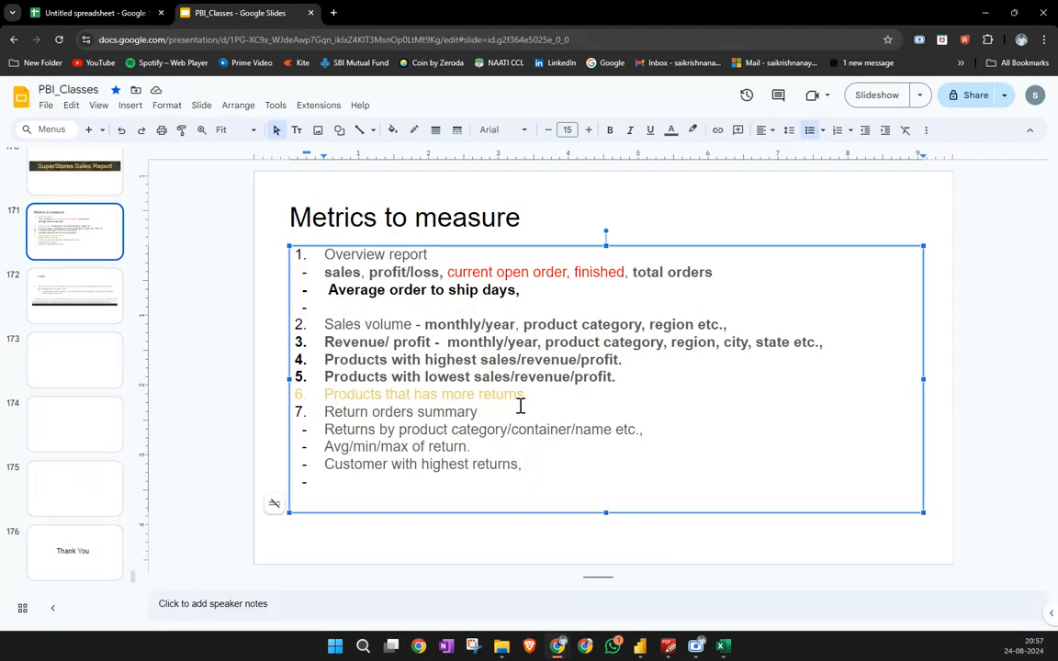
pyautogui.moveTo(513, 415); pyautogui.dragTo(315, 410)
pyautogui.hotkey('ctrl', 'shift', '7')
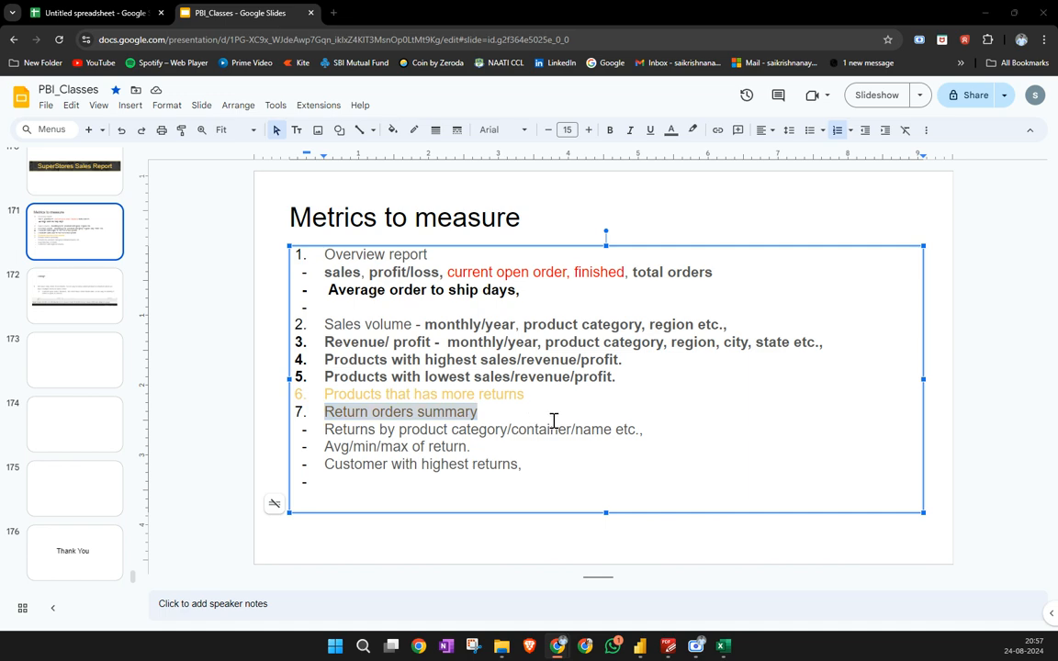
# Switch back to Power BI and open the Product Summary report page
pyautogui.hotkey('alt', 'Tab')
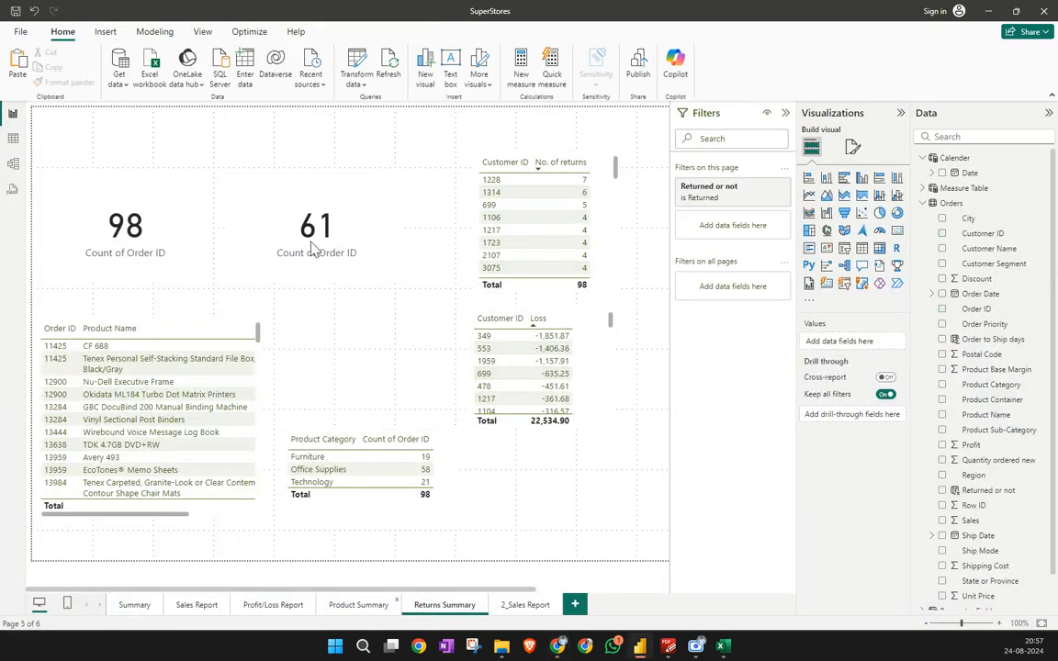
pyautogui.hotkey('ctrl', 'pageup')
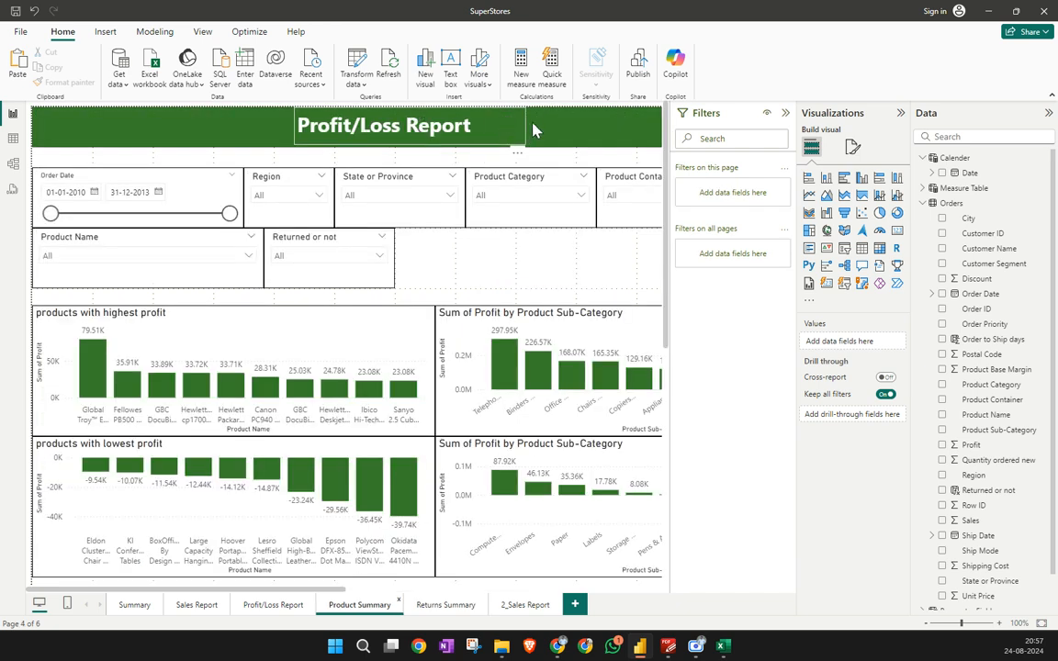
# Copy the Profit/Loss Report title text box from the Product Summary page onto the Returns Summary page
pyautogui.click(476, 113)
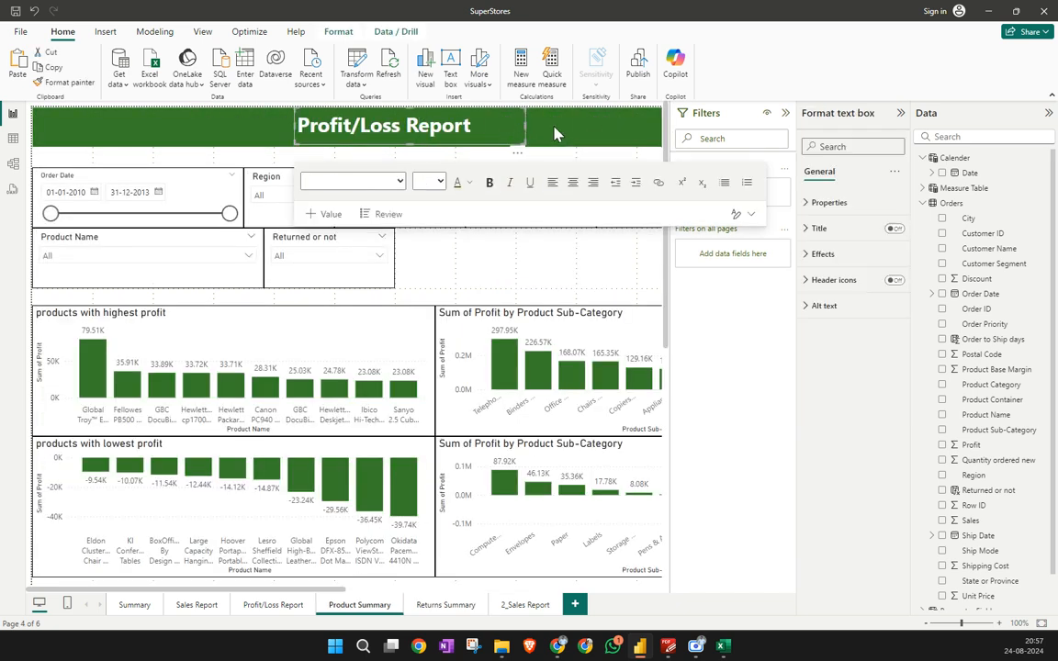
pyautogui.click(555, 134)
pyautogui.click(524, 128)
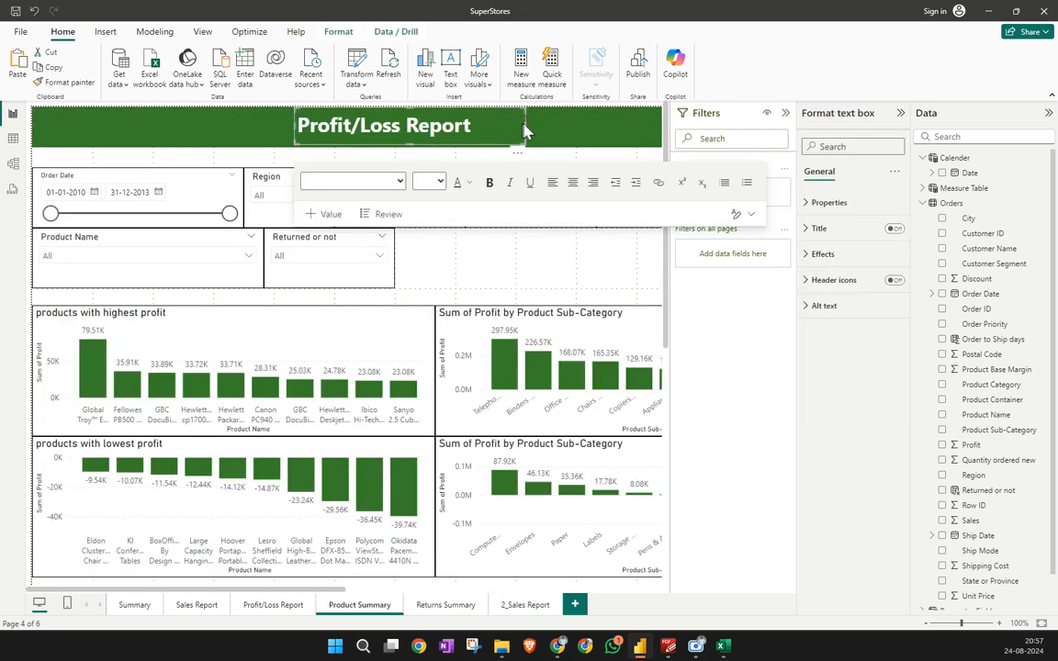
pyautogui.click(445, 604)
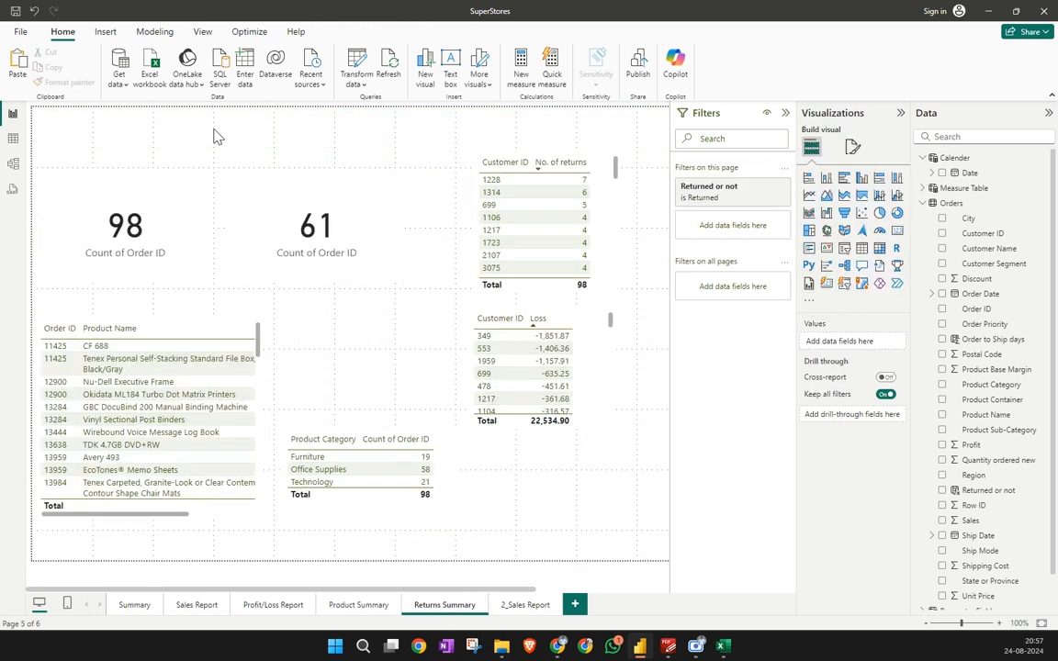
pyautogui.hotkey('ctrl', 'v')
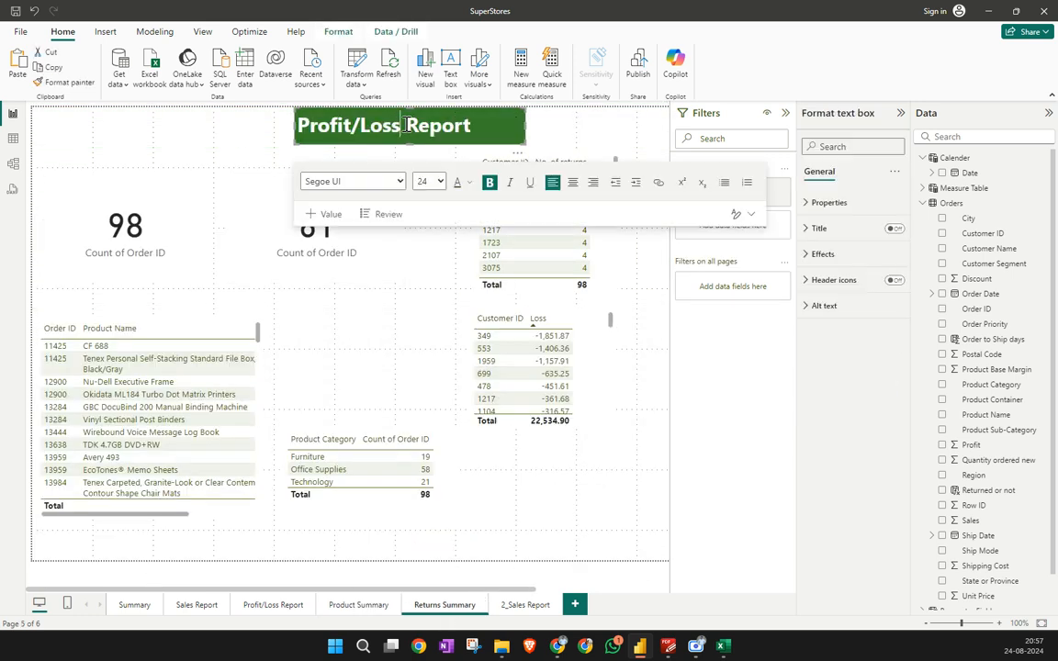
# Change the pasted title to "Retrun Summary Report" and widen its text box to fit on one line
pyautogui.moveTo(405, 126); pyautogui.dragTo(298, 131)
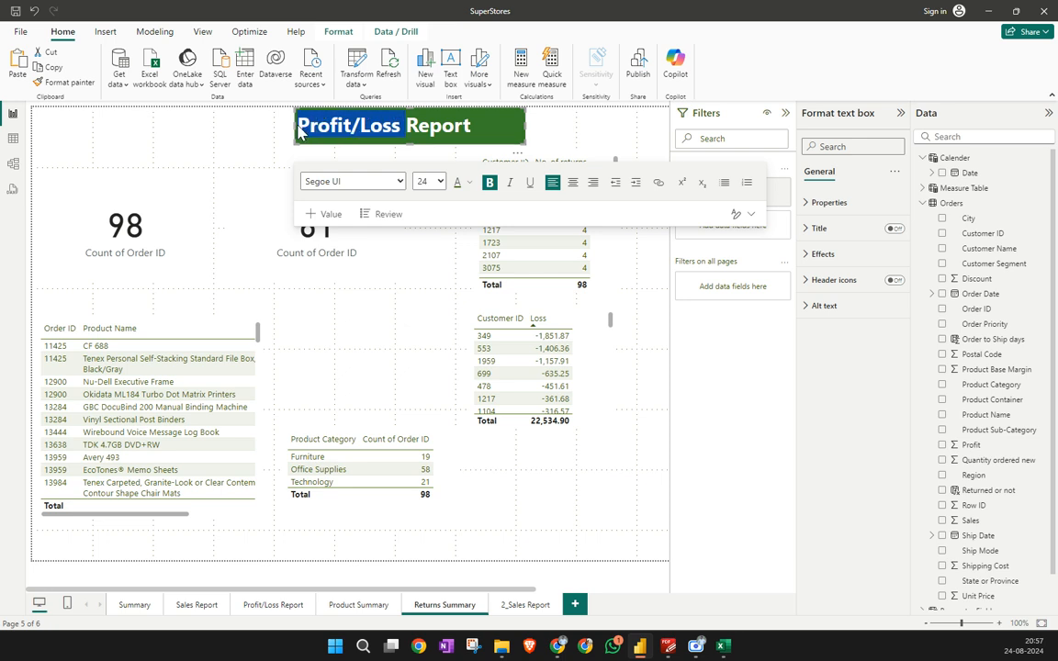
pyautogui.write('Ret')
pyautogui.write('run Summary')
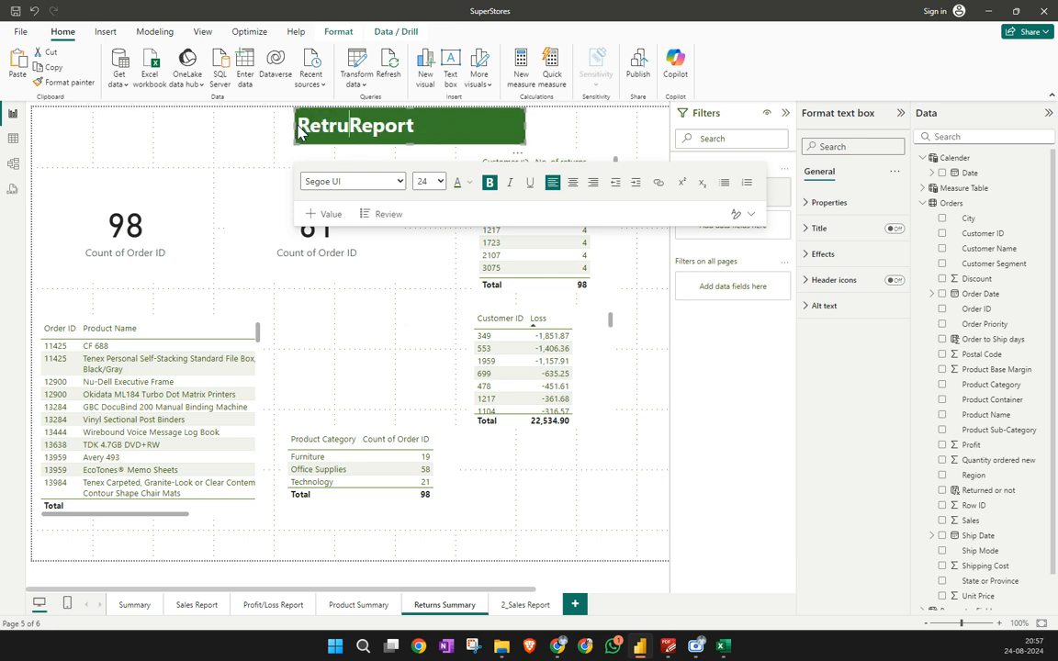
pyautogui.press('Return')
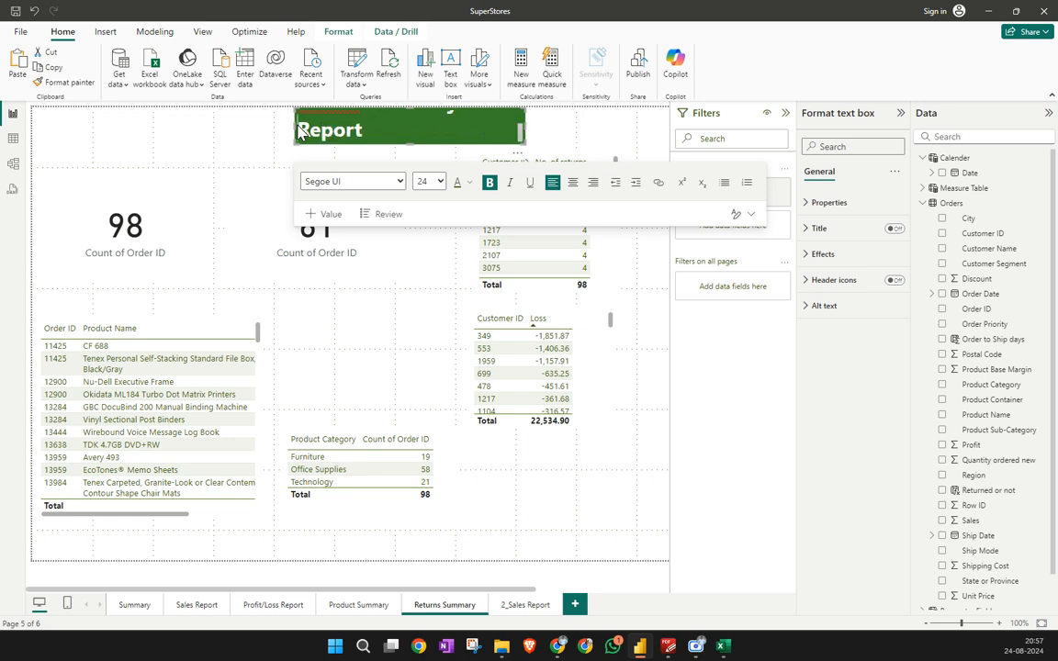
pyautogui.press('BackSpace')
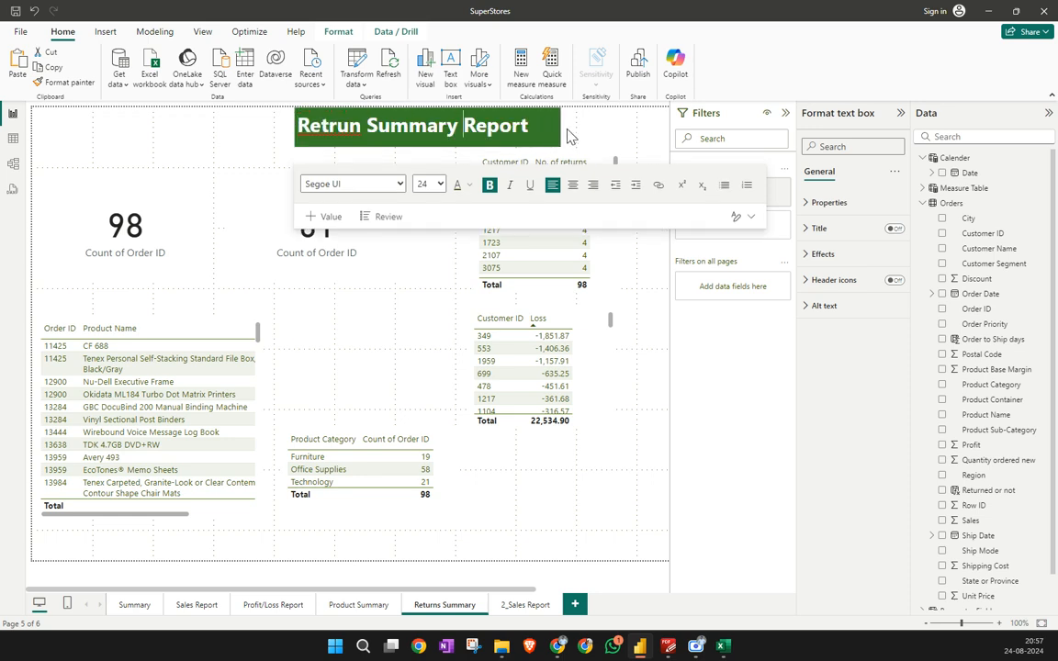
pyautogui.click(584, 146)
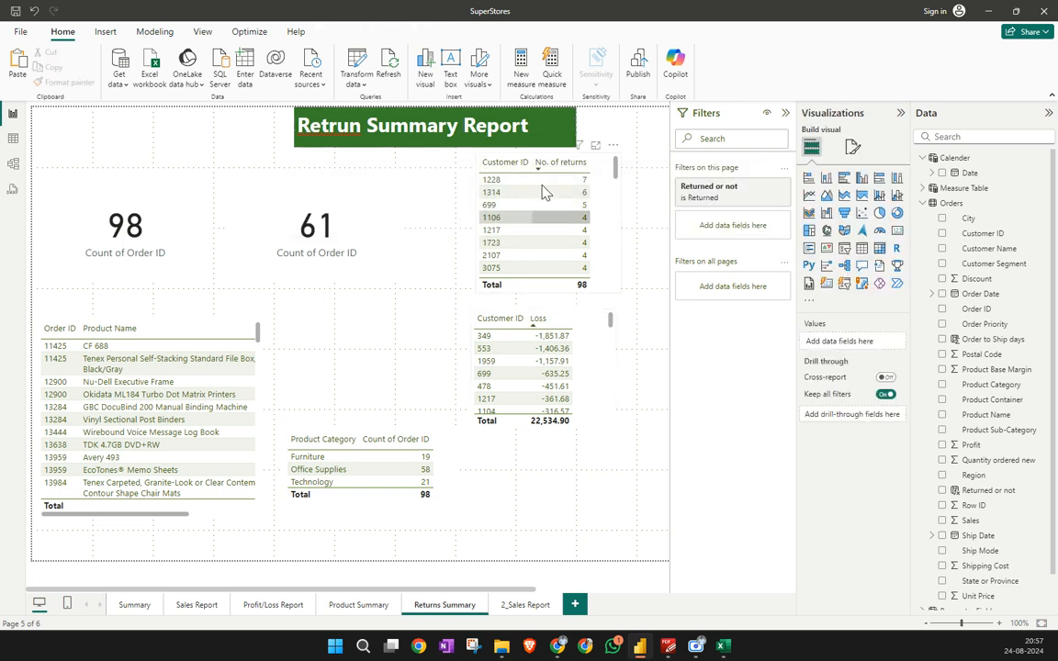
# Switch to the PBI_Classes presentation in Google Slides and view the Metrics to measure slide
pyautogui.click(604, 229)
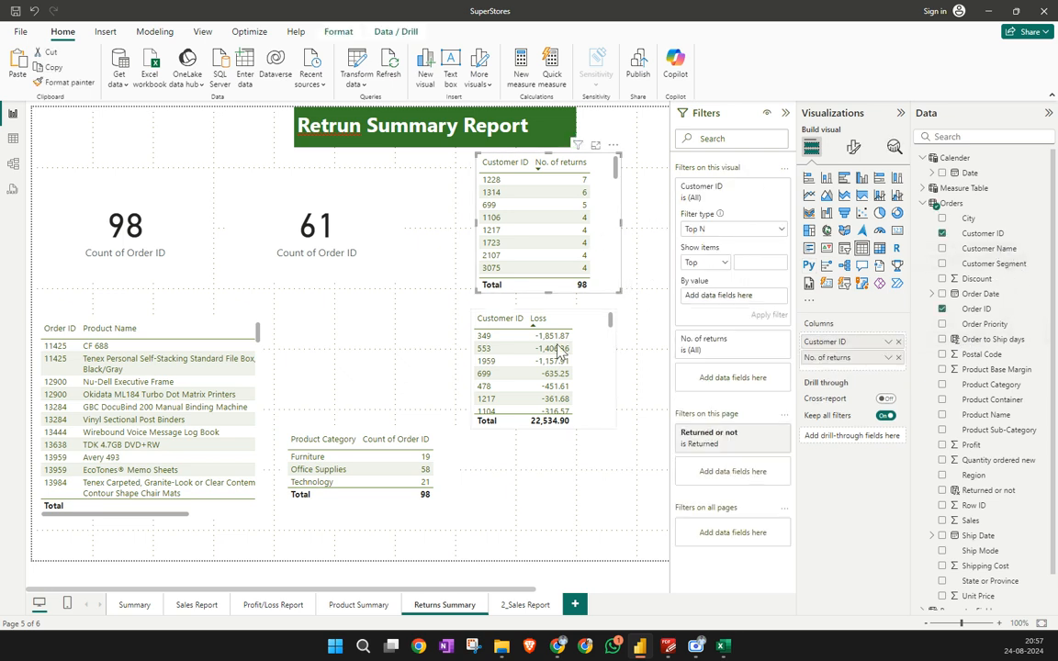
pyautogui.click(588, 492)
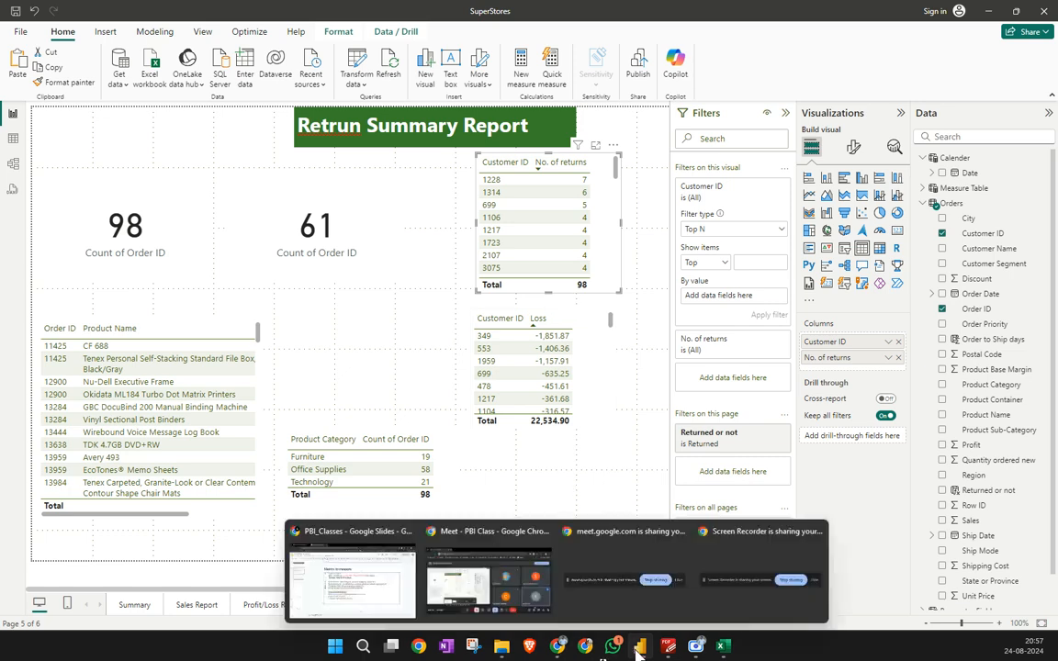
pyautogui.moveTo(585, 646)
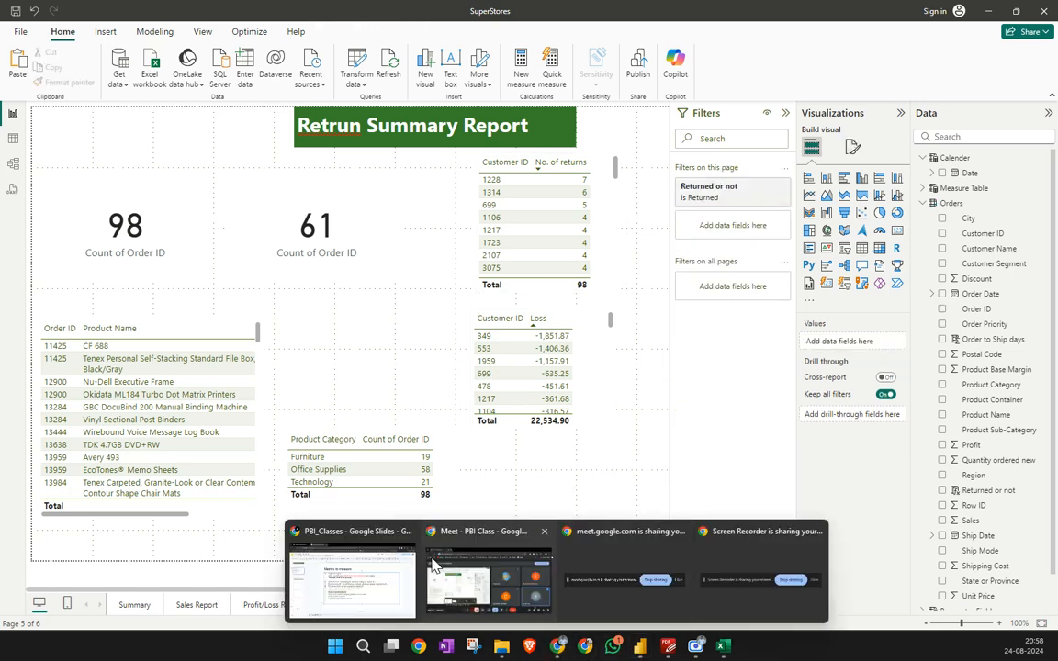
pyautogui.click(374, 579)
pyautogui.click(73, 261)
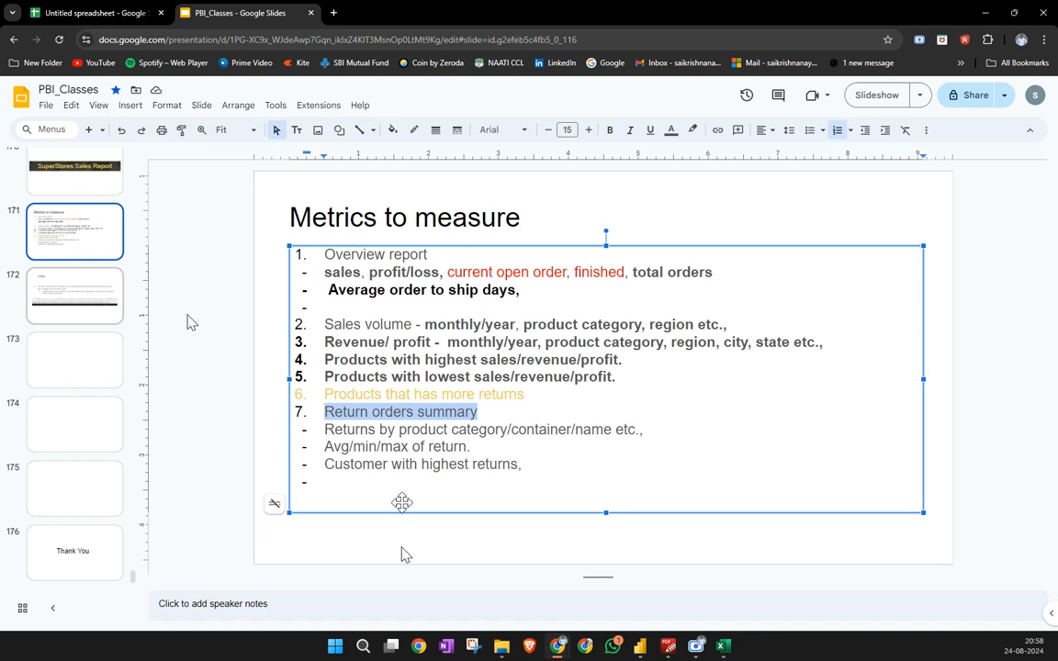
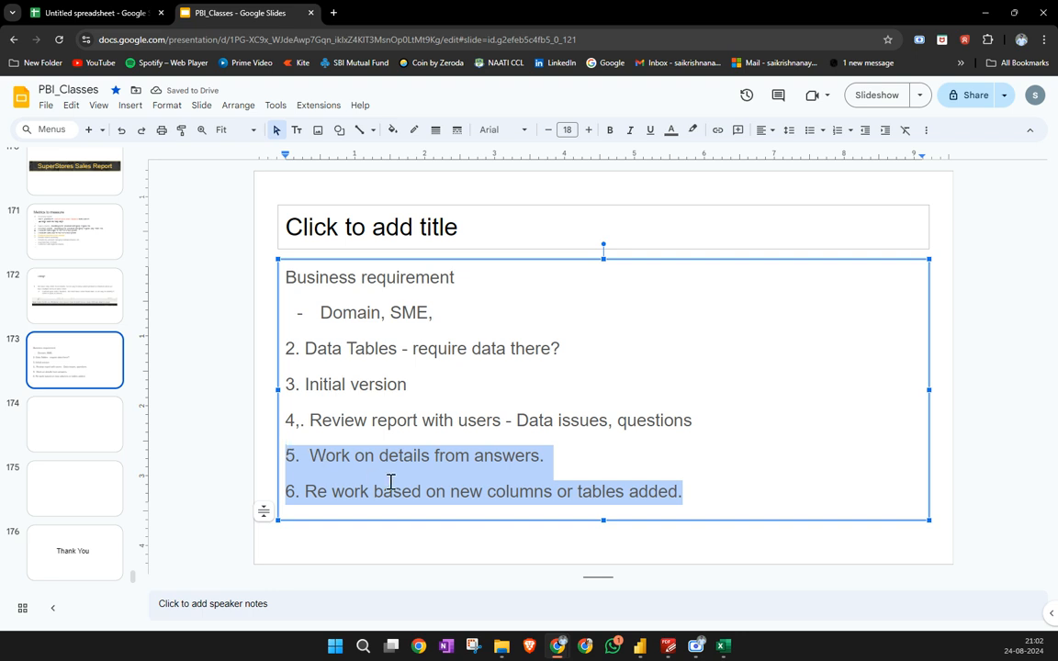
# Review items 4 to 6 on slide 173, covering the user review, details from answers and rework for new columns or tables
pyautogui.click(720, 497)
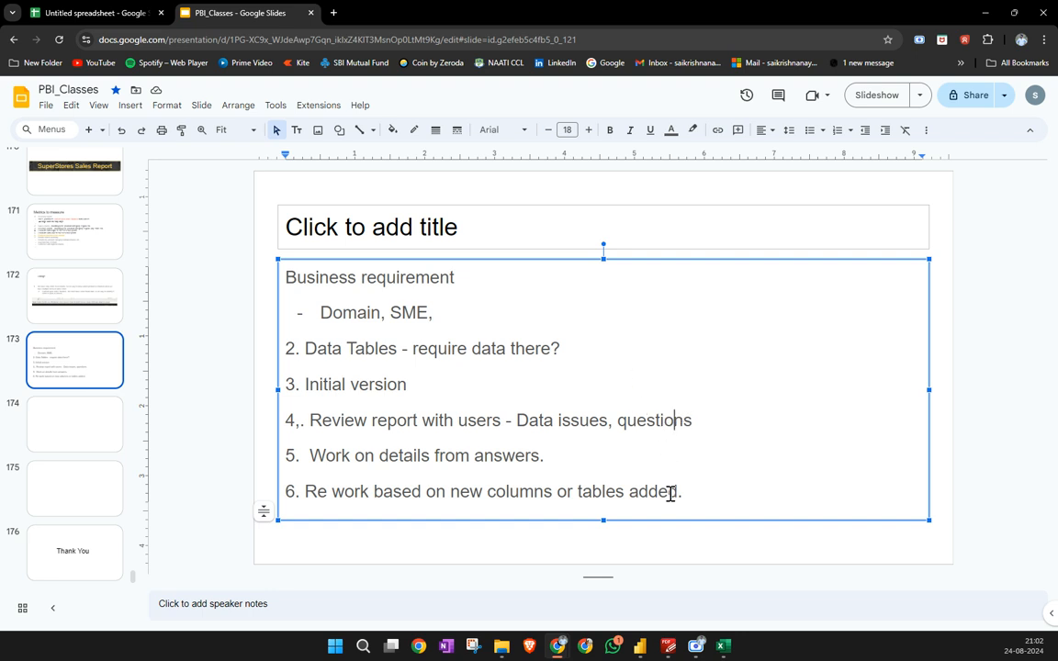
pyautogui.moveTo(692, 494); pyautogui.dragTo(279, 430)
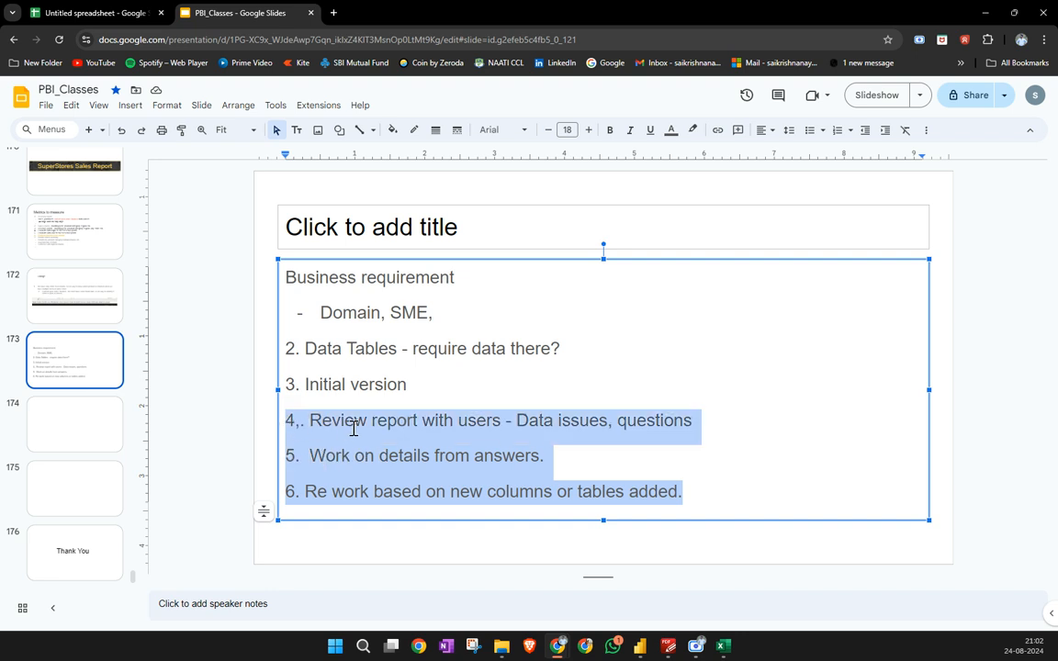
pyautogui.click(599, 420)
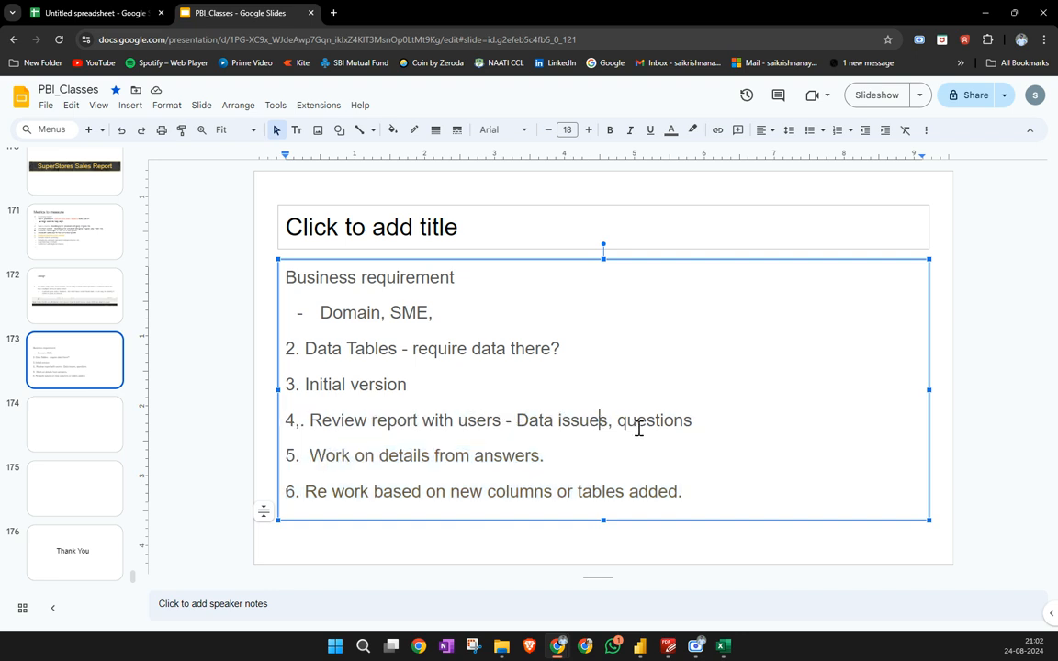
pyautogui.doubleClick(650, 426)
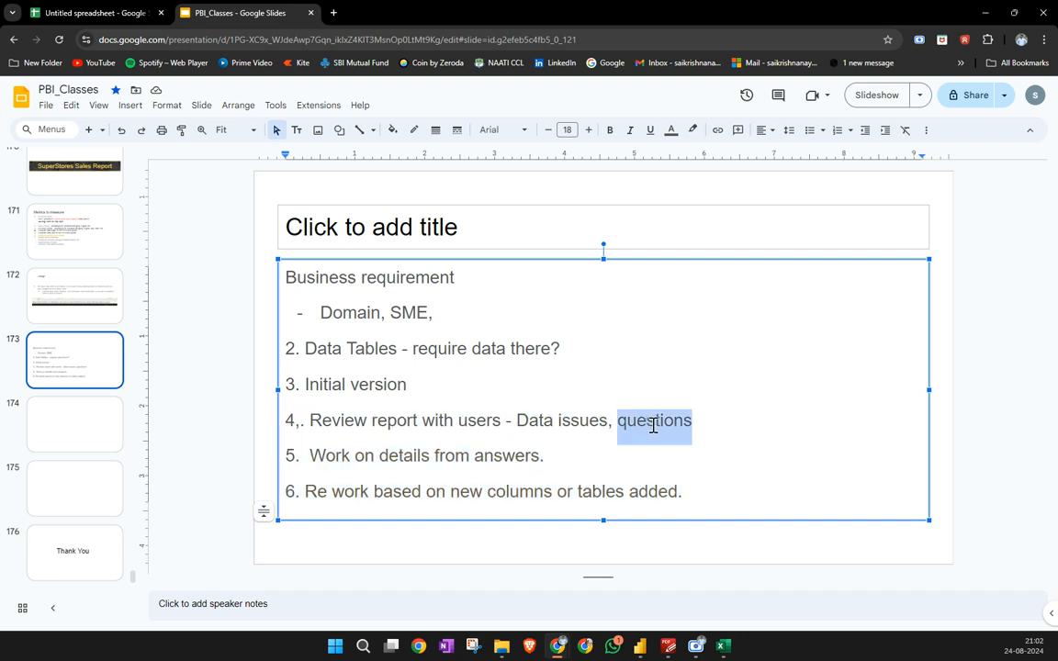
pyautogui.click(698, 419)
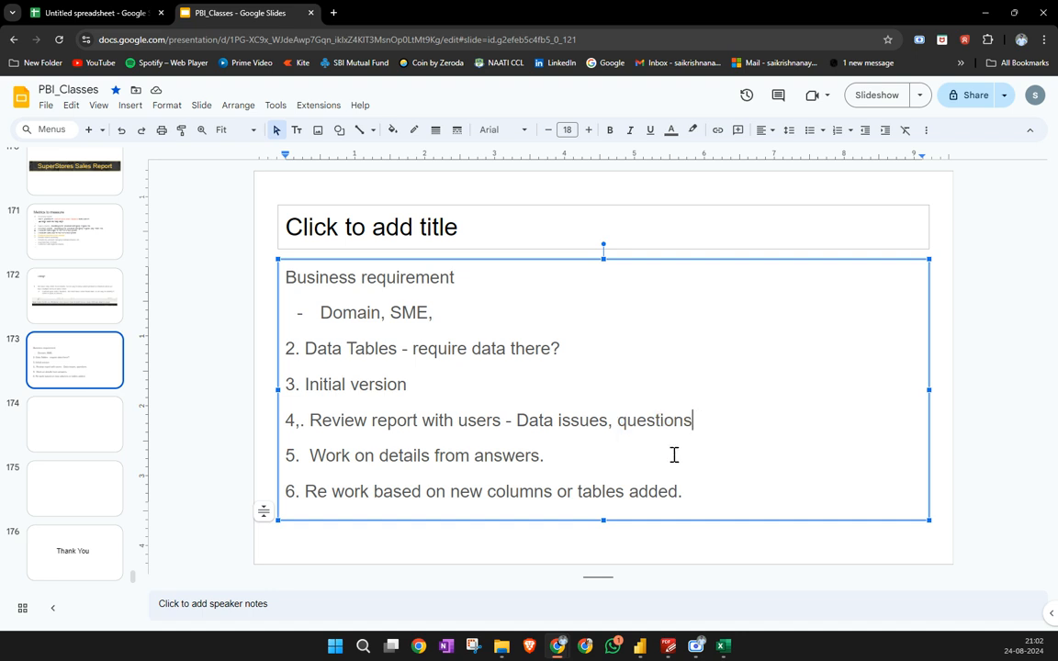
pyautogui.moveTo(682, 492); pyautogui.dragTo(291, 434)
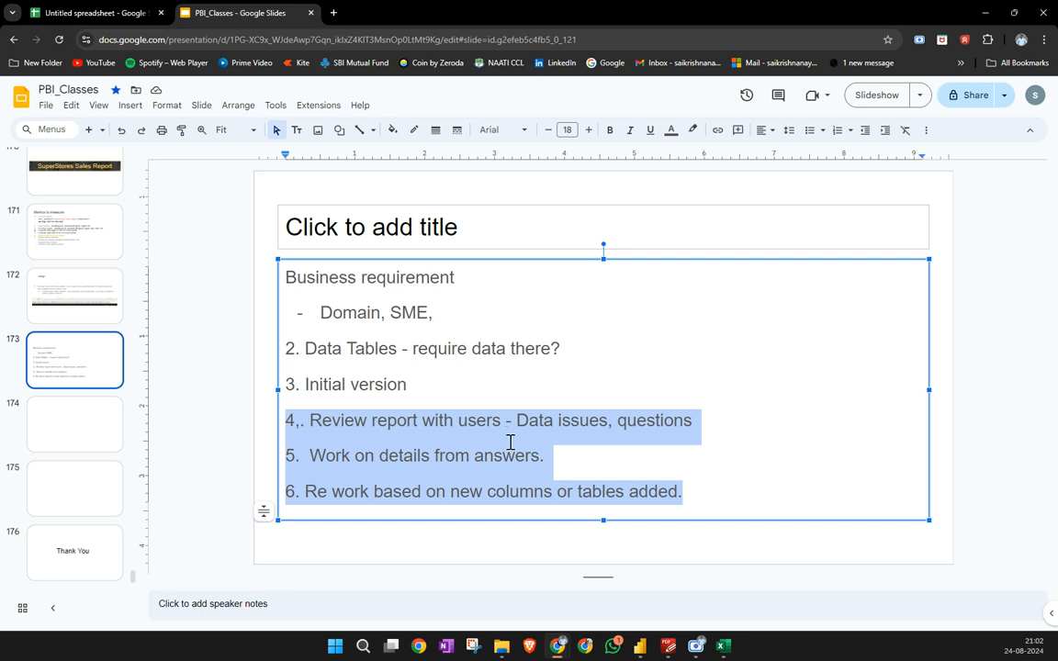
pyautogui.click(567, 450)
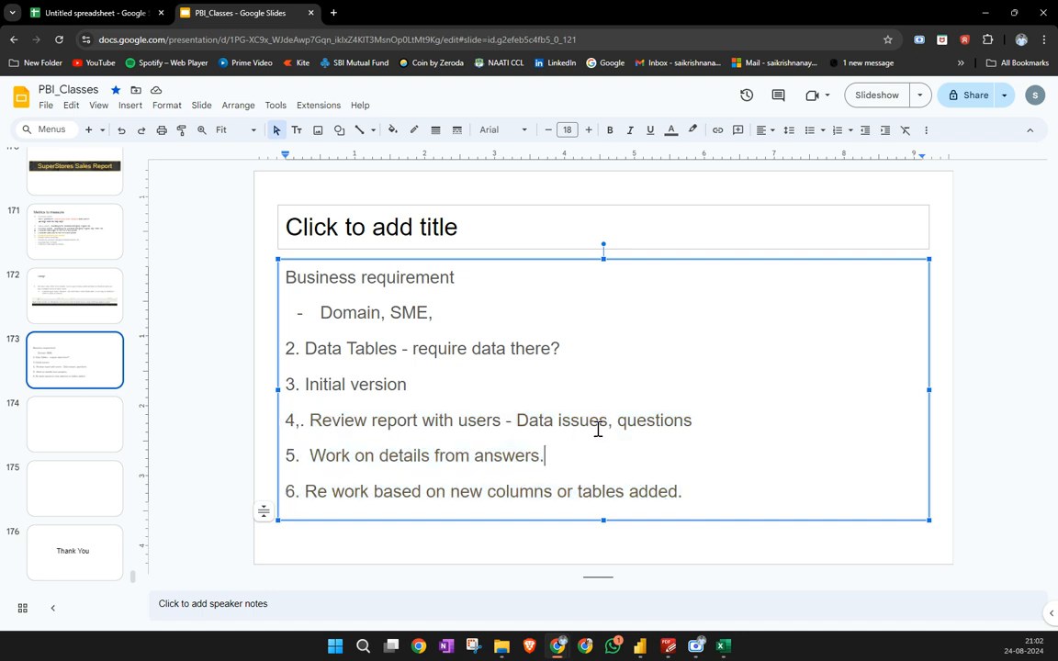
pyautogui.click(713, 421)
# Switch back to Power BI and inspect the Column field in the Measure Table
pyautogui.click(599, 533)
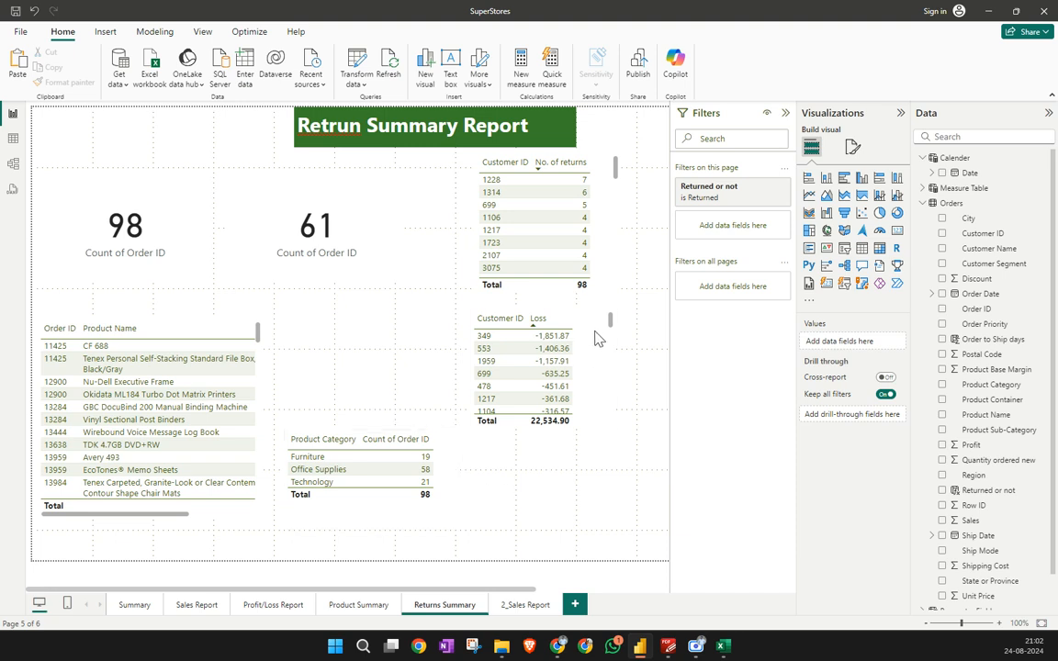
pyautogui.click(967, 189)
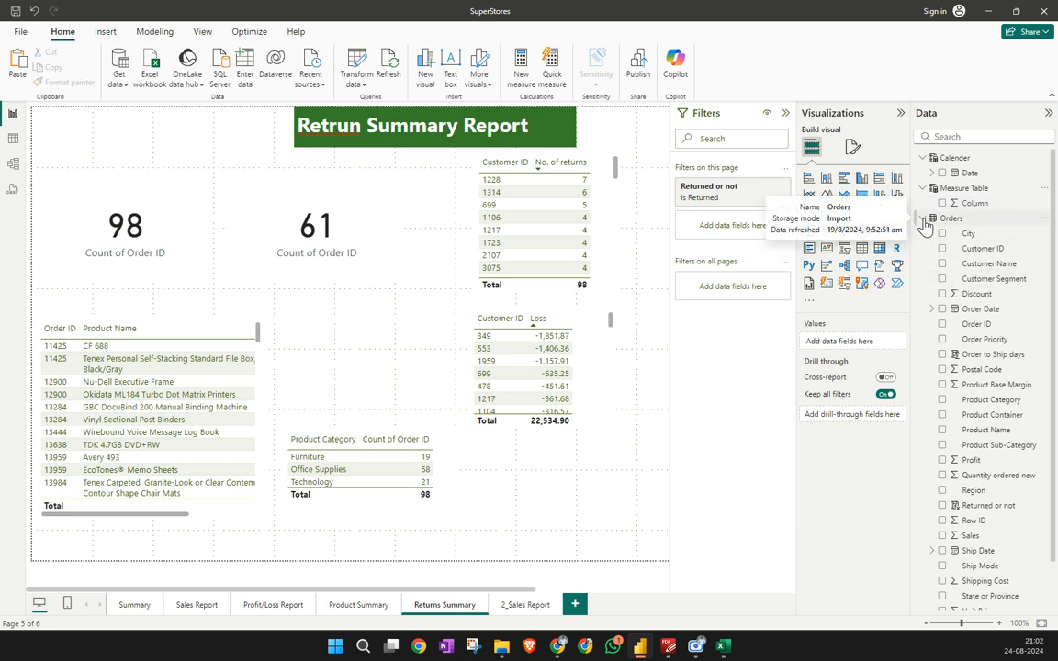
pyautogui.click(975, 203)
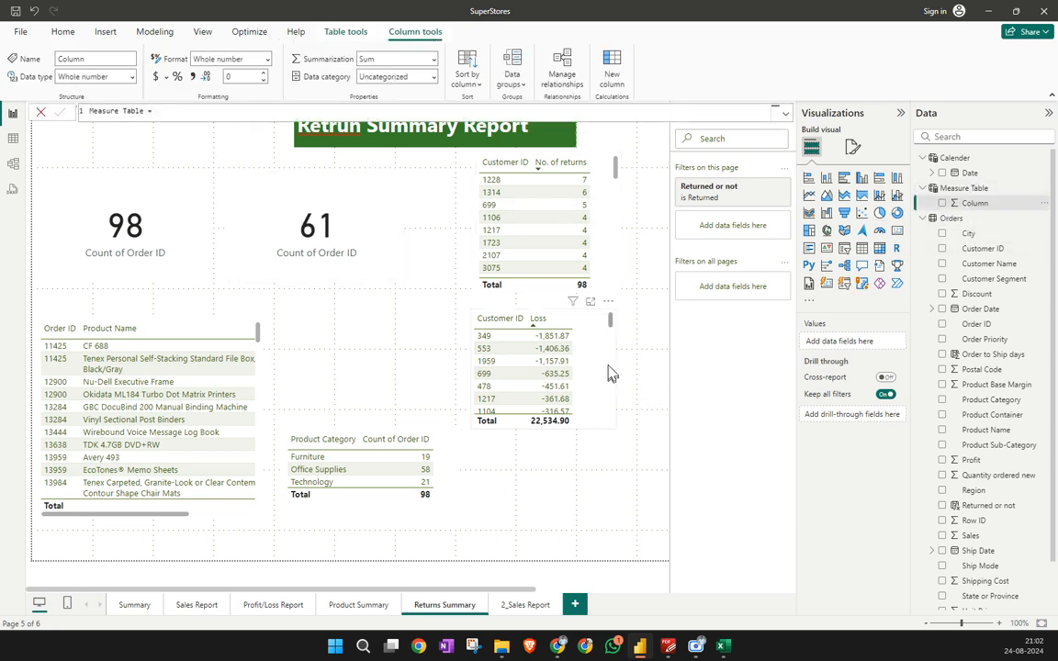
# Comment the Returned or not formula with "// This formual works like vlookup in excel. will tgaje data of irder is that iscommon in both orders and return table."
pyautogui.click(13, 138)
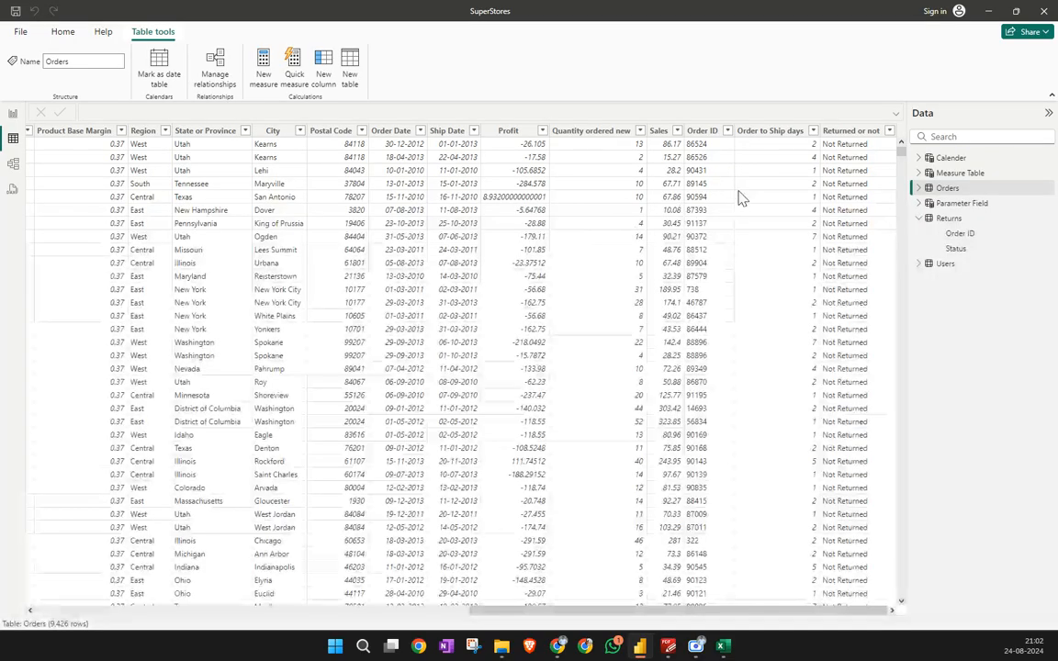
pyautogui.click(861, 133)
pyautogui.click(431, 112)
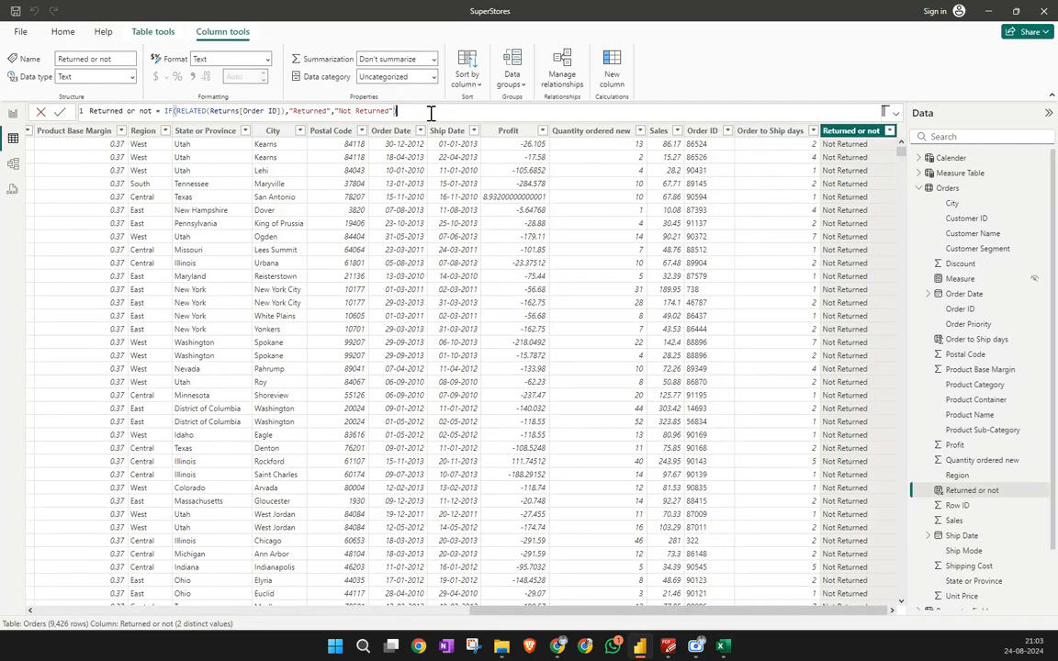
pyautogui.hotkey('shift', 'Return')
pyautogui.hotkey('shift', 'Return')
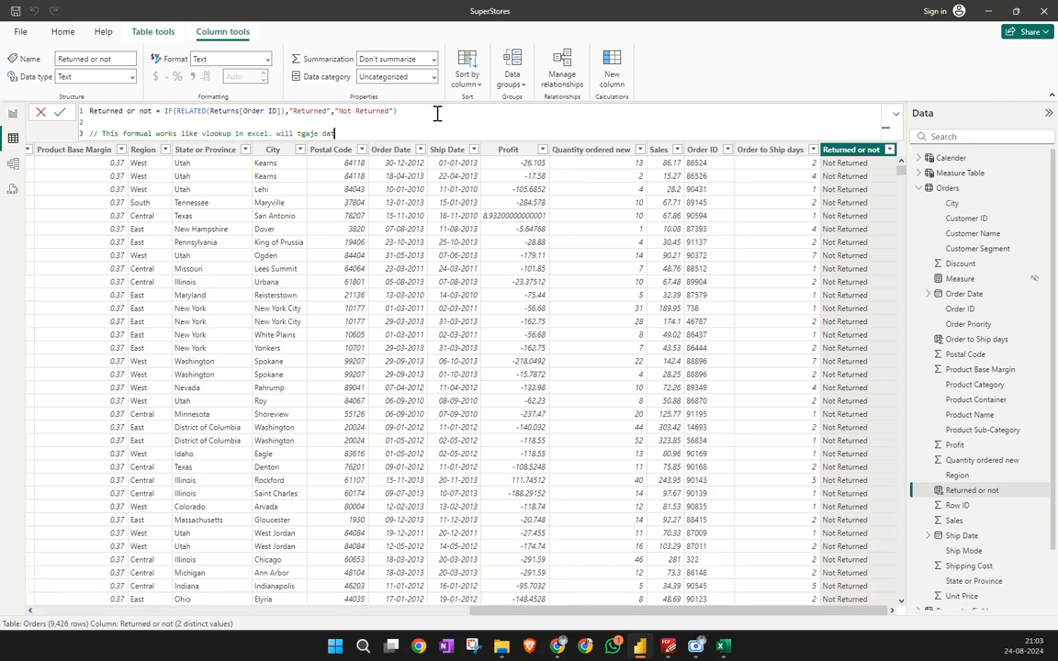
pyautogui.write('f')
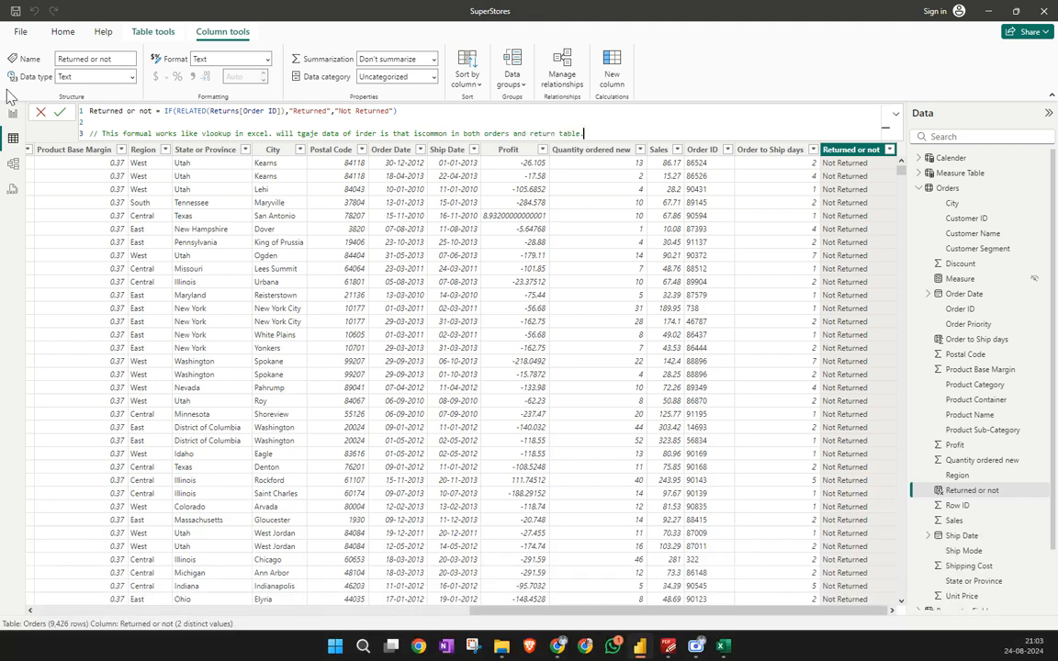
pyautogui.click(59, 111)
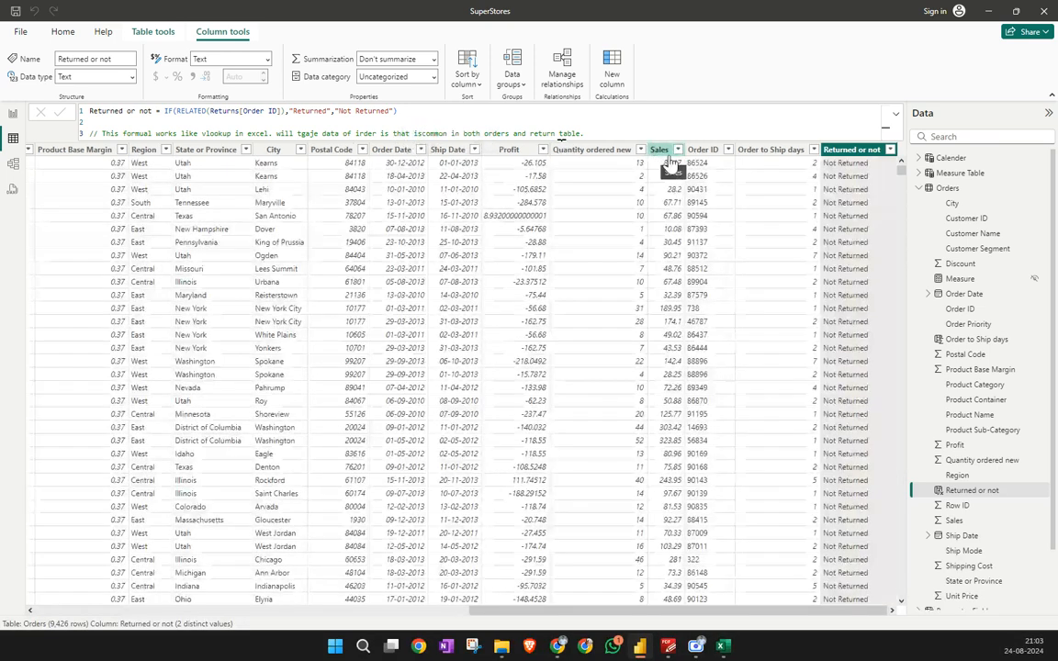
# Leave the commented formula for the report view and save the SuperStores report
pyautogui.click(533, 120)
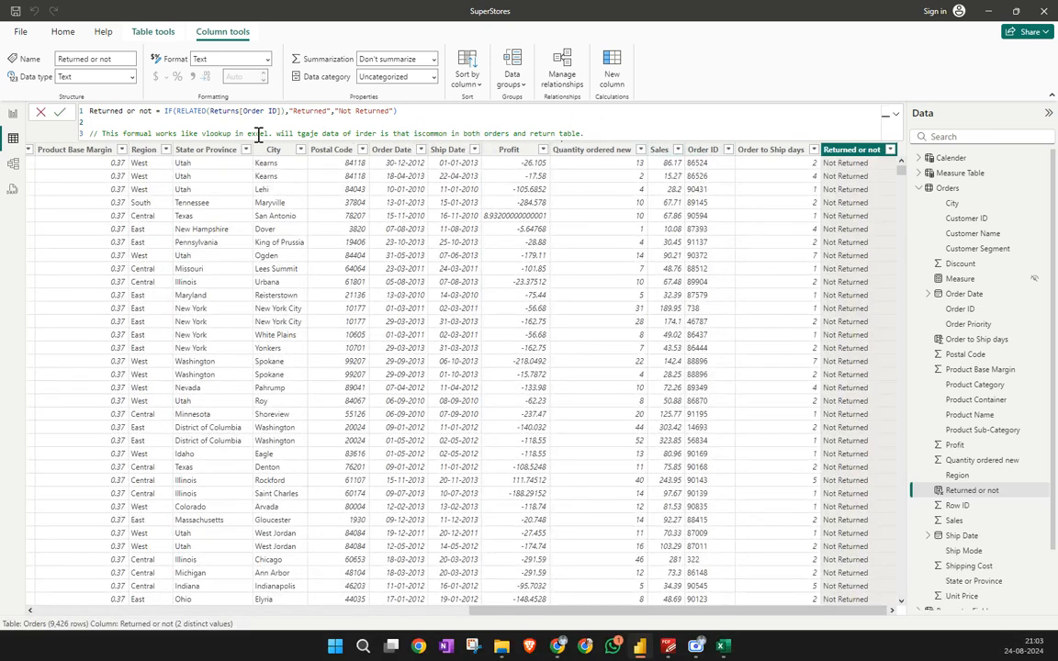
pyautogui.moveTo(99, 135); pyautogui.dragTo(340, 147)
pyautogui.press('Return')
pyautogui.click(13, 113)
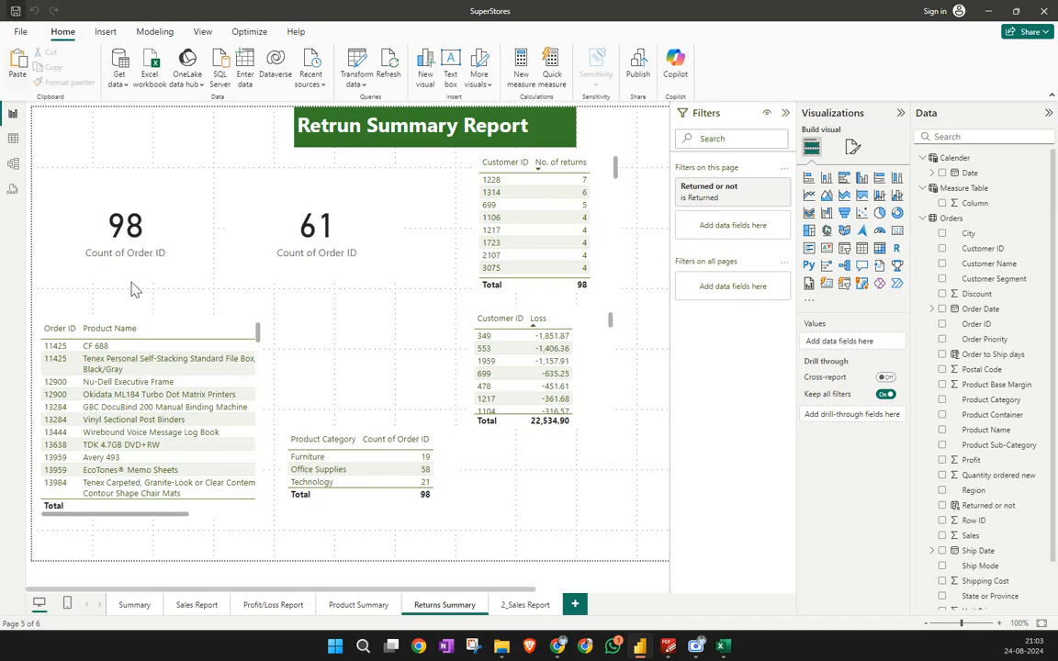
pyautogui.hotkey('ctrl', 's')
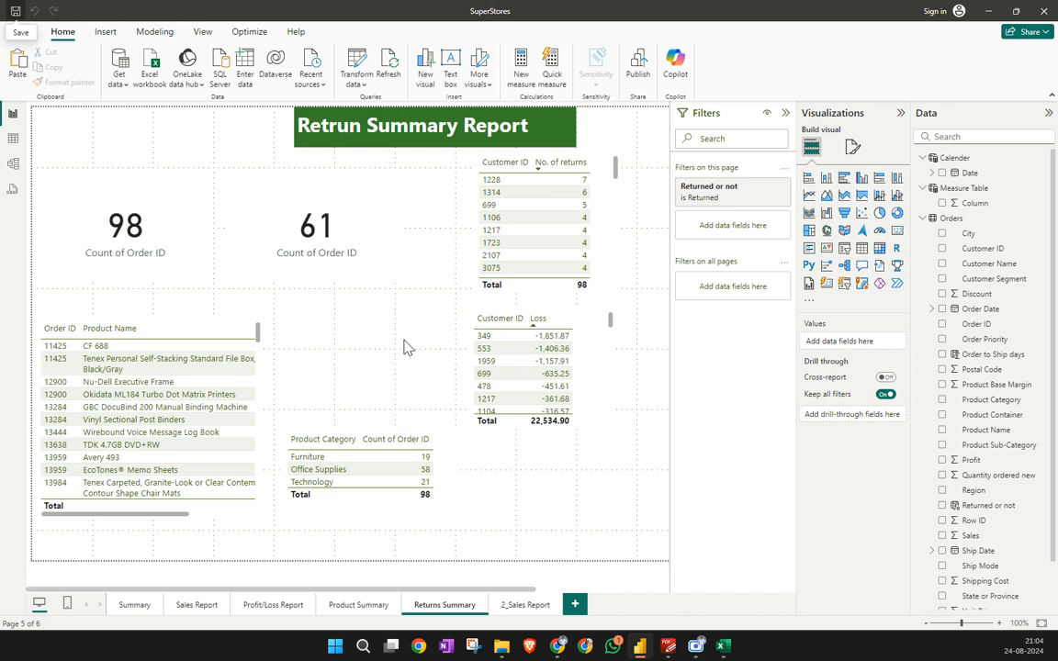
# Look through the Summary and Profit/Loss Report pages
pyautogui.click(261, 606)
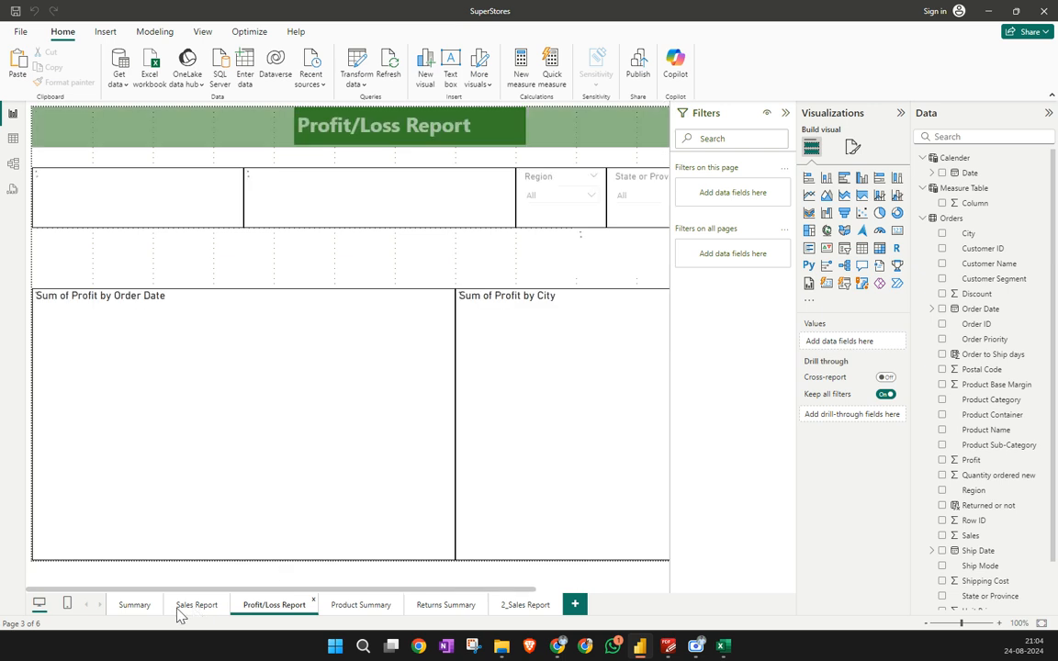
pyautogui.click(134, 606)
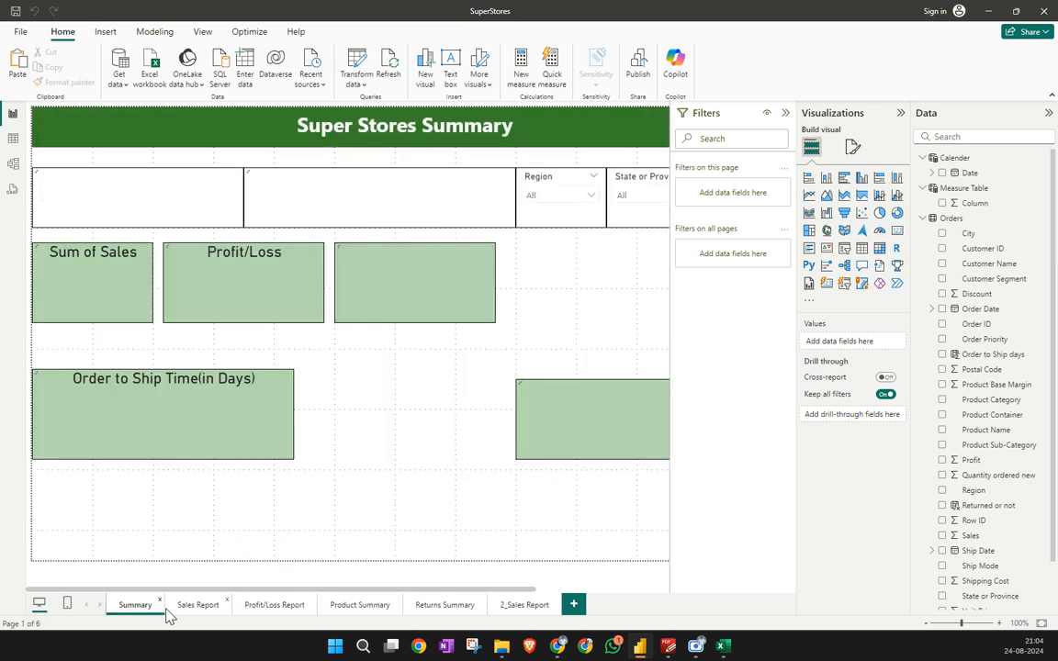
pyautogui.click(292, 606)
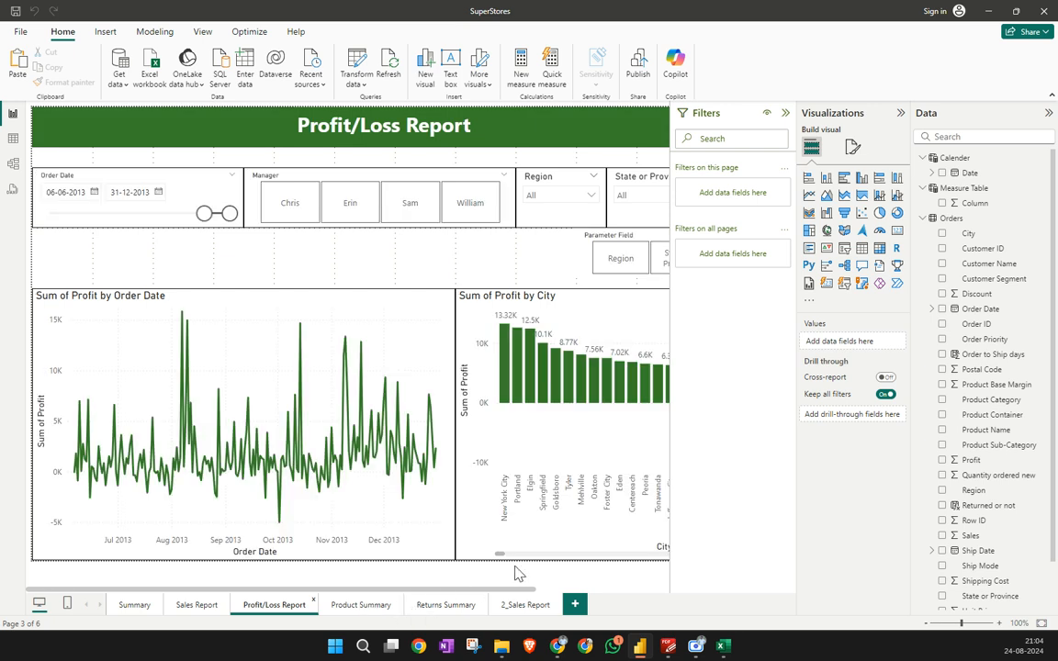
# Convert the Sum of Profit by City chart on the Profit/Loss Report page to a filled map with Profit as the legend
pyautogui.click(535, 548)
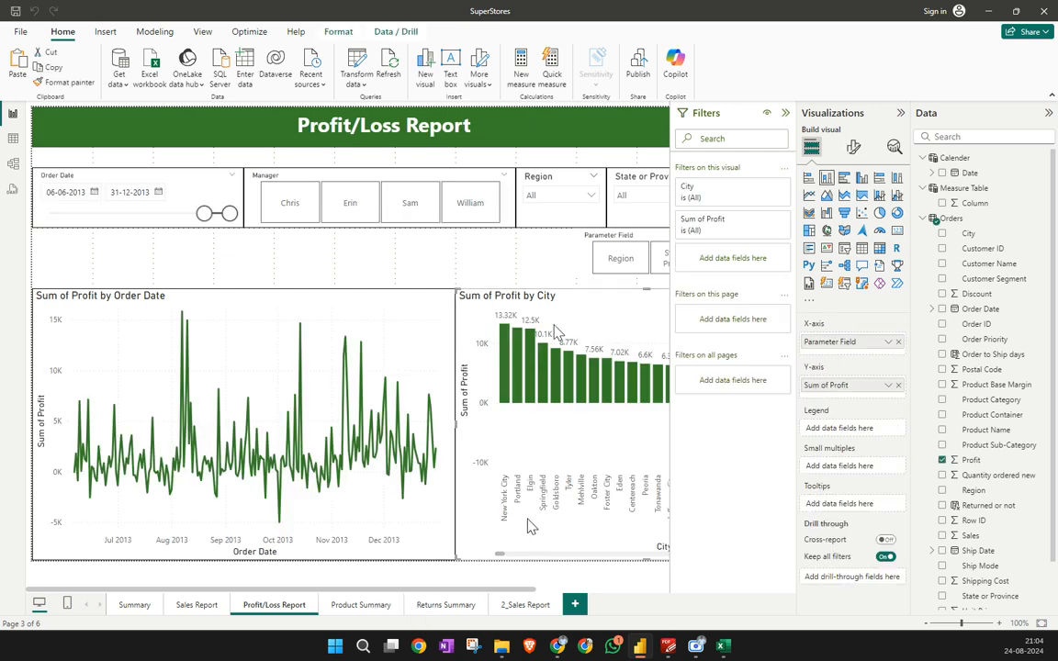
pyautogui.click(785, 113)
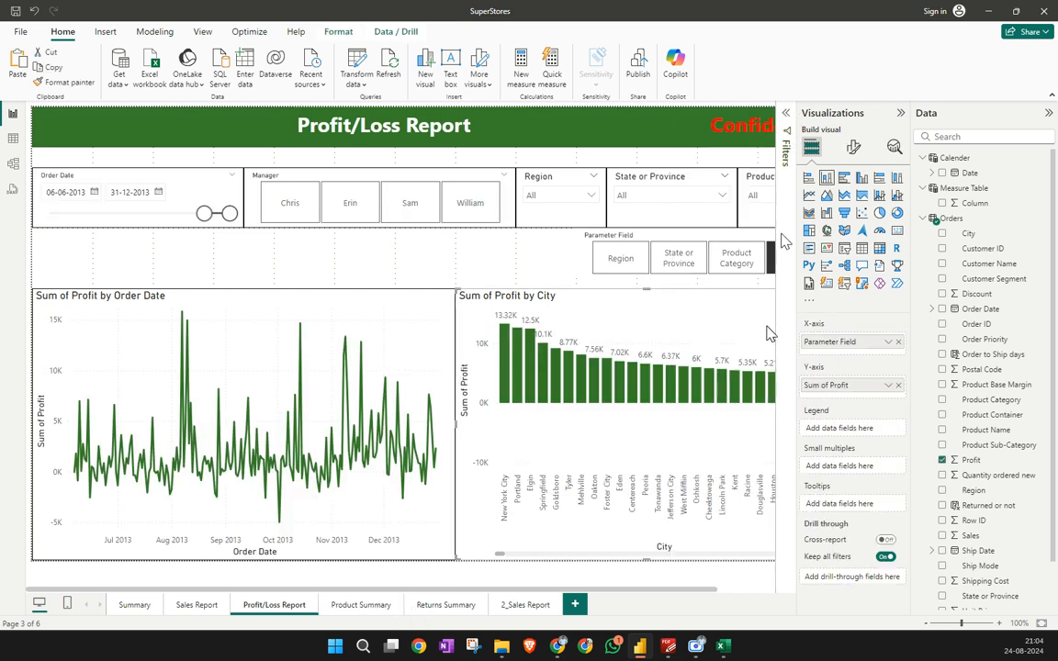
pyautogui.click(827, 231)
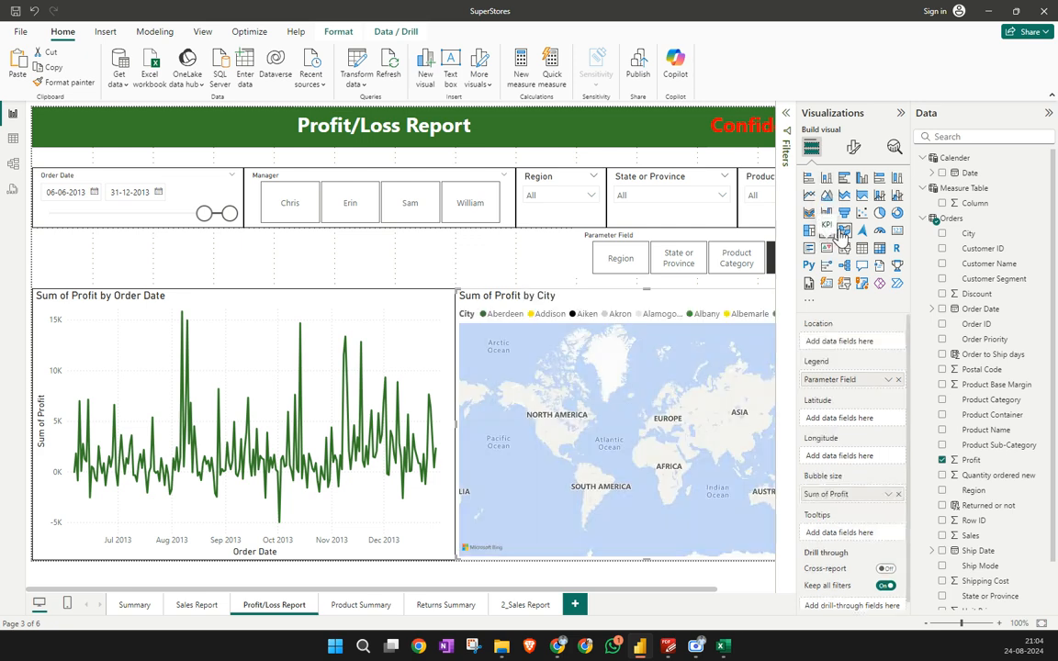
pyautogui.click(845, 232)
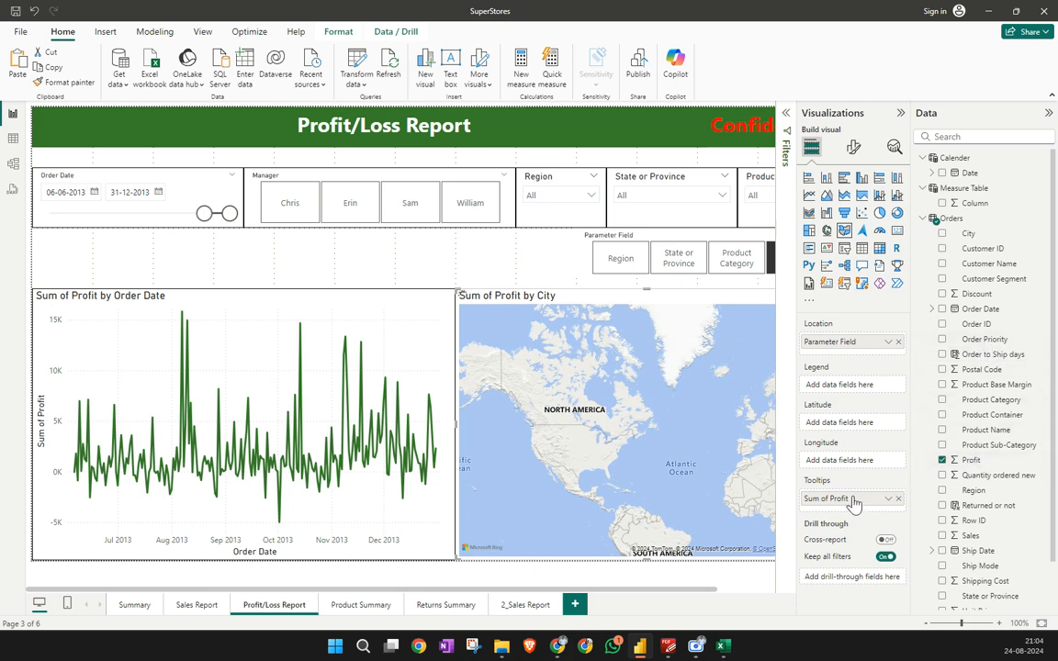
pyautogui.moveTo(853, 502); pyautogui.dragTo(845, 396)
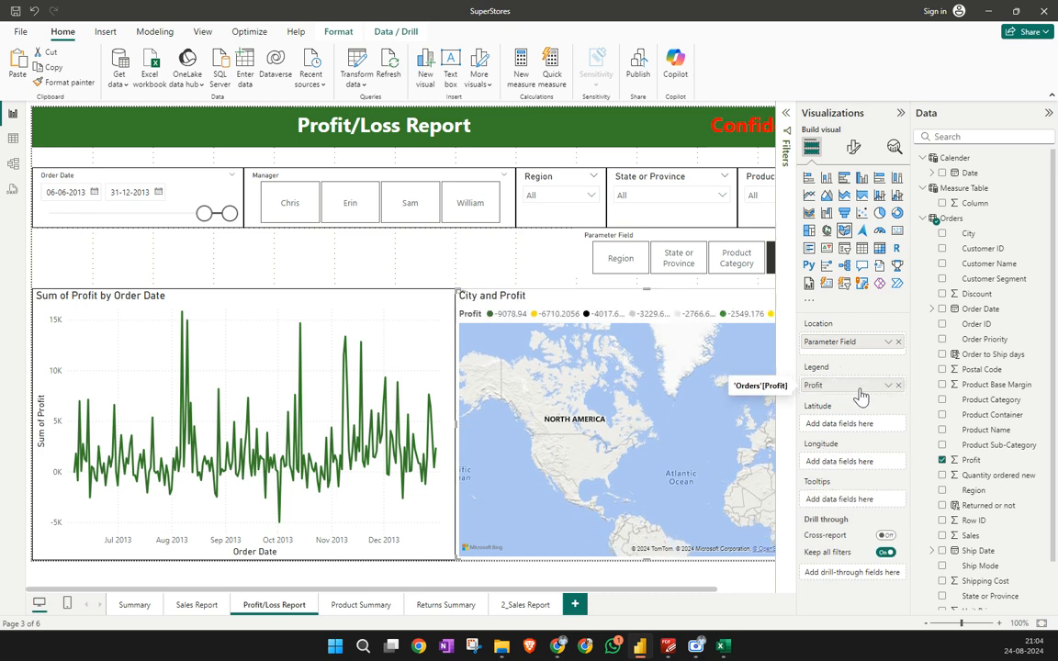
# Add a new report page and build a filled map with City as the location and Profit as the legend
pyautogui.click(575, 604)
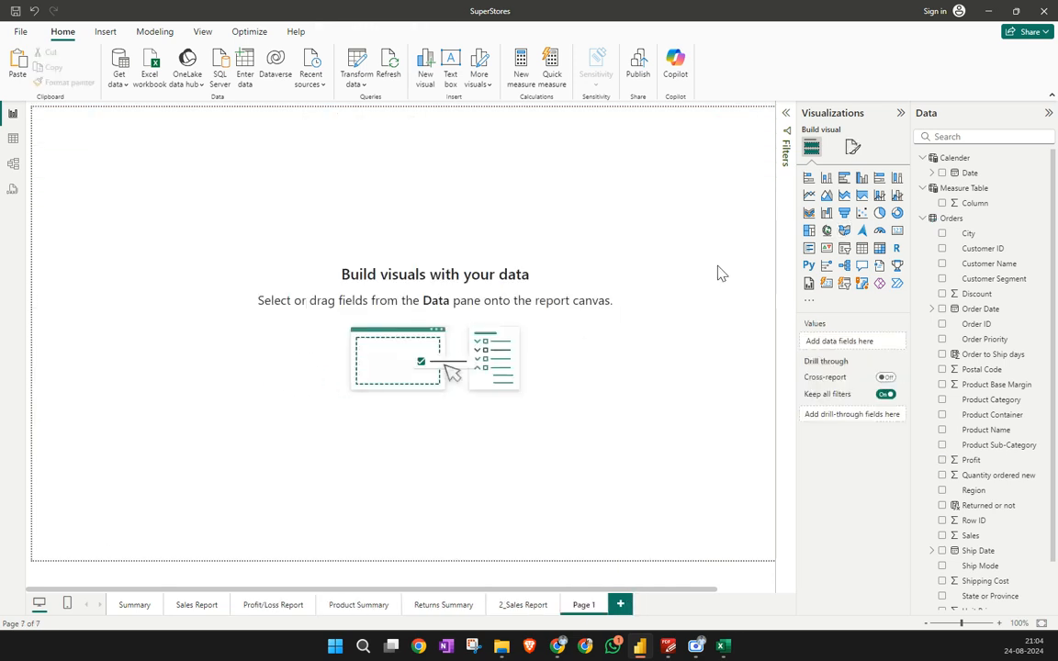
pyautogui.click(849, 237)
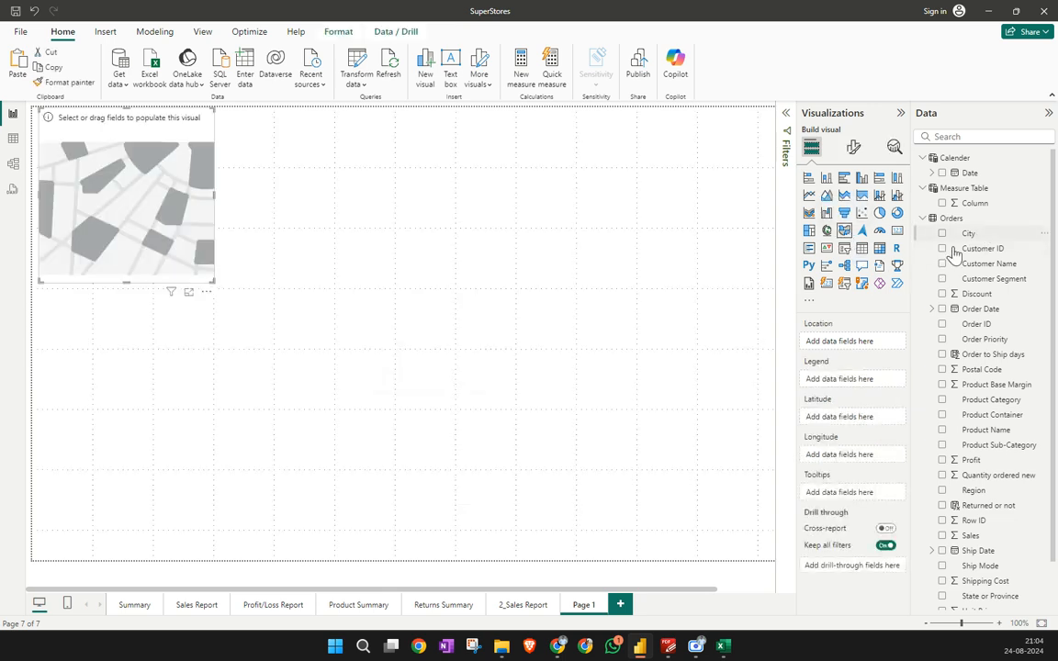
pyautogui.moveTo(968, 233); pyautogui.dragTo(865, 345)
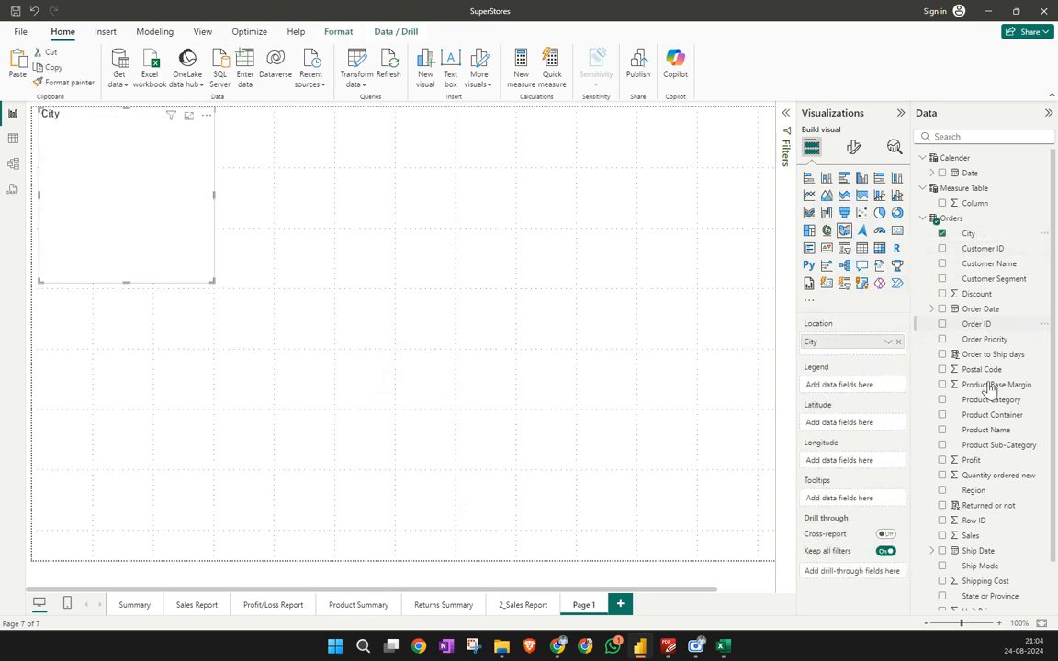
pyautogui.moveTo(985, 468); pyautogui.dragTo(867, 395)
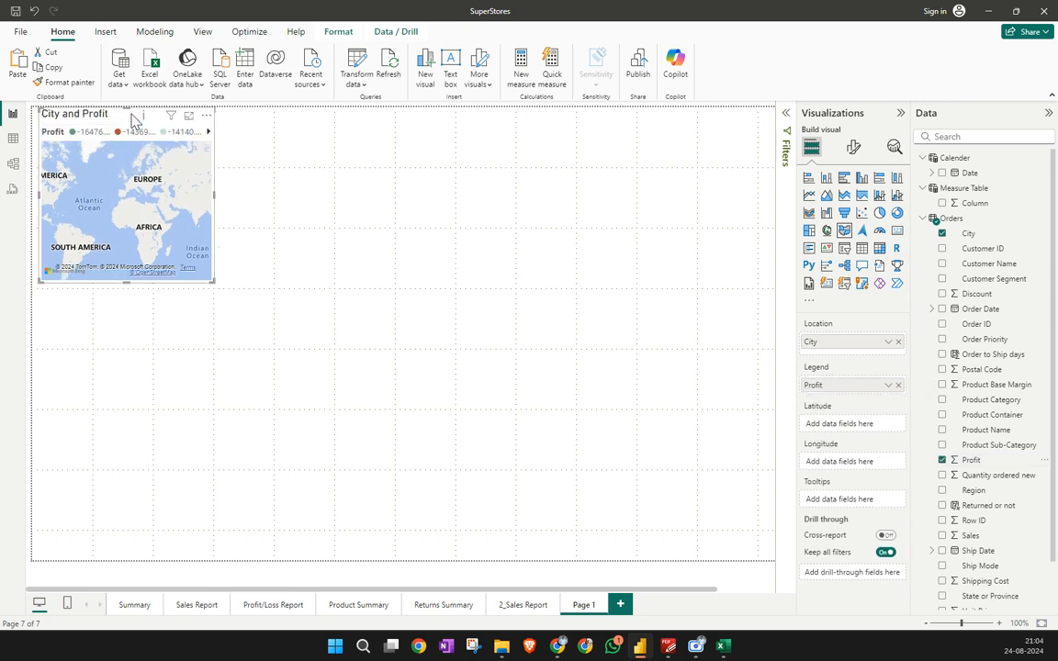
# Move the City and Profit map away from the page corner and enlarge its width and height
pyautogui.moveTo(132, 116); pyautogui.dragTo(168, 191)
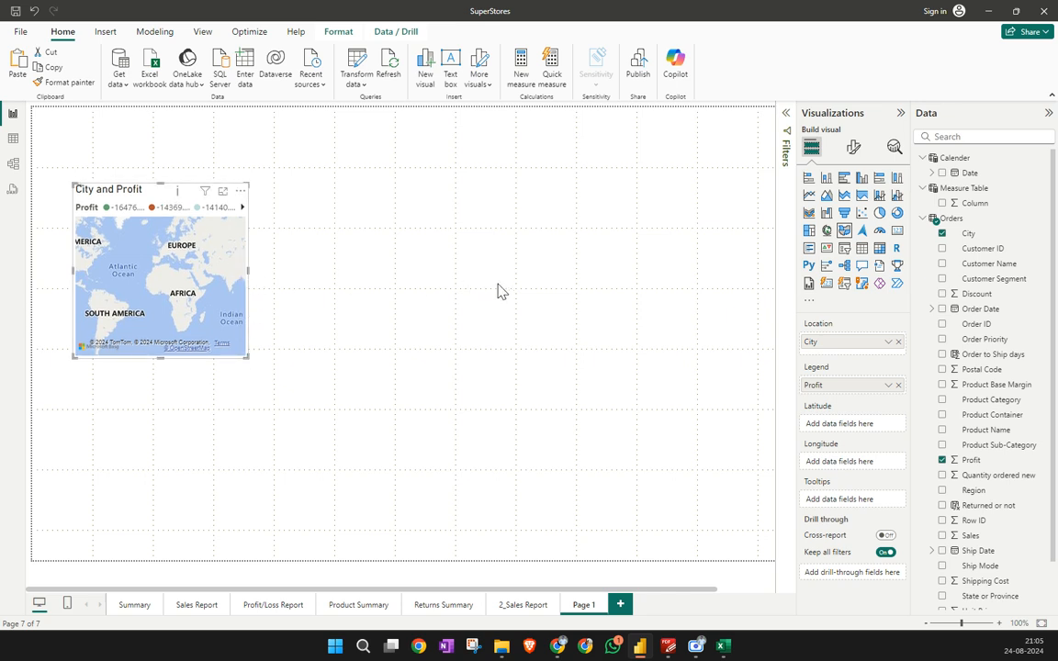
pyautogui.moveTo(248, 269); pyautogui.dragTo(559, 269)
pyautogui.moveTo(317, 356); pyautogui.dragTo(323, 477)
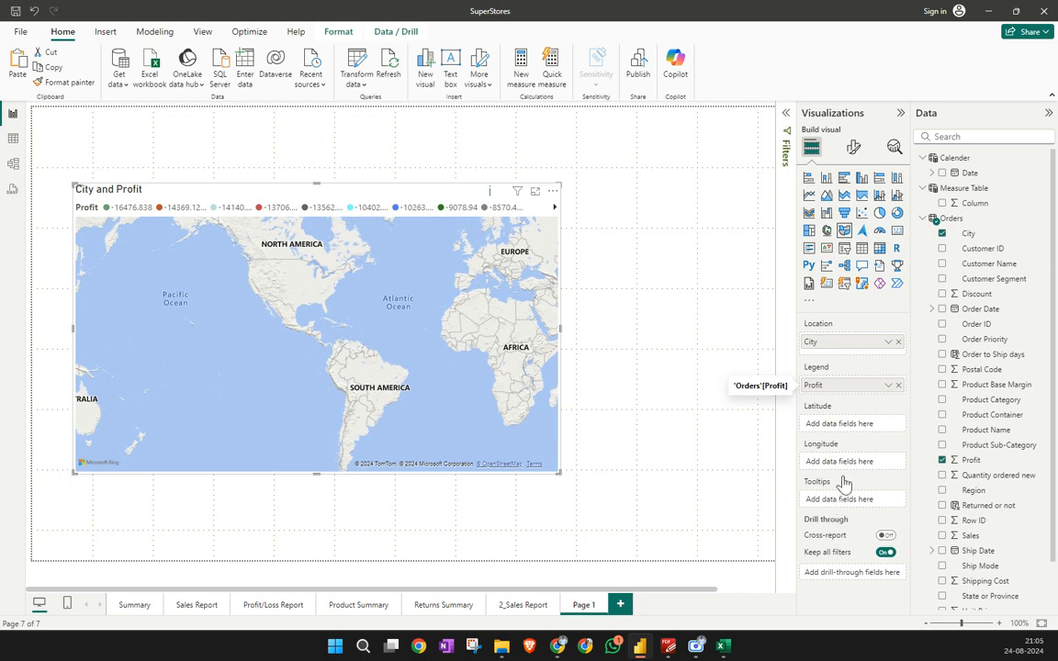
# Reassign Profit from the map's legend to its tooltips and change the filled map to a bubble map
pyautogui.moveTo(843, 484); pyautogui.dragTo(843, 496)
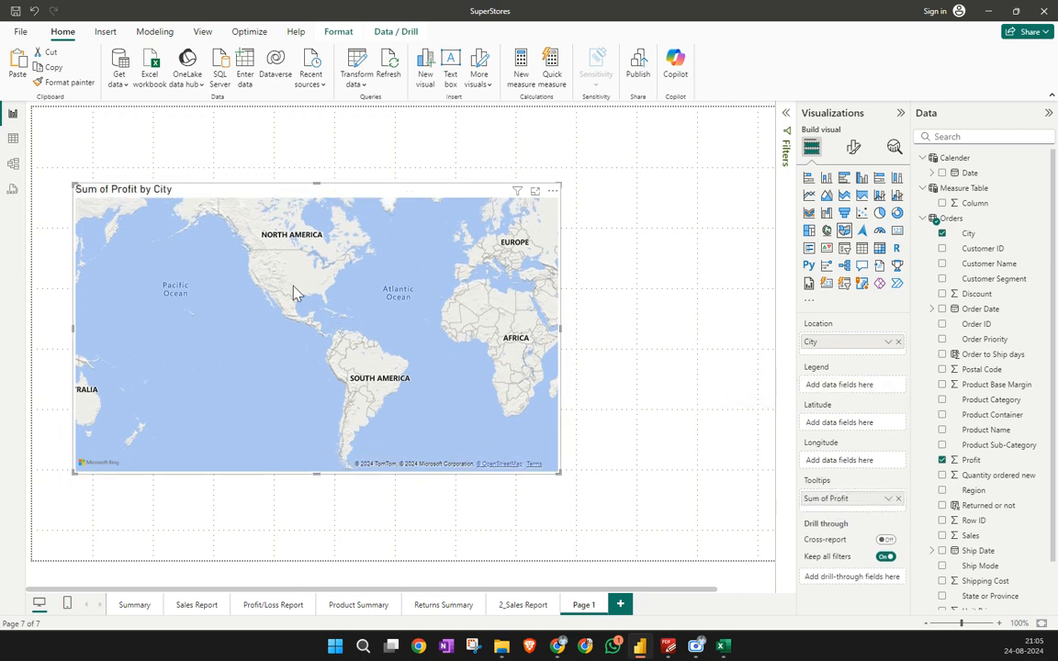
pyautogui.scroll(6, 308, 292)
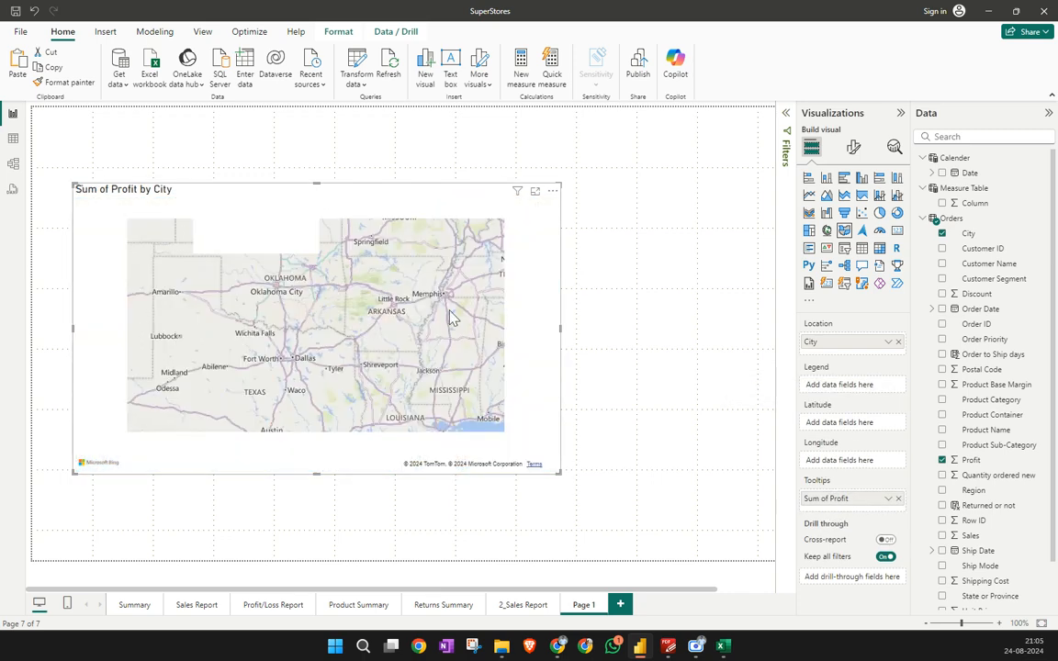
pyautogui.click(827, 231)
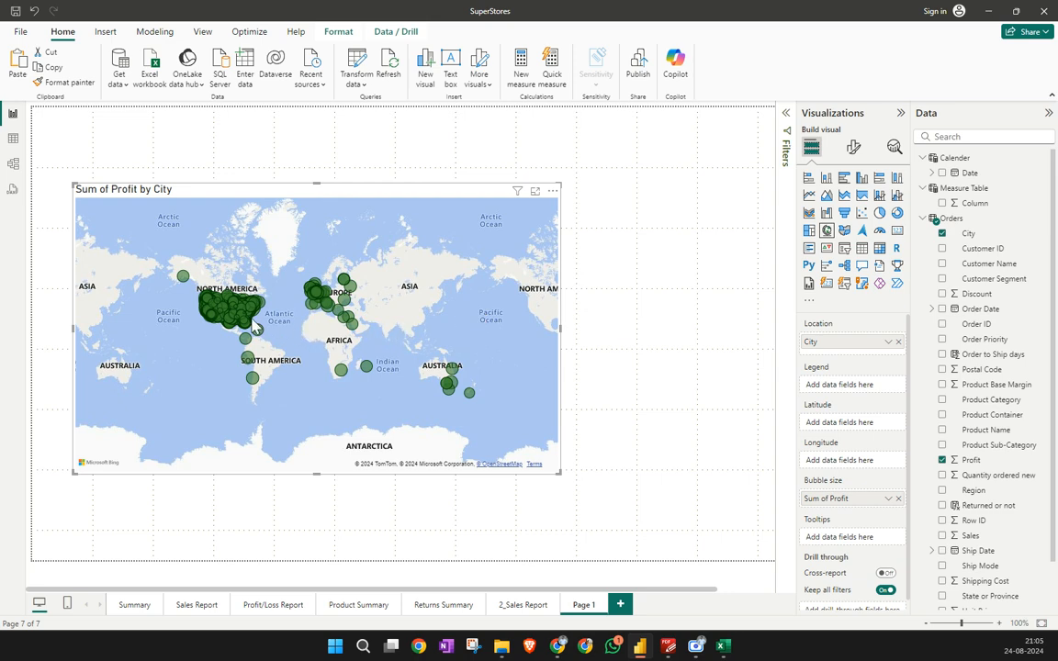
# Examine the city profit bubbles across the United States on the map
pyautogui.scroll(5, 225, 317)
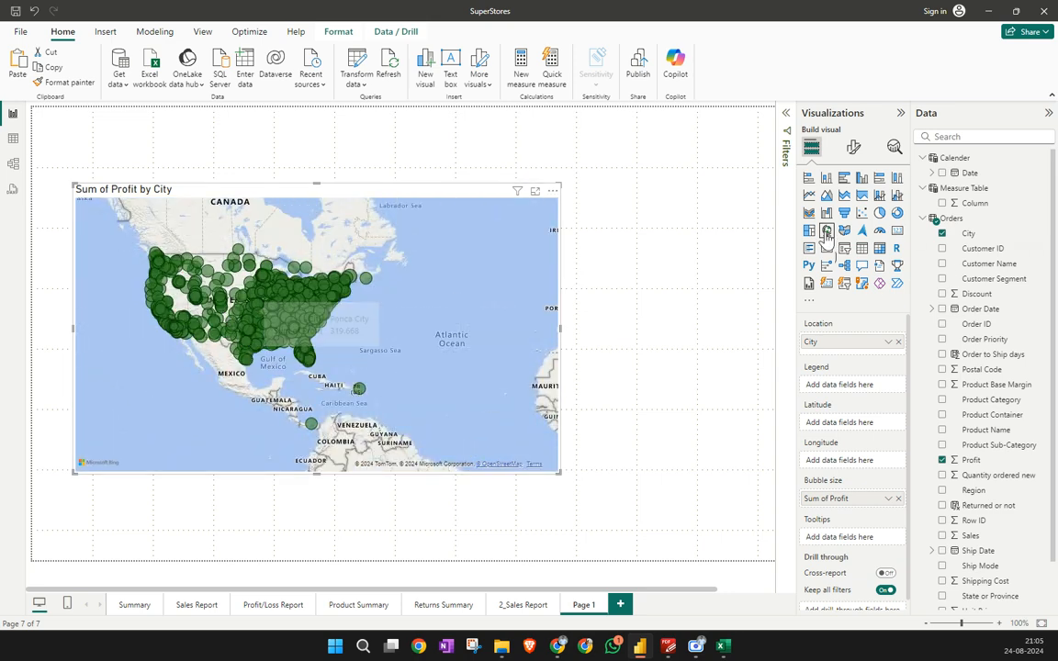
pyautogui.scroll(5, 275, 299)
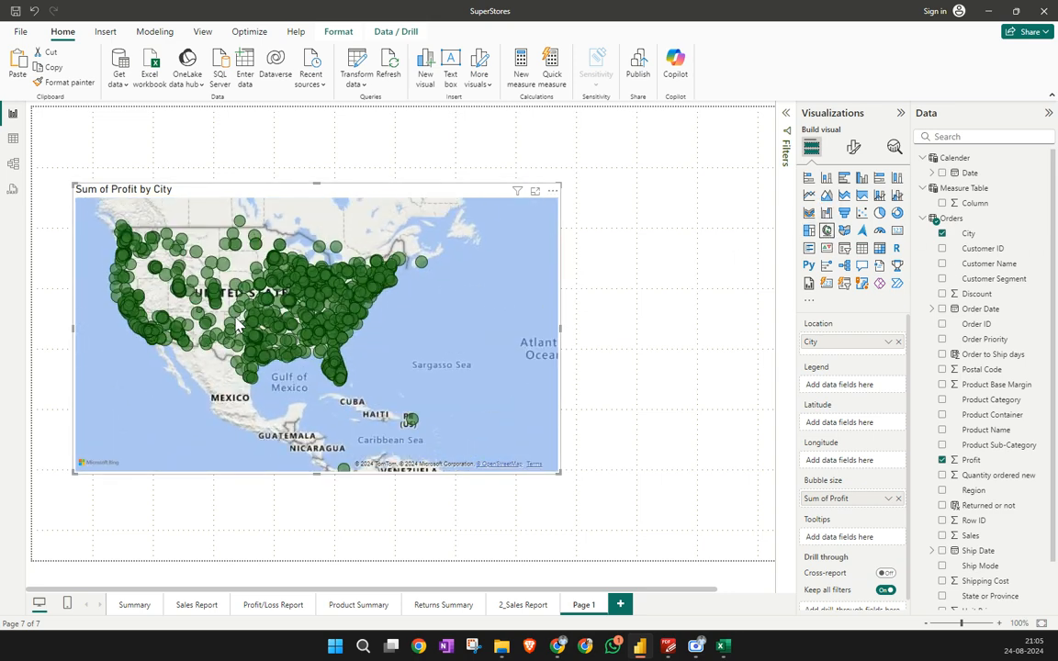
pyautogui.moveTo(413, 309)
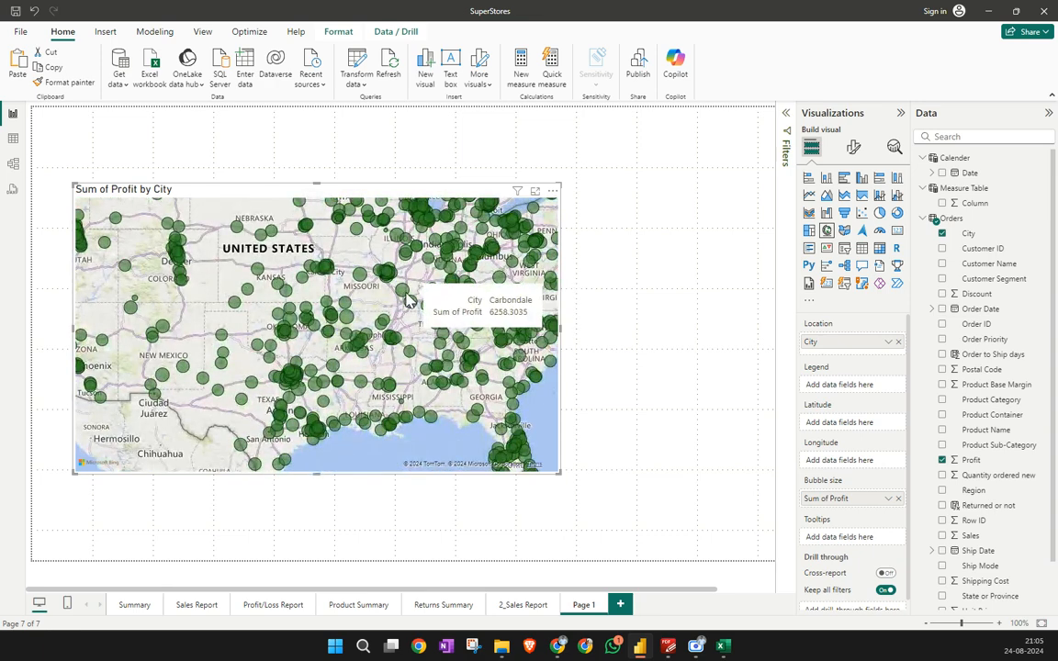
pyautogui.scroll(-4, 372, 319)
pyautogui.scroll(-1, 371, 312)
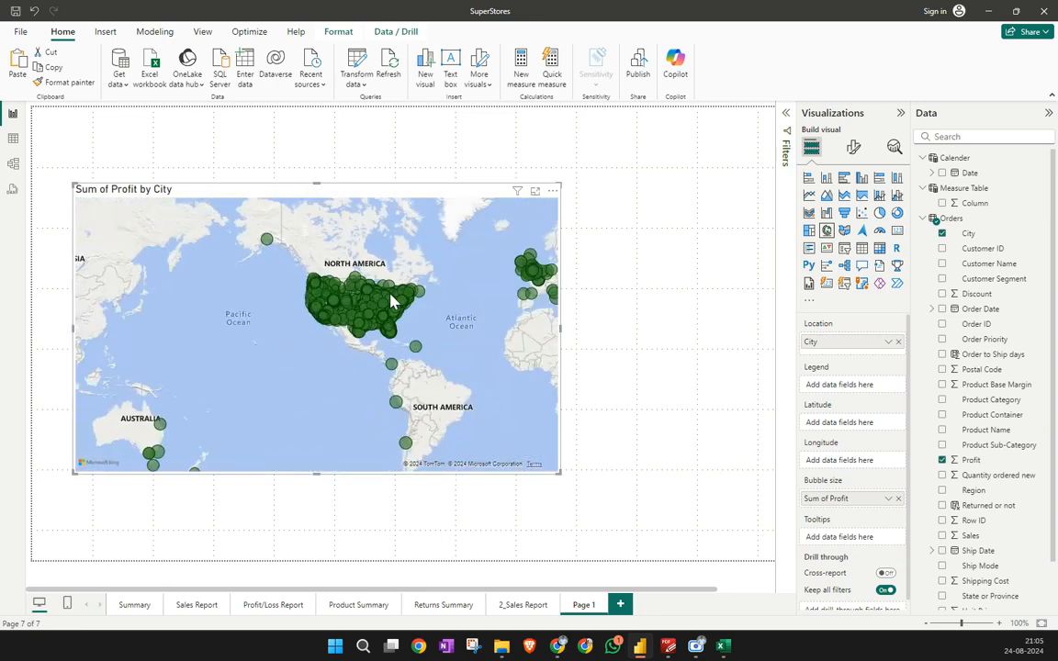
pyautogui.scroll(1, 387, 295)
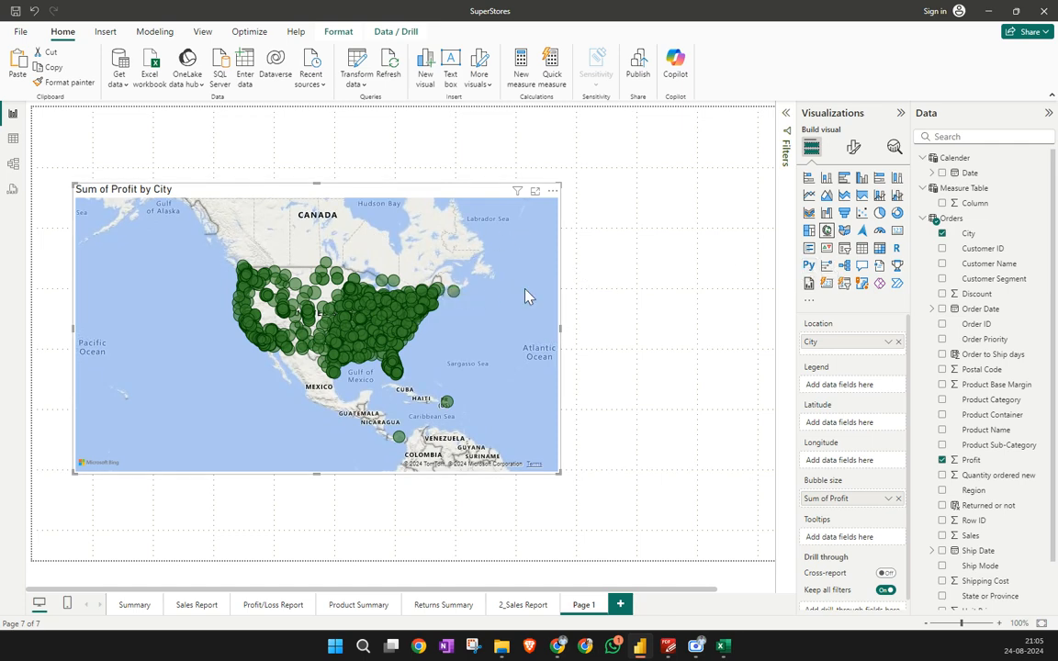
pyautogui.scroll(3, 367, 259)
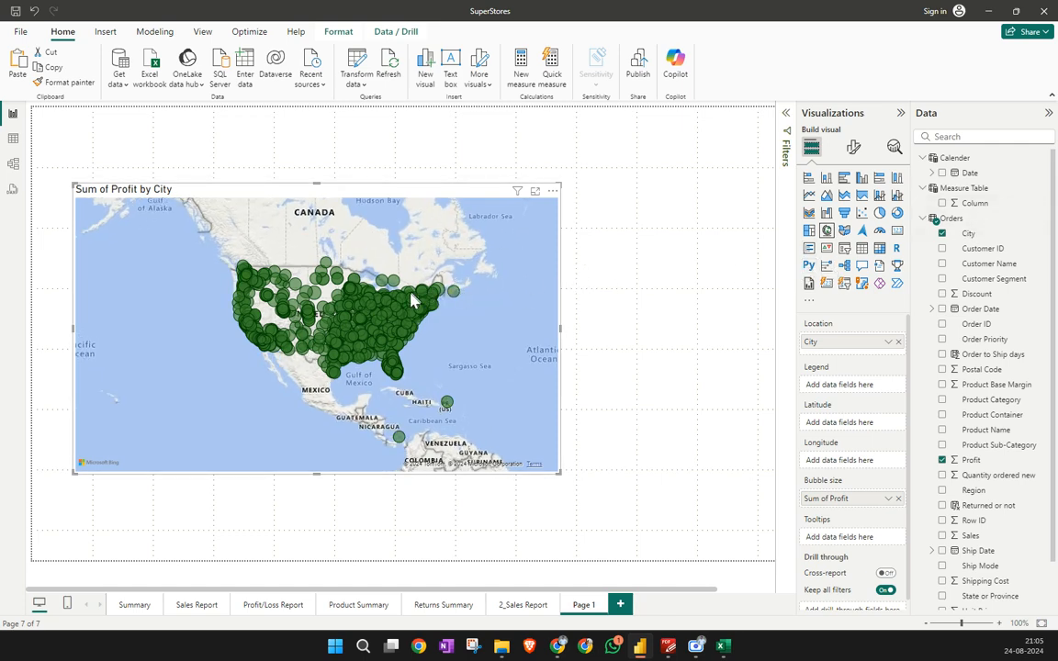
pyautogui.moveTo(495, 296)
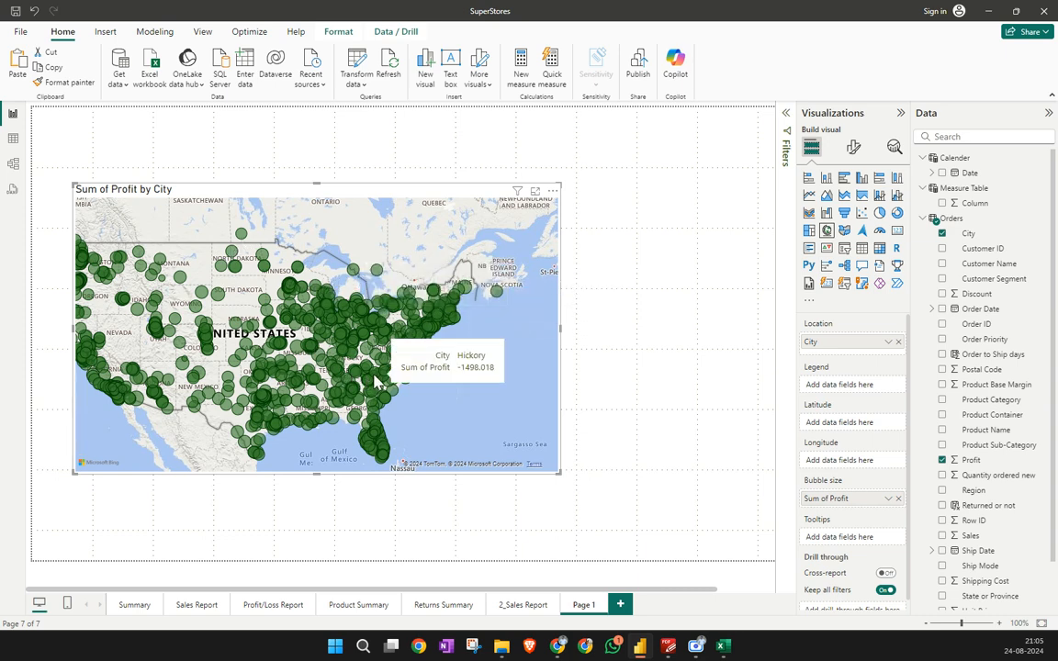
# Replace Profit with Sales as the map's bubble size
pyautogui.click(899, 498)
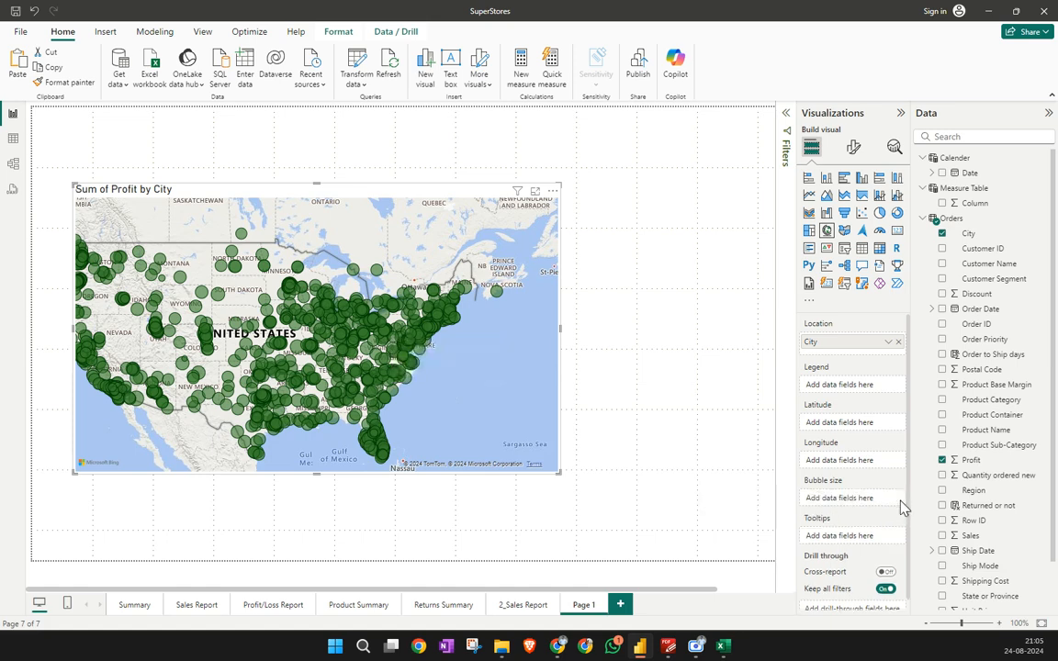
pyautogui.moveTo(967, 542); pyautogui.dragTo(861, 506)
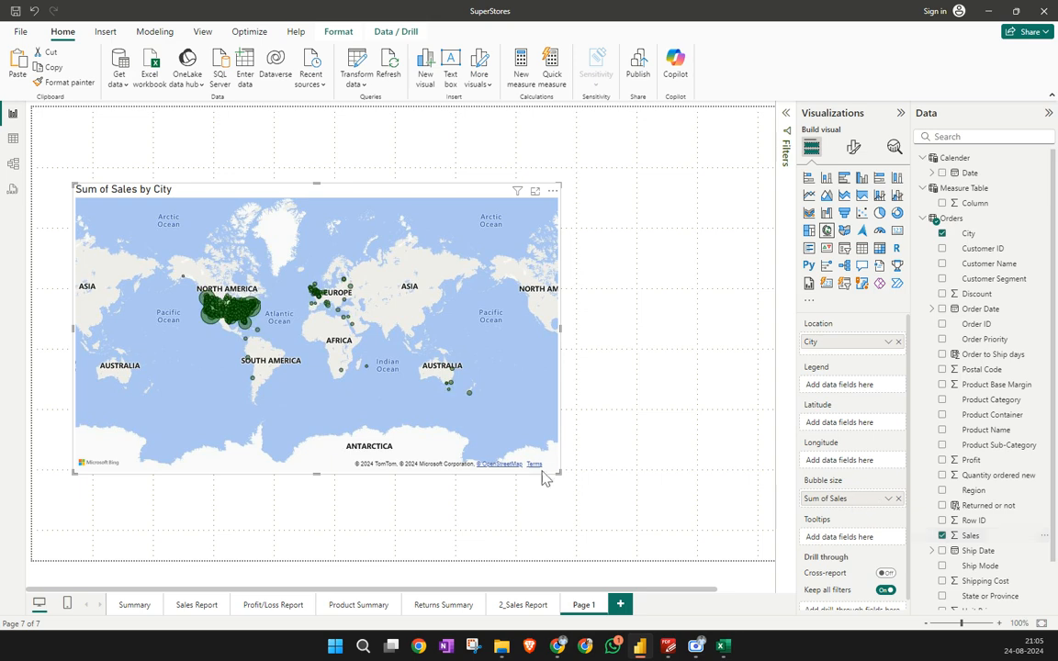
# Examine the city sales bubbles on the map, comparing the US West Coast, the wider United States and Europe
pyautogui.scroll(3, 199, 314)
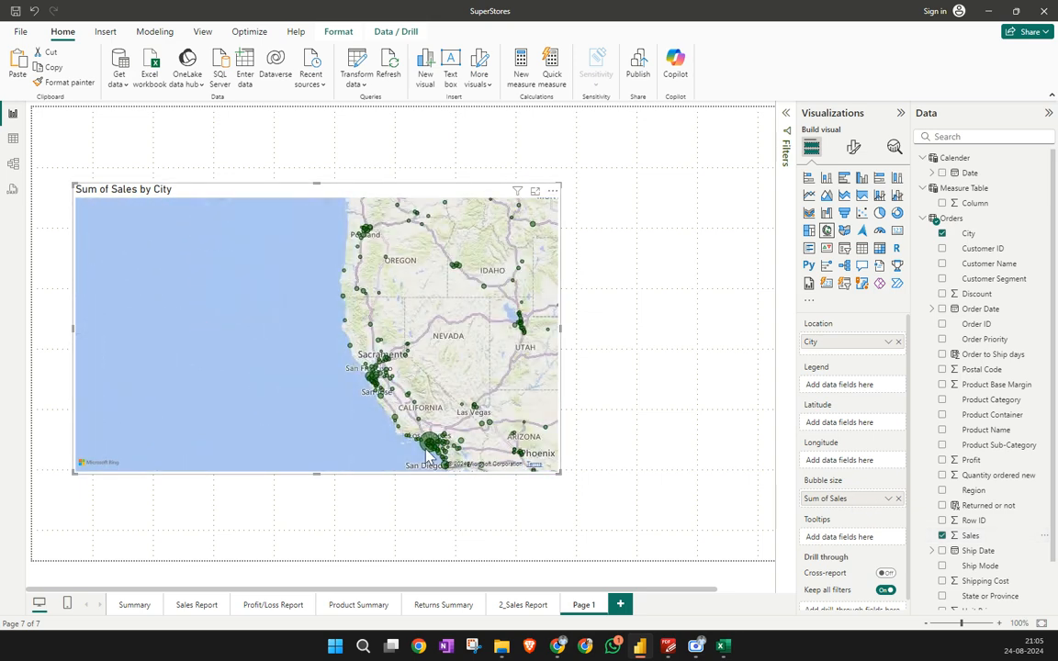
pyautogui.moveTo(427, 449)
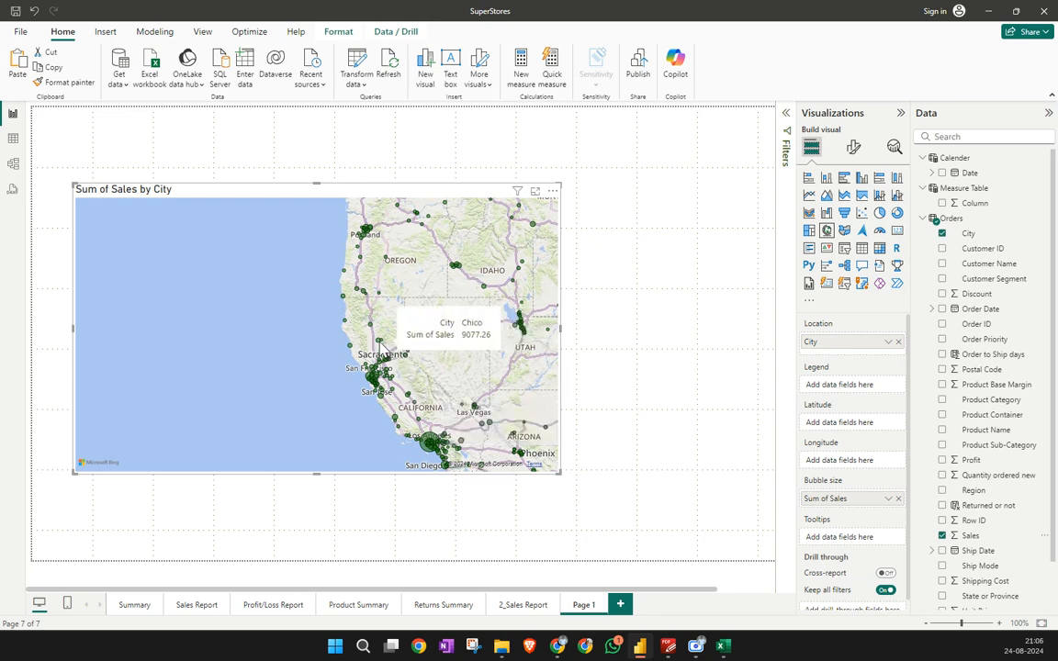
pyautogui.scroll(-3, 244, 326)
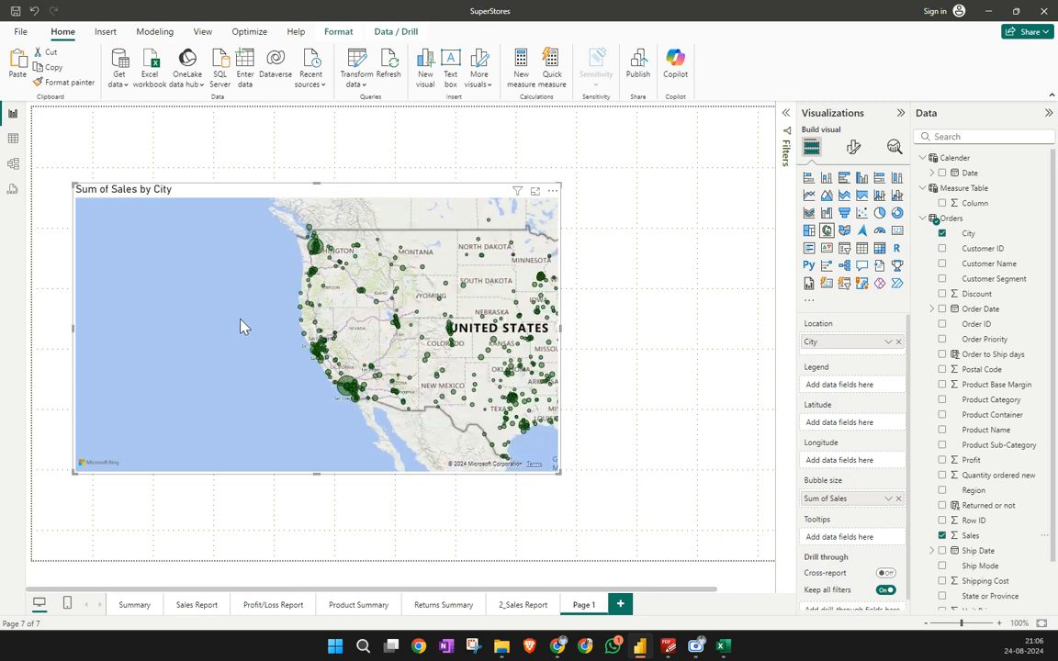
pyautogui.scroll(-2, 239, 326)
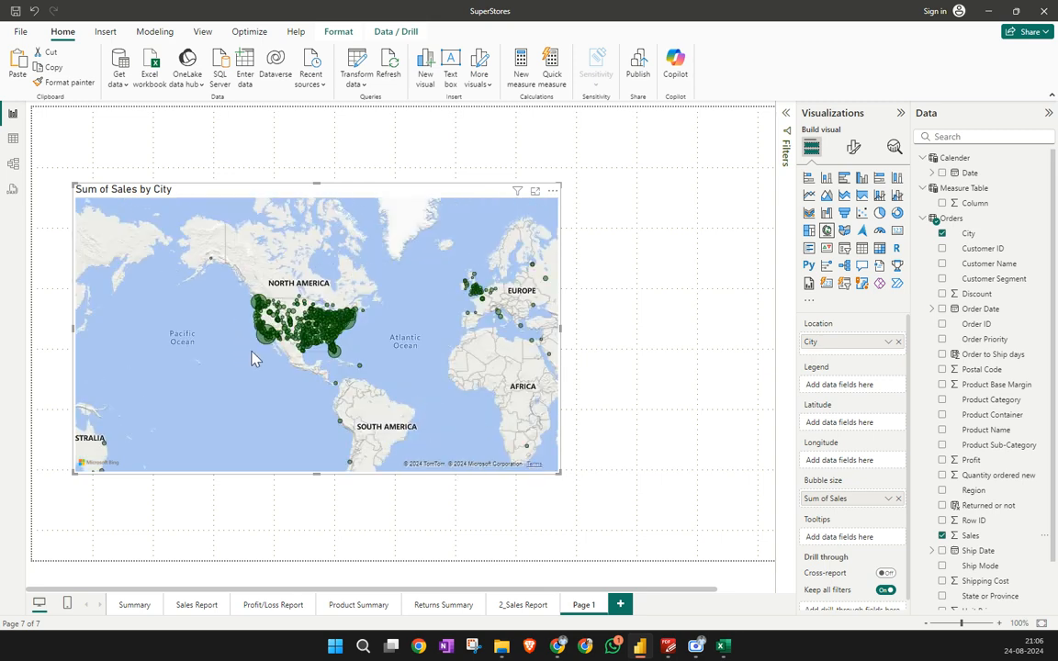
pyautogui.moveTo(386, 327); pyautogui.dragTo(310, 259)
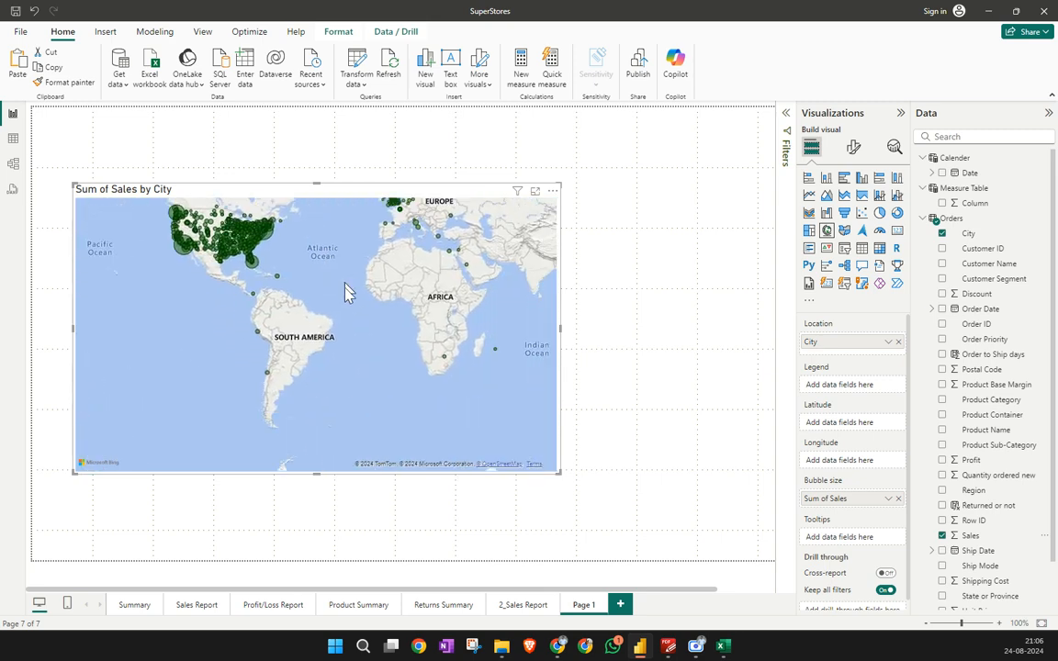
pyautogui.scroll(-3, 411, 338)
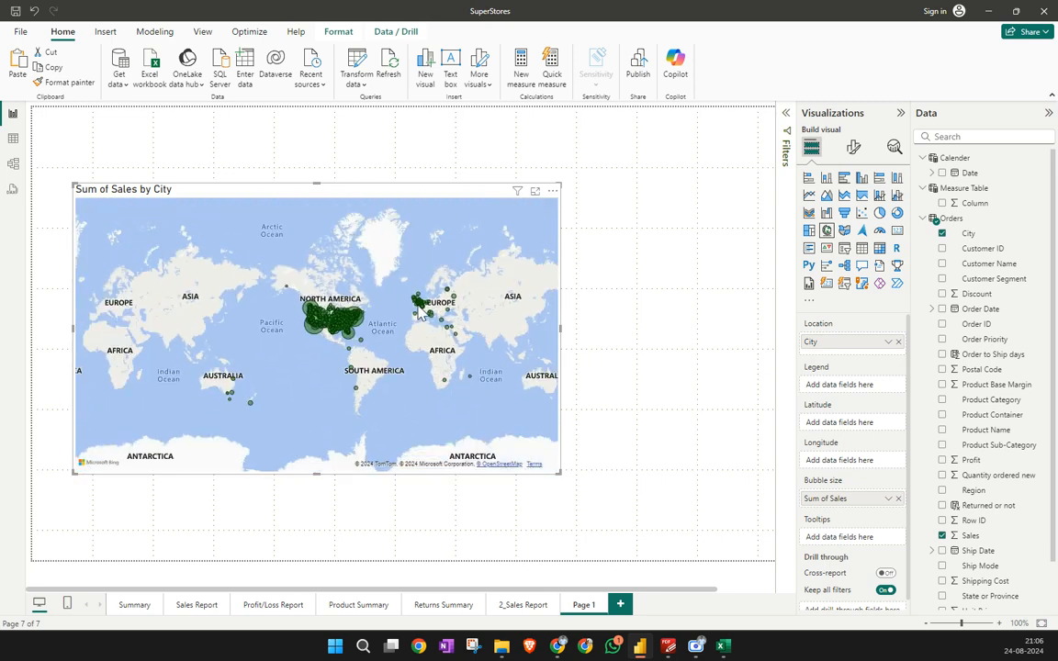
pyautogui.moveTo(313, 317)
pyautogui.scroll(3, 313, 317)
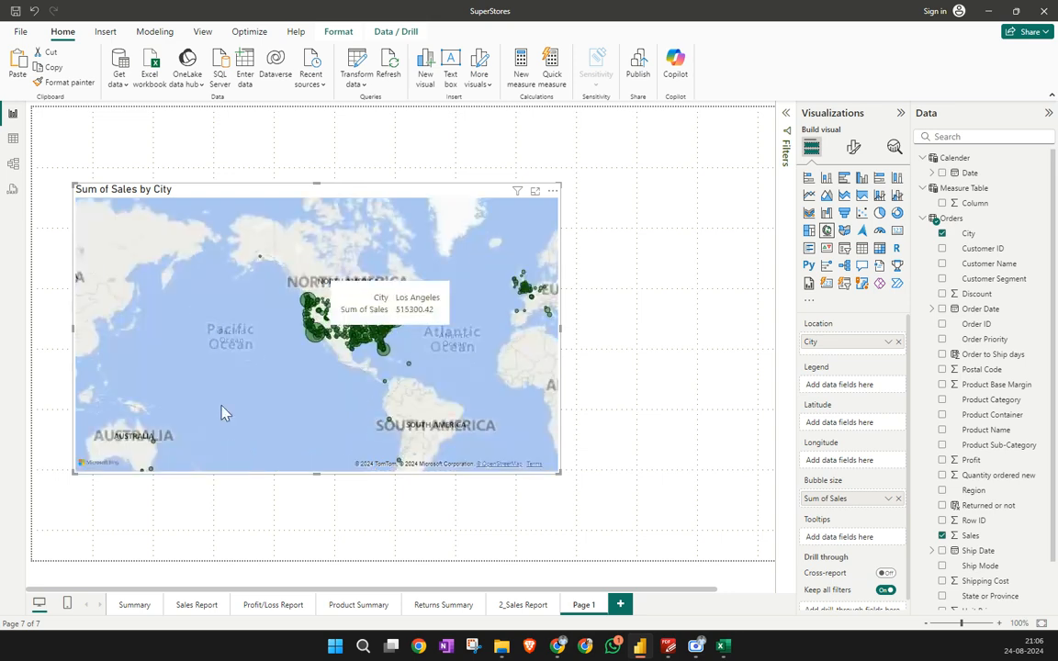
pyautogui.moveTo(331, 397); pyautogui.dragTo(274, 418)
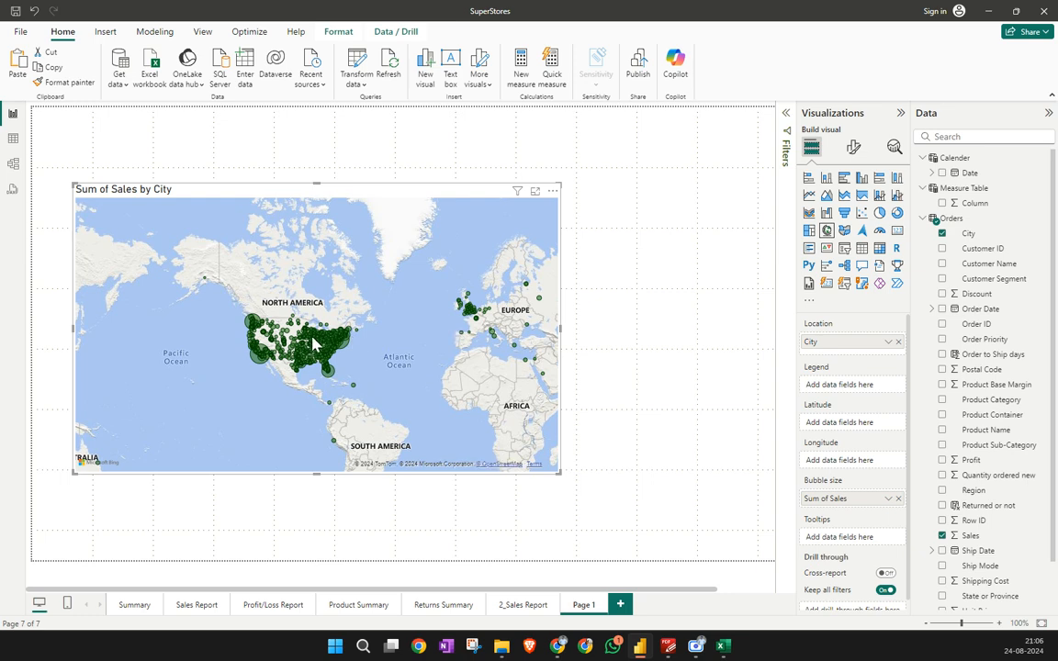
pyautogui.scroll(3, 311, 340)
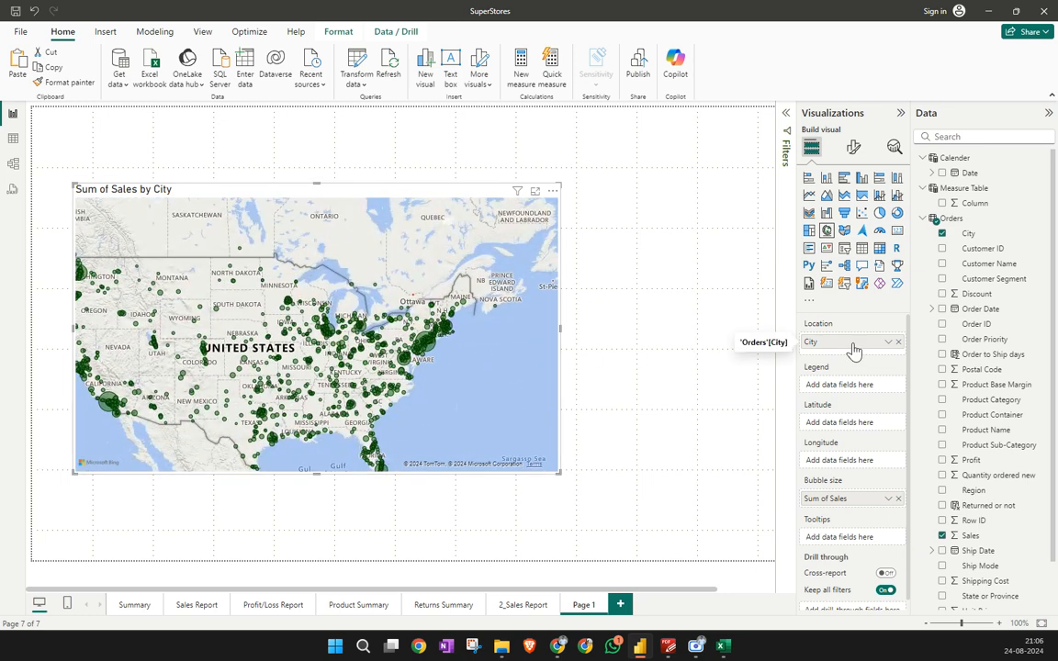
pyautogui.scroll(-3, 477, 367)
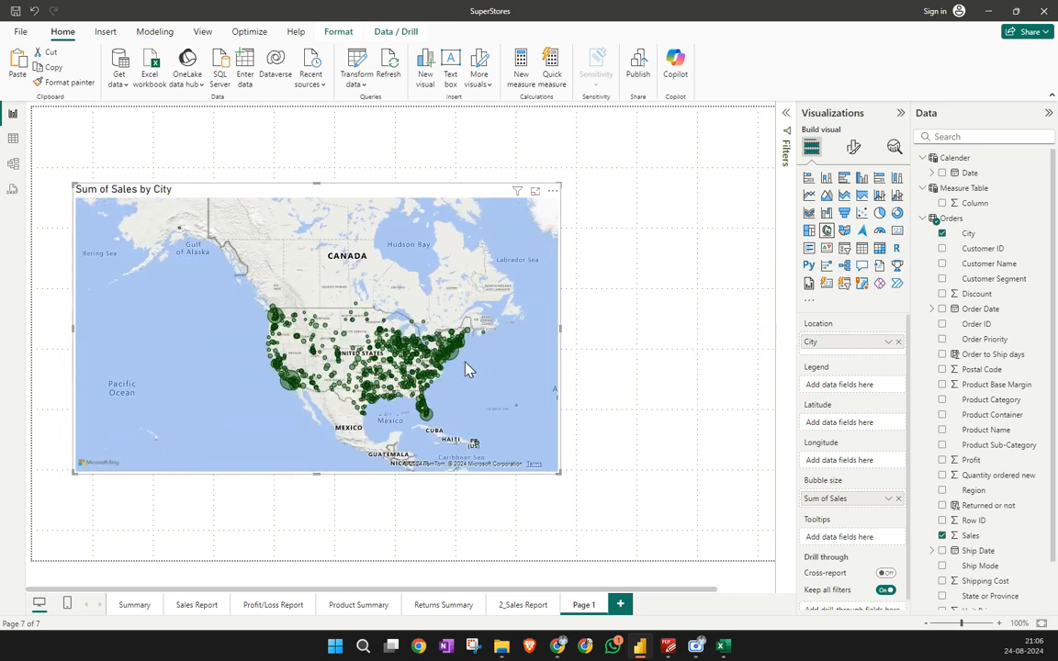
pyautogui.scroll(1, 408, 368)
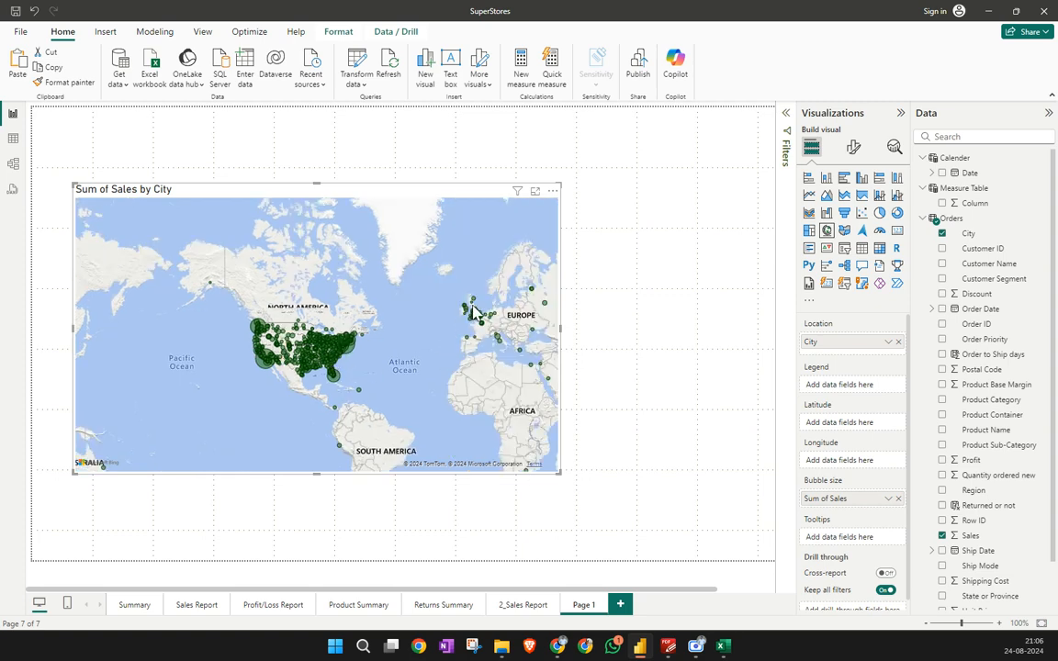
pyautogui.moveTo(473, 304); pyautogui.dragTo(444, 300)
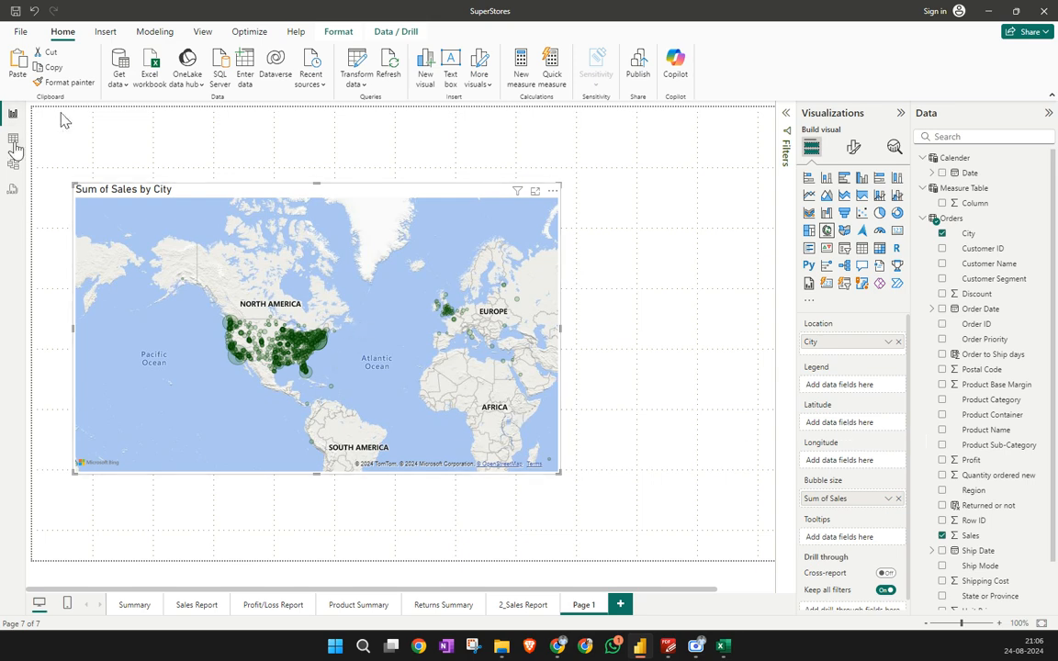
# Examine the city sales bubbles on the map, comparing the US East Coast, the whole country and the West Coast
pyautogui.scroll(3, 289, 323)
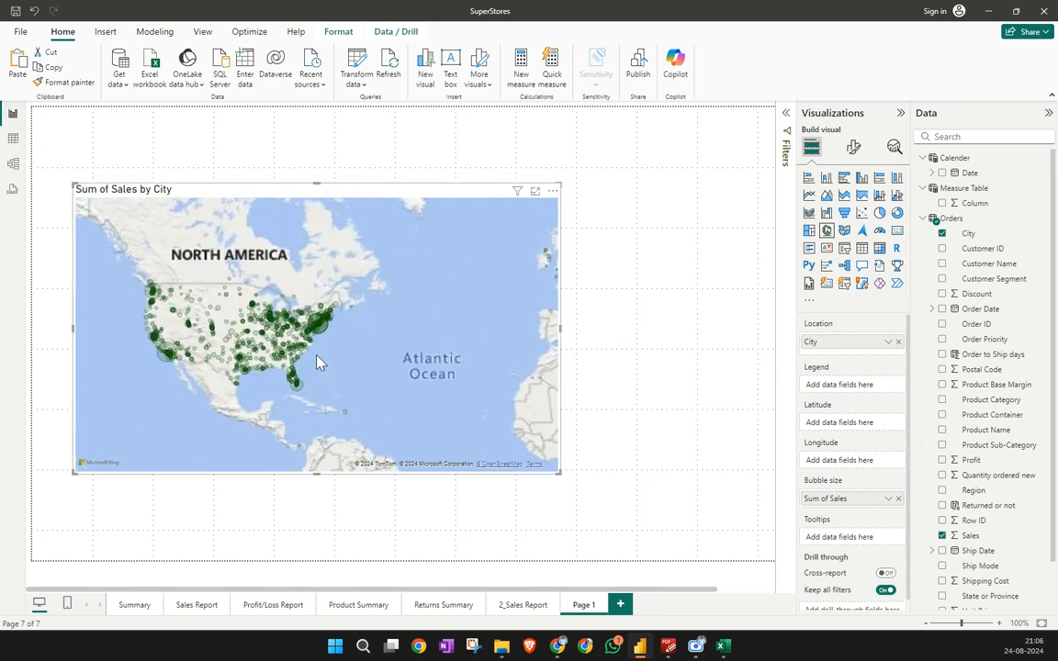
pyautogui.scroll(2, 340, 335)
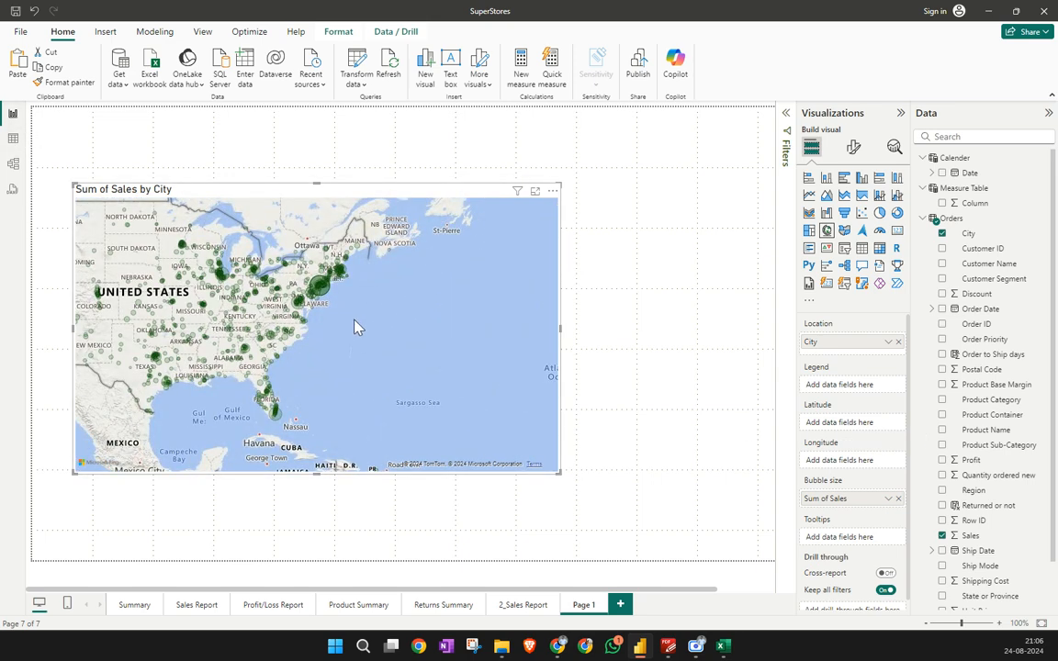
pyautogui.moveTo(357, 328); pyautogui.dragTo(456, 371)
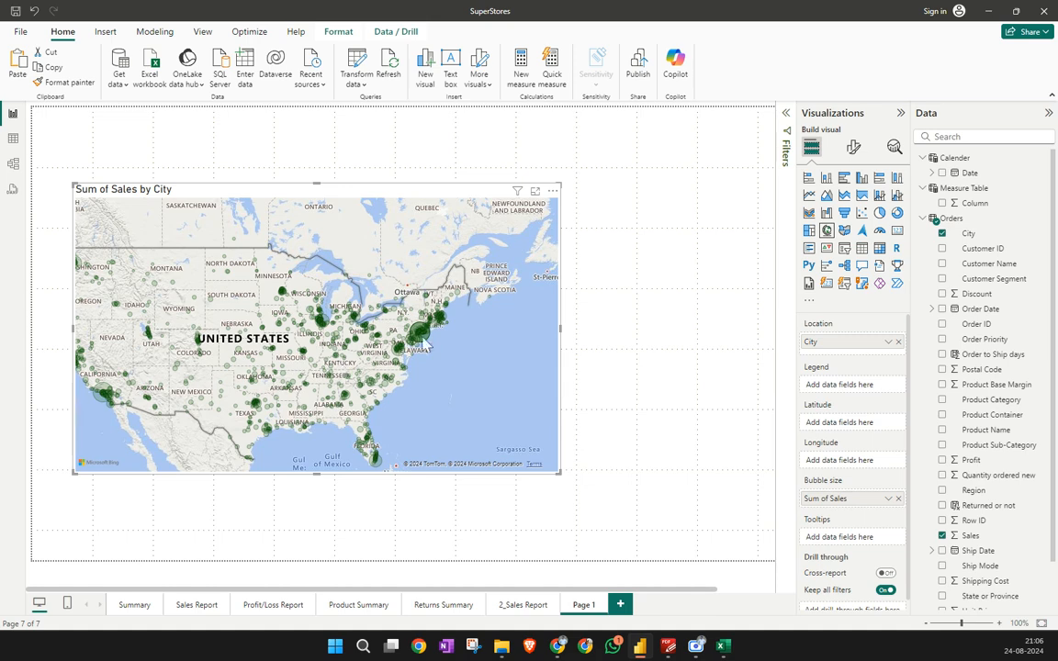
pyautogui.scroll(-1, 450, 384)
pyautogui.scroll(-2, 450, 384)
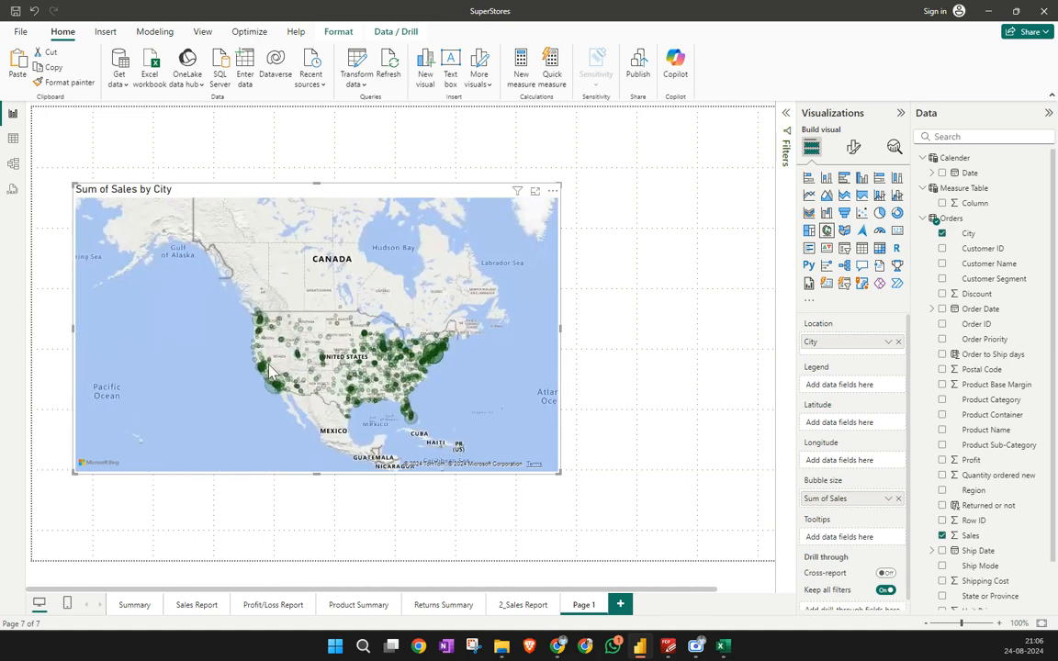
pyautogui.scroll(3, 291, 377)
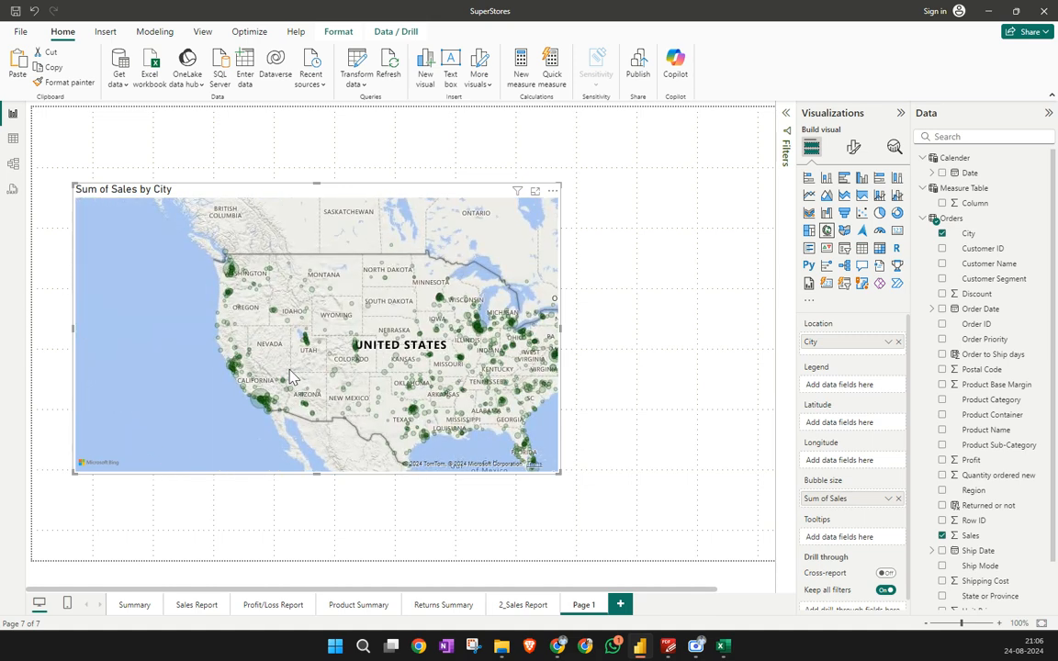
# Review the global Data Load and Regional Settings options
pyautogui.click(21, 35)
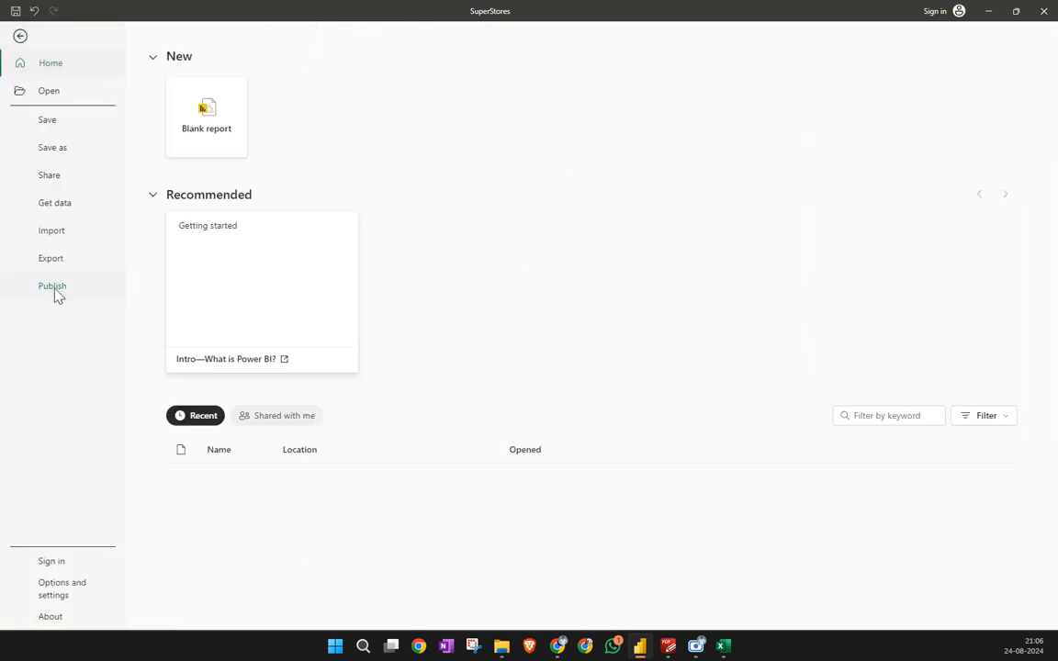
pyautogui.click(66, 592)
pyautogui.click(186, 115)
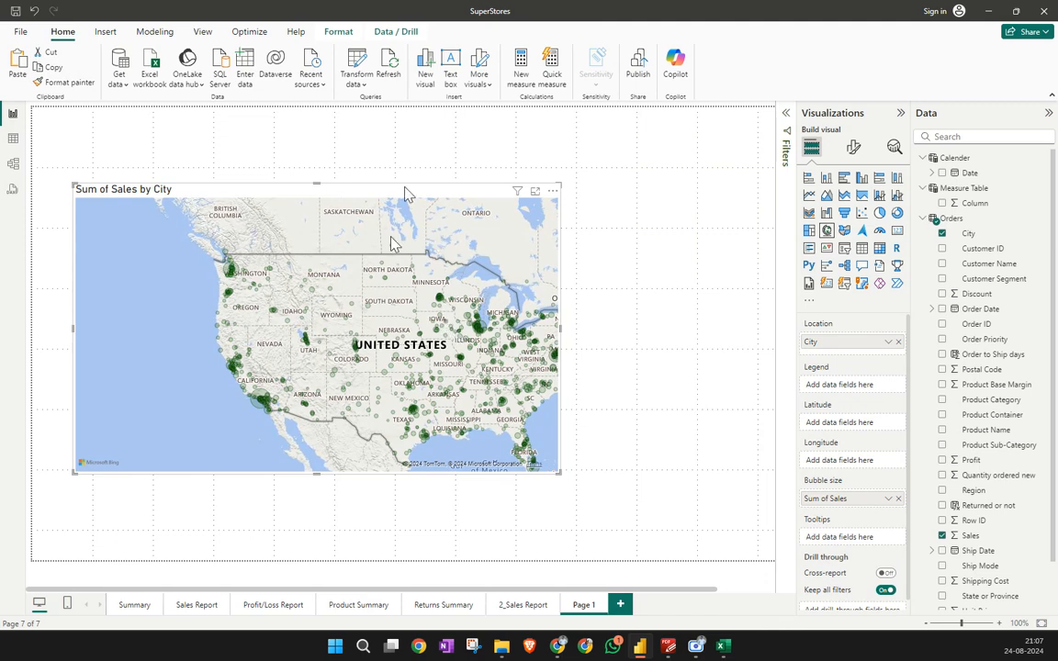
pyautogui.hotkey('alt', 'f')
pyautogui.press('t')
pyautogui.press('o')
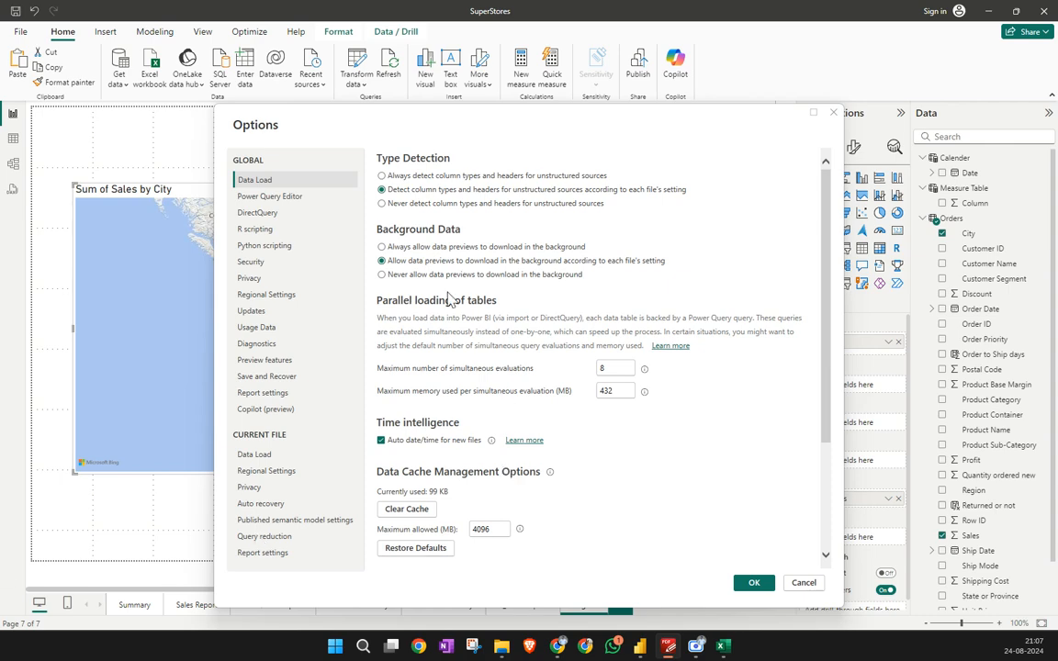
pyautogui.scroll(-4, 424, 501)
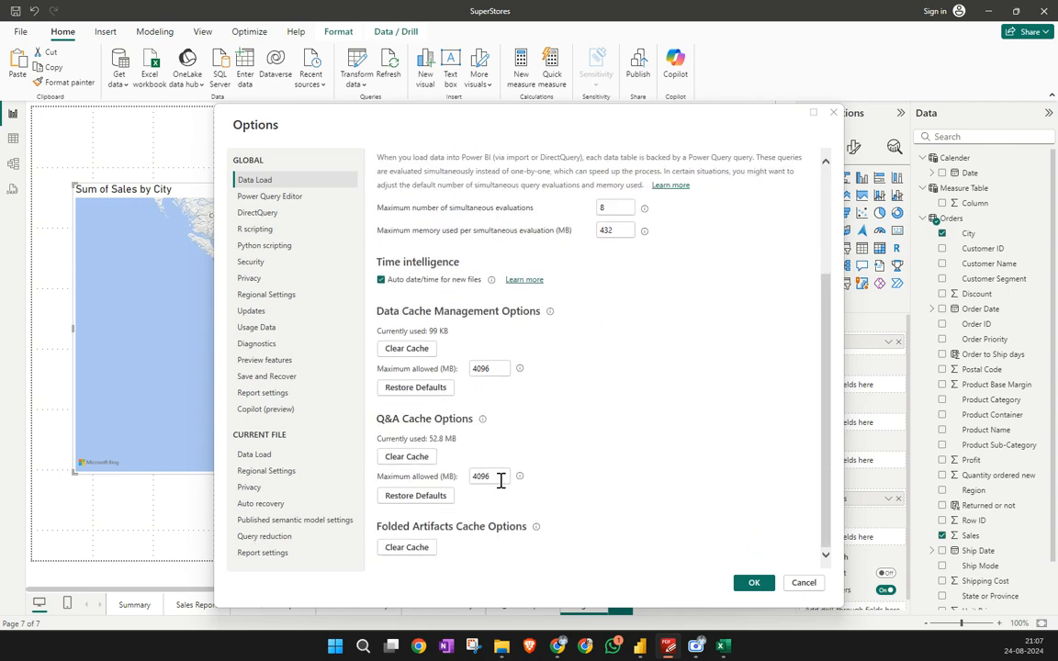
pyautogui.scroll(4, 553, 466)
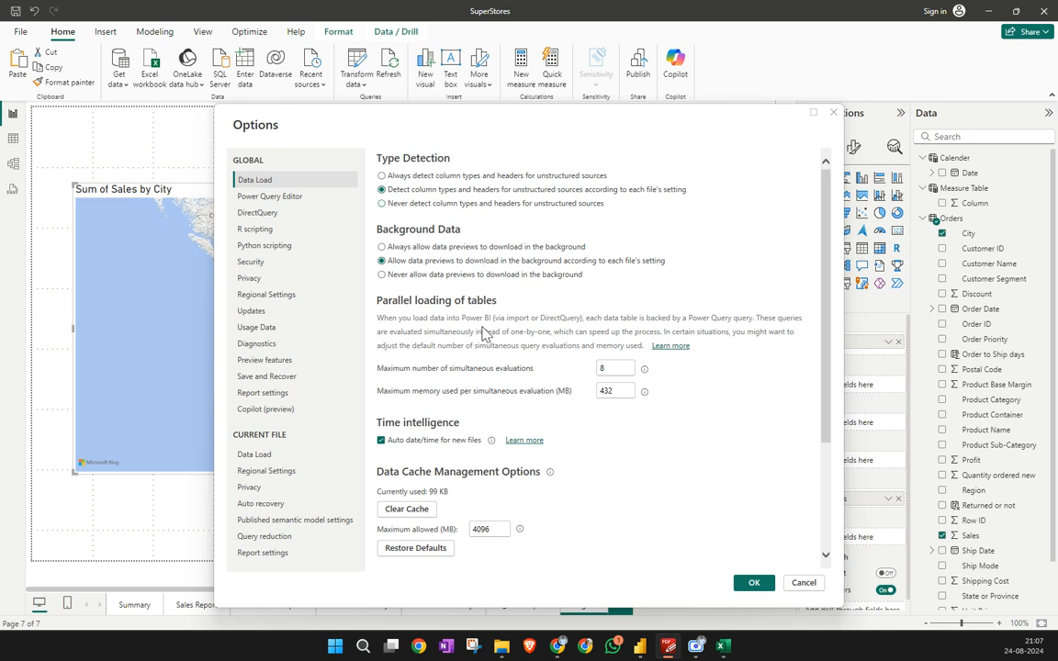
pyautogui.click(283, 296)
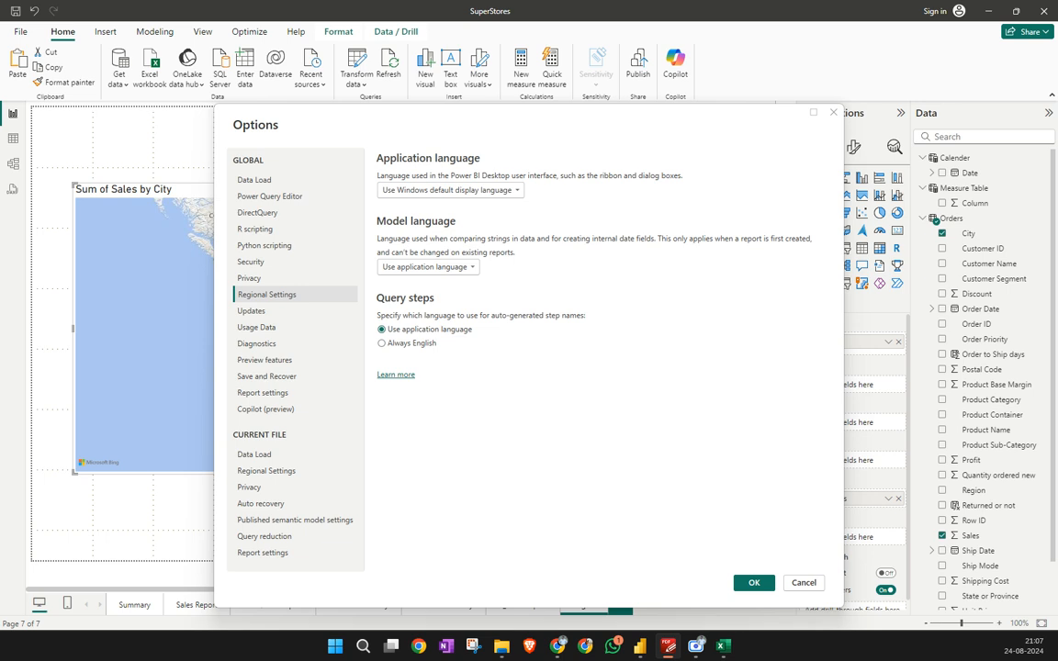
pyautogui.click(270, 184)
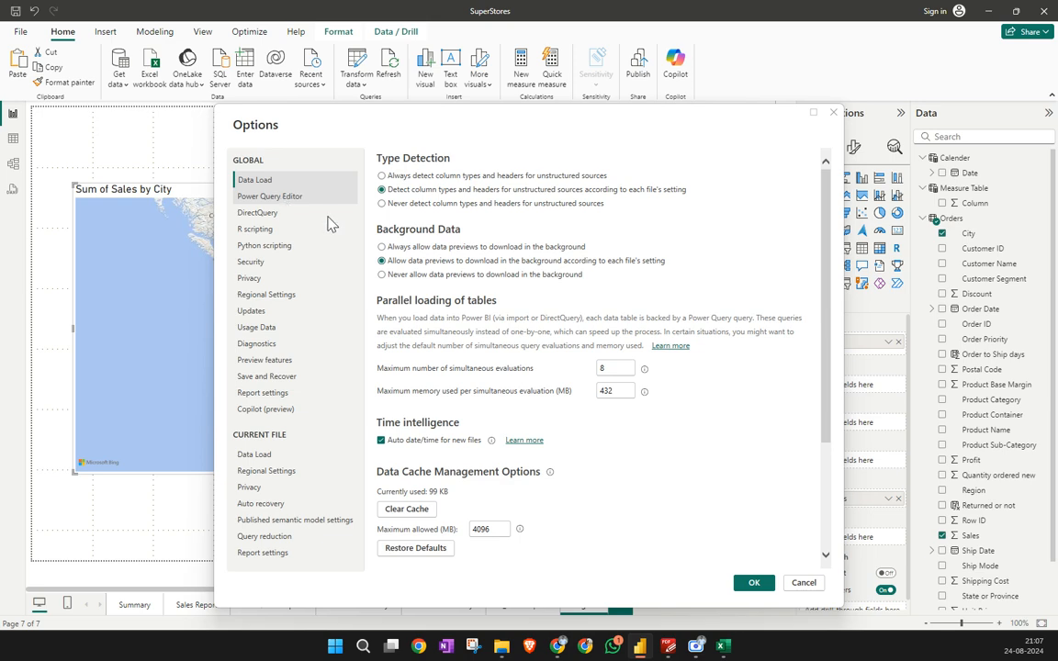
pyautogui.scroll(-3, 450, 275)
pyautogui.scroll(3, 464, 290)
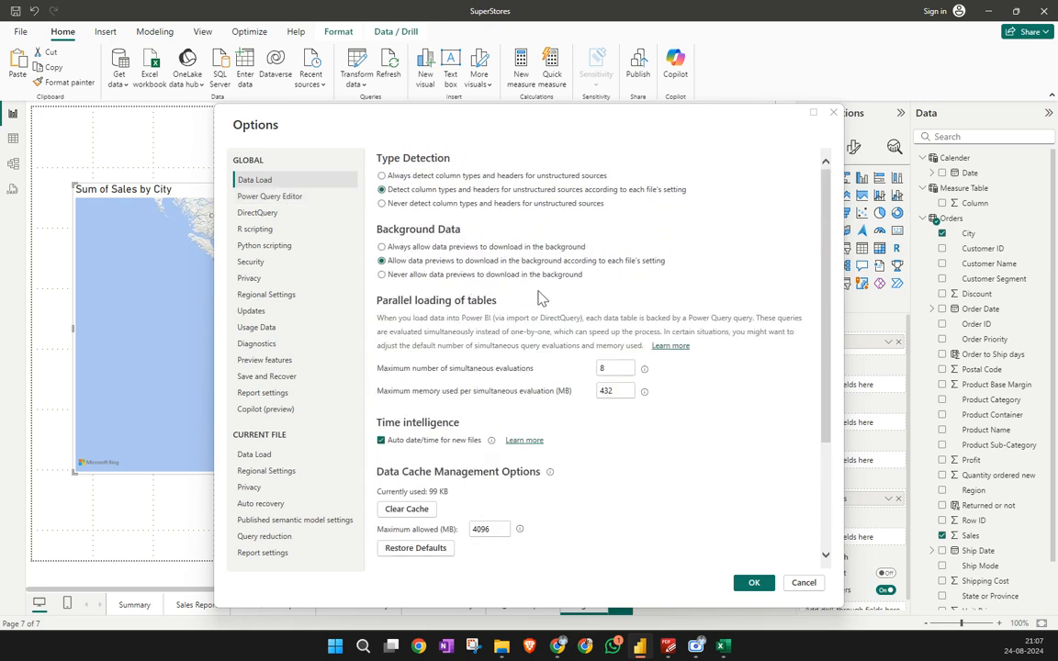
# Turn off the use of Map and Filled Map visuals in the global security options
pyautogui.click(251, 262)
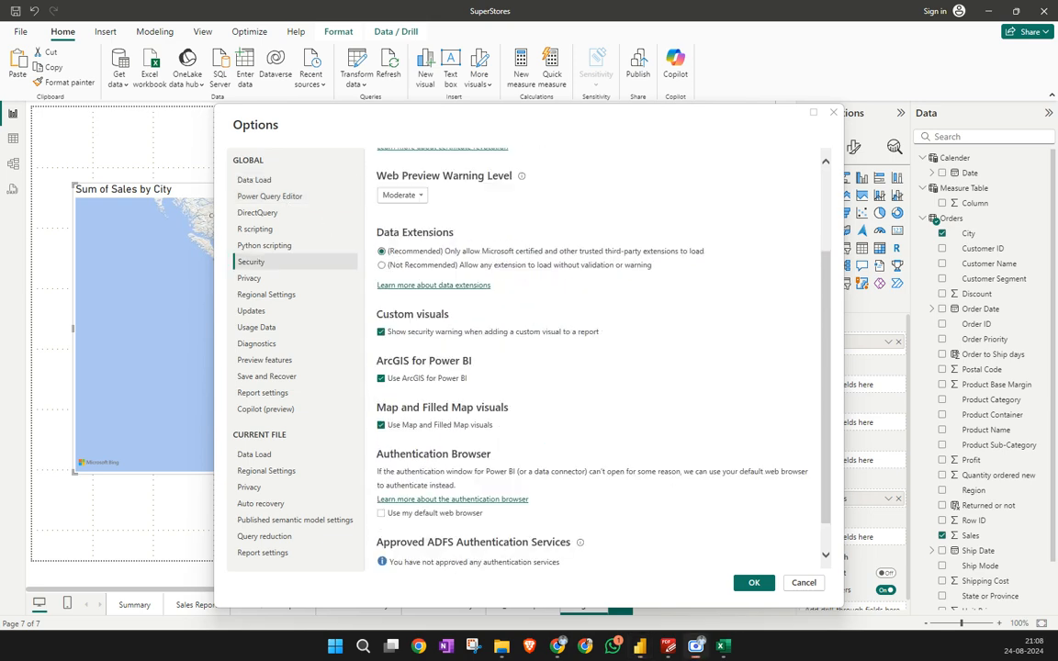
pyautogui.click(382, 427)
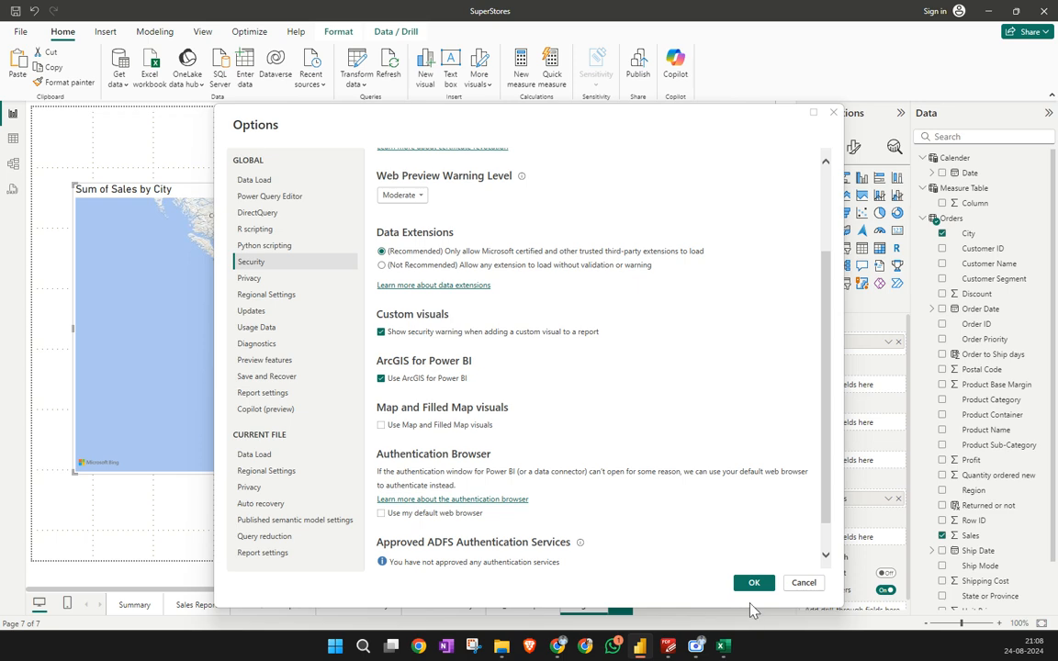
pyautogui.click(753, 584)
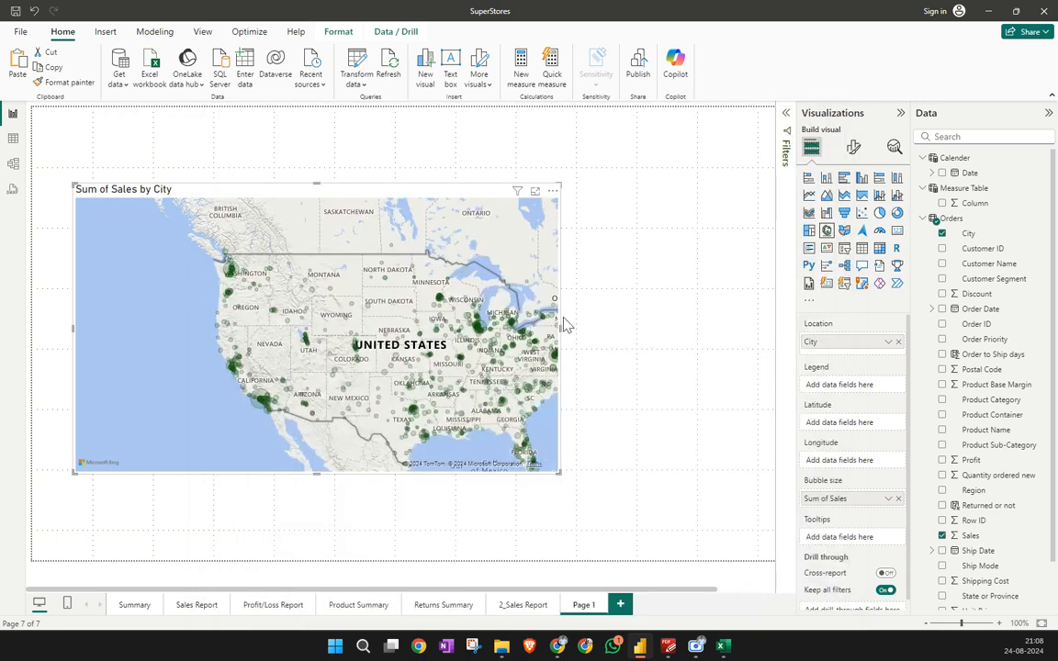
# Delete the Sales by City map and insert a new map visual with City as its location
pyautogui.click(465, 216)
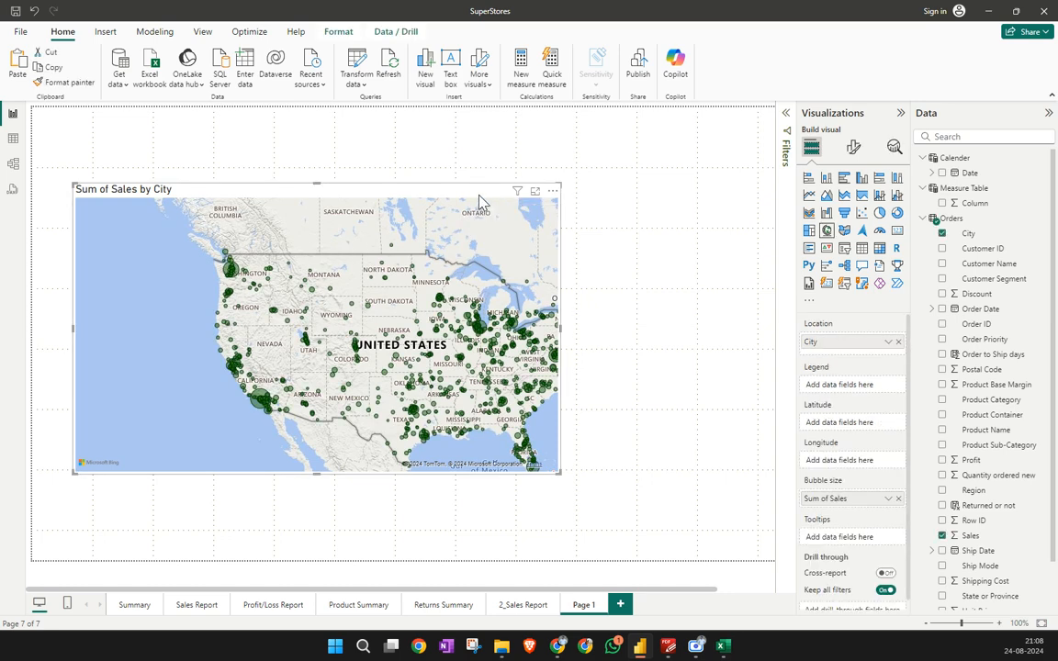
pyautogui.press('Delete')
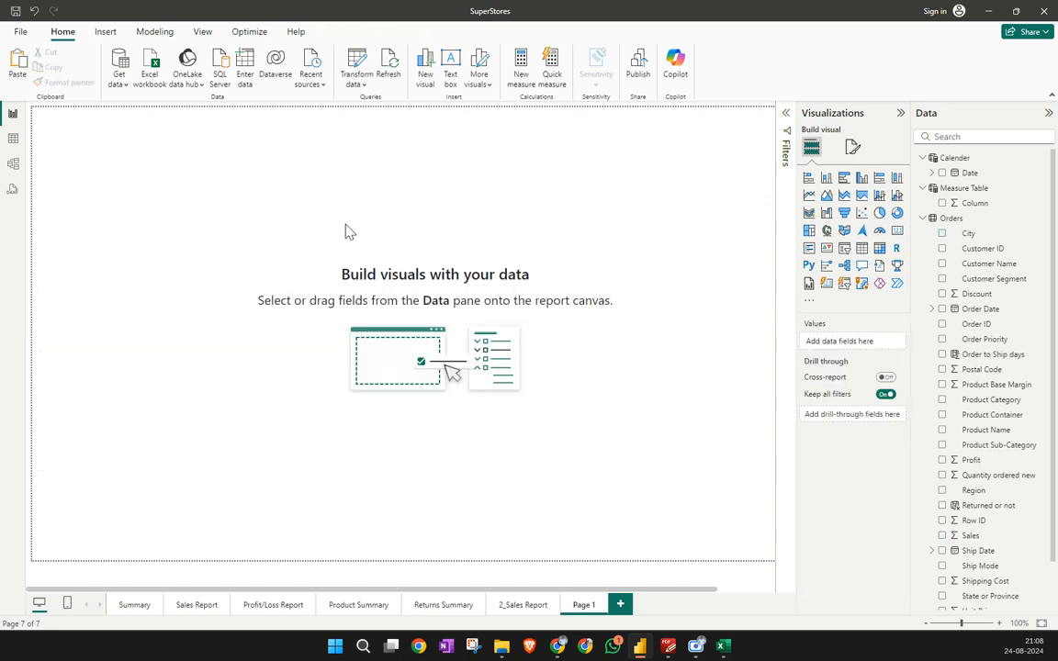
pyautogui.click(826, 230)
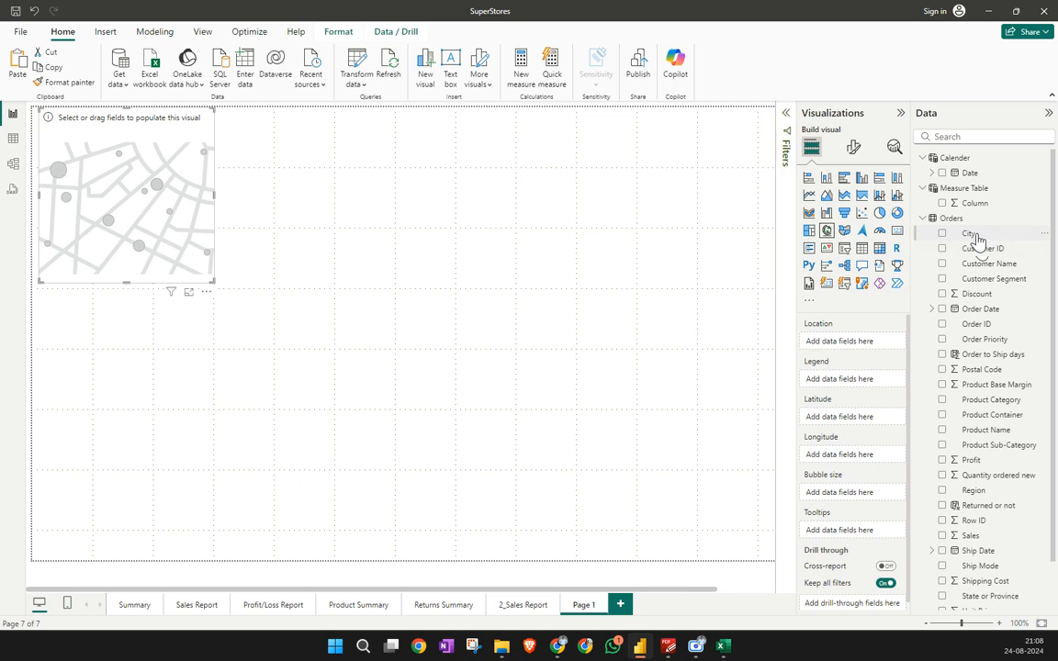
pyautogui.moveTo(977, 237); pyautogui.dragTo(860, 350)
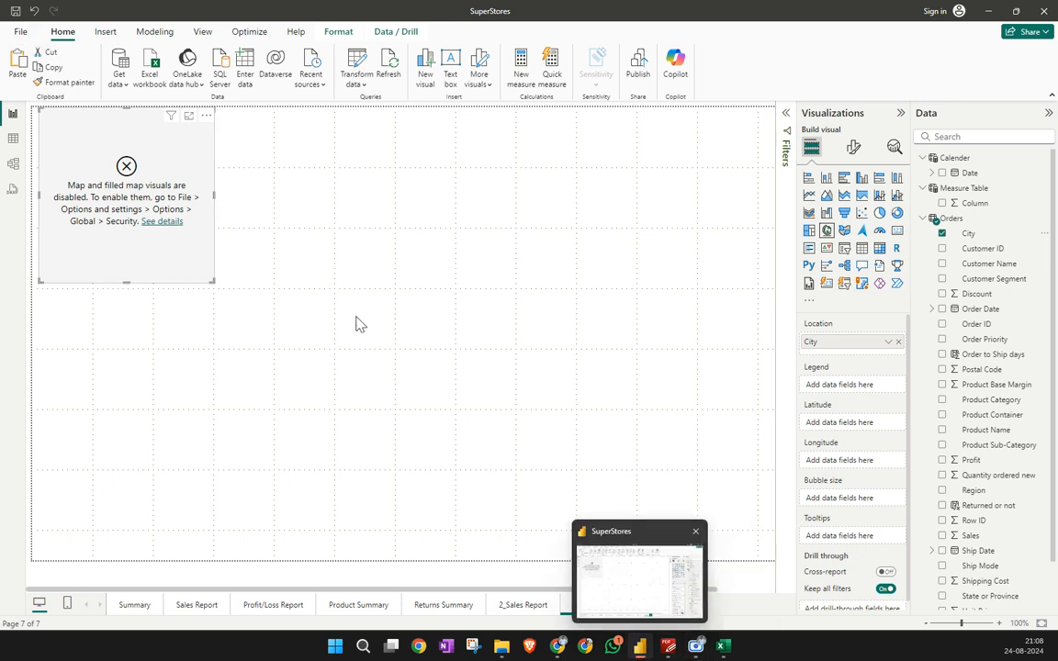
# Enable the use of Map and Filled Map visuals in the global security options
pyautogui.click(21, 31)
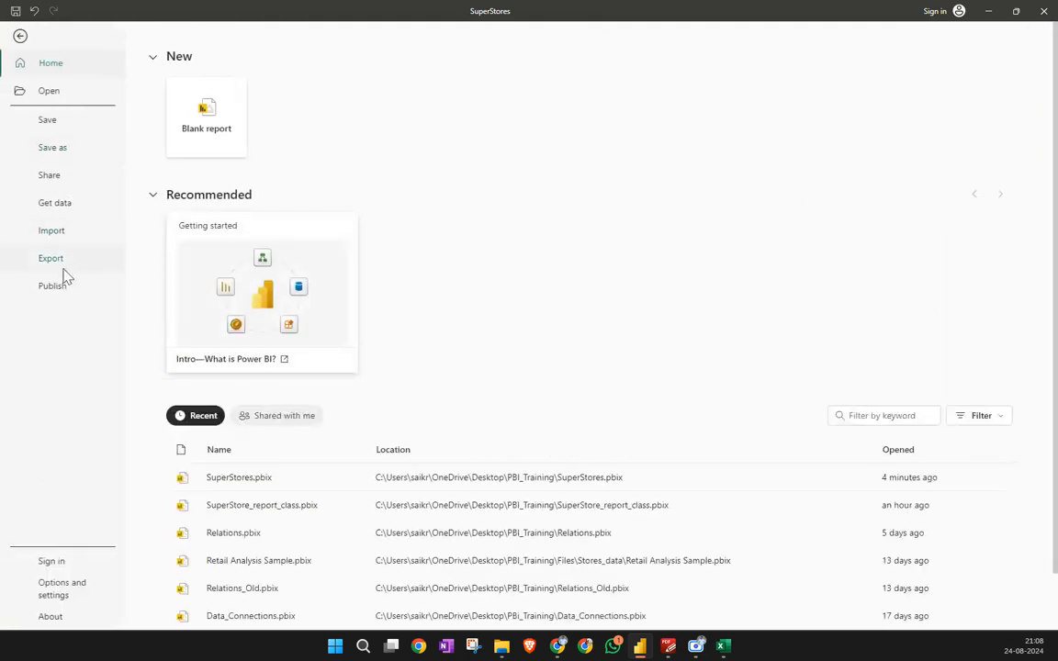
pyautogui.click(64, 590)
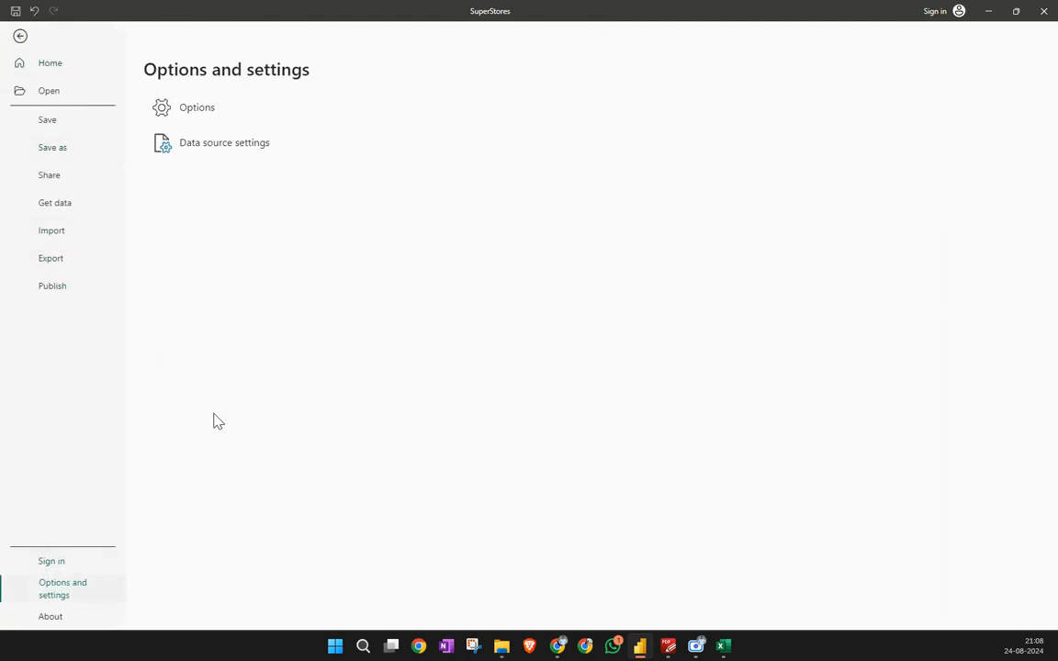
pyautogui.click(206, 110)
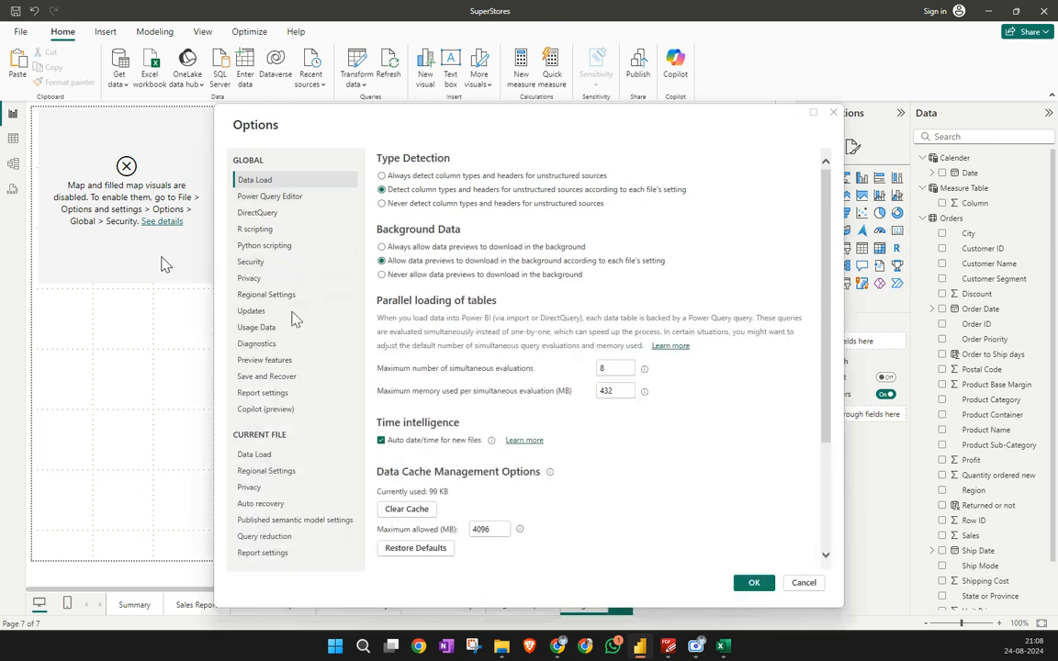
pyautogui.click(265, 294)
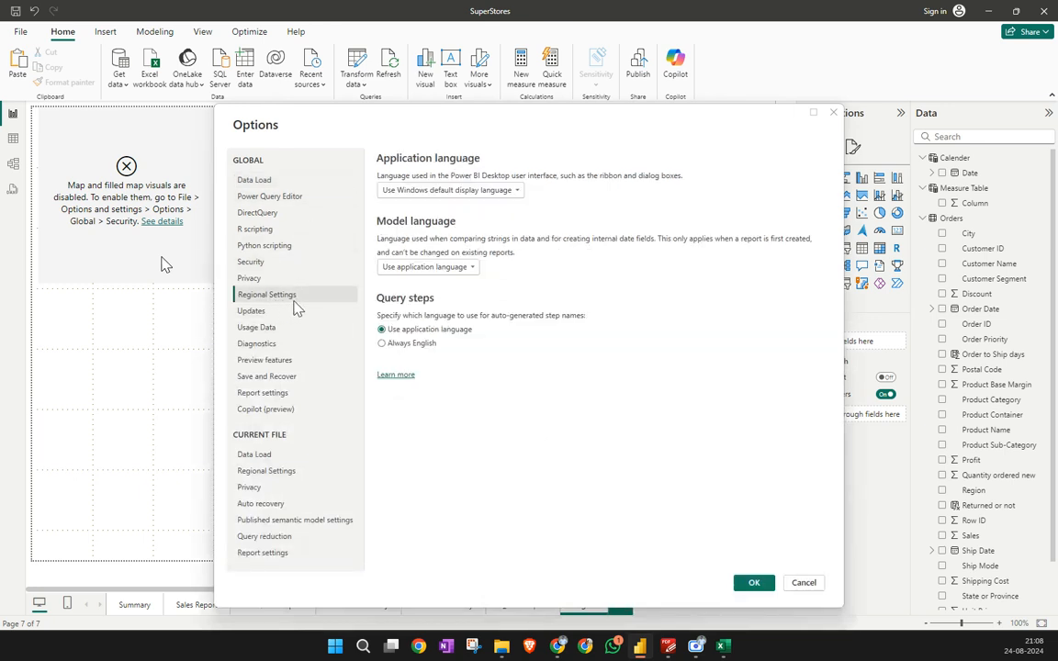
pyautogui.click(250, 262)
pyautogui.scroll(-3, 509, 481)
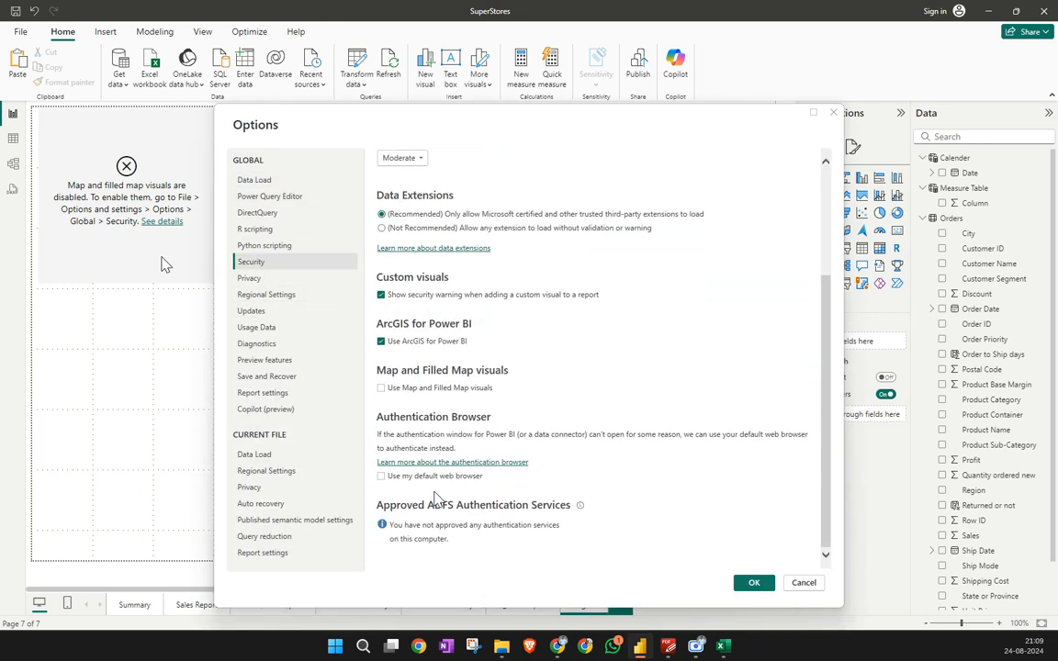
pyautogui.click(381, 388)
pyautogui.click(753, 584)
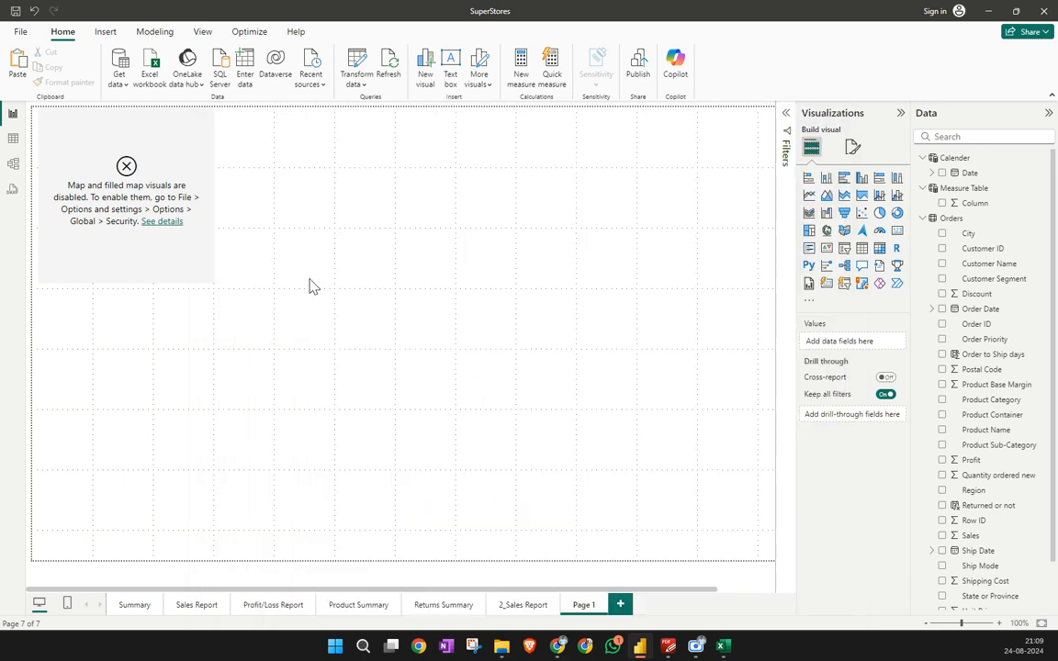
# Replace the disabled map with a new map visual using City as location and Sales as bubble size
pyautogui.click(202, 251)
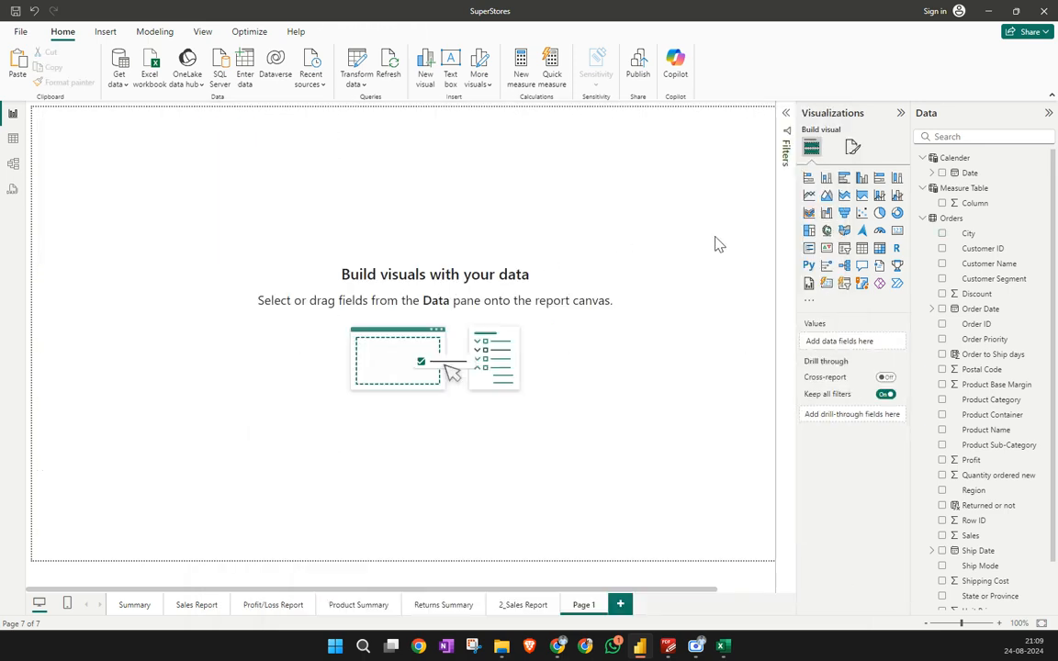
pyautogui.click(826, 230)
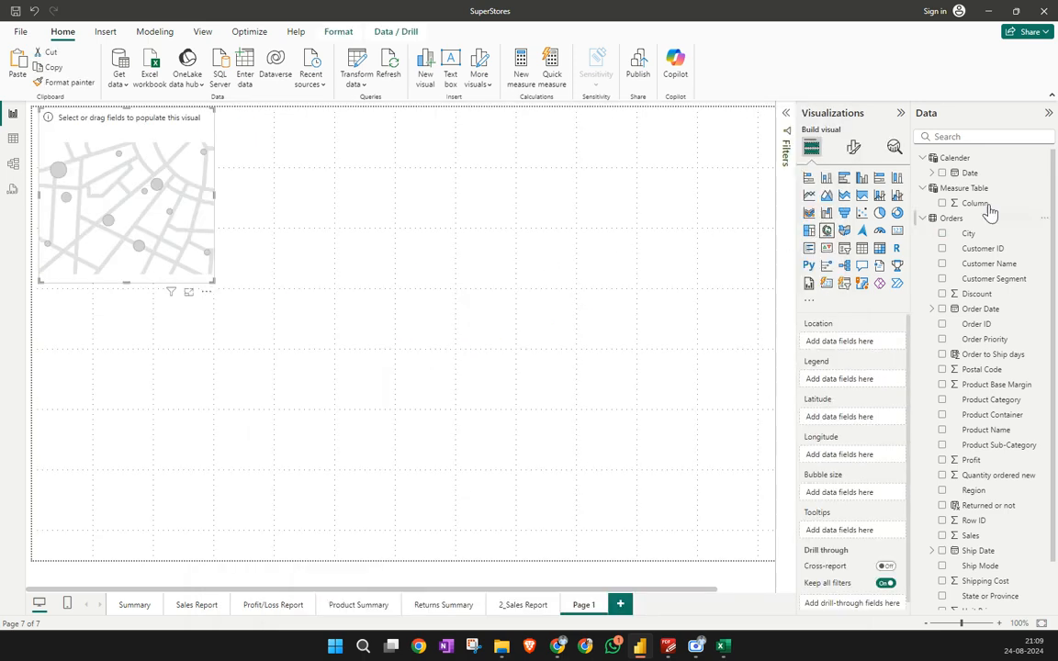
pyautogui.moveTo(809, 418); pyautogui.dragTo(813, 343)
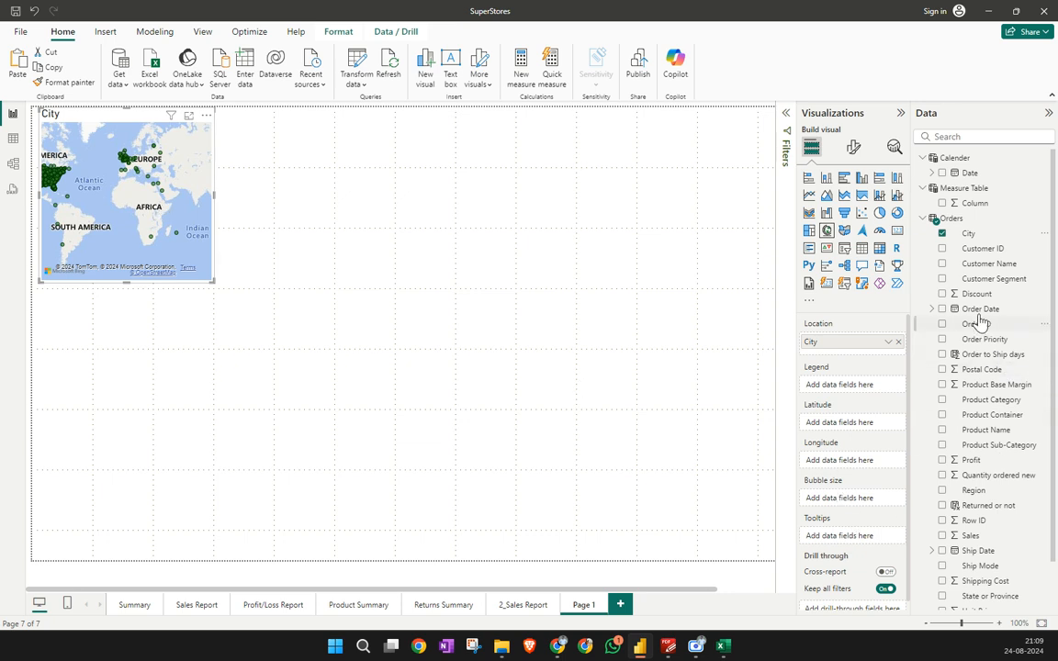
pyautogui.moveTo(971, 536); pyautogui.dragTo(848, 498)
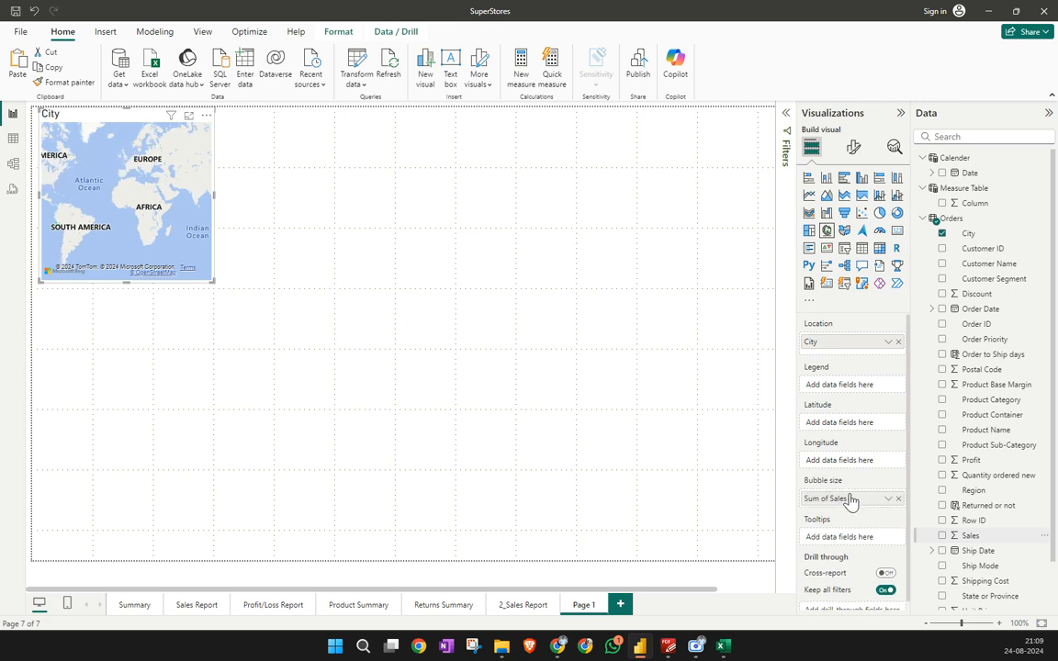
# Enlarge the Sales by City map in width and height on Page 1 and inspect its United States bubbles
pyautogui.moveTo(213, 230); pyautogui.dragTo(545, 256)
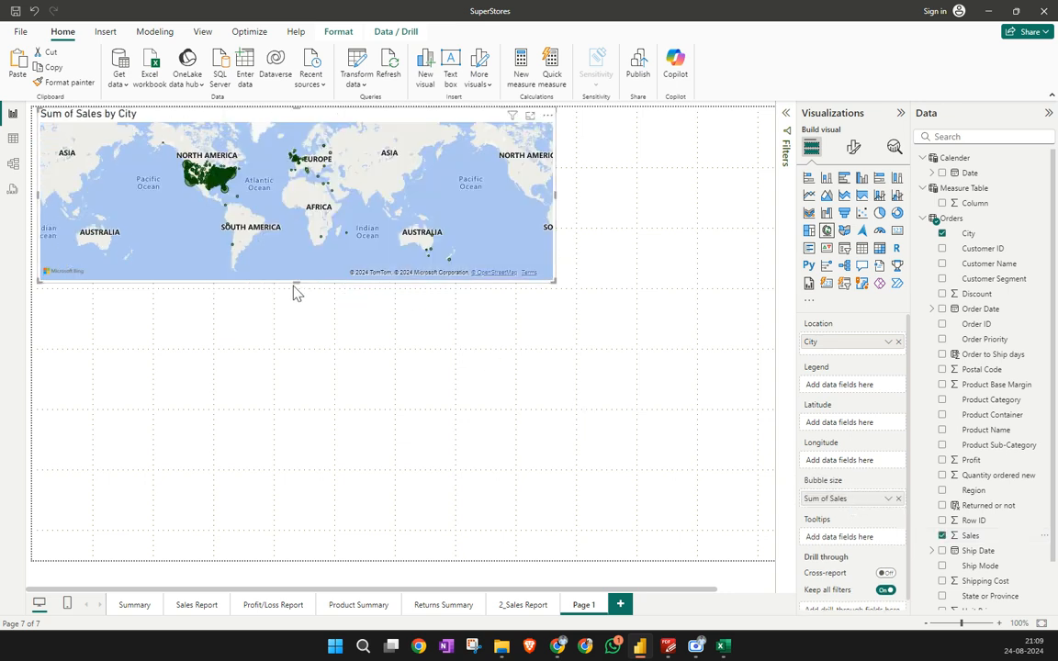
pyautogui.moveTo(297, 359); pyautogui.dragTo(300, 460)
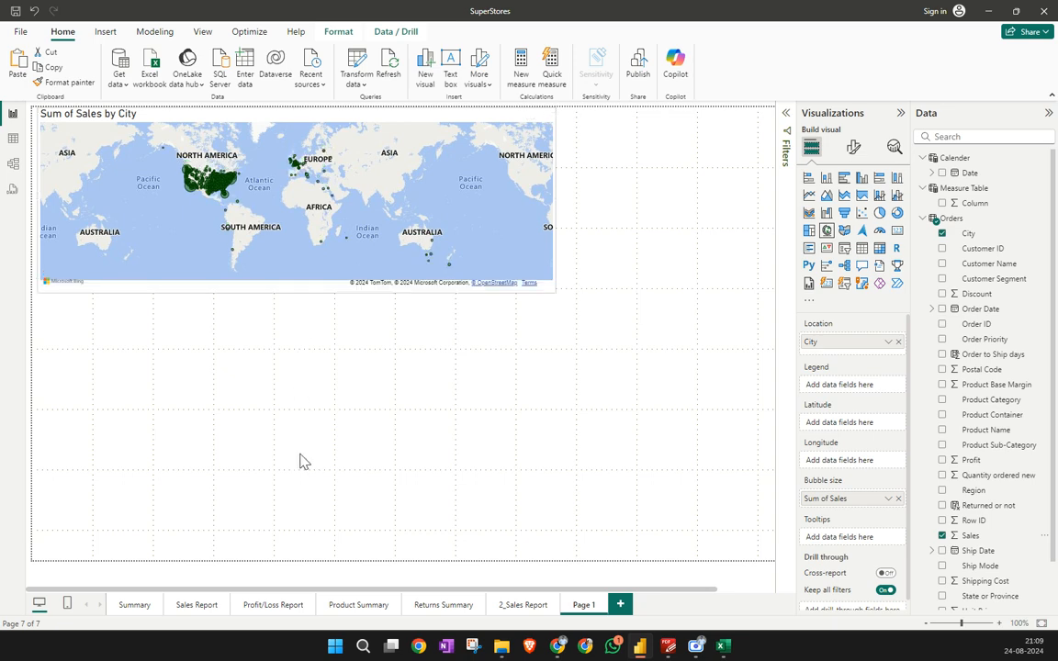
pyautogui.scroll(5, 223, 234)
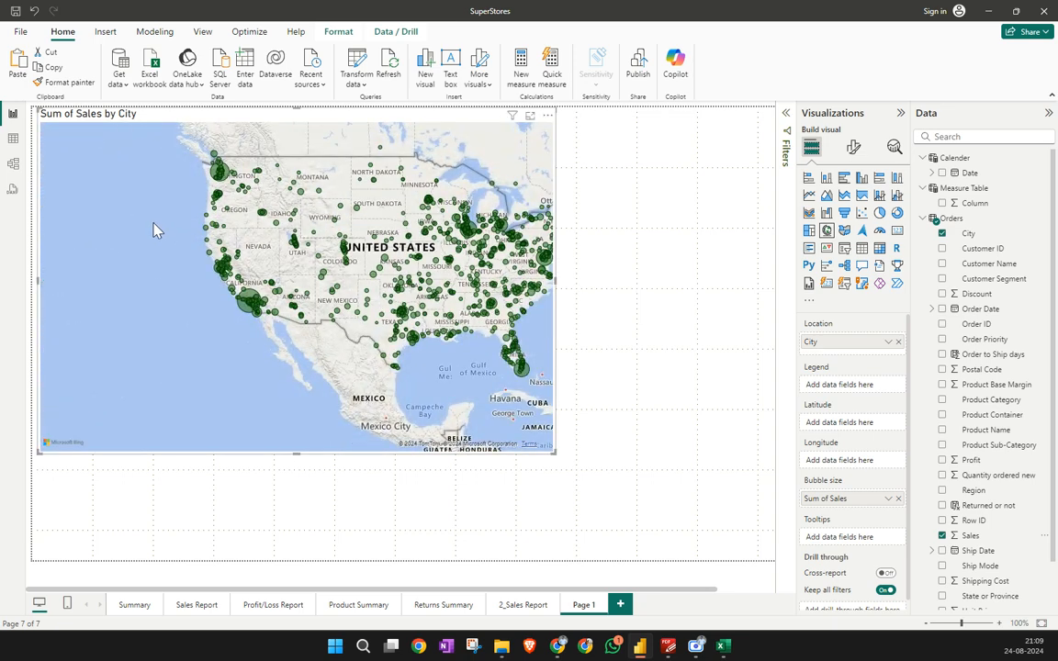
pyautogui.moveTo(153, 229); pyautogui.dragTo(110, 346)
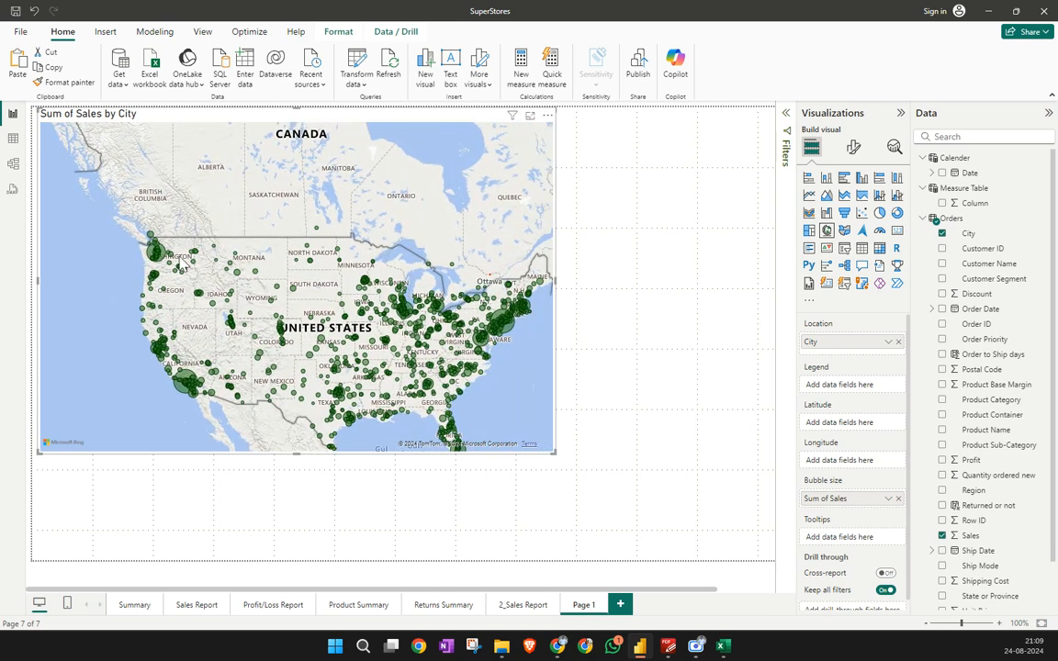